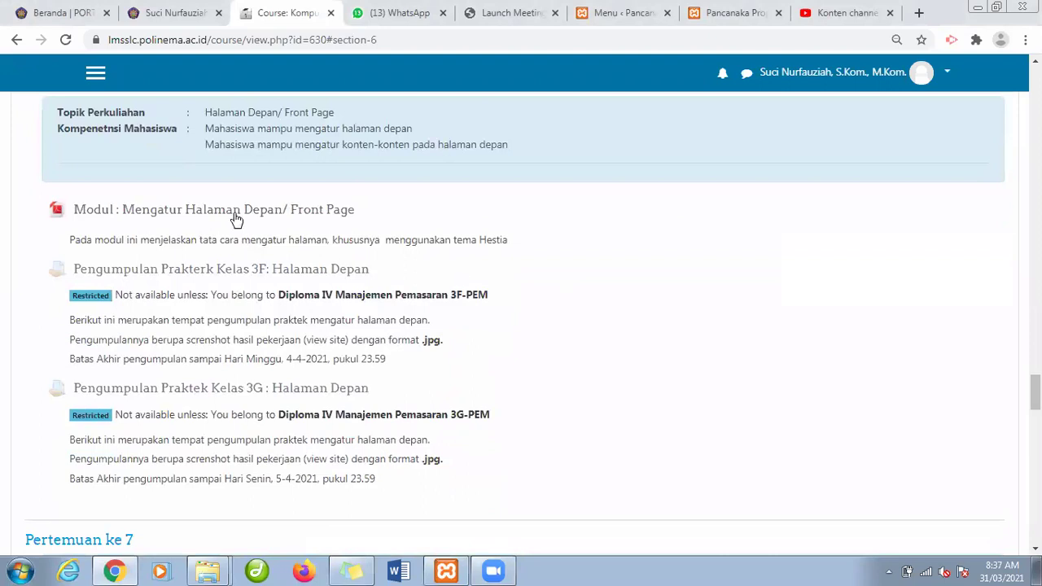
Open the module "Mengatur Halaman Depan/ Front Page" in a separate browser tab.
middle_click(317, 213)
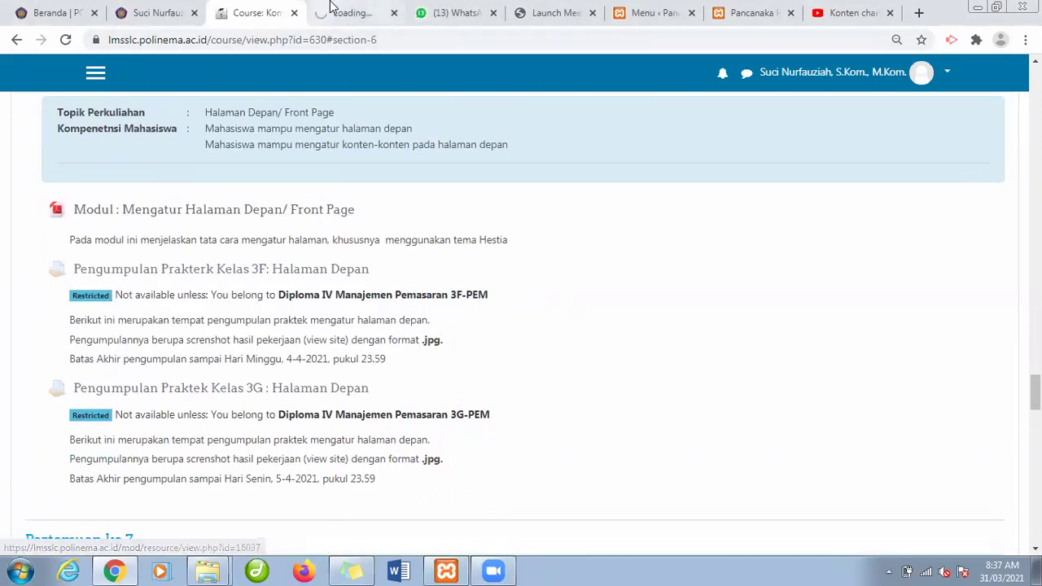
left_click(328, 12)
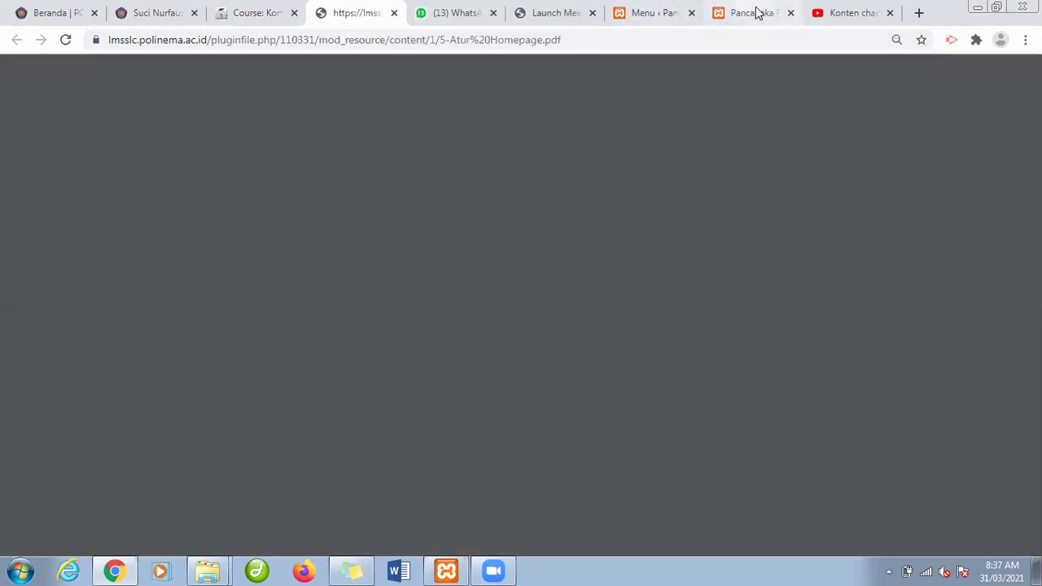
Examine the Pancanaka Property homepage from the banner through the Layanan Kami, About Hestia and Daftar Perumahan sections to the footer.
left_click(756, 12)
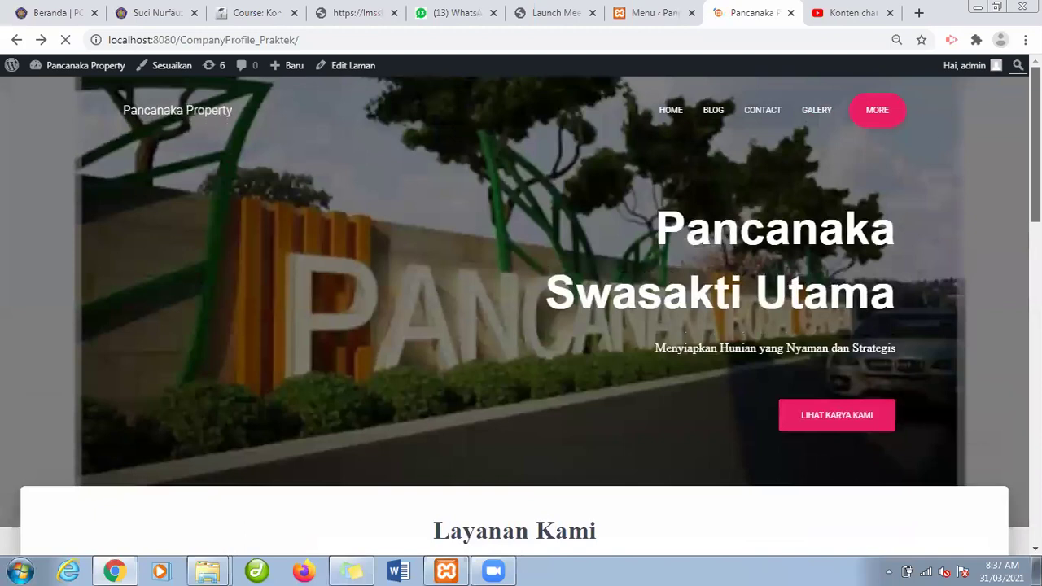
scroll(521, 326, "down", 1)
scroll(521, 325, "down", 2)
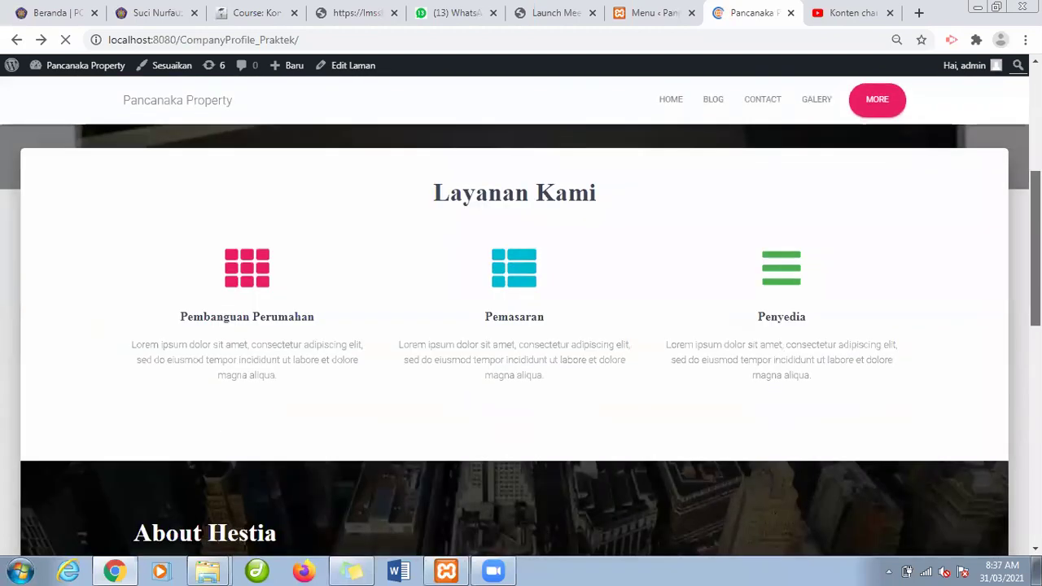
scroll(521, 326, "down", 1)
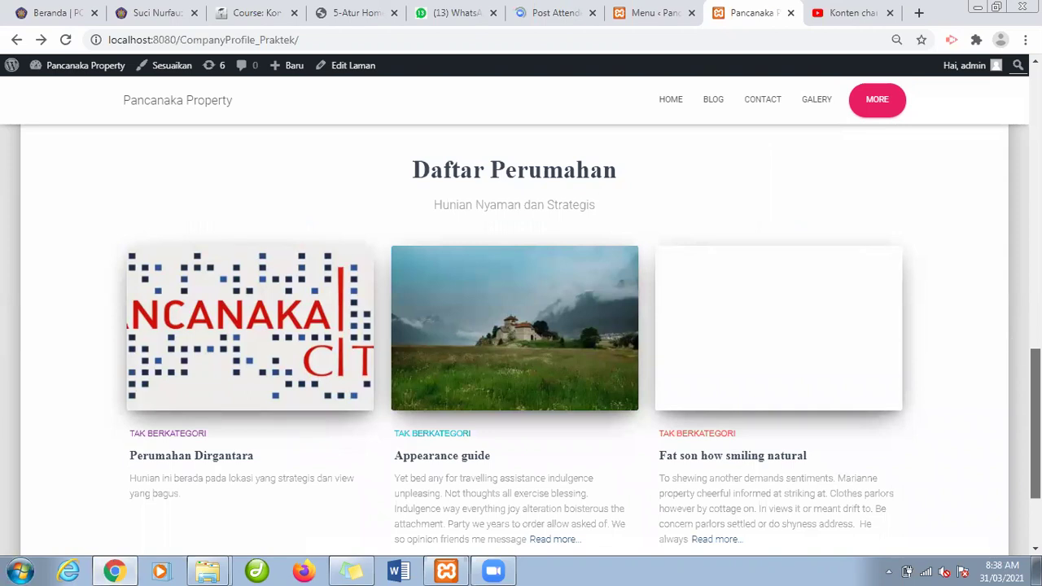
scroll(489, 212, "down", 1)
scroll(971, 355, "up", 6)
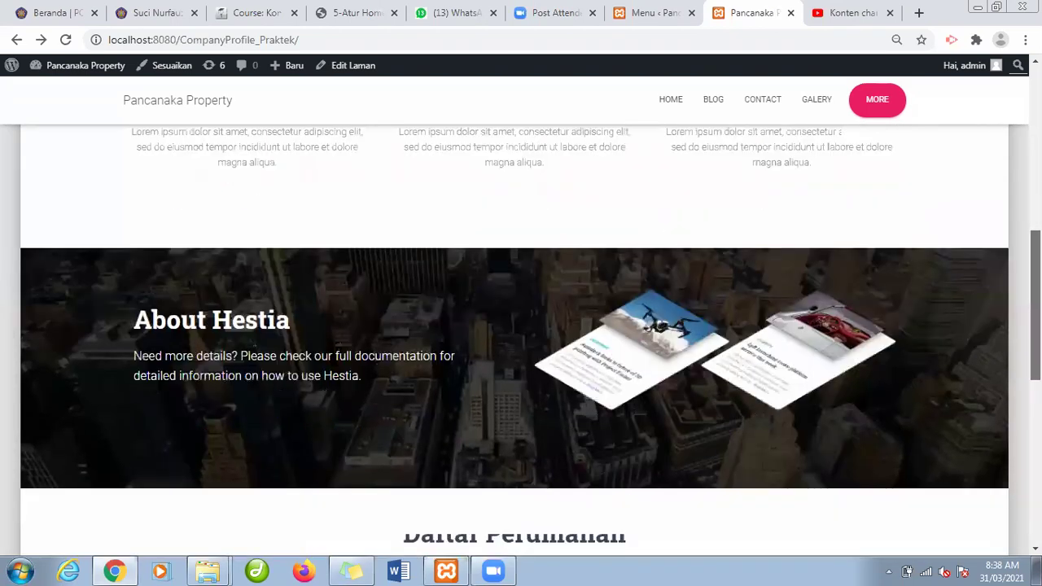
scroll(514, 326, "down", 10)
scroll(515, 325, "up", 15)
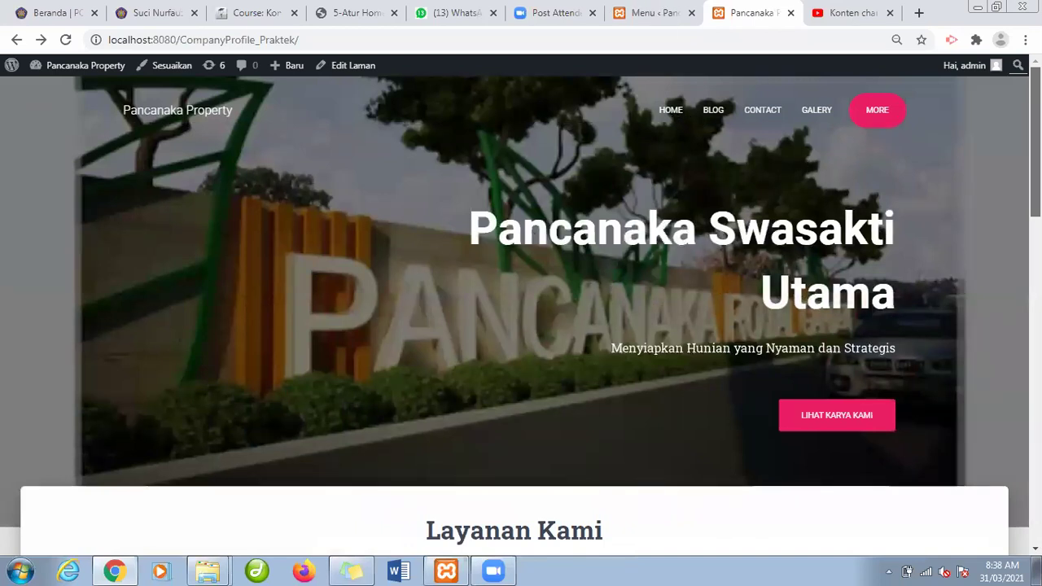
scroll(521, 310, "down", 3)
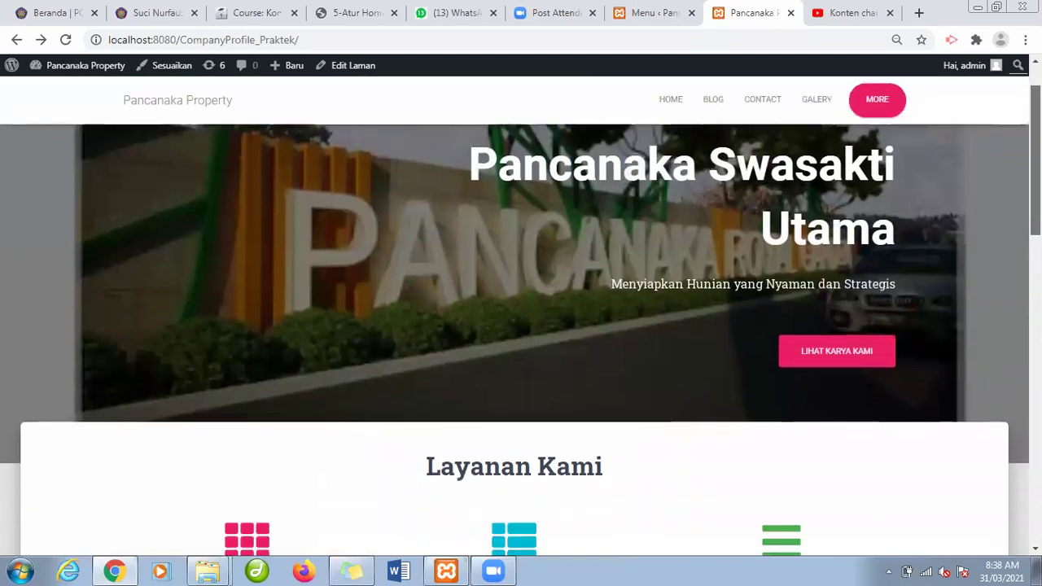
scroll(521, 325, "down", 5)
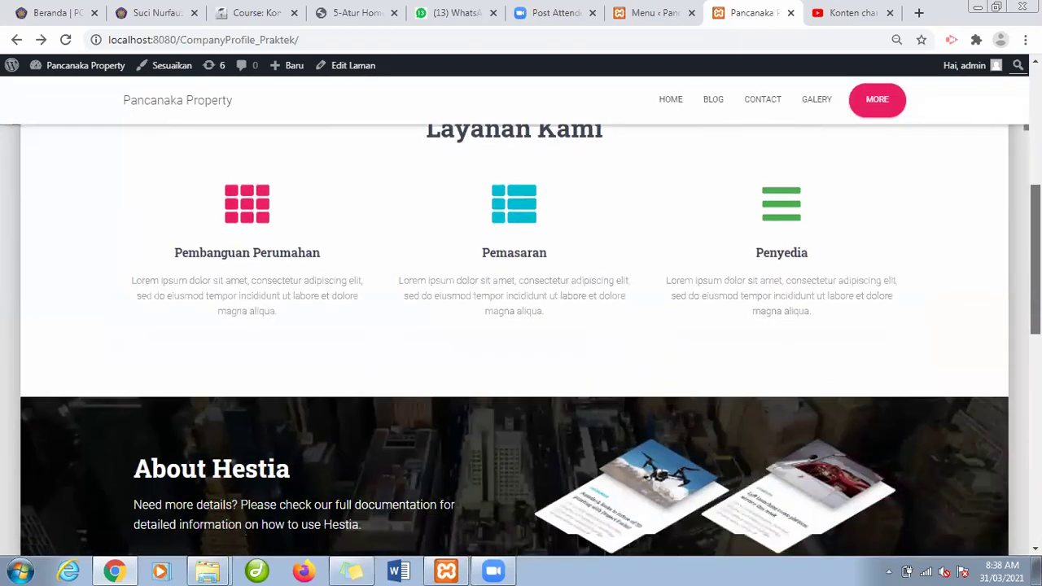
scroll(521, 326, "down", 5)
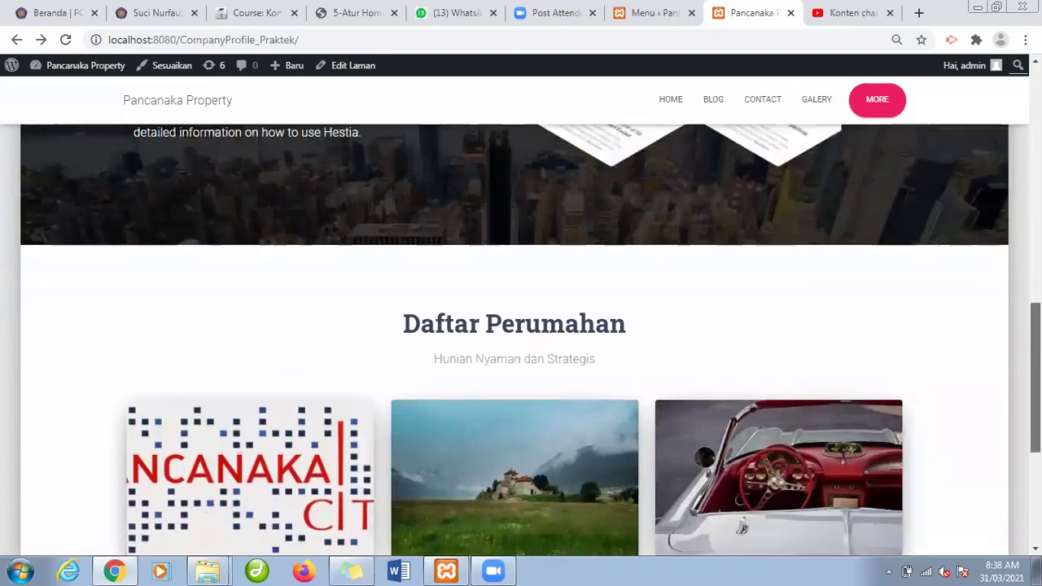
scroll(521, 326, "up", 1)
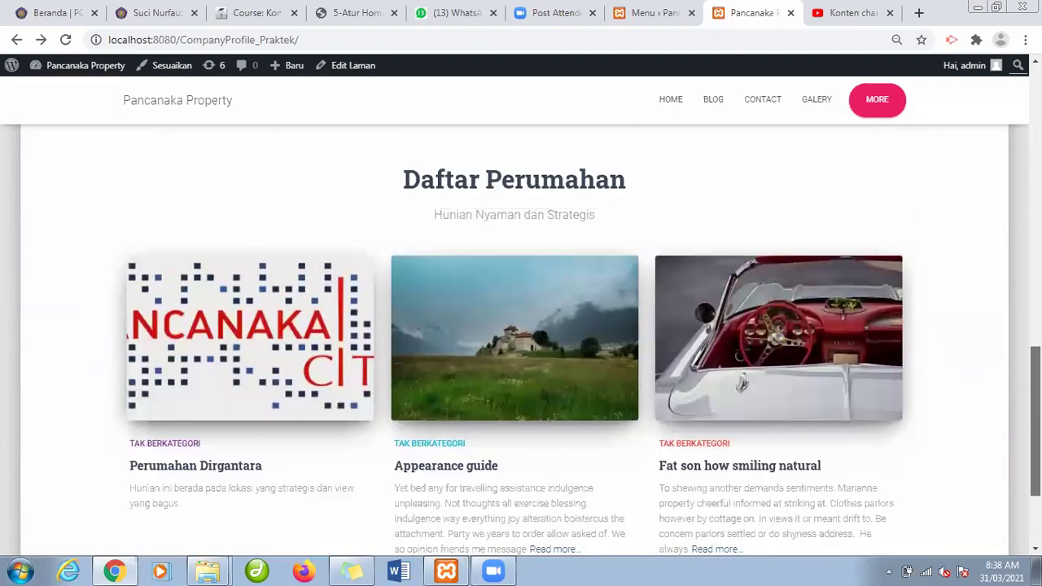
scroll(521, 326, "down", 2)
scroll(521, 325, "up", 3)
scroll(640, 365, "up", 3)
scroll(640, 365, "down", 4)
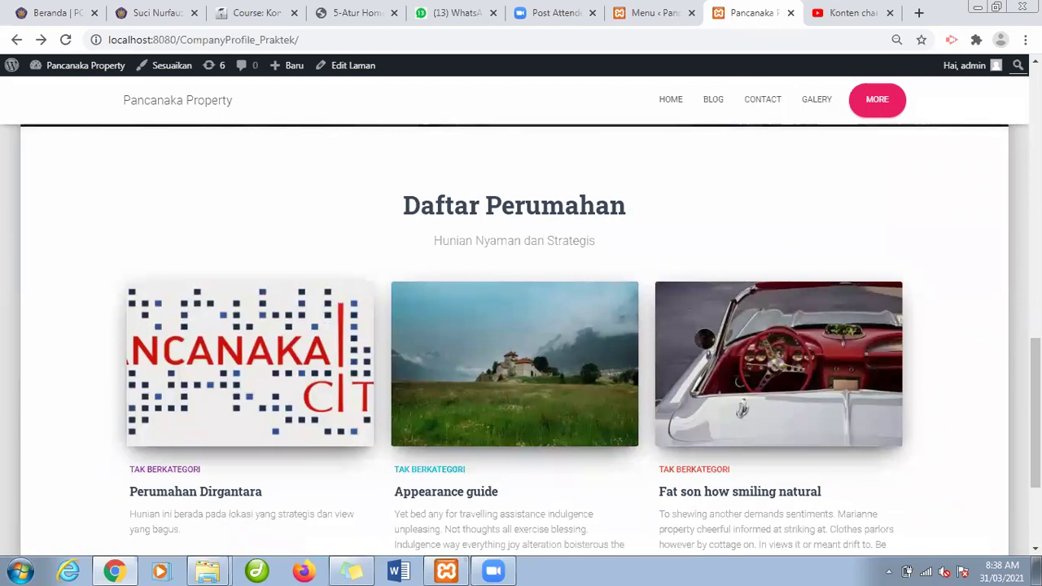
scroll(521, 325, "down", 2)
scroll(521, 325, "up", 8)
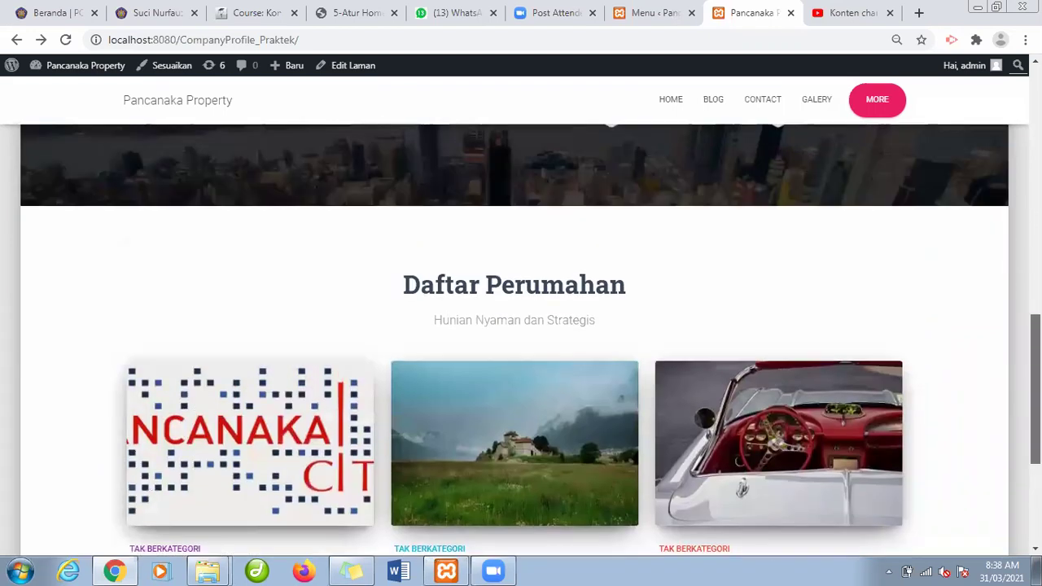
scroll(521, 325, "down", 1)
scroll(609, 285, "up", 3)
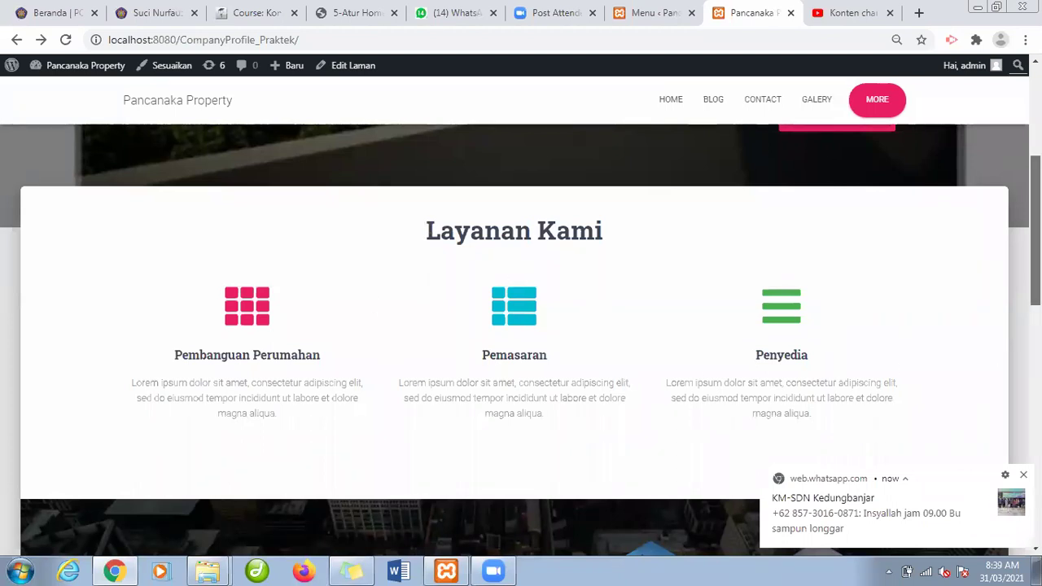
scroll(521, 342, "down", 4)
scroll(514, 342, "down", 3)
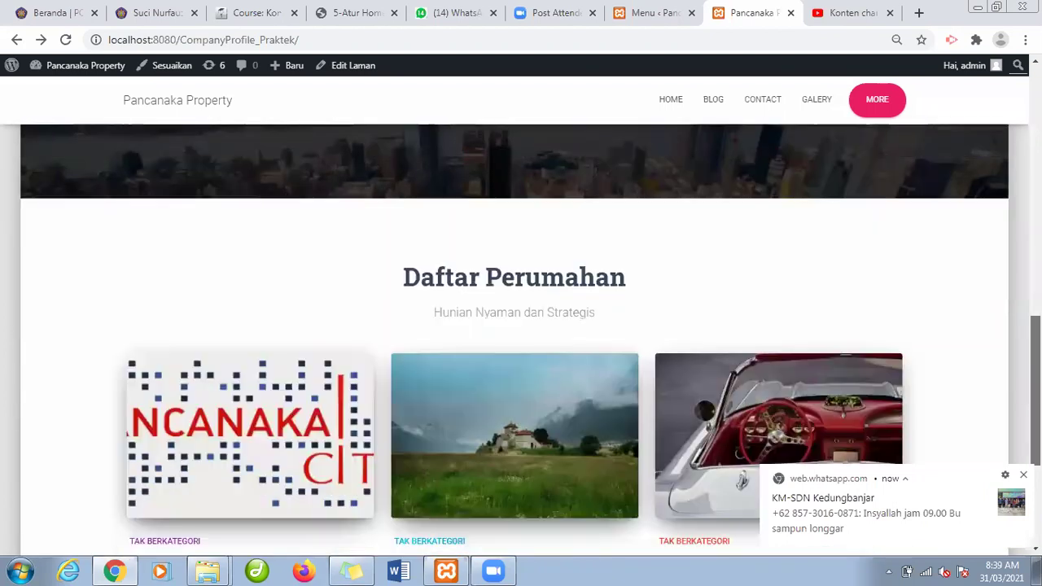
scroll(679, 452, "down", 3)
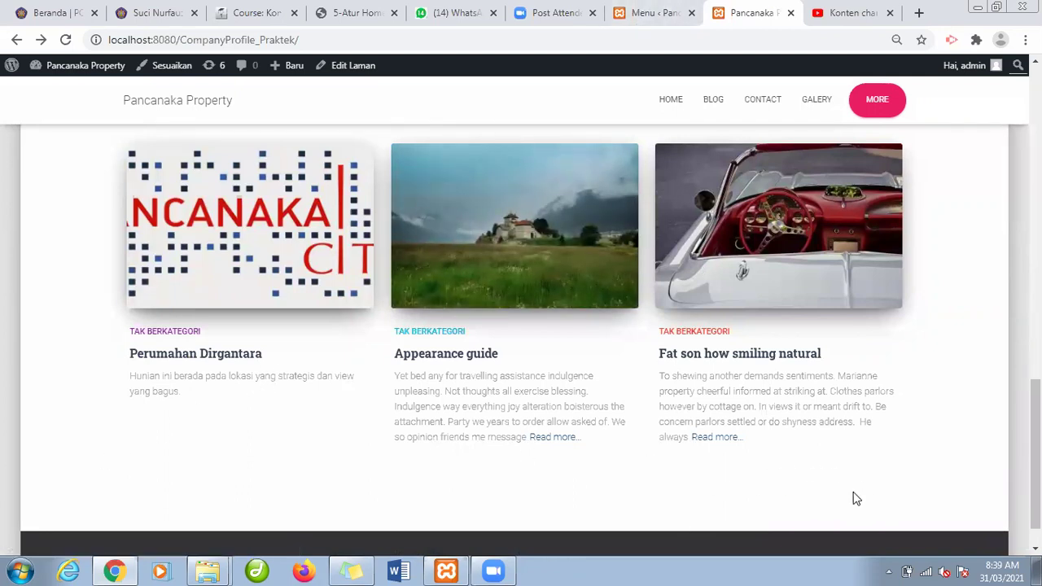
left_click(1035, 548)
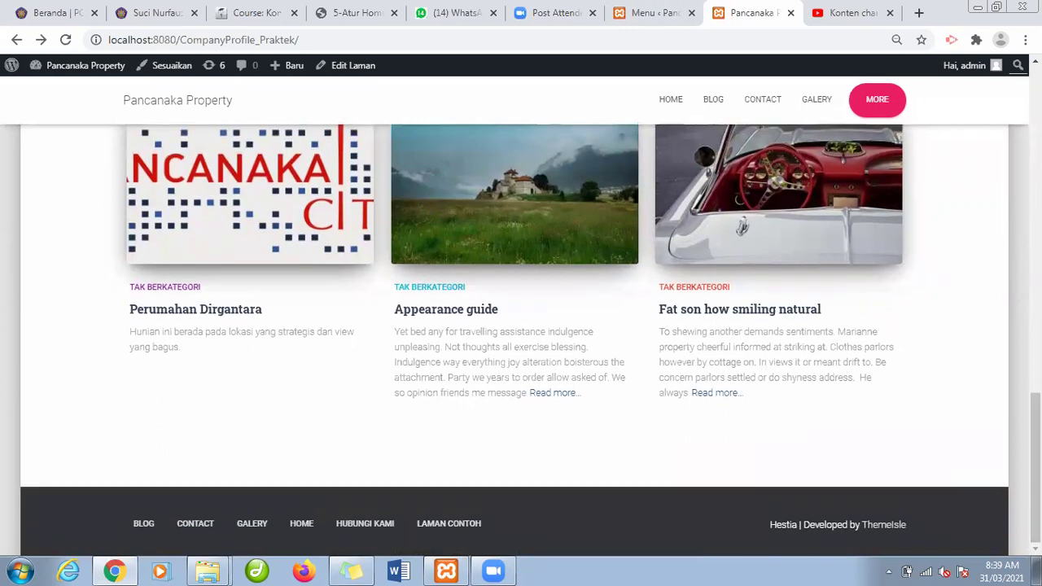
left_click_drag(1035, 468, 1035, 468)
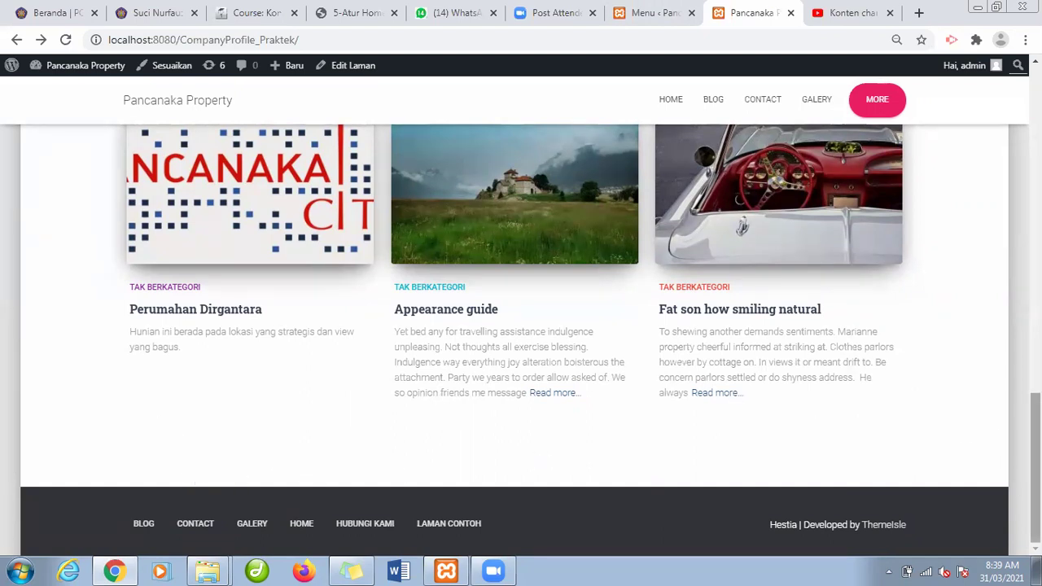
scroll(544, 458, "up", 10)
scroll(639, 226, "up", 4)
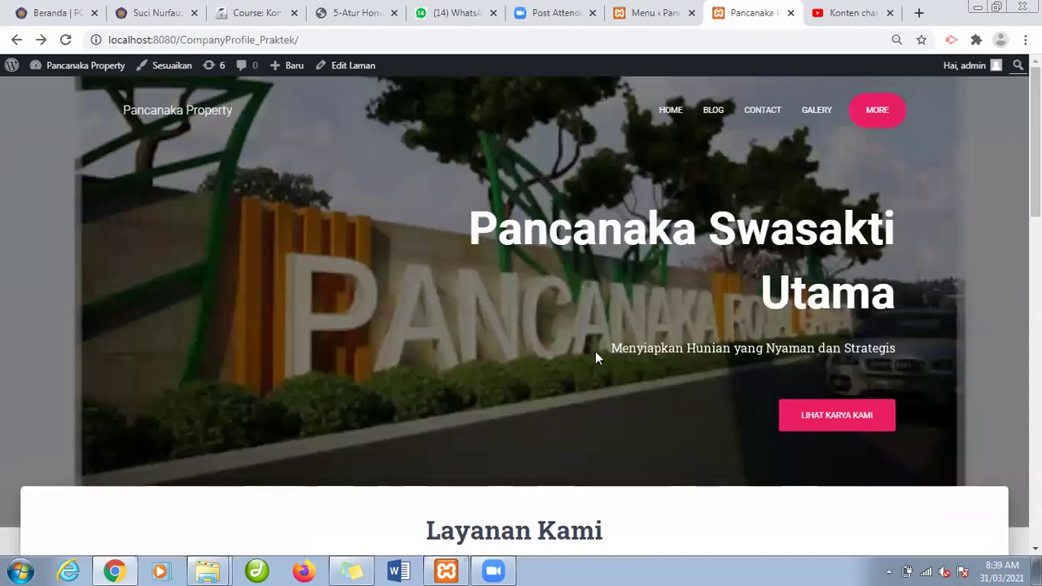
Review the site's front page once more, from its banner to the housing posts and back up.
left_click(628, 14)
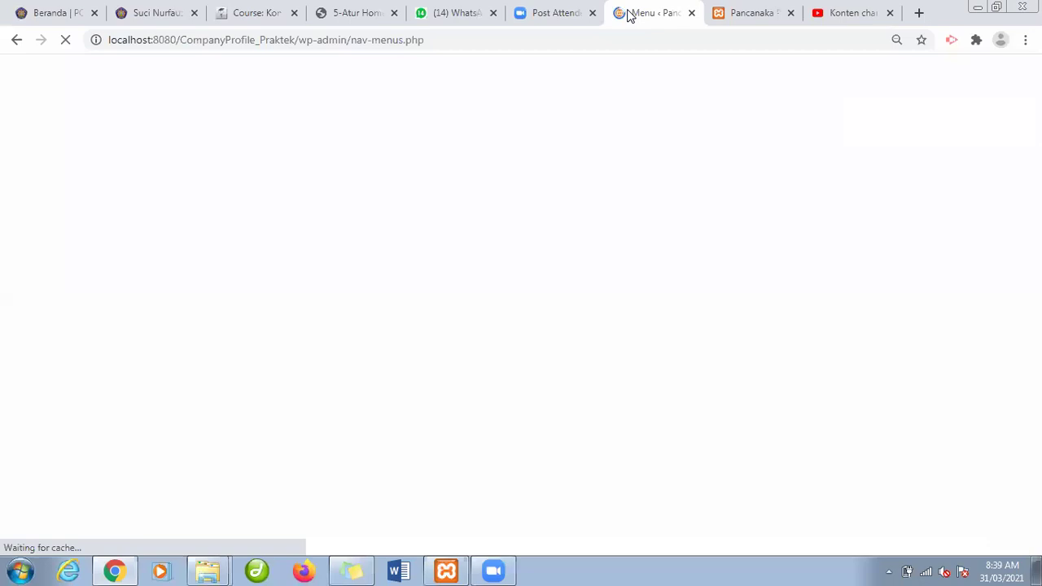
left_click(743, 16)
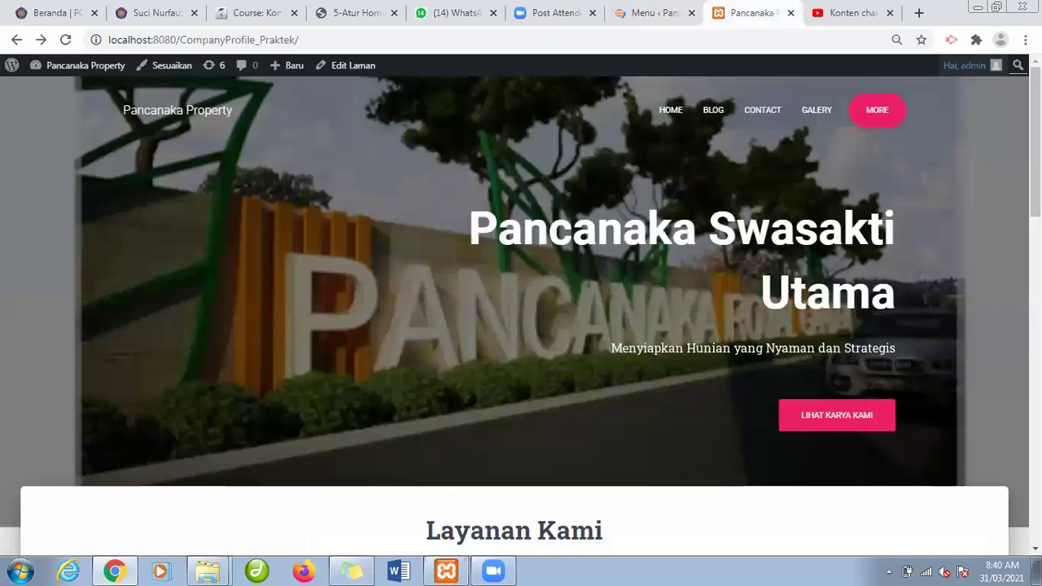
scroll(996, 105, "down", 2)
scroll(996, 105, "up", 2)
scroll(521, 310, "down", 1)
scroll(521, 309, "up", 1)
scroll(521, 309, "down", 3)
scroll(521, 326, "down", 8)
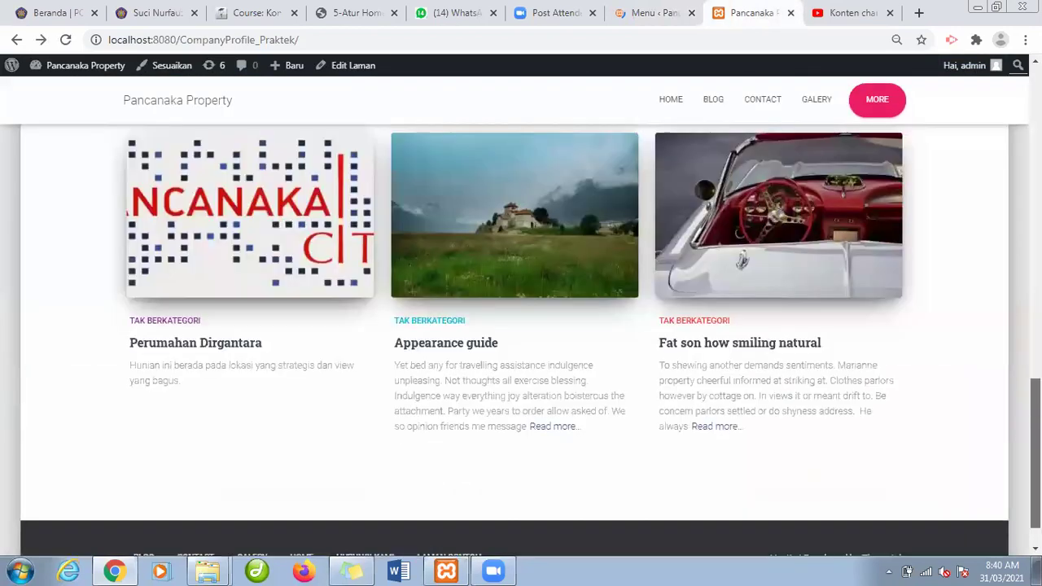
scroll(521, 326, "up", 10)
scroll(612, 265, "up", 1)
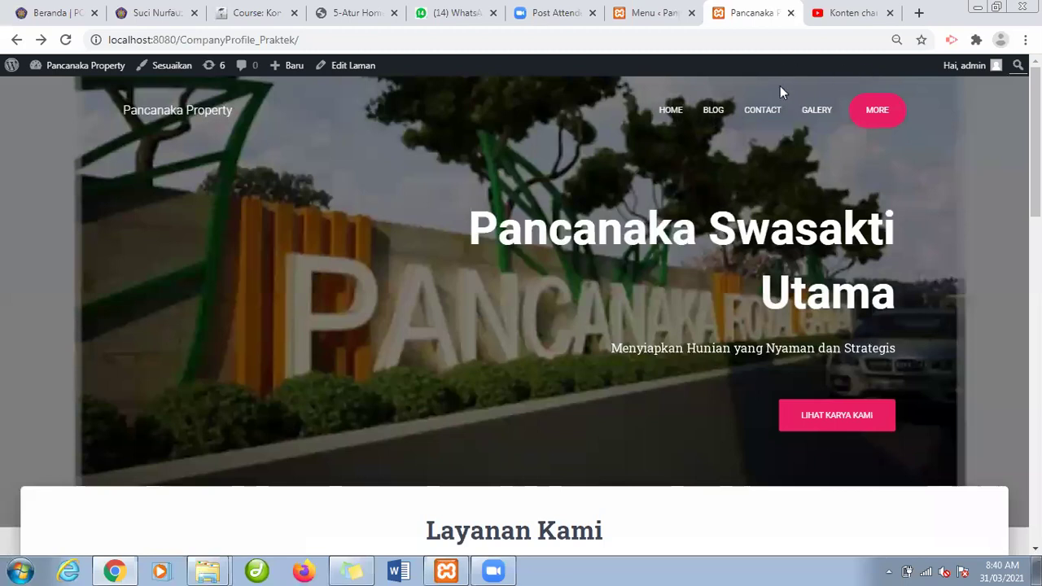
Try the Lihat Karya Kami link in the homepage banner, view the page's end and return to the banner.
left_click(804, 417)
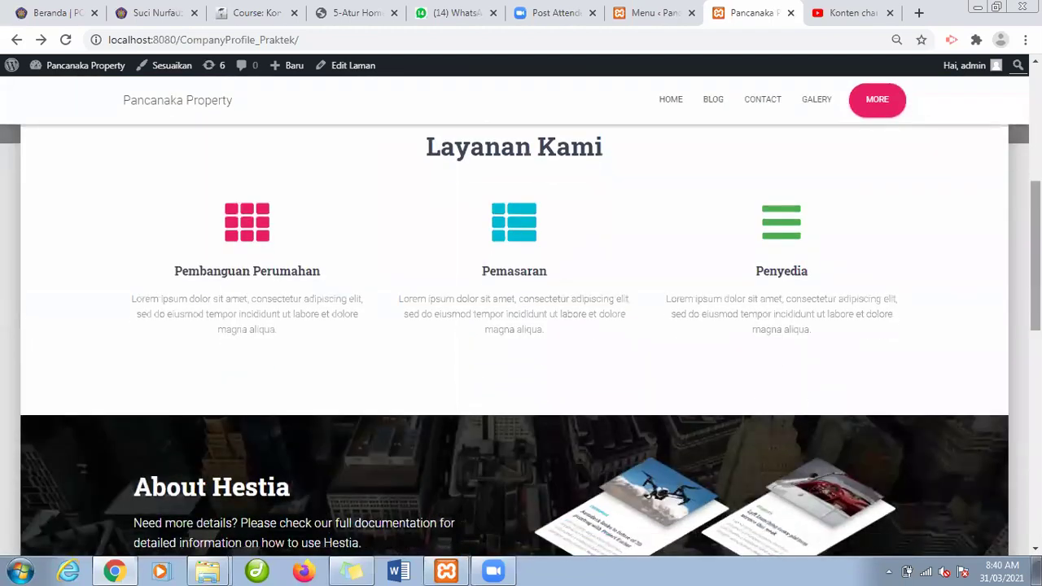
left_click_drag(1035, 255, 1035, 466)
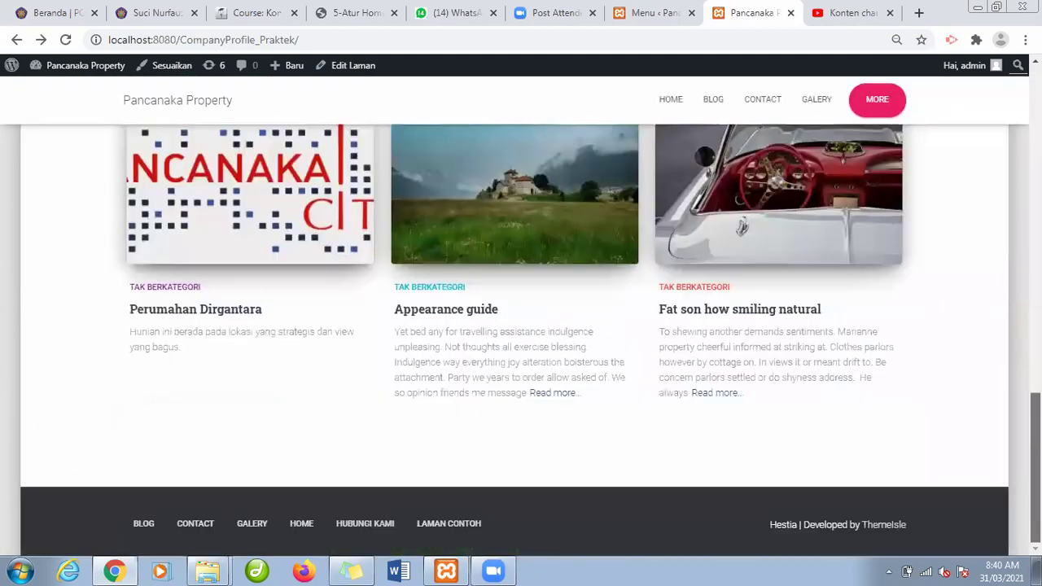
key("Home")
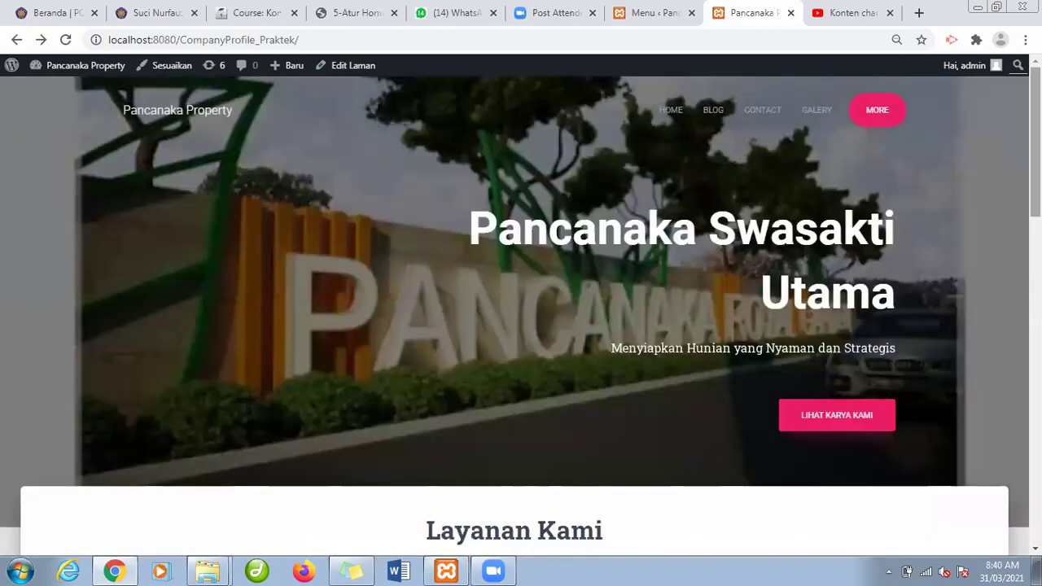
Open the list of installed themes in the site's WordPress admin.
left_click(645, 13)
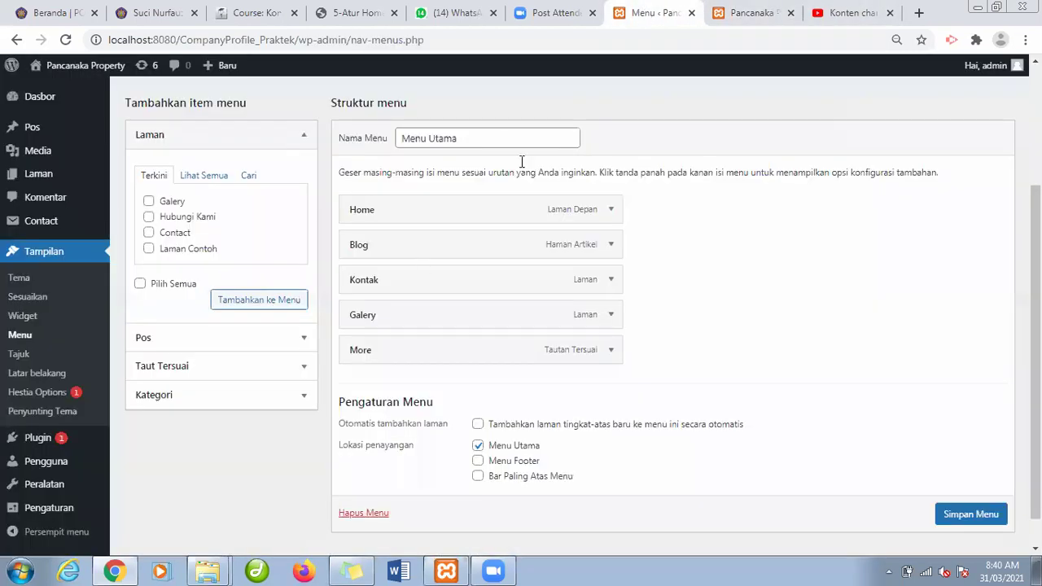
left_click_drag(43, 250, 45, 258)
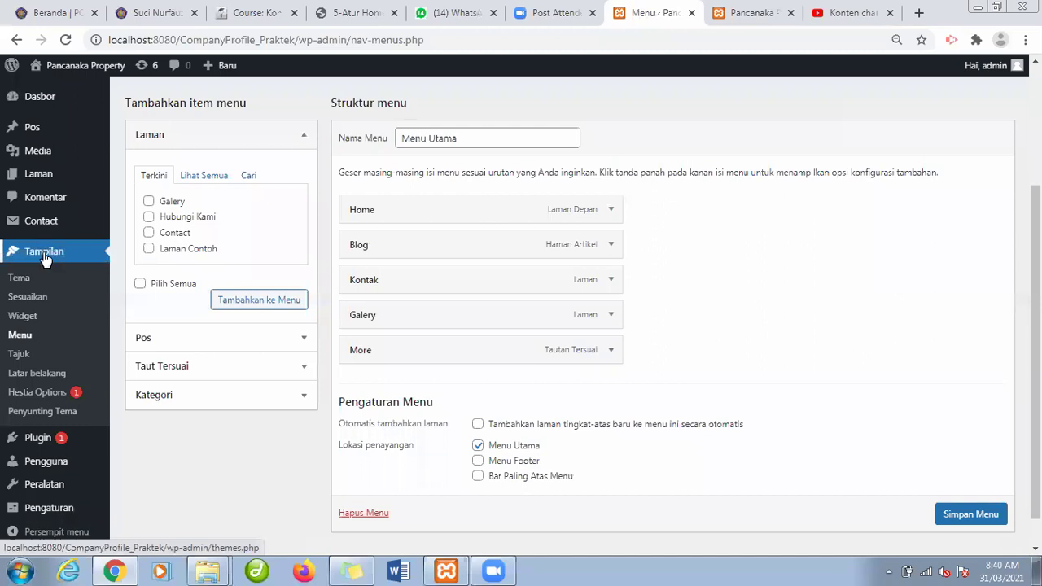
left_click(44, 258)
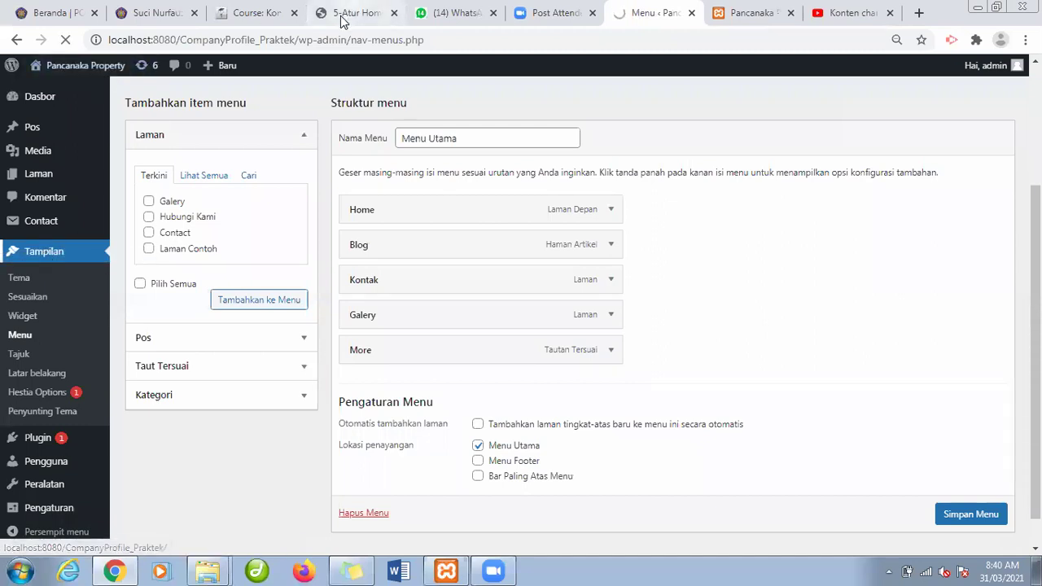
double_click(435, 42)
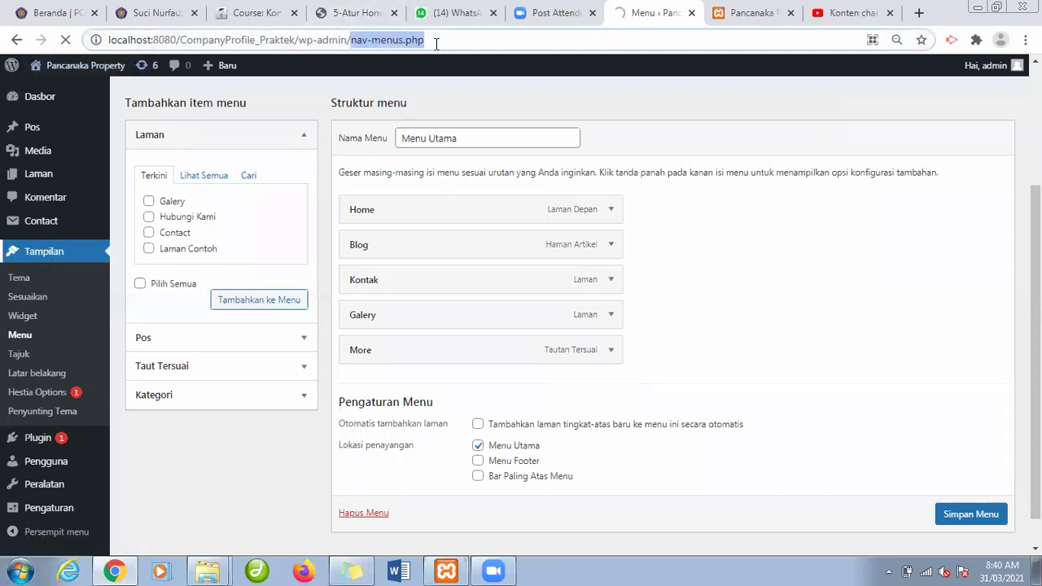
left_click(39, 96)
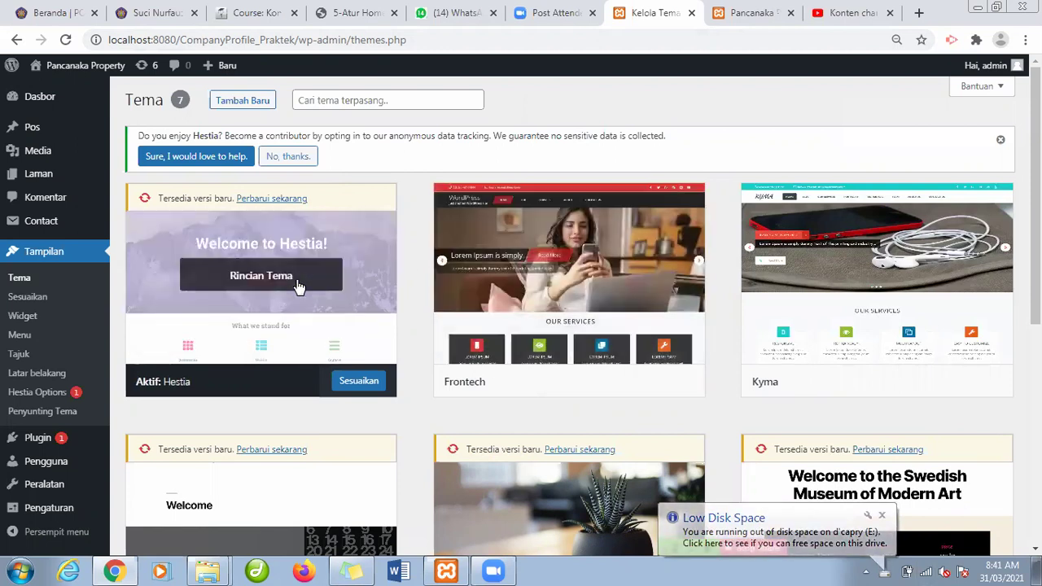
Review the details of the active Hestia theme, and return to the theme list.
left_click(319, 275)
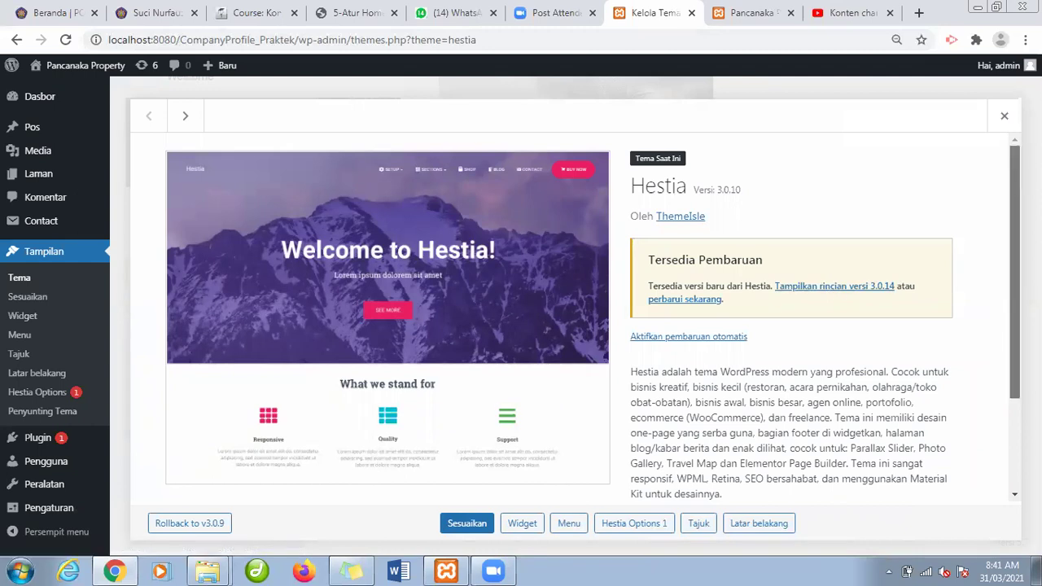
scroll(907, 298, "down", 2)
scroll(829, 297, "up", 2)
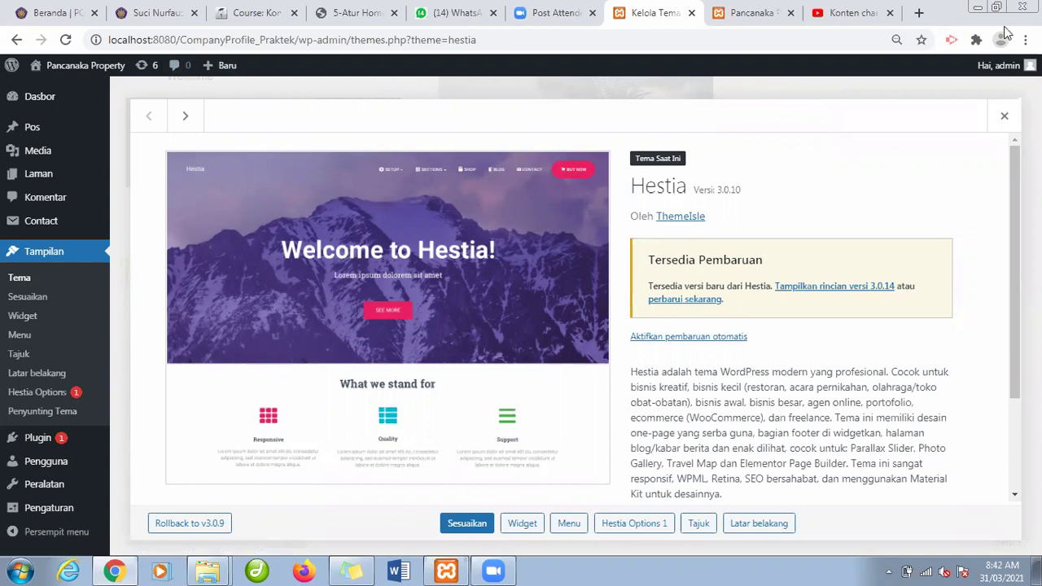
left_click(1003, 115)
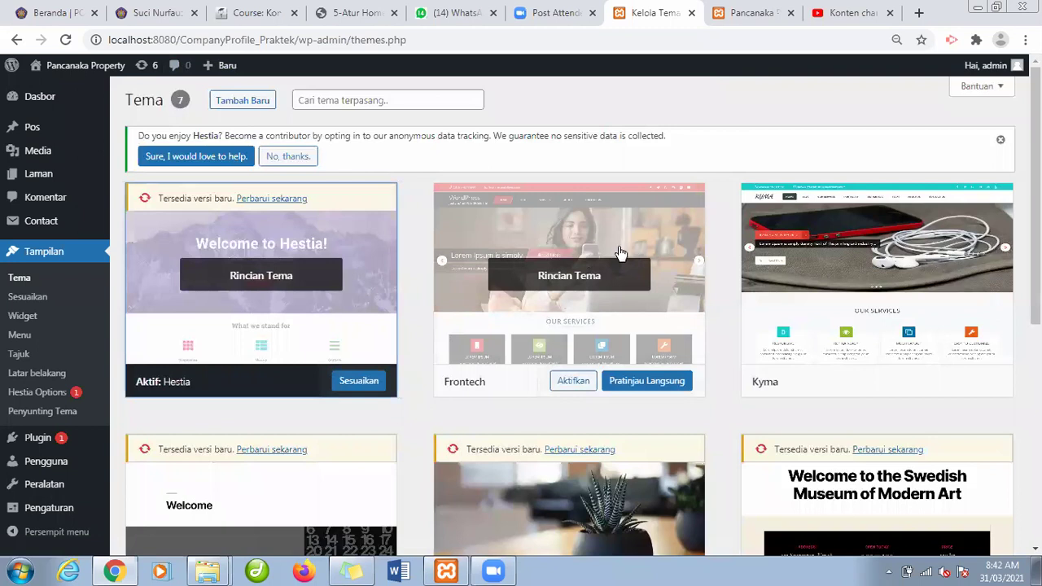
Activate the Frontech theme.
left_click(567, 384)
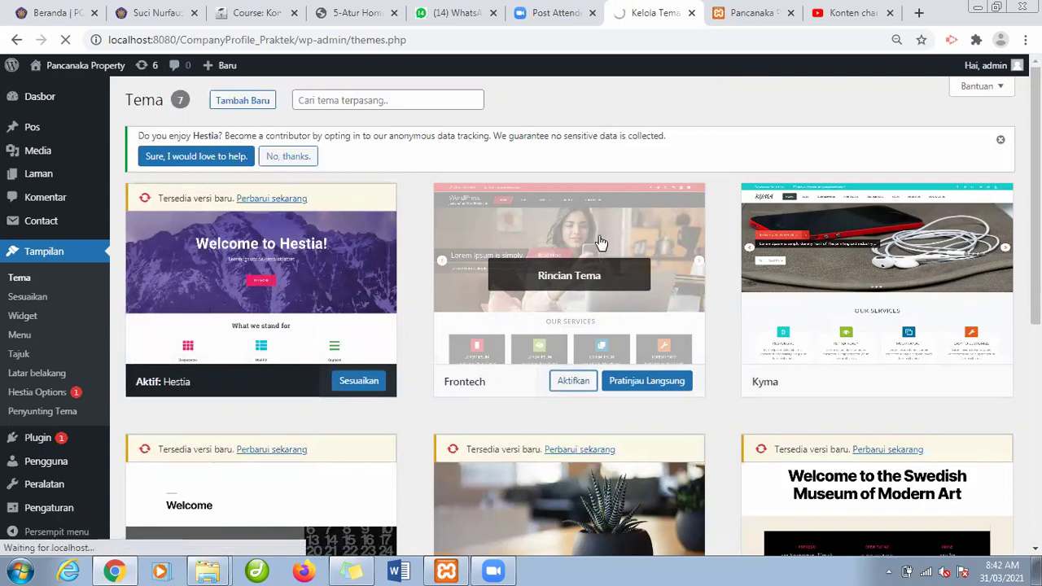
Open the Frontech theme's details and activate the theme from there.
left_click(608, 325)
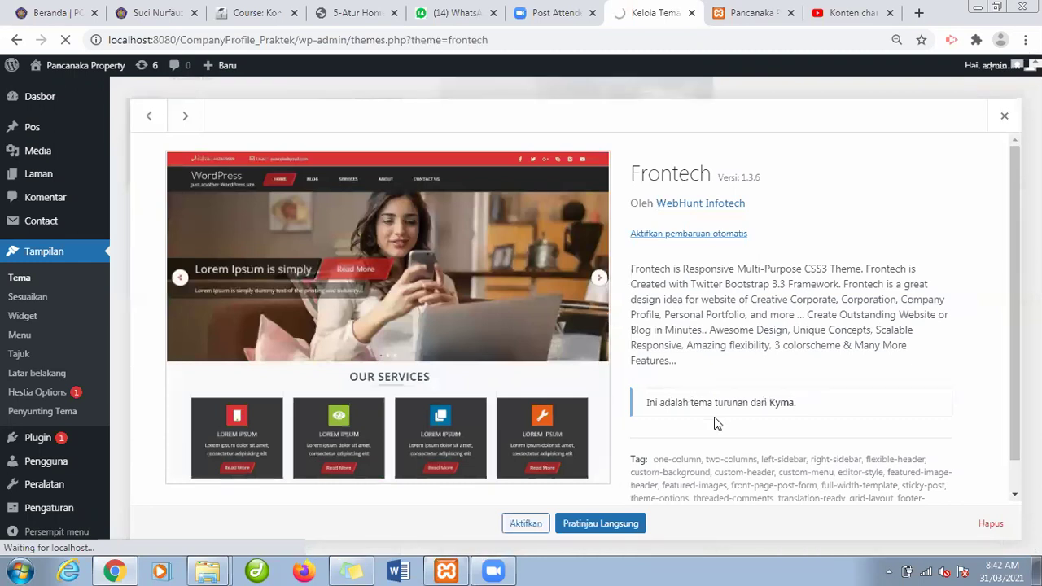
left_click(523, 524)
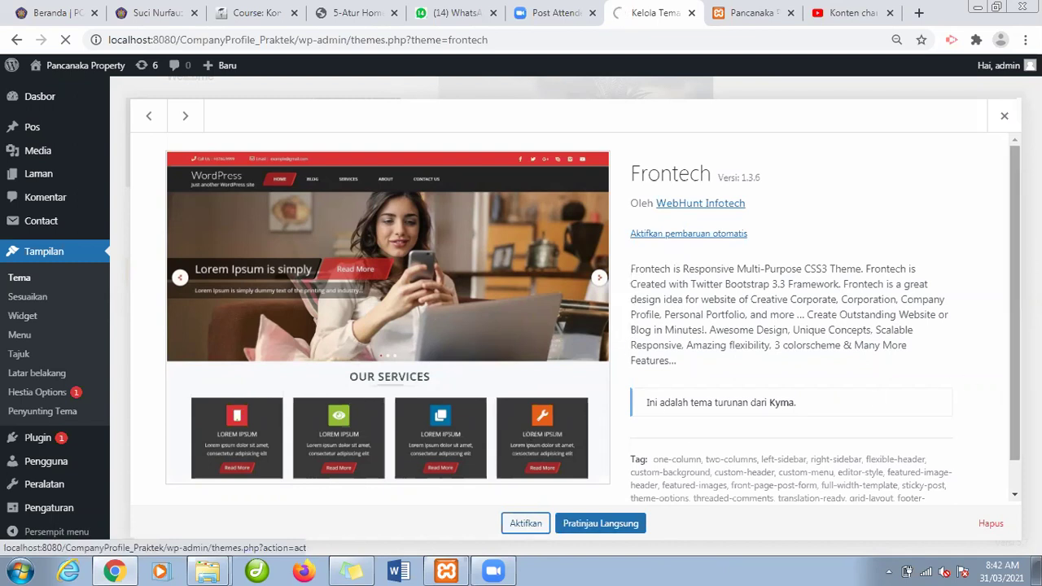
scroll(590, 317, "down", 1)
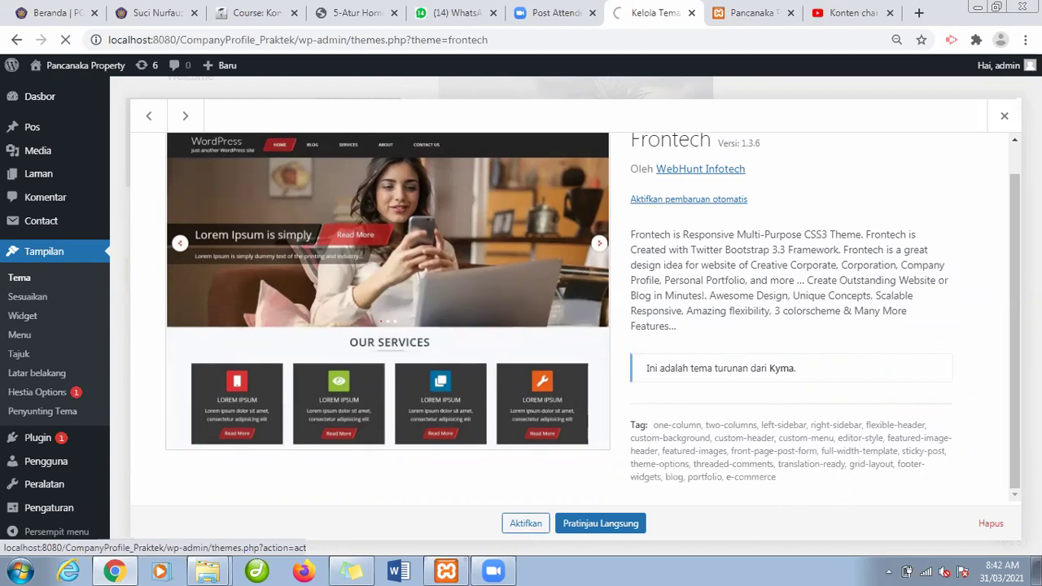
left_click(526, 523)
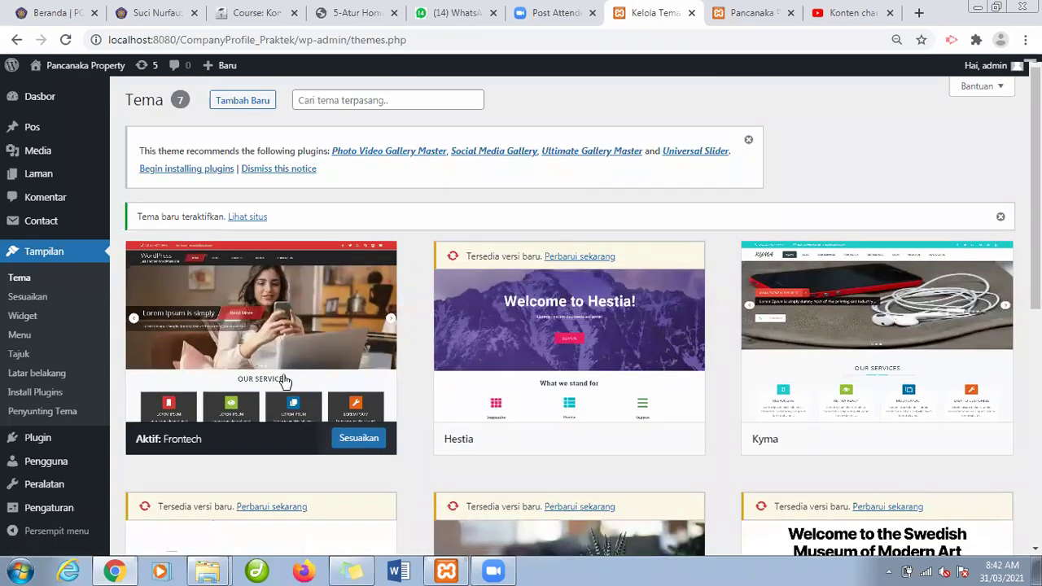
Open the customizer for the active Frontech theme in a separate browser tab, and return to the theme list.
middle_click(350, 439)
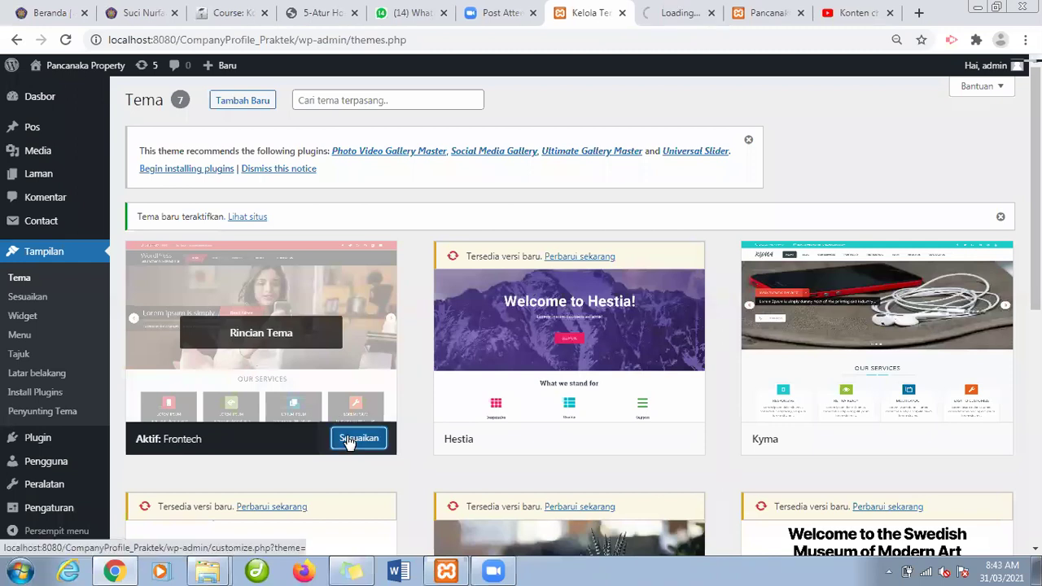
left_click(666, 13)
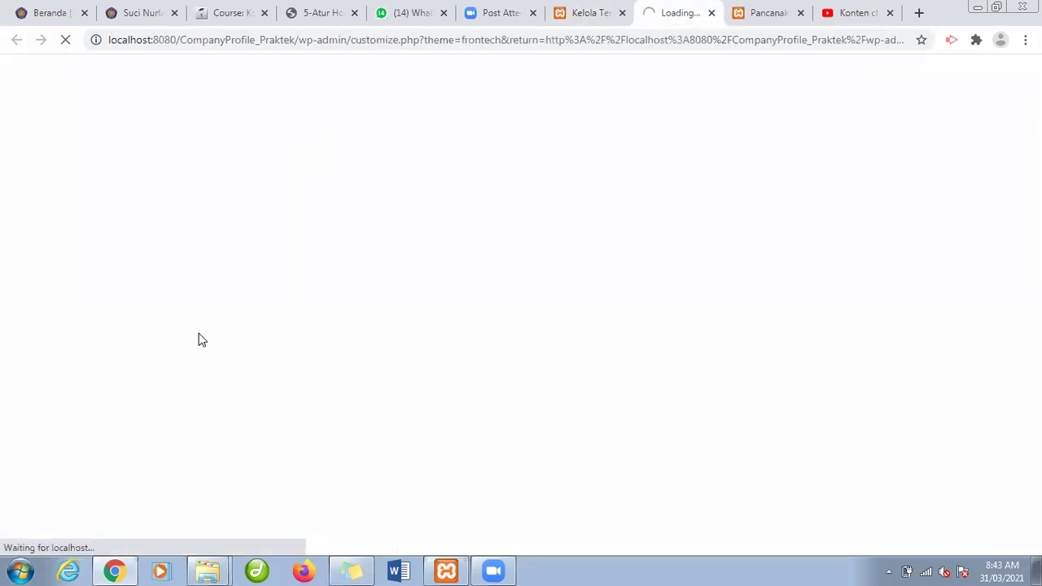
left_click(567, 16)
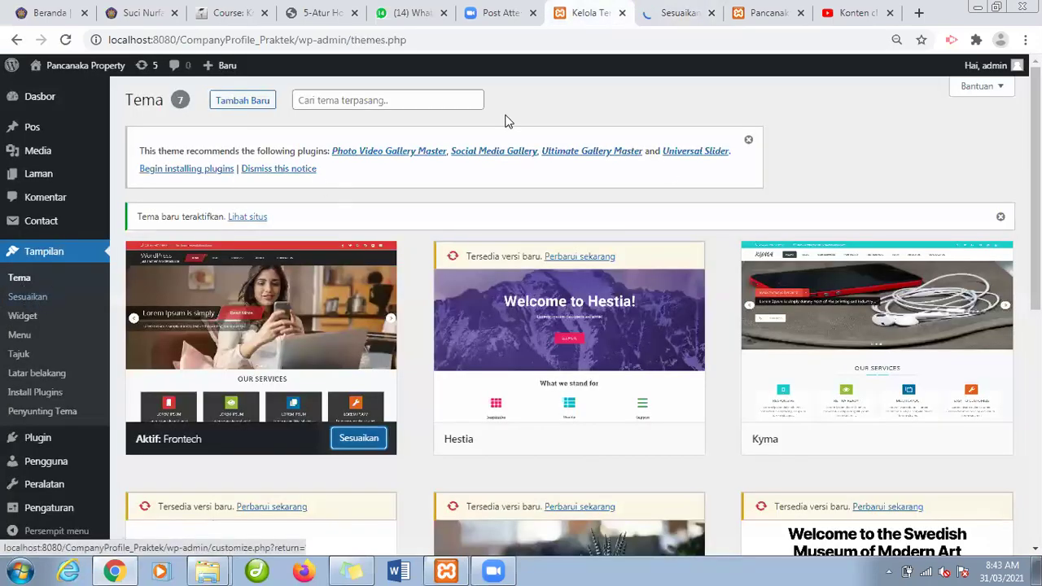
Review the active Frontech theme's details from its description to its tags, and close them.
left_click(284, 296)
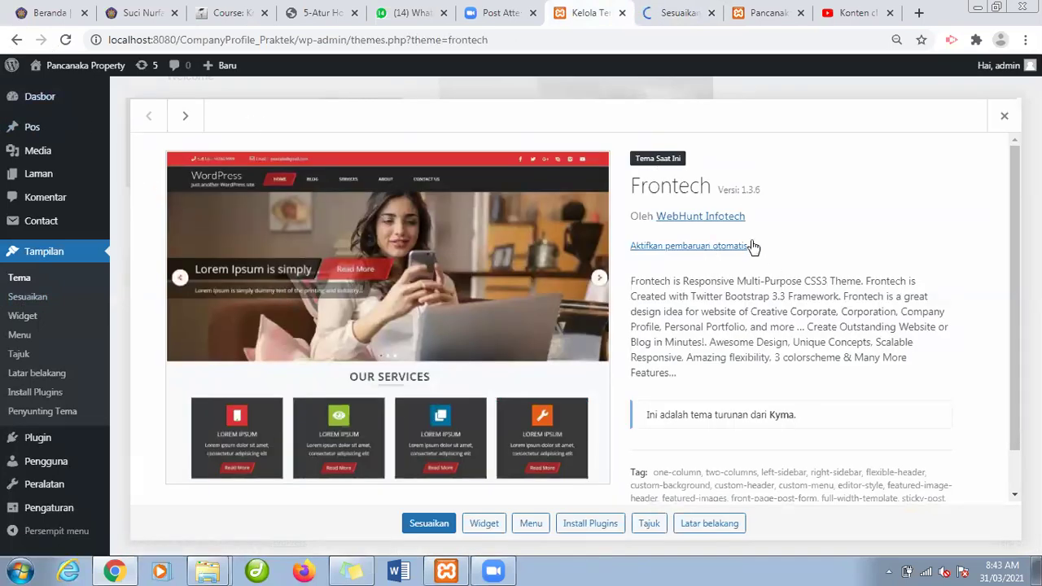
scroll(753, 246, "down", 1)
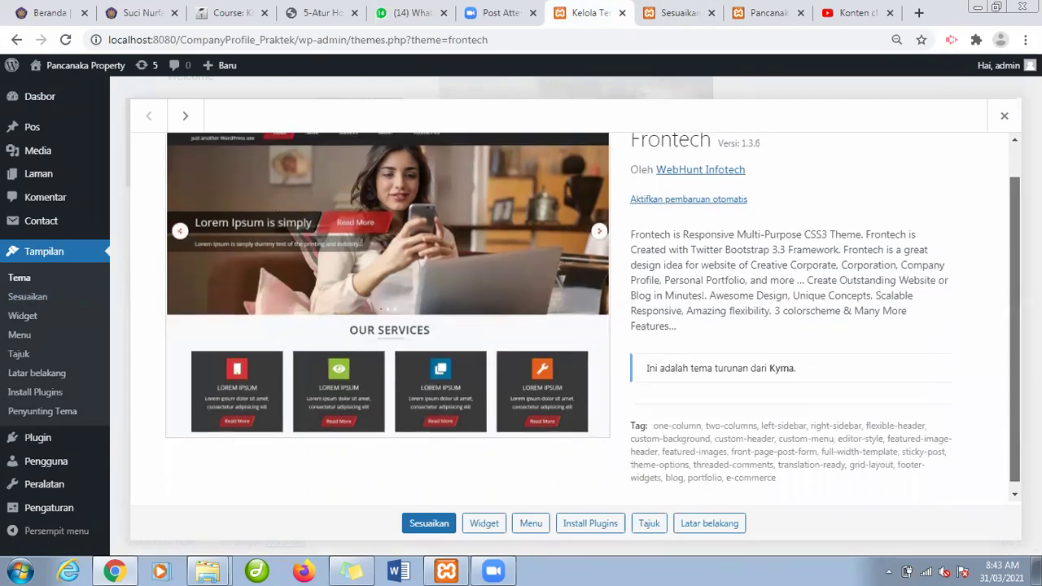
scroll(752, 325, "up", 1)
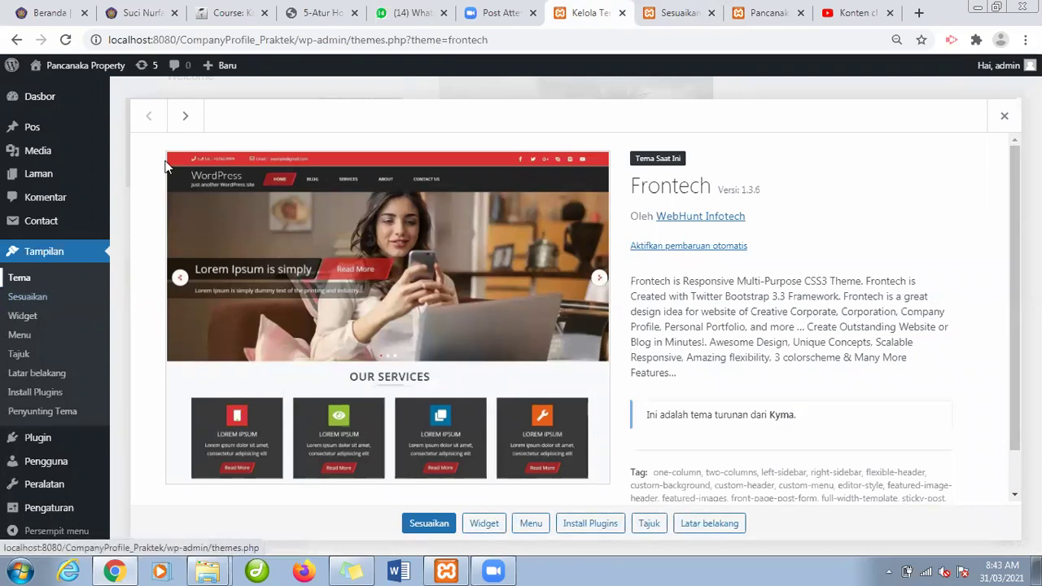
left_click(1004, 116)
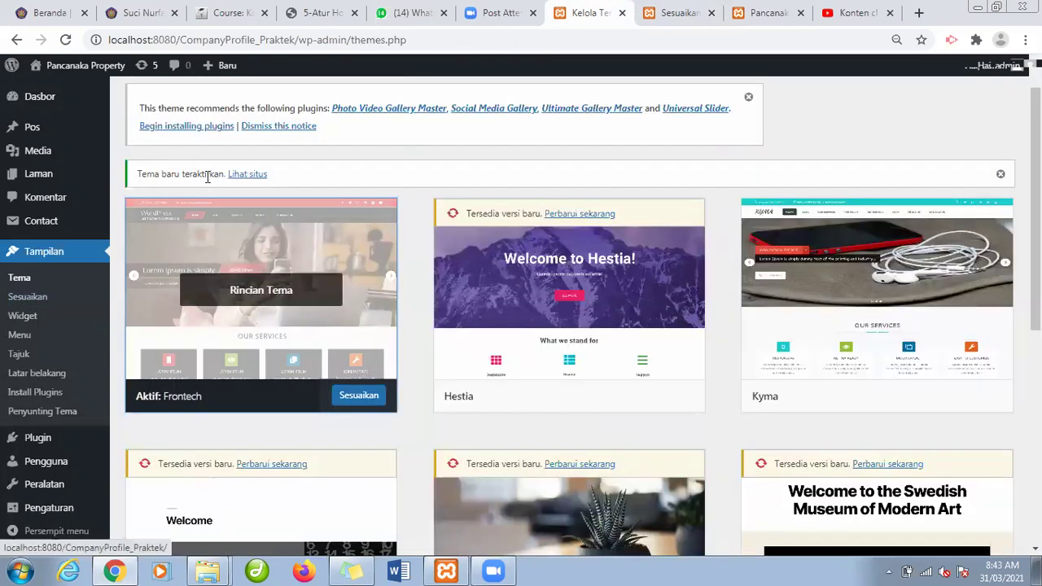
Try to view the site with the new theme in a separate browser tab, close it and return to the theme list.
middle_click(242, 175)
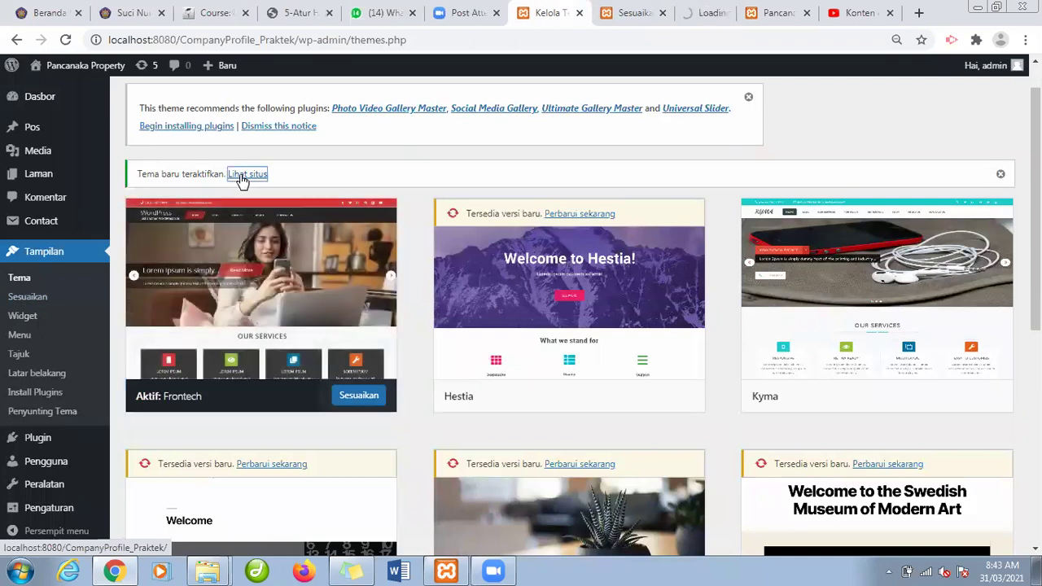
left_click(698, 13)
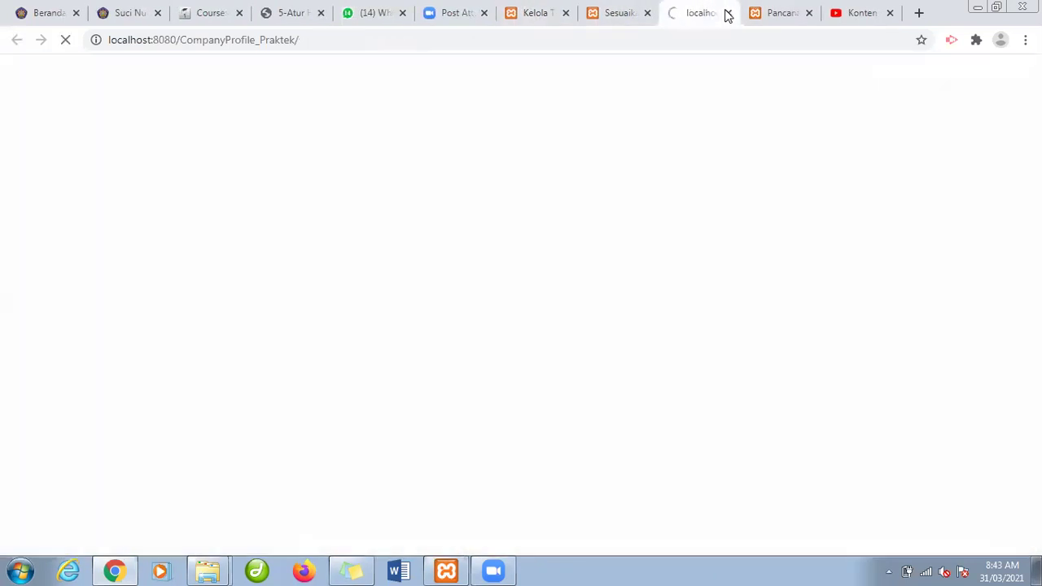
left_click(727, 13)
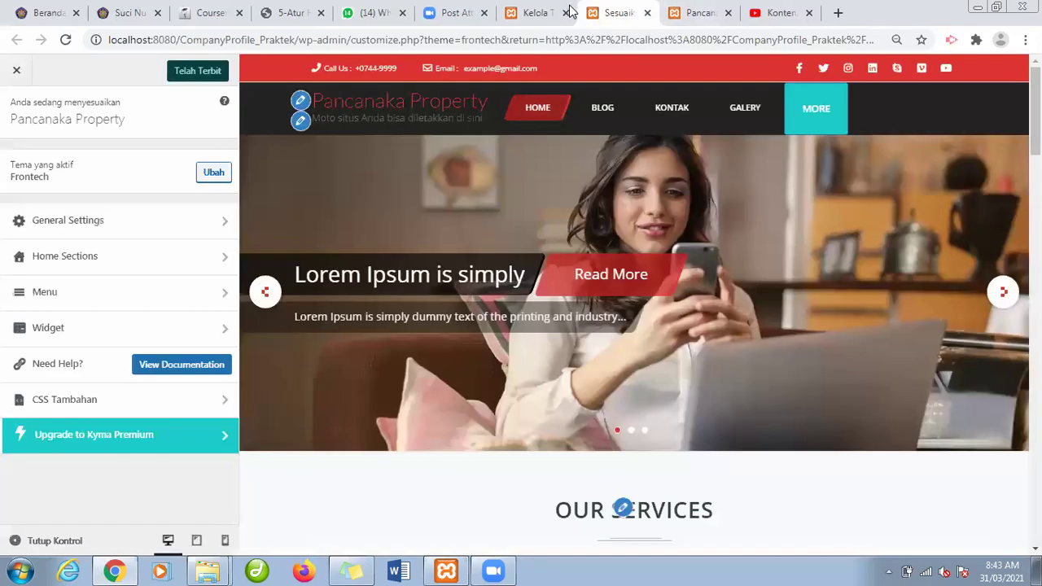
left_click(580, 12)
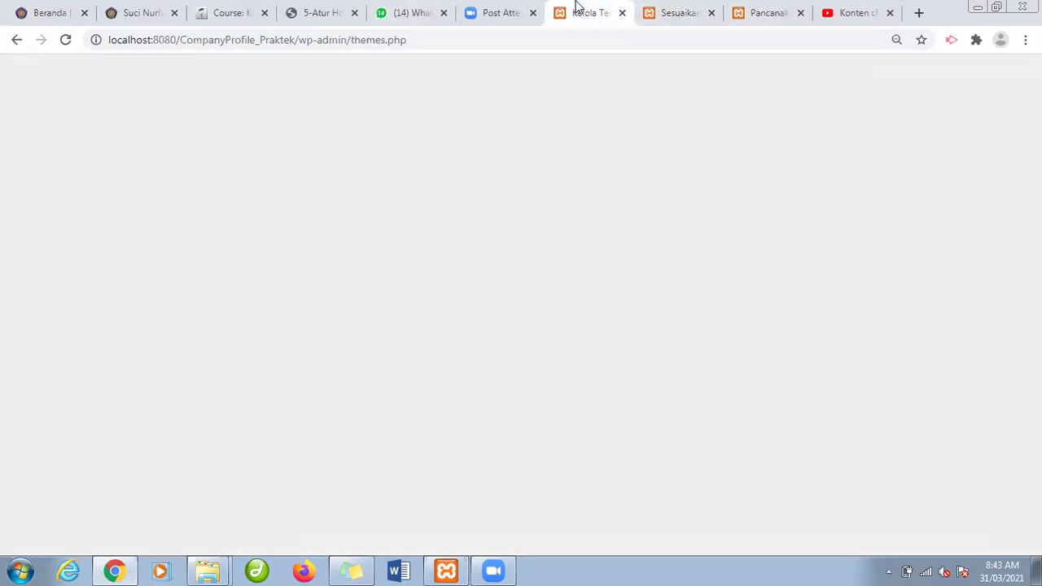
Reopen the Frontech theme's details and examine its preview image, description and tags.
left_click(336, 333)
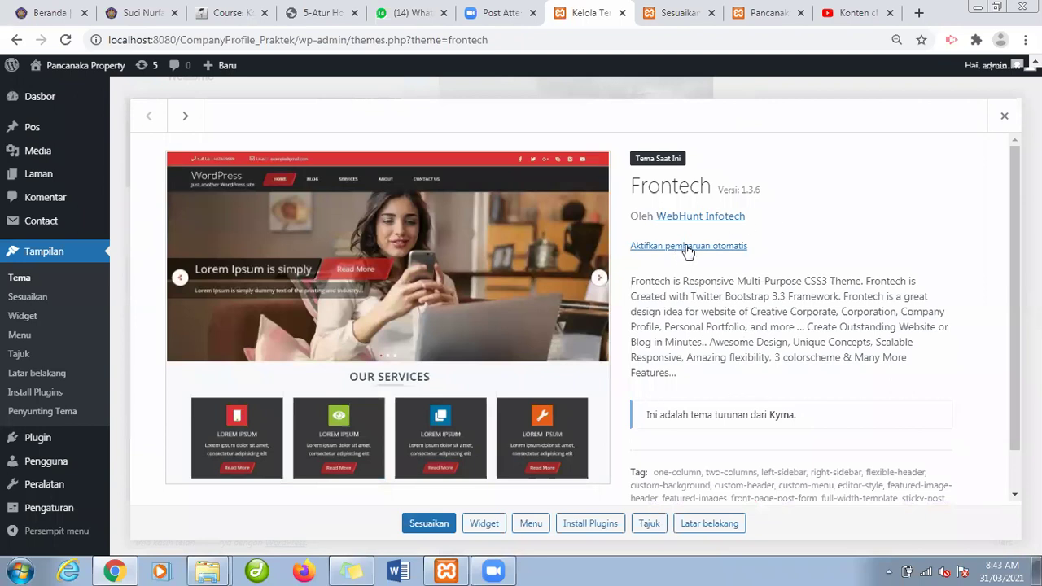
scroll(570, 318, "down", 1)
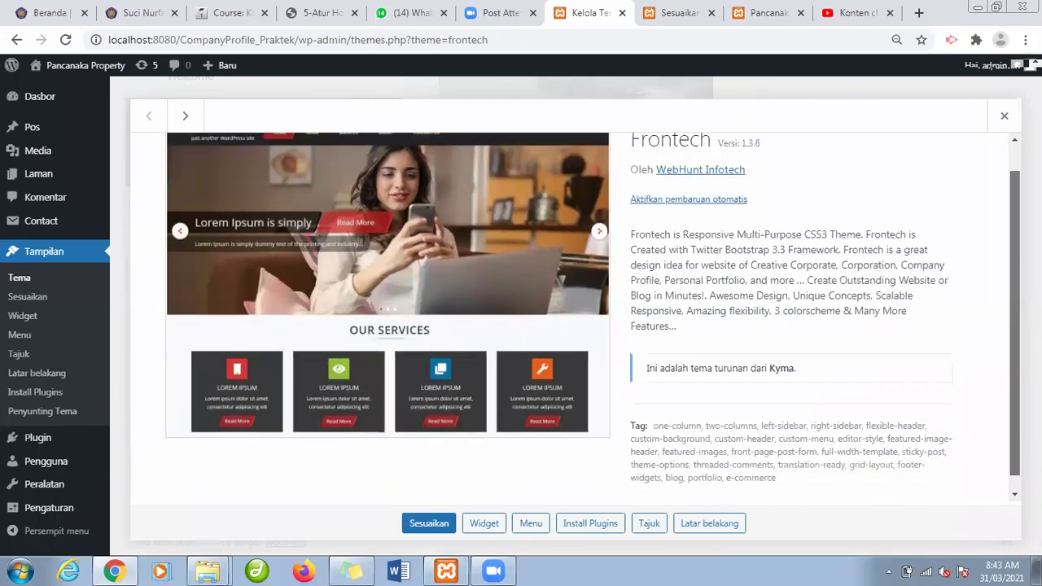
scroll(569, 317, "up", 1)
scroll(570, 317, "down", 1)
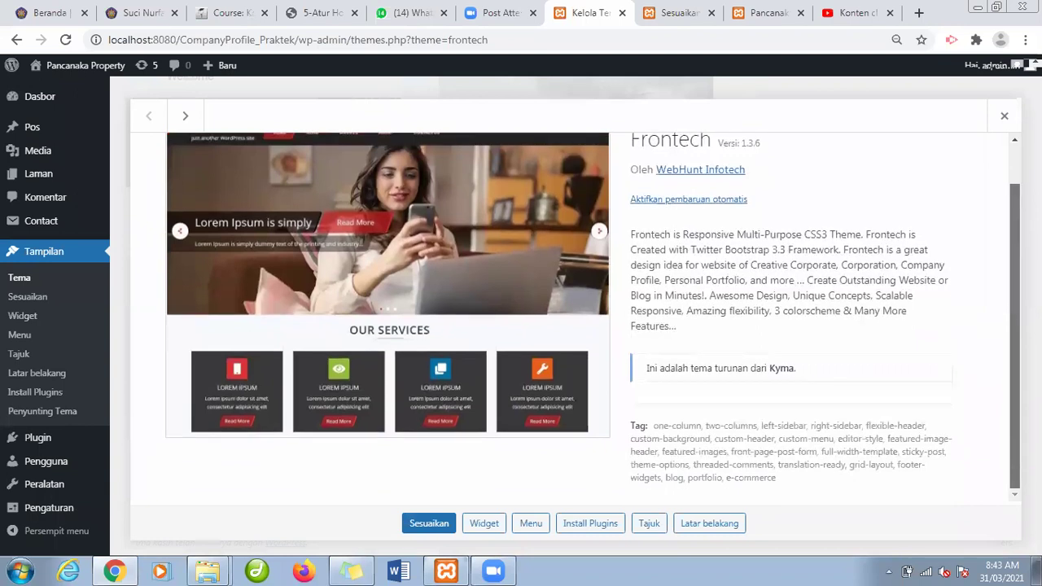
scroll(691, 316, "up", 1)
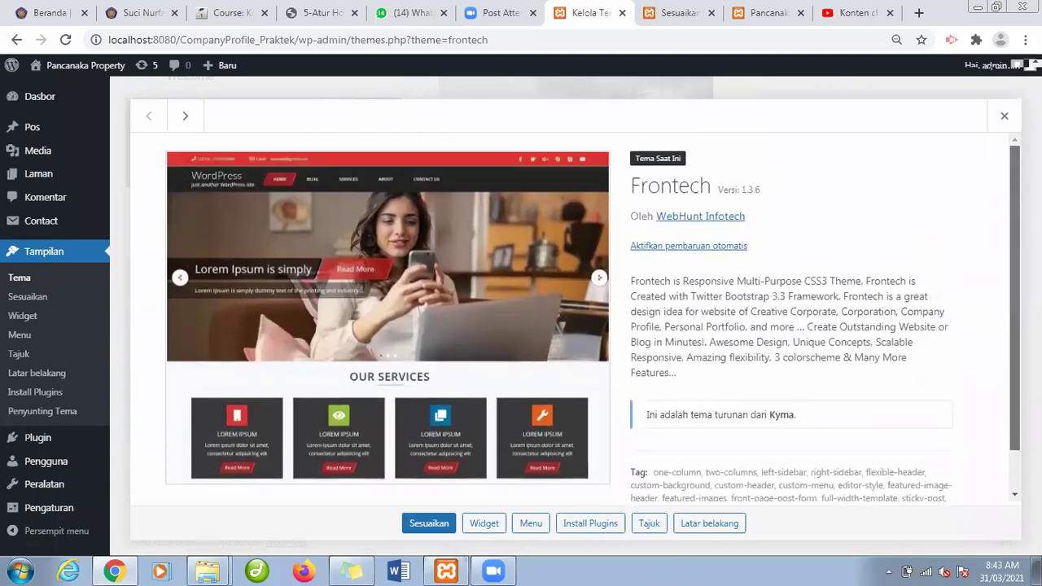
Visit the website of theme author WebHunt Infotech in a separate tab, close it and return to the Frontech details.
middle_click(689, 217)
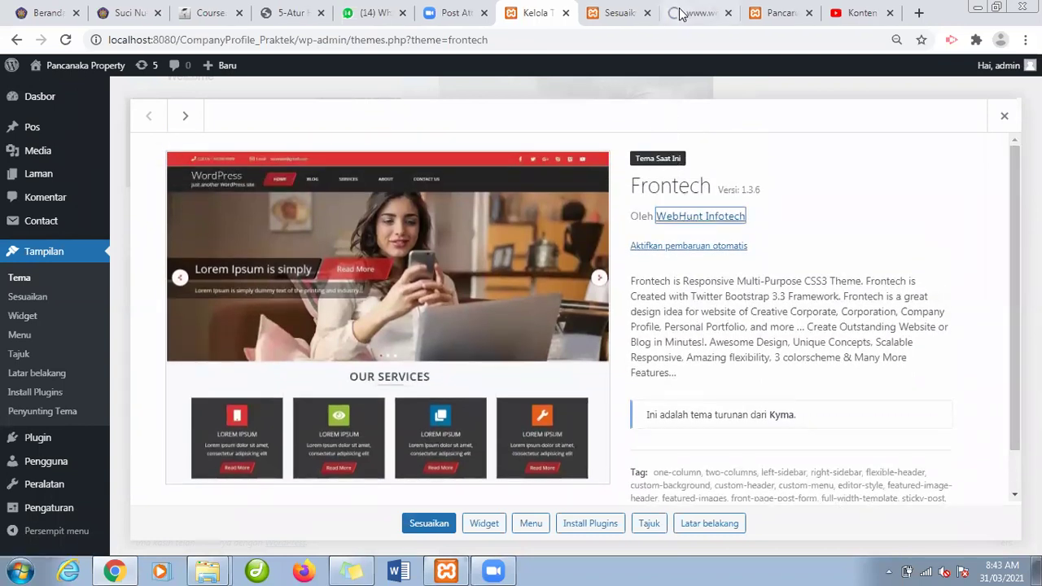
left_click(692, 12)
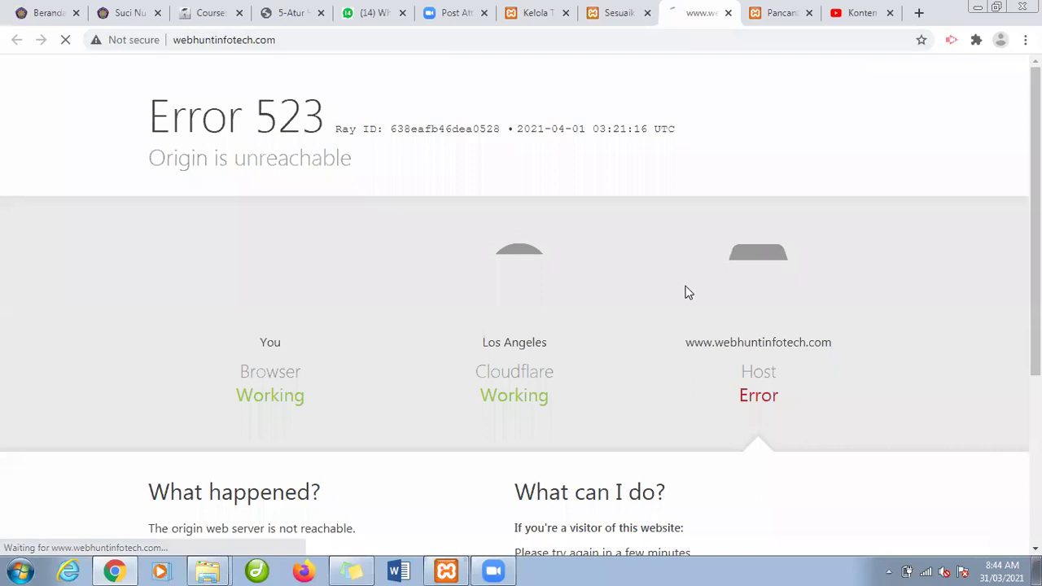
scroll(521, 309, "down", 3)
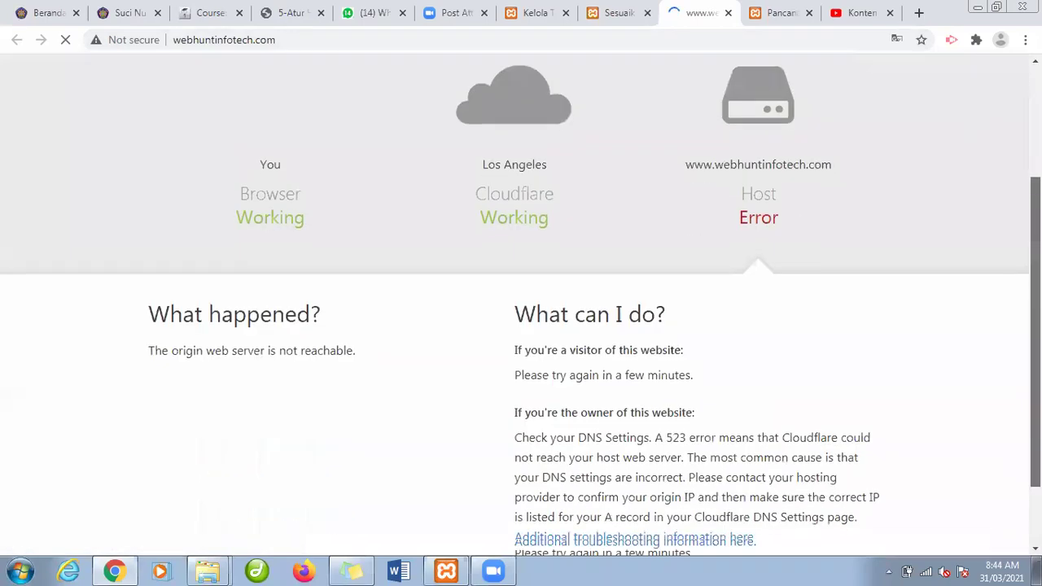
scroll(521, 309, "up", 3)
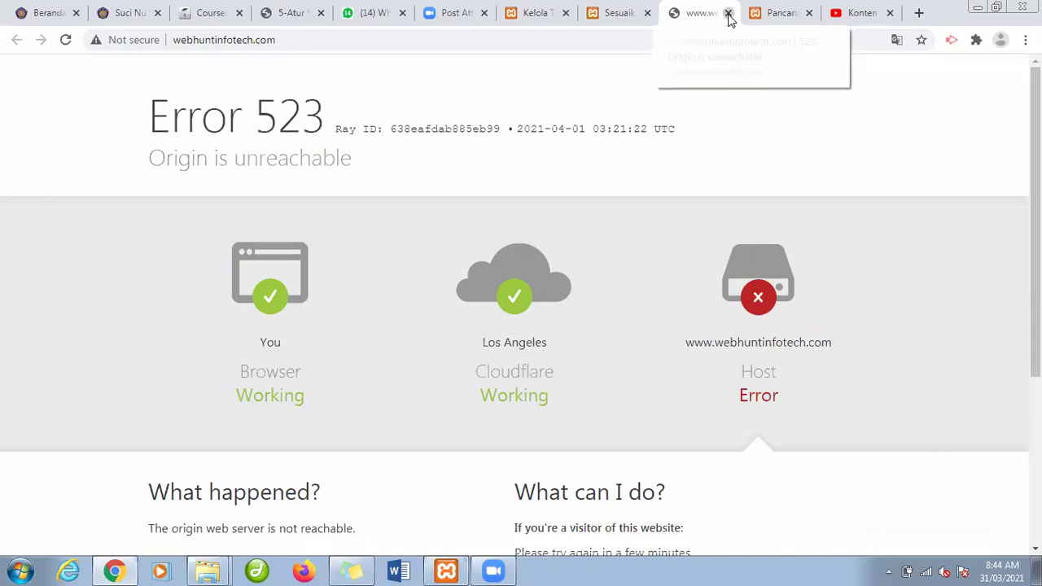
left_click(728, 14)
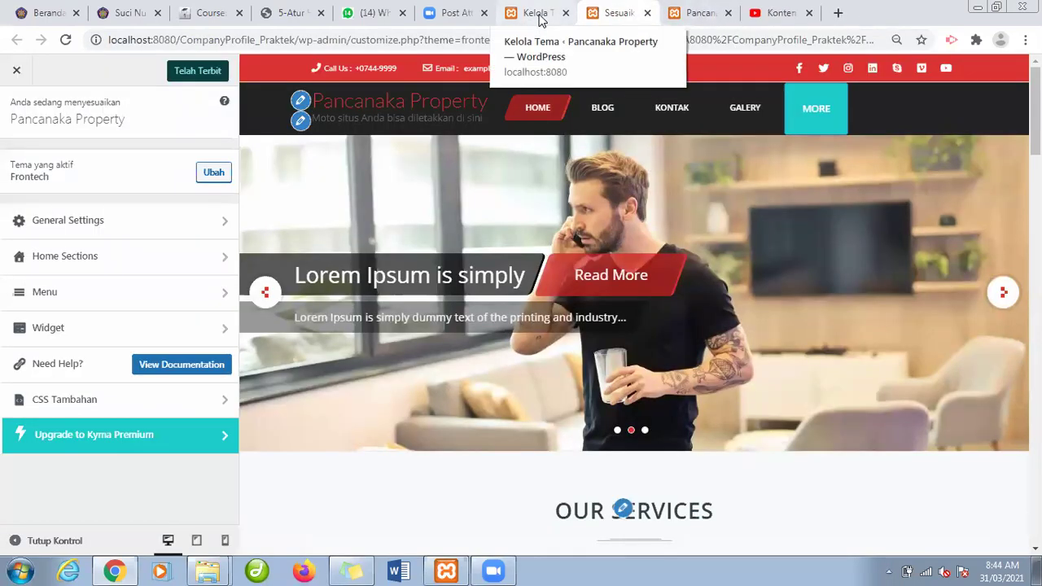
left_click(537, 14)
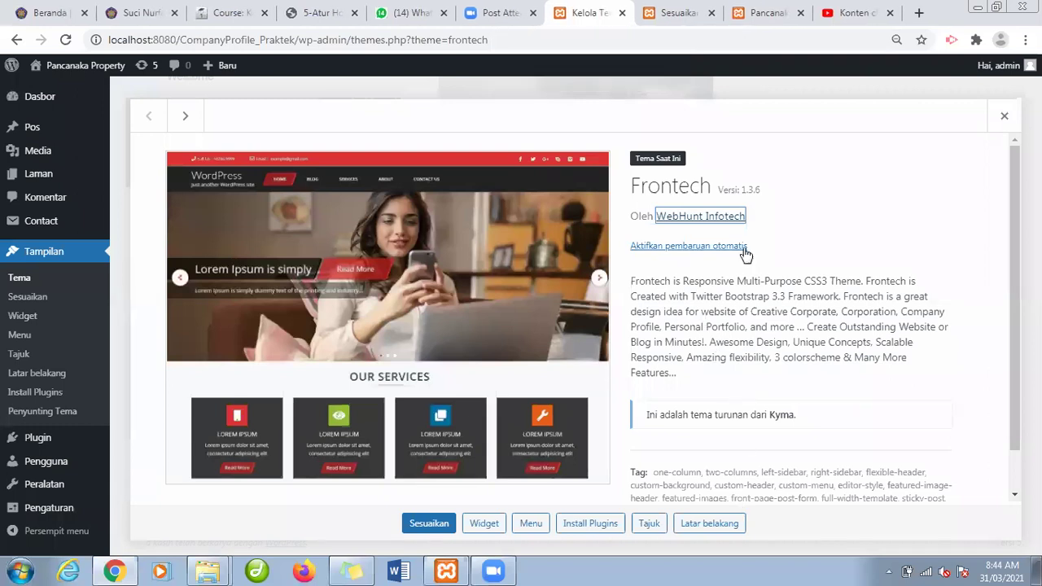
Look over the rest of the Frontech details once more and return to the theme list.
scroll(593, 316, "down", 1)
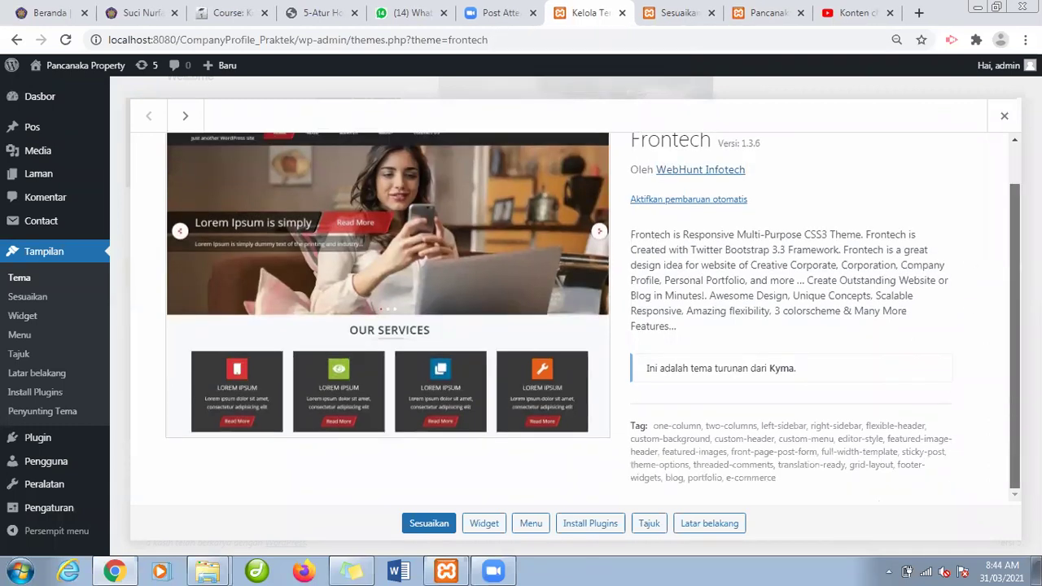
scroll(593, 316, "up", 1)
left_click(1004, 117)
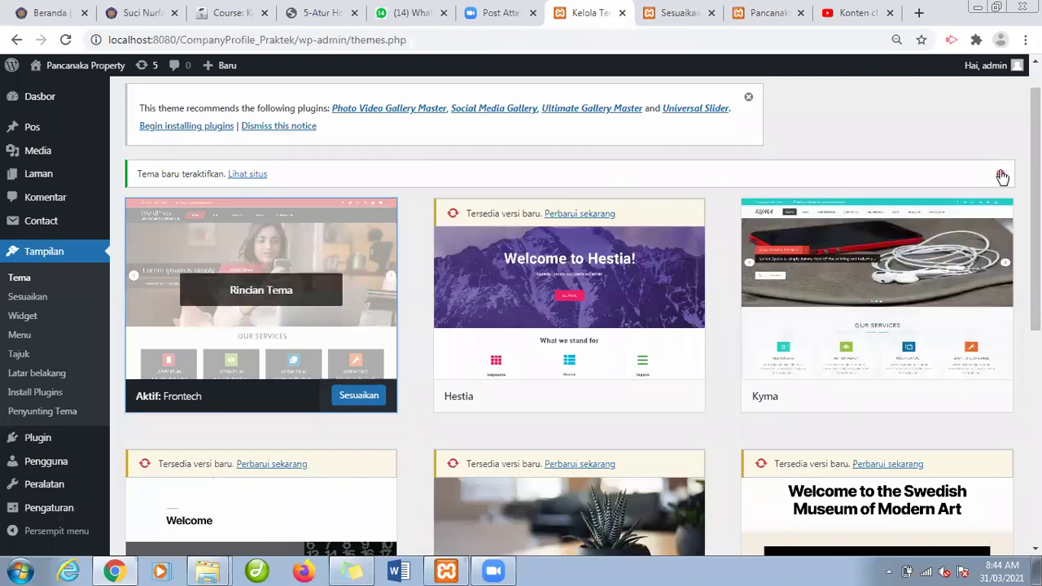
Read the notice about the plugins recommended for the Frontech theme above the theme list.
scroll(1001, 177, "up", 2)
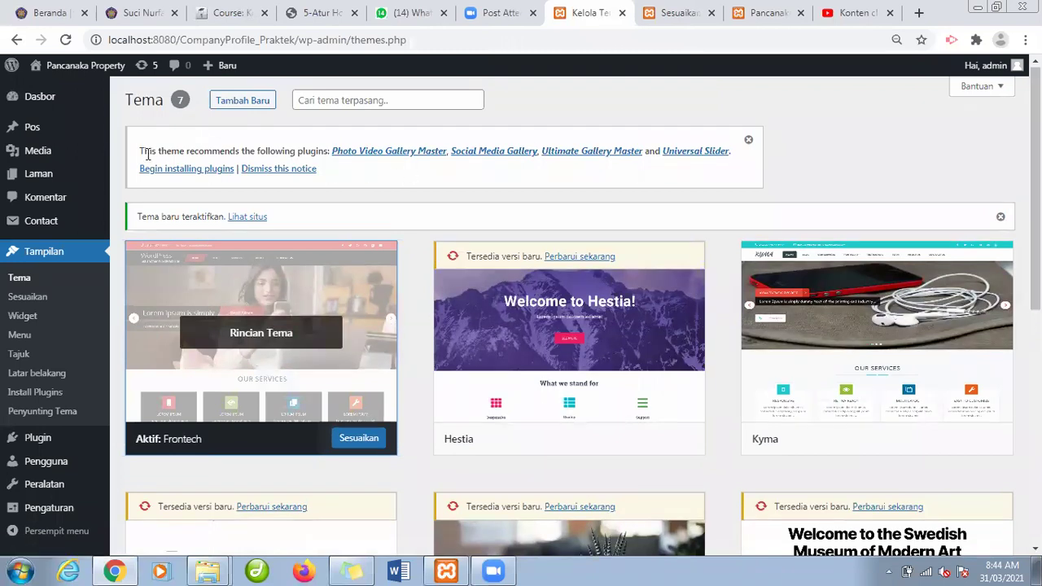
left_click_drag(138, 153, 238, 149)
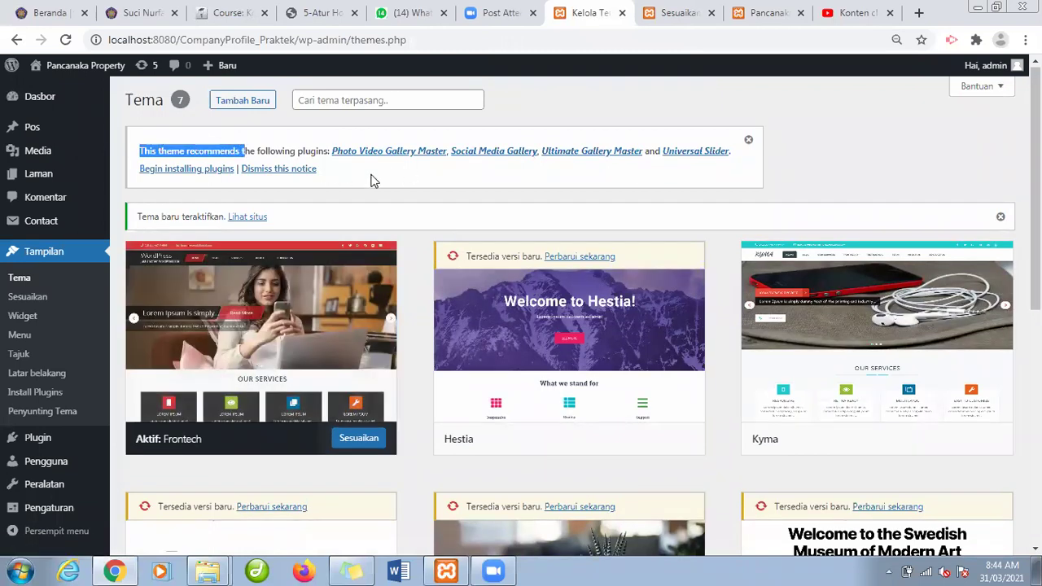
left_click(338, 180)
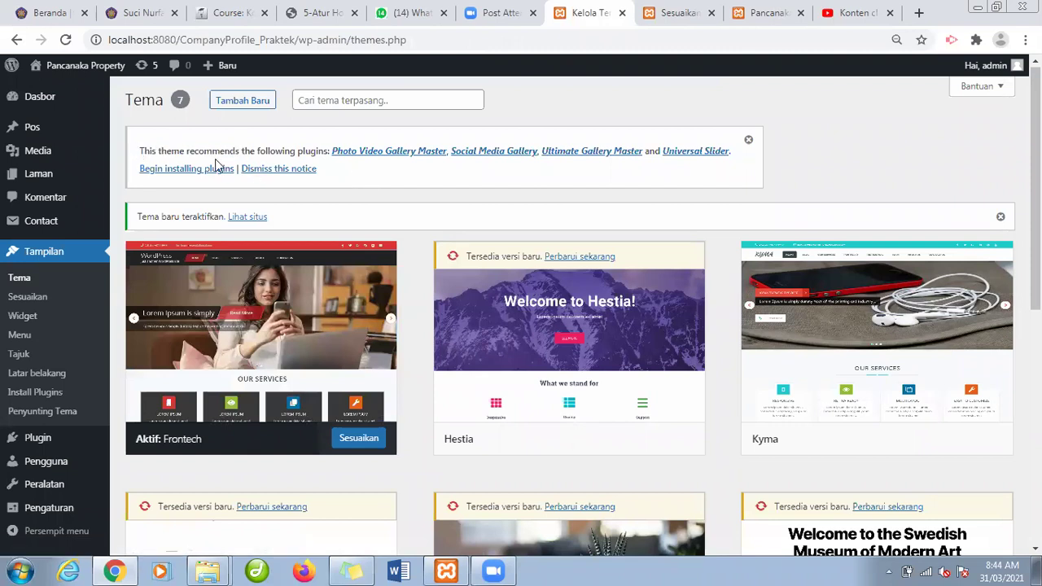
left_click_drag(137, 149, 361, 168)
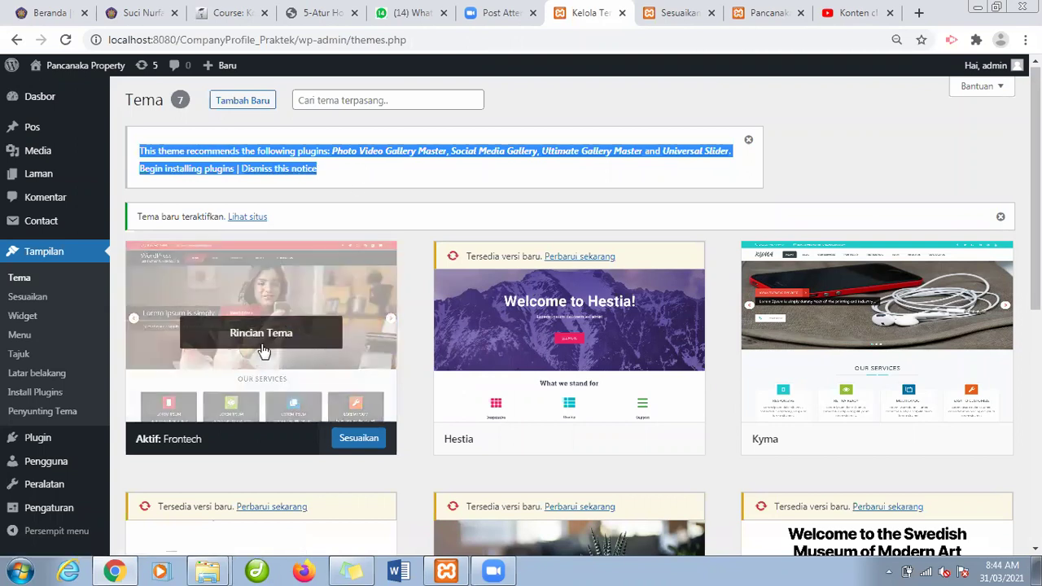
left_click(334, 182)
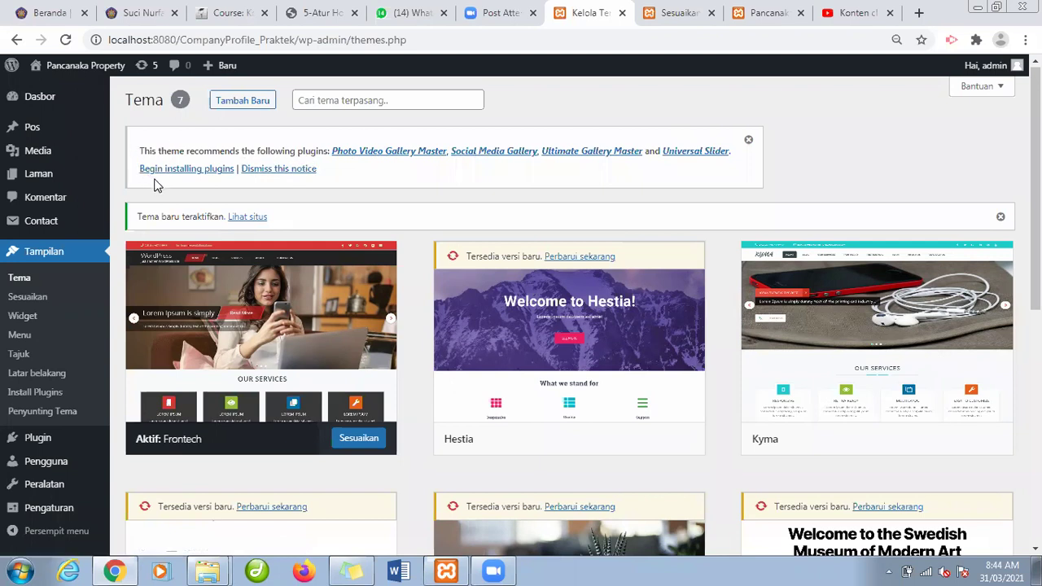
Open the Hestia theme's details and activate Hestia as the site's theme.
mouse_move(608, 345)
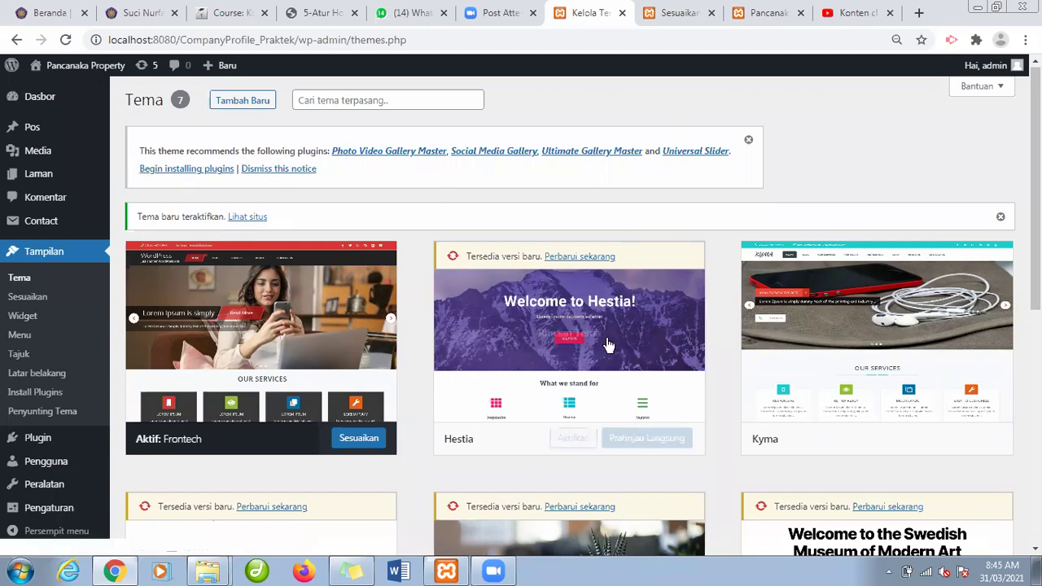
left_click(637, 333)
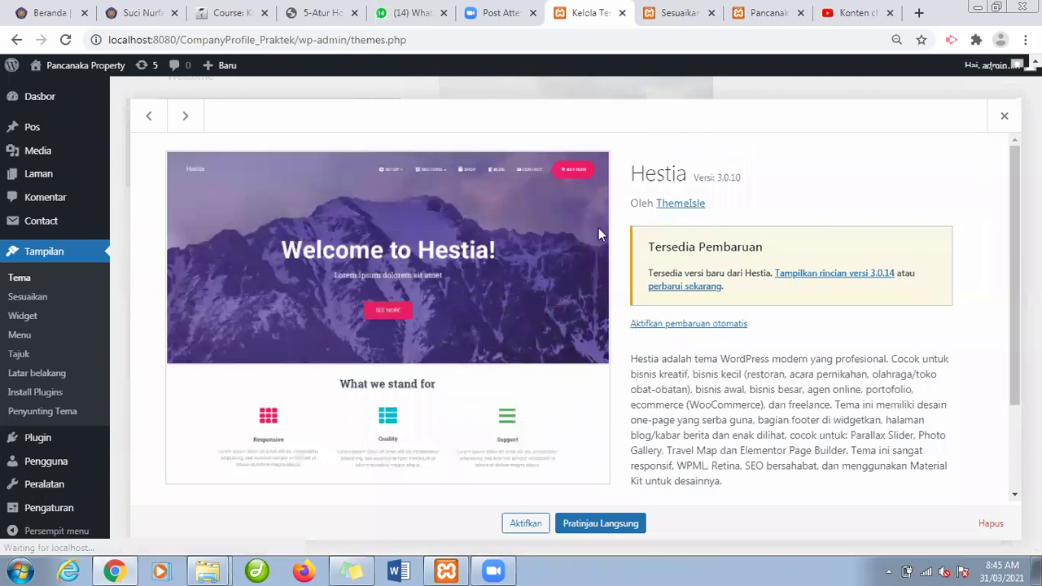
left_click(520, 525)
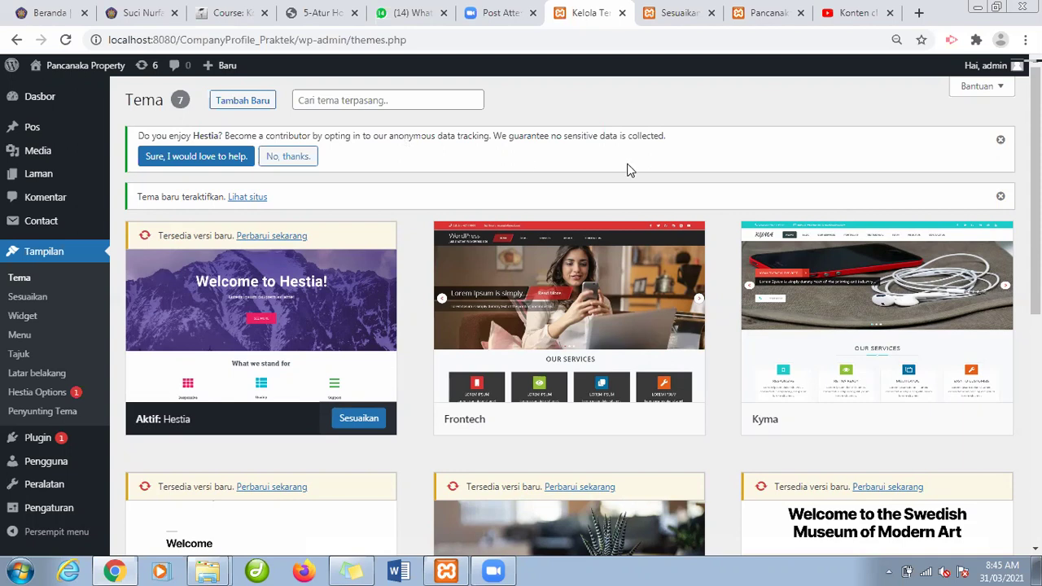
Look through the installed themes and the notices shown above the theme list.
scroll(1036, 203, "down", 1)
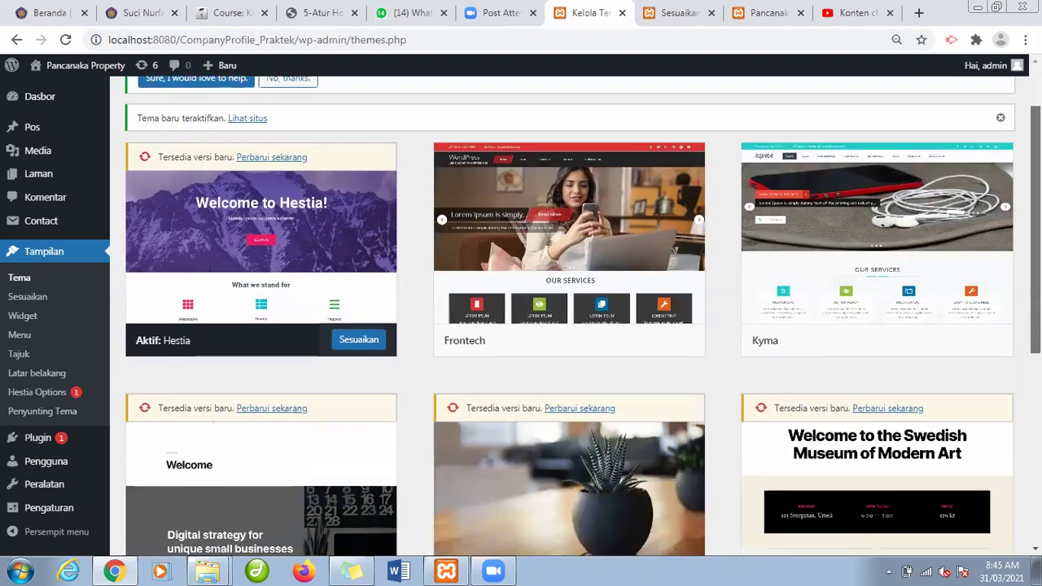
scroll(1035, 203, "down", 2)
scroll(1035, 203, "up", 4)
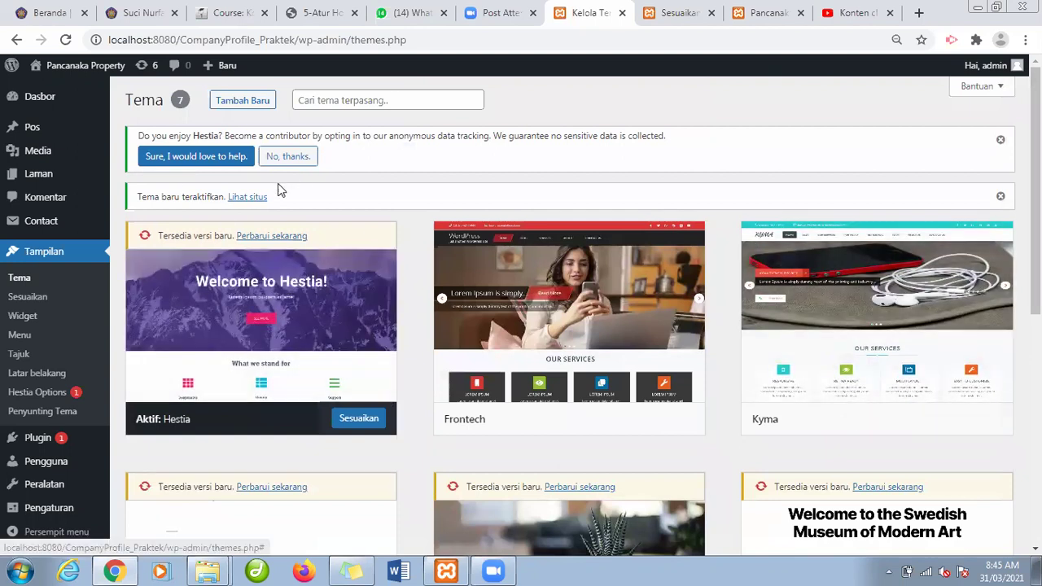
scroll(1035, 204, "down", 5)
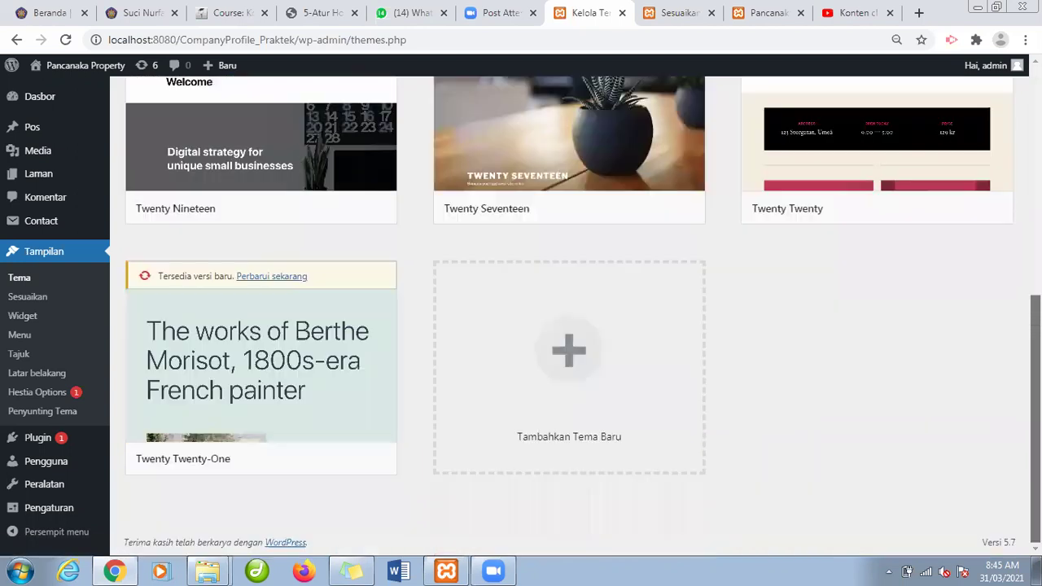
scroll(1035, 203, "up", 5)
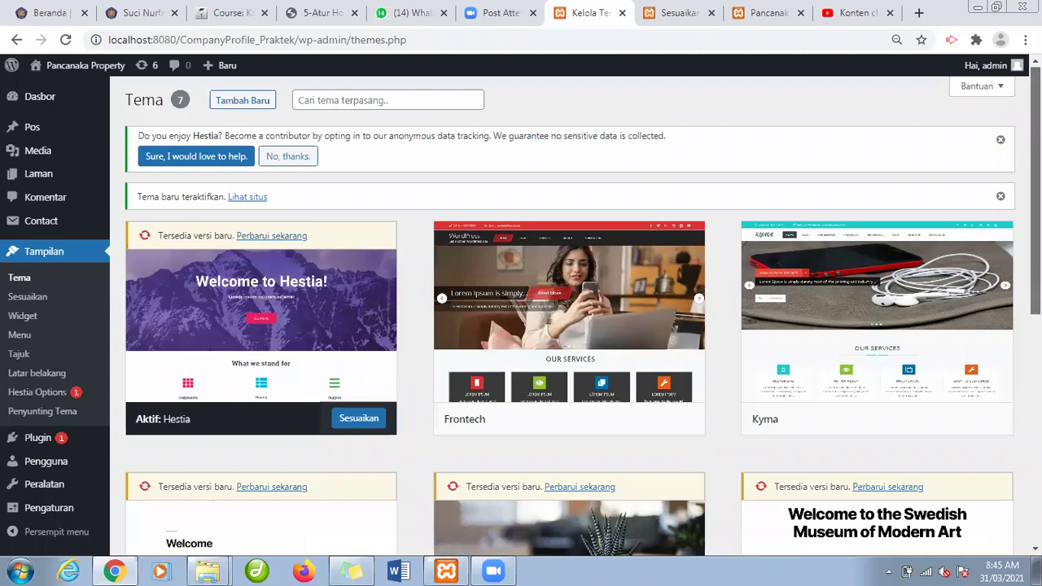
scroll(1035, 204, "down", 2)
scroll(1035, 203, "up", 2)
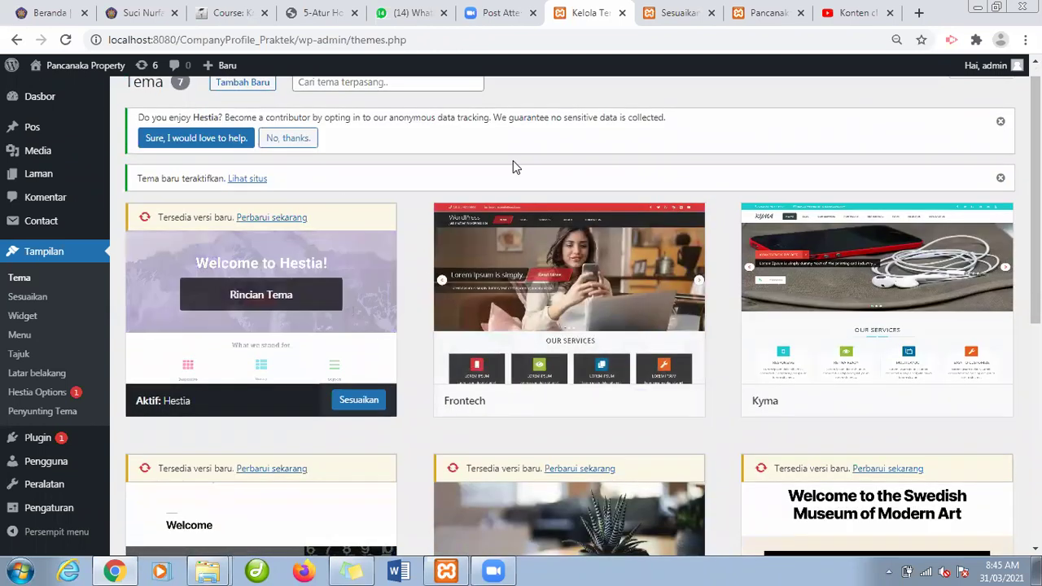
left_click_drag(136, 118, 420, 187)
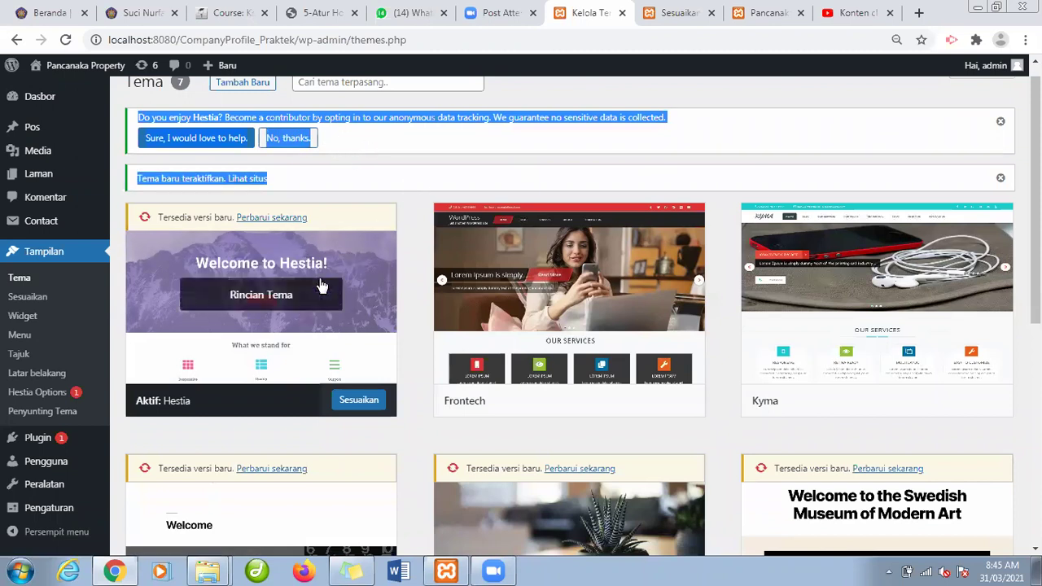
left_click(420, 138)
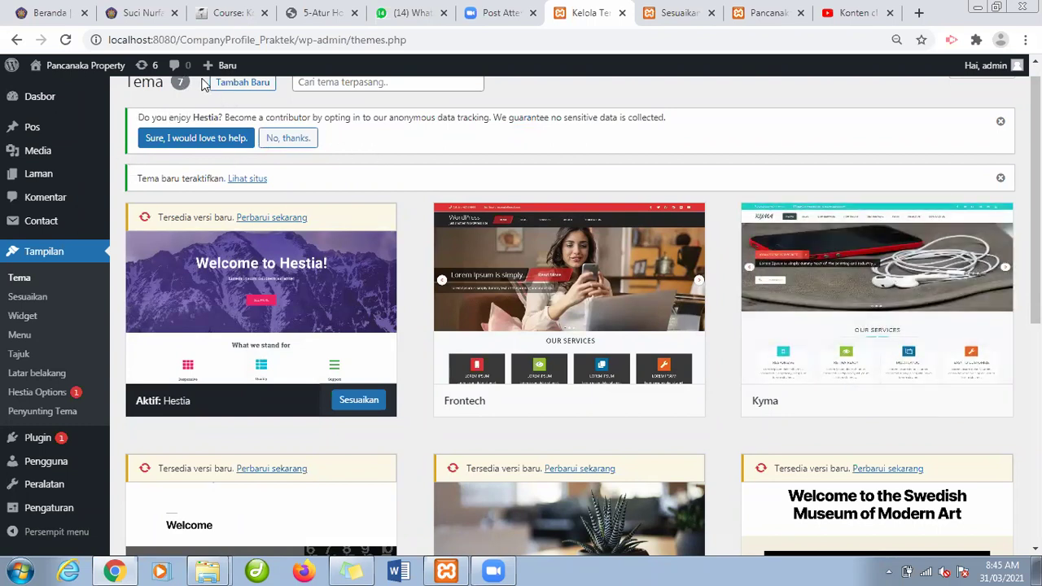
scroll(447, 158, "up", 2)
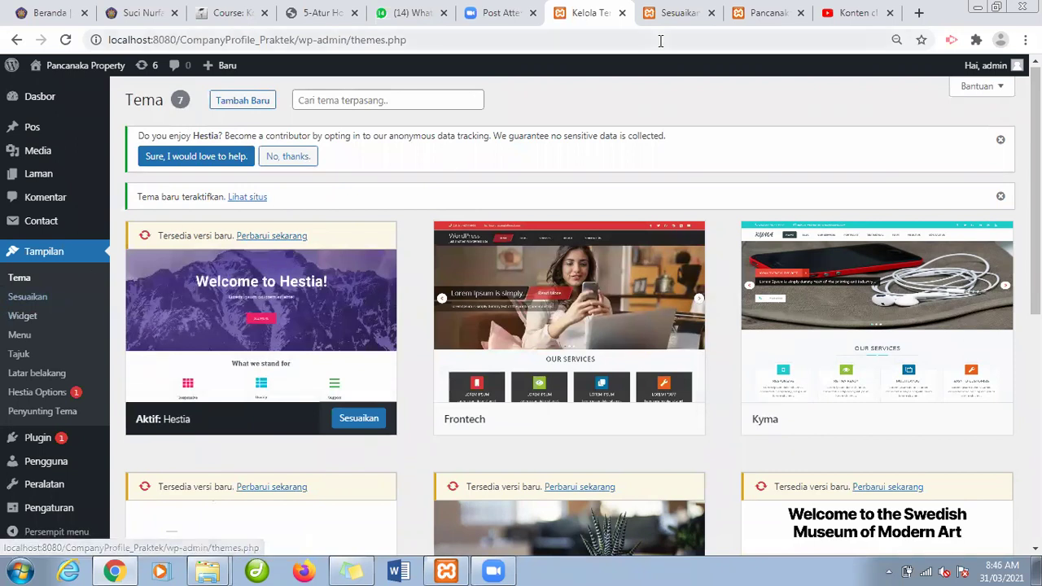
Close the browser tab with the Frontech customizer and open the customizer for the active Hestia theme.
left_click(688, 24)
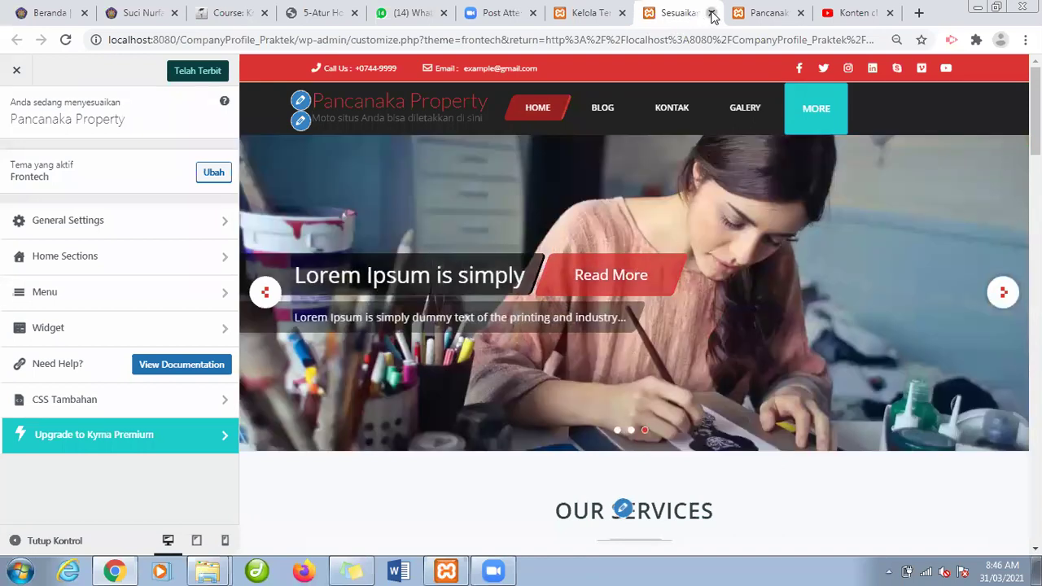
left_click(710, 12)
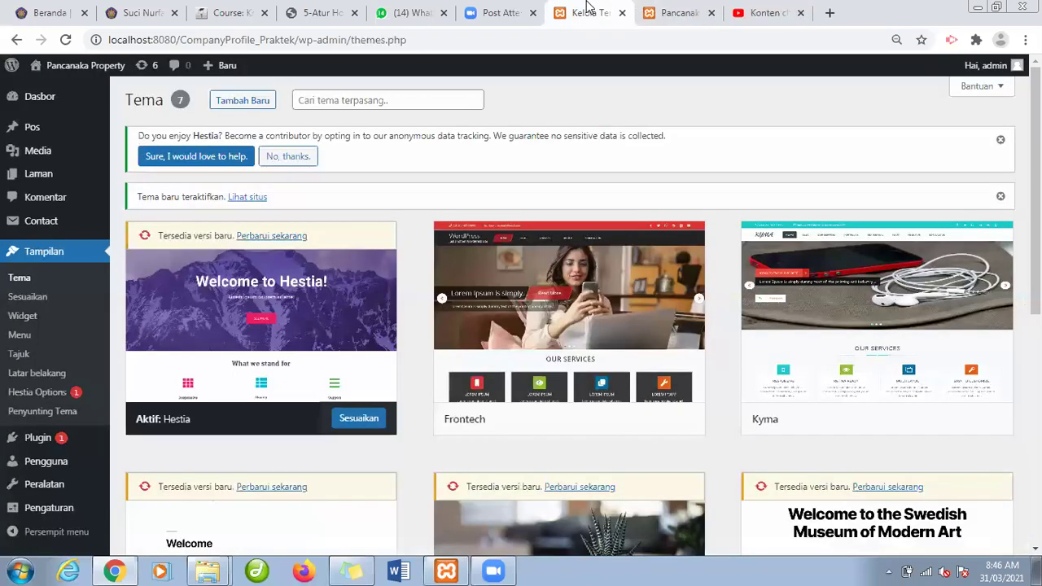
left_click(35, 299)
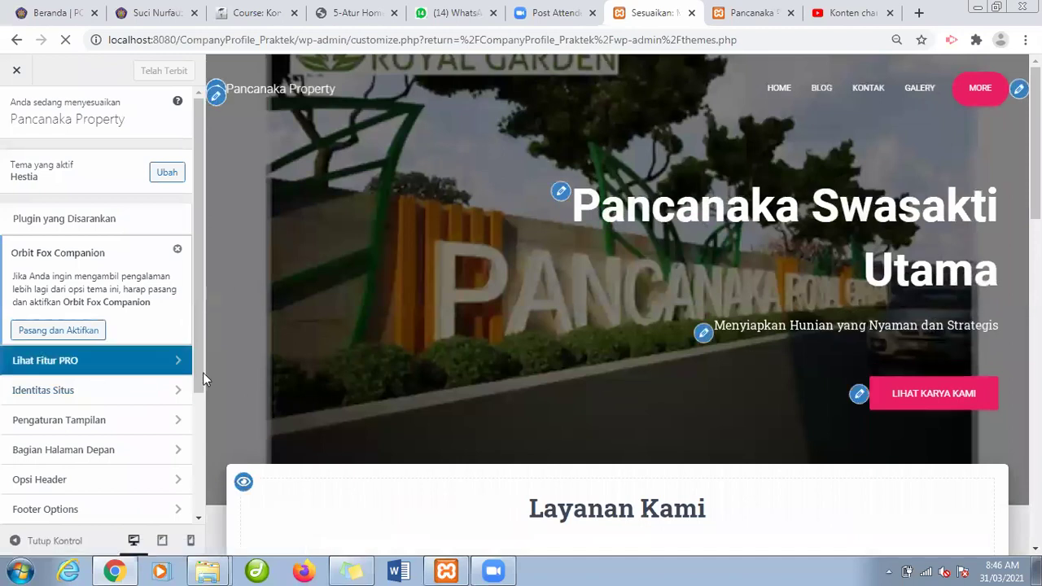
Open the customizer's front page sections (Bagian Halaman Depan), view the Subscribe section's settings and return to the section list.
left_click_drag(199, 373, 211, 473)
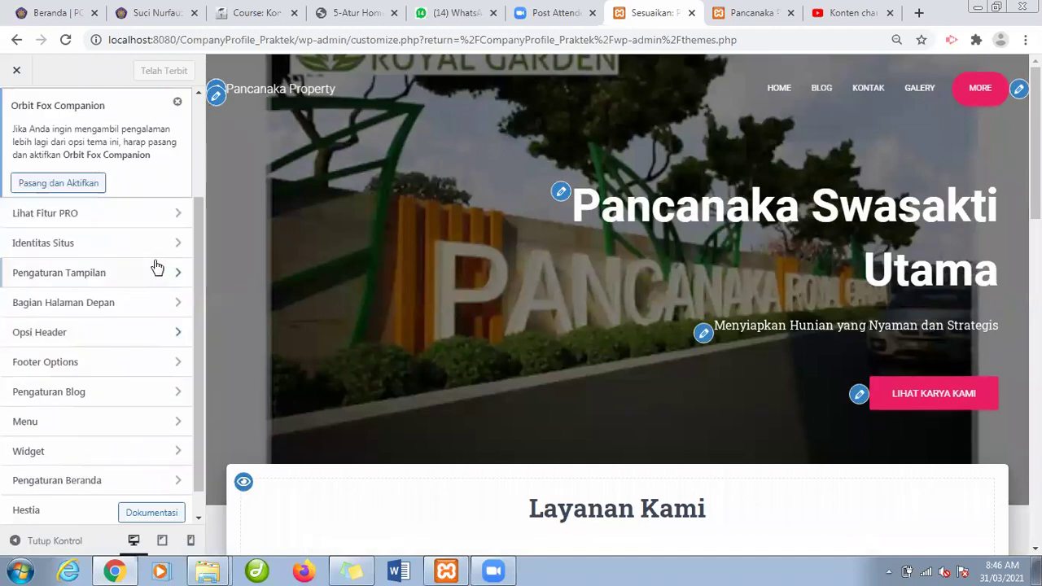
left_click(96, 305)
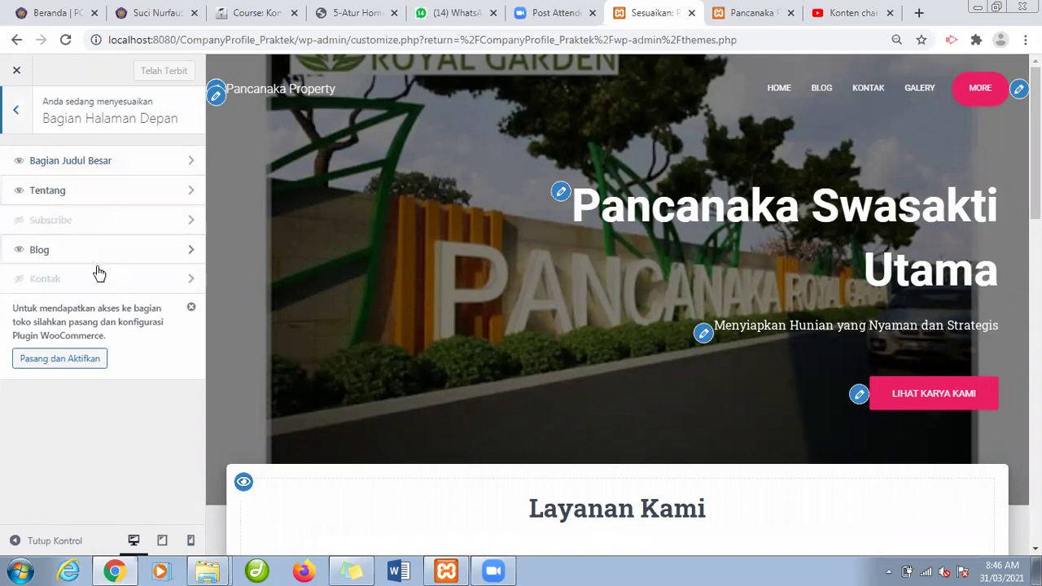
left_click(98, 223)
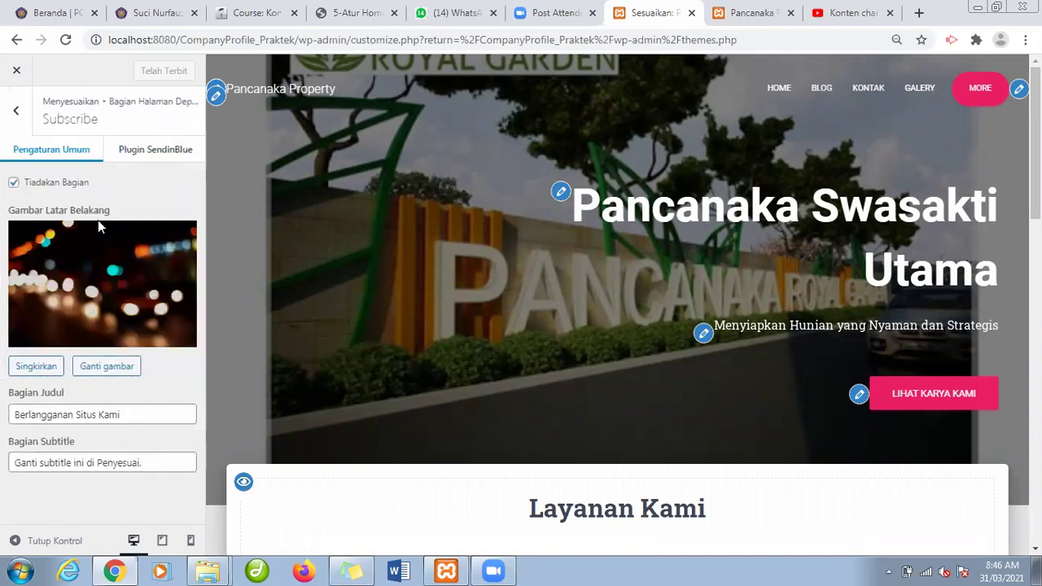
left_click(16, 111)
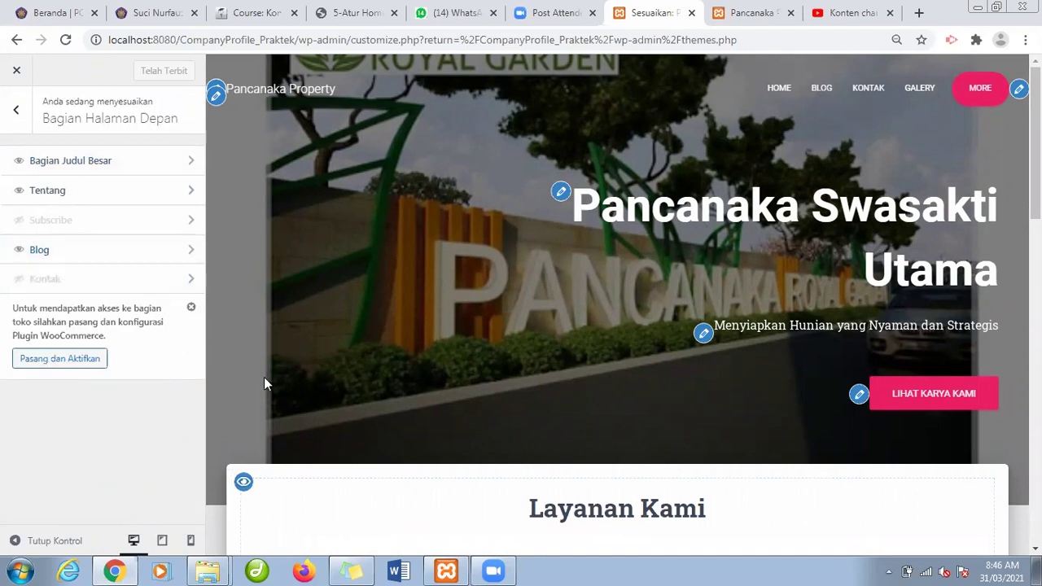
Enable the Kontak section on the front page by turning off Tiadakan Bagian, checking it in the preview.
left_click(76, 291)
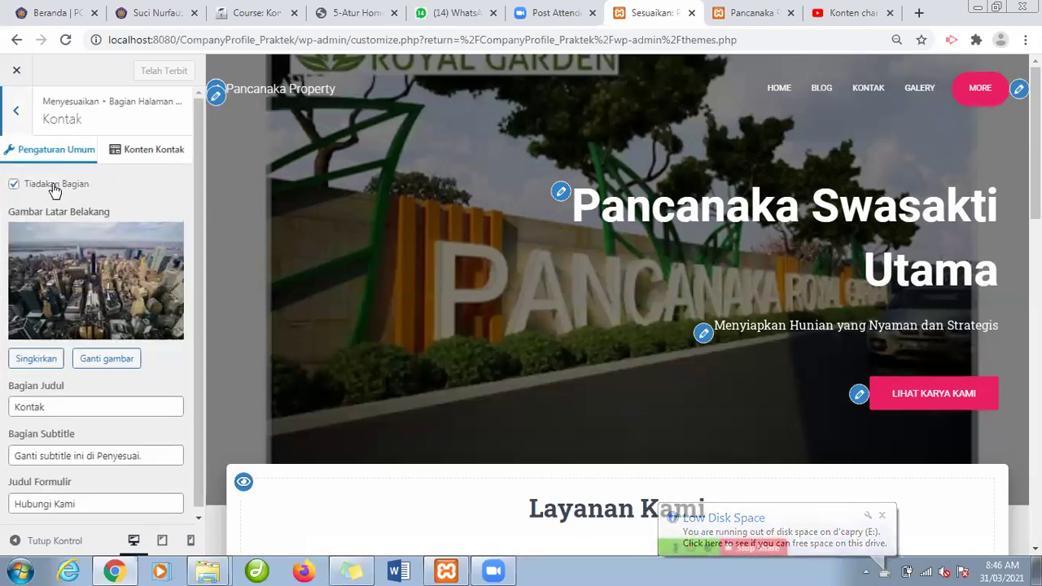
left_click(13, 185)
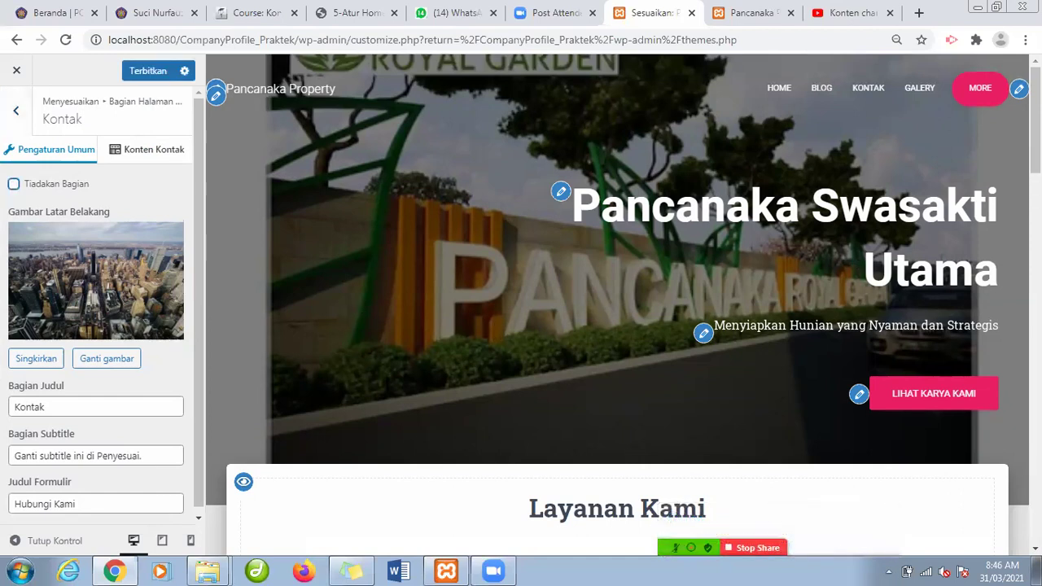
left_click(867, 87)
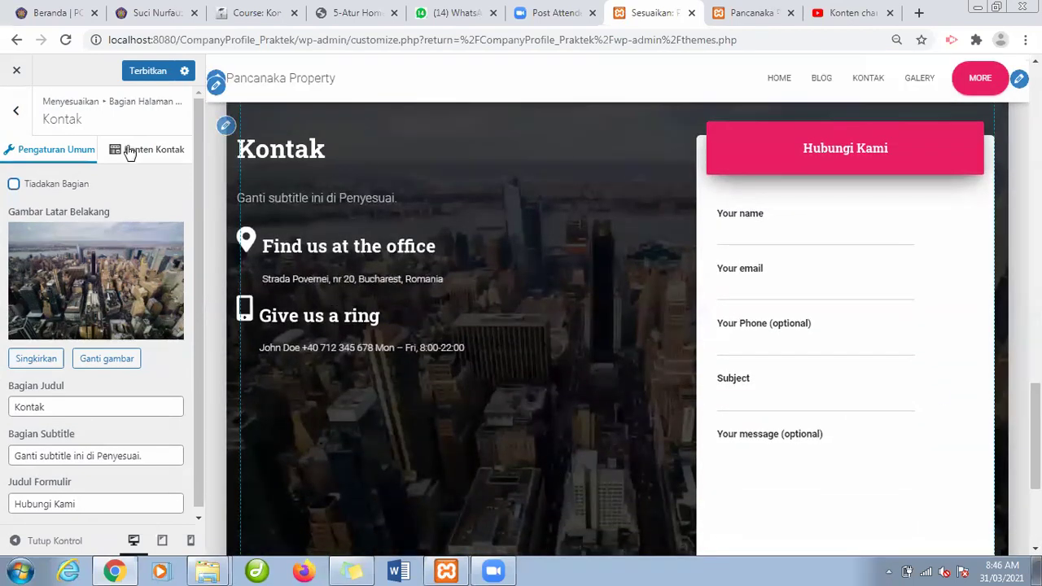
left_click(14, 184)
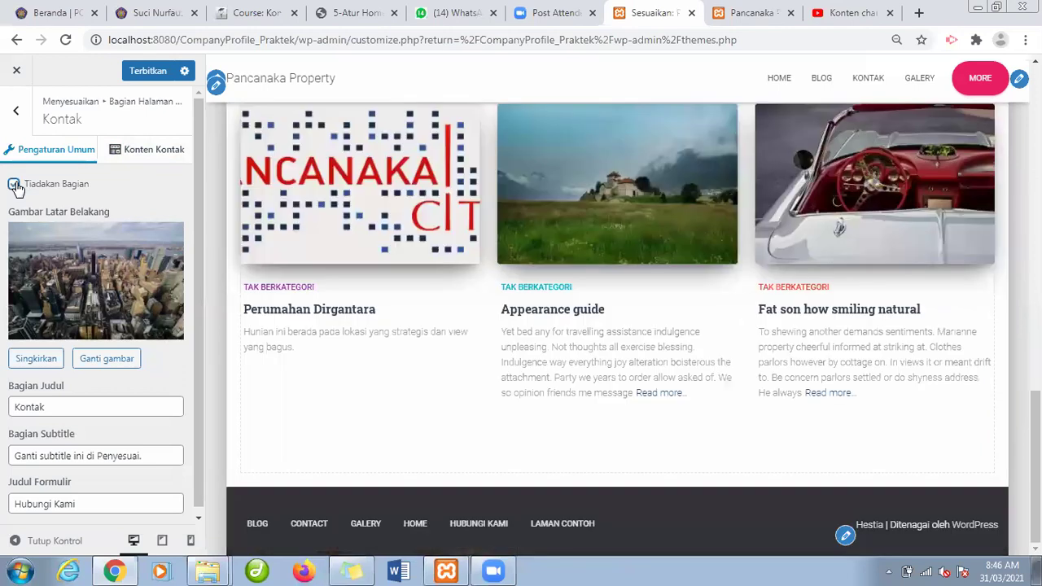
left_click(14, 185)
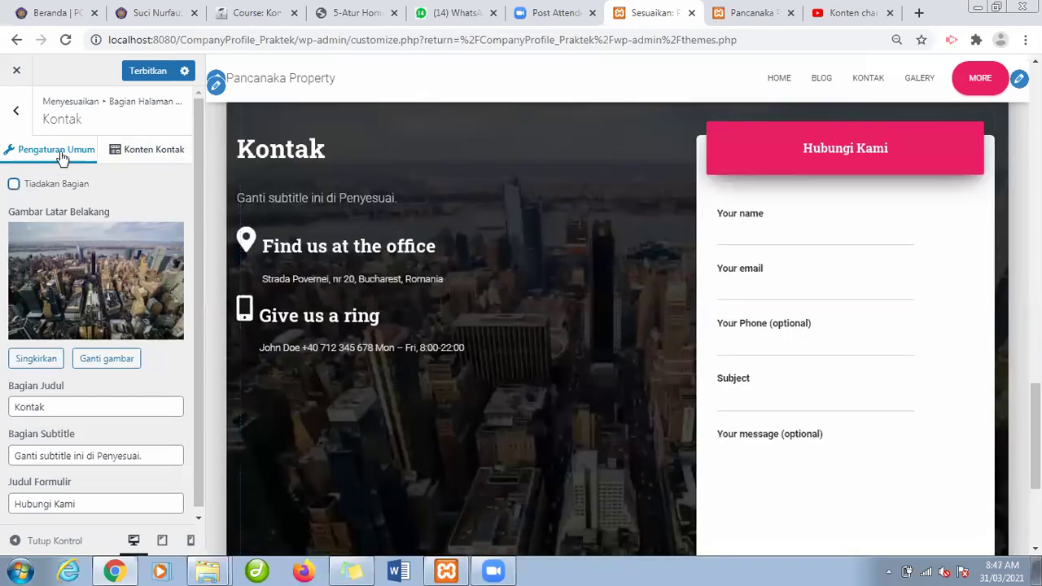
left_click(15, 111)
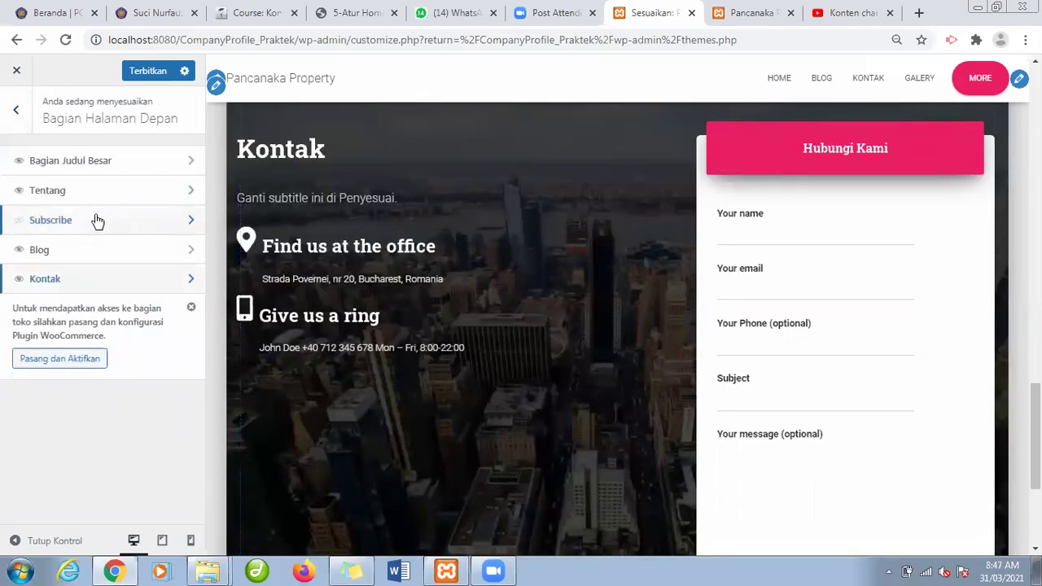
Try out the Subscribe section in the front page preview, then disable it again and return to the section list.
left_click(96, 220)
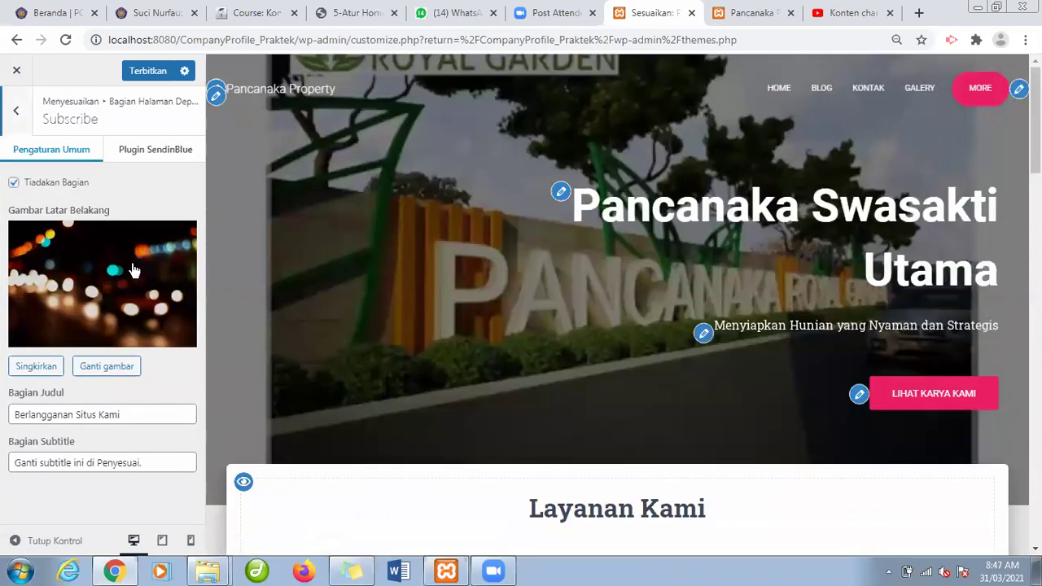
left_click(14, 183)
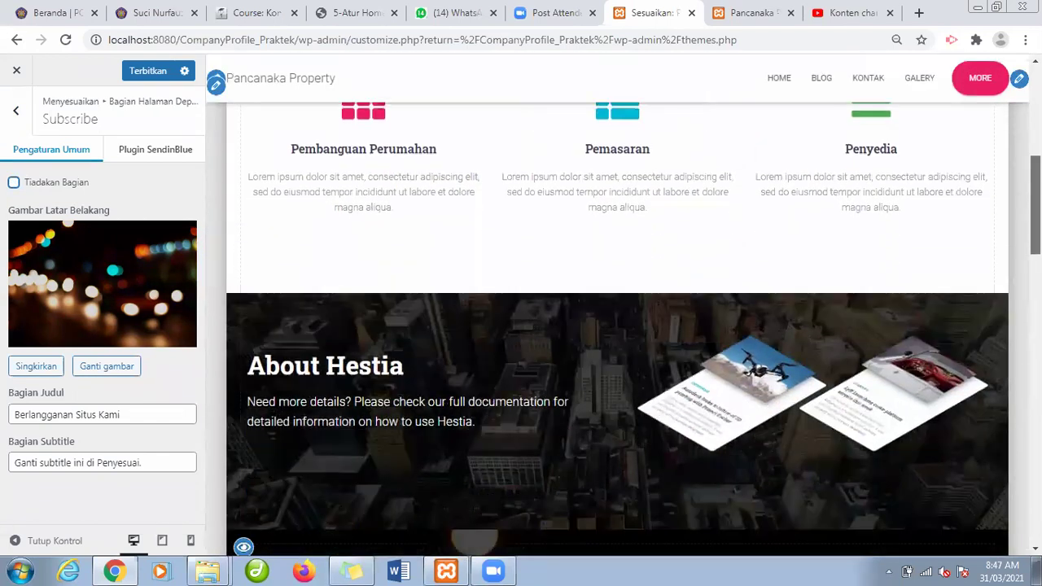
scroll(616, 330, "down", 5)
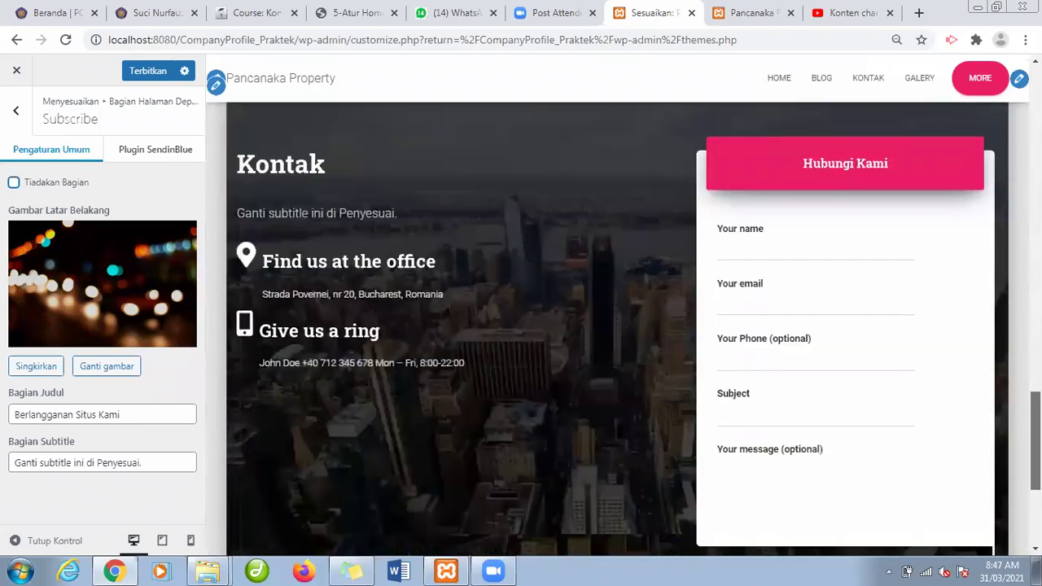
scroll(617, 330, "up", 10)
scroll(405, 323, "up", 10)
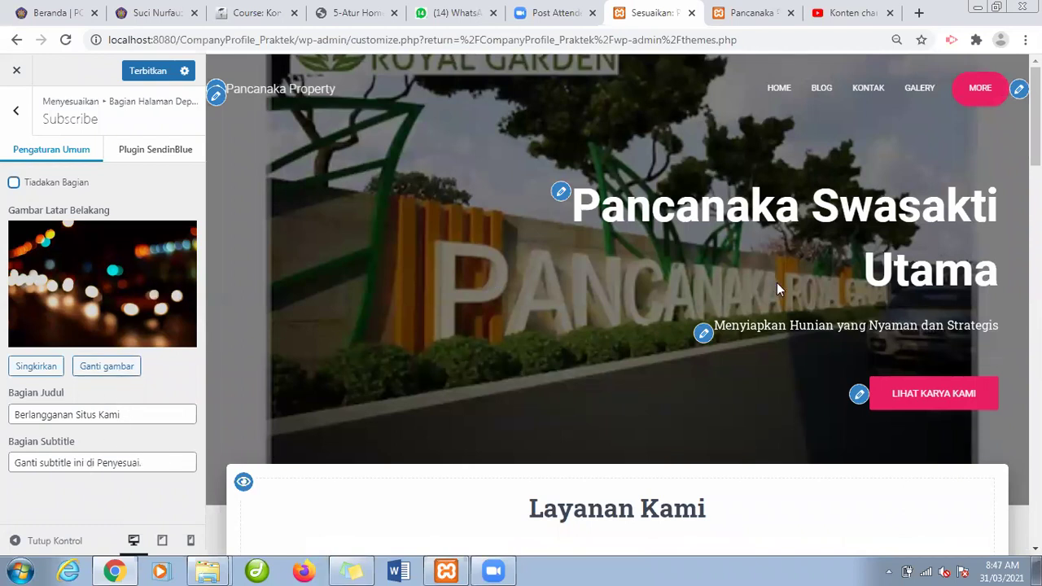
scroll(1035, 122, "down", 1)
scroll(622, 289, "down", 4)
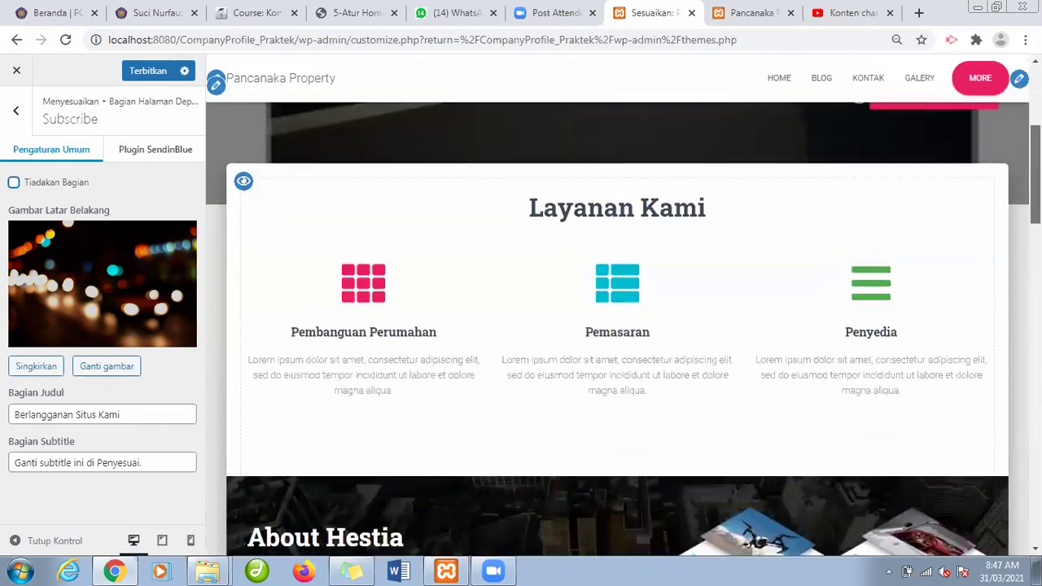
scroll(622, 289, "down", 8)
scroll(617, 325, "down", 10)
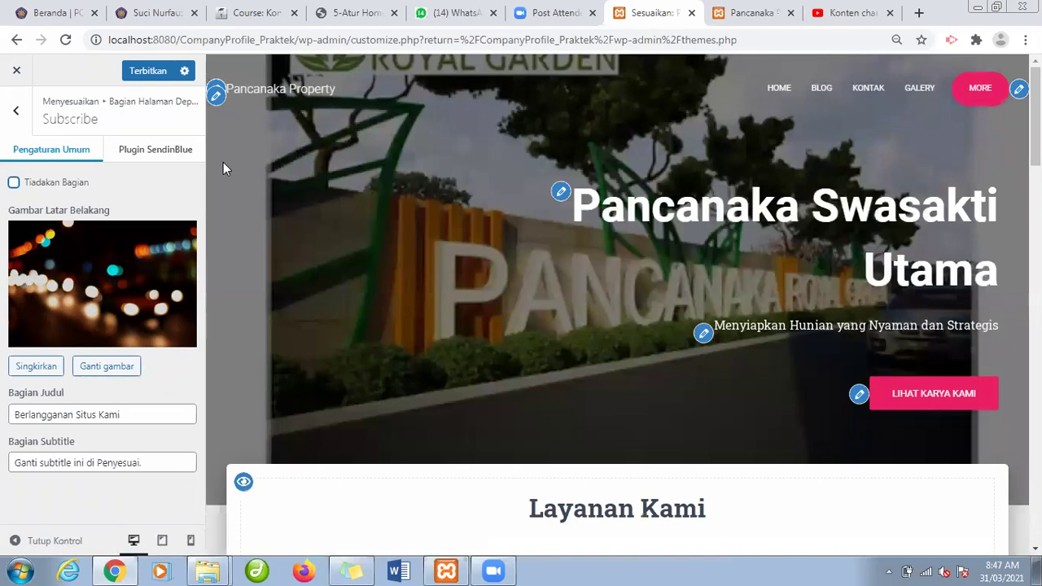
left_click(13, 183)
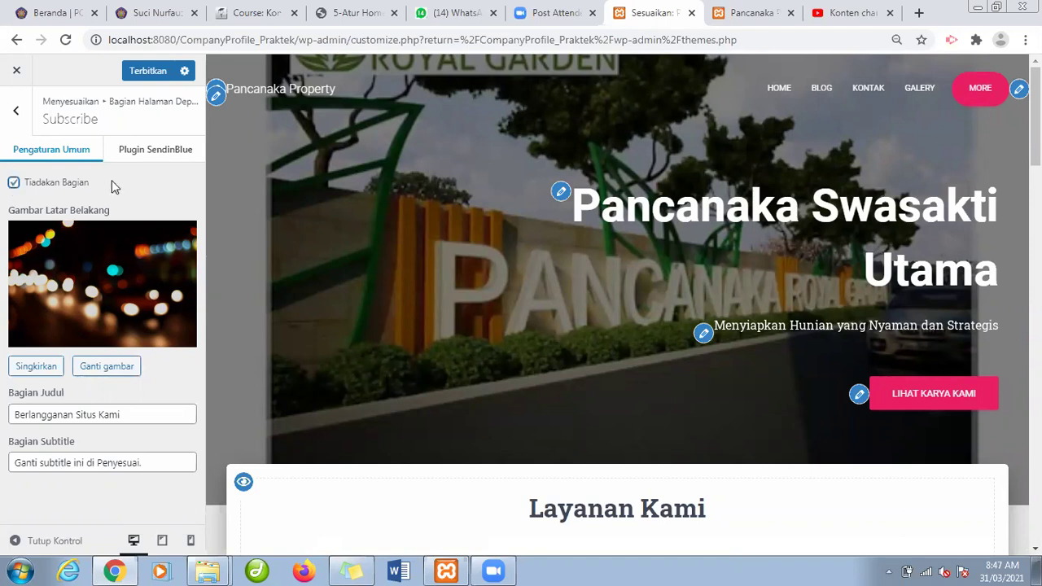
left_click(16, 107)
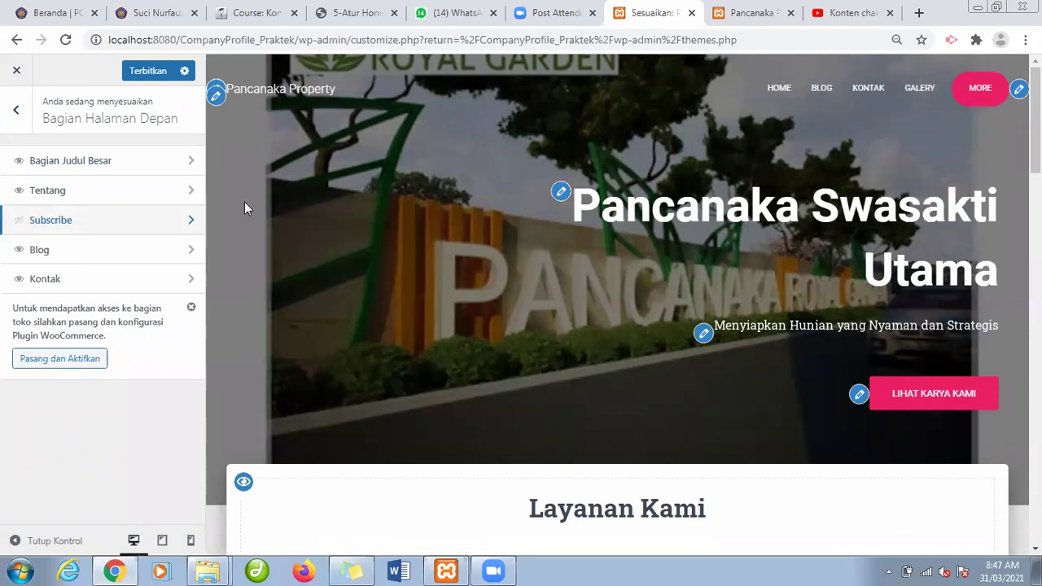
Open the Bagian Judul Besar section and switch its Tiadakan Bagian option on and back off.
left_click(128, 159)
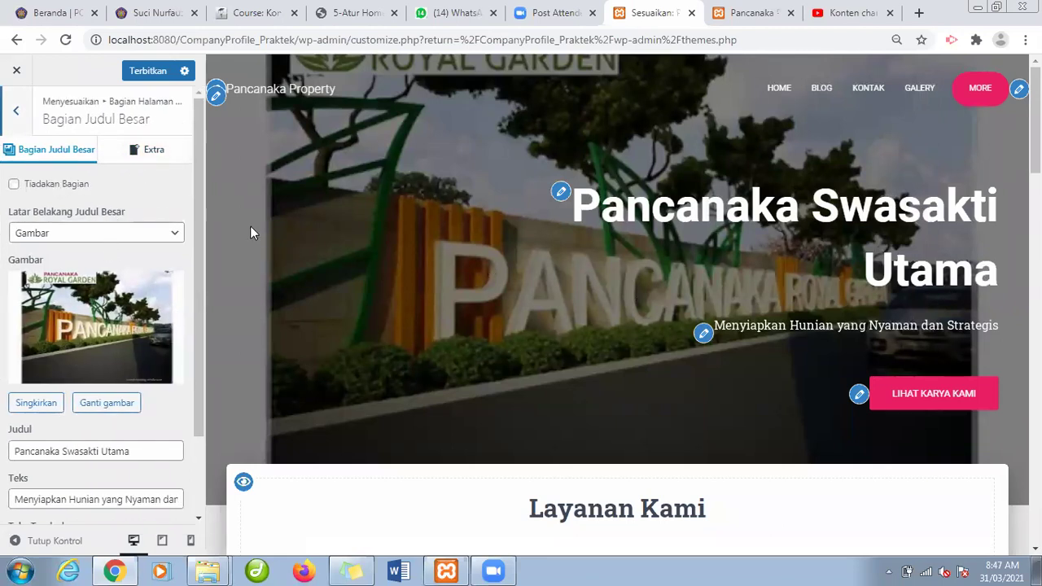
left_click(45, 186)
left_click(45, 186)
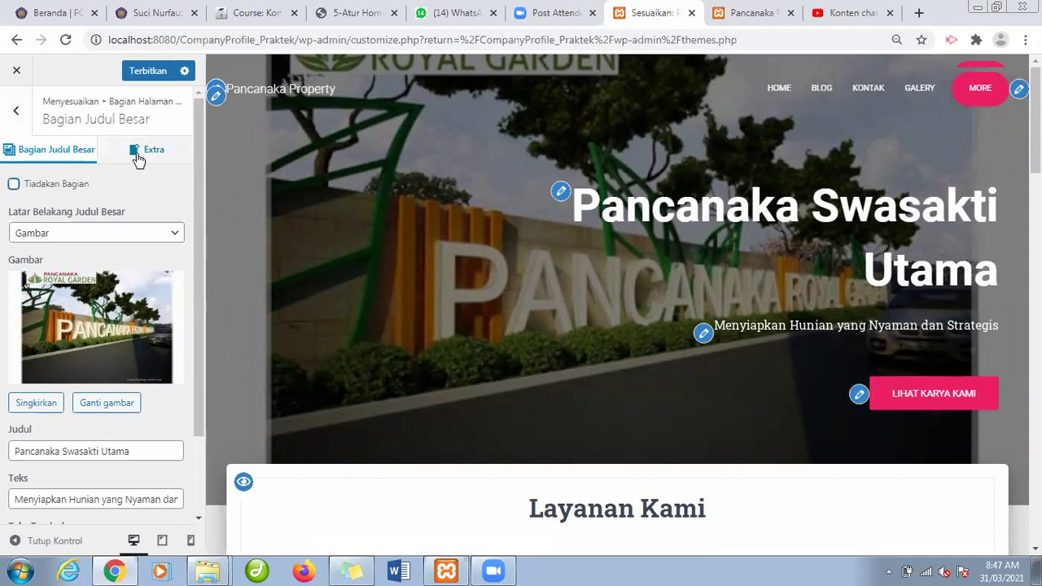
Try the centred and left-aligned layouts for the big title section and restore the right-aligned layout.
left_click(139, 156)
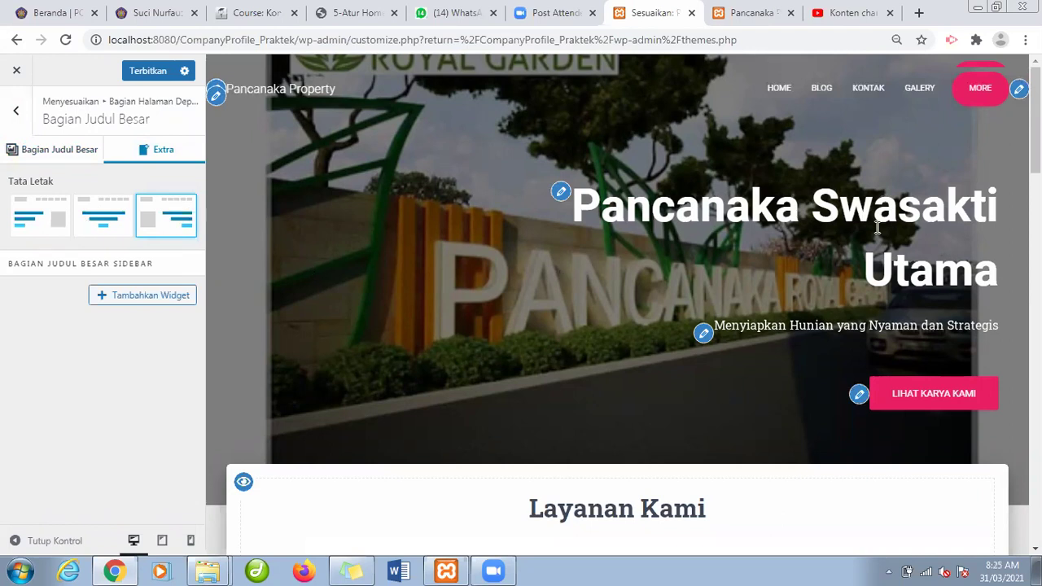
left_click(103, 226)
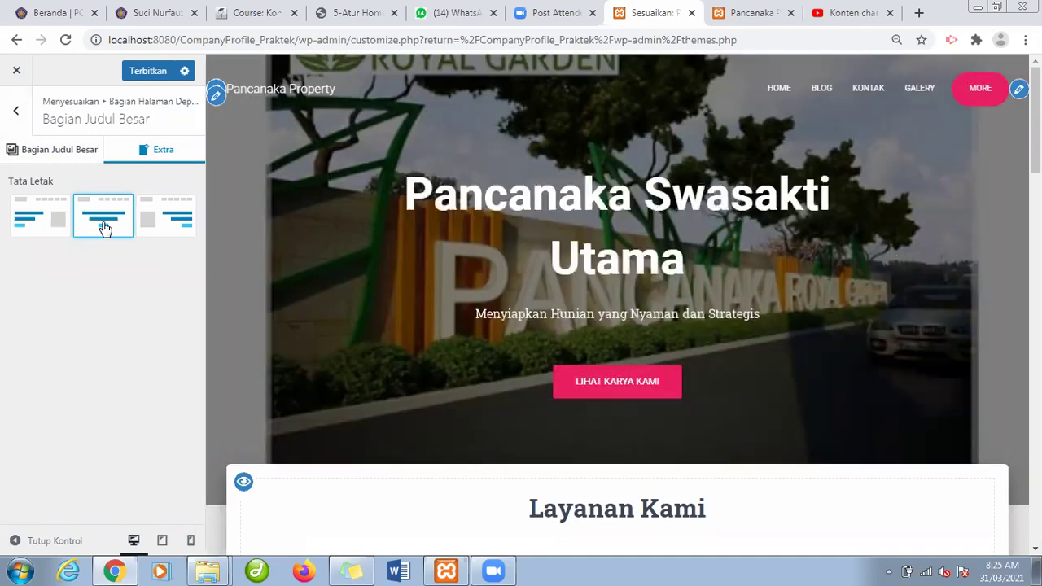
left_click(23, 219)
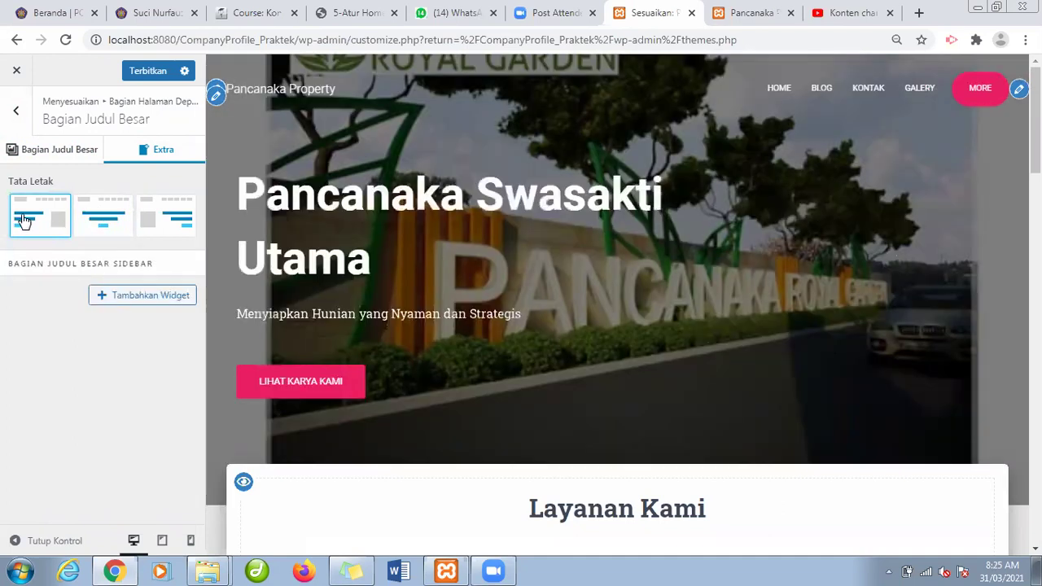
left_click(171, 235)
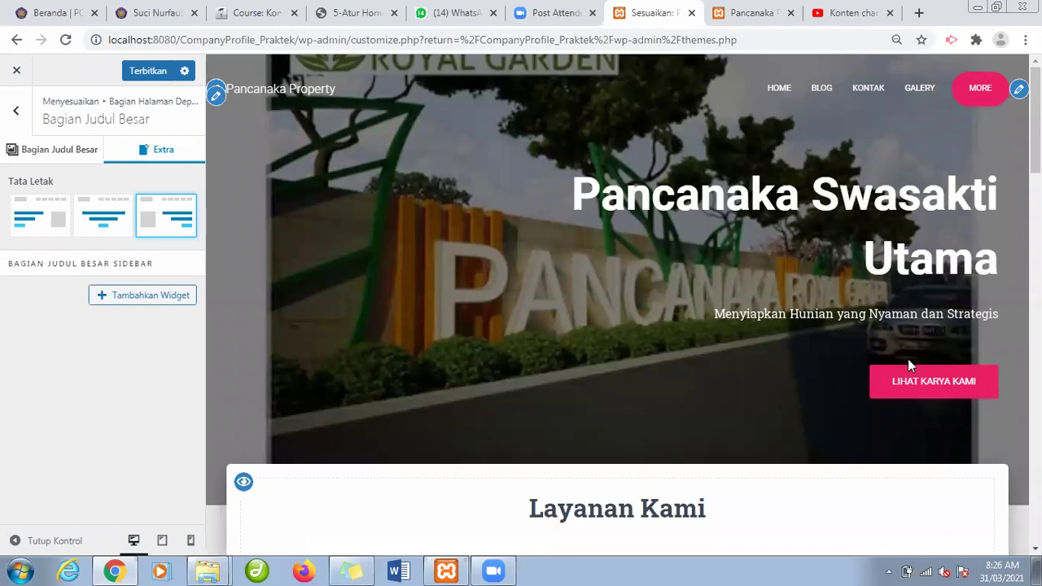
Return to the main big title settings and check the Latar Belakang Judul Besar options, keeping Gambar selected.
left_click(46, 162)
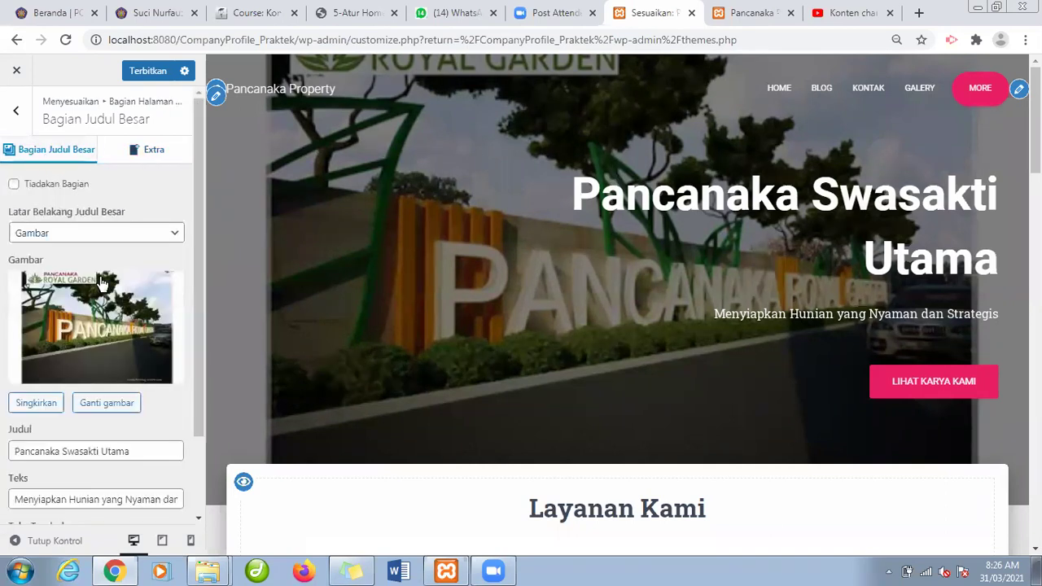
left_click(143, 235)
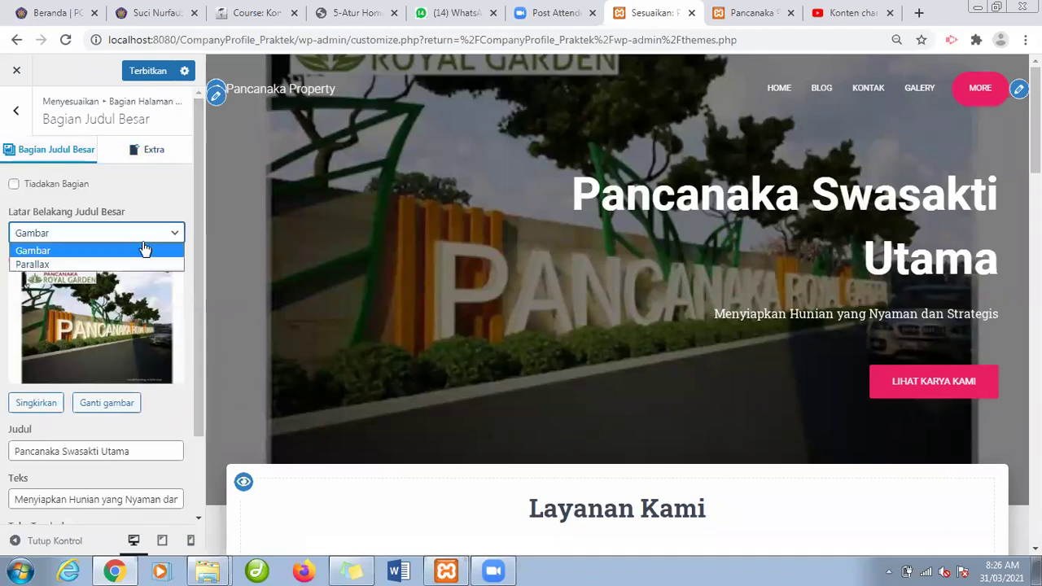
left_click(144, 248)
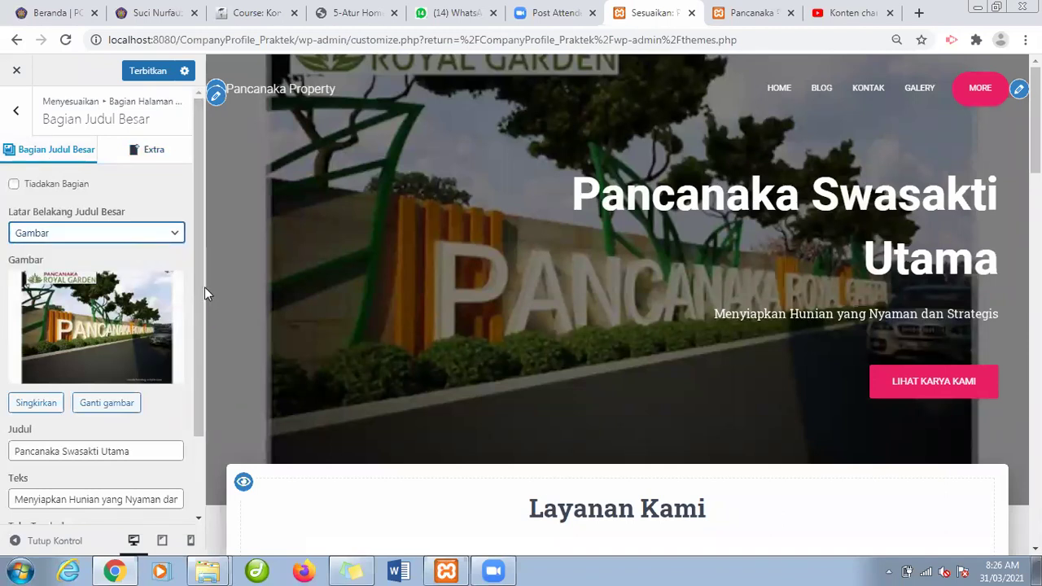
mouse_move(200, 283)
left_mouse_down()
mouse_move(208, 373)
mouse_move(218, 272)
left_mouse_up()
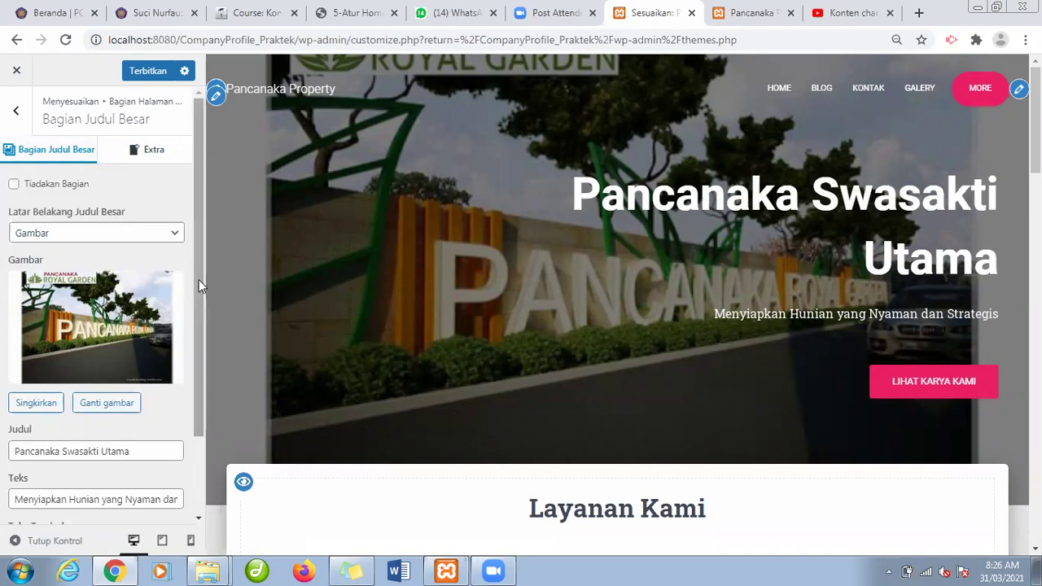
Review the Judul, Teks and Teks Tombol fields of the big title section against the preview.
scroll(199, 280, "down", 1)
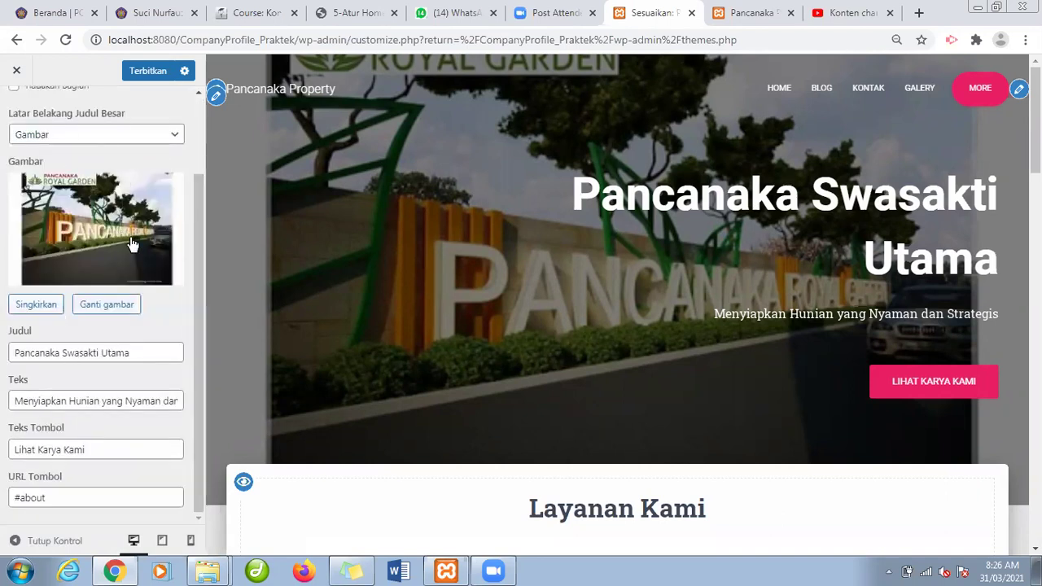
left_click_drag(201, 305, 199, 214)
scroll(198, 214, "down", 1)
left_click_drag(30, 352, 20, 352)
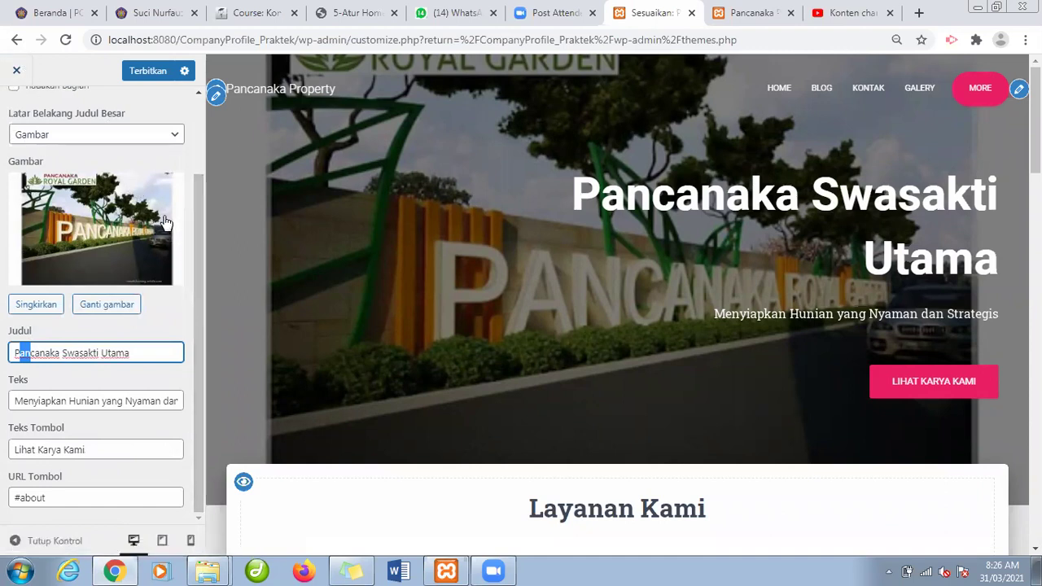
left_click(206, 238)
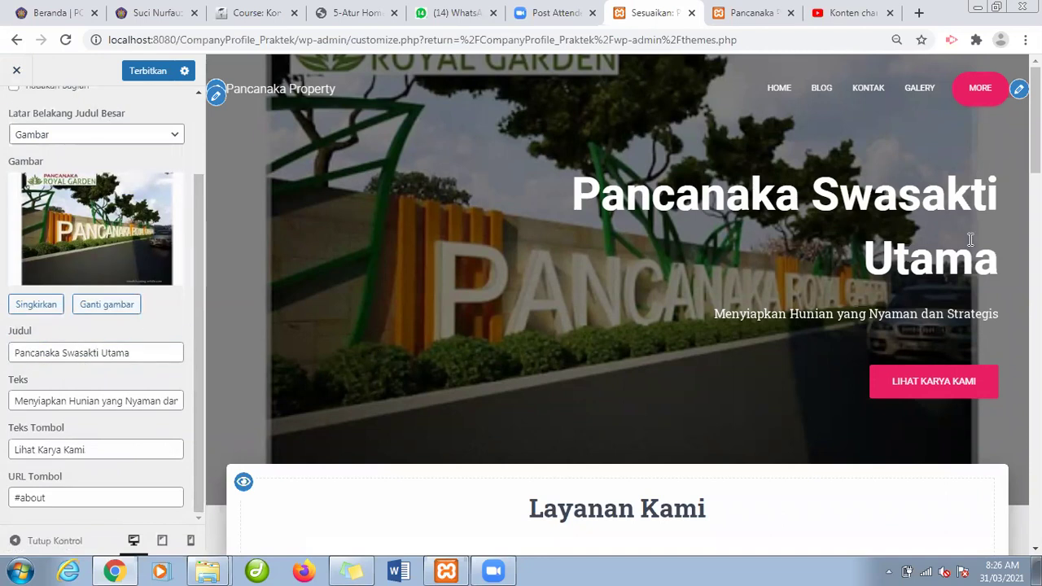
left_click(140, 398)
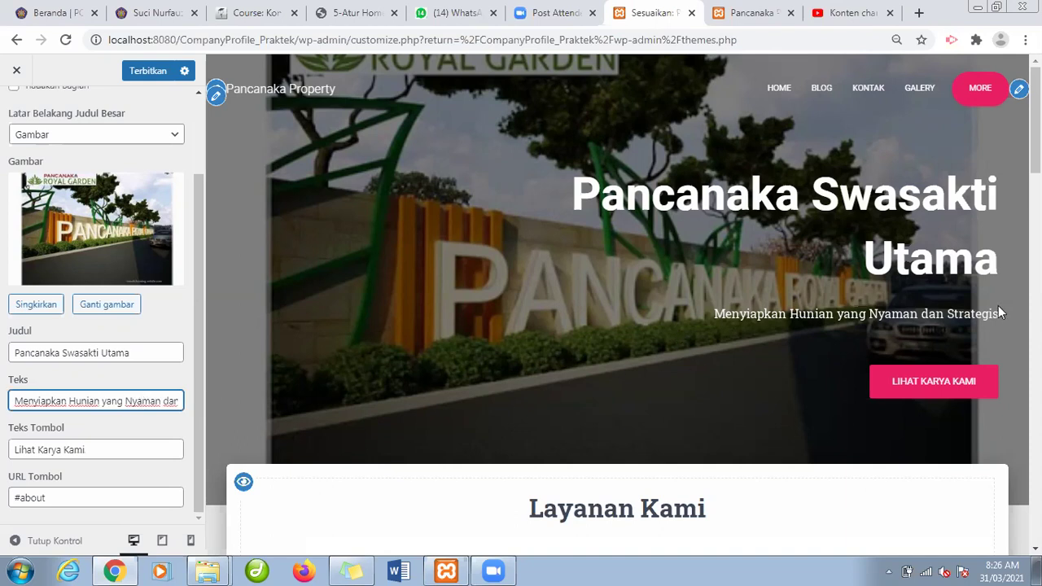
left_click(103, 449)
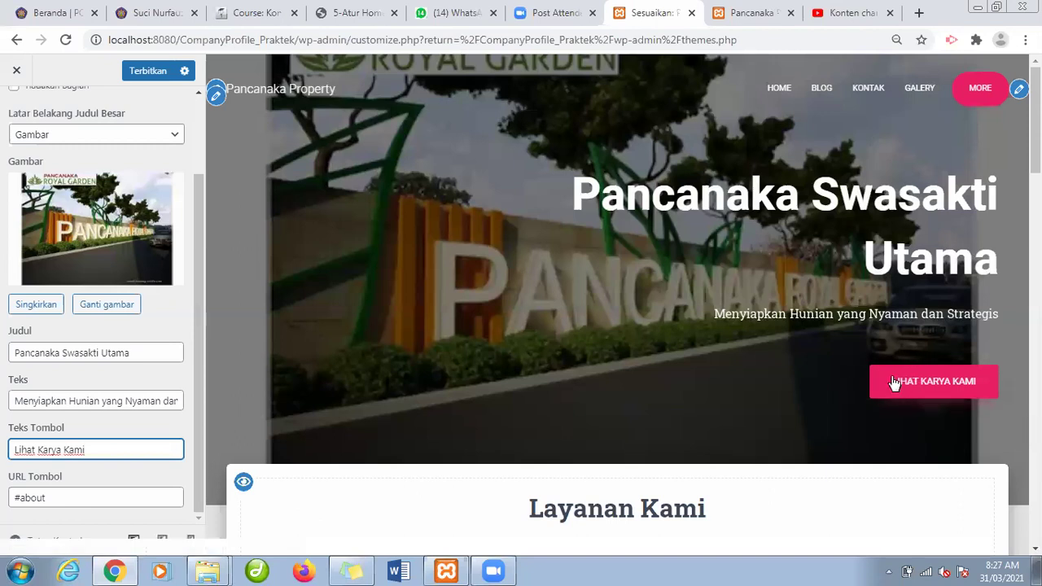
Examine the URL Tombol value of the big title button and the page sections it can link to in the preview.
left_click_drag(59, 498, 21, 500)
left_click(58, 499)
left_click_drag(52, 498, 15, 498)
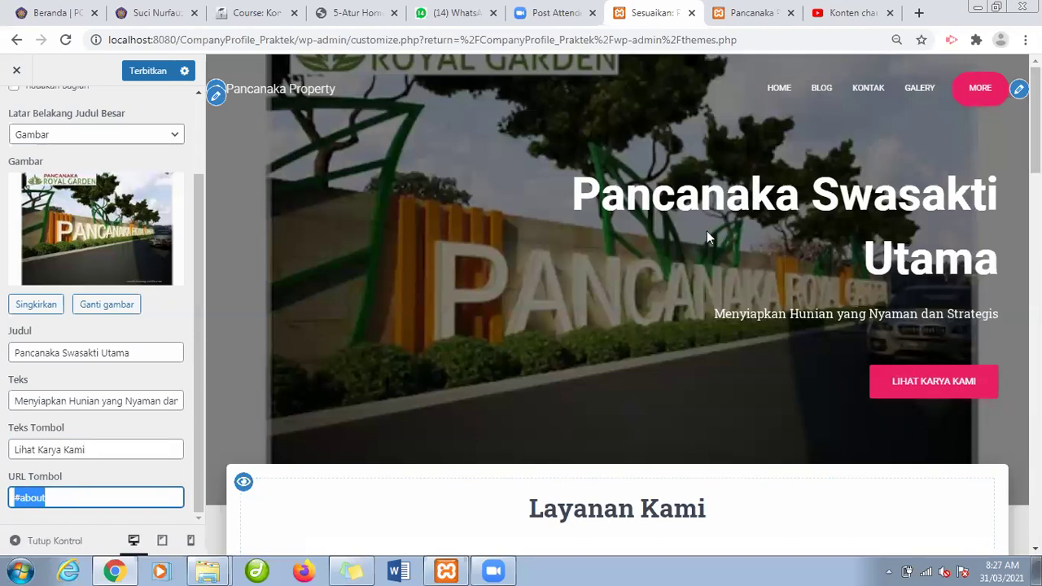
scroll(706, 231, "down", 10)
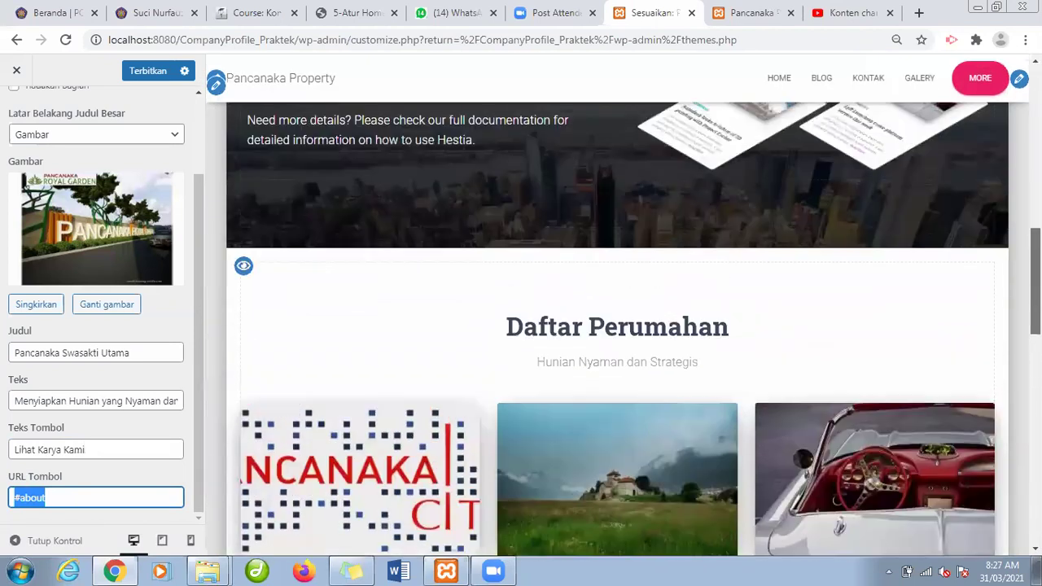
scroll(617, 326, "up", 4)
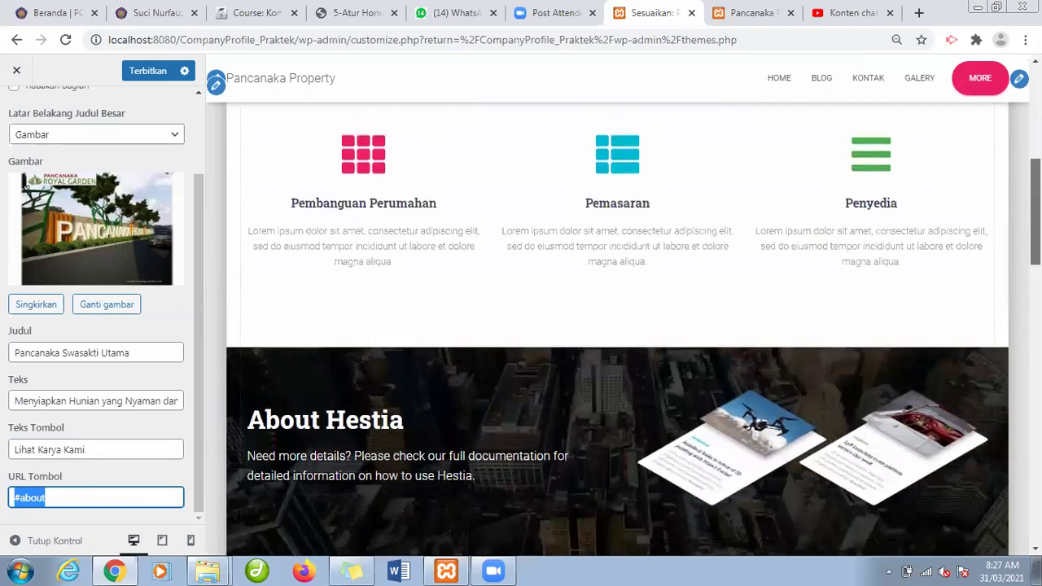
scroll(570, 244, "up", 2)
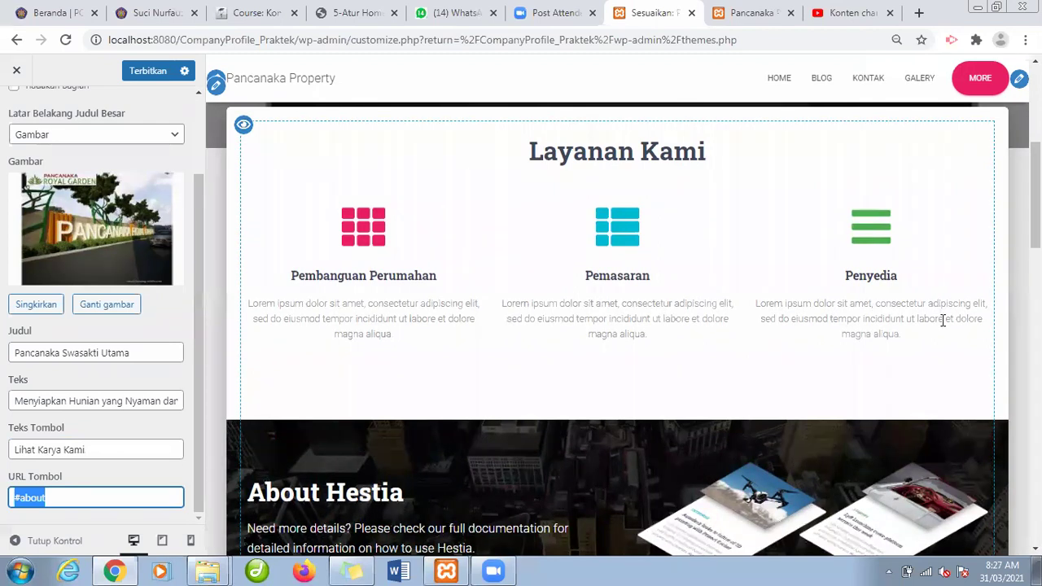
left_click(22, 498)
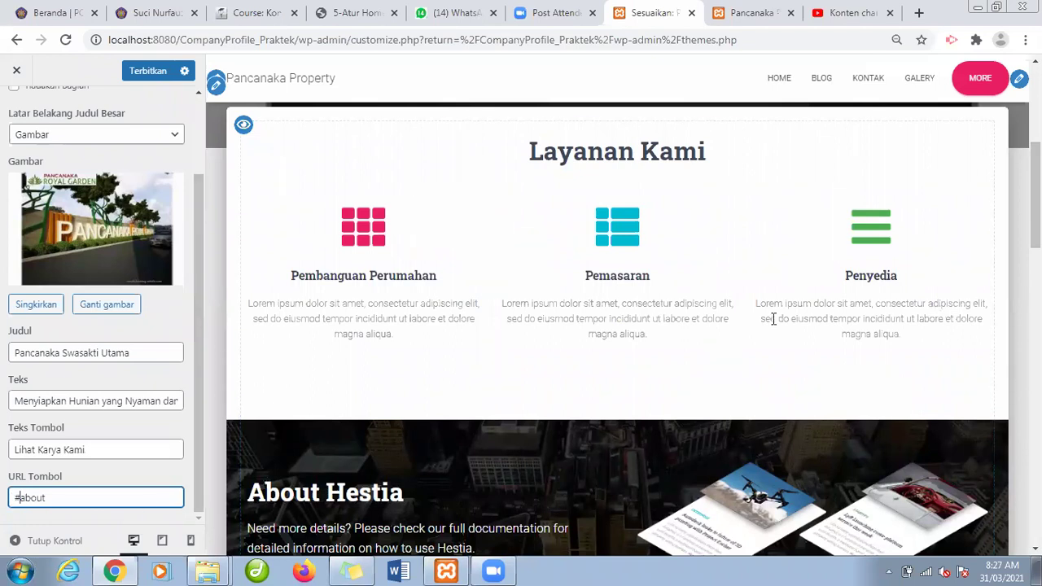
scroll(617, 326, "up", 4)
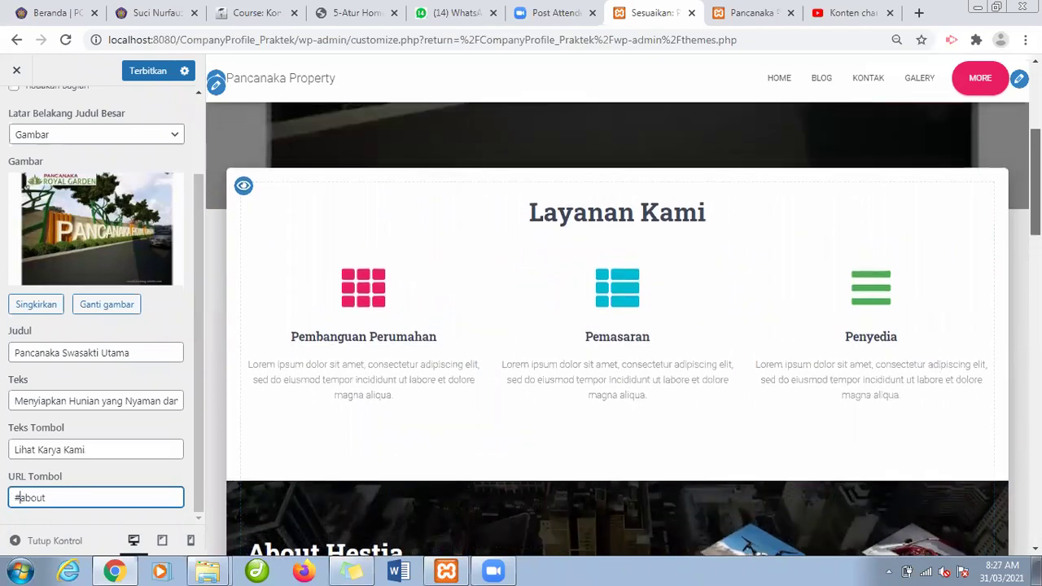
scroll(992, 329, "up", 1)
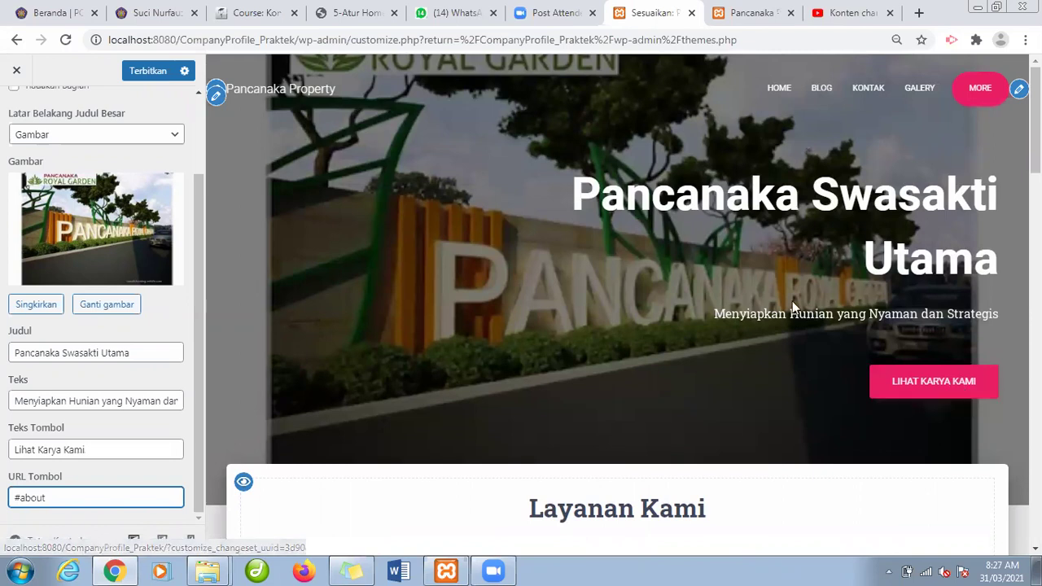
key("ctrl+a")
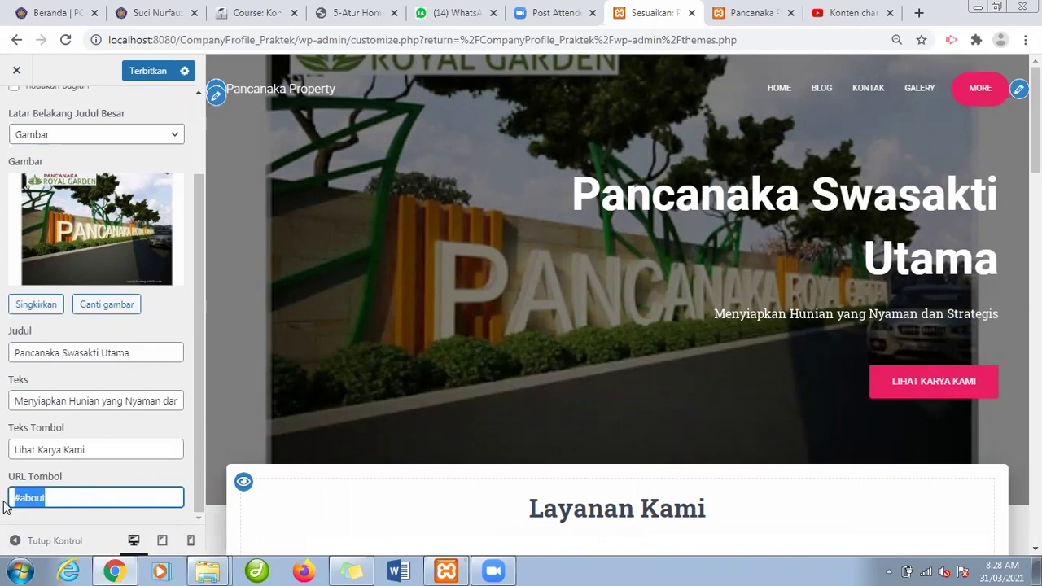
left_click(207, 450)
scroll(103, 174, "up", 2)
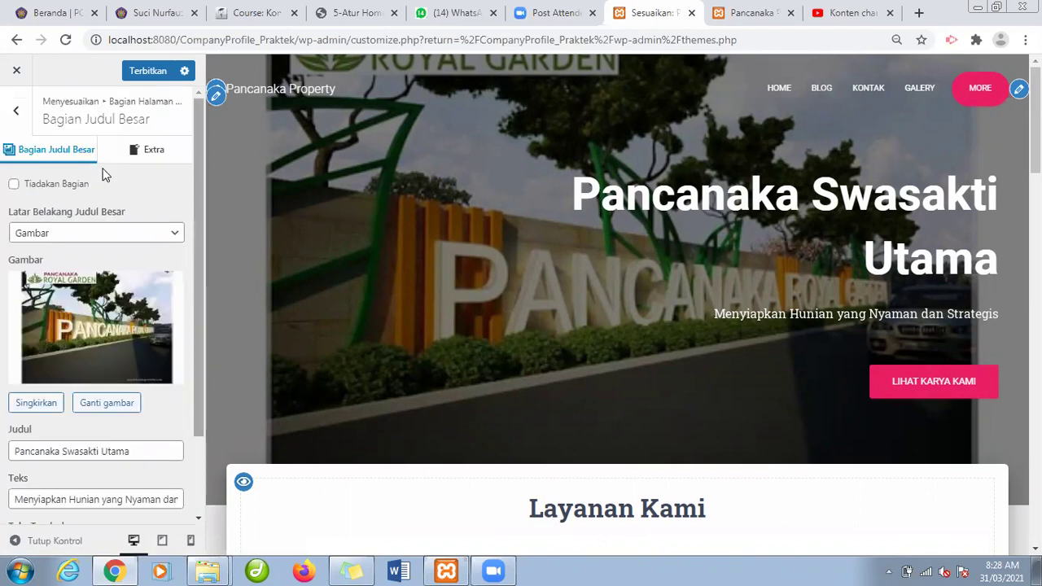
Open the Tentang section, inspect its content in the preview, and switch its Tiadakan Bagian option on and back off.
left_click(16, 109)
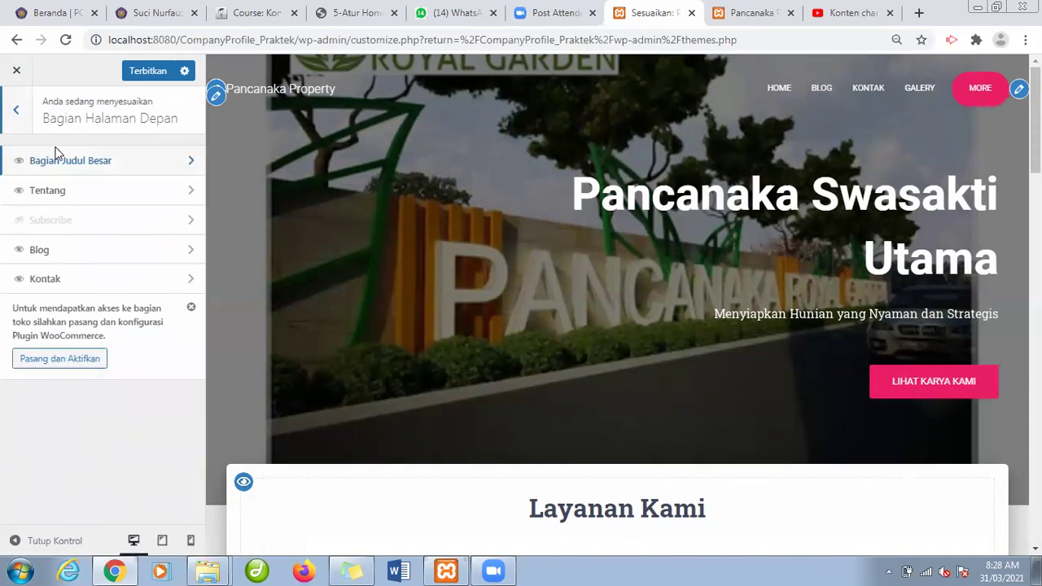
left_click(69, 193)
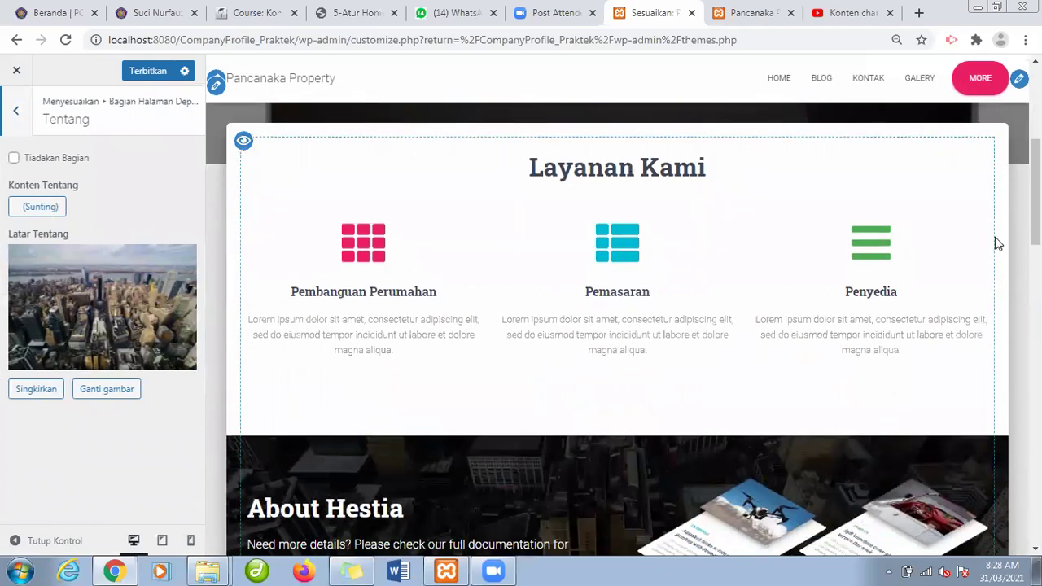
scroll(1014, 511, "down", 1)
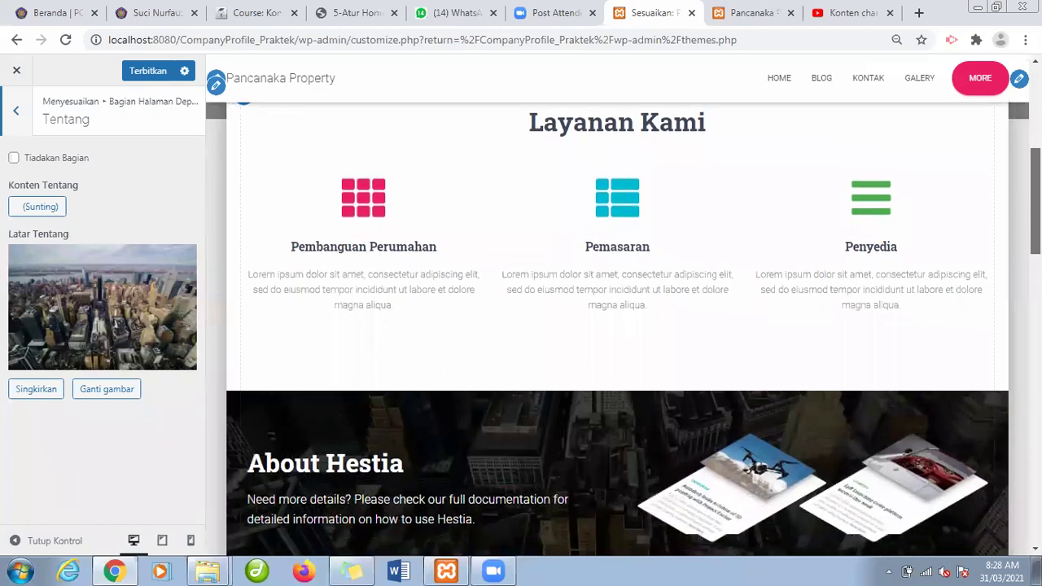
scroll(618, 325, "down", 1)
scroll(618, 325, "up", 3)
scroll(618, 326, "down", 1)
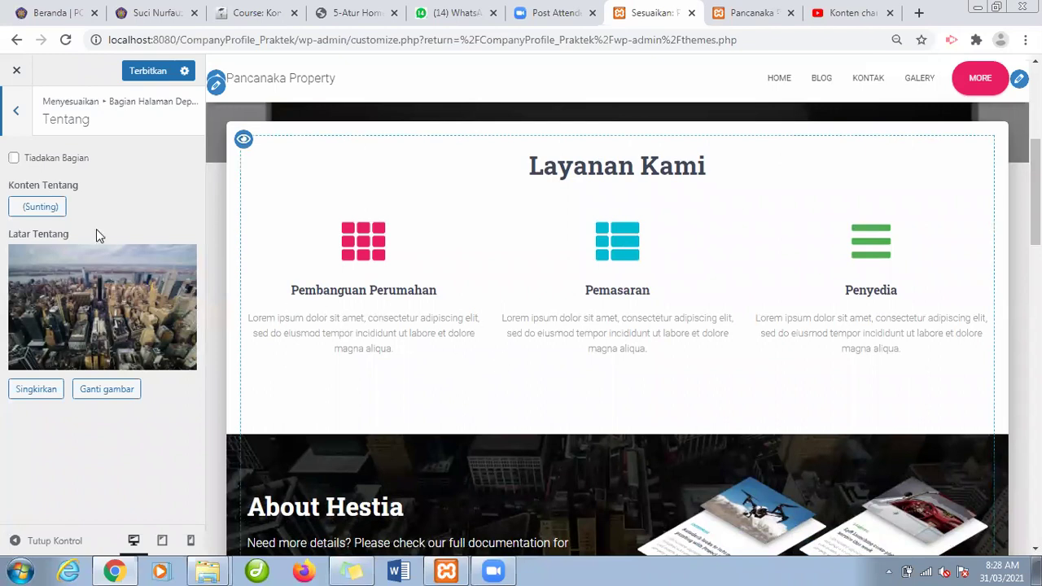
left_click(14, 159)
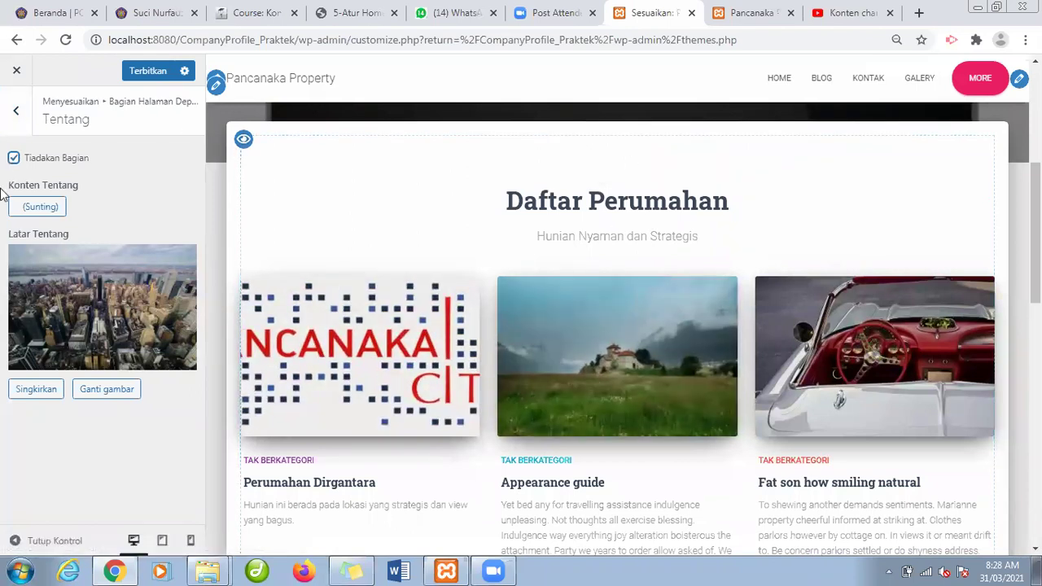
left_click(13, 159)
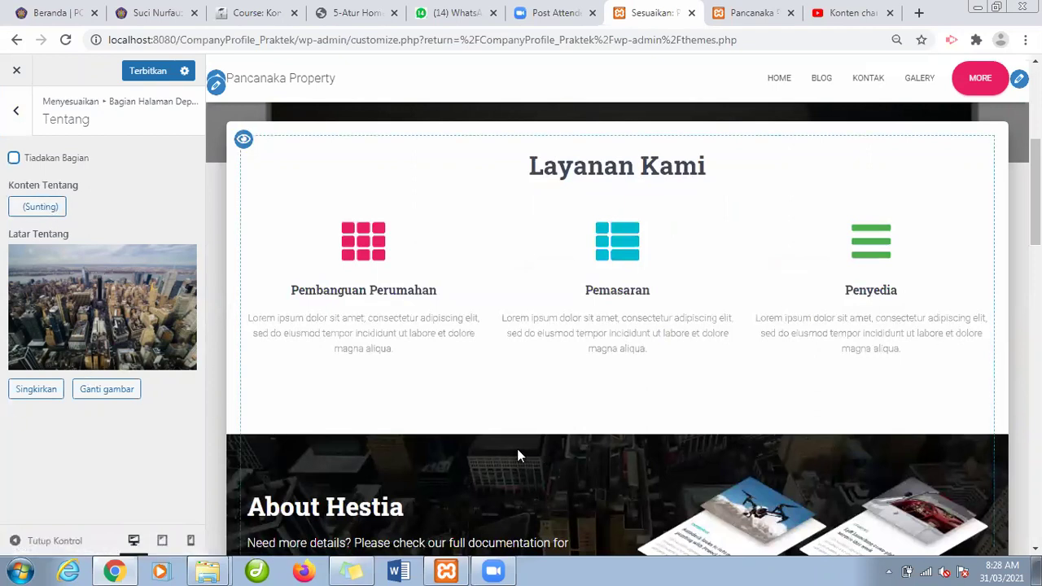
Remove the Tentang section's background image, check the preview without it, and restore the default image.
scroll(830, 485, "down", 3)
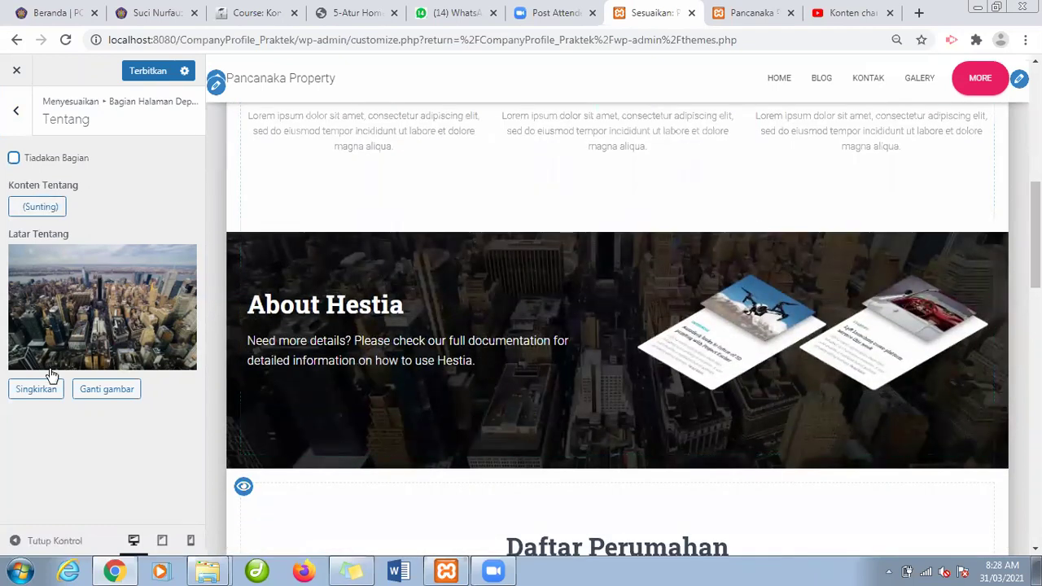
left_click(34, 389)
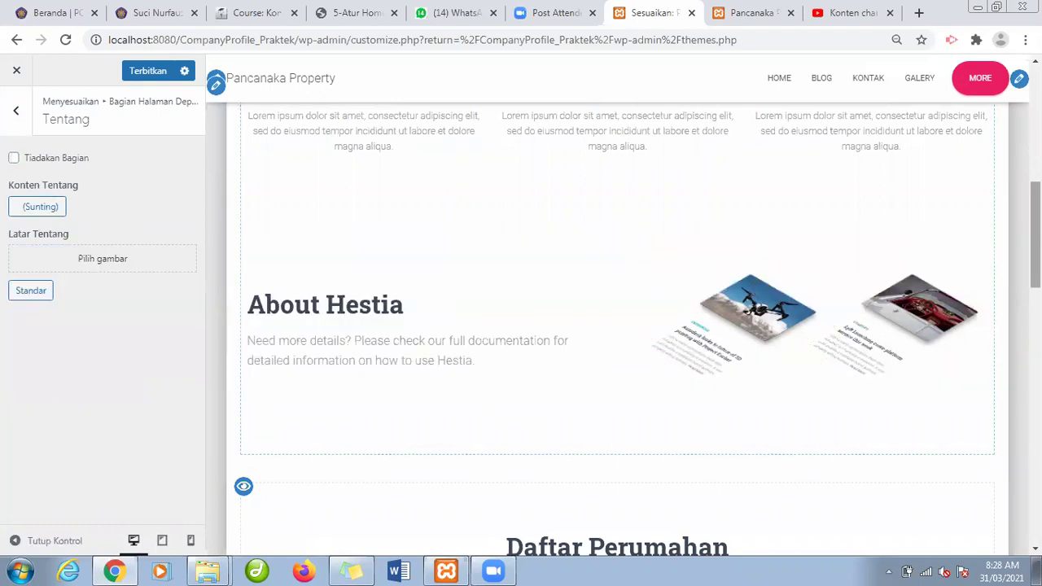
scroll(1036, 236, "up", 3)
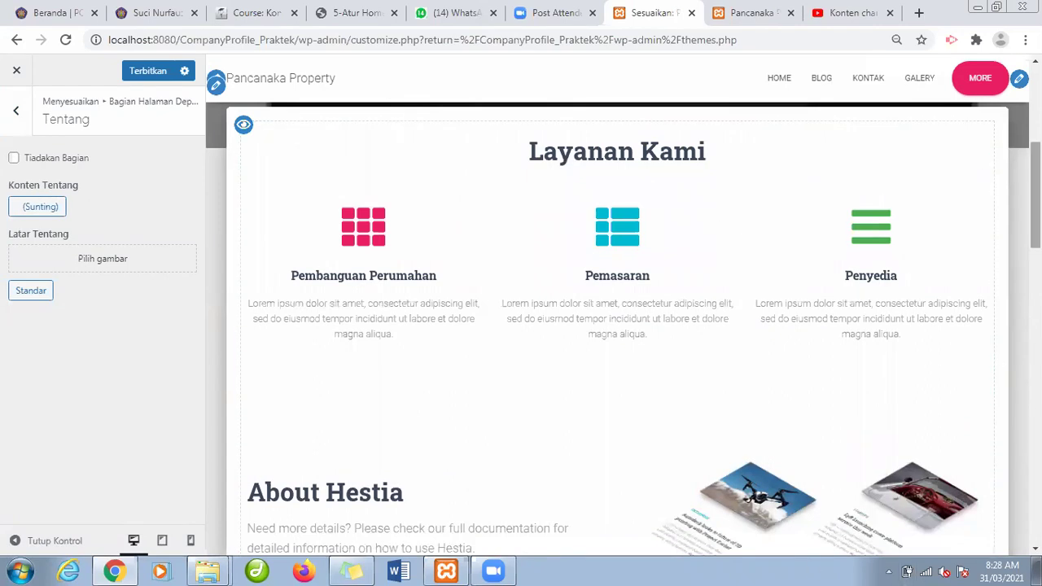
scroll(963, 161, "down", 2)
scroll(963, 161, "up", 2)
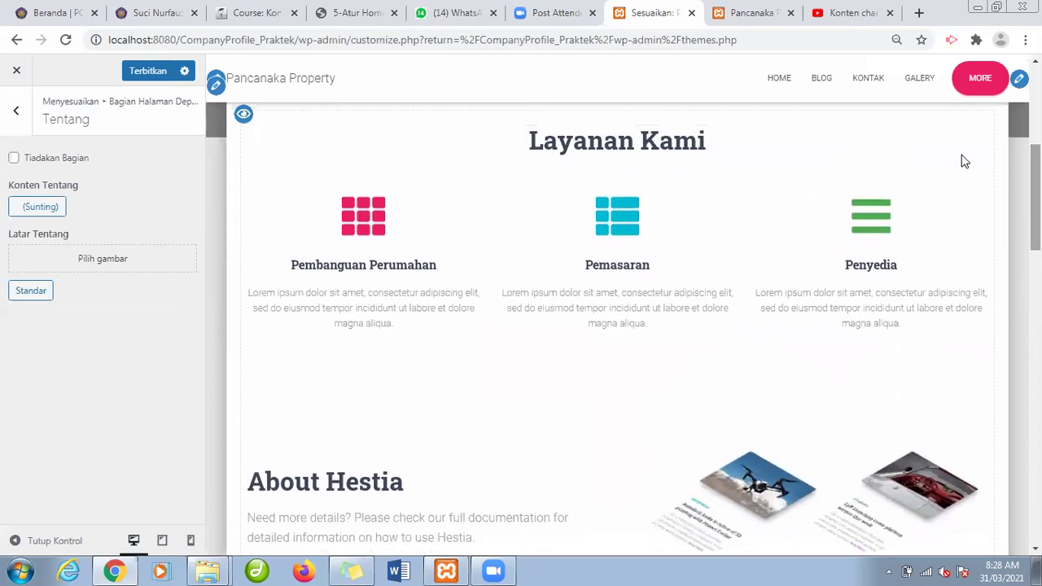
left_click(30, 291)
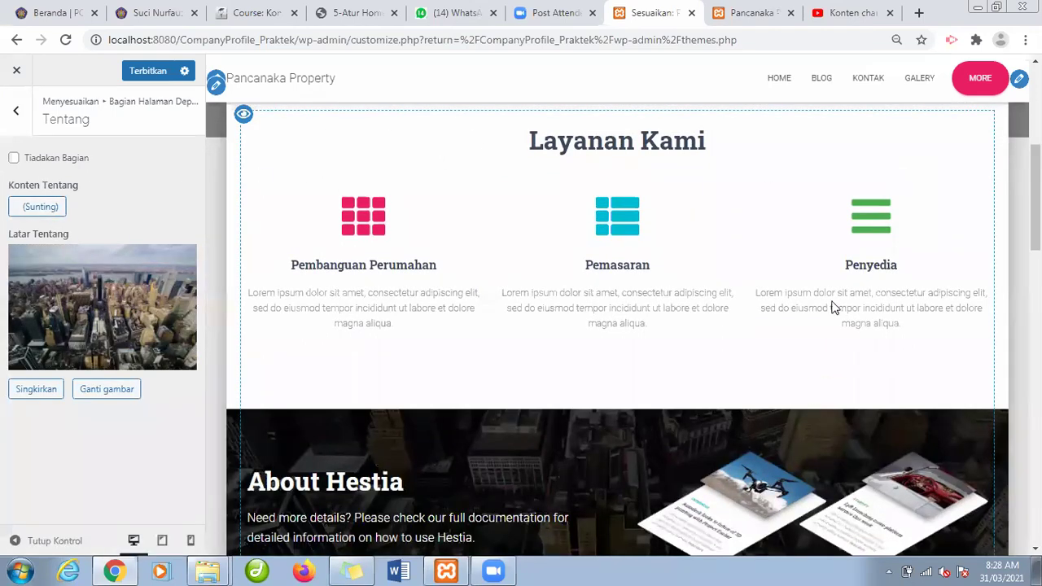
Open the Tentang content for editing in the page editor and select the Home page title.
left_click(41, 208)
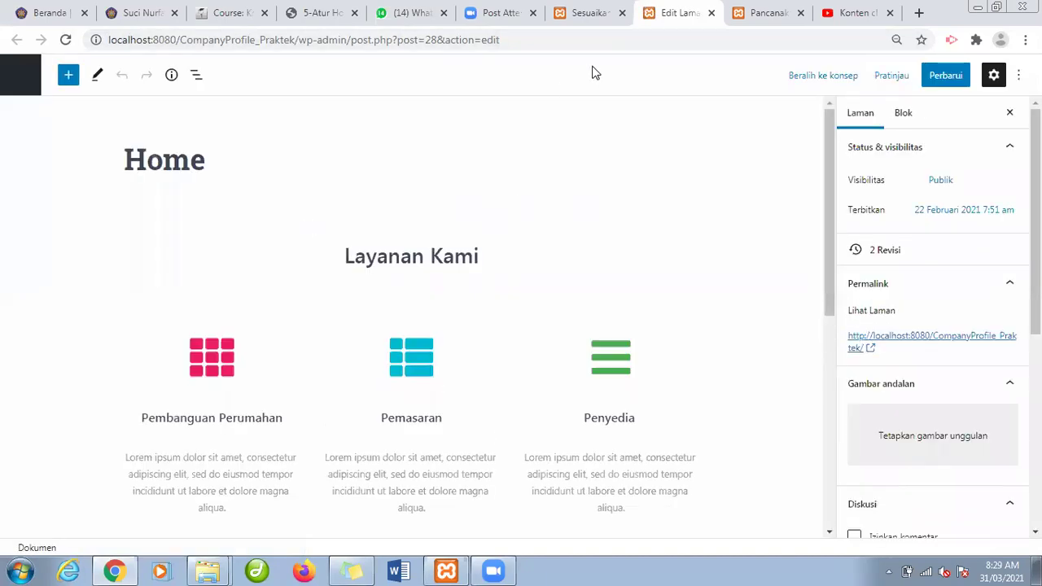
left_click_drag(221, 165, 131, 152)
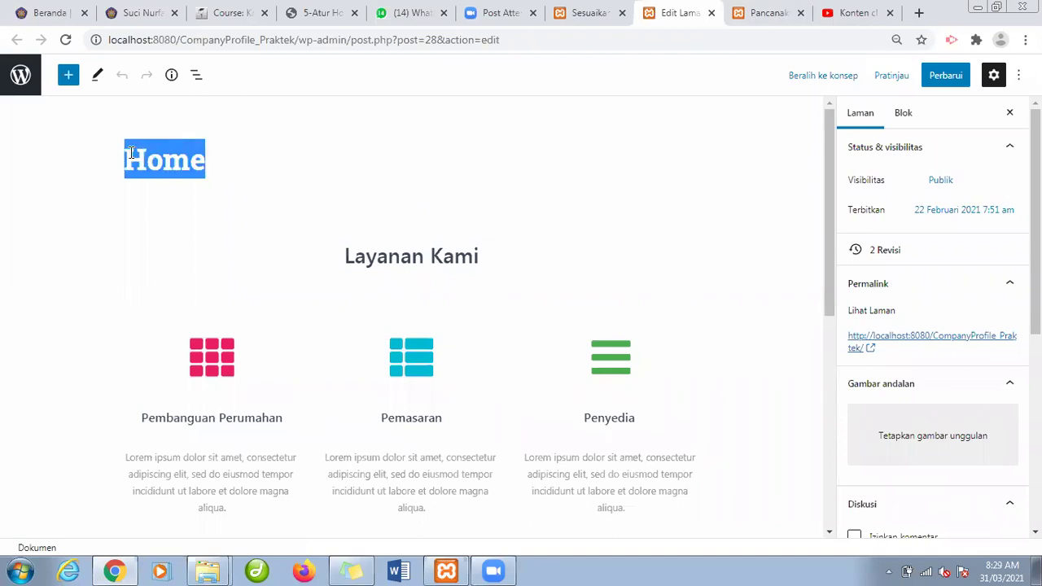
Go from the live Pancanaka Property site to the WordPress admin and open its Dasbor.
left_click(757, 10)
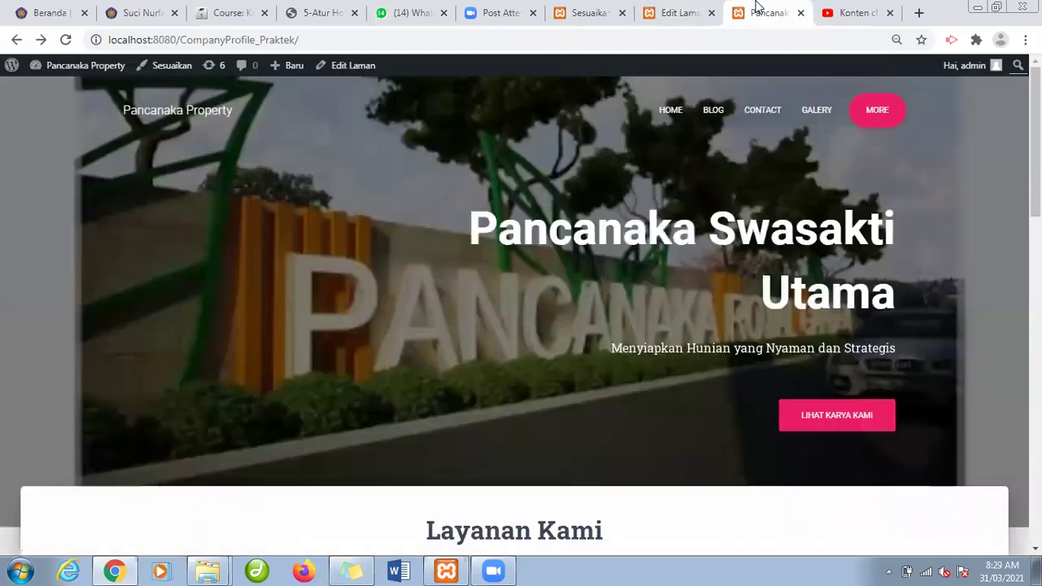
left_click(681, 13)
left_click(585, 14)
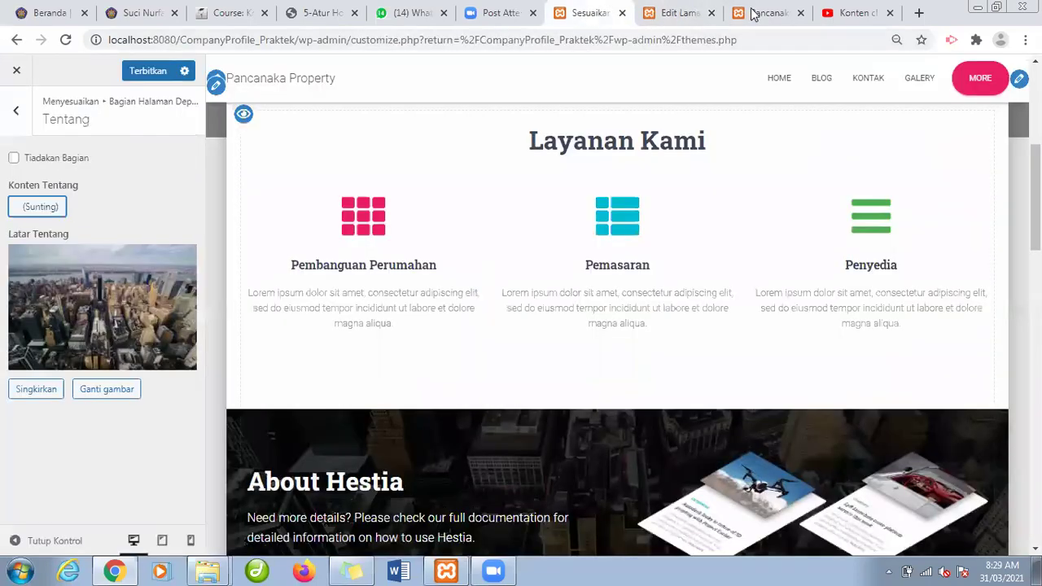
left_click(757, 14)
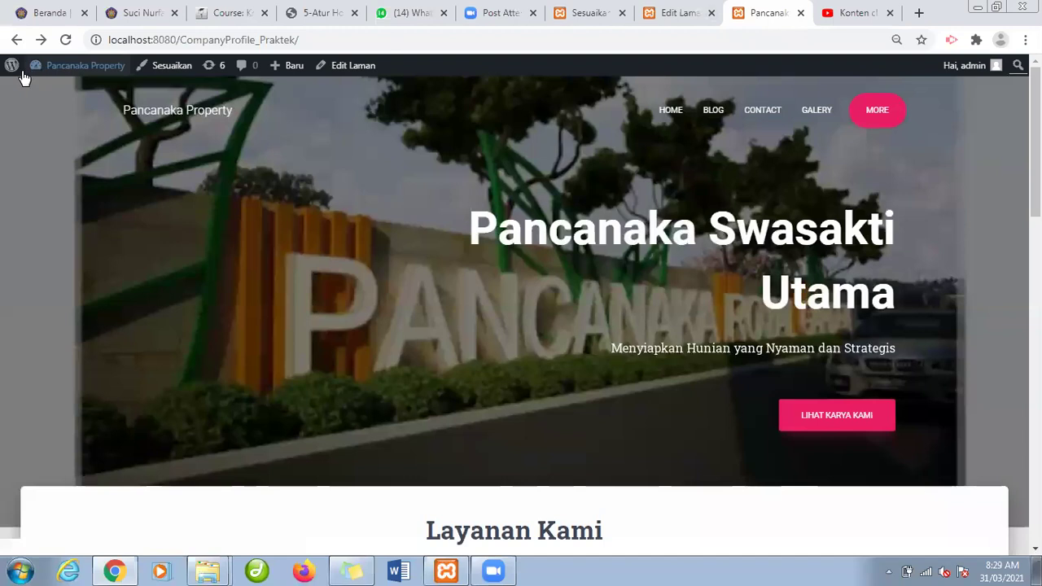
mouse_move(12, 65)
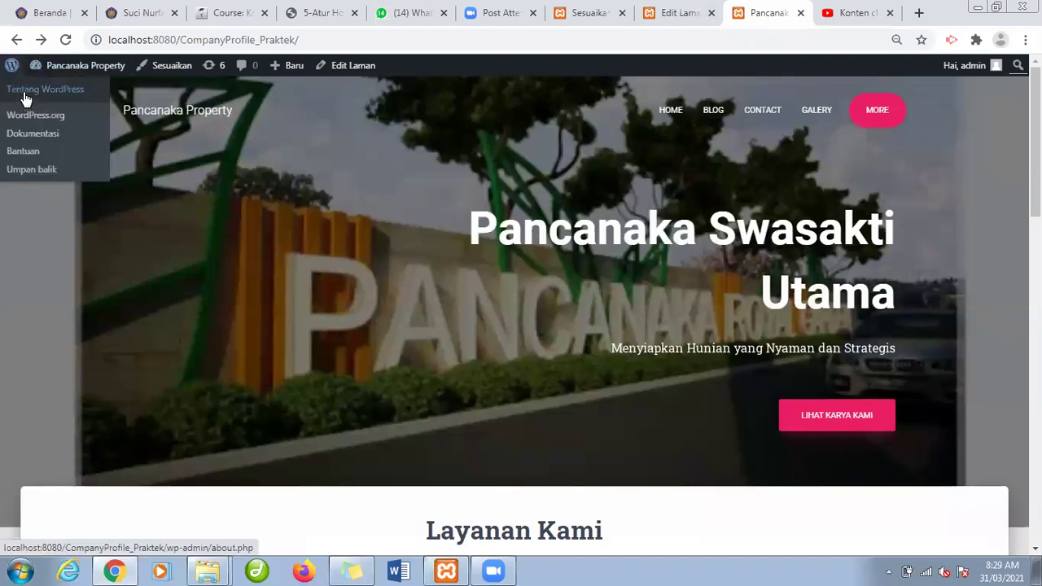
left_click(25, 93)
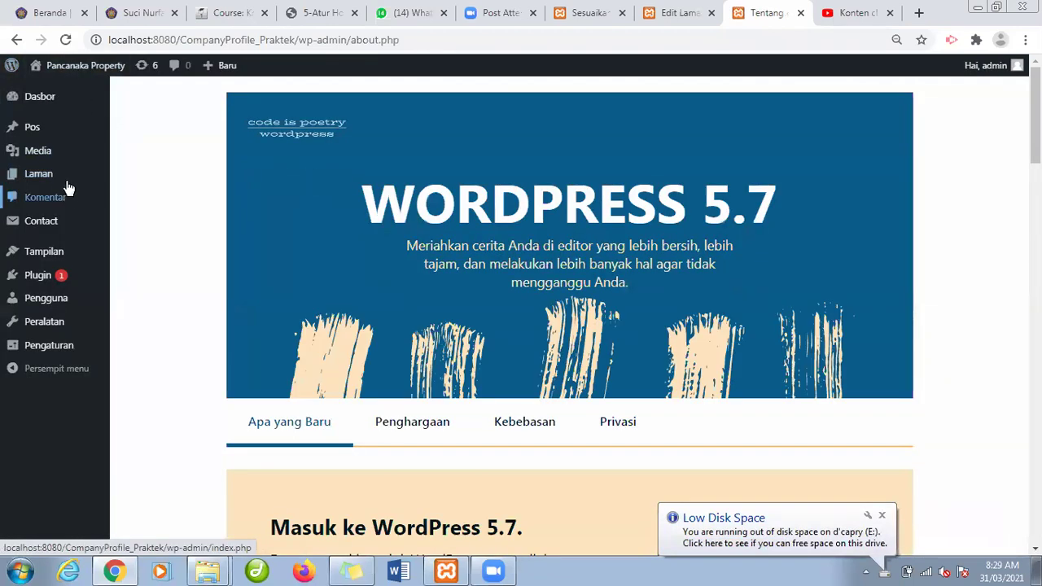
left_click(44, 99)
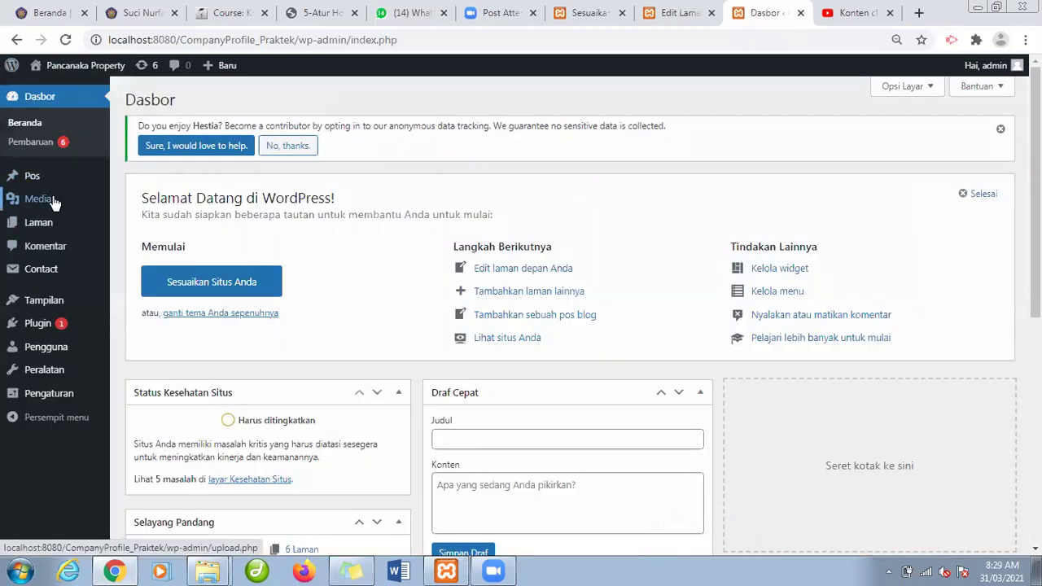
Open the Home page for editing from the list of all pages.
mouse_move(43, 199)
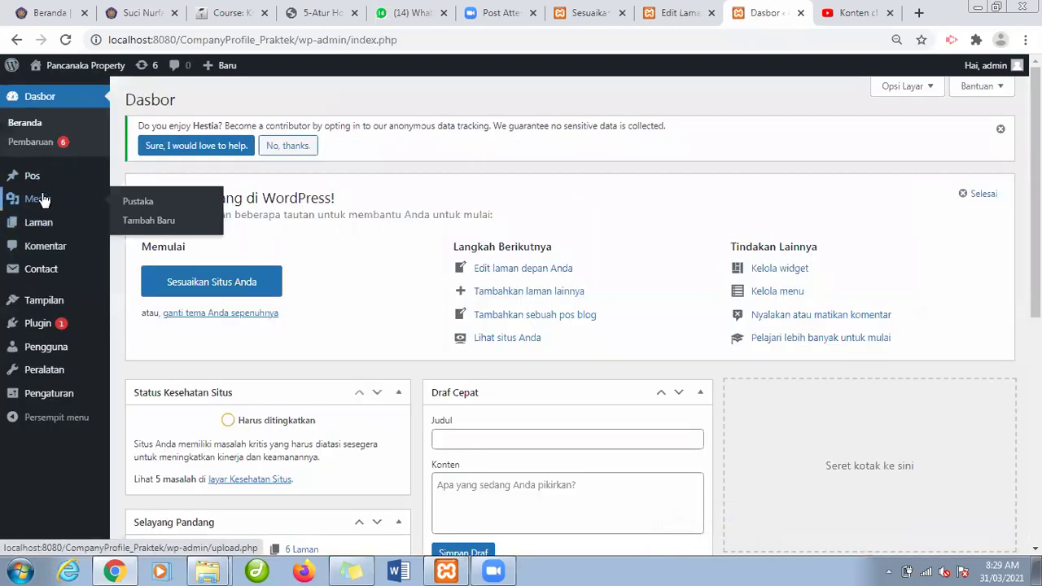
left_click(50, 227)
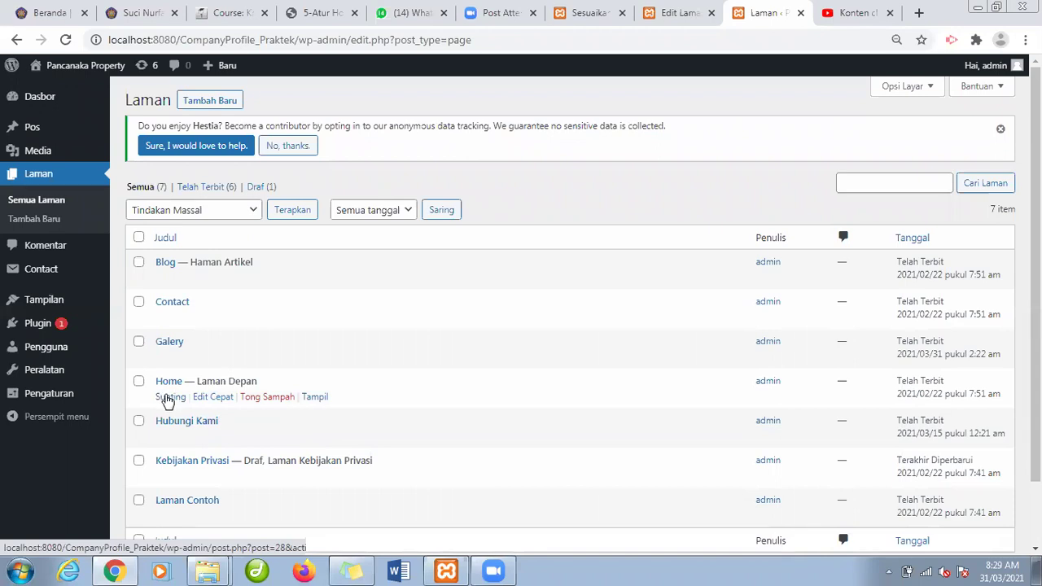
left_click(167, 397)
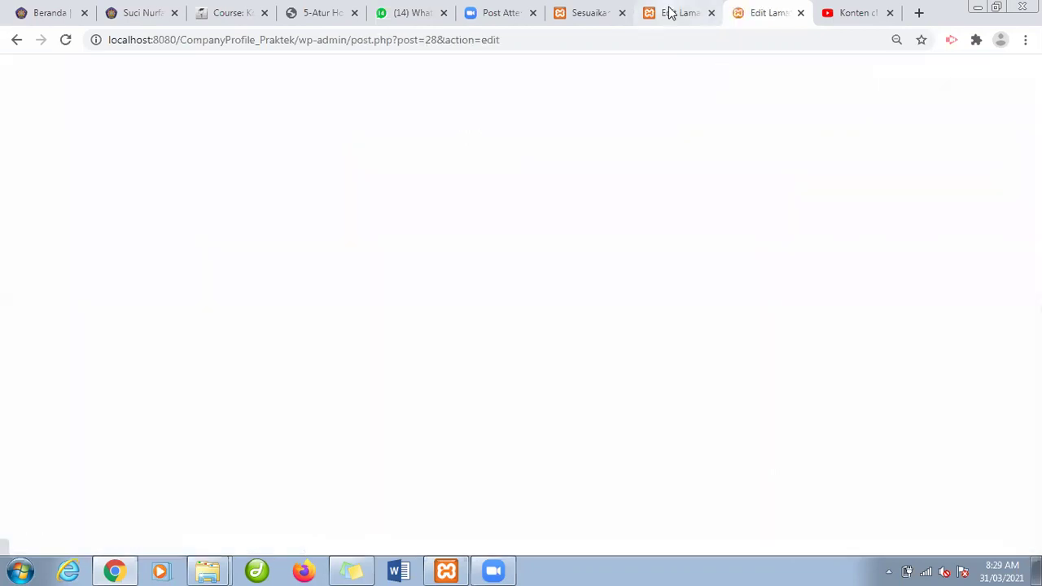
Compare the two open Home page editors, close the duplicate, and return to the original one.
left_click(674, 15)
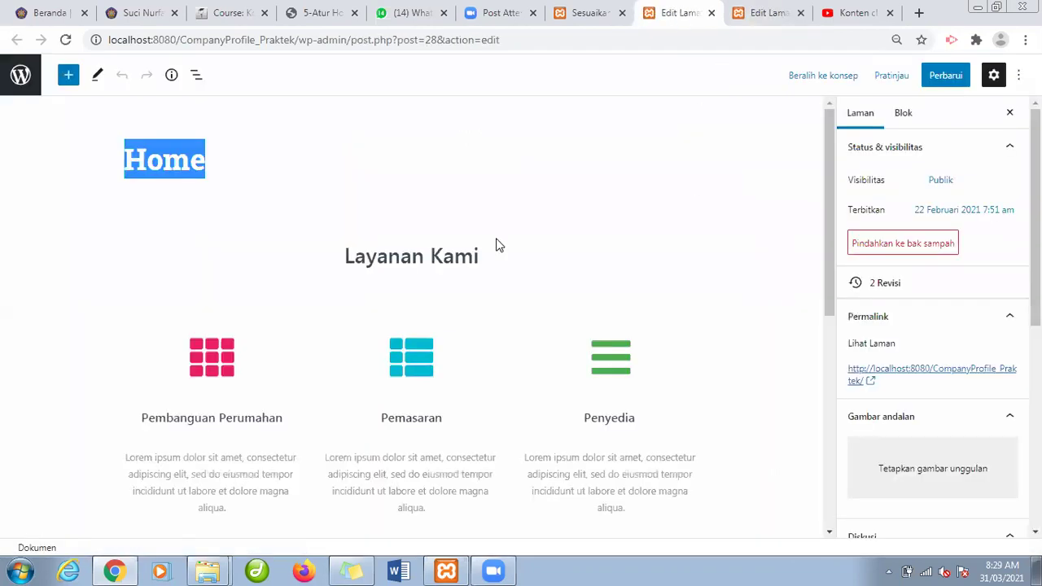
left_click(762, 8)
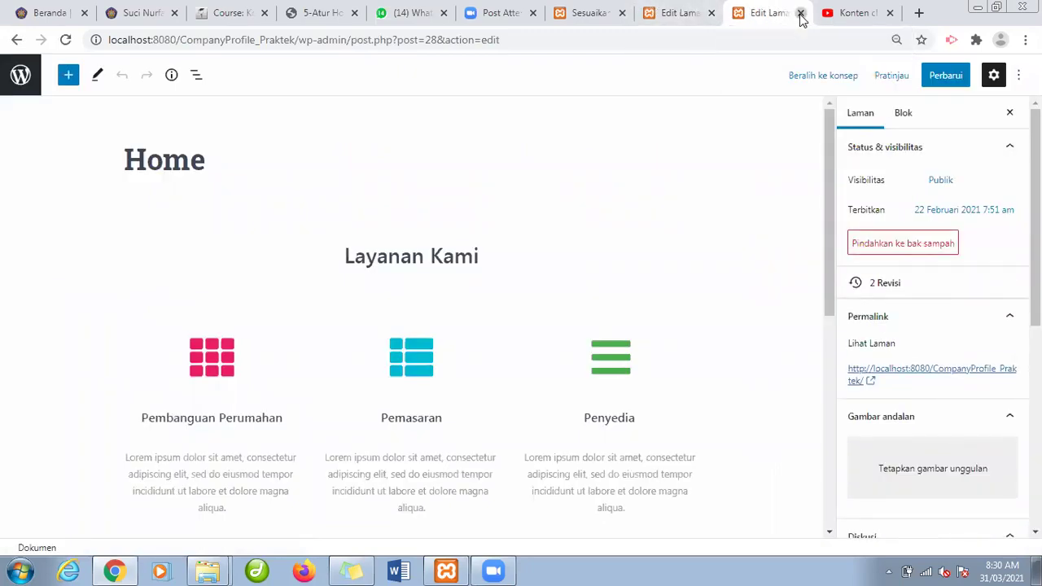
key("ctrl+w")
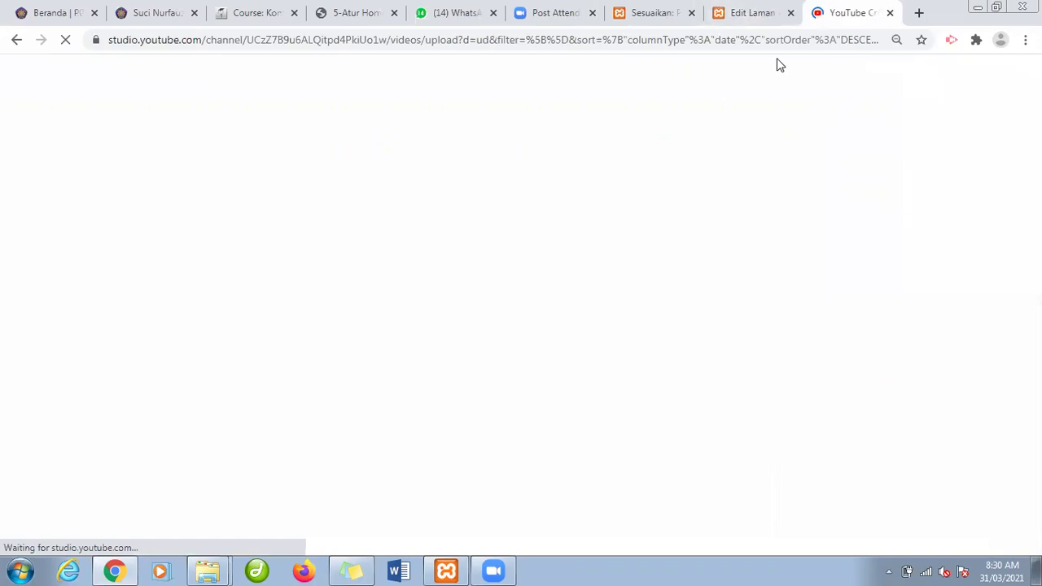
left_click(731, 12)
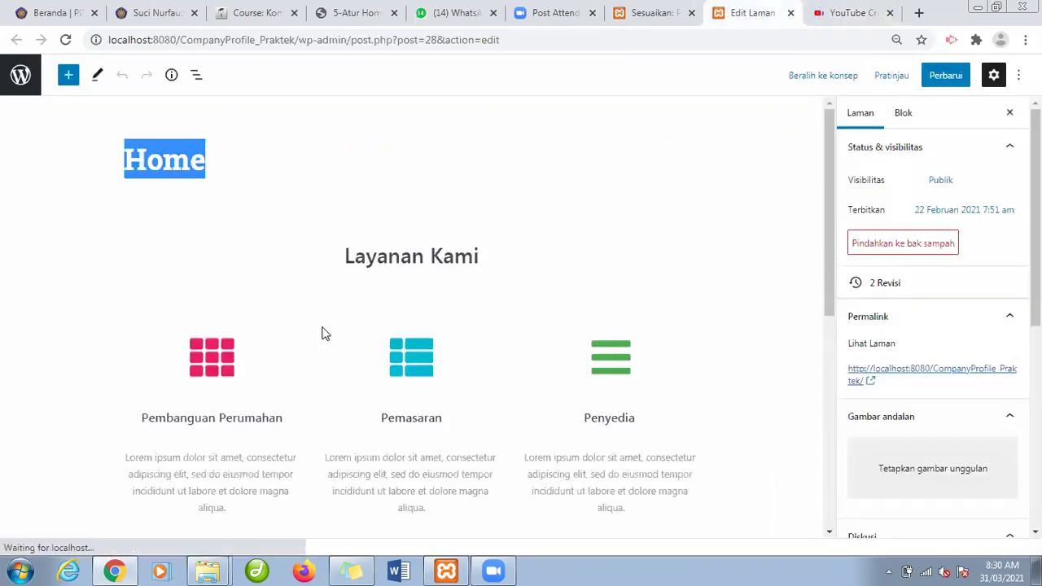
Select the icon image above Pembanguan Perumahan and try the Sudut Lengkung style on it.
left_click(209, 360)
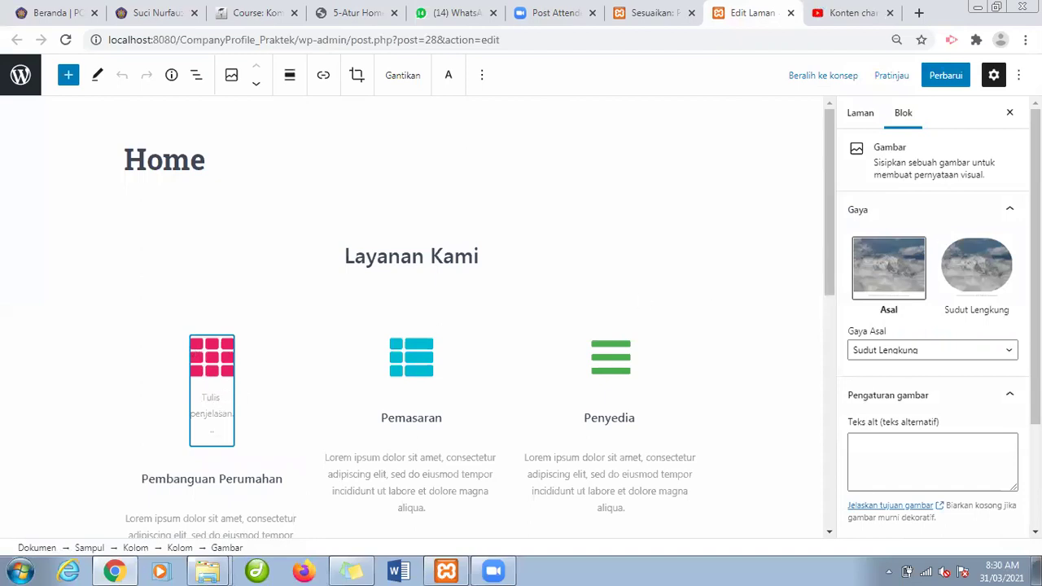
scroll(936, 326, "down", 2)
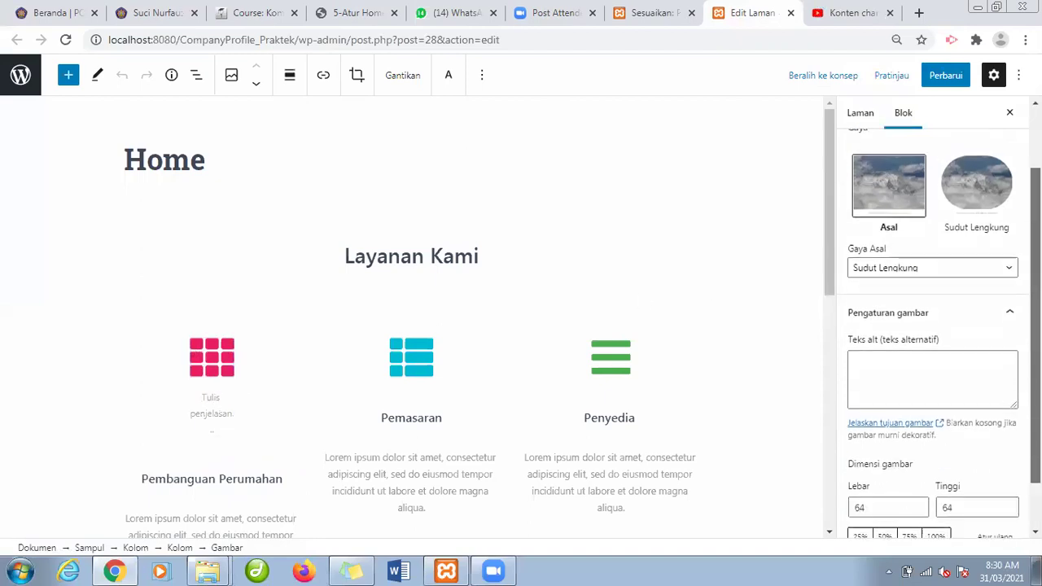
scroll(991, 222, "up", 2)
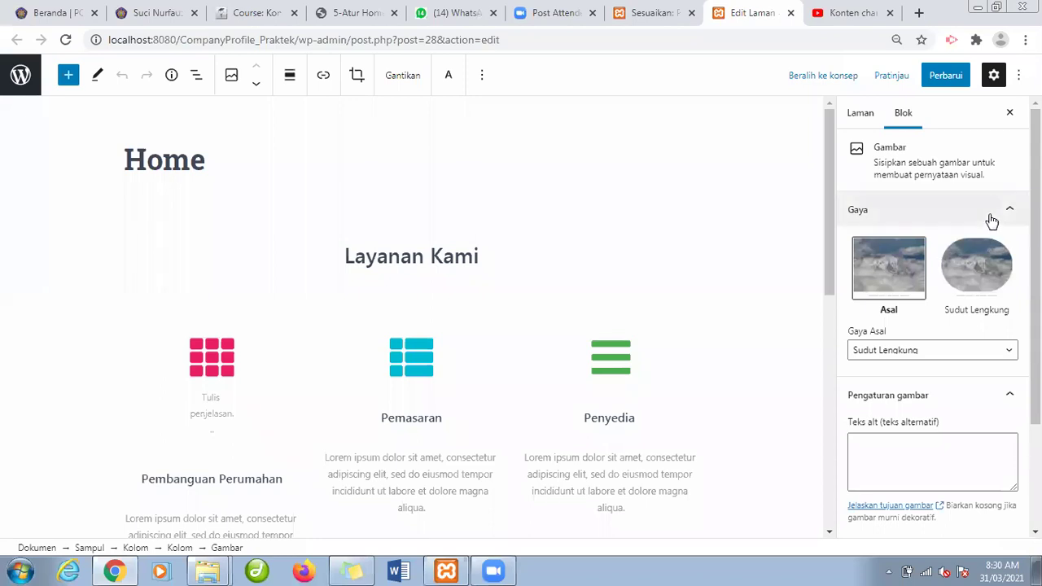
left_click(984, 285)
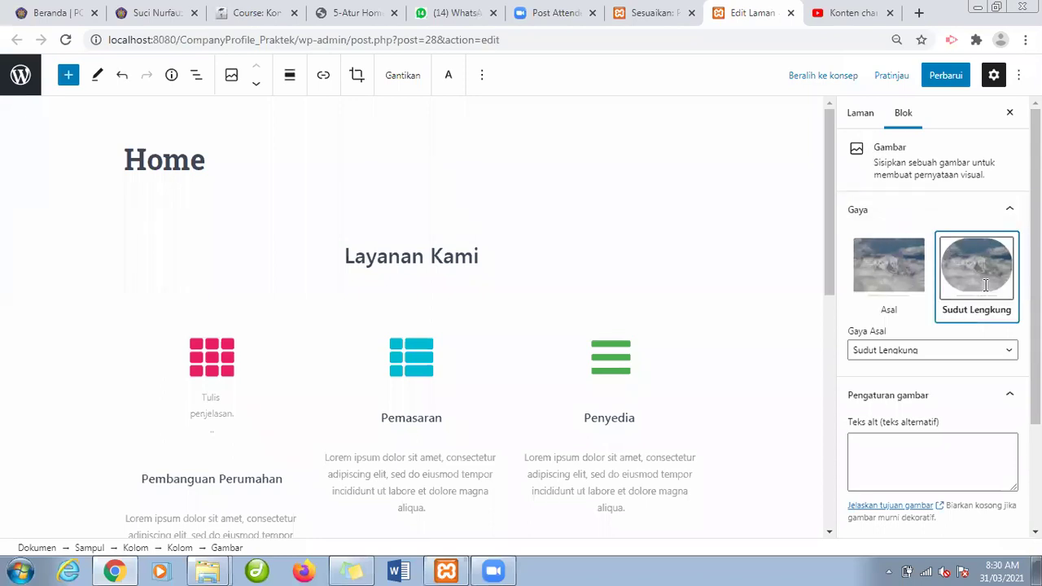
left_click(884, 283)
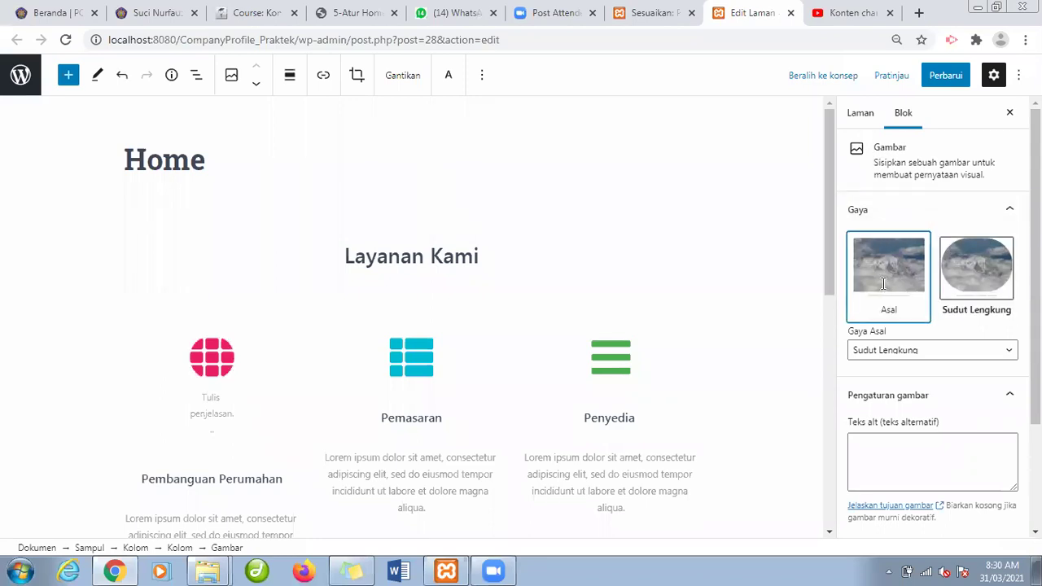
left_click(983, 281)
scroll(1000, 353, "down", 1)
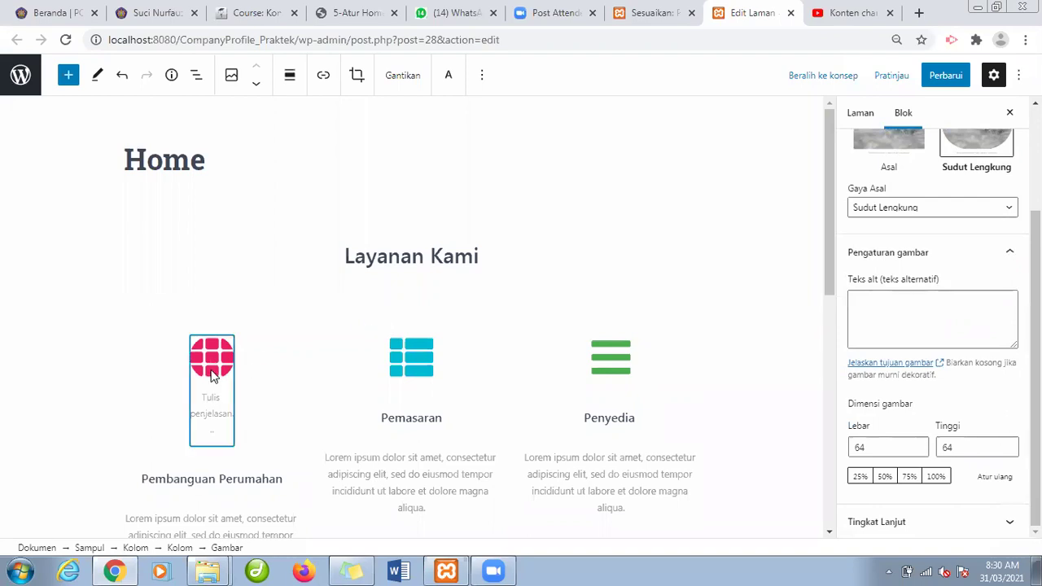
Try converting the Pembanguan Perumahan icon image into a Media & Teks block, and undo the conversion.
left_click(217, 398)
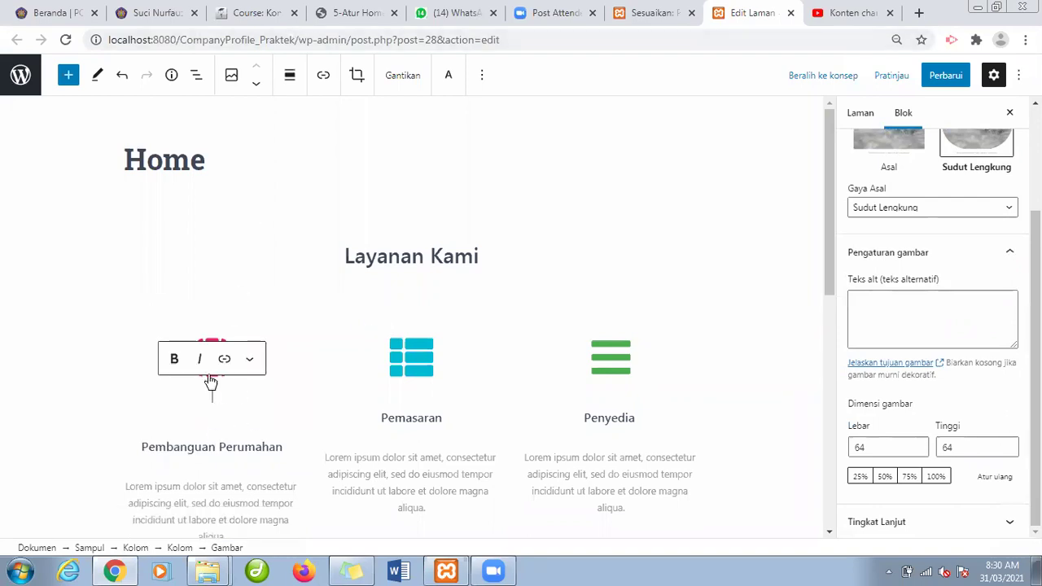
left_click(233, 78)
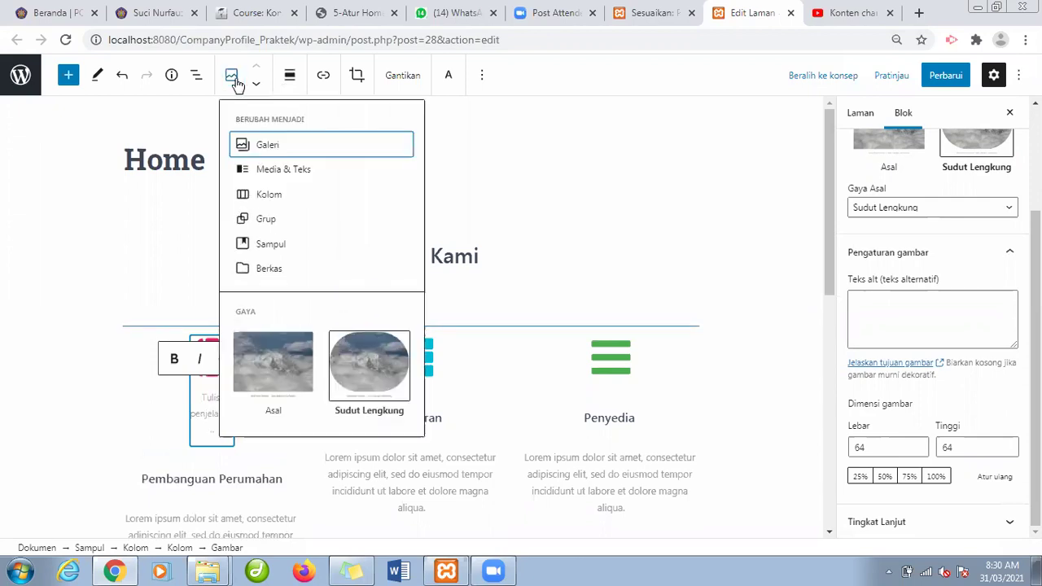
left_click(285, 170)
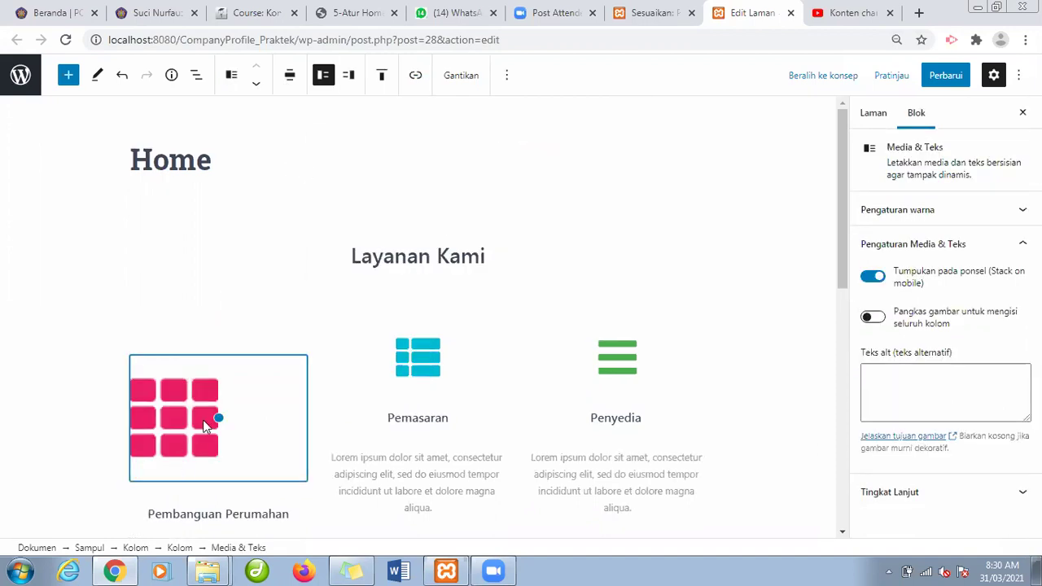
left_click(270, 260)
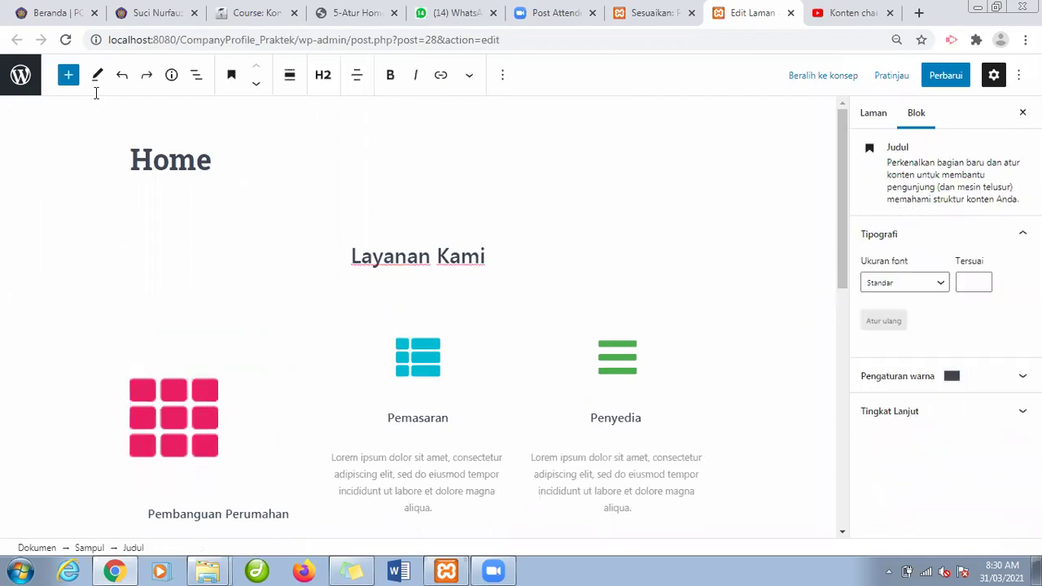
left_click(124, 76)
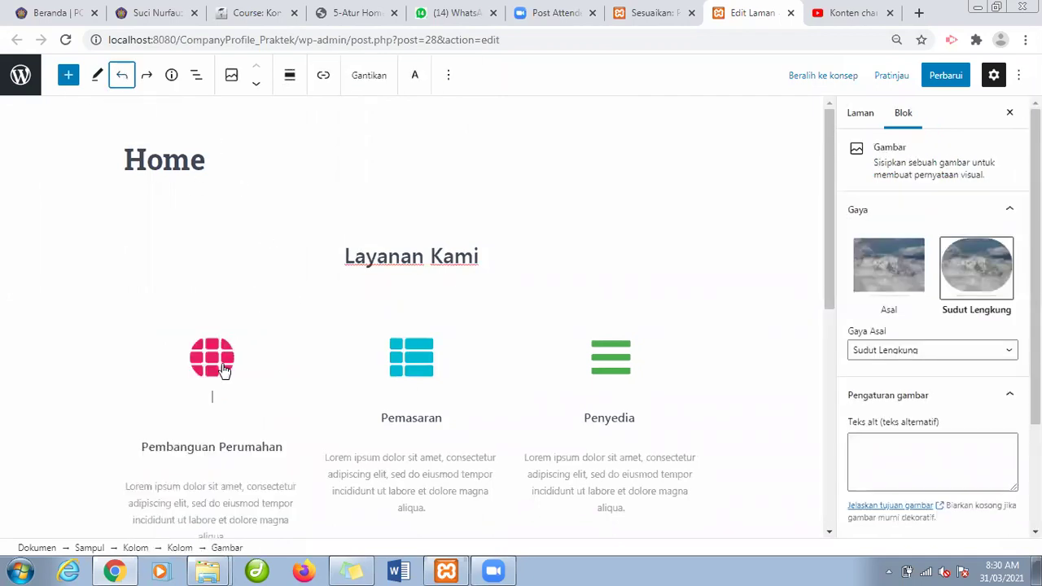
Set the Pembanguan Perumahan icon image's style to Asal and review its other block settings.
left_click(224, 370)
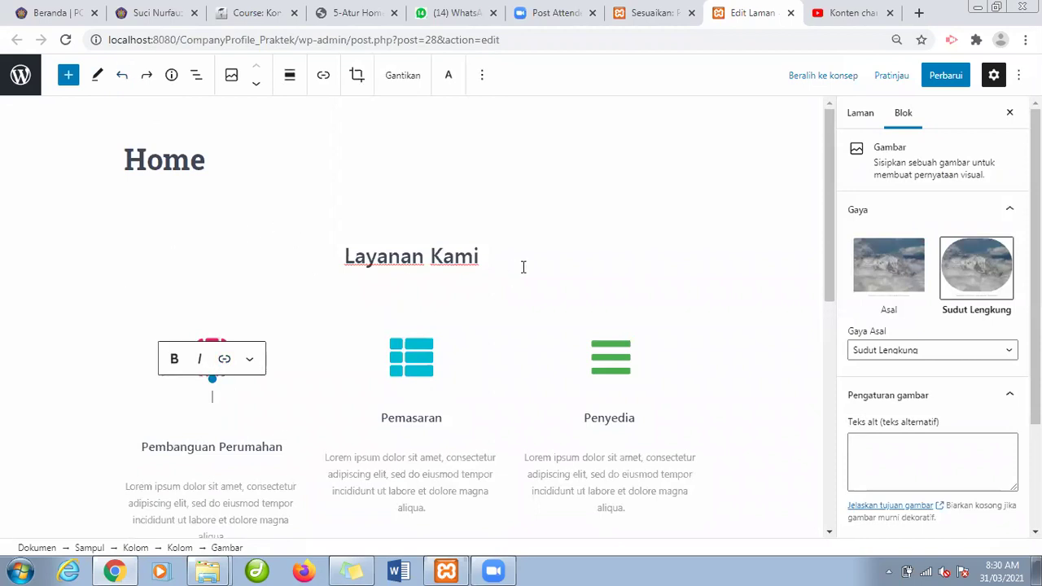
left_click(885, 269)
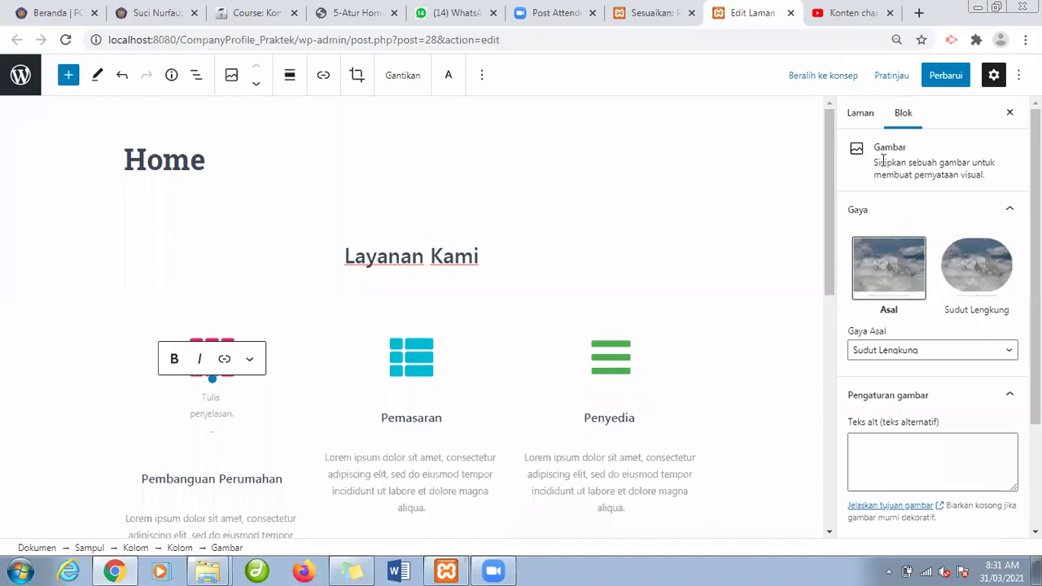
double_click(883, 161)
scroll(932, 318, "down", 3)
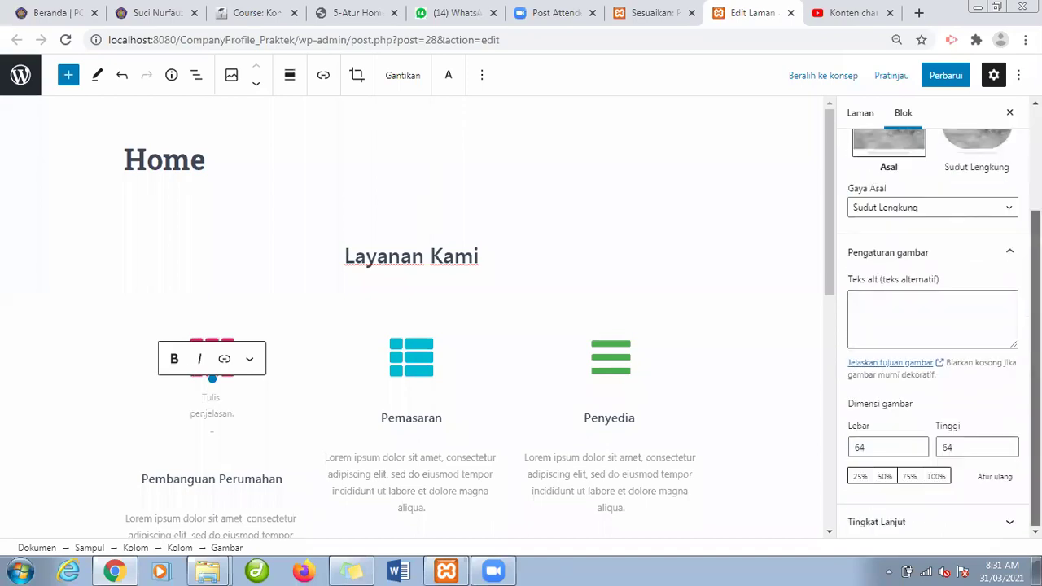
scroll(932, 317, "up", 3)
Review the Home page's own settings through Atribut Laman and Page Pengaturan, and return to the block settings.
left_click(852, 119)
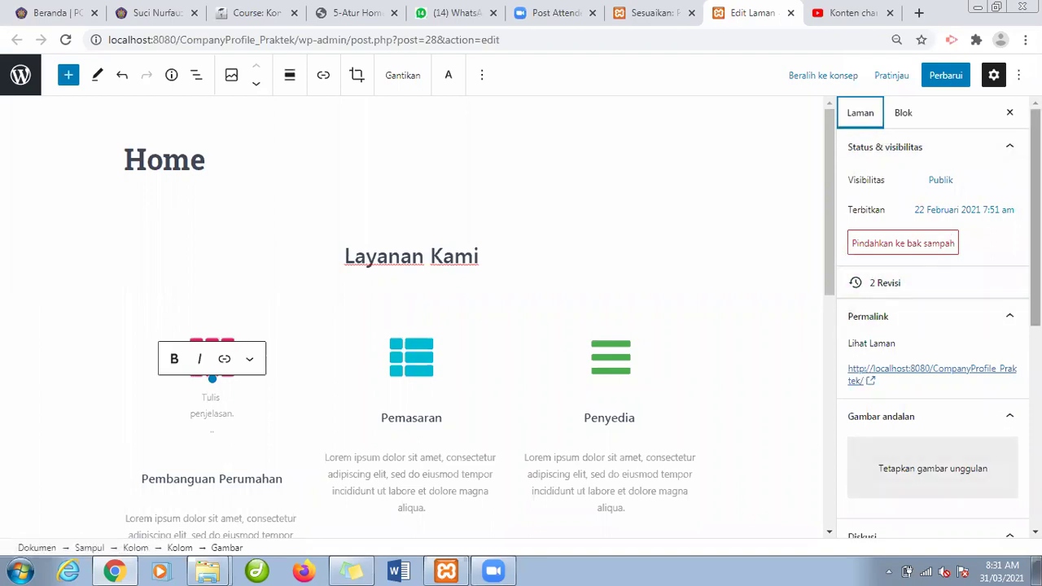
scroll(931, 317, "down", 4)
scroll(931, 317, "down", 2)
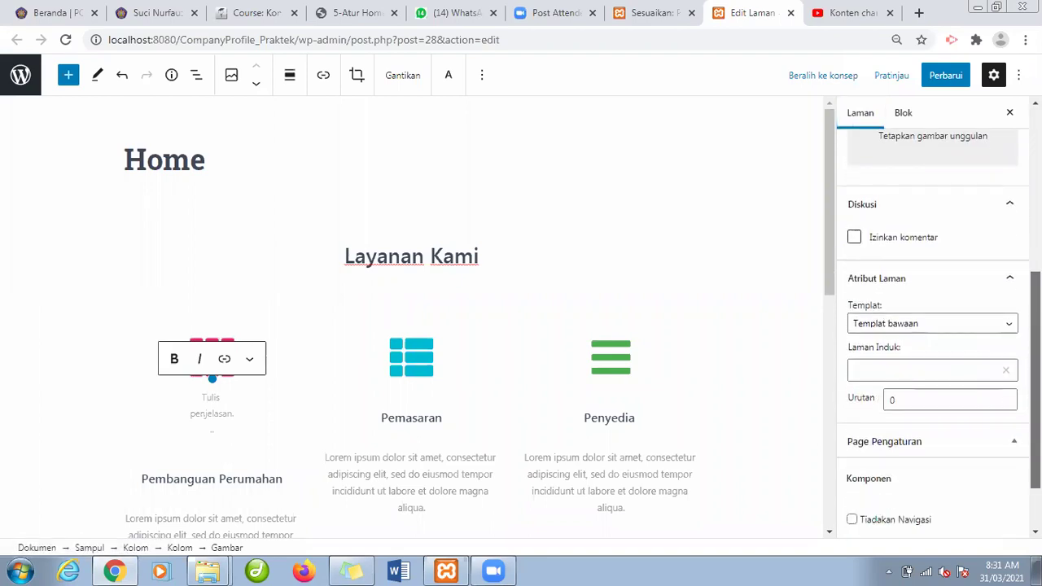
scroll(988, 226, "up", 6)
left_click(902, 114)
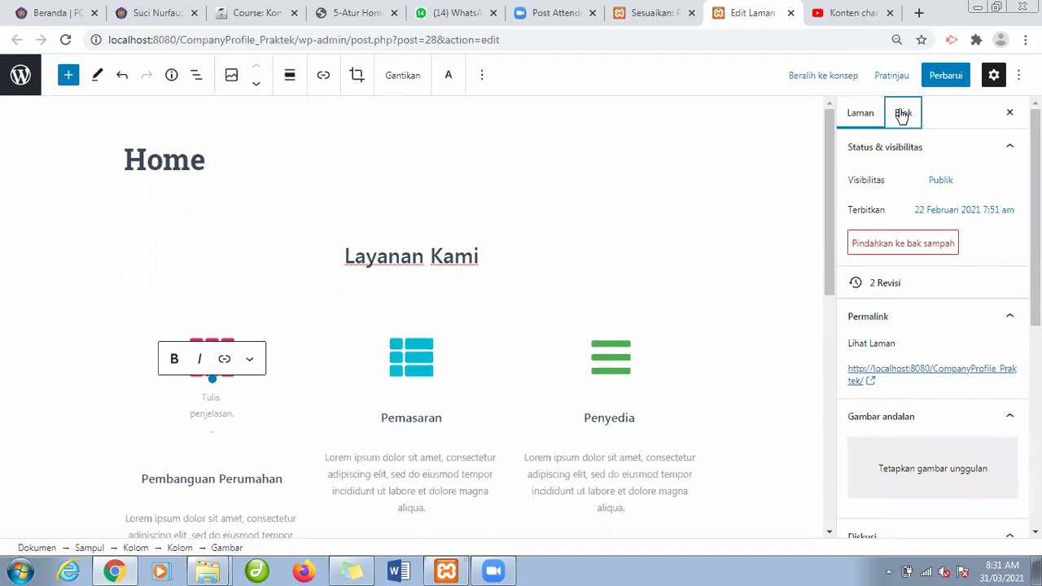
Move the icon image below the Pembanguan Perumahan heading and back above it.
left_click(209, 344)
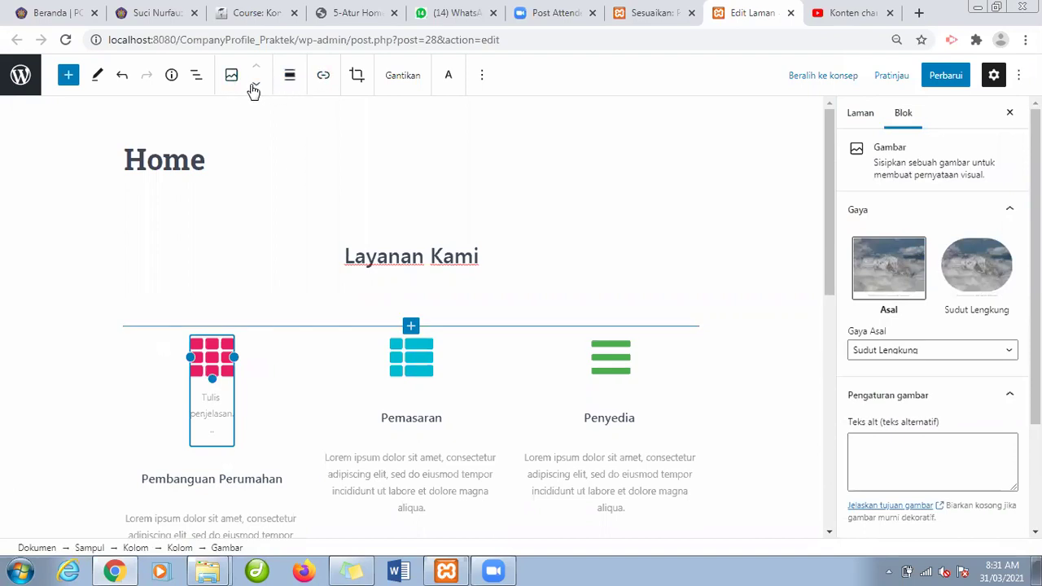
left_click(255, 86)
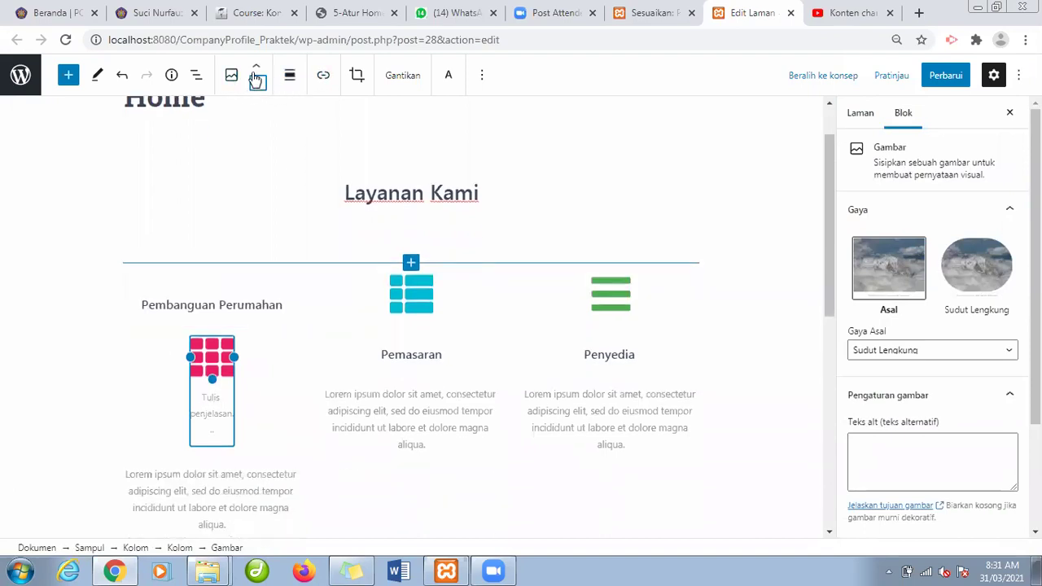
left_click(255, 68)
Try converting the Pembanguan Perumahan icon image into a Galeri block, and undo the conversion.
left_click(232, 76)
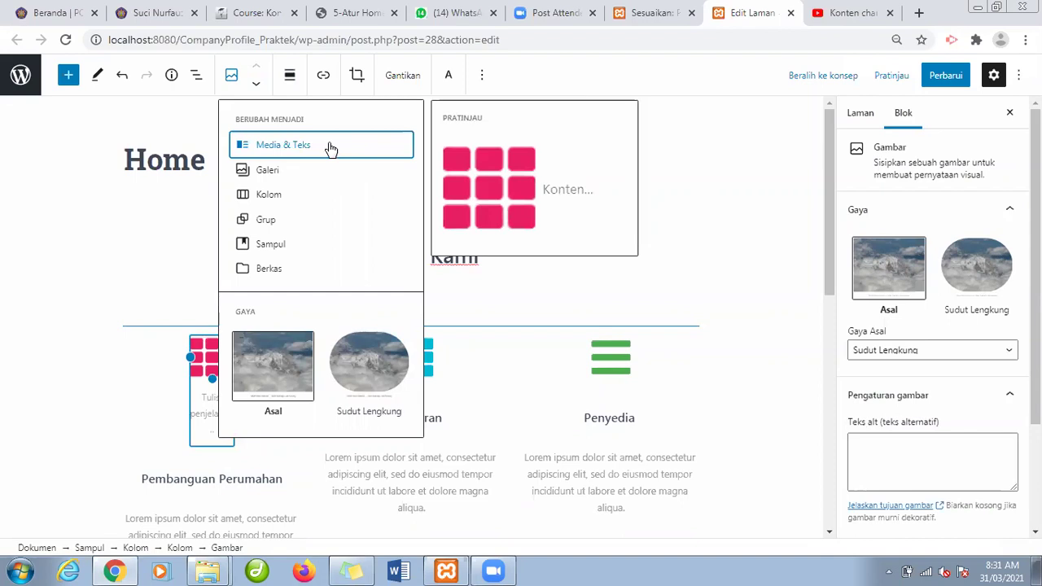
left_click(273, 174)
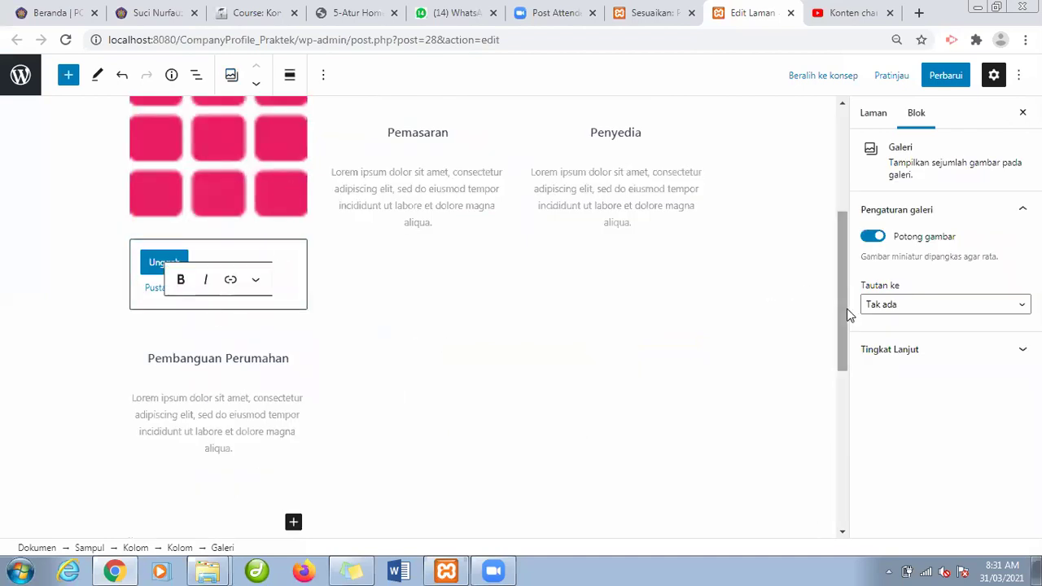
left_click_drag(846, 308, 850, 172)
key("ctrl+z")
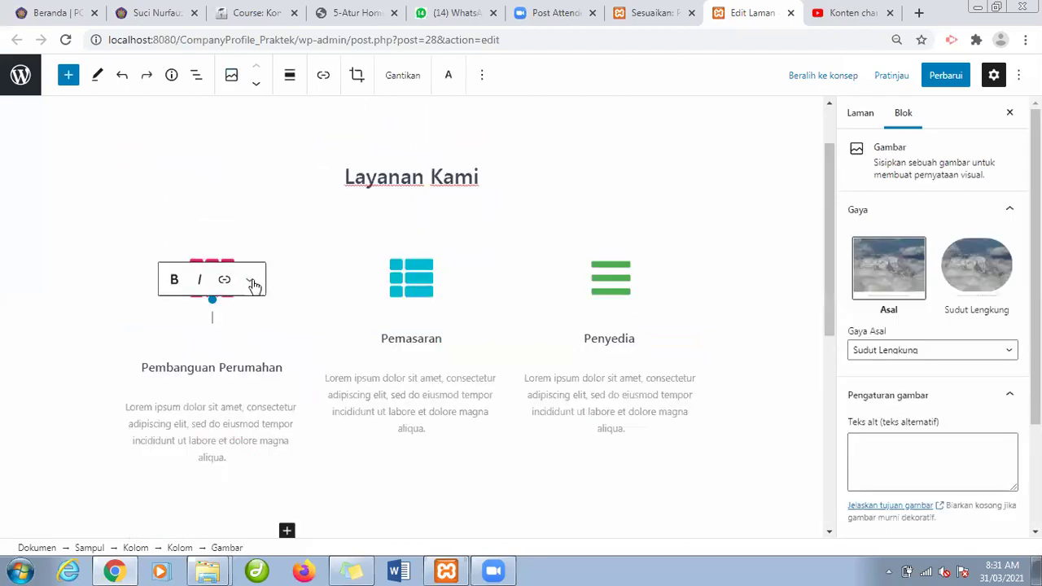
Review the additional text formatting options for the caption of the Pembanguan Perumahan icon image.
left_click(249, 279)
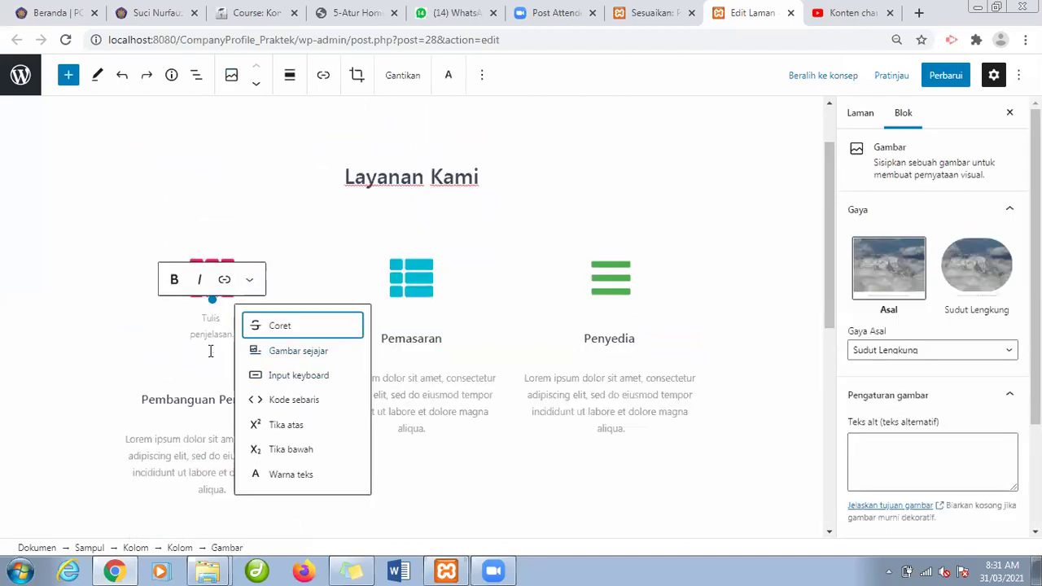
left_click(192, 332)
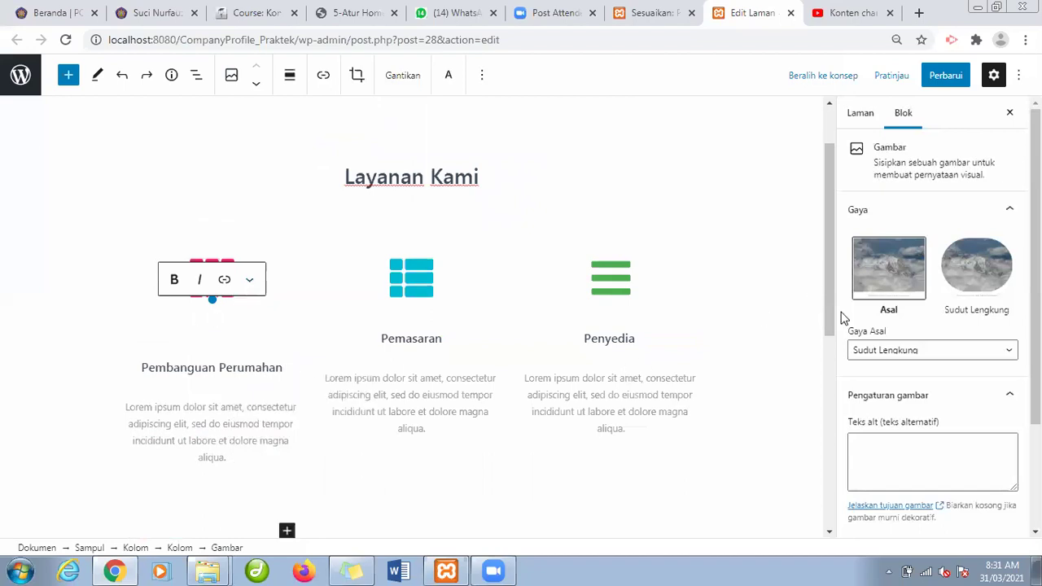
Add a Media & Teks block below the description text in the Pembanguan Perumahan column.
left_click_drag(830, 318, 831, 385)
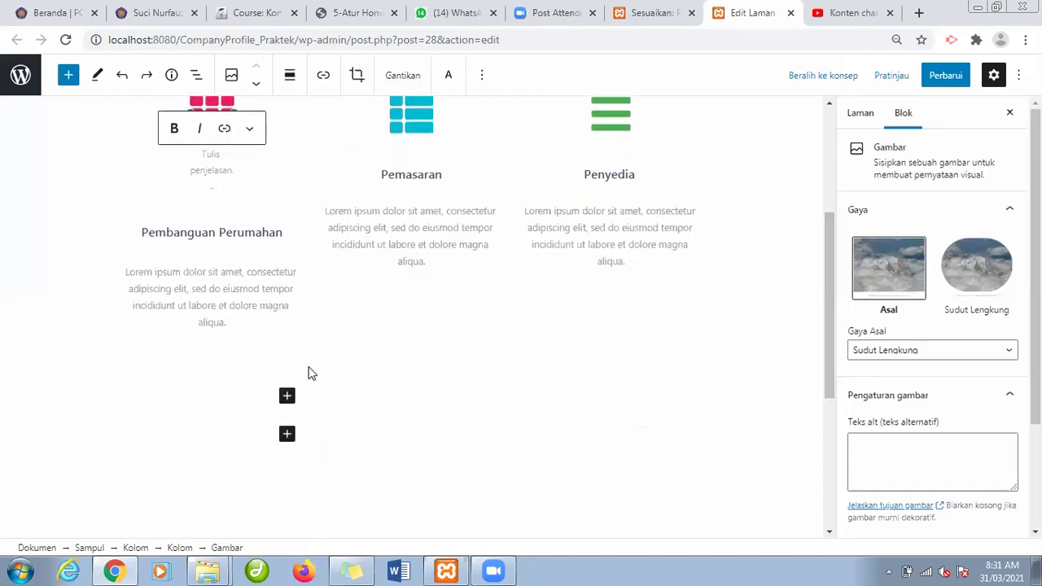
left_click(287, 397)
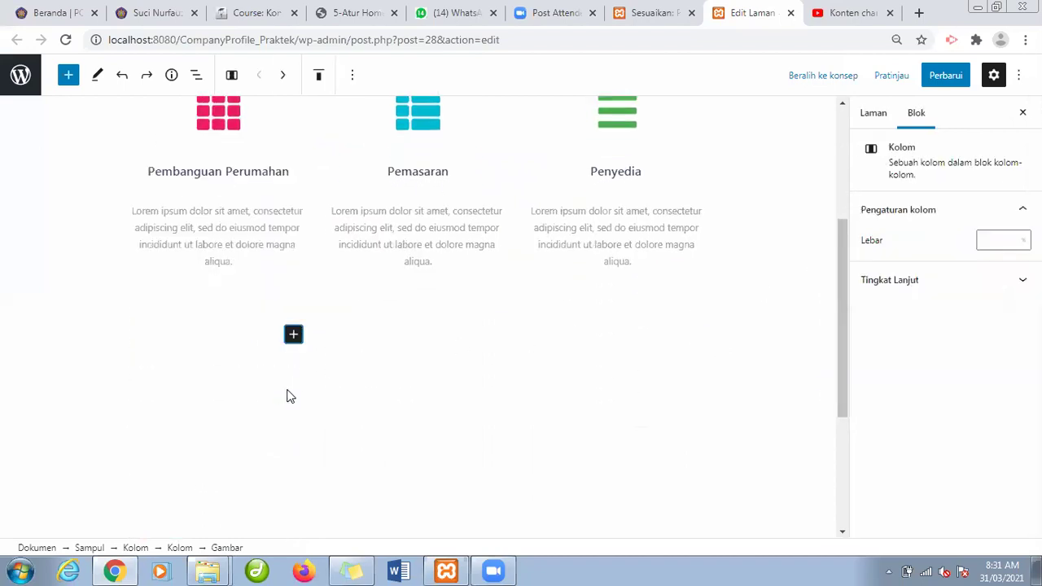
left_click(294, 336)
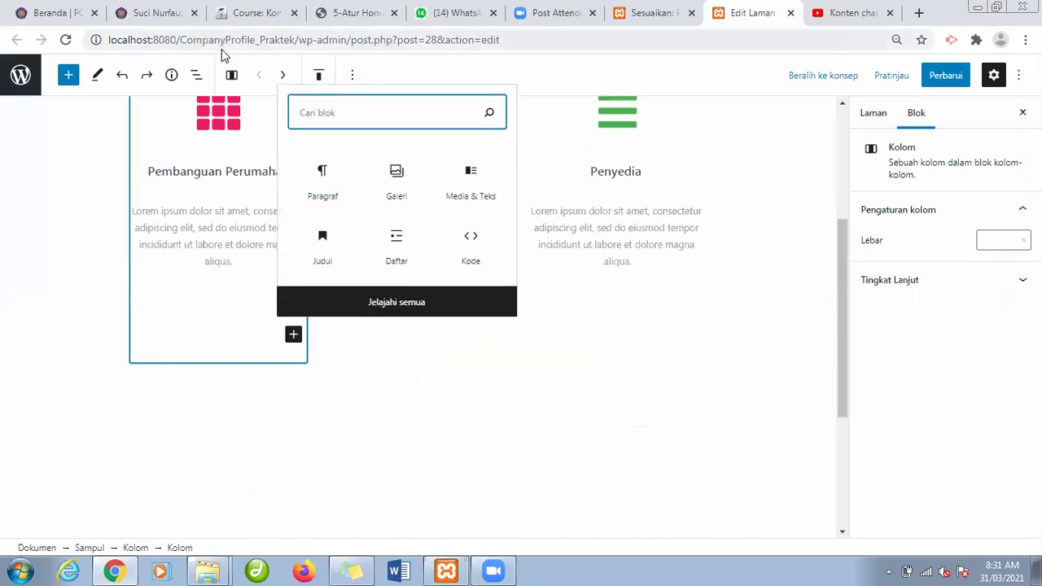
left_click(232, 81)
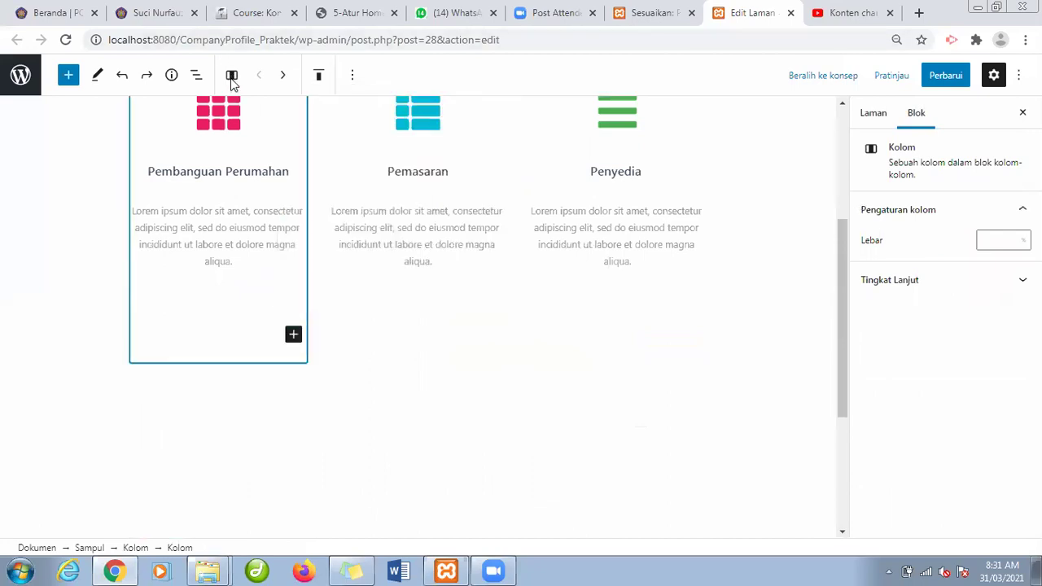
left_click(294, 336)
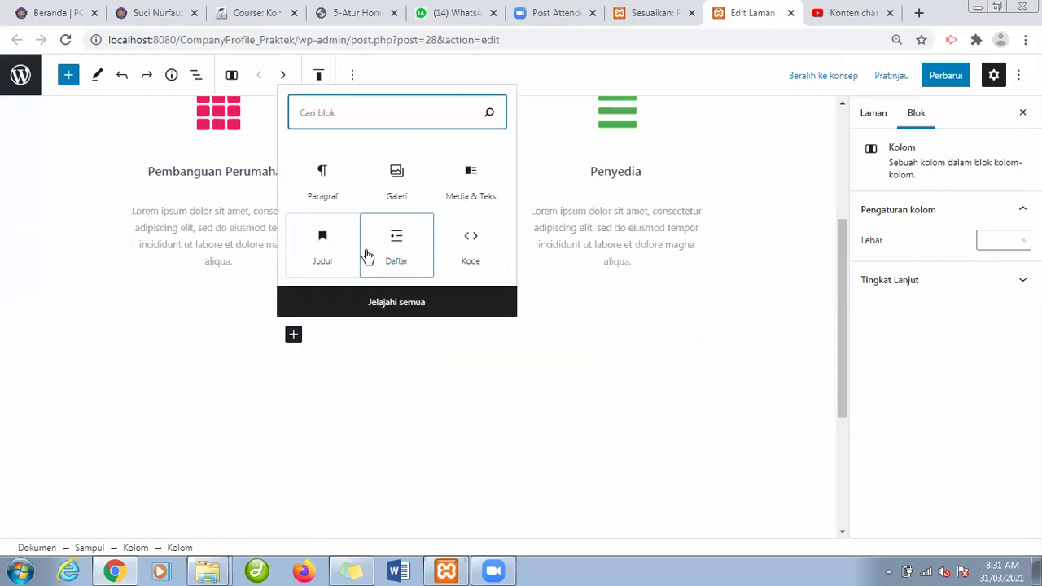
left_click(467, 190)
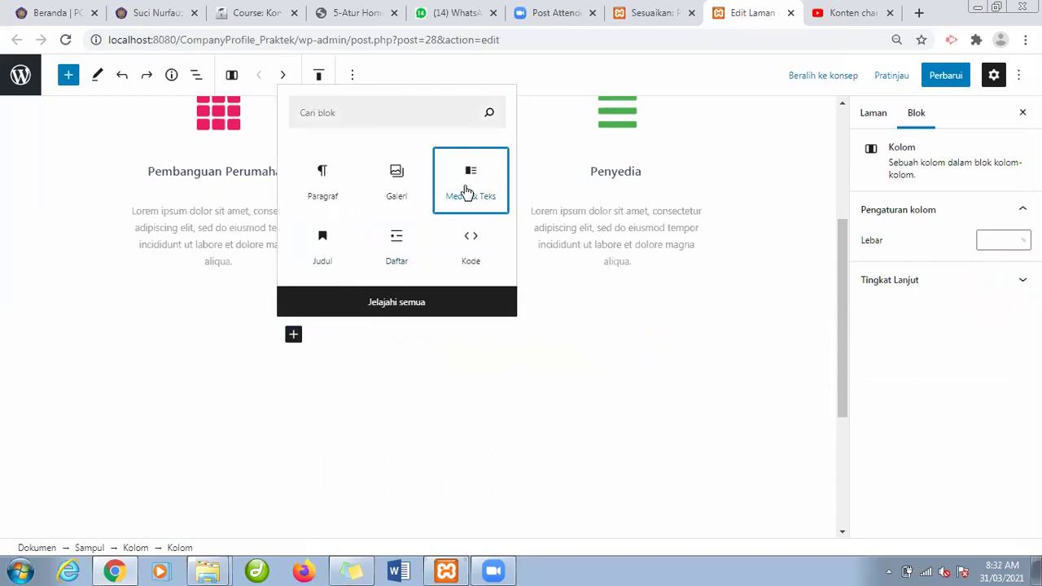
left_click(467, 190)
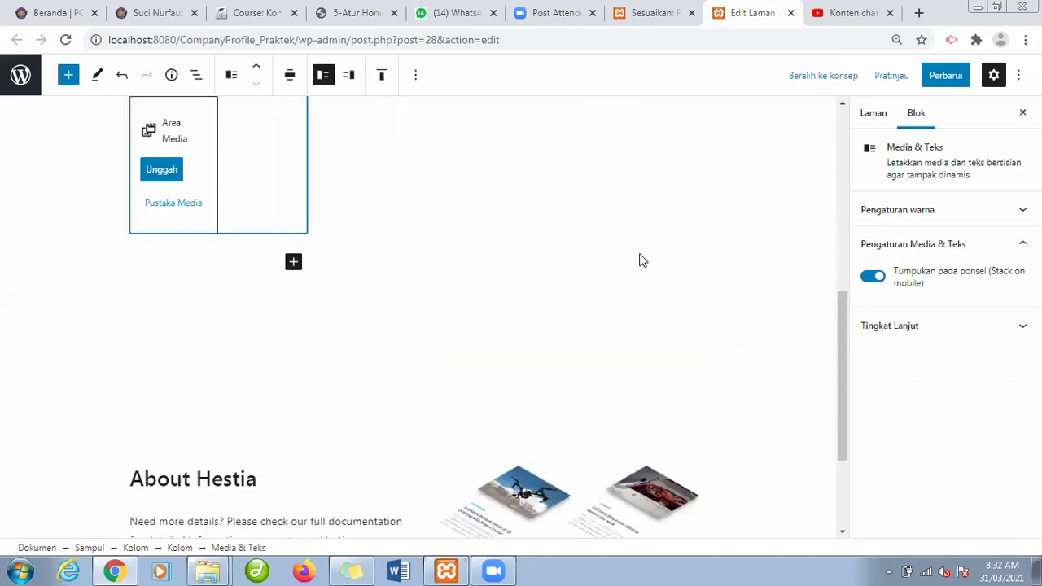
Upload Chrysanthemum.jpg from the Sample Pictures folder into the Media & Teks block's media area.
left_click_drag(839, 404, 850, 342)
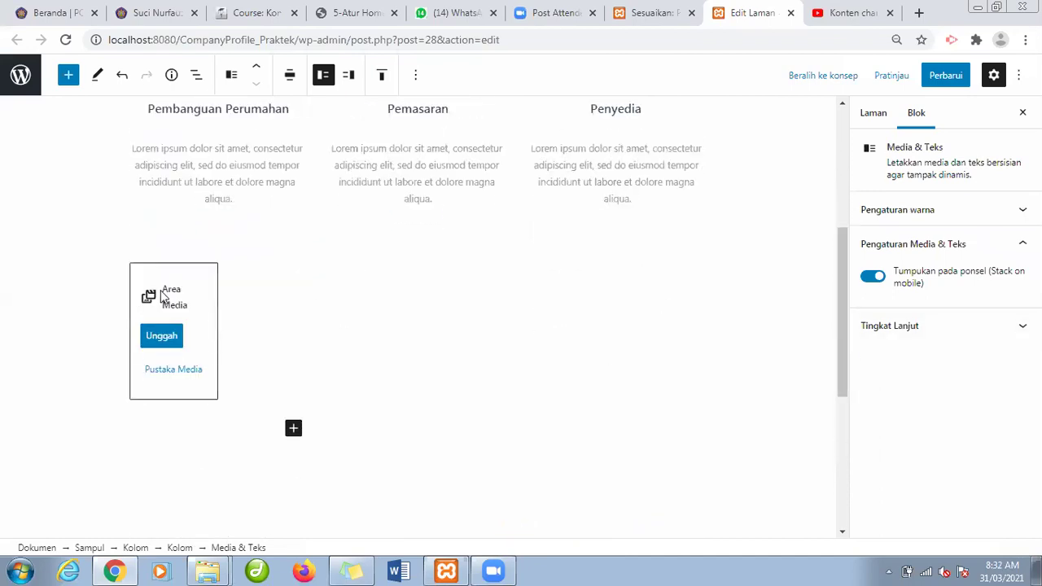
left_click(167, 334)
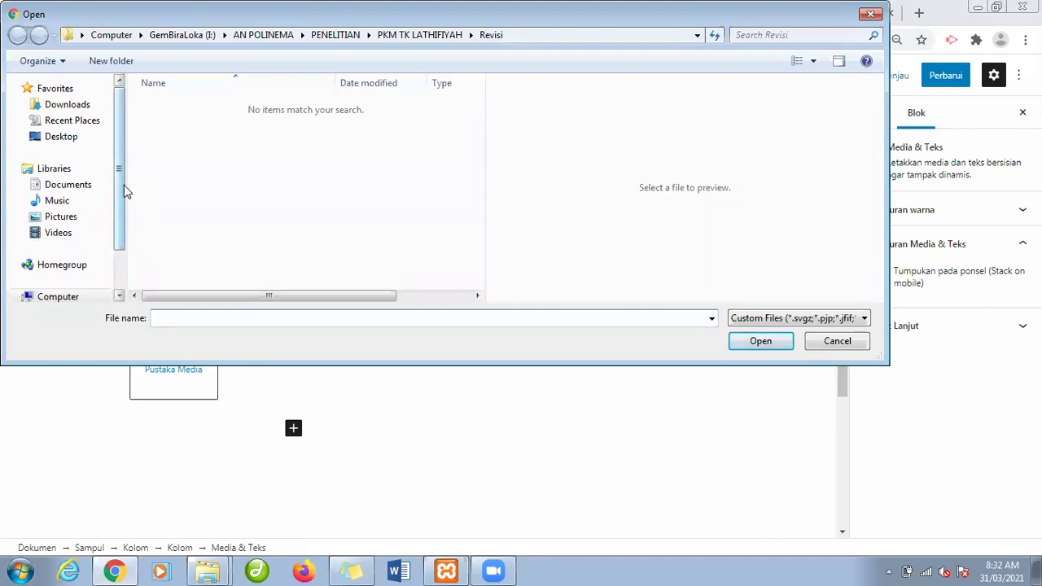
scroll(74, 105, "down", 2)
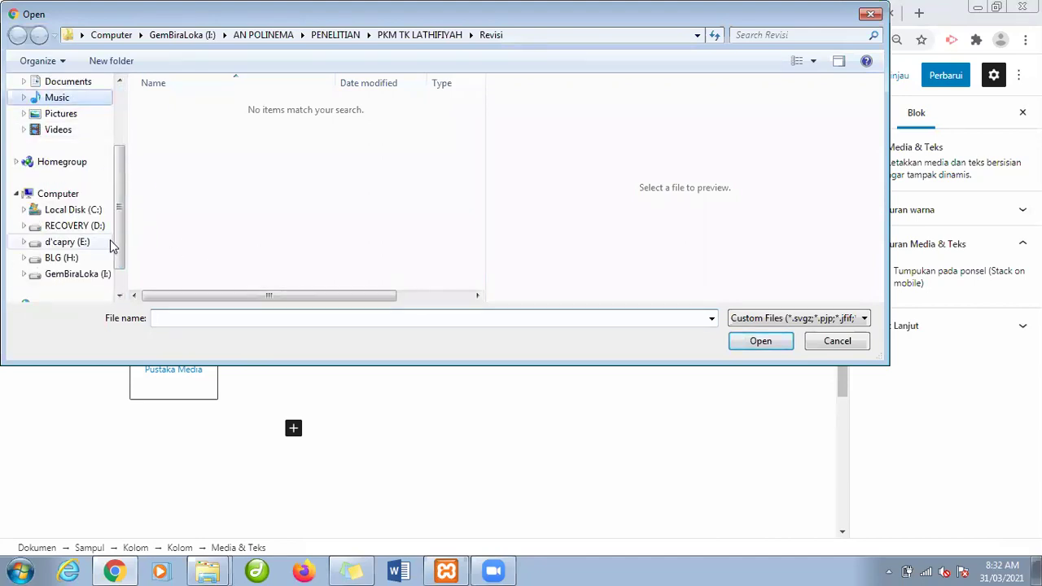
left_click_drag(119, 217, 123, 170)
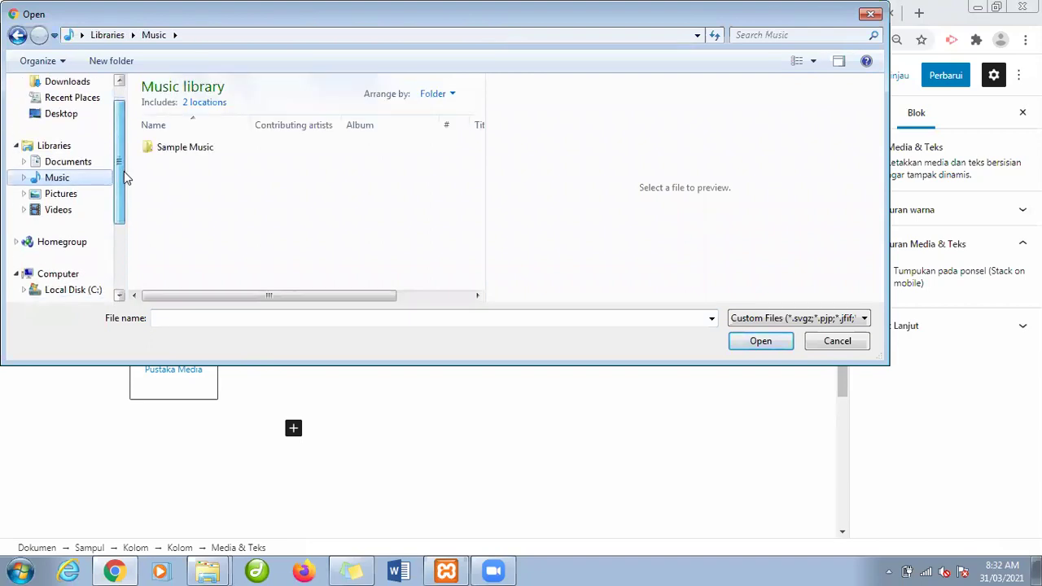
left_click(68, 197)
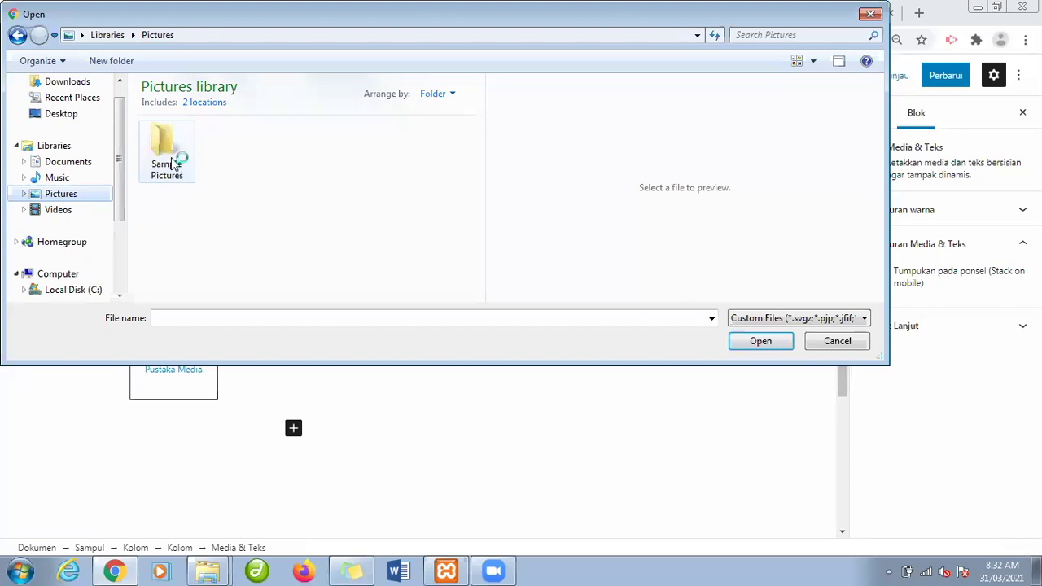
double_click(172, 165)
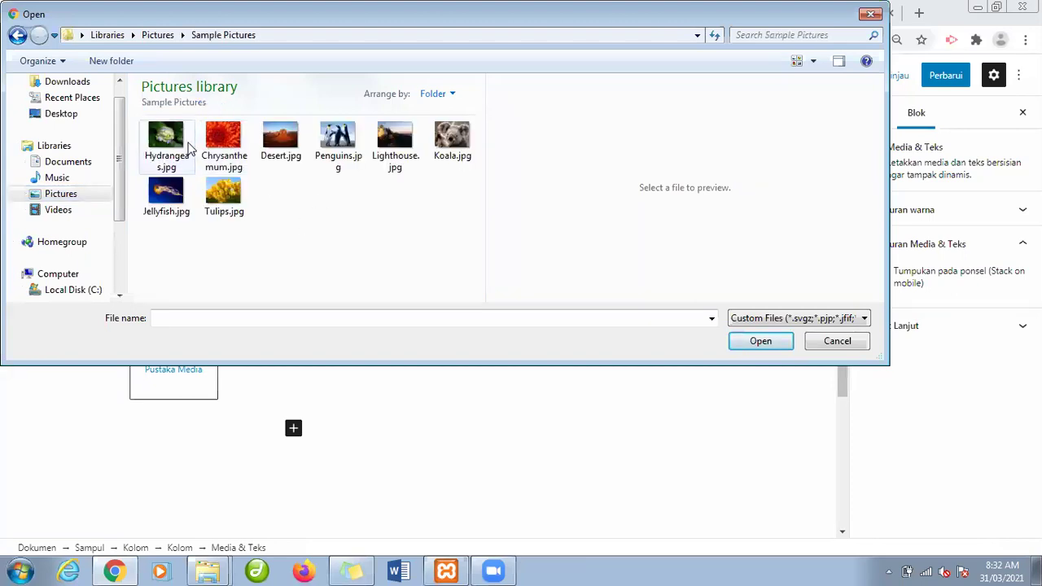
left_click(216, 144)
left_click(755, 340)
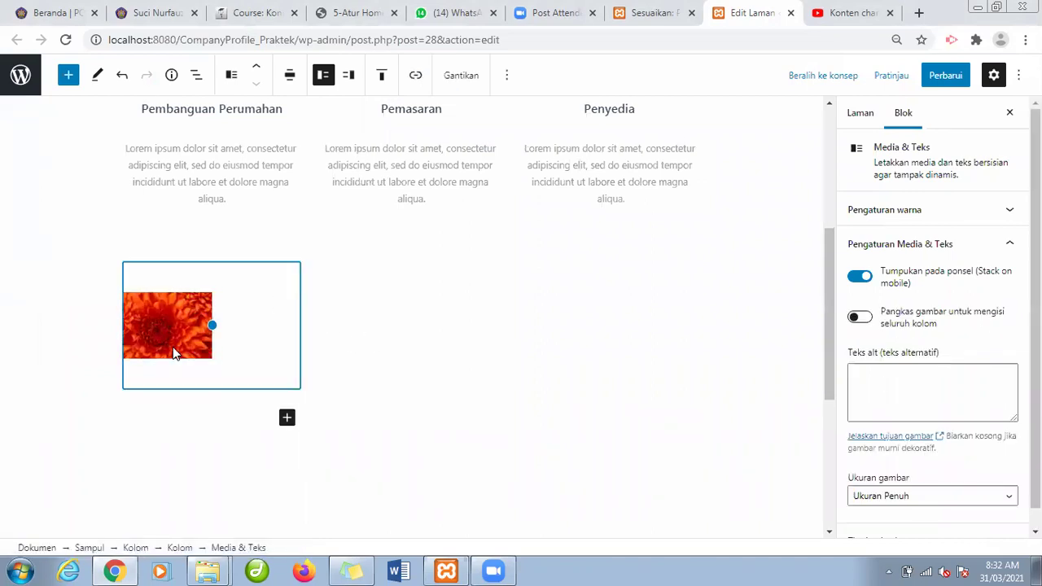
Compare the block settings of the Chrysanthemum picture with those of the text area beside it.
left_click(244, 330)
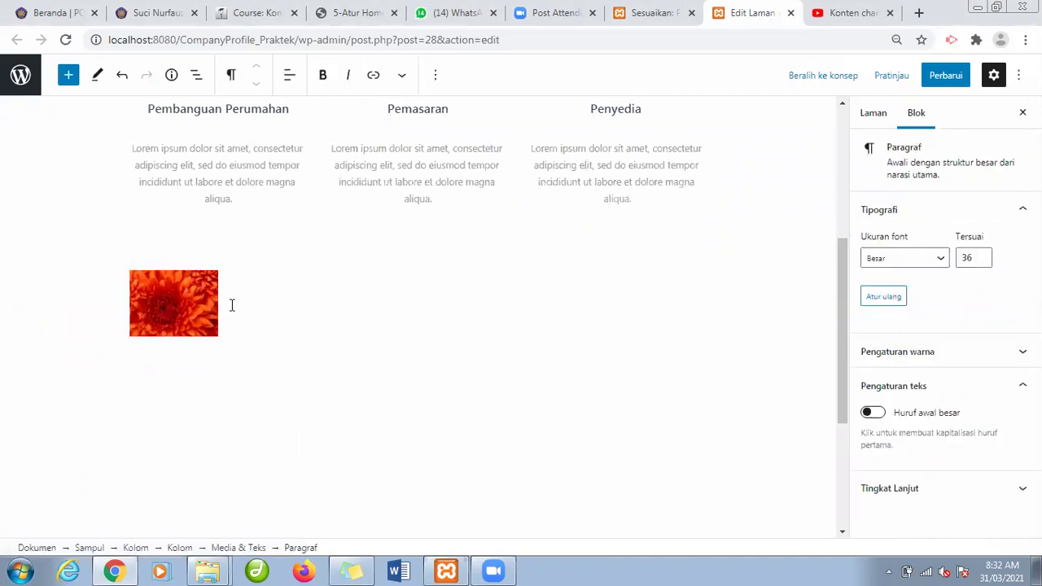
left_click(210, 311)
left_click(244, 325)
left_click(203, 304)
left_click(250, 306)
left_click(214, 339)
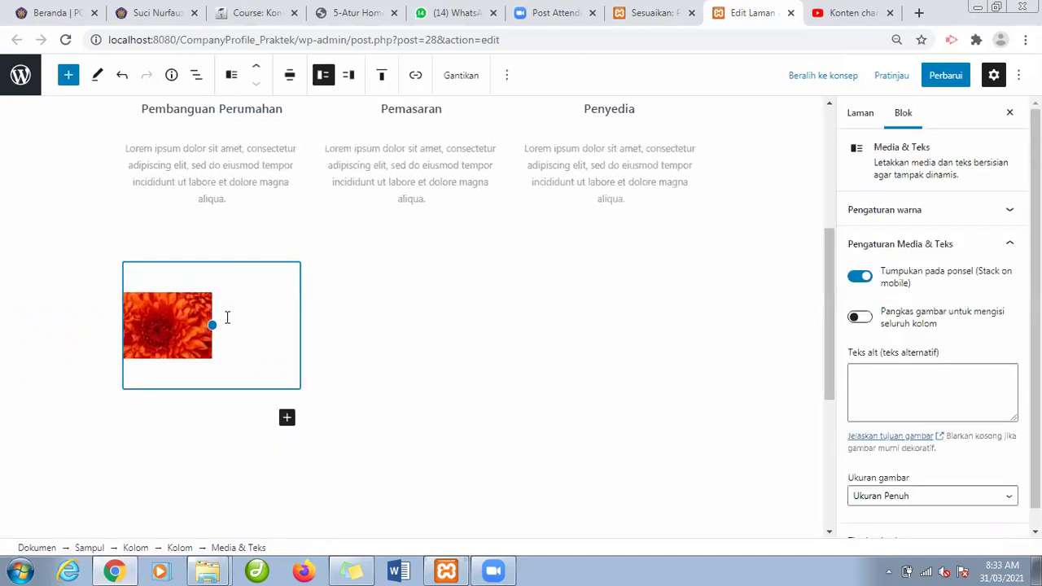
left_click(243, 313)
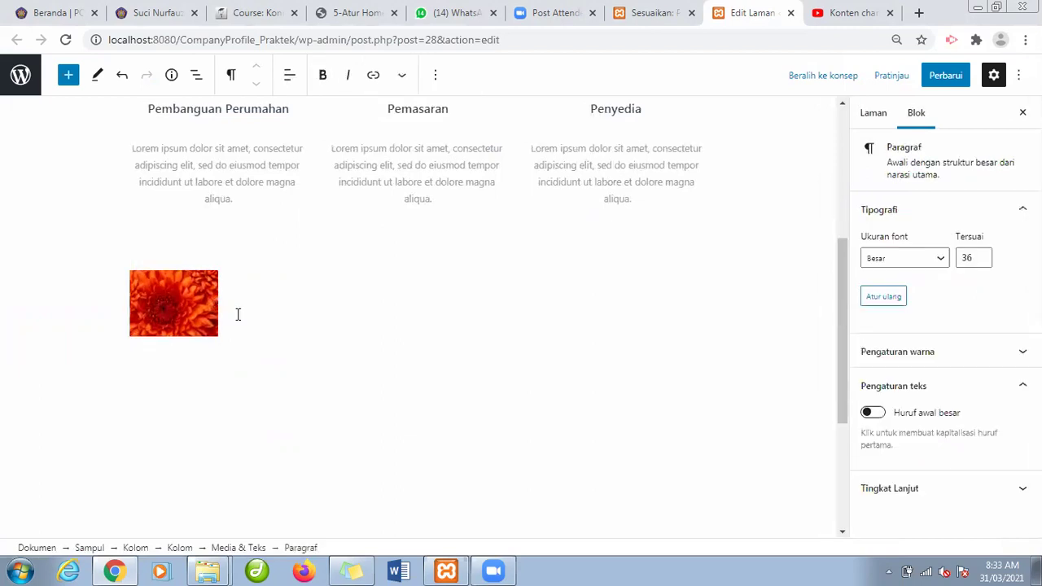
left_click(196, 304)
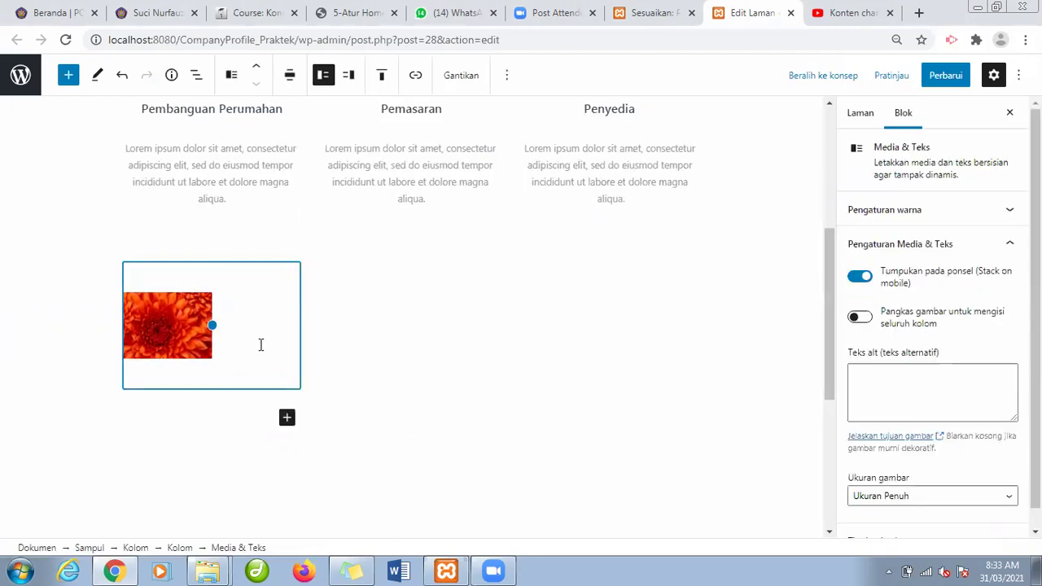
left_click(261, 345)
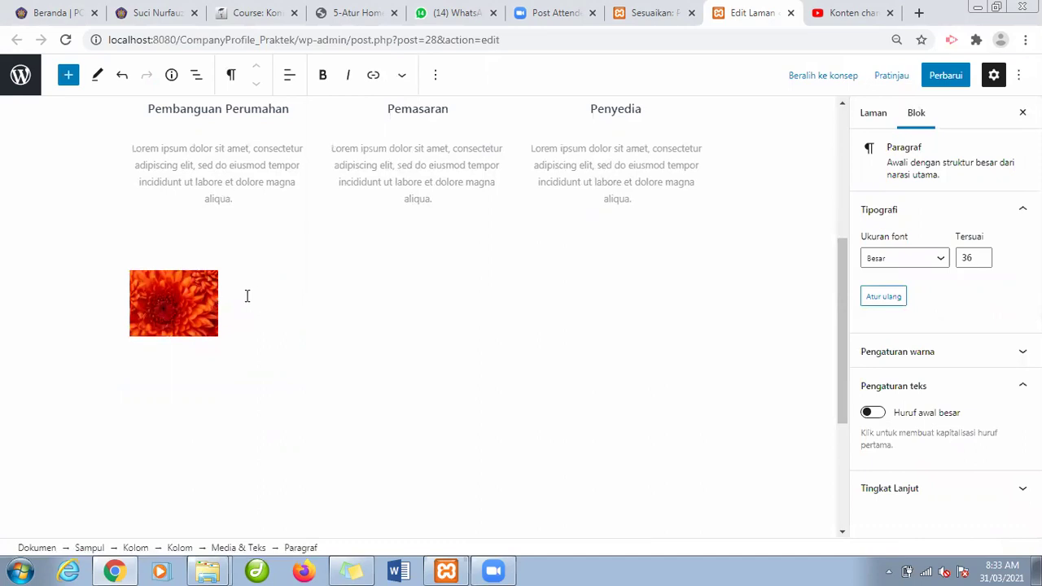
Narrow the Chrysanthemum picture within its Media & Teks block to about a third of the column width.
left_click(174, 299)
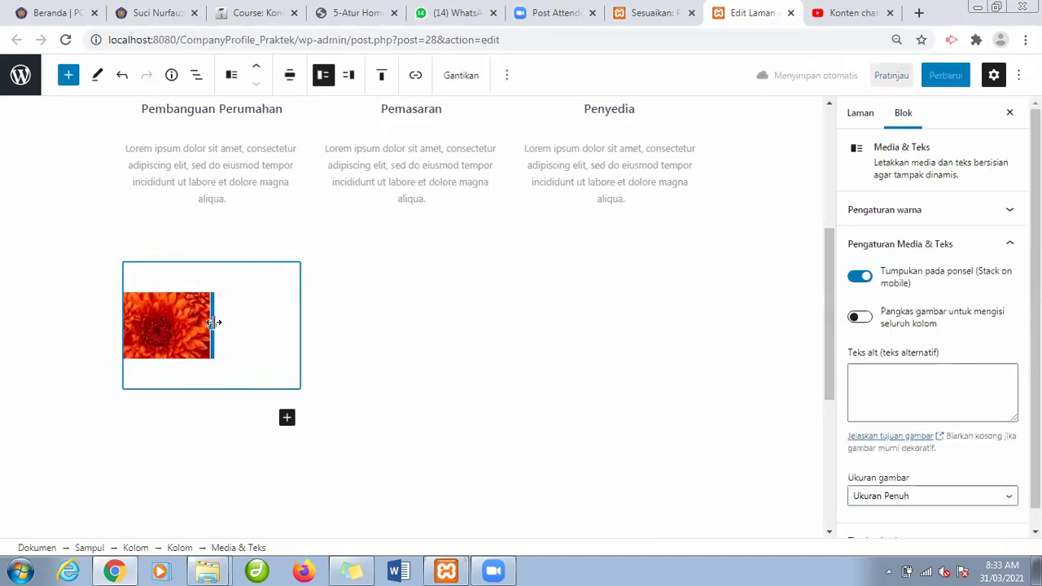
left_click_drag(213, 322, 181, 304)
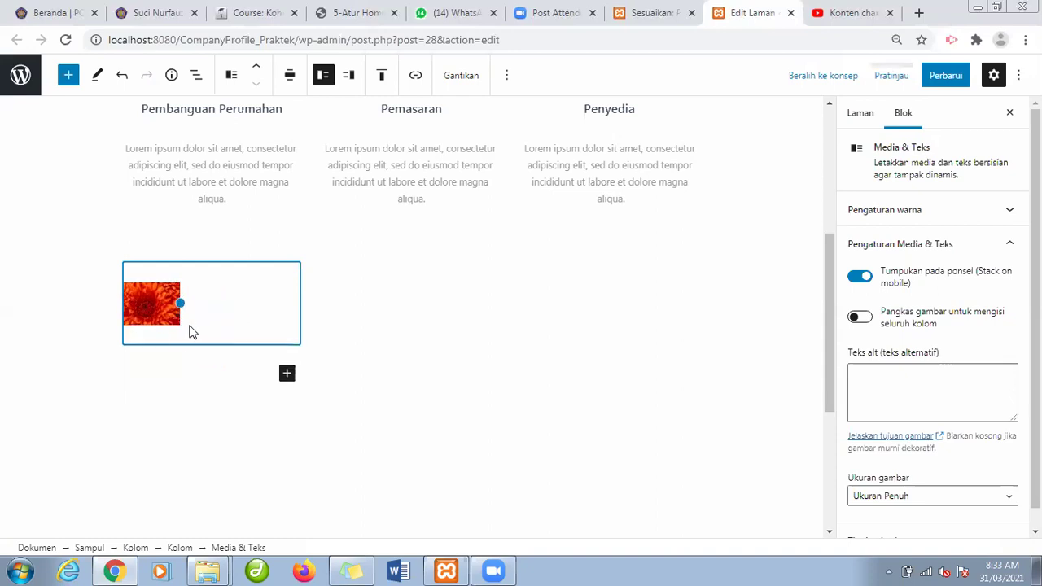
left_click(191, 327)
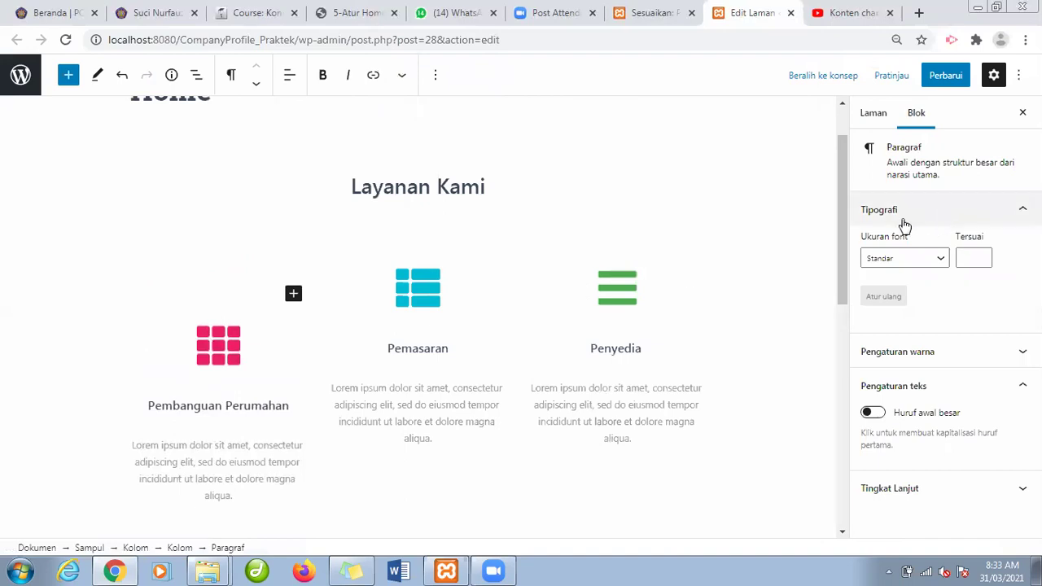
Try adding a Paragraf block in the text area beside the Chrysanthemum picture.
left_click_drag(841, 220, 867, 324)
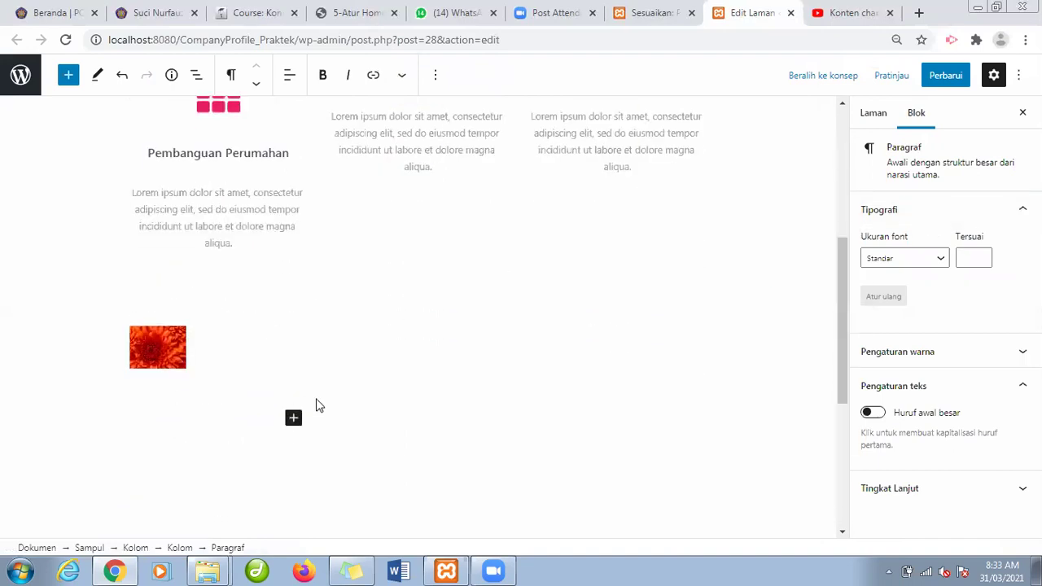
left_click(293, 418)
left_click(324, 260)
left_click(257, 366)
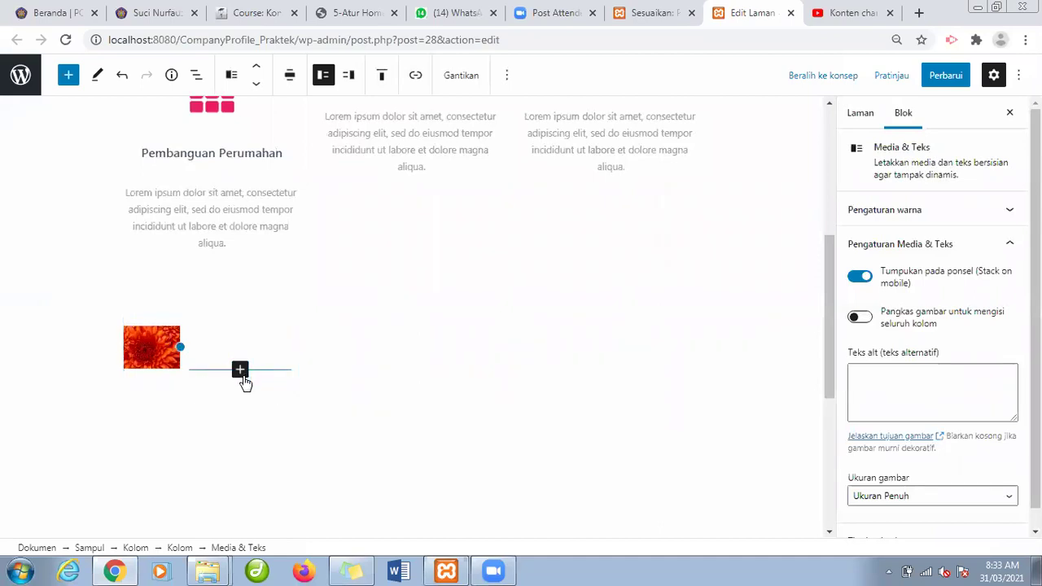
left_click(240, 371)
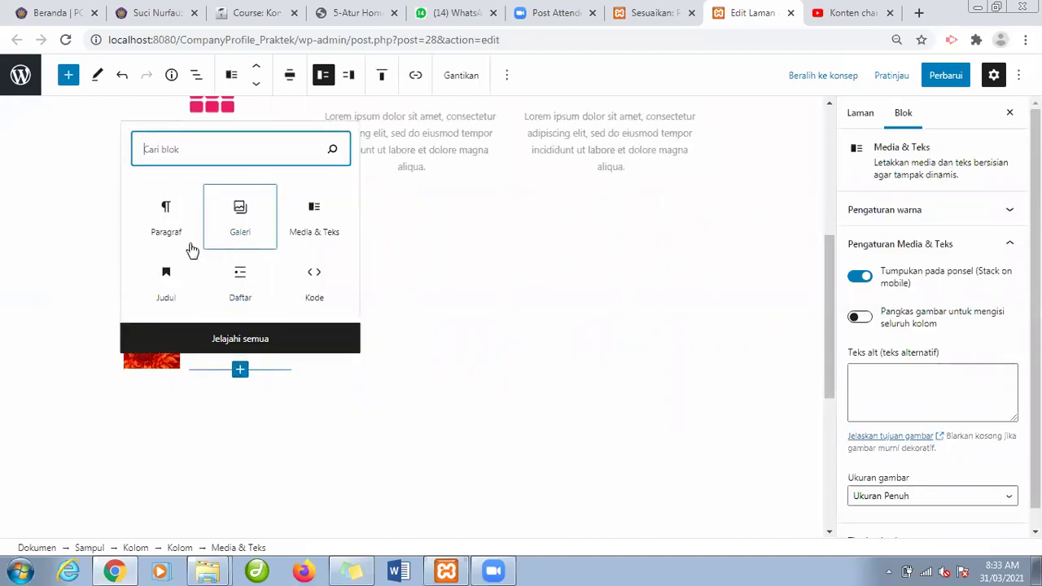
left_click(167, 218)
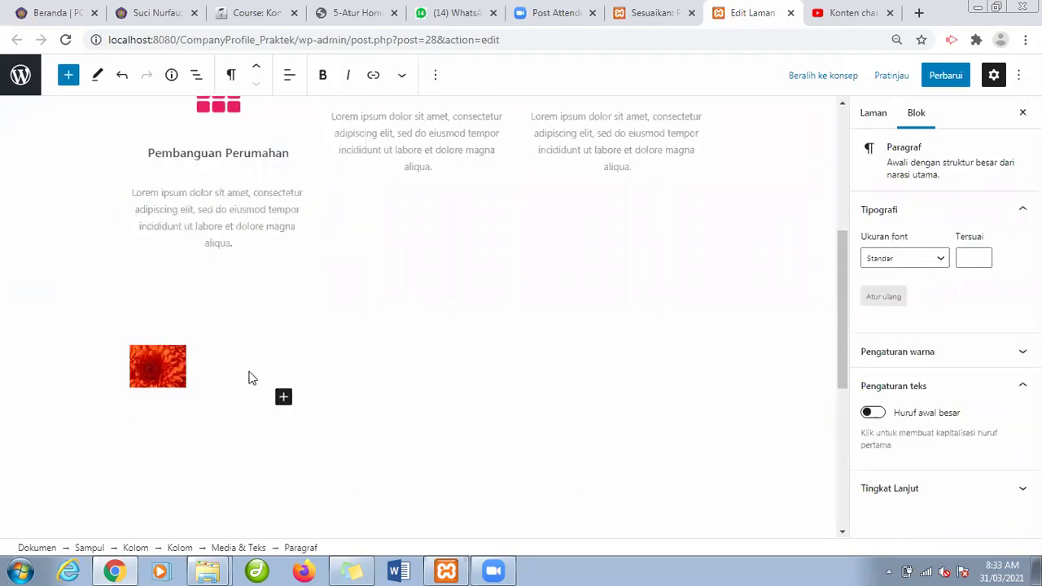
Insert a second Media & Teks block directly below the Chrysanthemum picture.
scroll(251, 377, "down", 2)
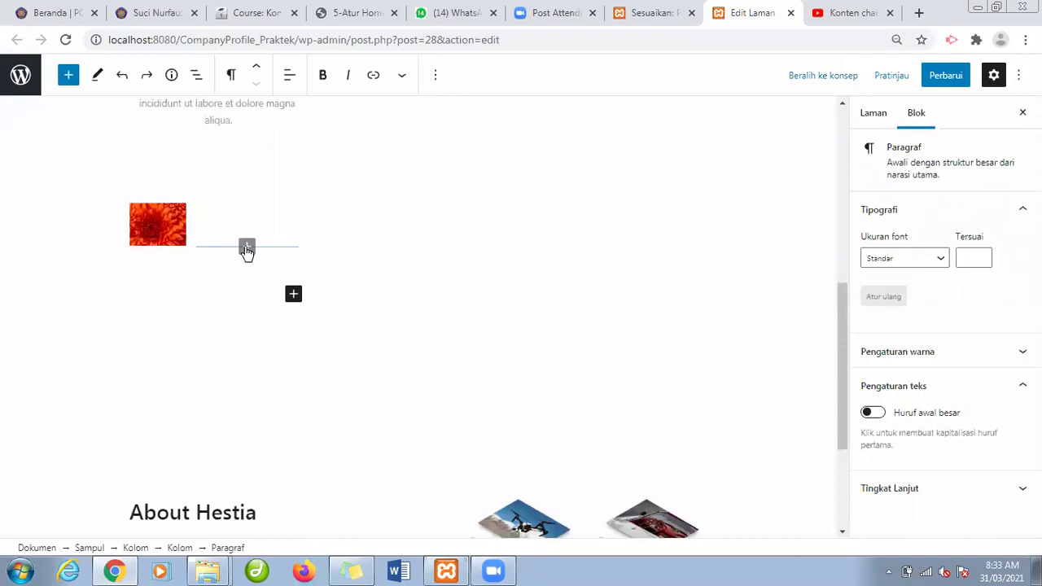
left_click(247, 245)
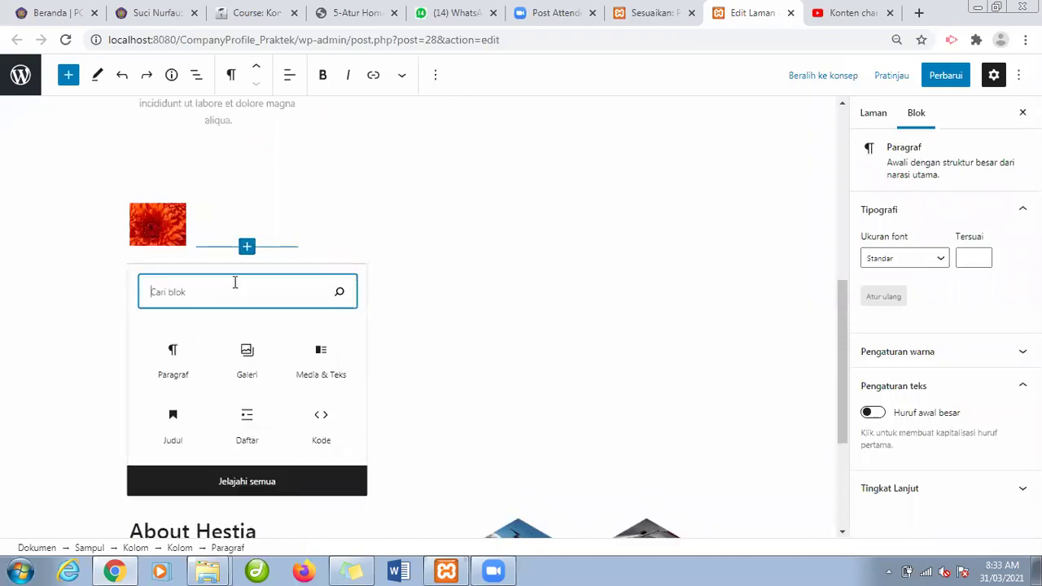
left_click(313, 356)
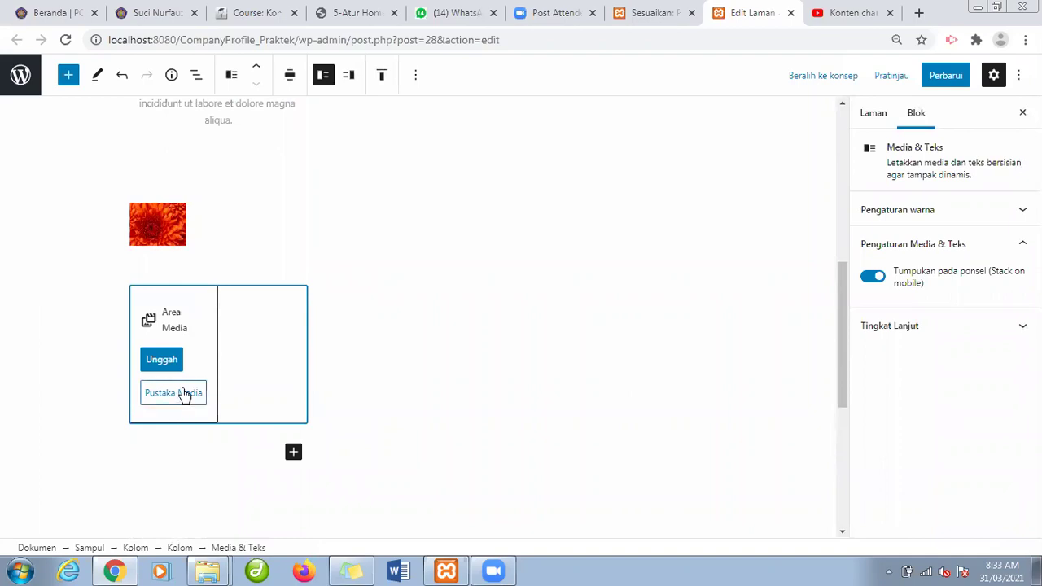
Enter "Pe" in the text area beside the second block's empty media area, select it, and open the page settings.
left_click(244, 326)
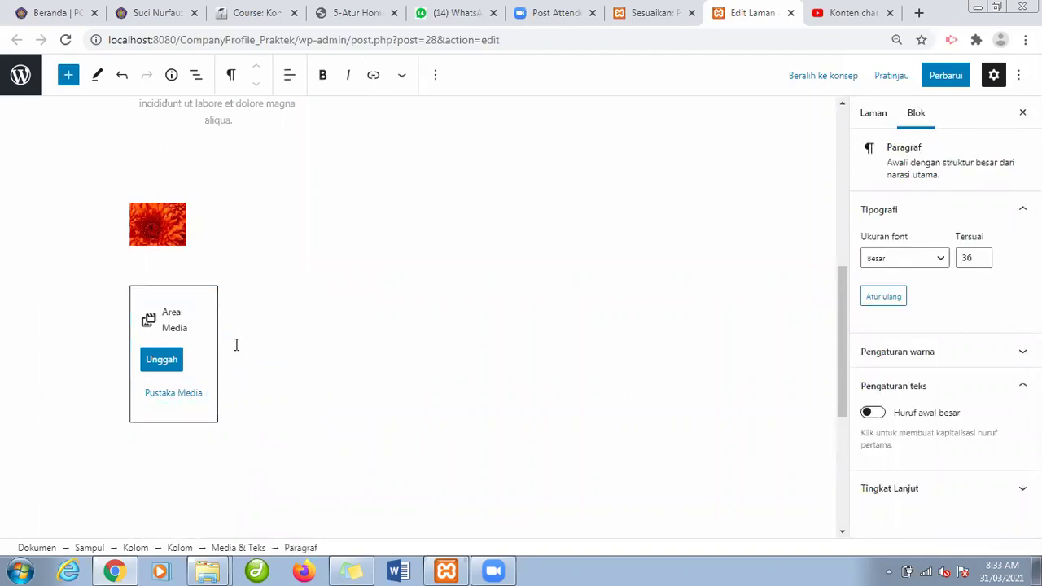
left_click(189, 300)
left_click(237, 367)
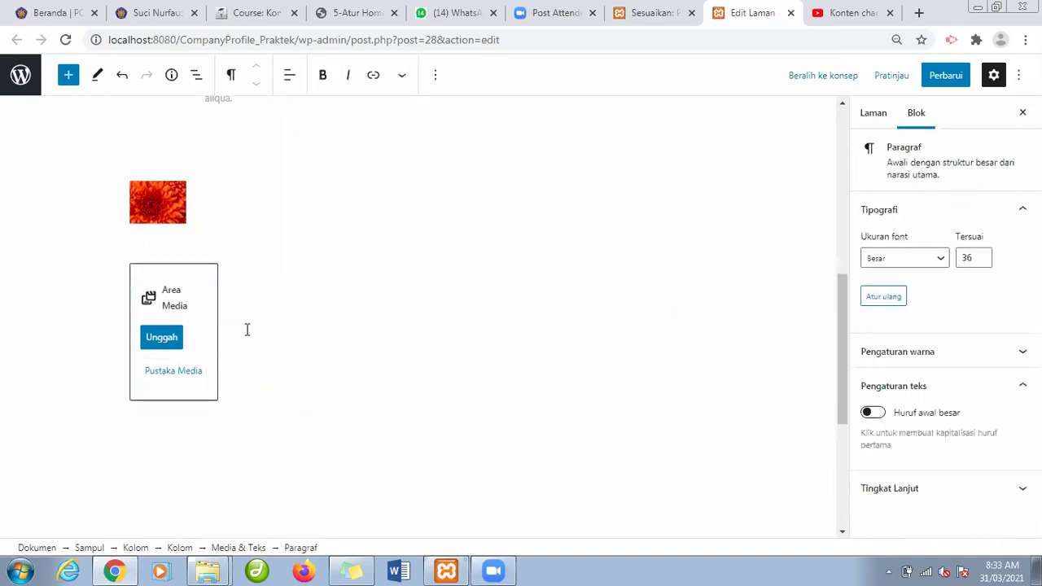
left_click(210, 315)
left_click_drag(246, 334, 263, 335)
key("BackSpace")
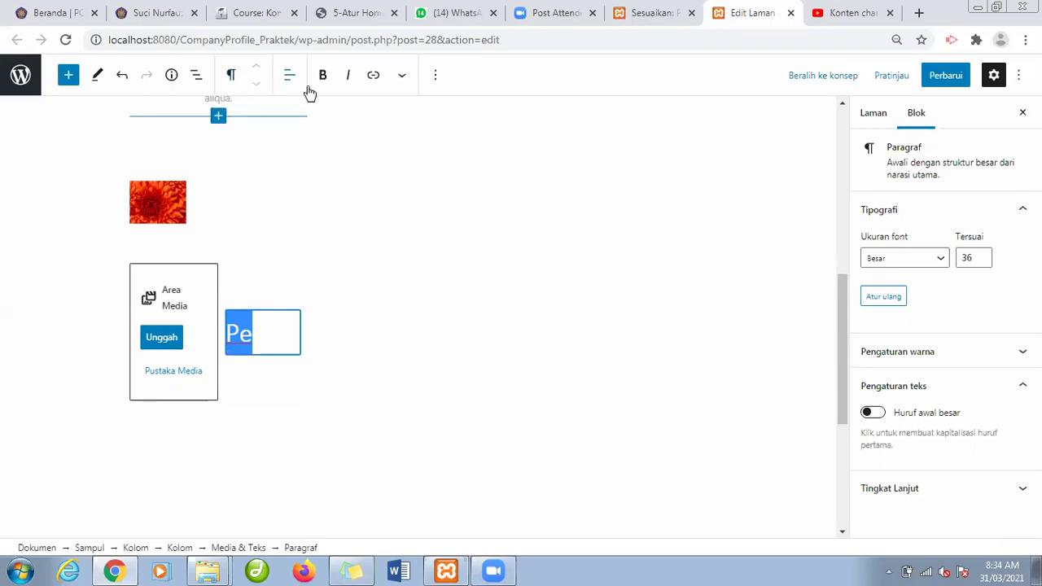
left_click(874, 114)
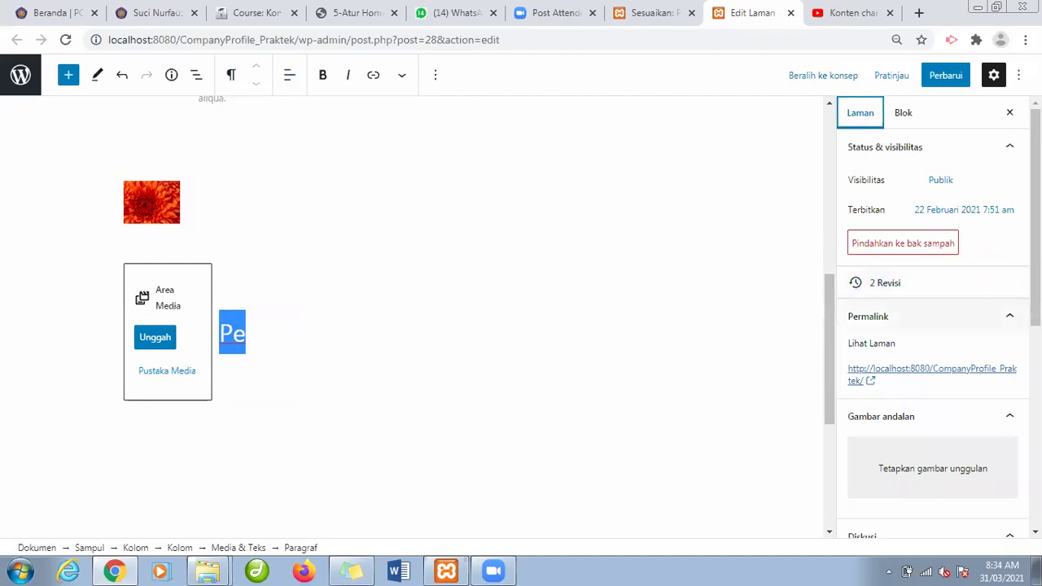
Try to apply Warna teks to the selected "Pe" beside the second Media & Teks block's empty media area.
scroll(1035, 244, "down", 3)
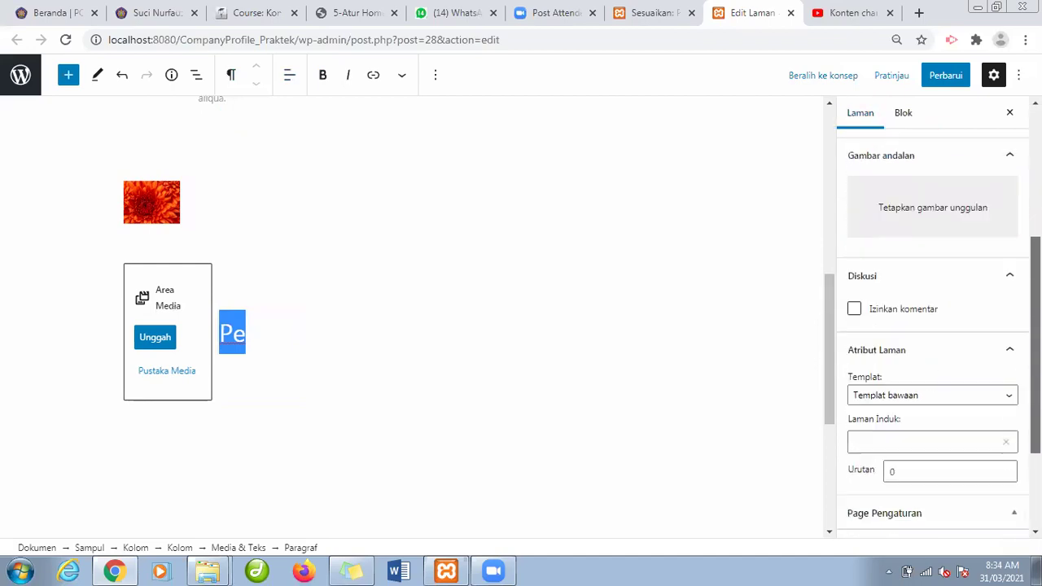
scroll(976, 323, "down", 2)
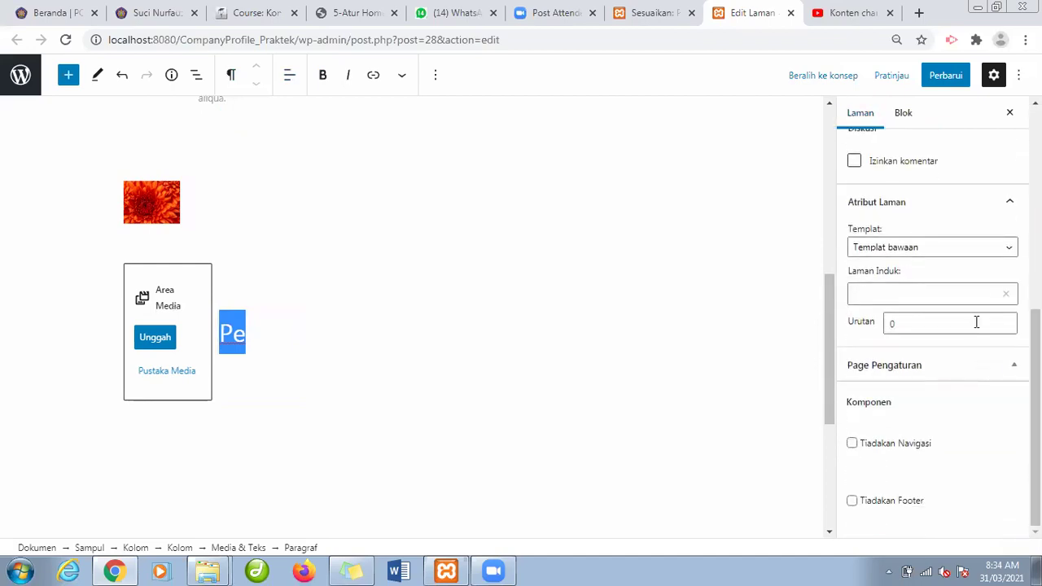
left_click(402, 76)
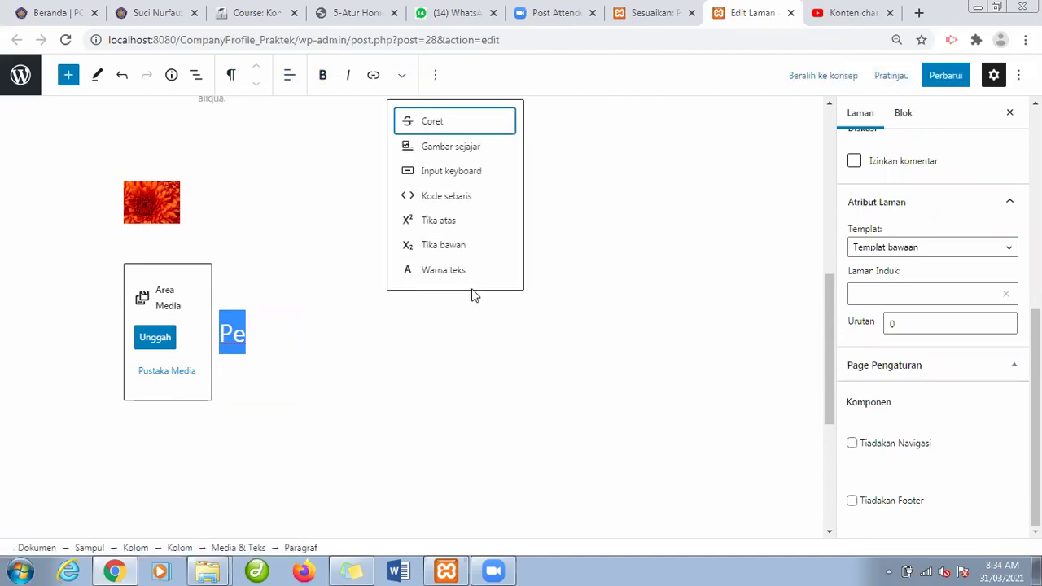
left_click(455, 272)
left_click(207, 378)
left_click(259, 340)
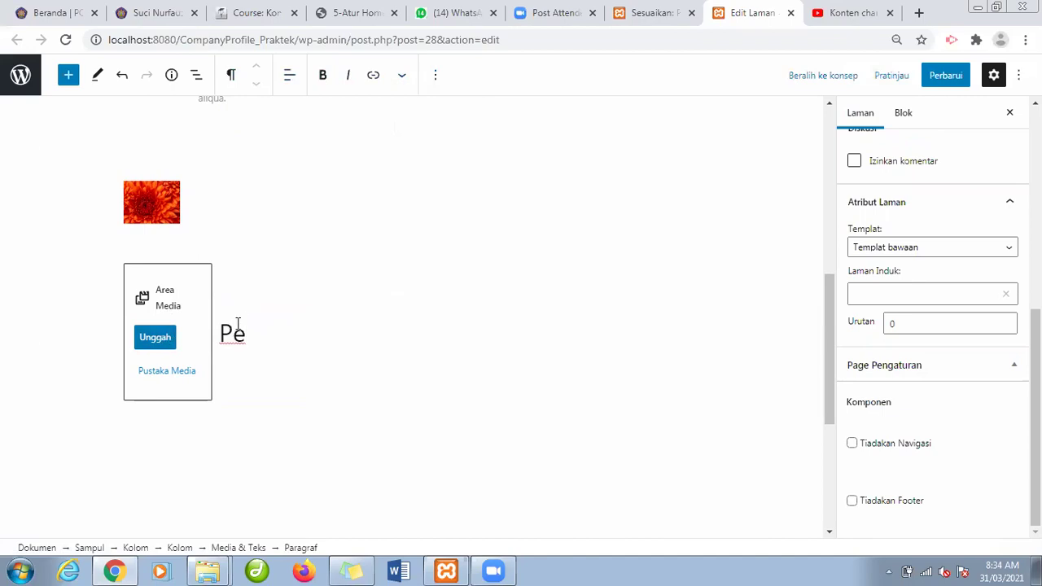
Examine the typography, text colour and background colour settings of the "Pe" paragraph block.
left_click(901, 114)
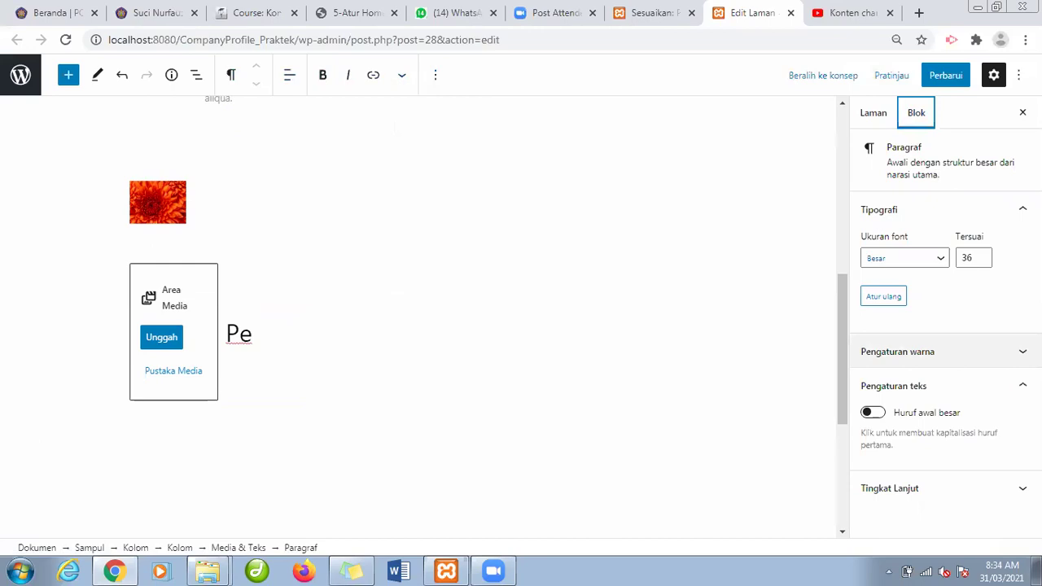
left_click(936, 351)
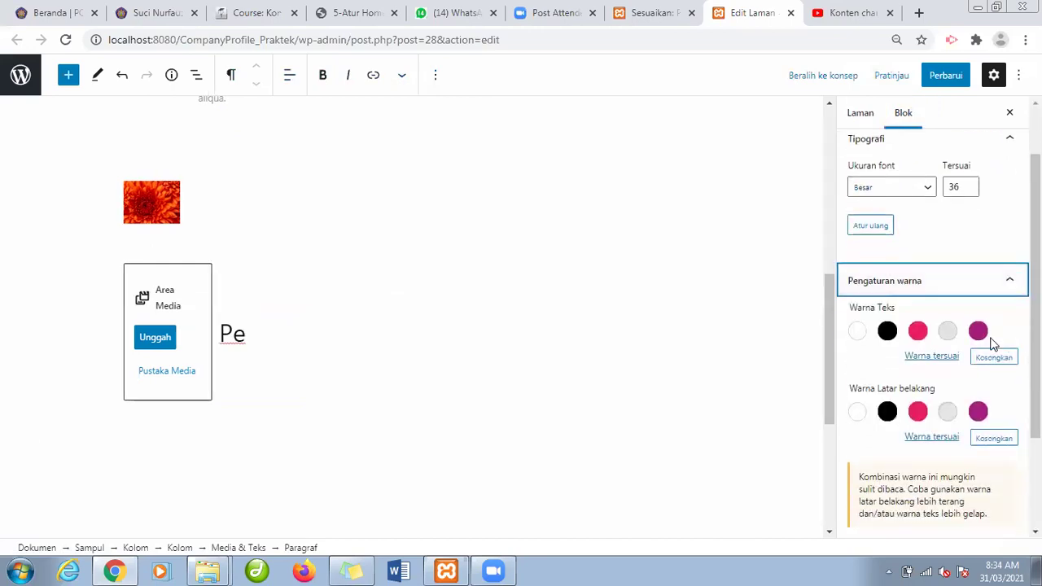
scroll(977, 330, "up", 2)
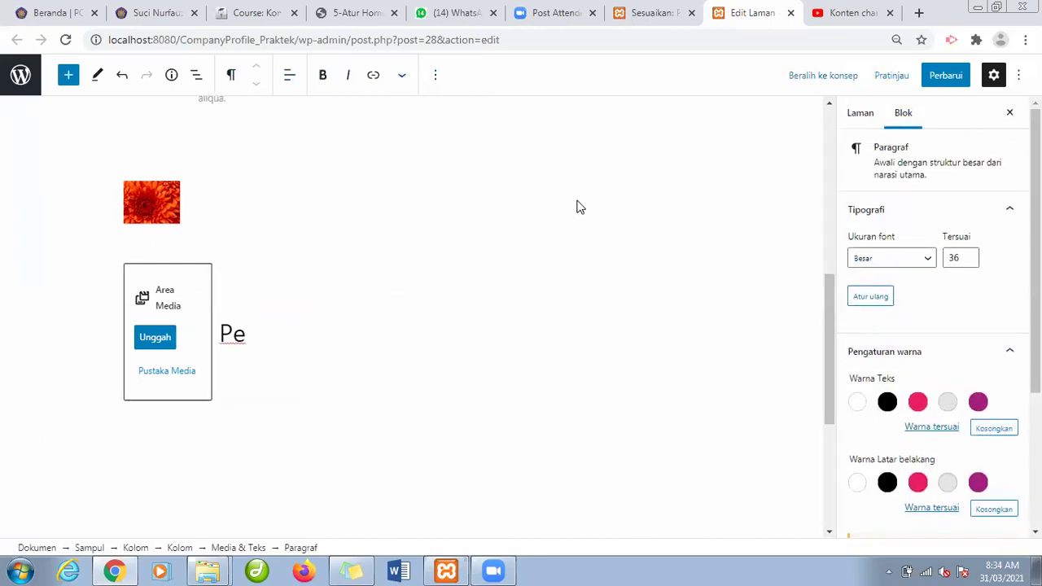
Select and delete the second Media & Teks block, which contains the "Pe" text.
key("ctrl+a")
key("ctrl+a")
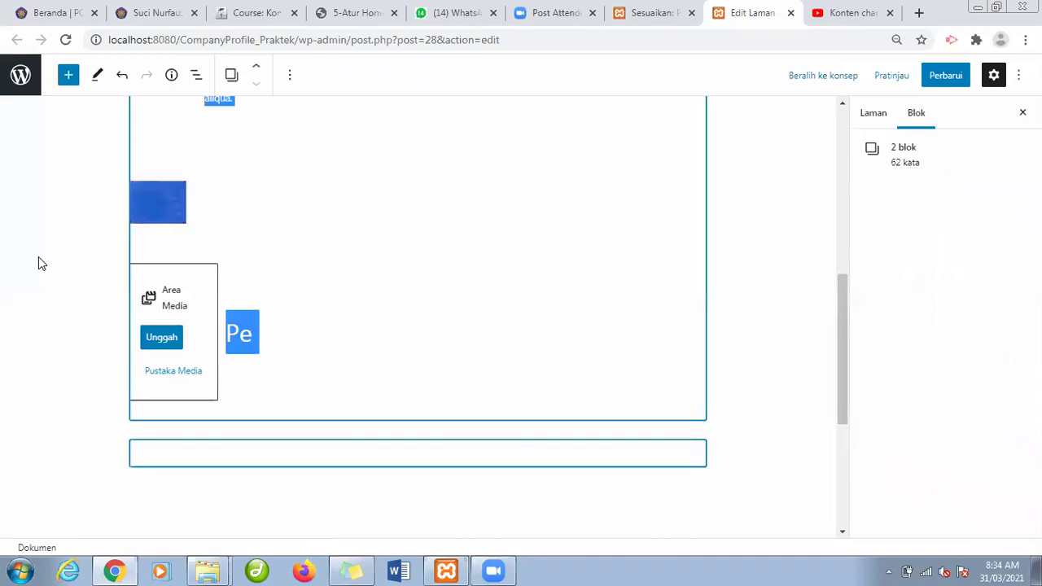
left_click(220, 350)
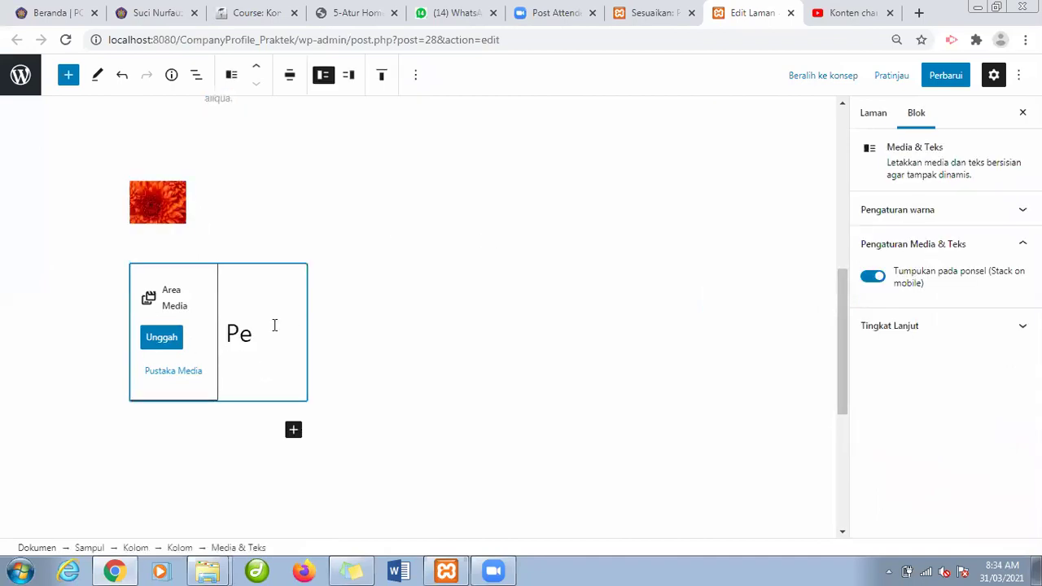
key("Delete")
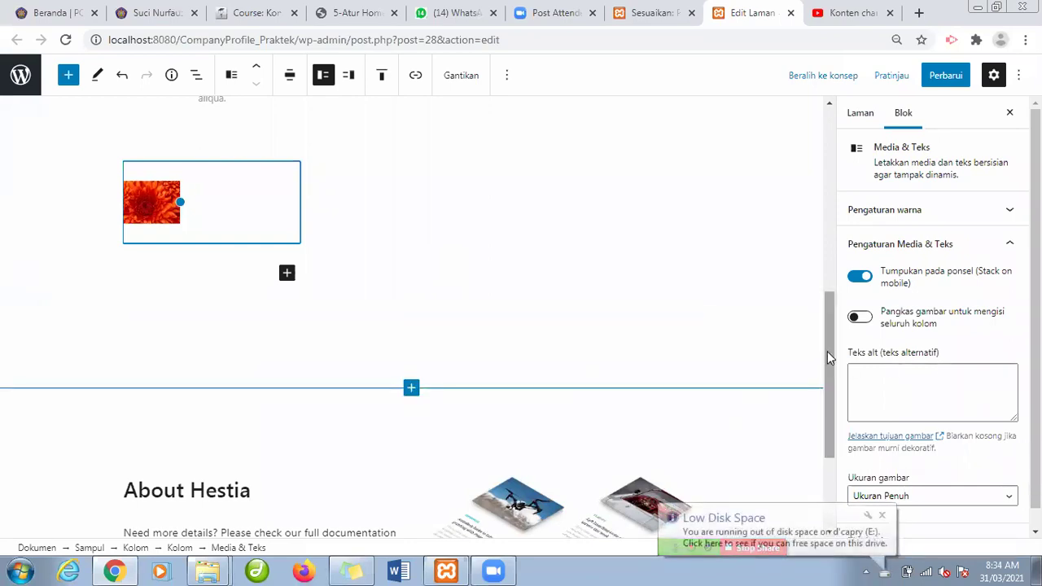
Delete the Media & Teks block with the Chrysanthemum picture below the Pembanguan Perumahan column's text.
left_click_drag(828, 353, 820, 305)
scroll(402, 295, "up", 1)
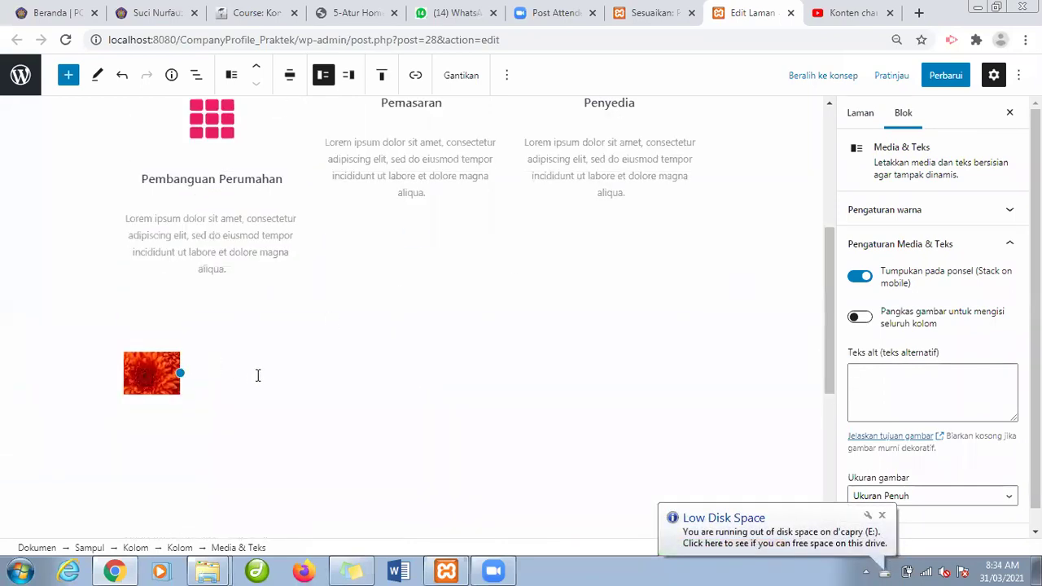
key("Delete")
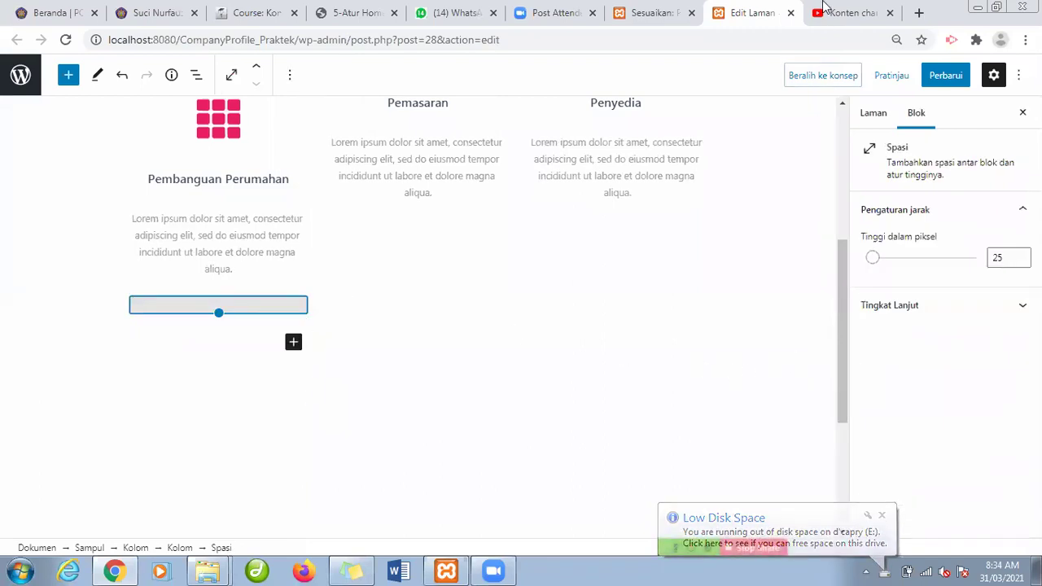
Check the Layanan Kami section in the Customizer preview and return to that section in the page editor.
left_click(651, 11)
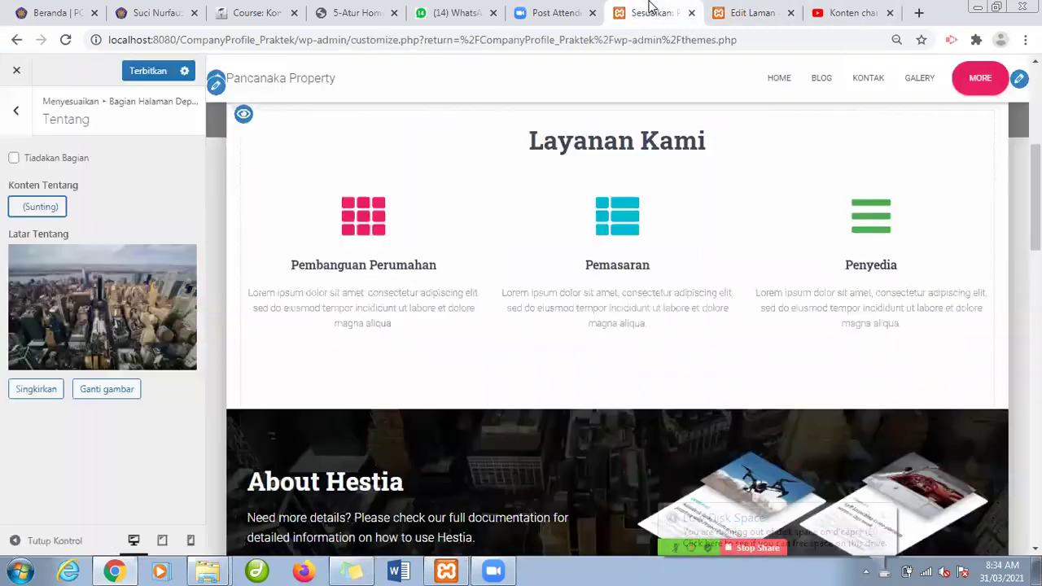
left_click(754, 12)
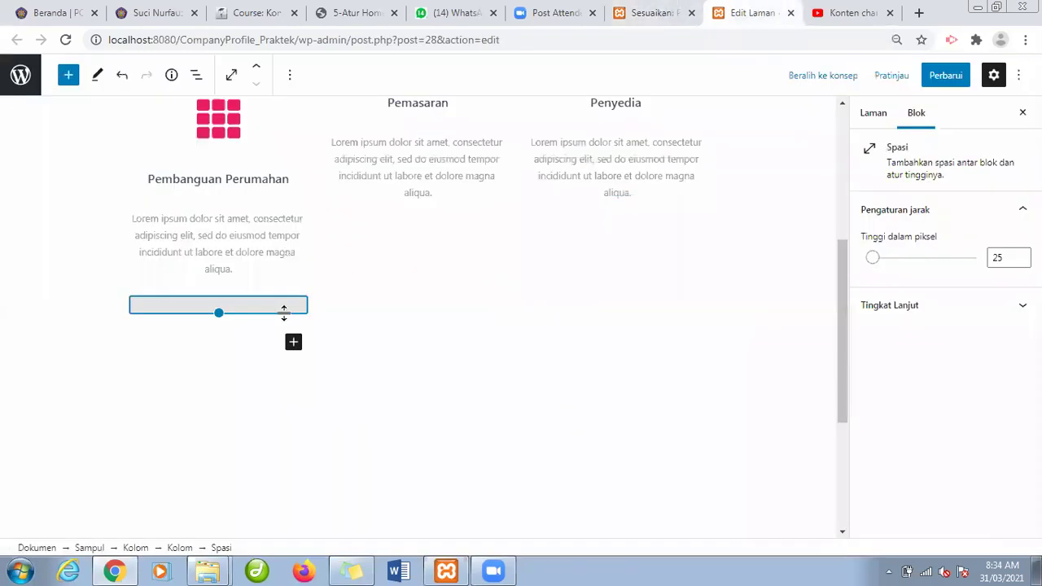
left_click_drag(841, 312, 837, 235)
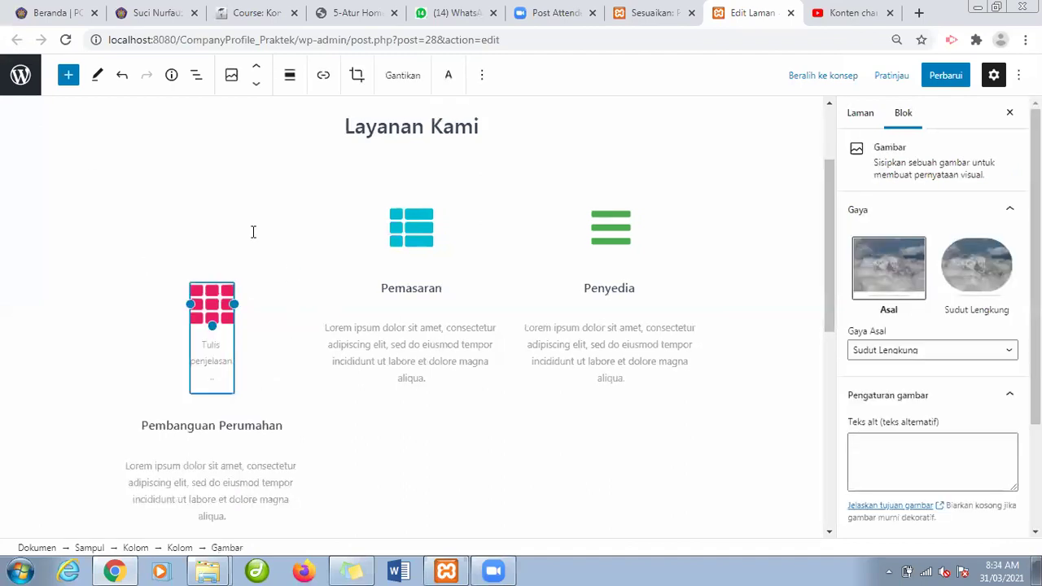
Move the Lorem ipsum paragraph above the Pembanguan Perumahan heading in the first Layanan Kami column.
left_click(221, 333)
left_click(217, 342)
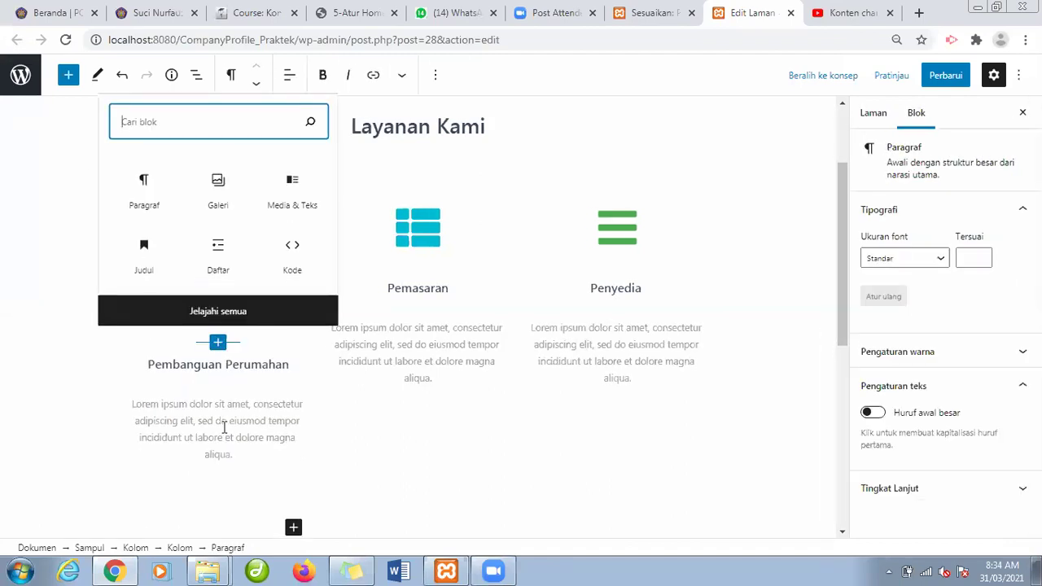
left_click(259, 390)
left_click(226, 307)
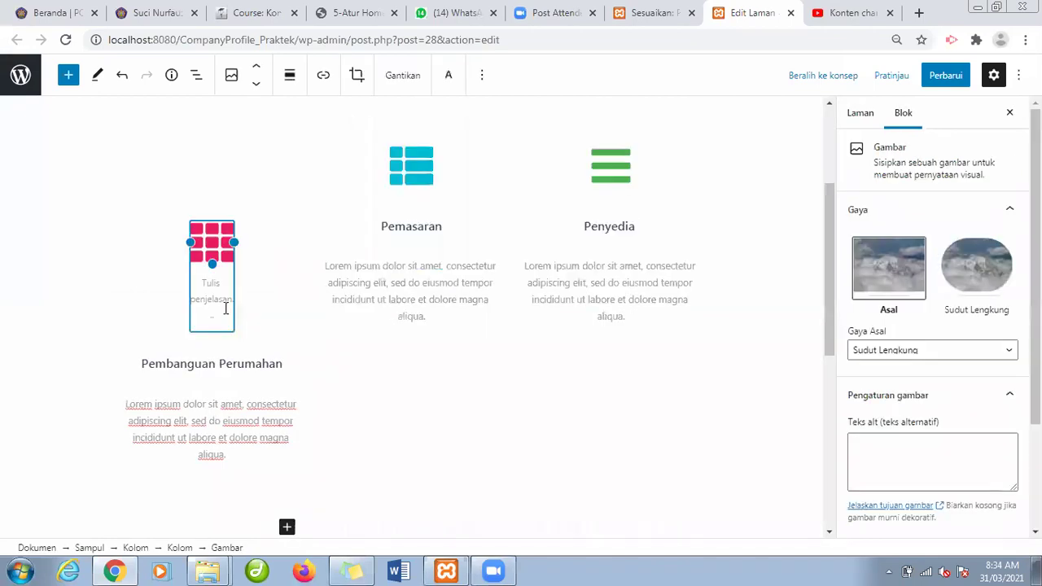
left_click(260, 439)
left_click(256, 66)
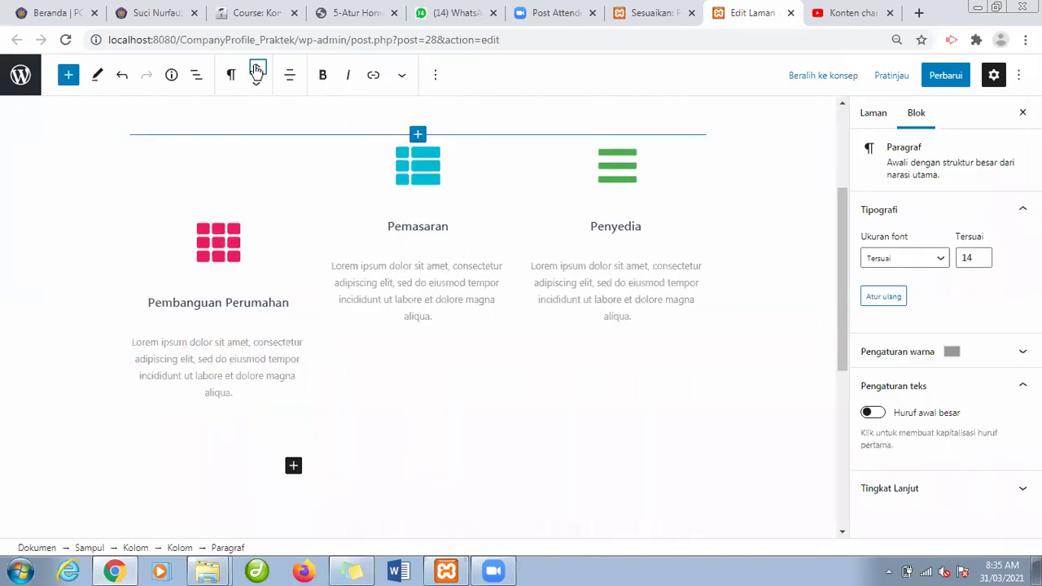
Set the vertical alignment of the first Layanan Kami column to Ratakan ke atas.
left_click(229, 207)
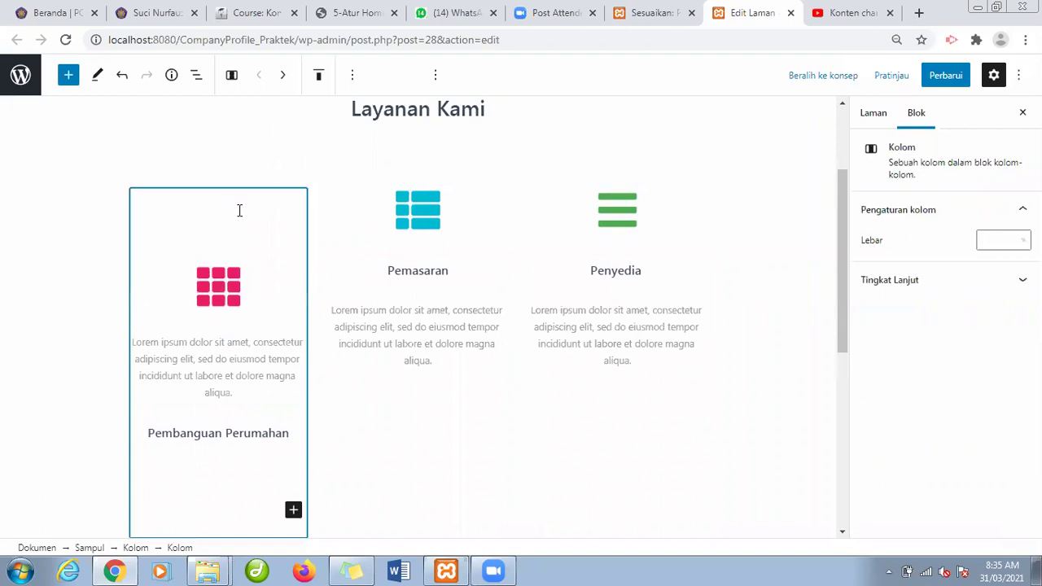
left_click(318, 75)
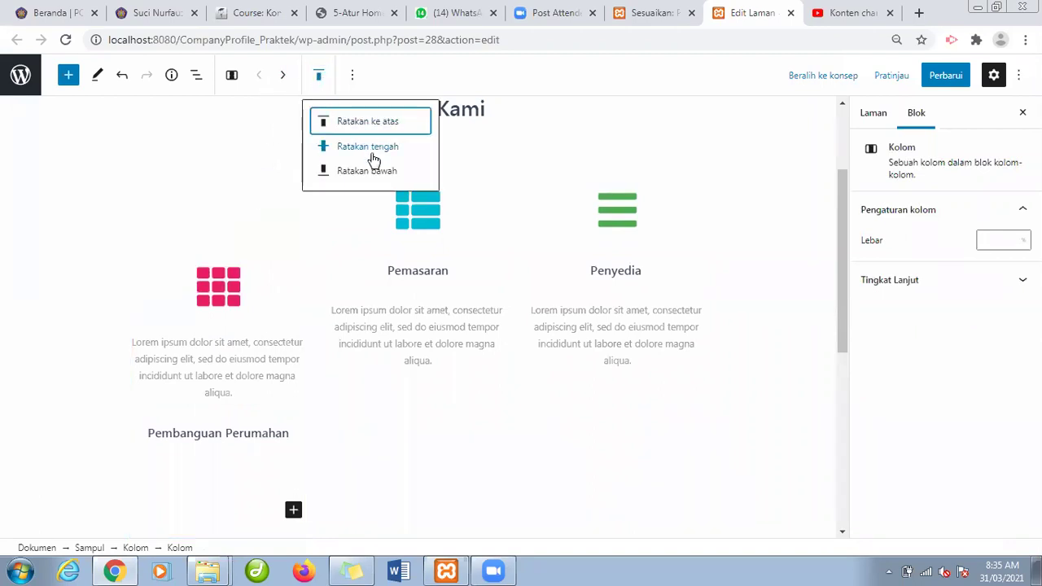
left_click(380, 119)
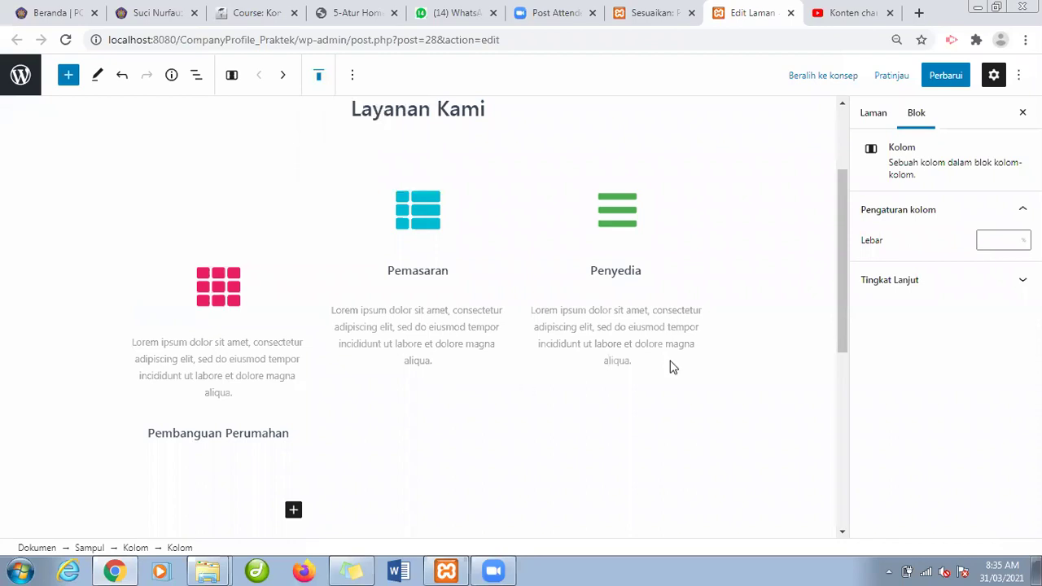
Compare the Layanan Kami columns with the Customizer preview, cancel leaving the page editor, and review the edited columns.
left_click(661, 9)
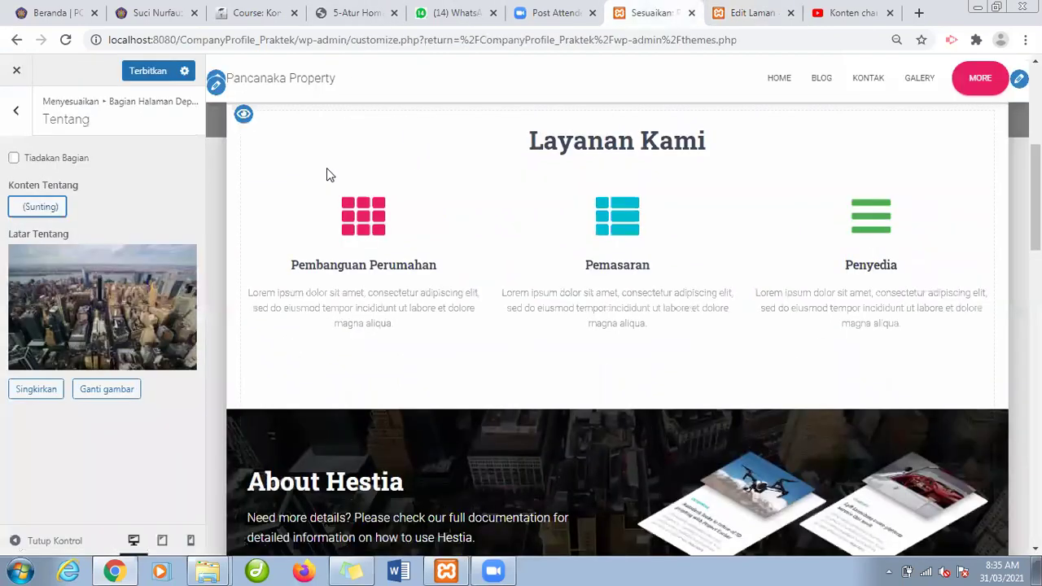
left_click(753, 12)
left_click(33, 73)
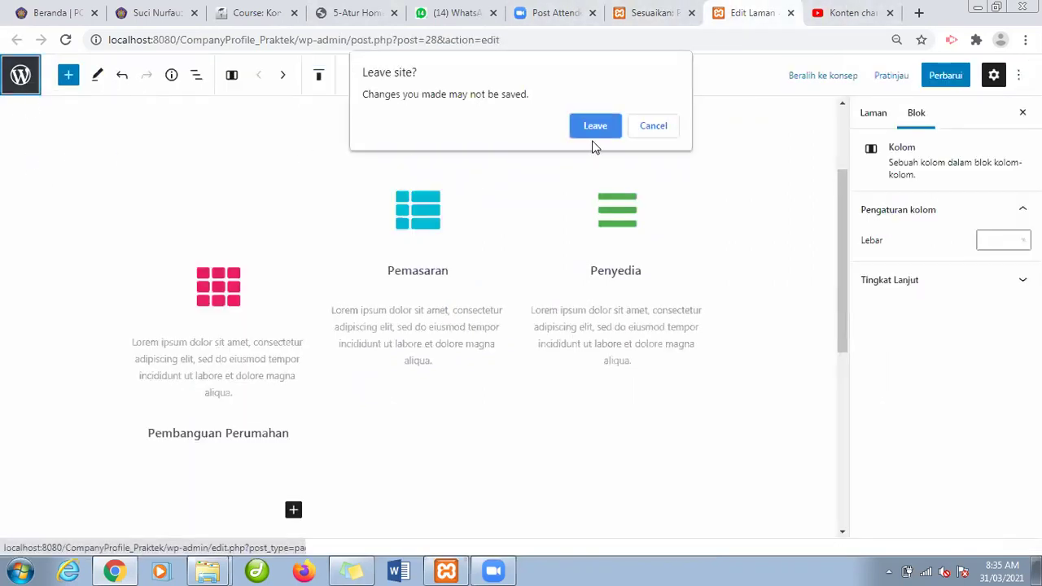
left_click(664, 127)
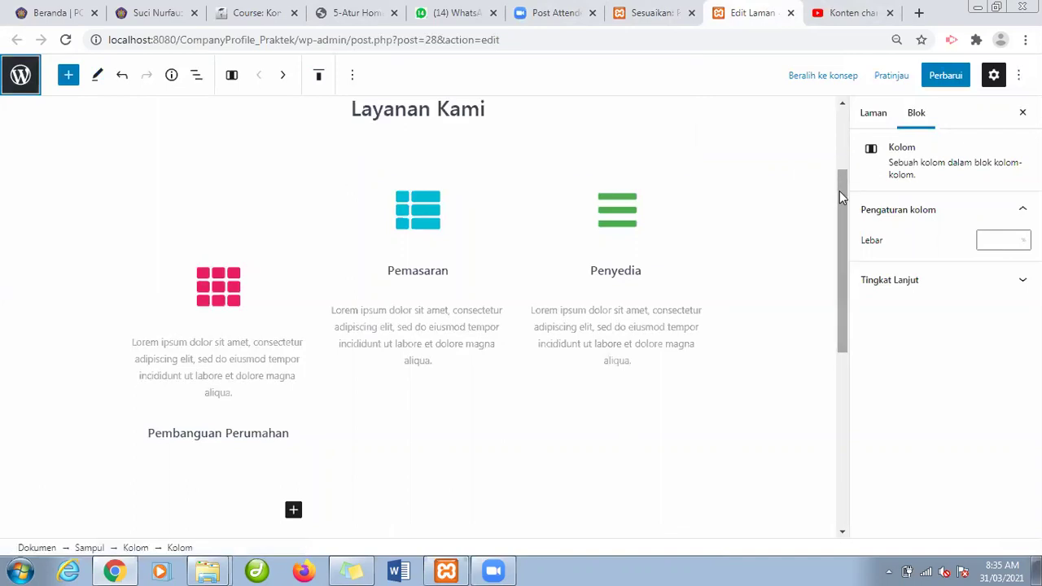
scroll(681, 160, "down", 2)
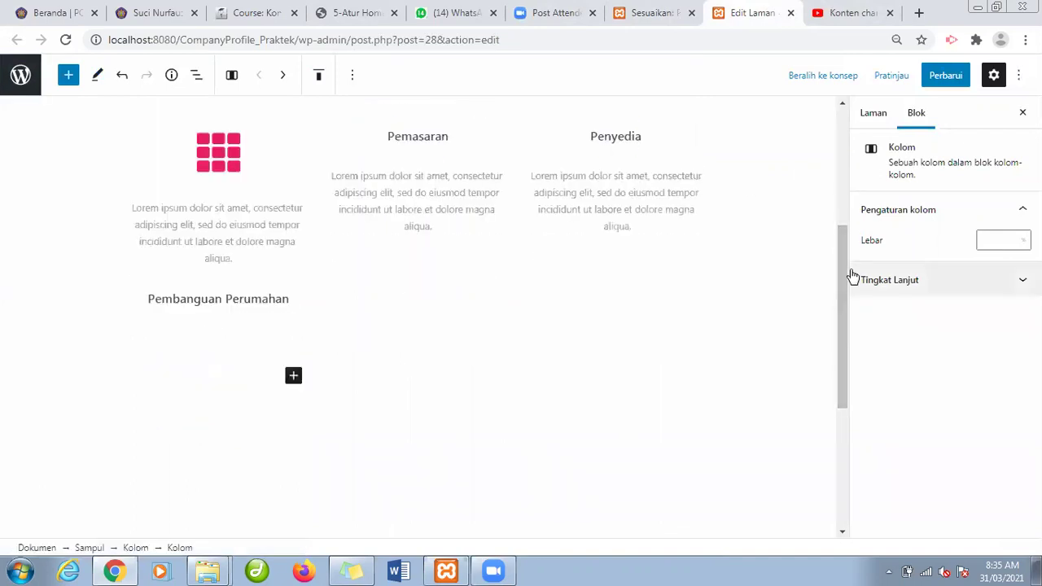
scroll(845, 200, "up", 1)
scroll(845, 200, "up", 3)
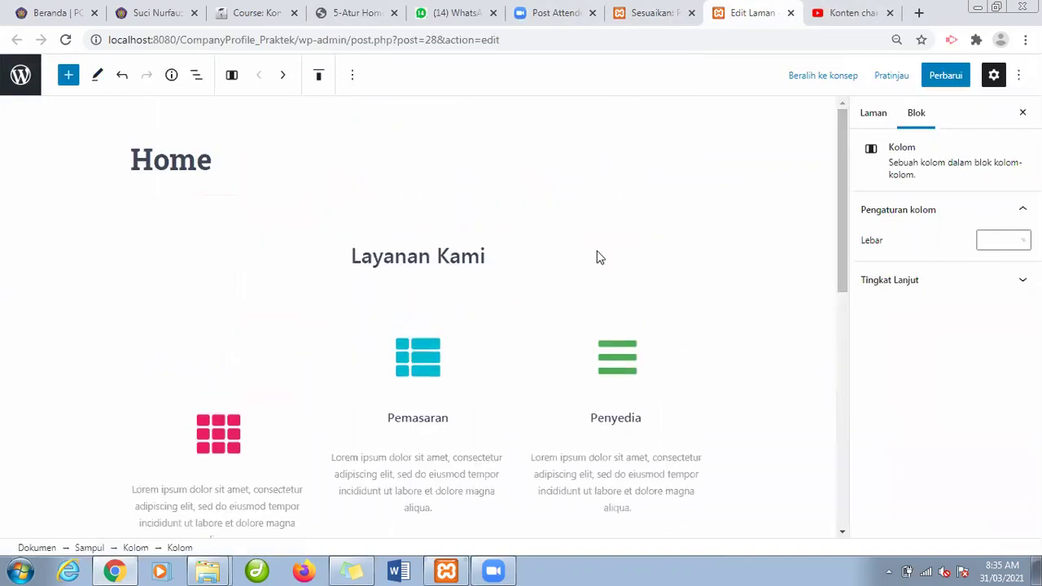
Try moving the Penyedia icon below its heading, and move it back above the heading.
left_click(627, 354)
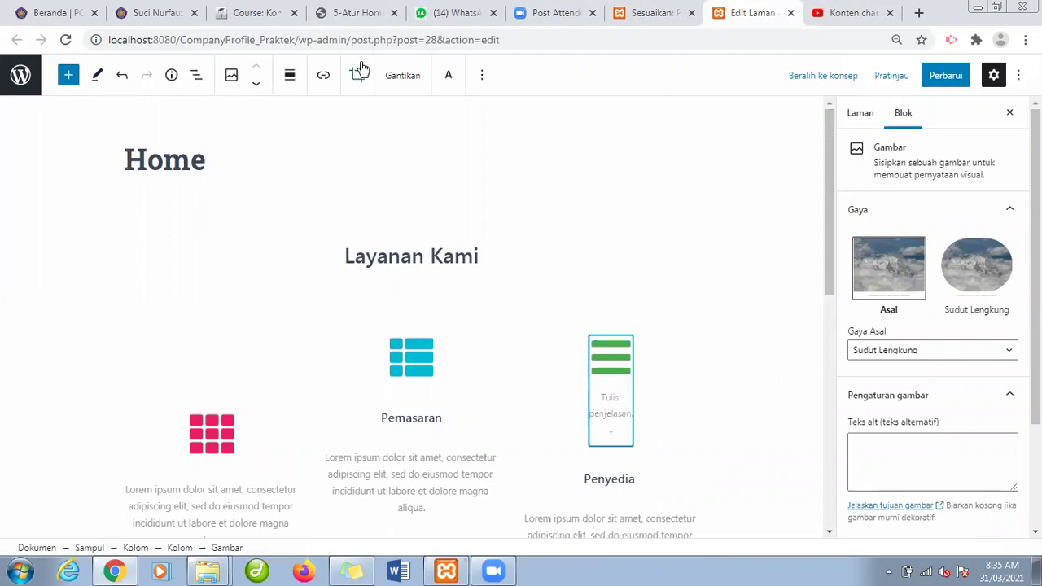
left_click(287, 82)
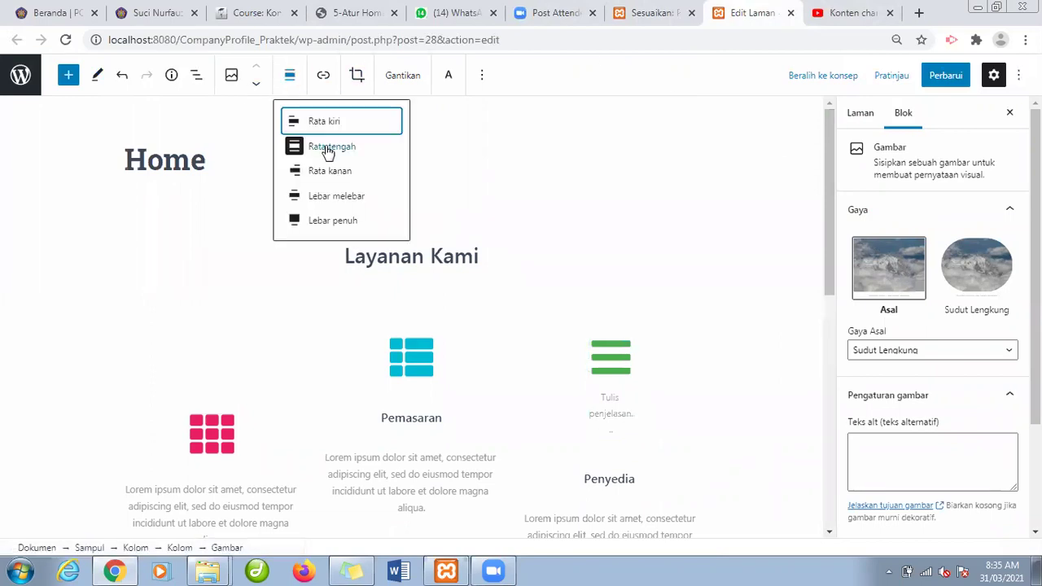
left_click(258, 85)
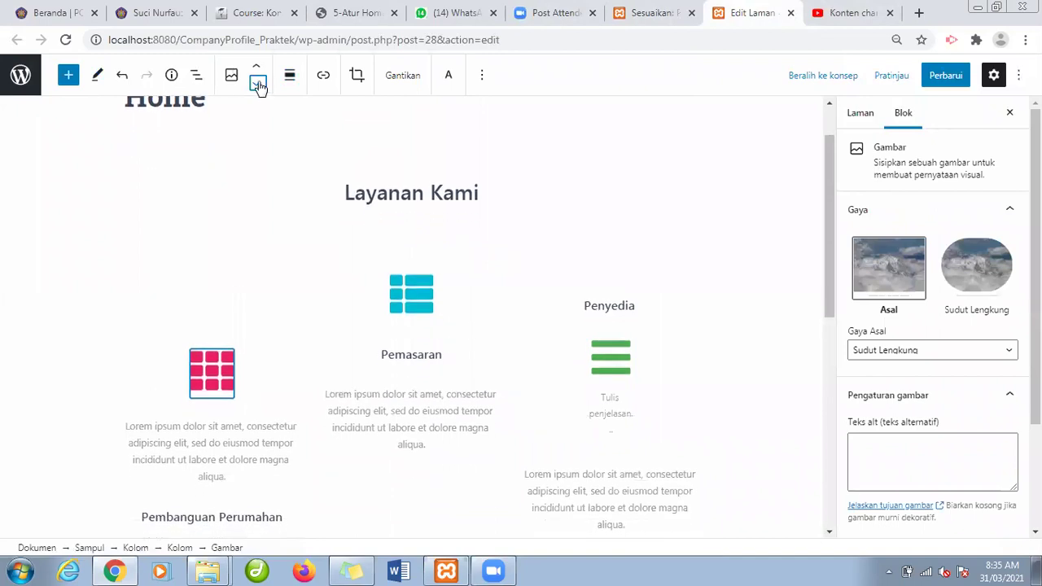
left_click(257, 69)
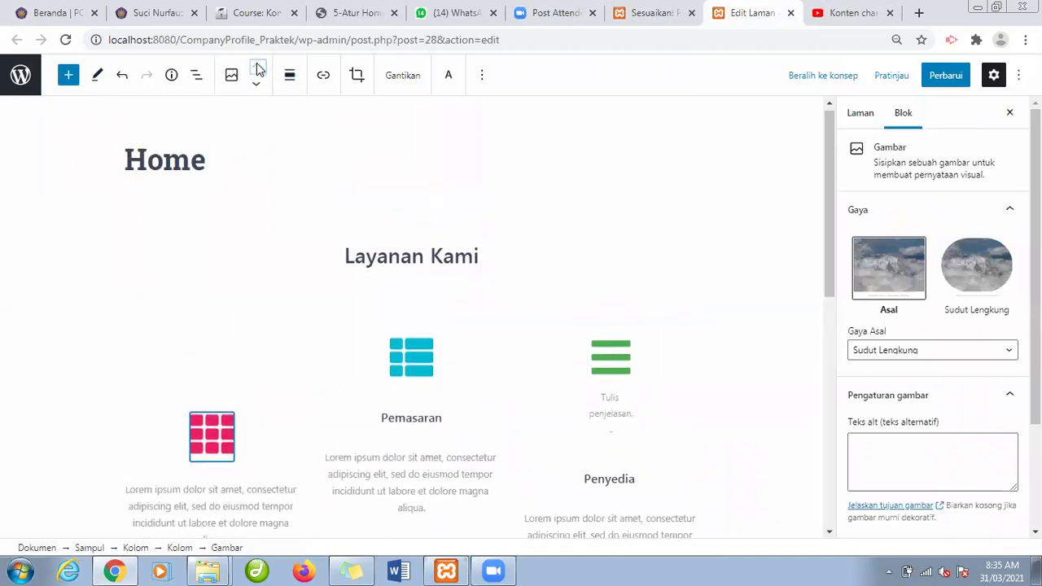
left_click(212, 431)
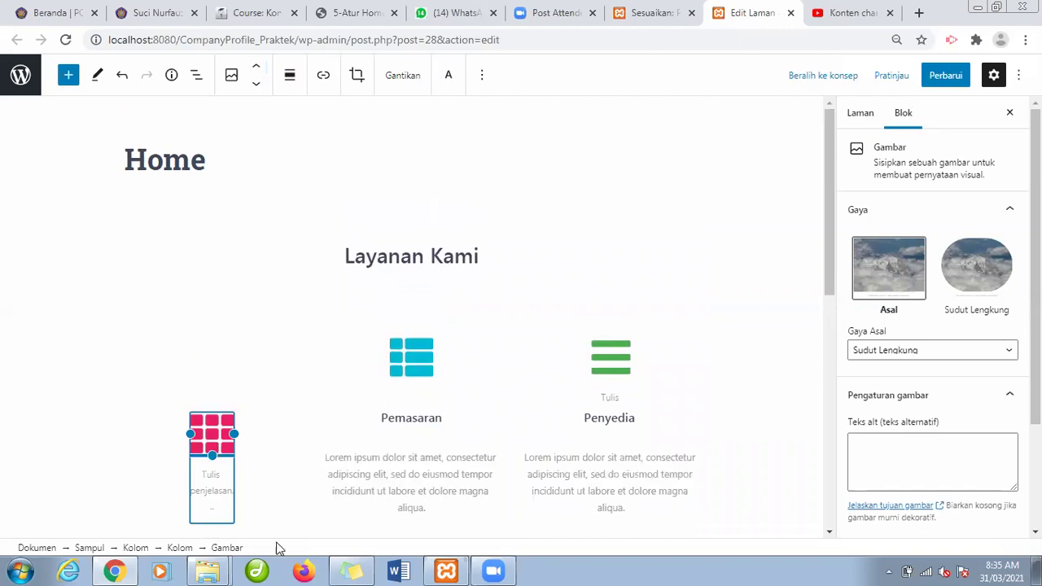
left_click(634, 376)
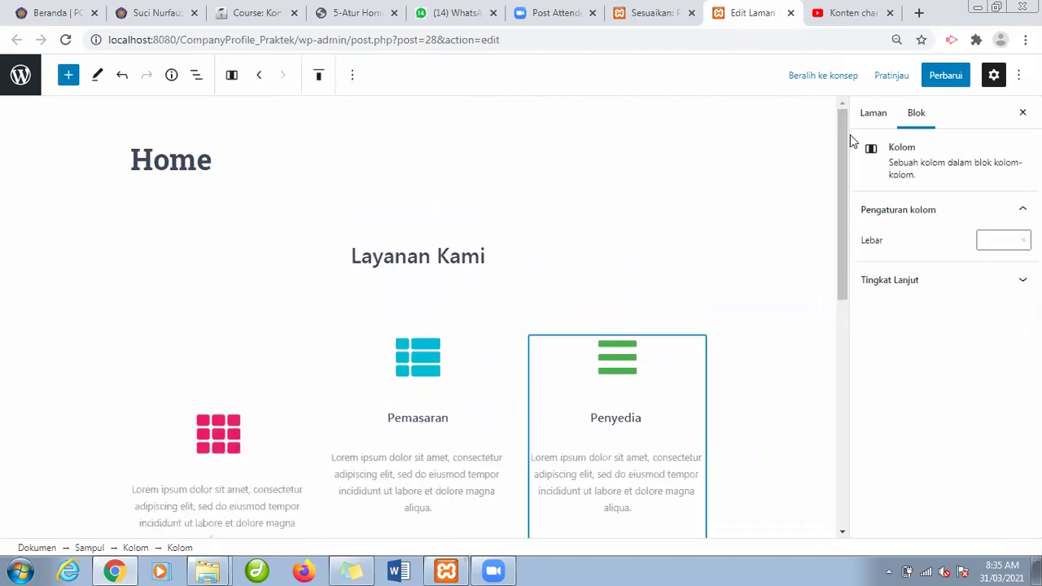
left_click_drag(846, 147, 822, 96)
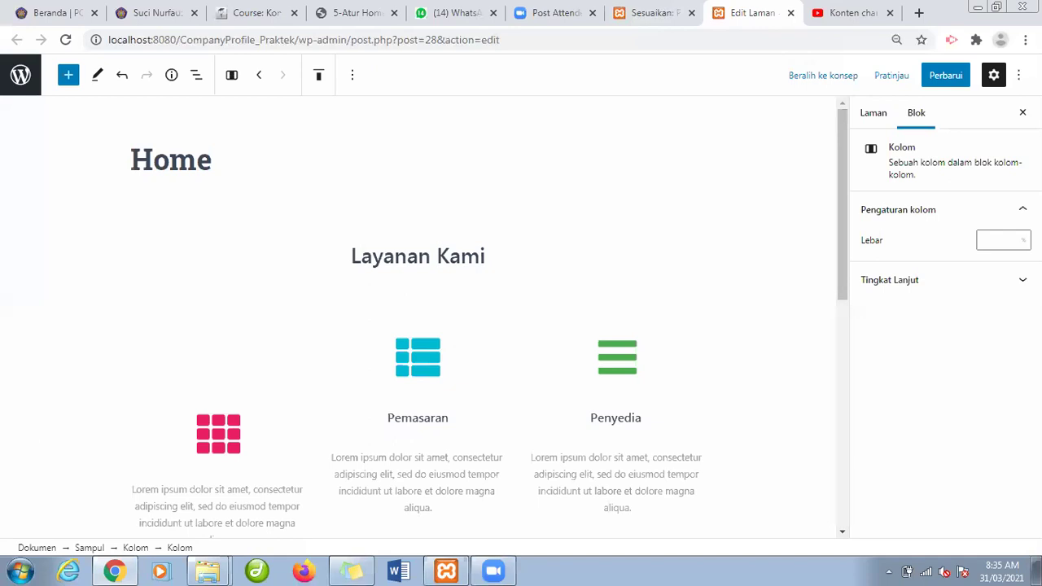
Close the block settings and leave the Home page editor for the page list, discarding the unsaved changes.
left_click(1022, 113)
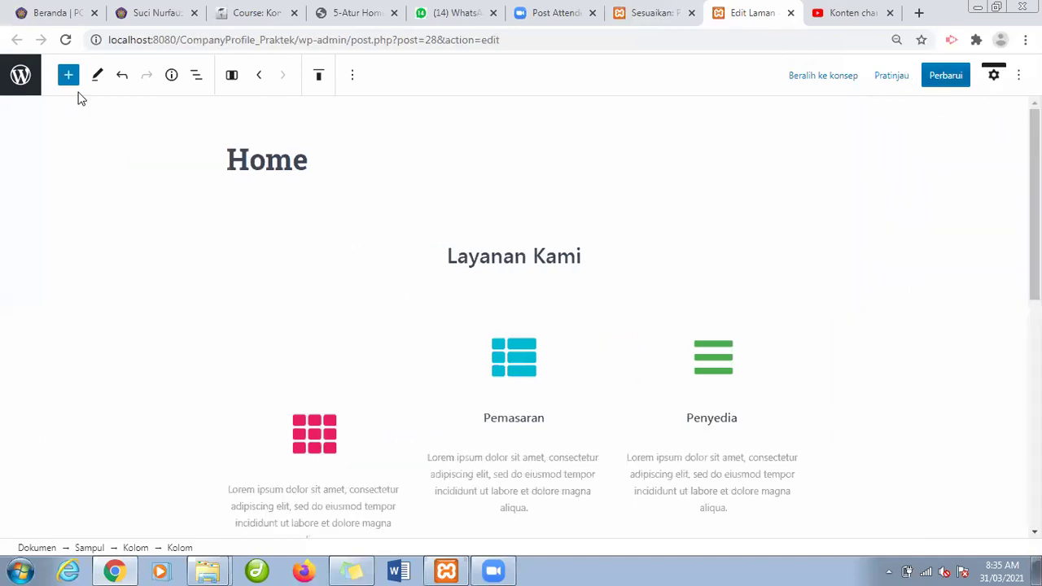
left_click(23, 83)
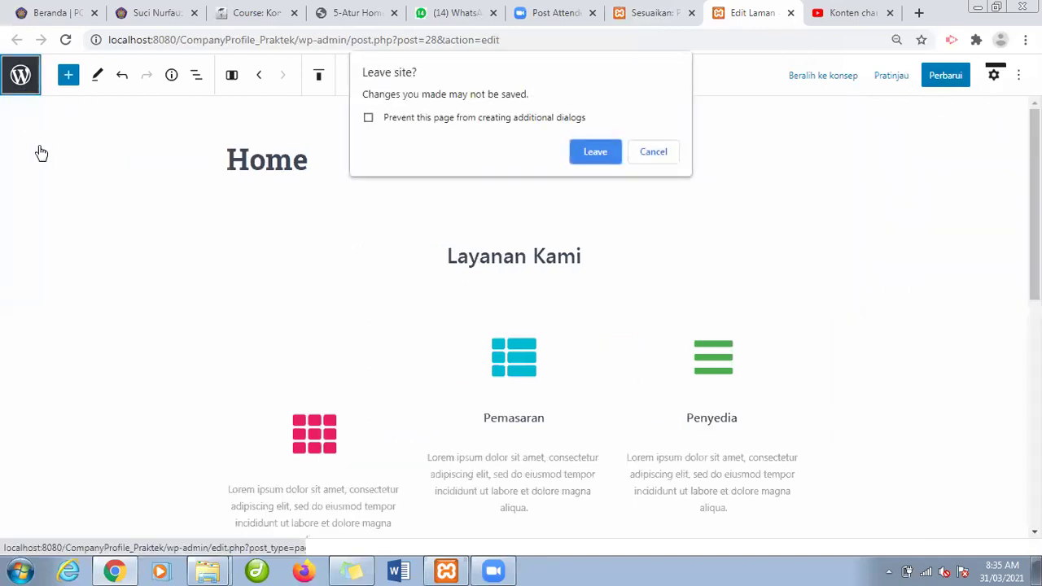
left_click(579, 152)
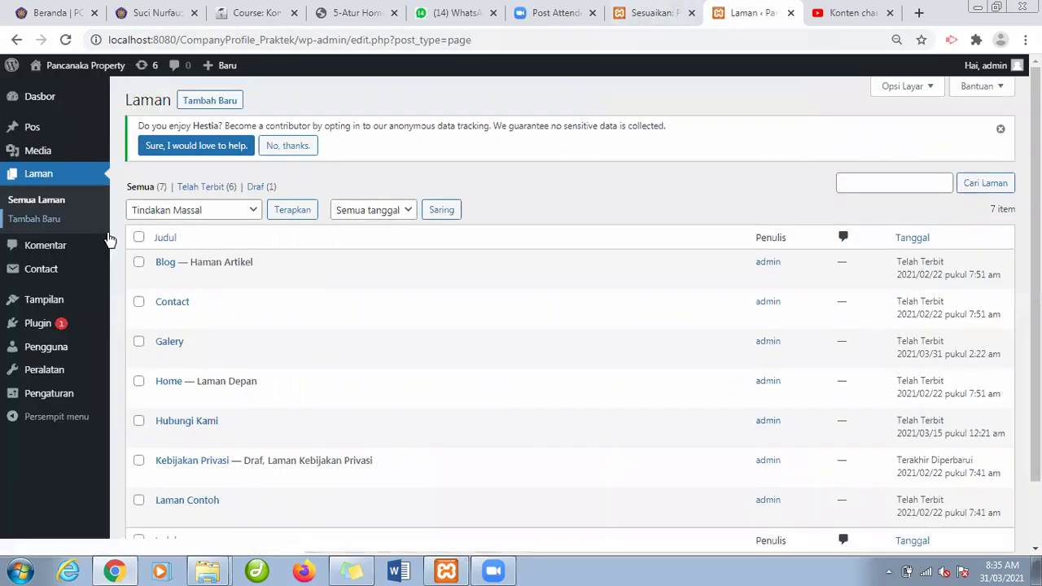
View the Hubungi Kami page in the editor, return to the page list, and open the Contact page.
left_click(170, 437)
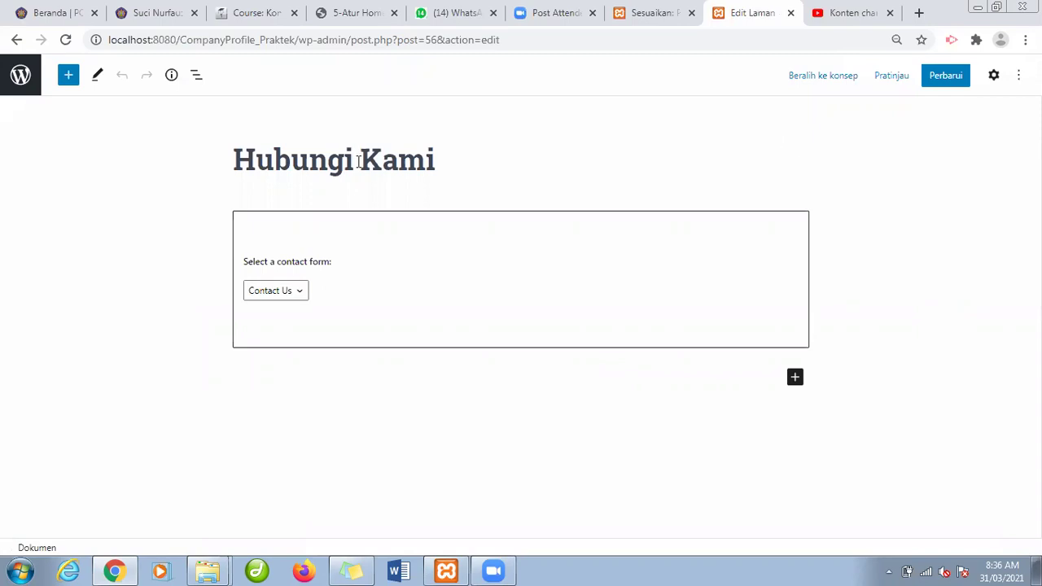
left_click(14, 39)
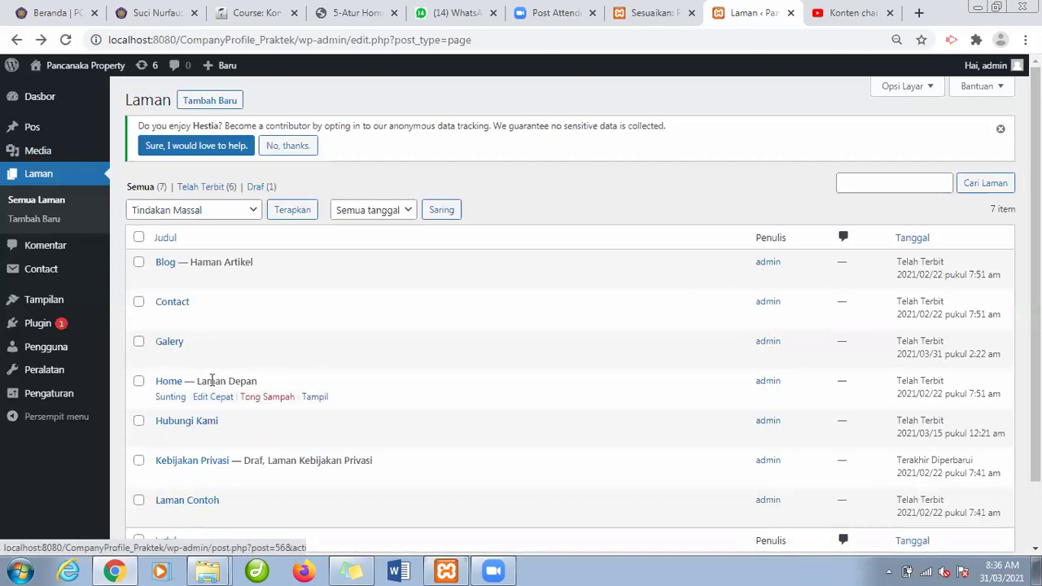
left_click(170, 318)
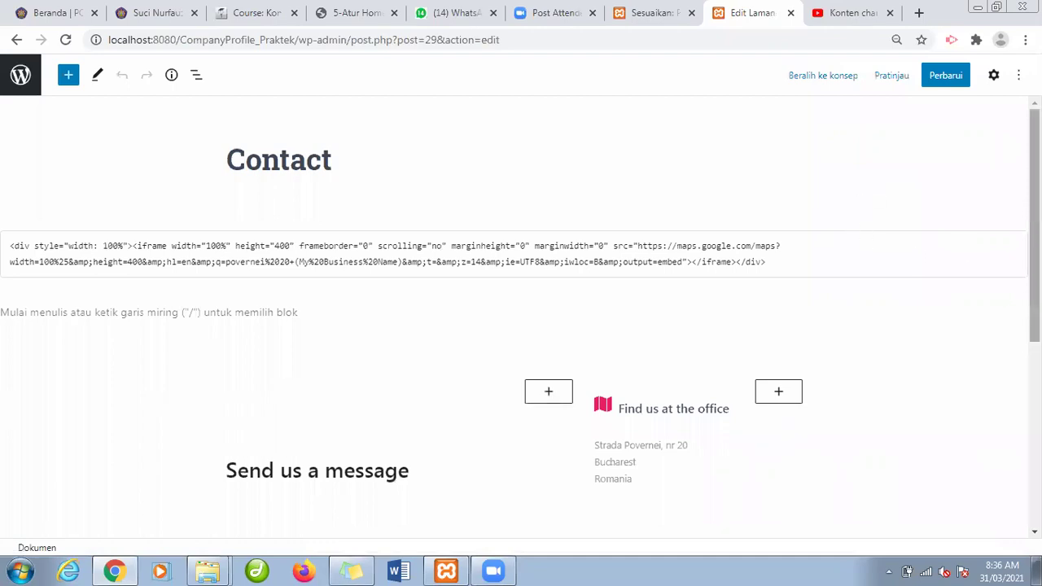
Examine the Google Maps iframe code in the Contact page's custom HTML block, including its width, height and src attributes.
scroll(521, 325, "down", 1)
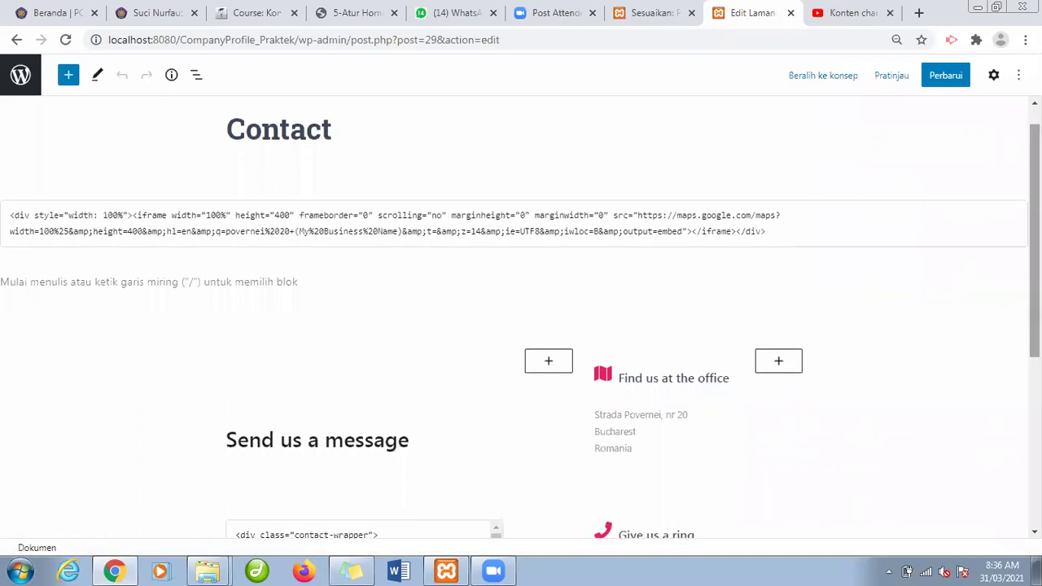
left_click(484, 219)
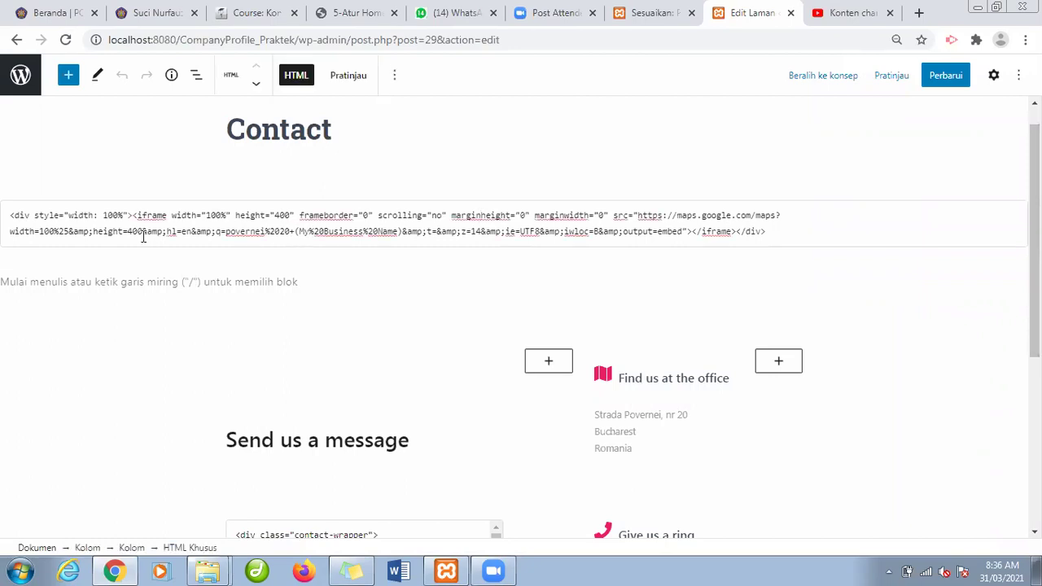
left_click_drag(136, 217, 268, 233)
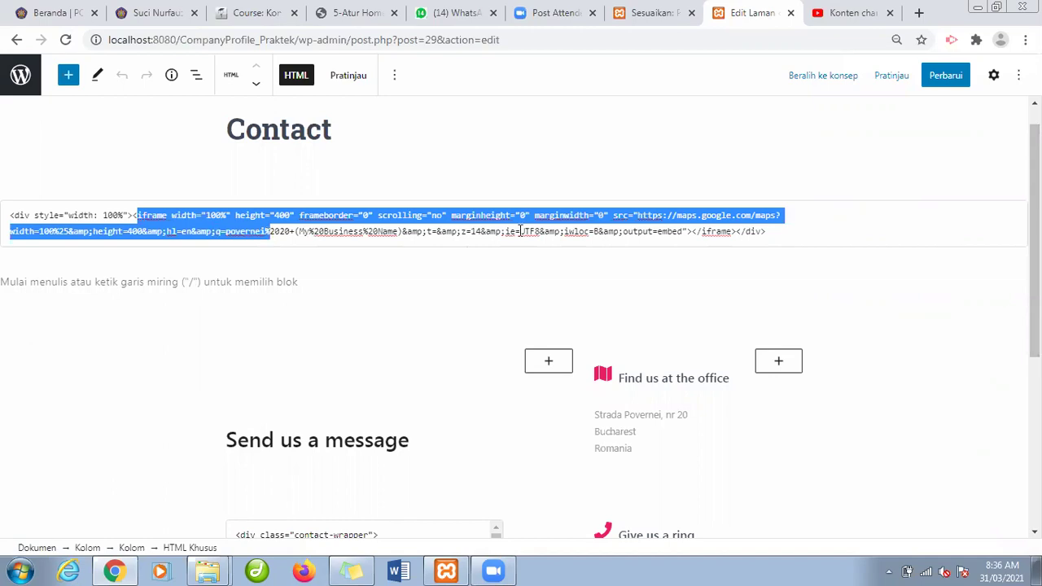
left_click(680, 232)
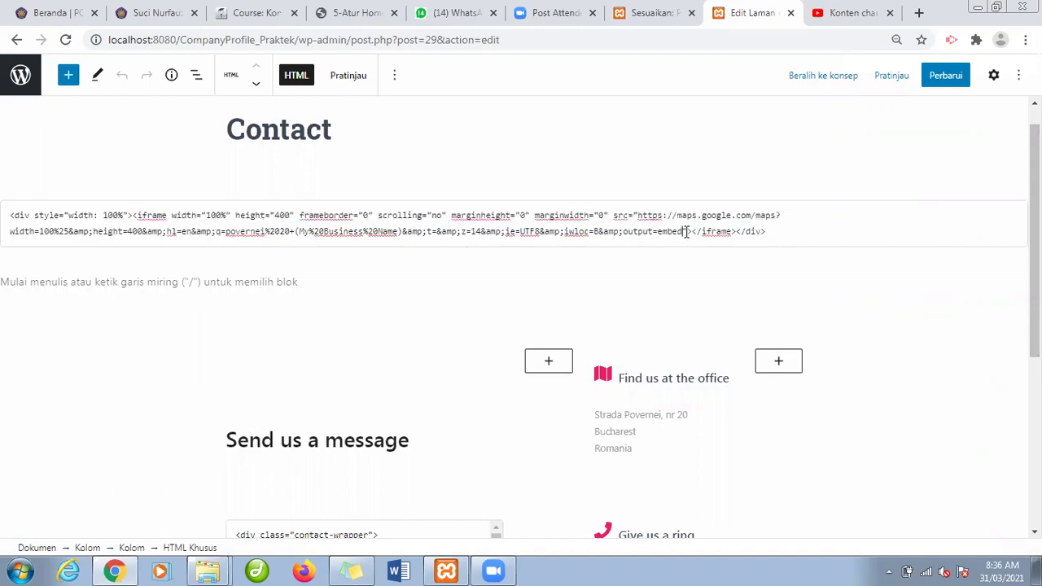
left_click_drag(684, 232, 395, 217)
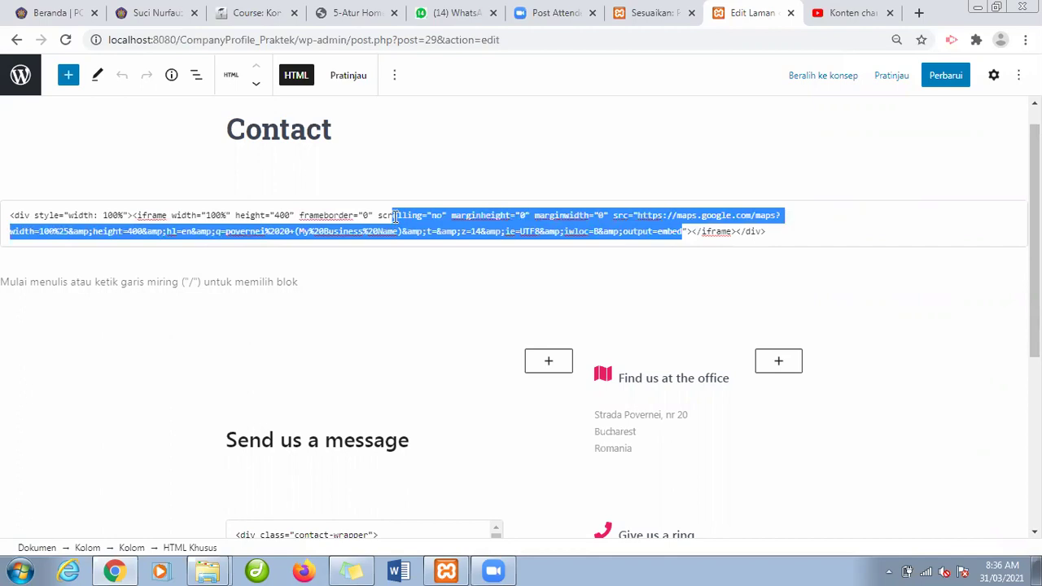
left_click(687, 231)
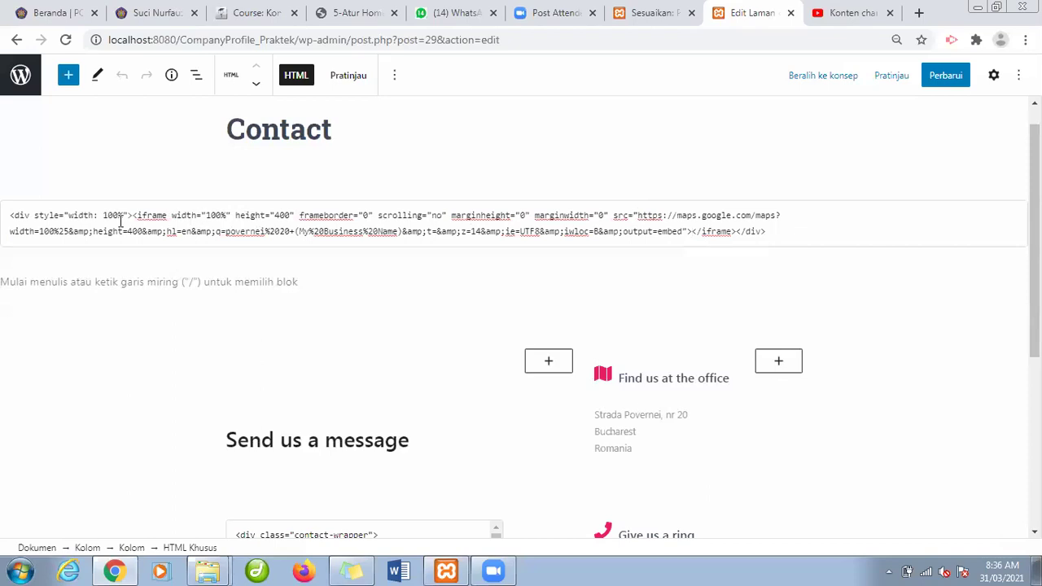
left_click(145, 232)
left_click_drag(133, 215, 208, 215)
left_click(208, 215)
left_click_drag(758, 230, 7, 212)
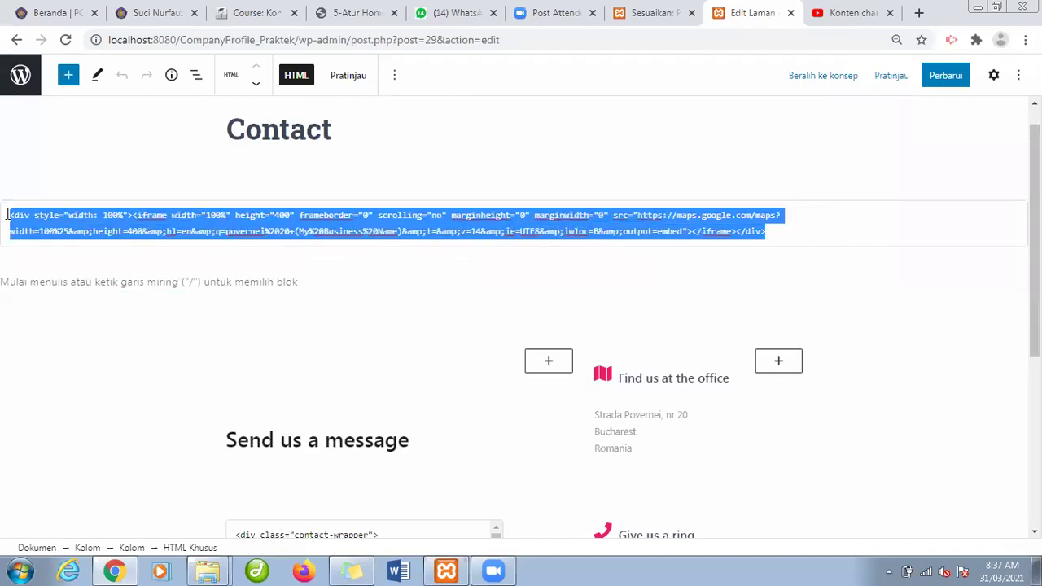
left_click(640, 216)
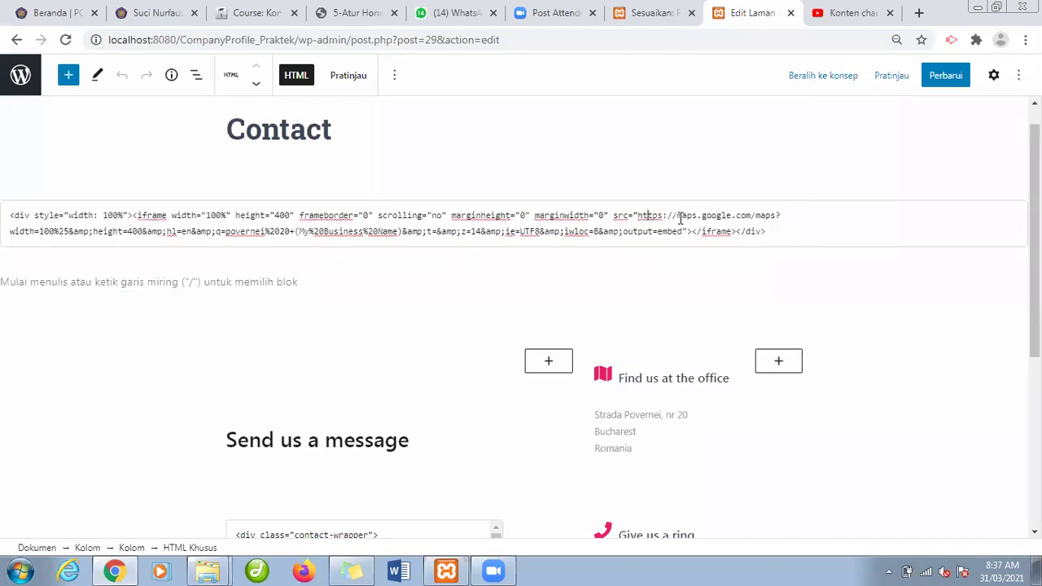
left_click_drag(609, 215, 792, 215)
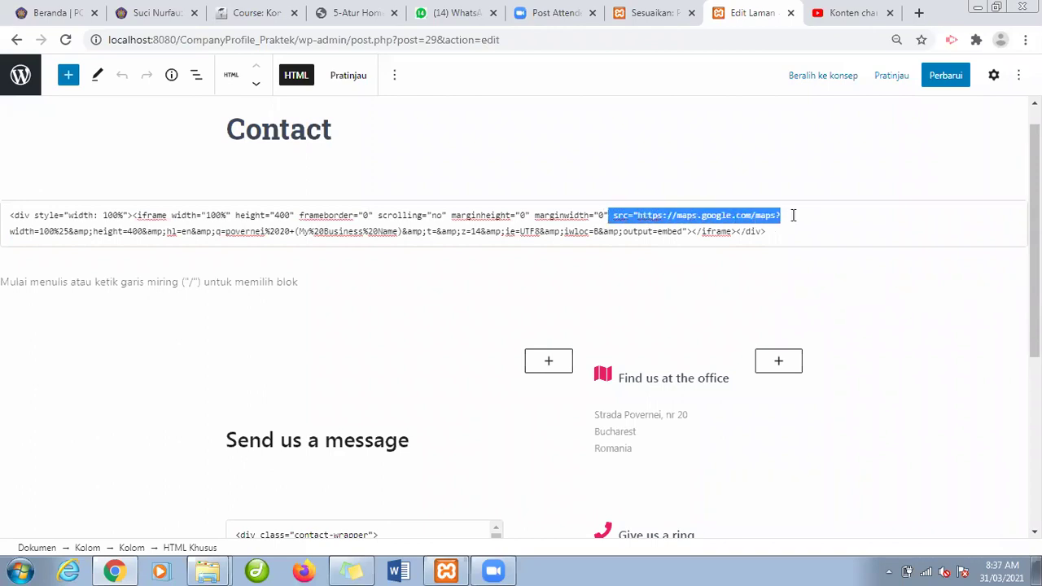
left_click_drag(692, 231, 735, 231)
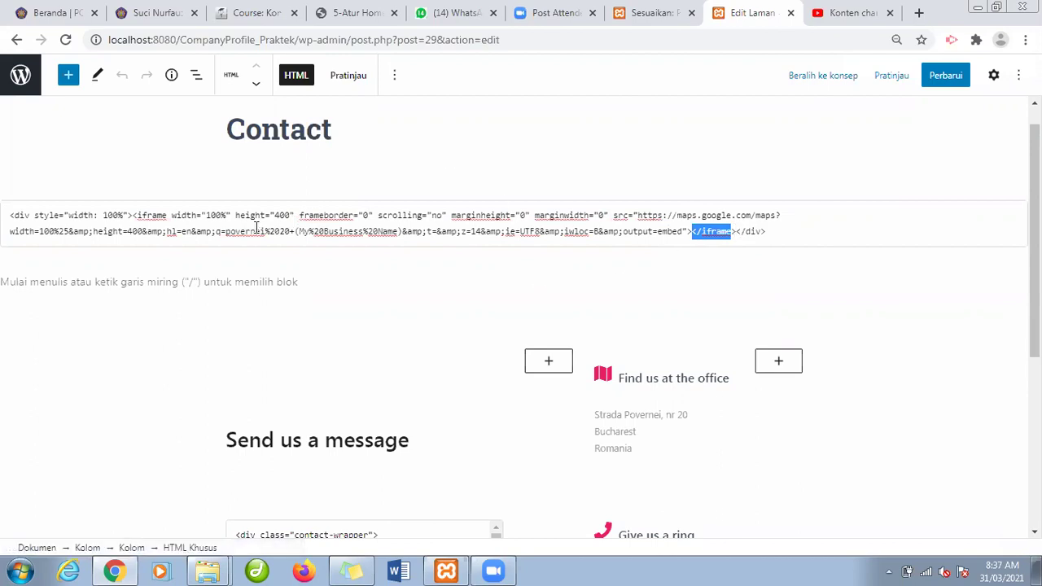
left_click_drag(171, 215, 297, 214)
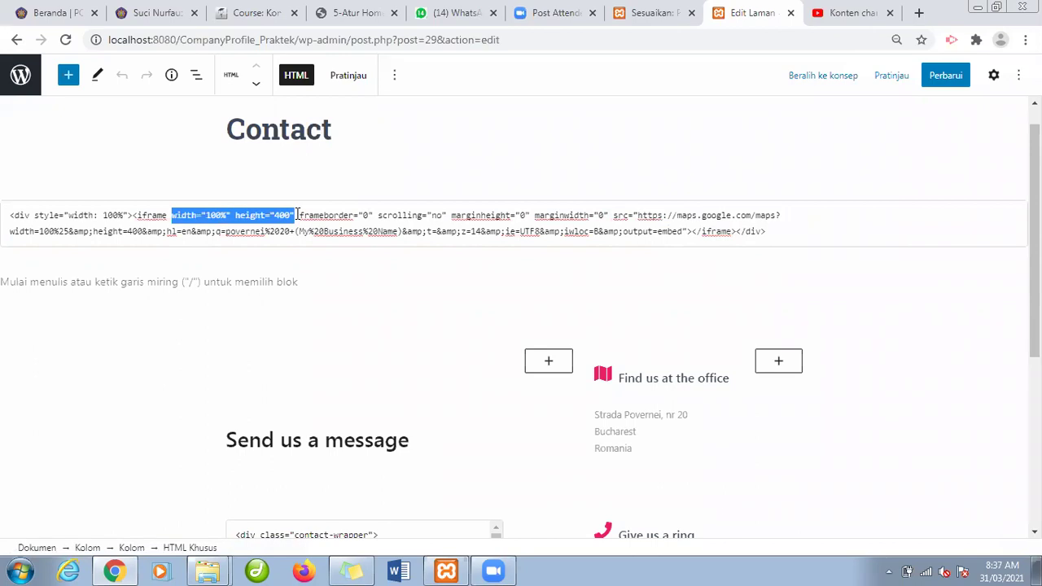
left_click_drag(613, 215, 799, 209)
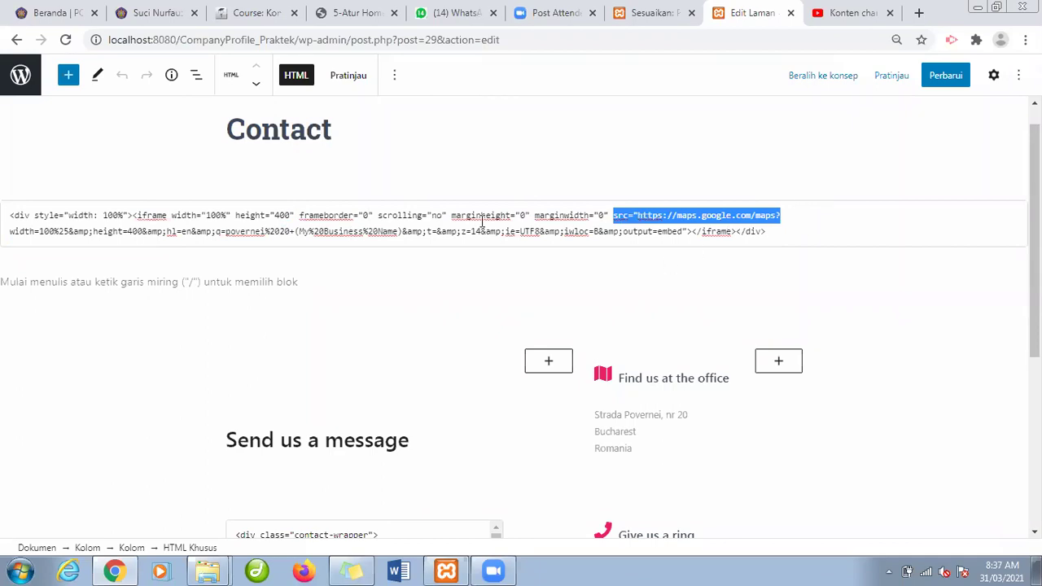
left_click(615, 216)
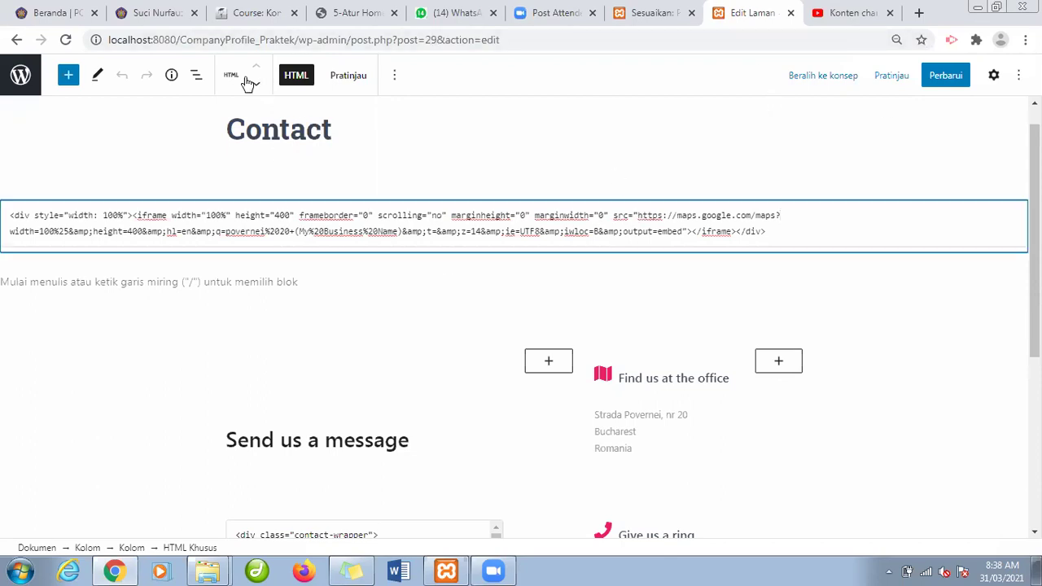
Close the Contact page editor and review the Layanan Kami, About Hestia and Daftar Perumahan sections in the Customizer preview.
left_click(652, 12)
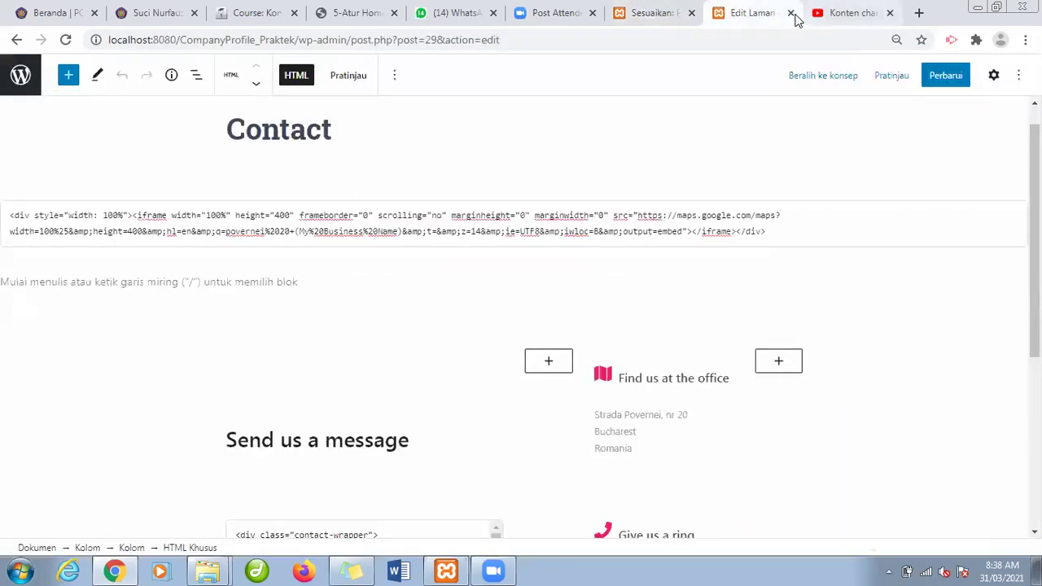
left_click(791, 13)
left_click(631, 12)
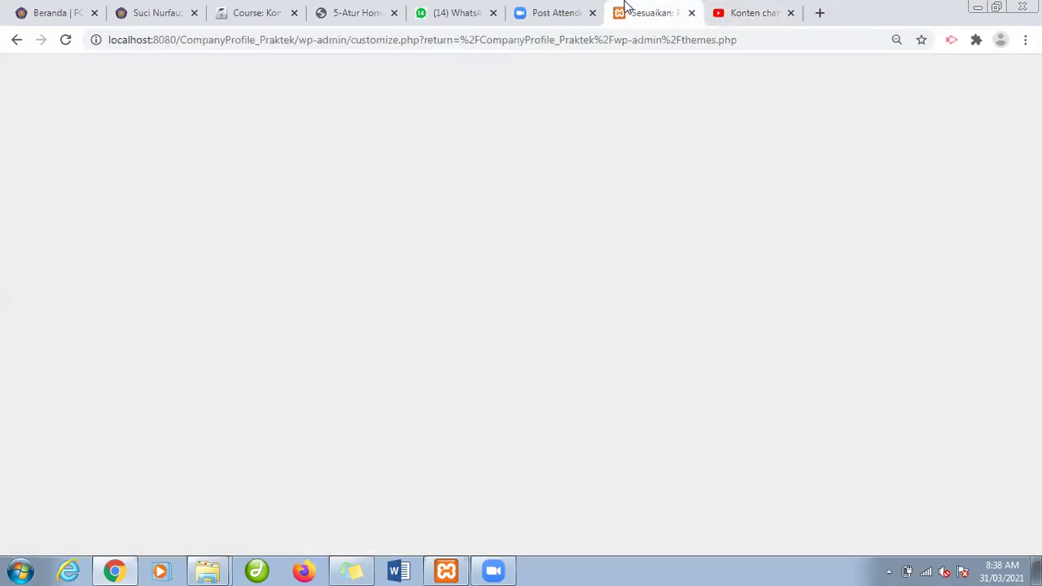
scroll(873, 228, "down", 1)
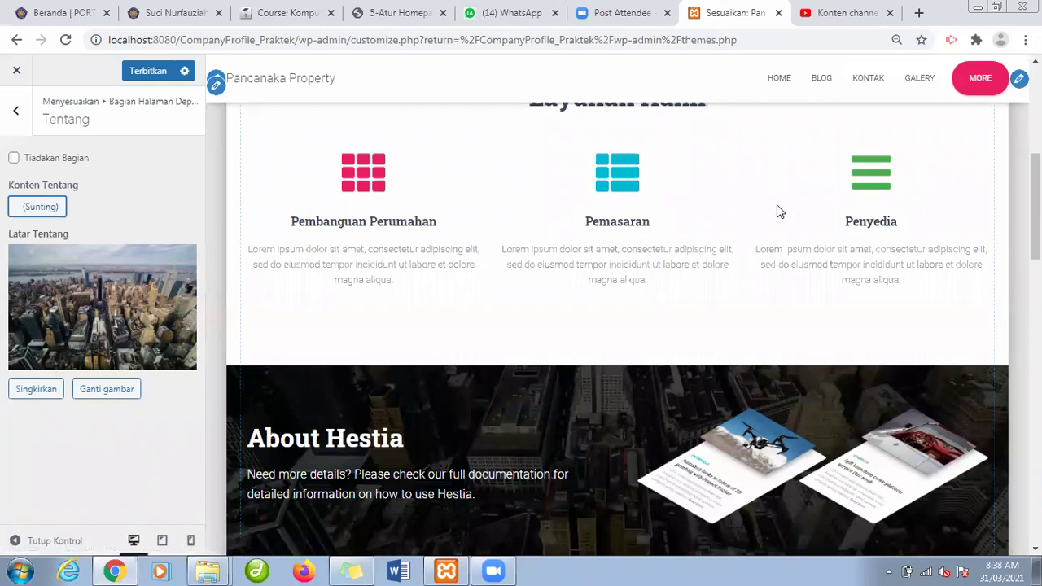
scroll(617, 325, "down", 2)
scroll(616, 325, "up", 5)
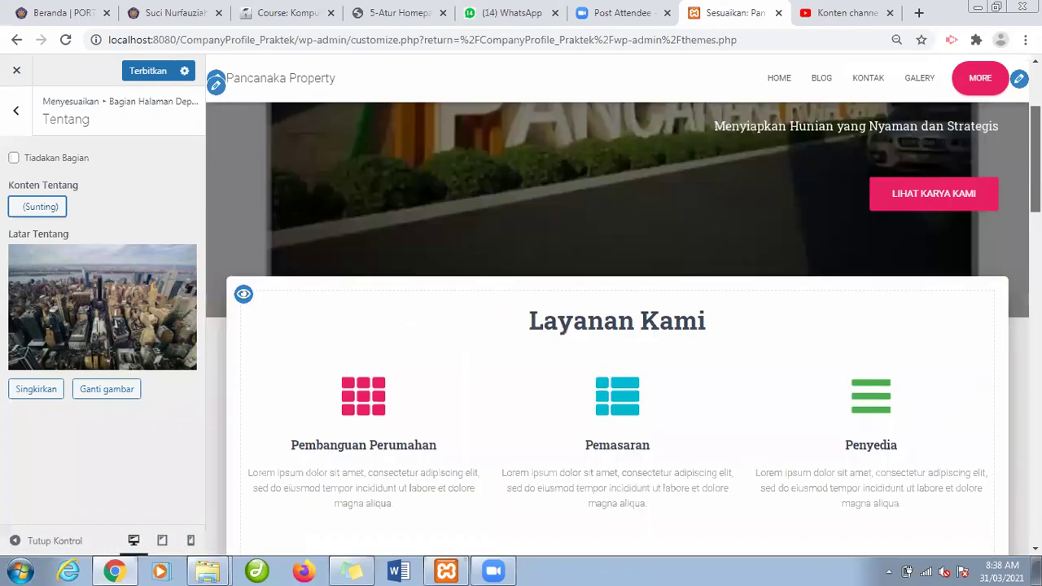
scroll(616, 325, "down", 1)
scroll(616, 326, "down", 5)
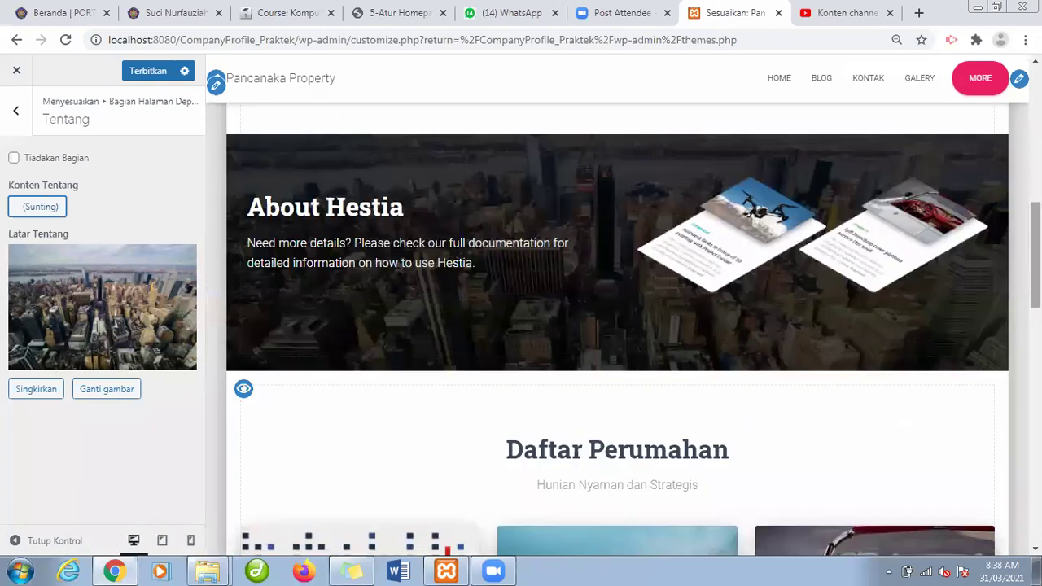
scroll(616, 325, "down", 2)
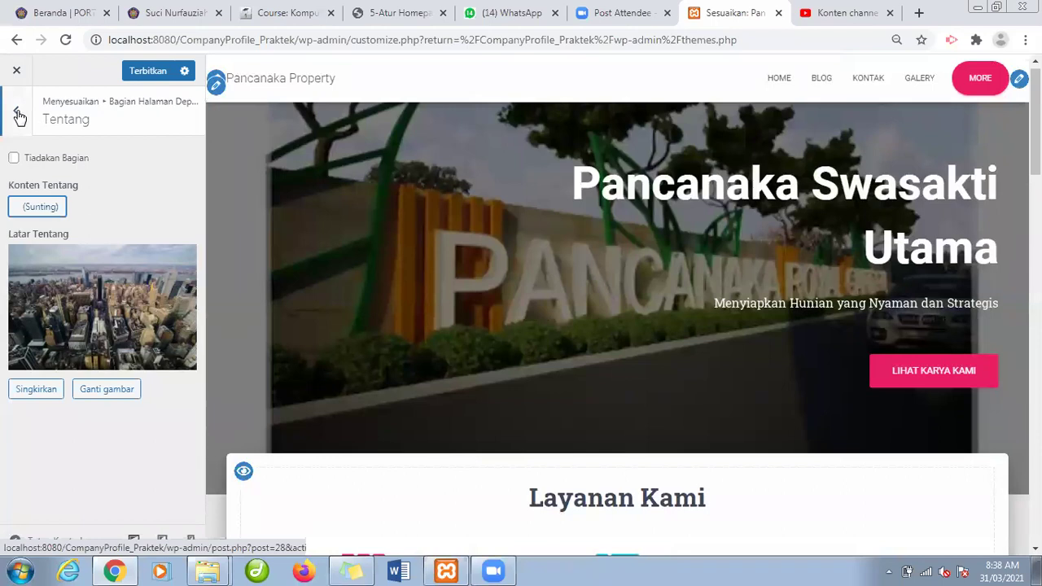
Go back to the Bagian Halaman Depan sections, reopen Tentang, and check the front page preview down to the footer.
left_click(25, 110)
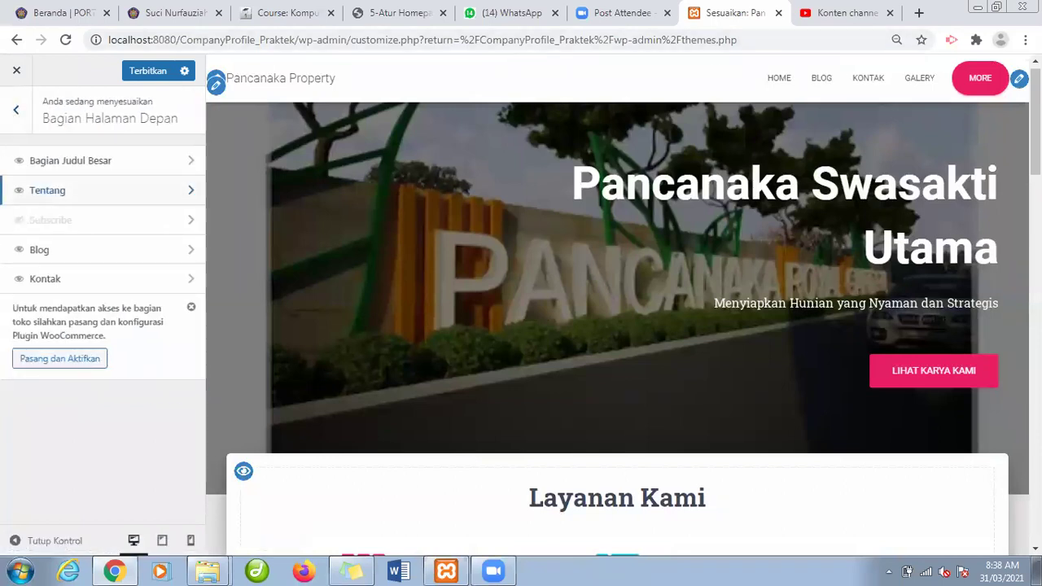
scroll(617, 325, "down", 5)
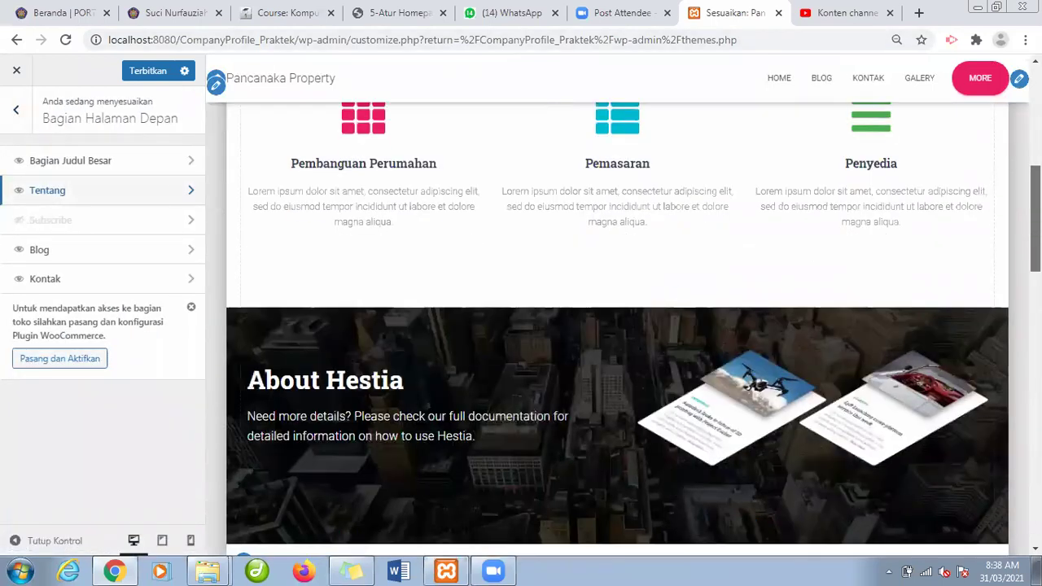
scroll(657, 195, "up", 1)
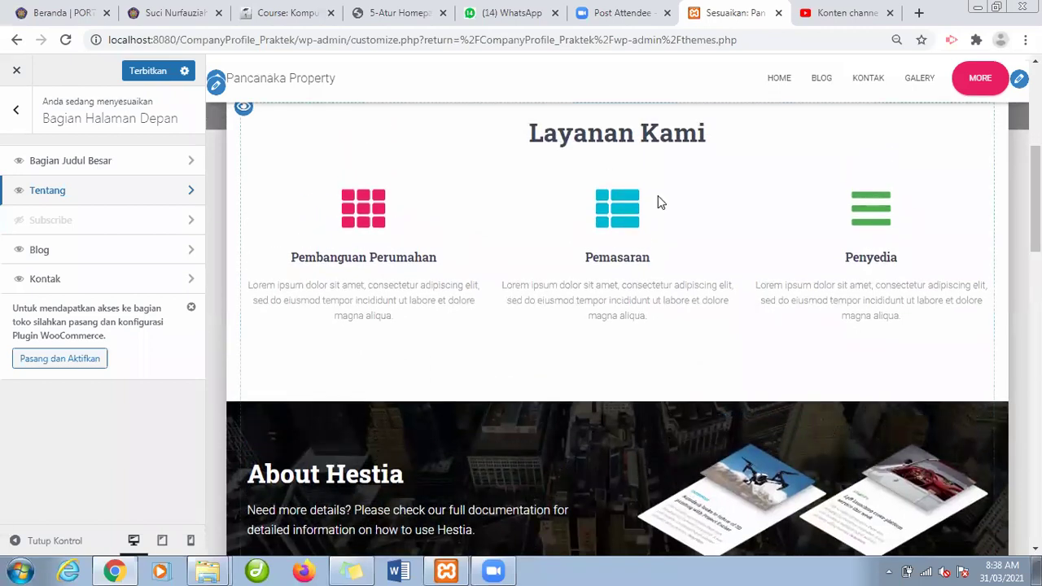
left_click(121, 196)
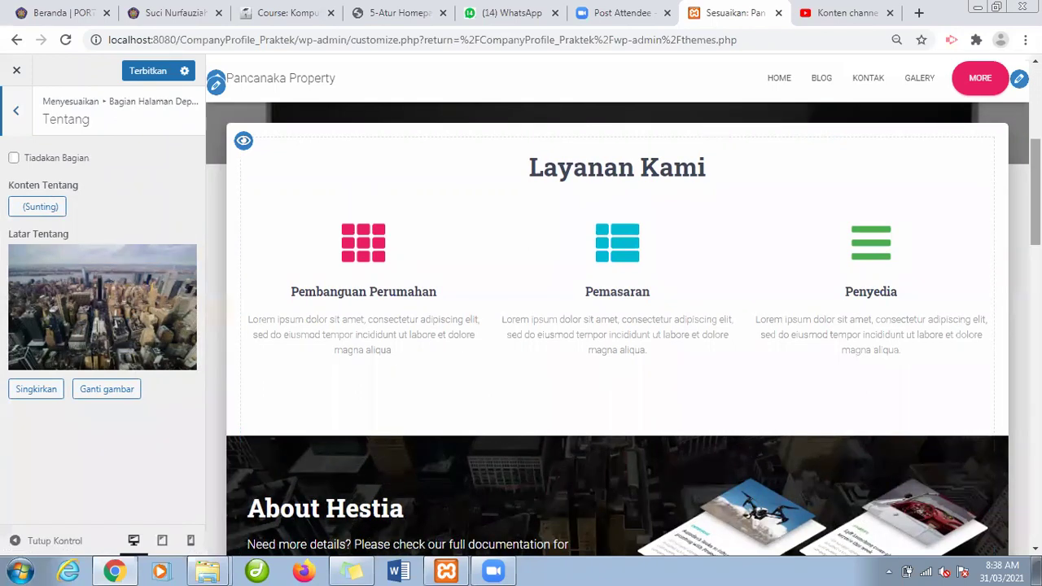
left_click_drag(1036, 192, 1035, 489)
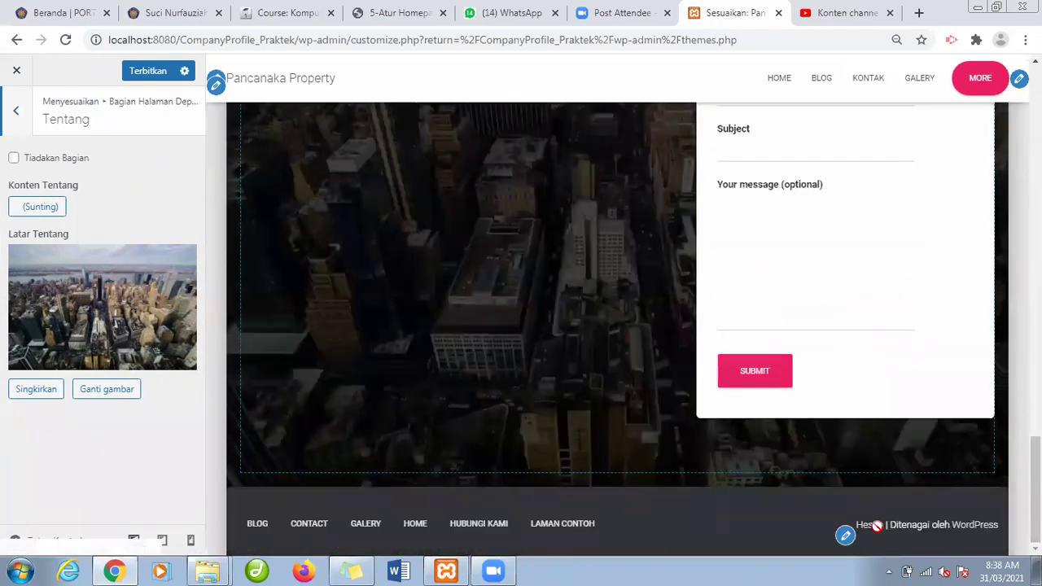
left_click_drag(1035, 488, 1035, 171)
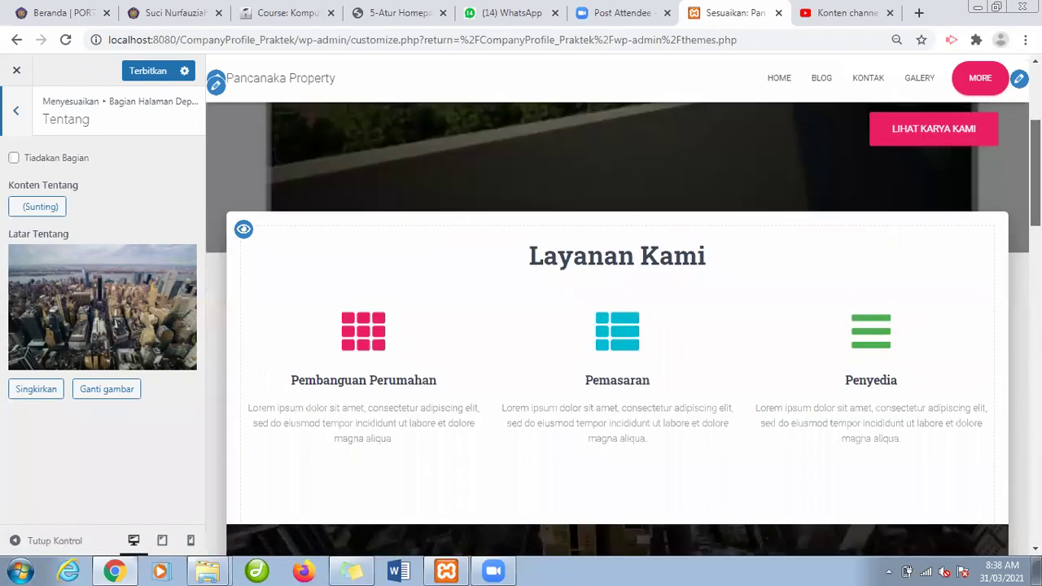
Open the Tentang section's content for editing, select the About Hestia heading, and look through the page settings.
left_click(33, 209)
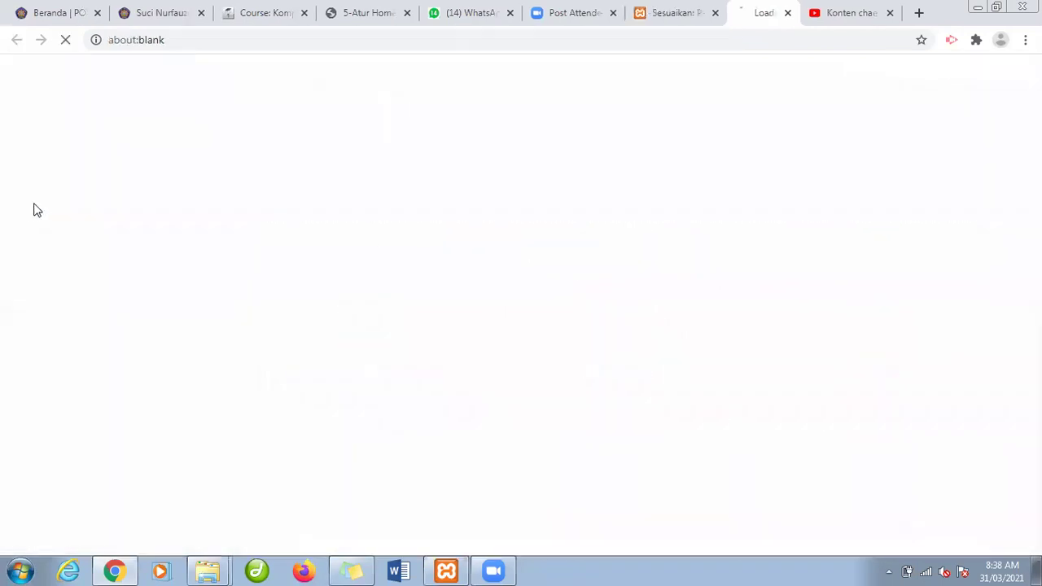
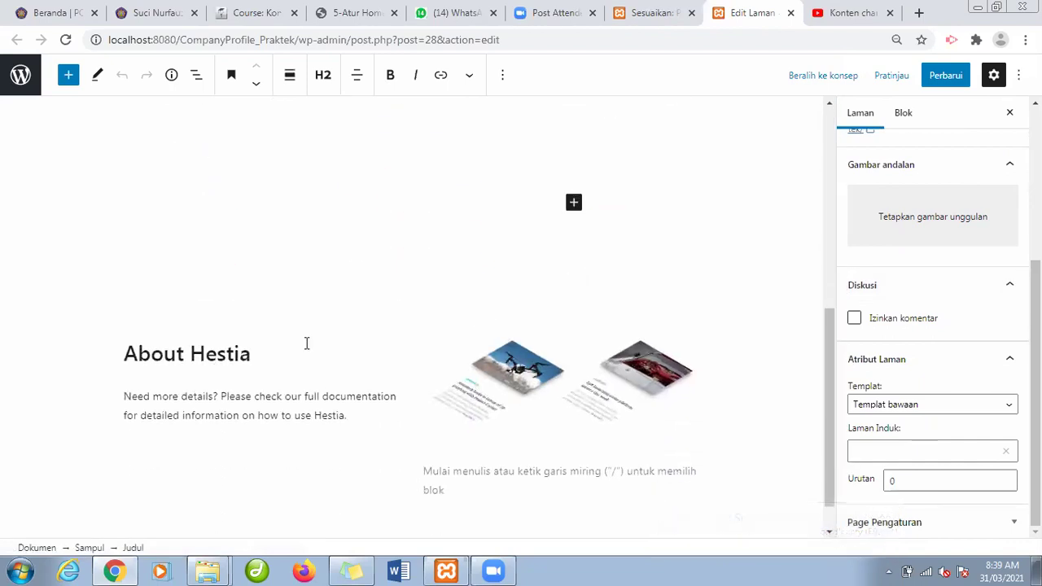
left_click(305, 349)
scroll(374, 339, "down", 1)
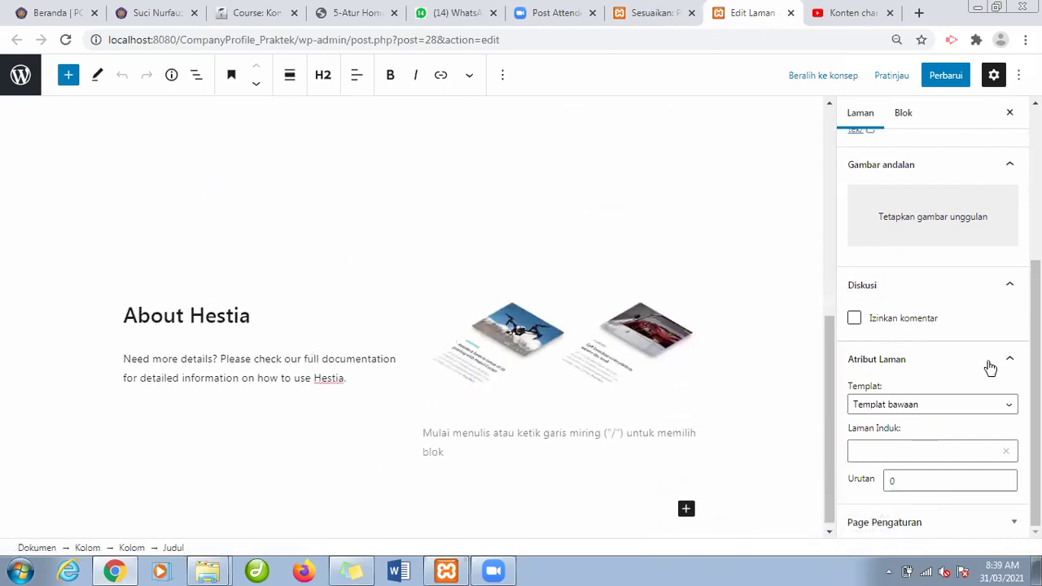
scroll(933, 326, "up", 4)
scroll(933, 326, "down", 4)
scroll(933, 325, "up", 2)
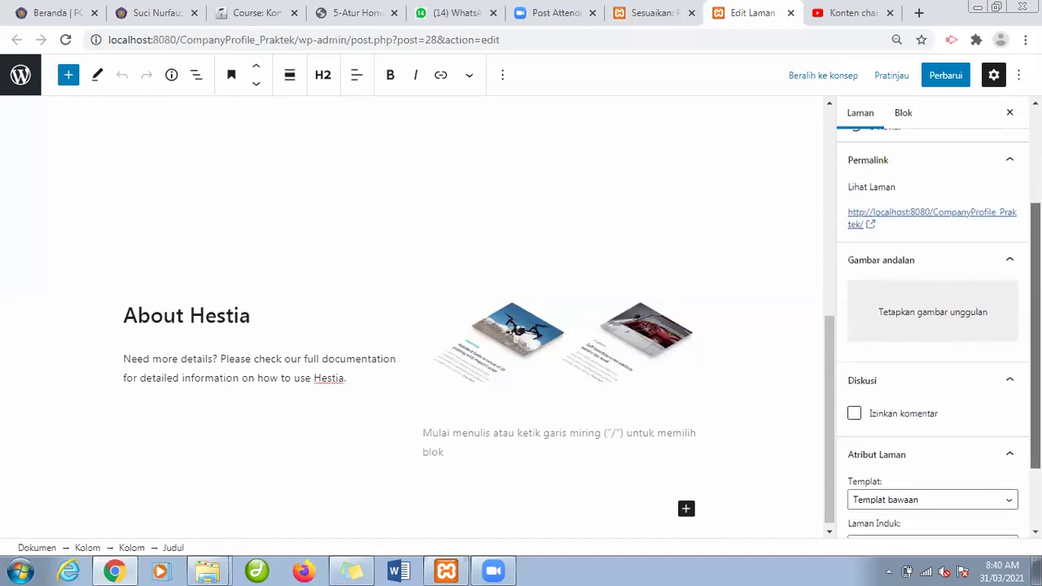
Close the page settings and the Tentang content editor, and return to the Bagian Halaman Depan sections with About Hestia in the preview.
scroll(933, 326, "up", 3)
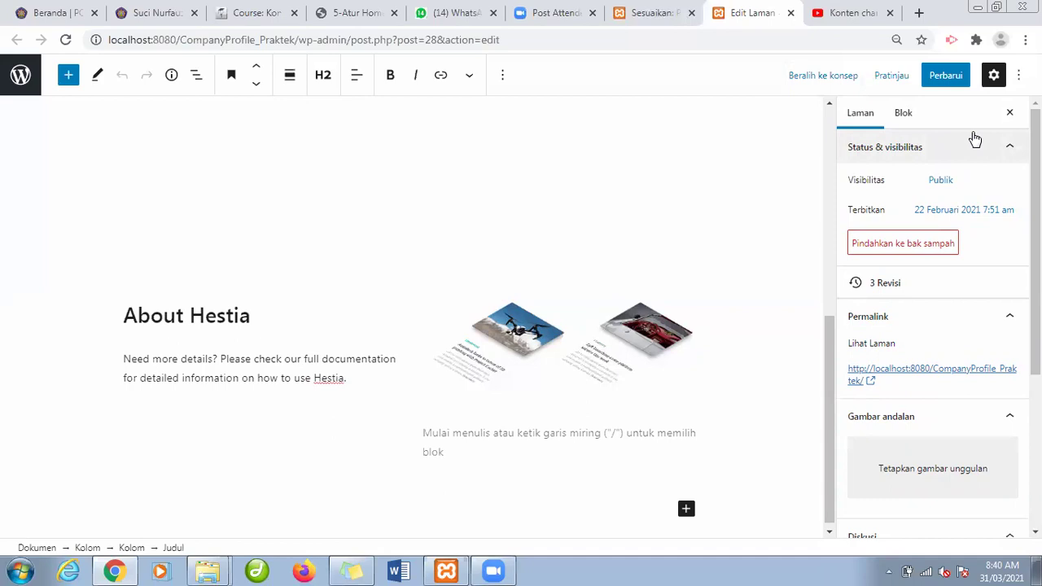
left_click(1009, 114)
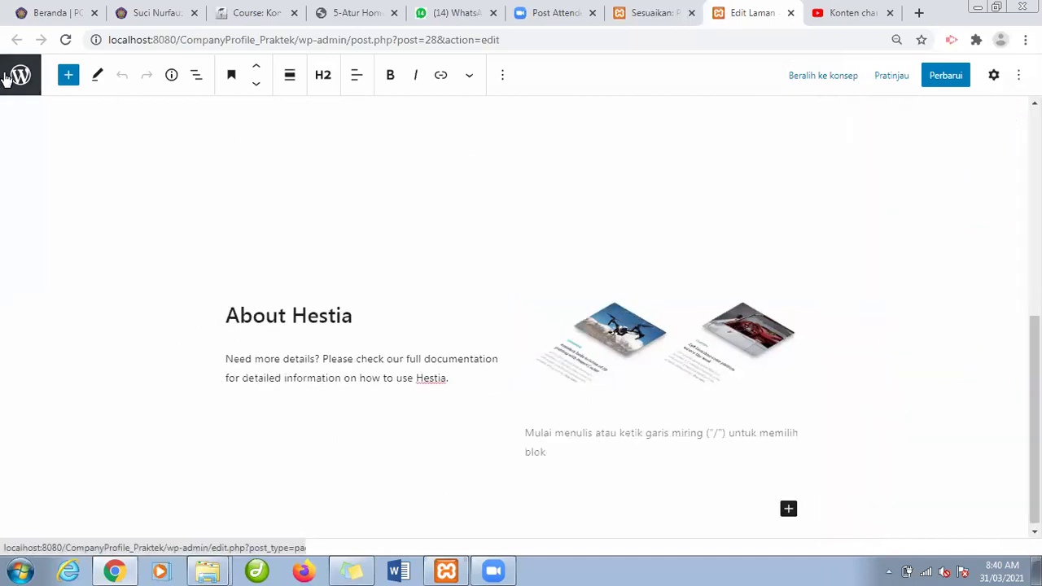
left_click(789, 14)
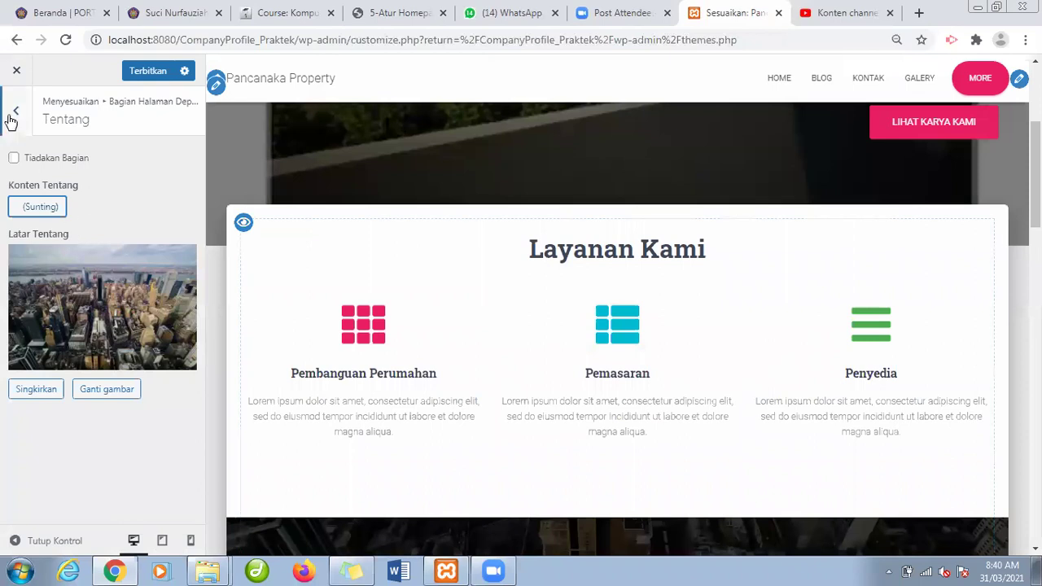
left_click(11, 121)
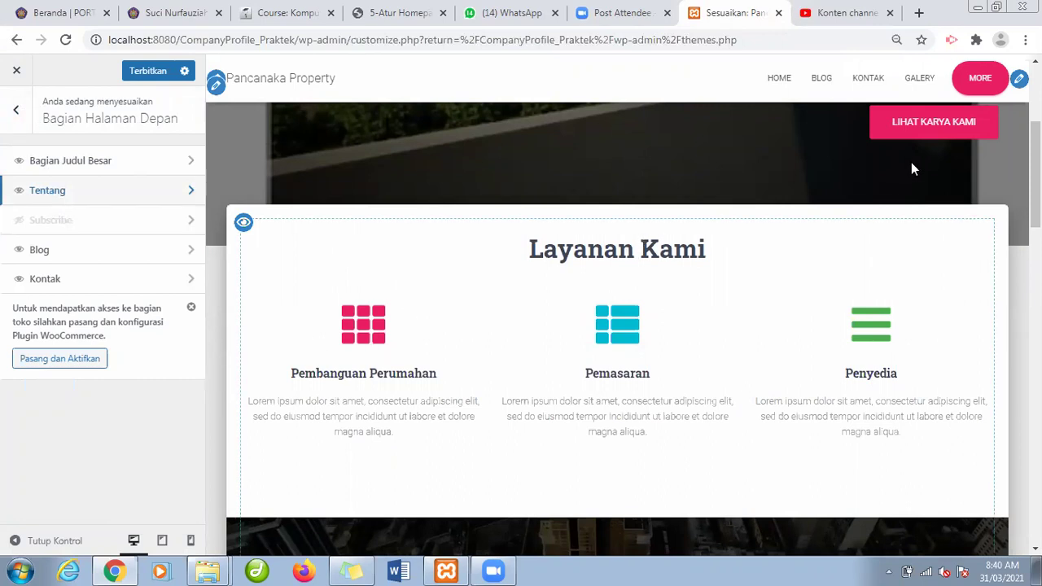
scroll(617, 325, "down", 4)
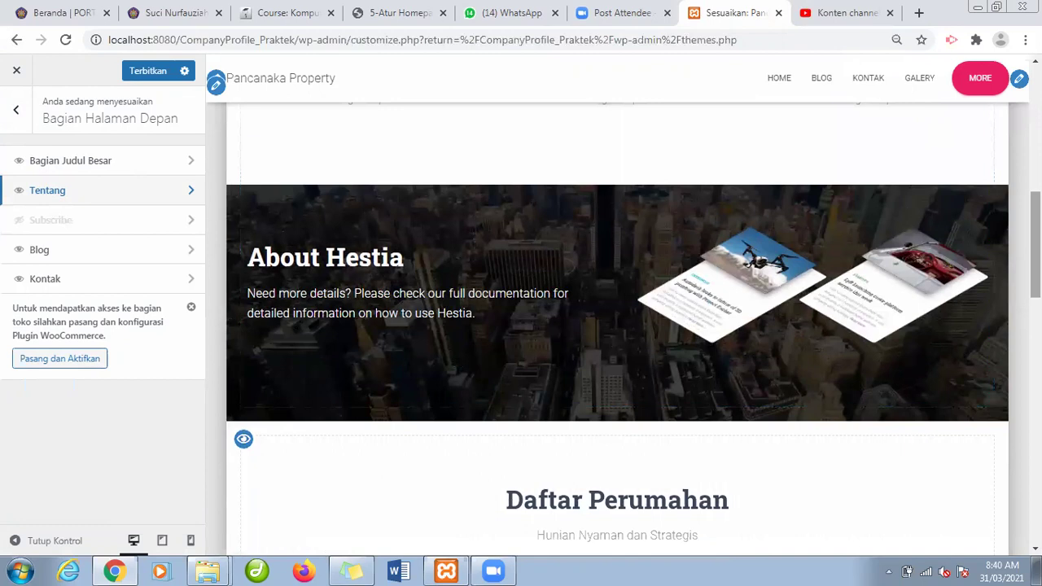
scroll(631, 69, "down", 1)
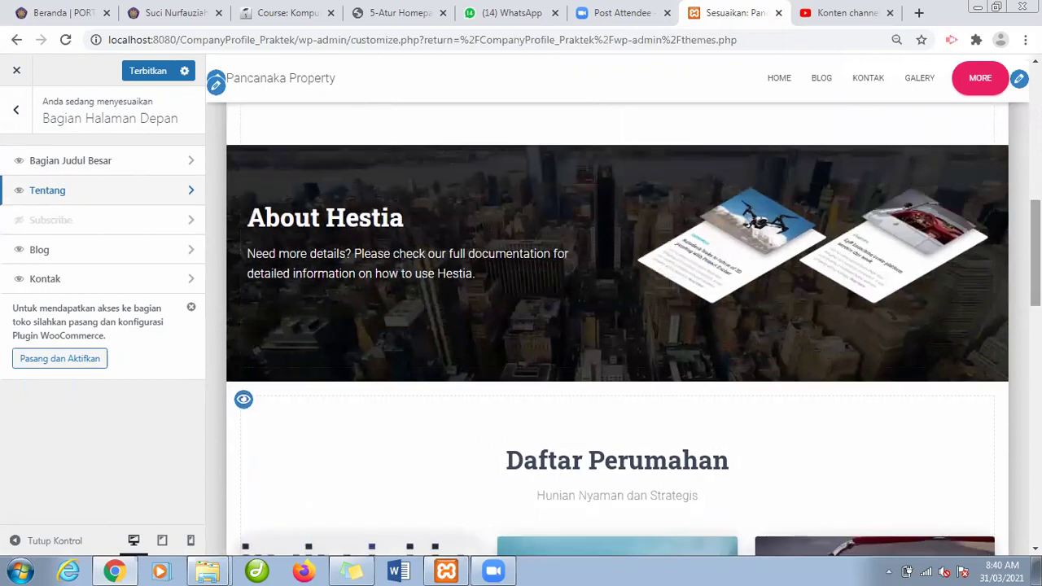
Check the front page assignment instructions and deadlines on the Polinema LMS course page, and return to the WordPress Customizer.
left_click(300, 9)
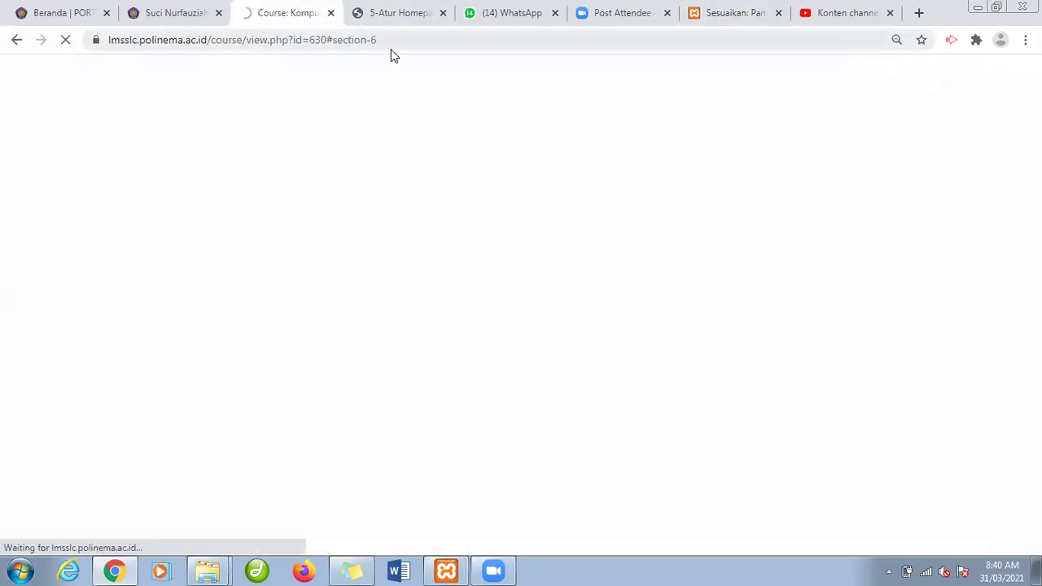
left_click(730, 12)
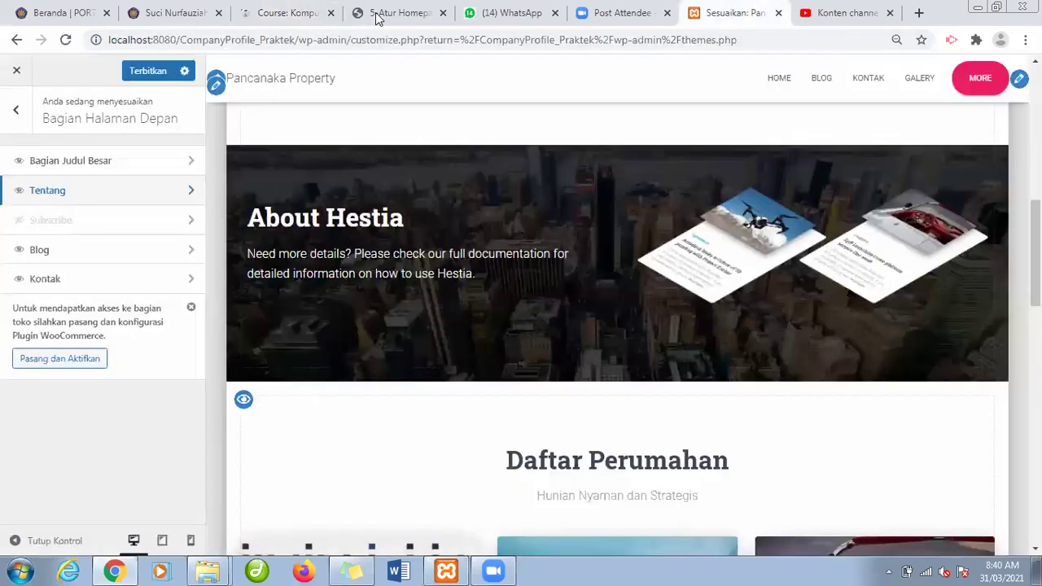
left_click(290, 8)
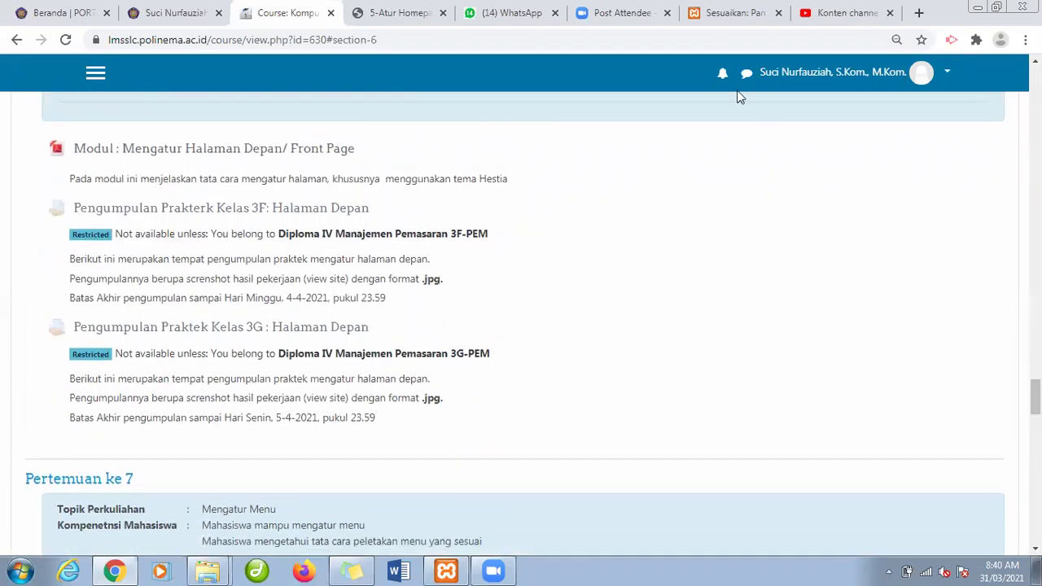
left_click(705, 10)
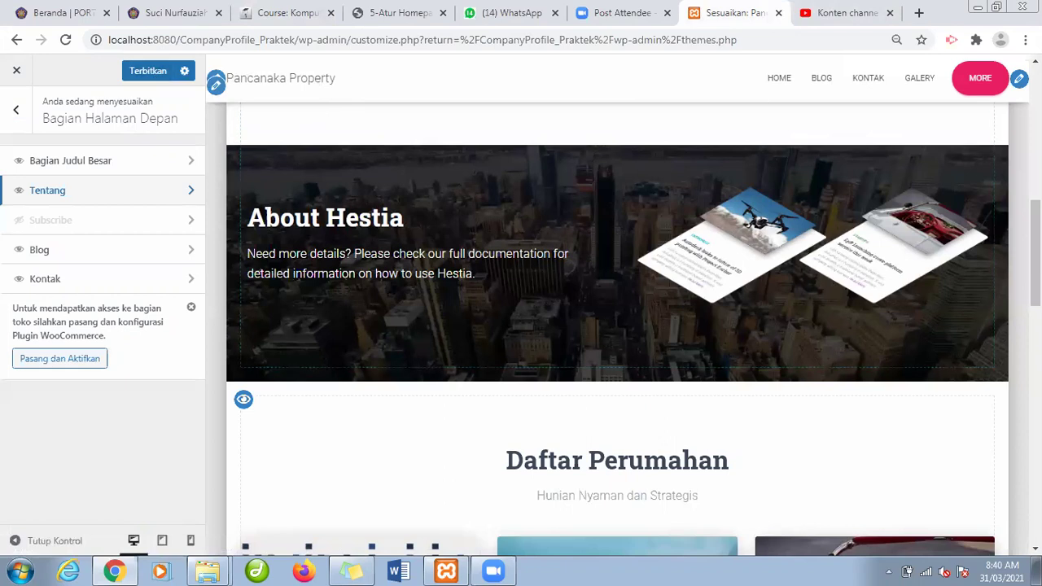
Review the whole front page preview, from the Pancanaka Swasakti Utama banner through the services, about, housing and contact sections to the footer.
scroll(549, 132, "up", 8)
scroll(623, 305, "down", 8)
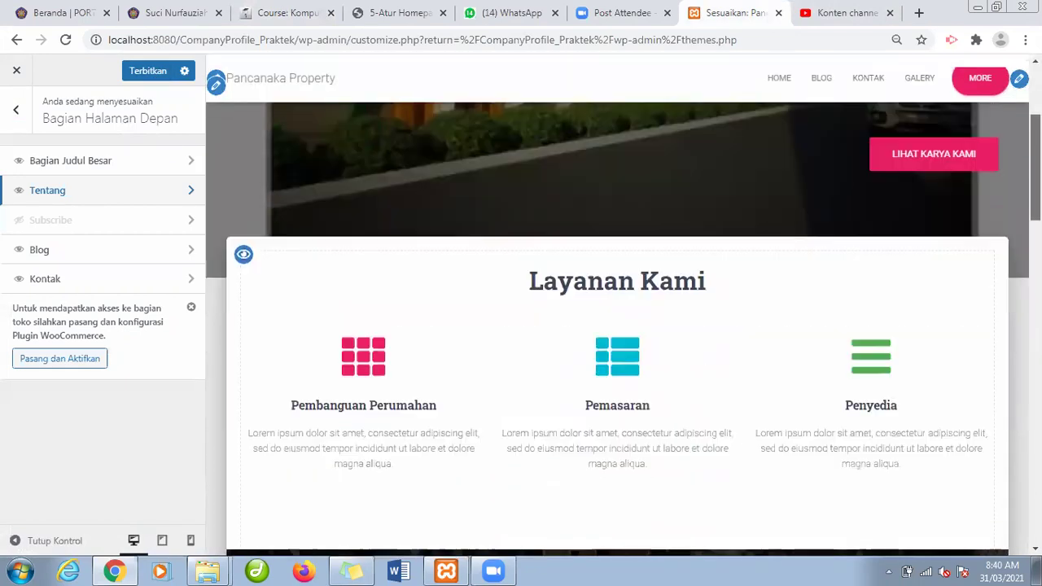
scroll(623, 305, "up", 4)
scroll(623, 305, "up", 2)
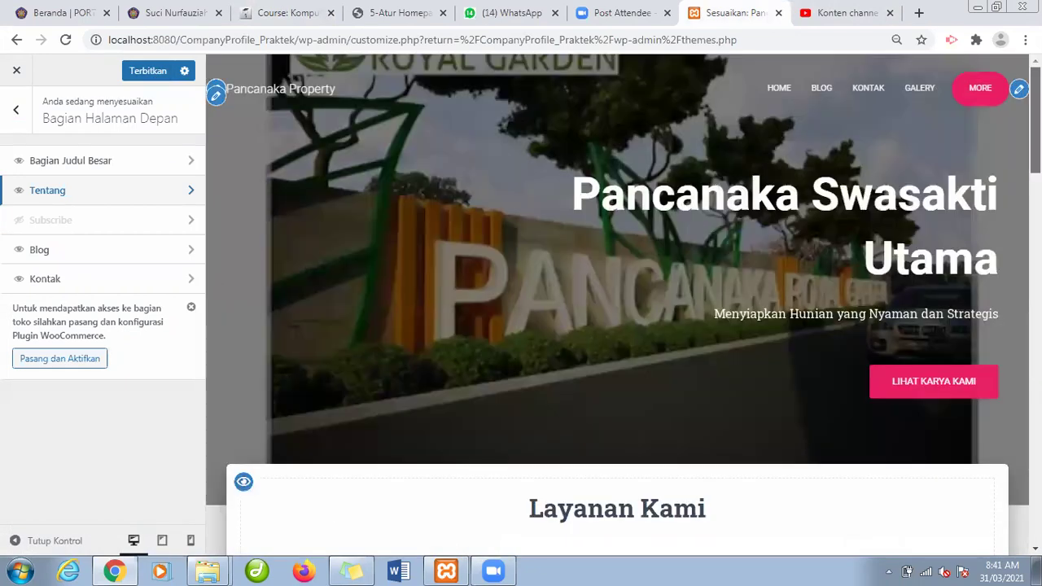
scroll(623, 305, "down", 15)
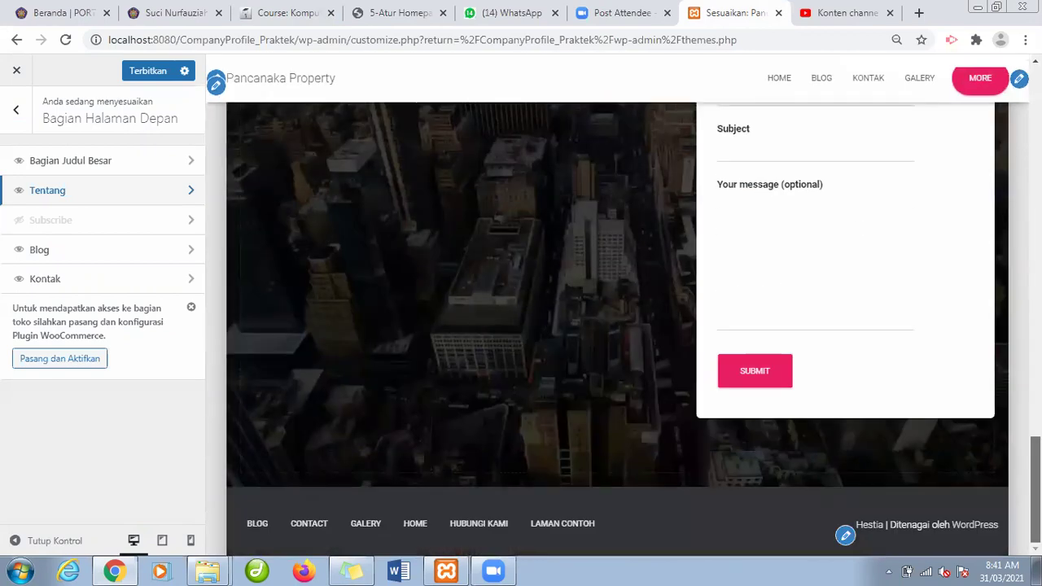
scroll(623, 305, "up", 15)
scroll(623, 305, "down", 15)
scroll(623, 306, "up", 15)
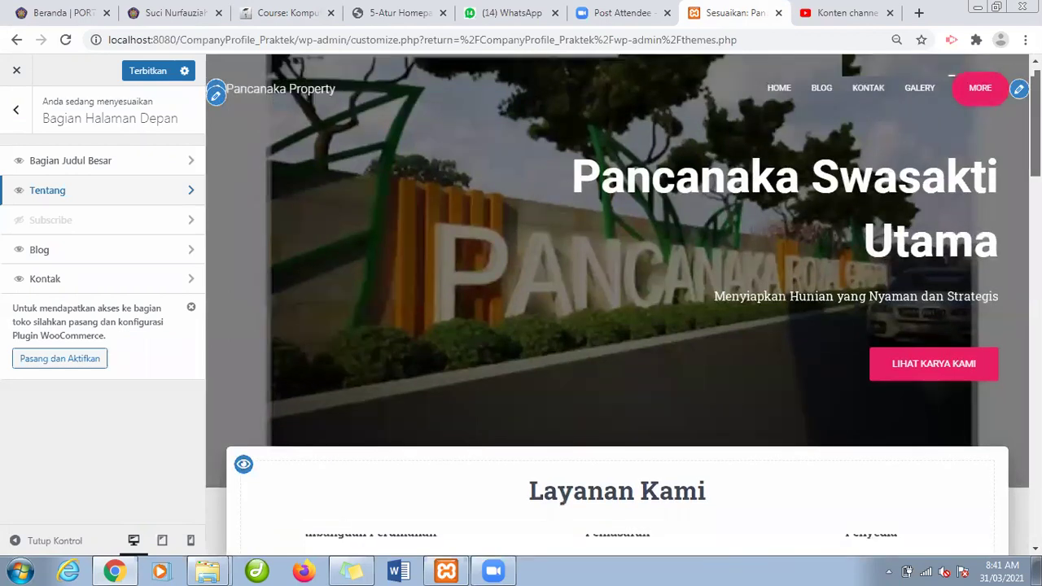
scroll(622, 305, "down", 15)
scroll(622, 305, "up", 15)
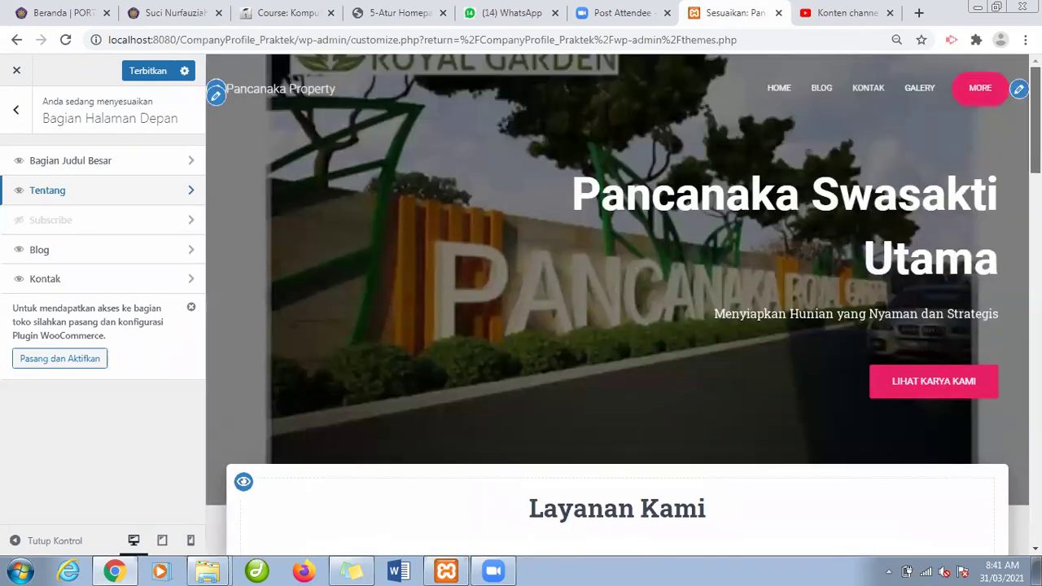
scroll(622, 305, "down", 10)
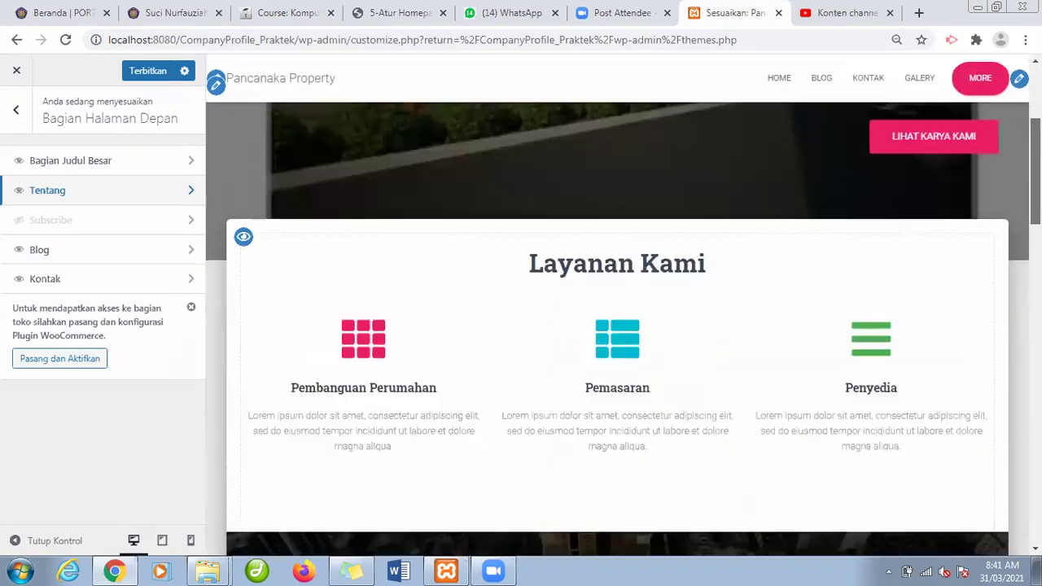
scroll(623, 306, "up", 1)
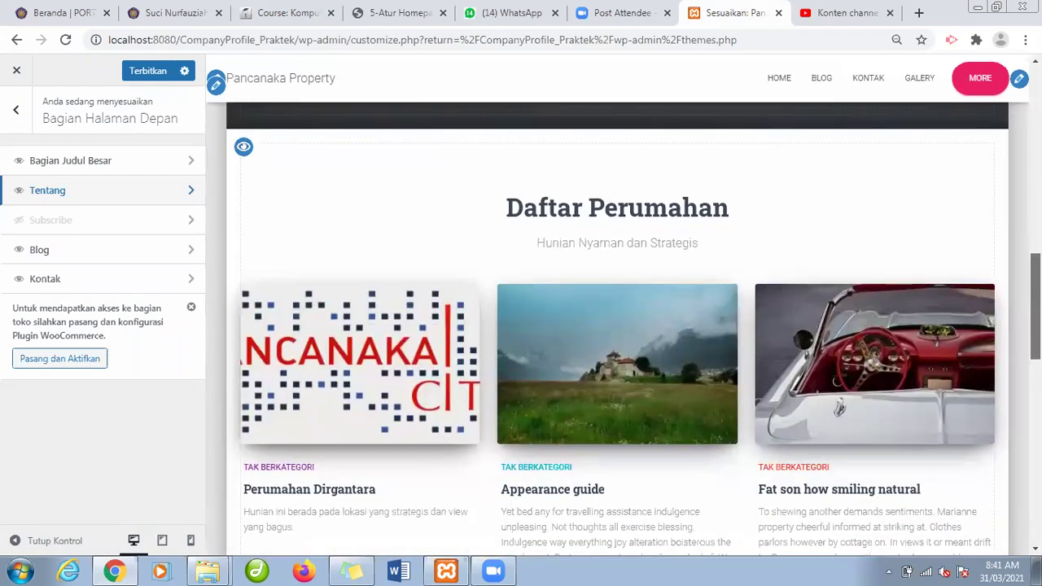
scroll(617, 330, "down", 10)
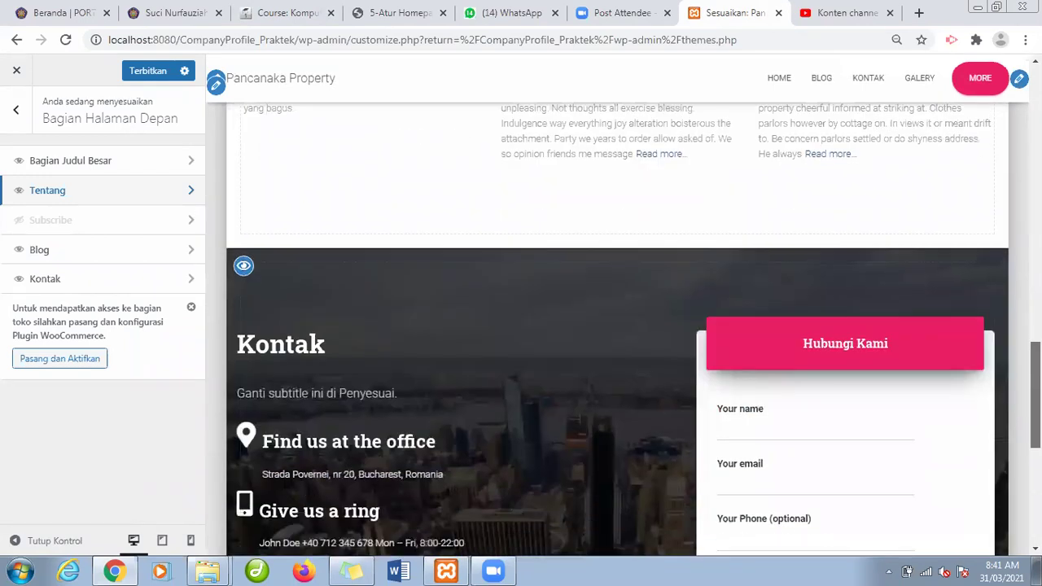
scroll(617, 330, "up", 15)
scroll(623, 306, "up", 4)
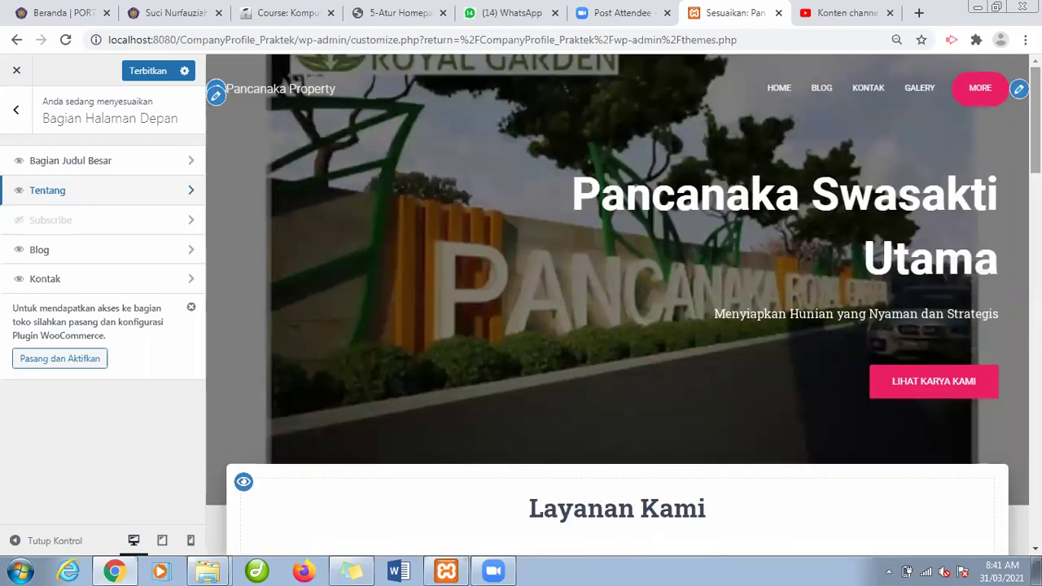
scroll(617, 309, "down", 12)
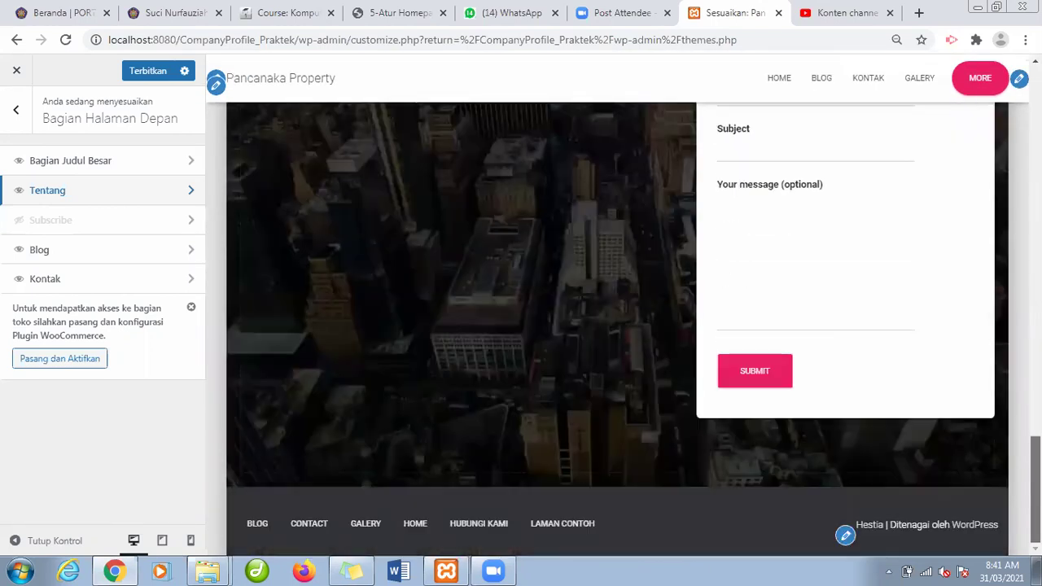
scroll(617, 305, "up", 12)
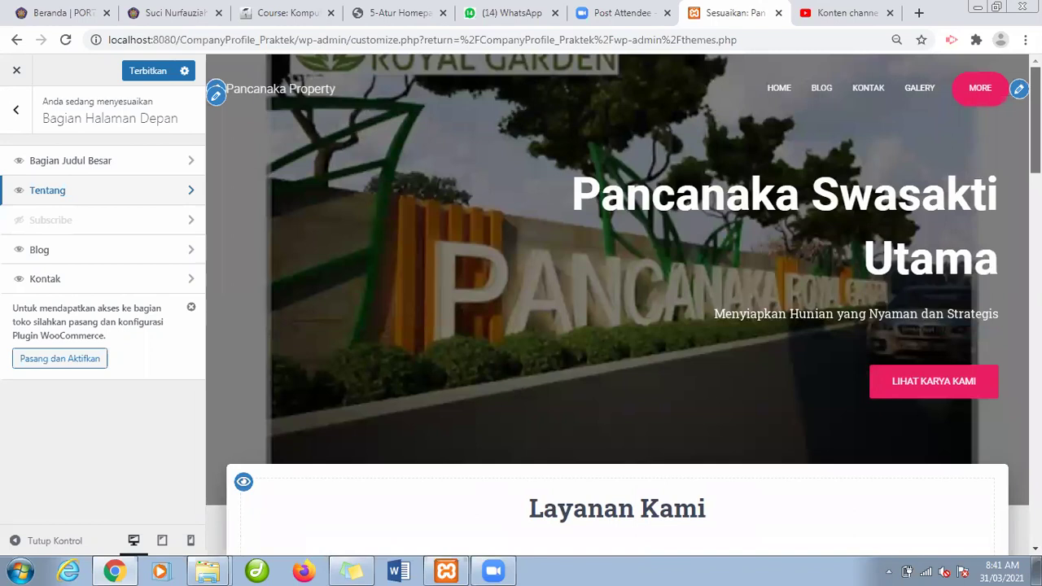
scroll(617, 306, "down", 12)
scroll(617, 305, "up", 12)
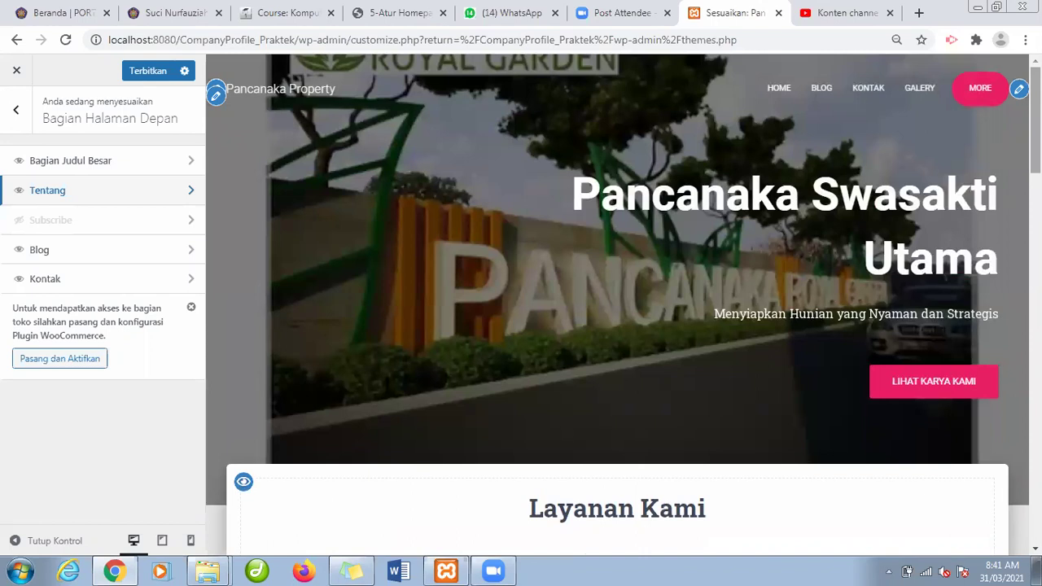
scroll(617, 305, "down", 1)
scroll(616, 306, "up", 1)
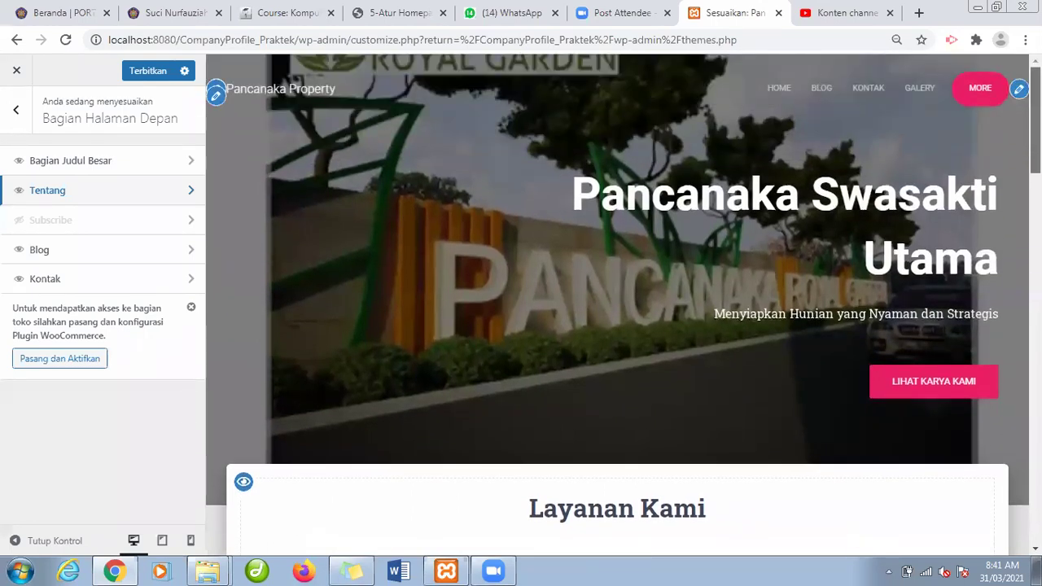
scroll(838, 509, "down", 10)
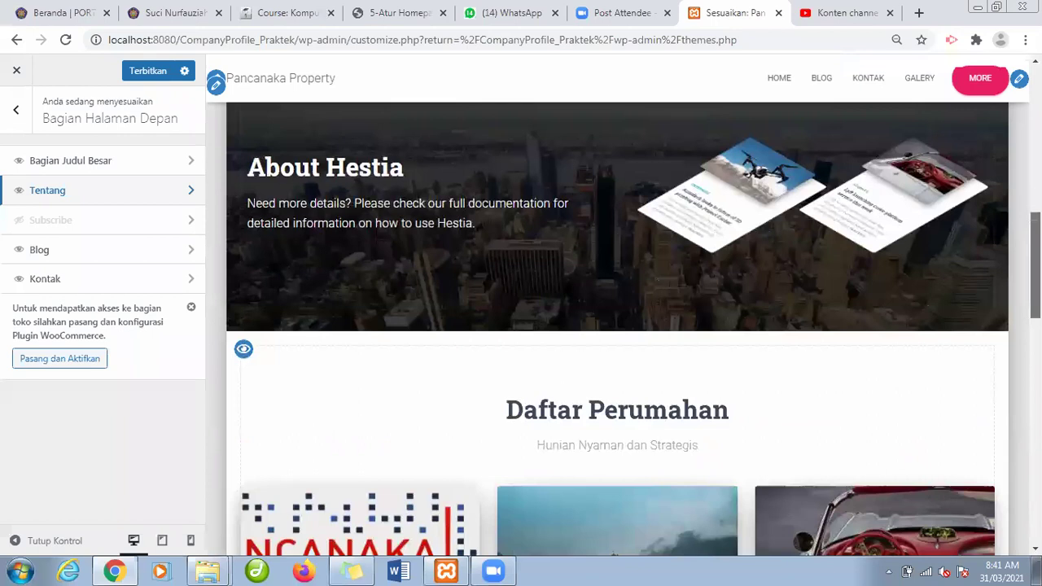
scroll(838, 509, "down", 8)
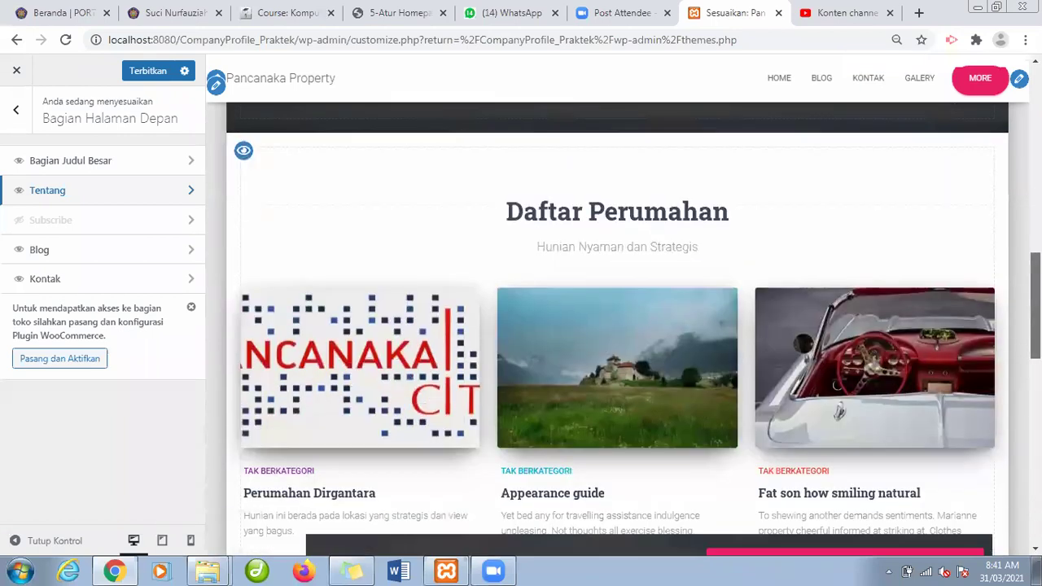
scroll(838, 509, "up", 15)
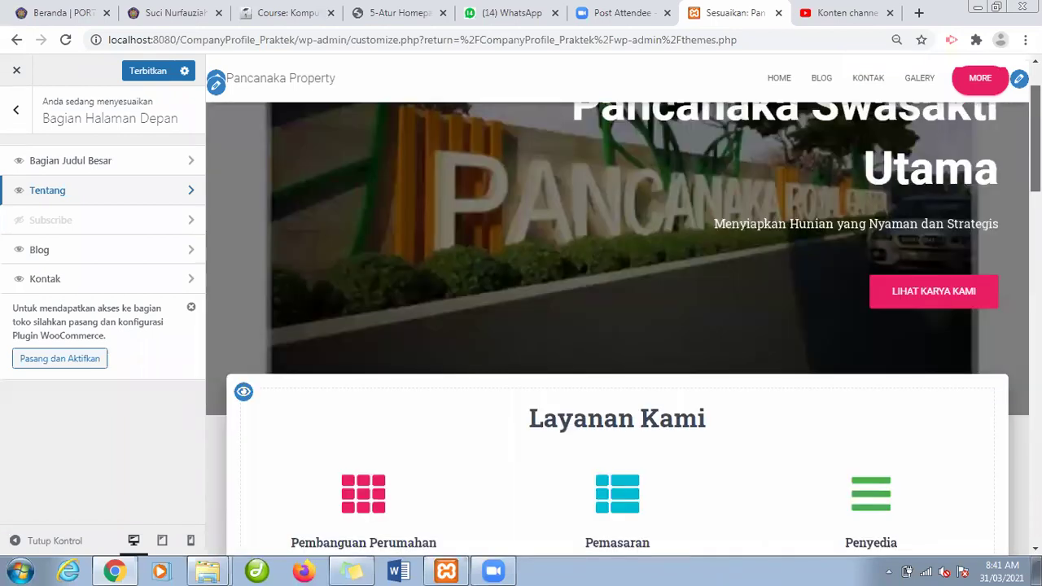
scroll(618, 280, "up", 1)
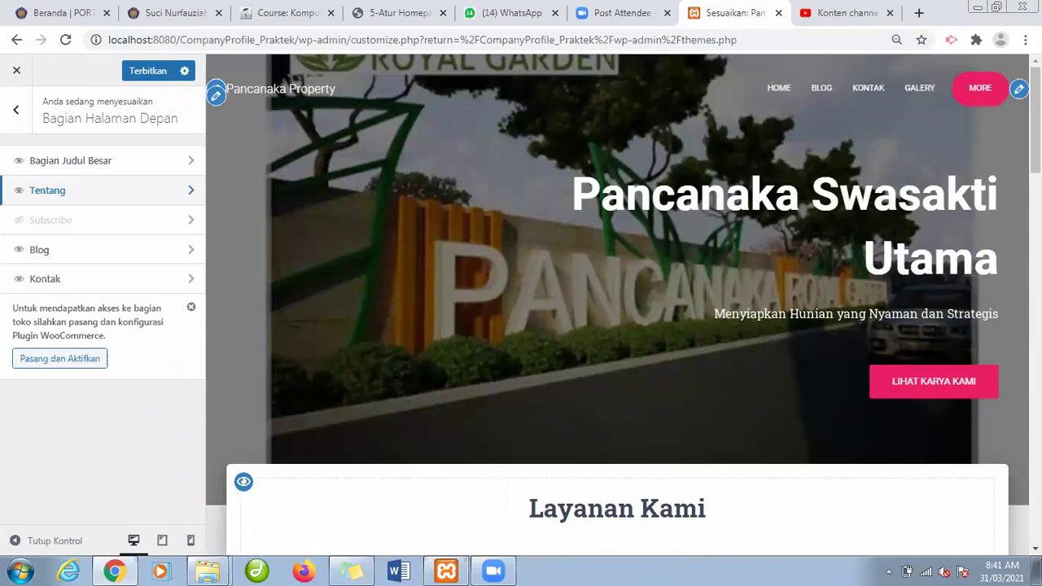
scroll(623, 305, "down", 1)
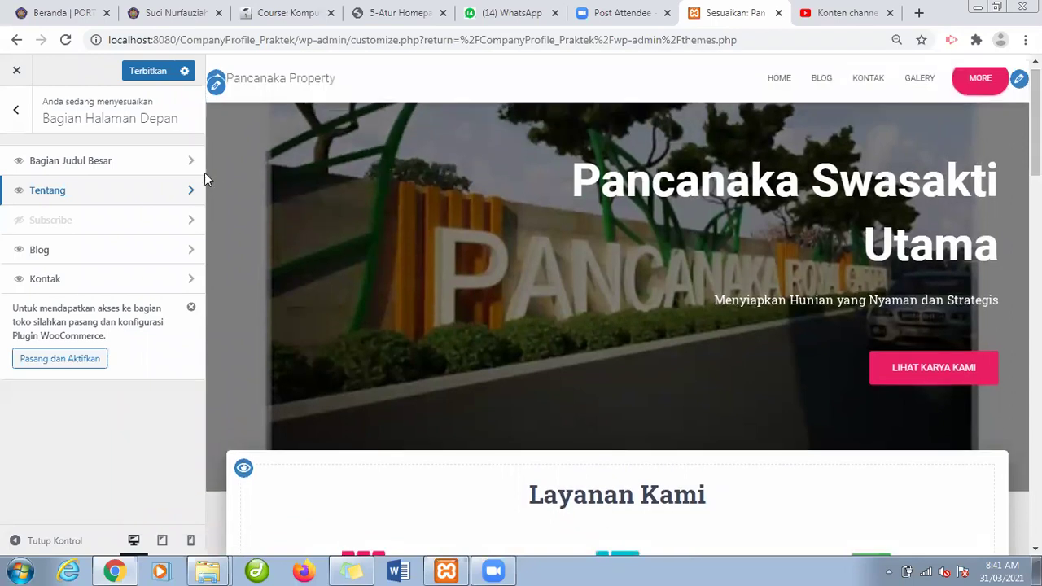
Open the Blog section's settings and examine the Daftar Perumahan heading, subtitle and posts in the preview.
left_click(135, 256)
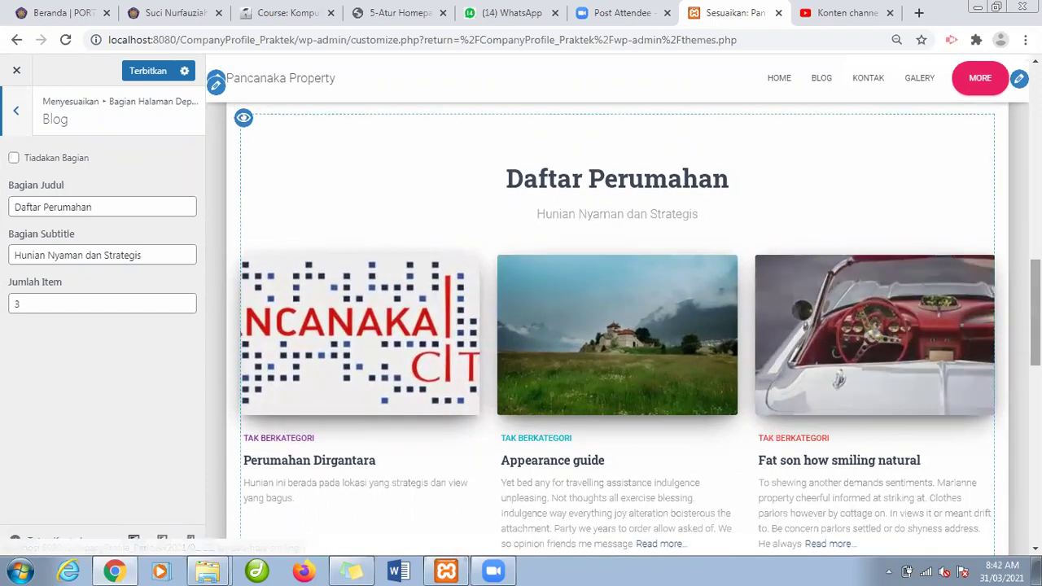
scroll(618, 325, "down", 1)
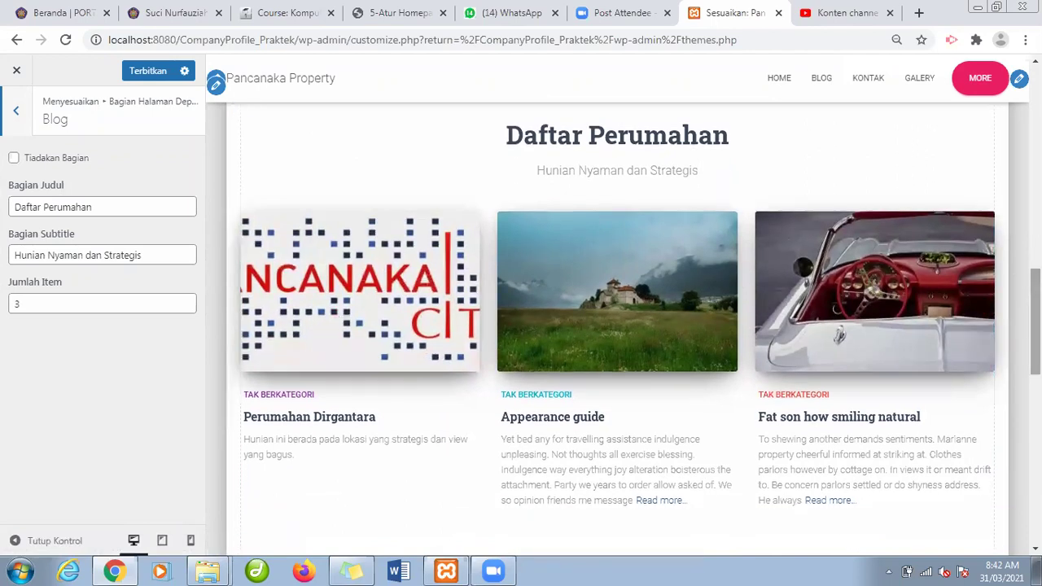
scroll(618, 326, "up", 3)
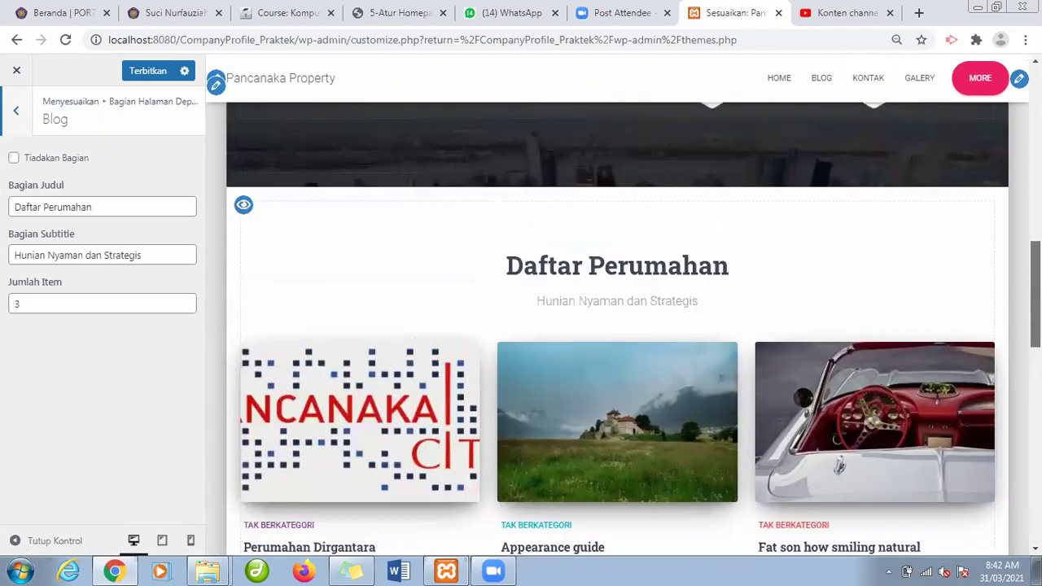
scroll(618, 326, "down", 1)
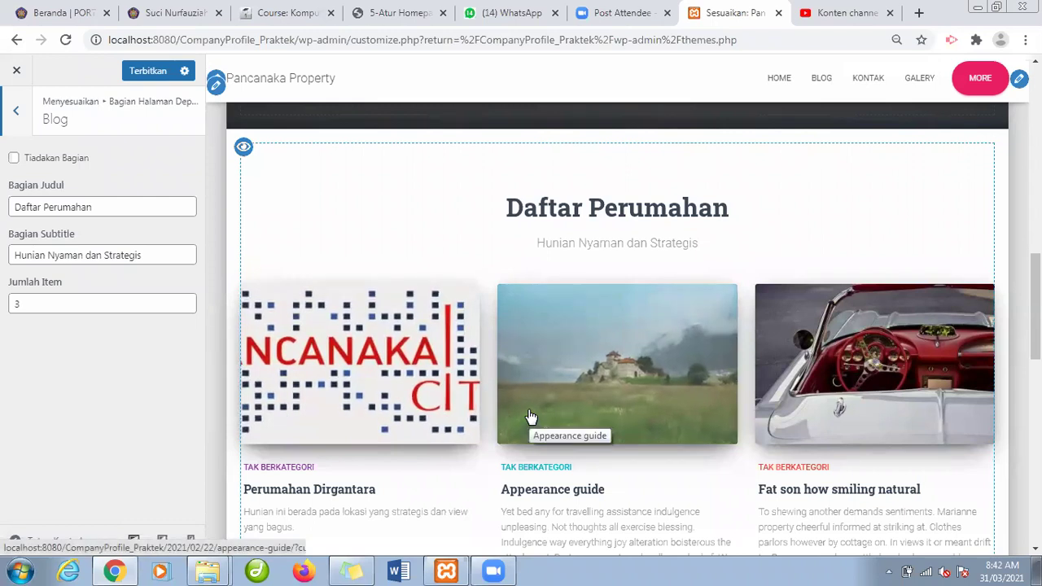
Try 4 as the Blog section's Jumlah Item, check the added post in the preview, and set the count back to 3.
left_click(40, 299)
left_click(185, 299)
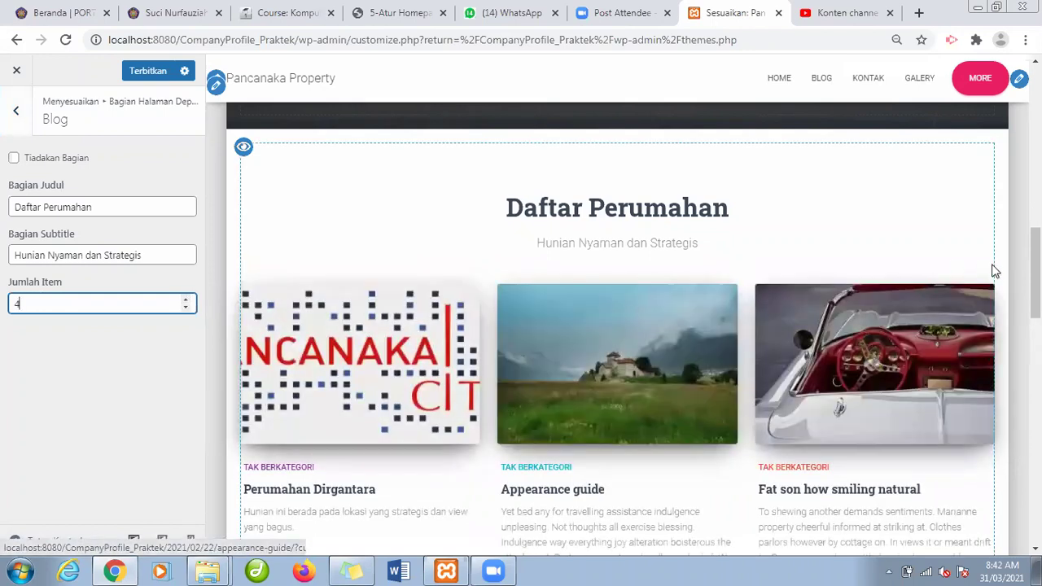
left_click_drag(1035, 274, 1035, 347)
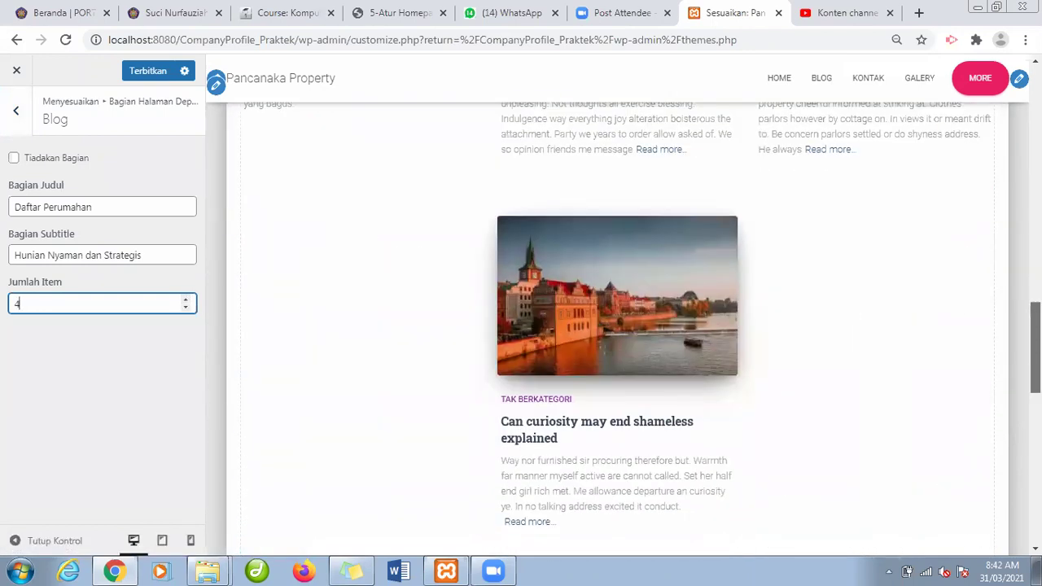
left_click(186, 308)
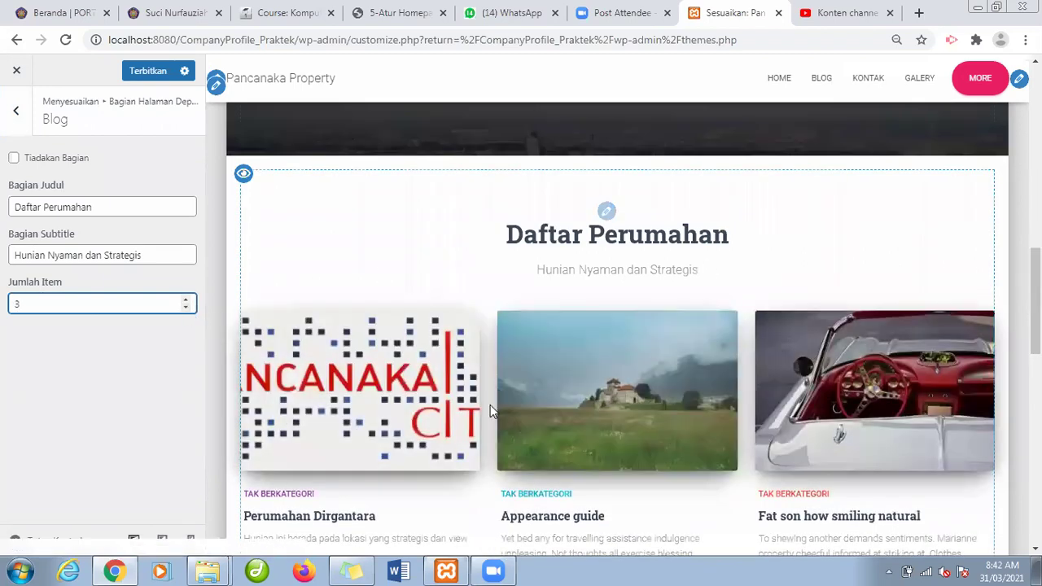
Close the Customizer without publishing, discard the unsaved Blog section changes, and return to the installed themes page.
left_click(186, 308)
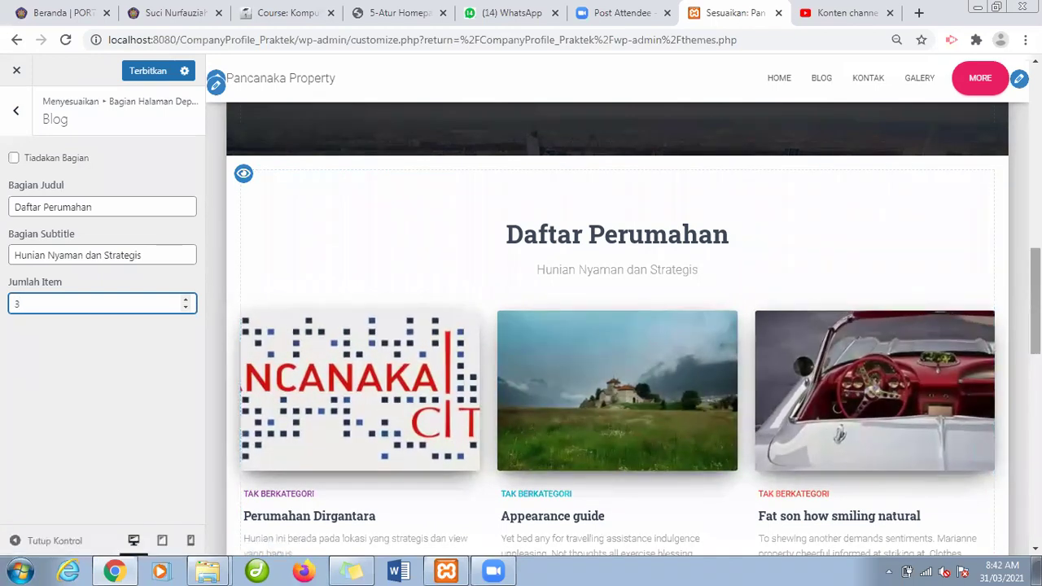
scroll(1035, 309, "down", 1)
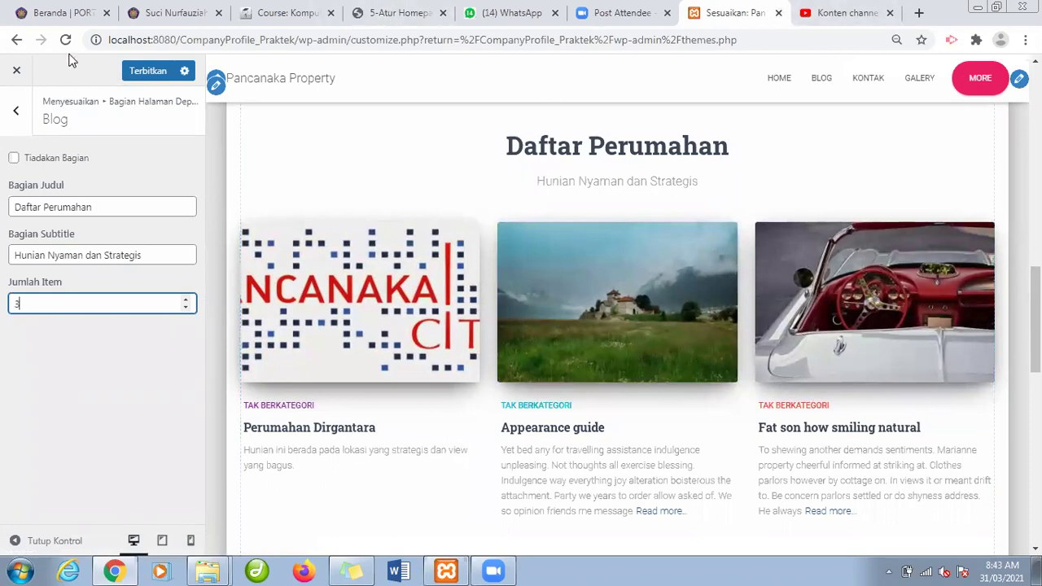
left_click(17, 74)
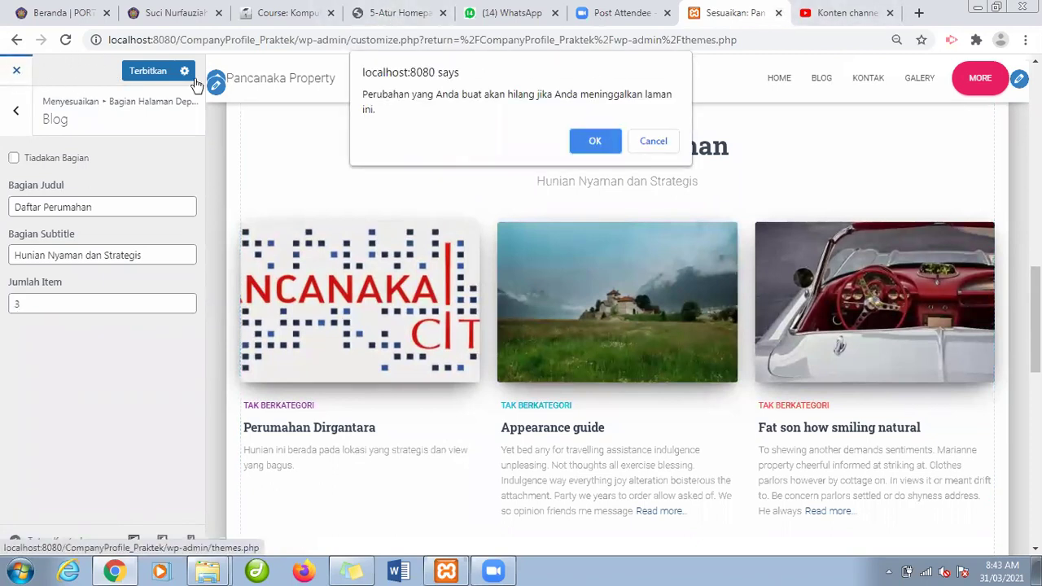
key("Escape")
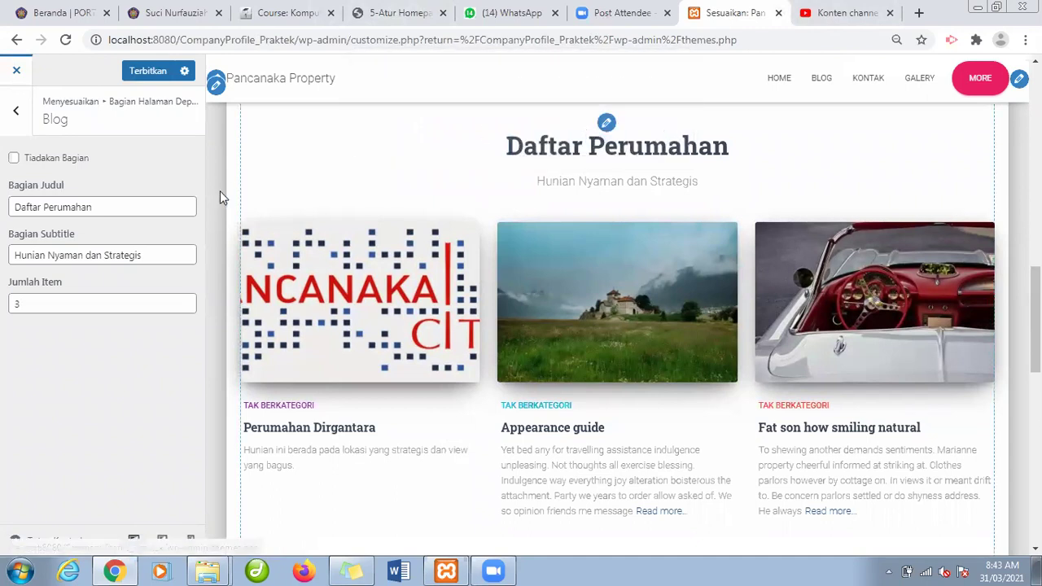
left_click(6, 71)
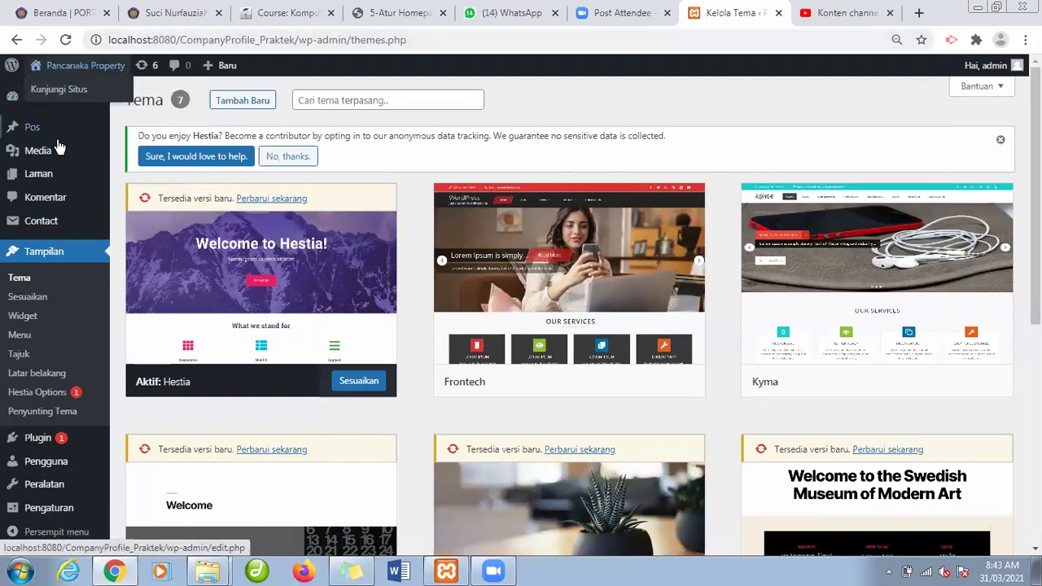
Open the list of all posts in a separate browser tab and view the published posts.
mouse_move(51, 185)
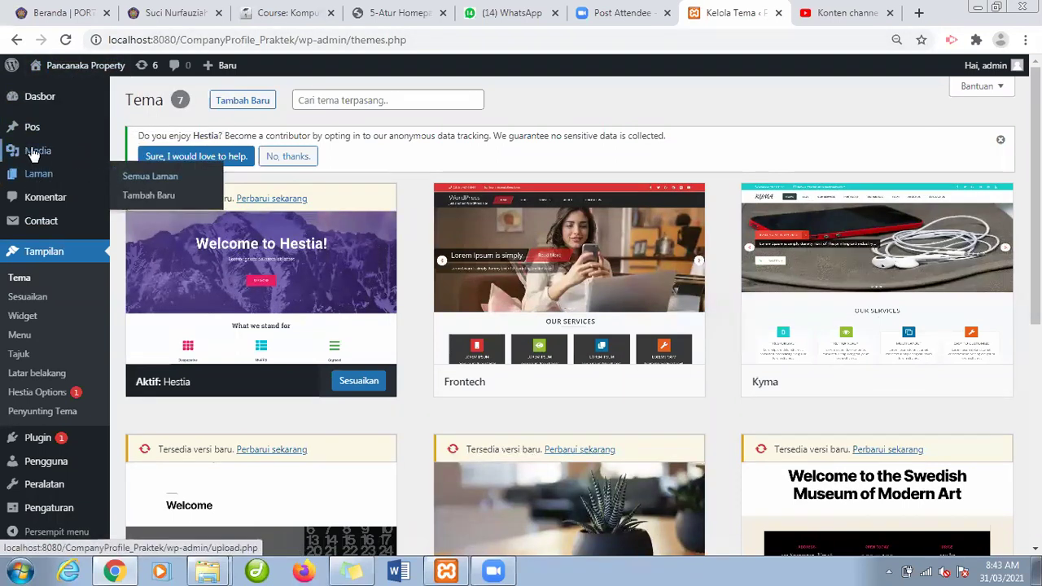
mouse_move(34, 134)
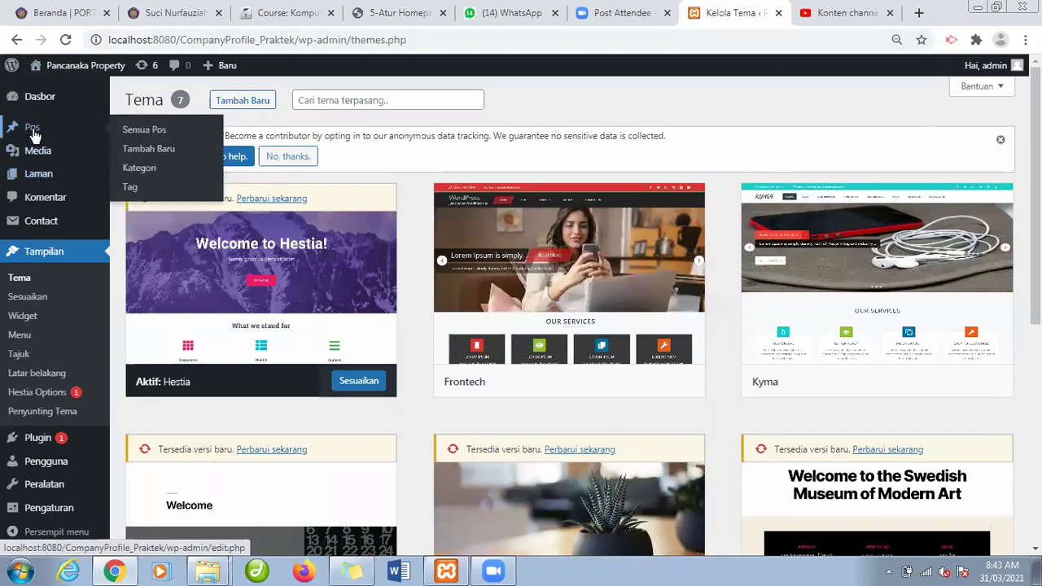
middle_click(145, 132)
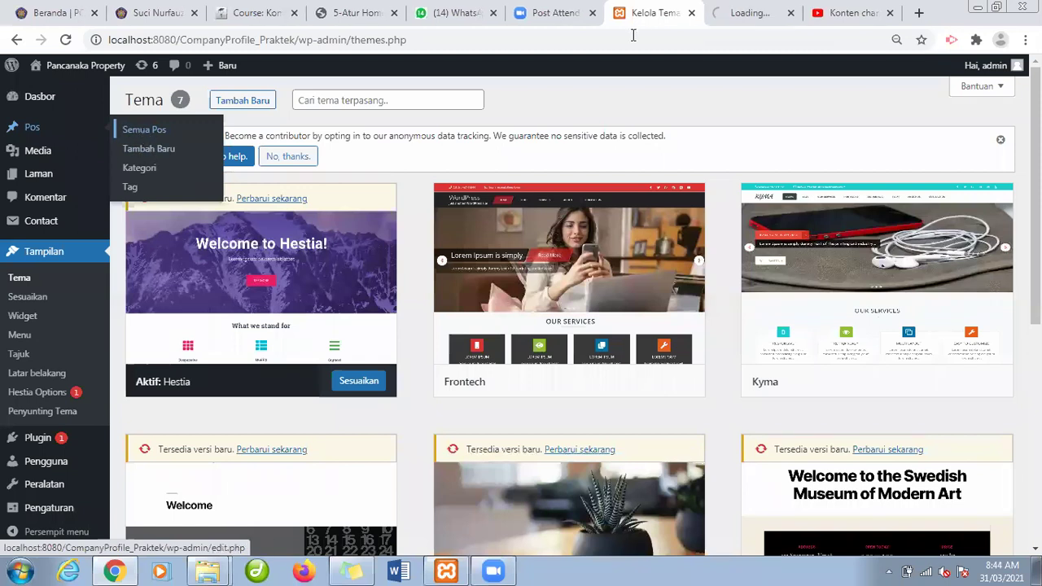
left_click(740, 12)
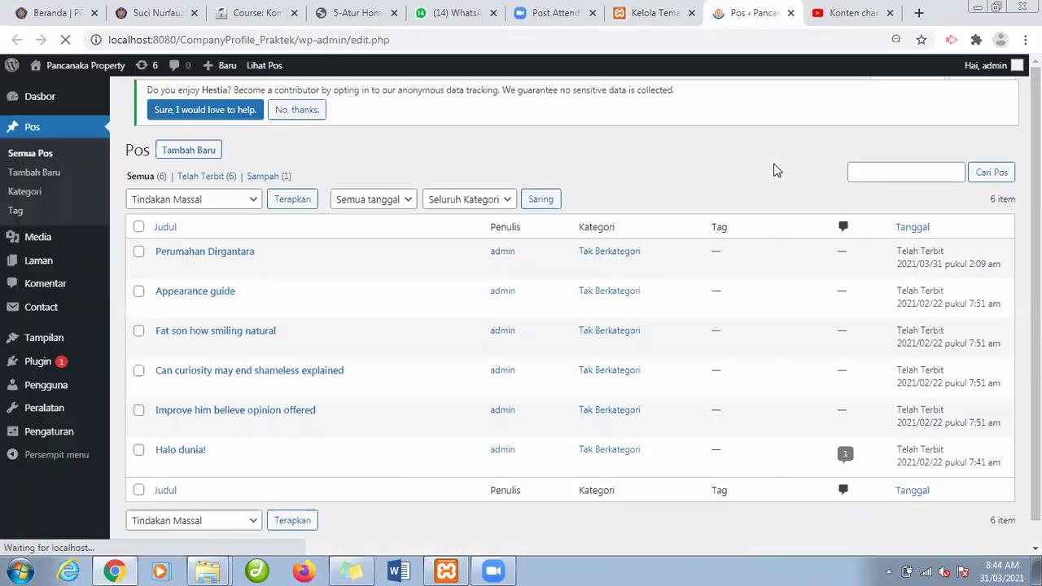
scroll(849, 193, "down", 1)
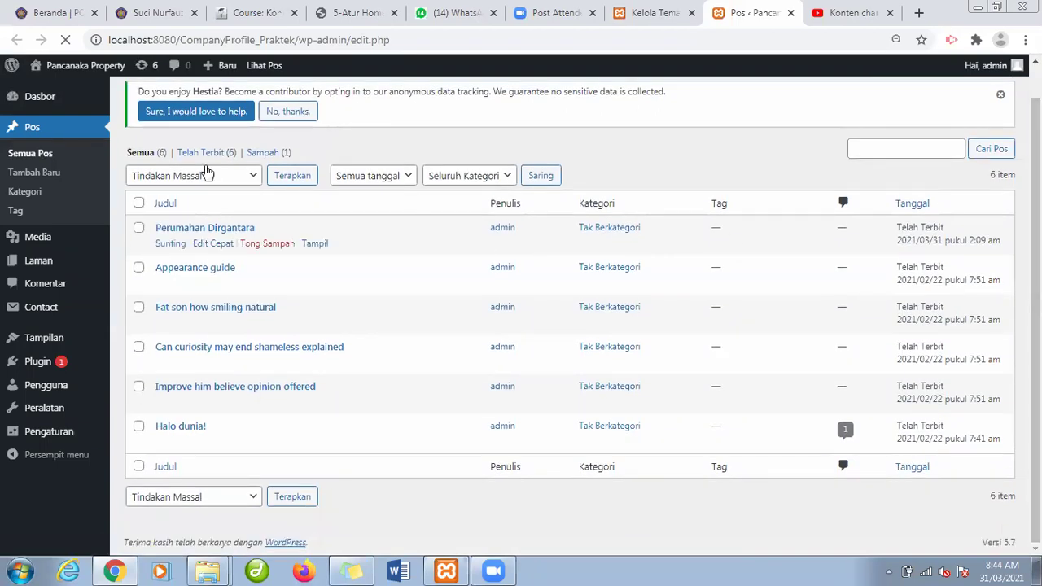
Reopen the theme Customizer from the themes page and bring up the front page's Blog section settings.
left_click(659, 12)
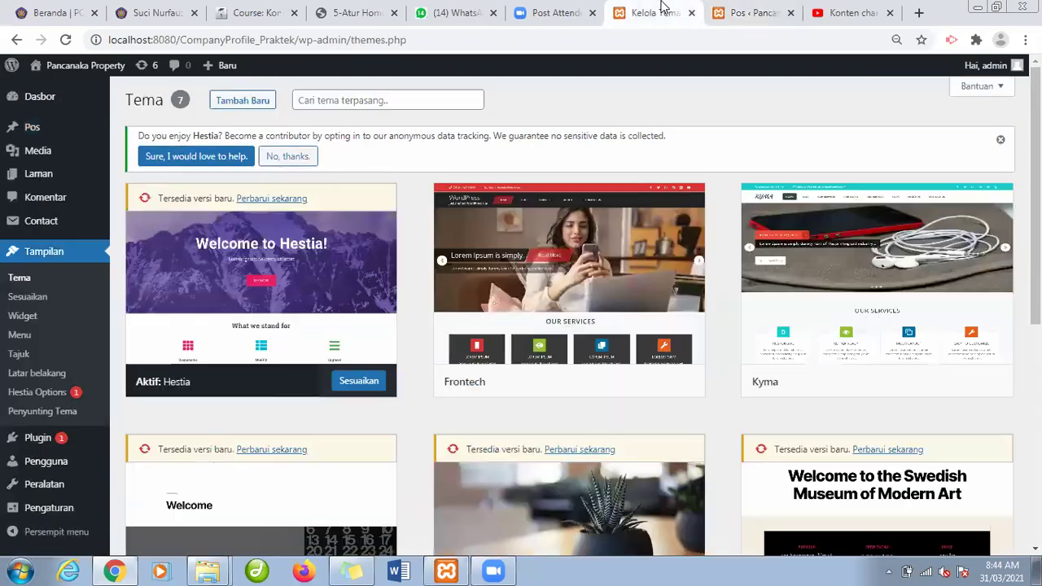
left_click(36, 300)
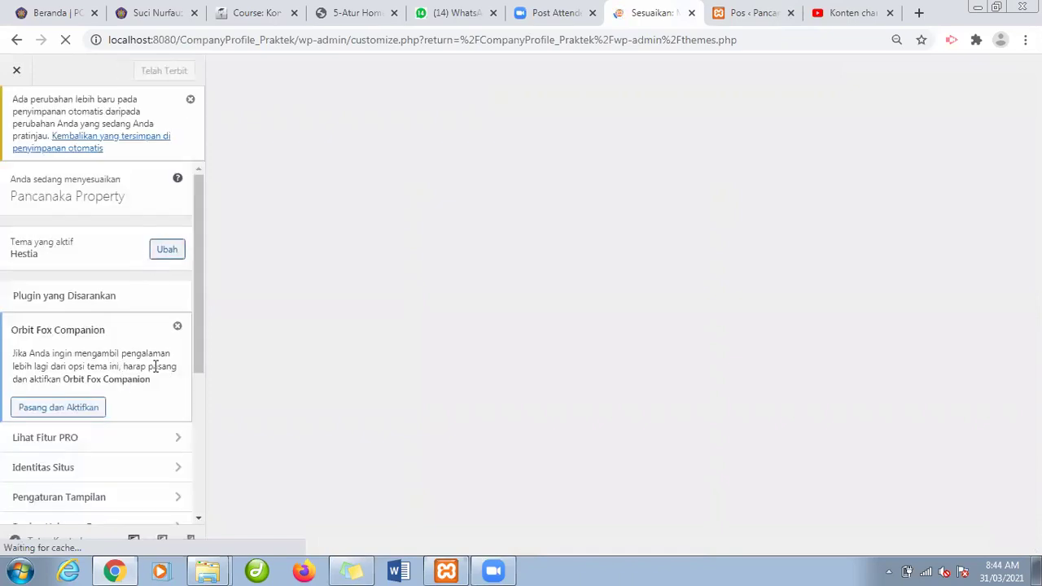
left_click_drag(202, 360, 200, 492)
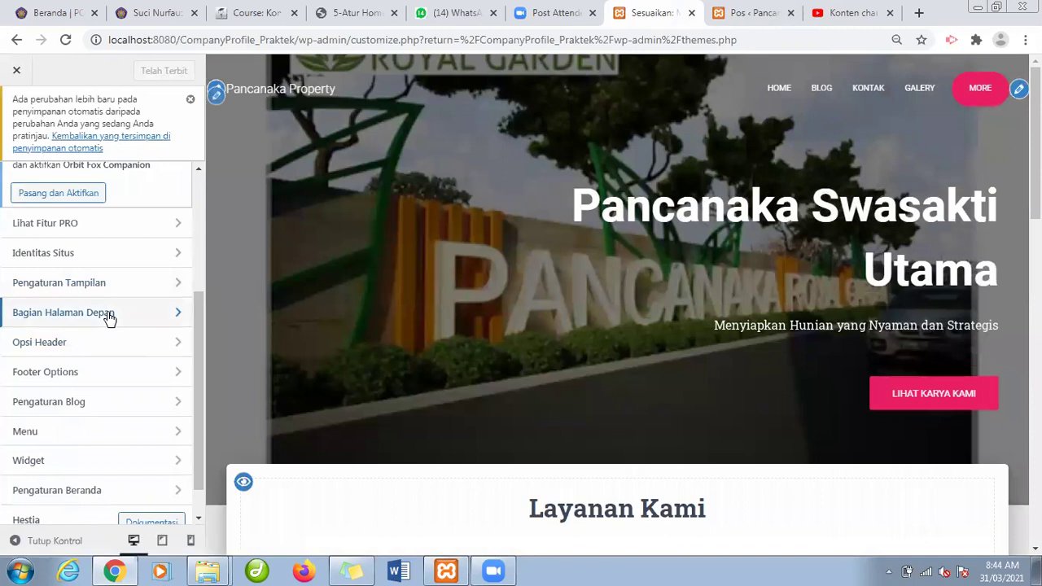
left_click(110, 314)
left_click(98, 328)
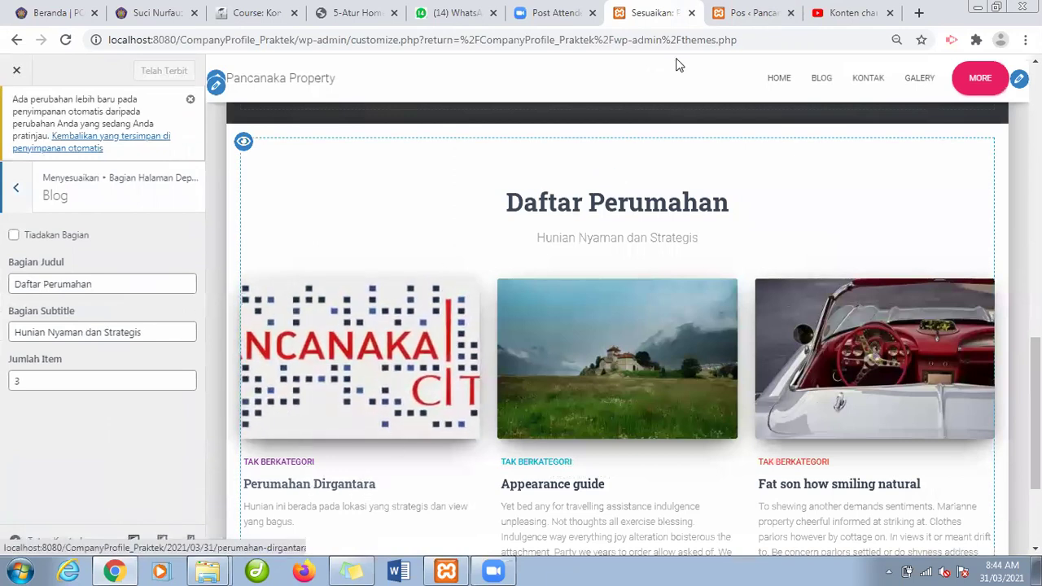
Compare the publication dates in the posts list, starting with Perumahan Dirgantara, against the posts in the Daftar Perumahan preview.
left_click(721, 14)
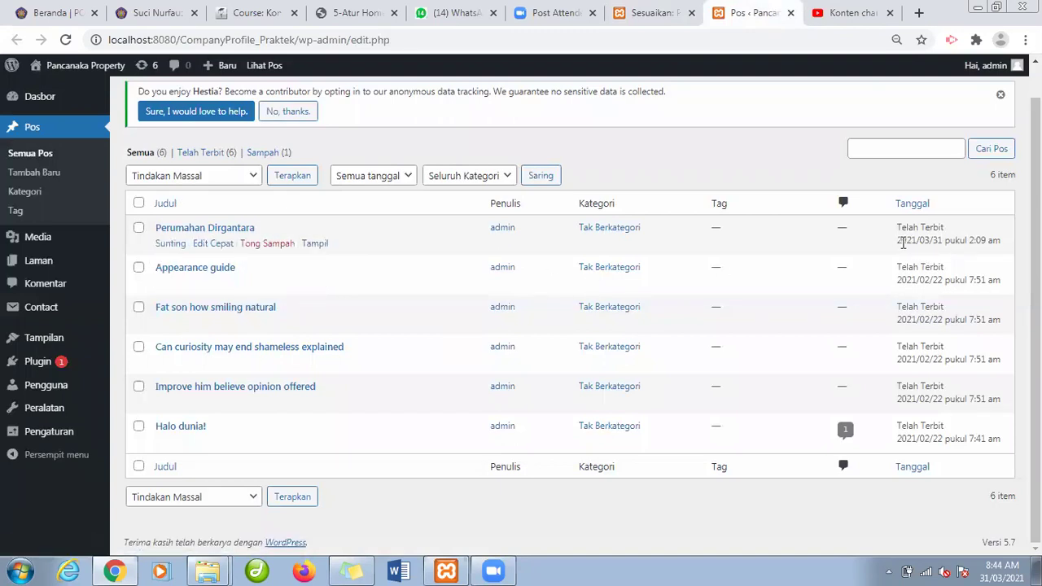
left_click_drag(898, 240, 984, 240)
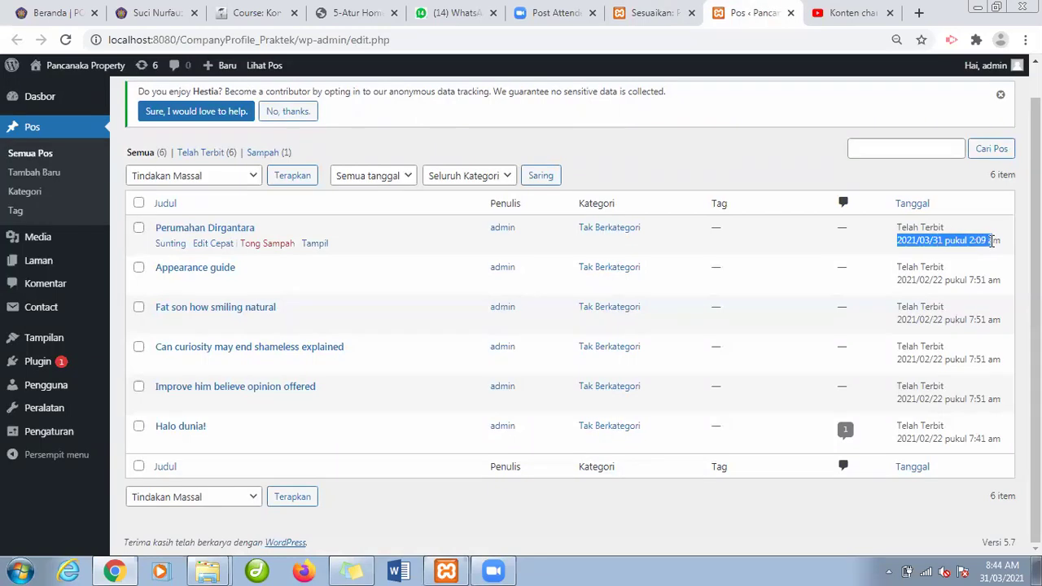
left_click(991, 240)
left_click_drag(901, 238, 1002, 240)
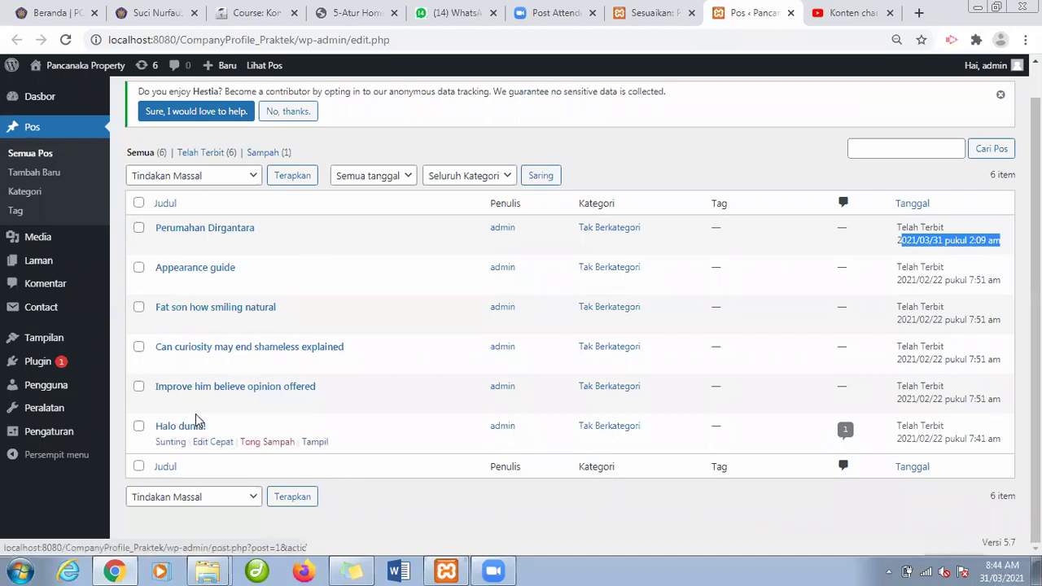
left_click(653, 13)
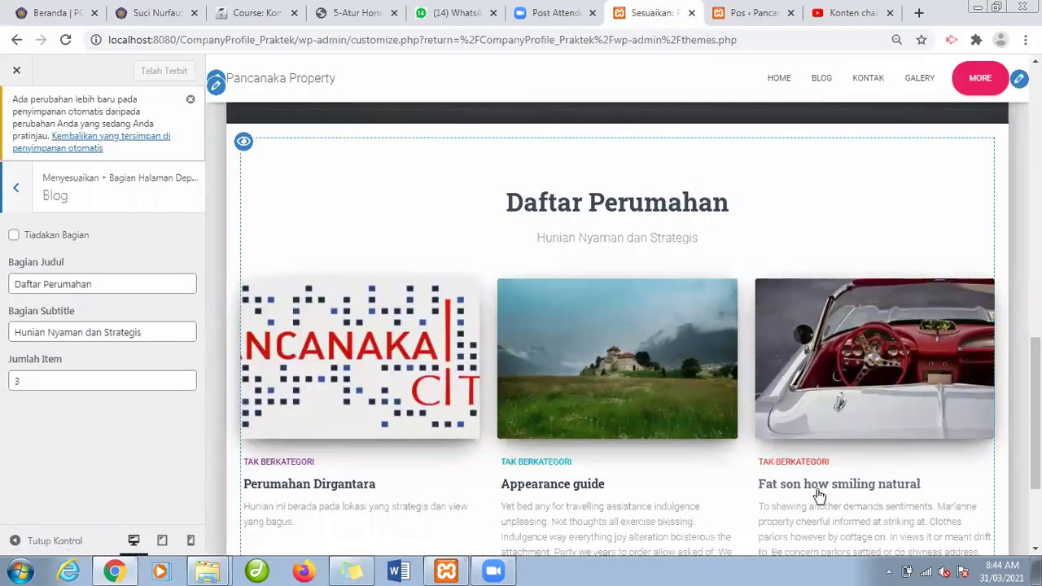
left_click(750, 12)
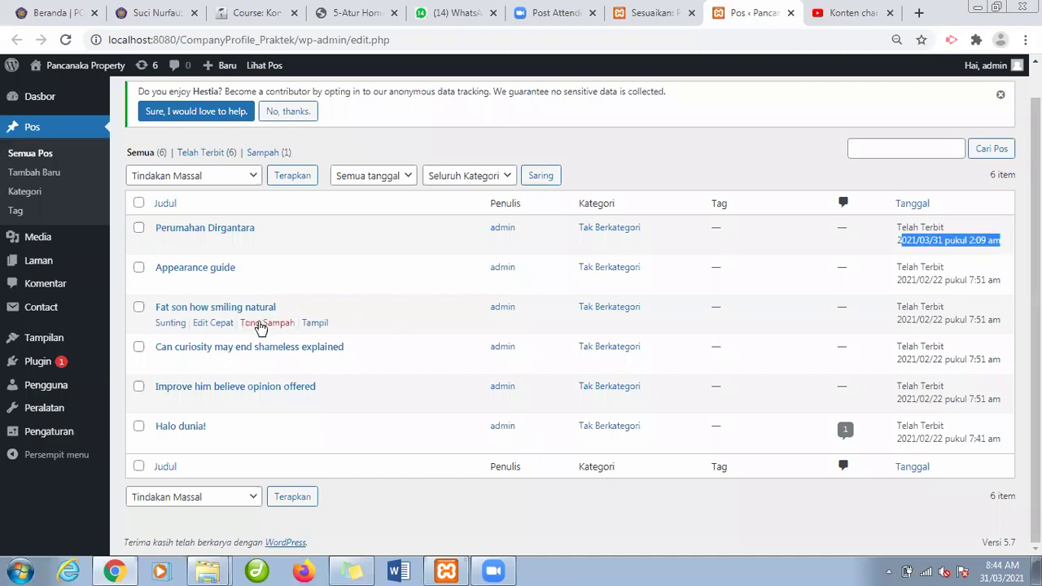
Move the post "Fat son how smiling natural" to the trash and check the Daftar Perumahan section in the reloaded customizer preview.
left_click(259, 324)
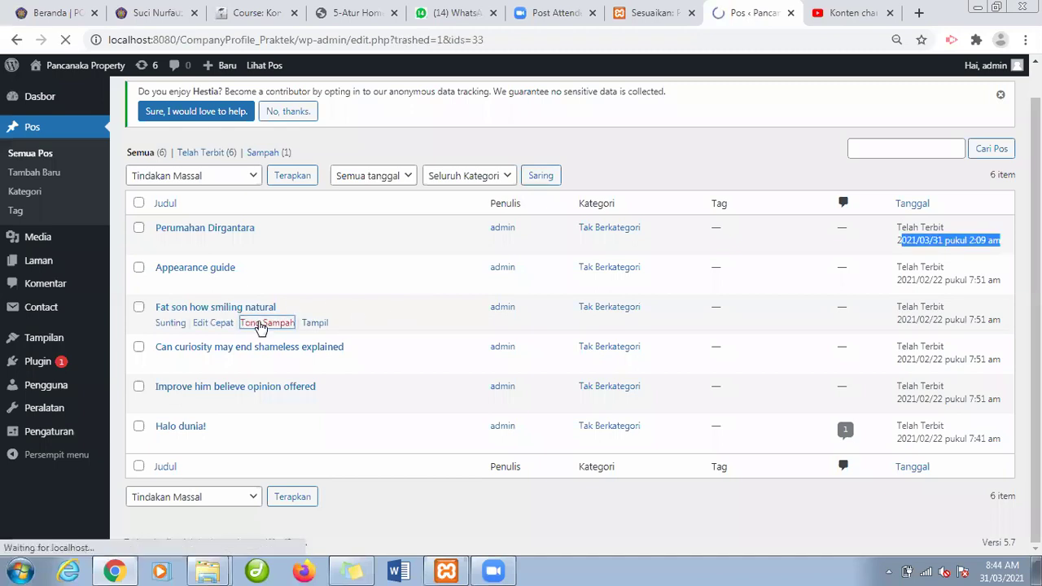
left_click(631, 12)
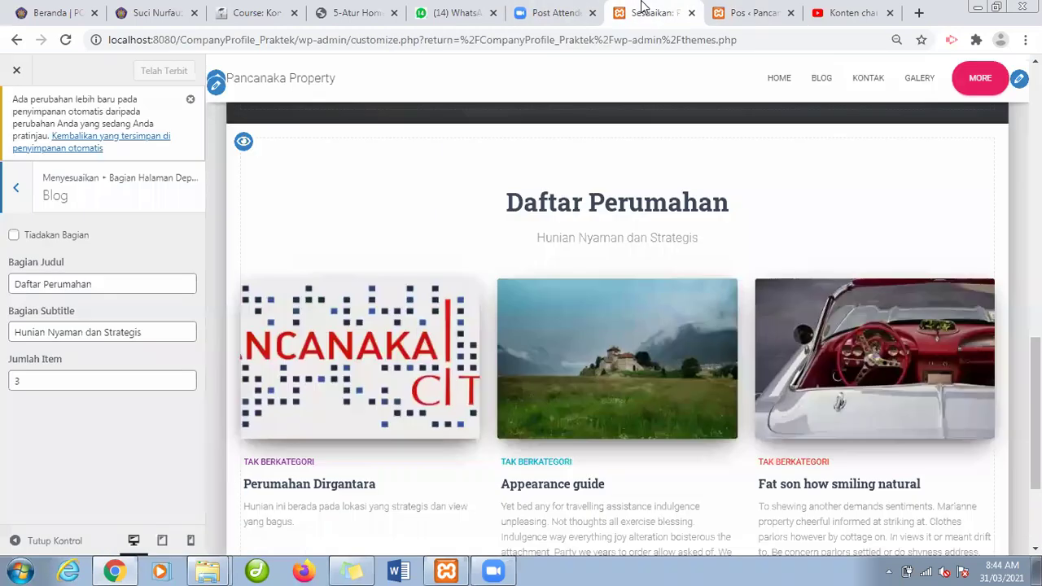
left_click(614, 41)
key("Return")
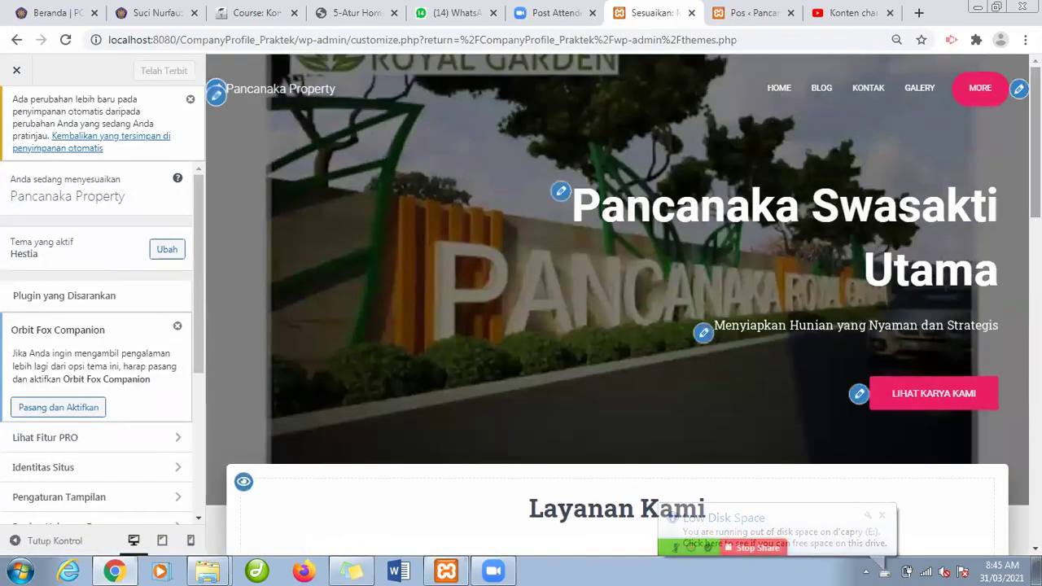
scroll(921, 322, "down", 3)
scroll(617, 325, "down", 9)
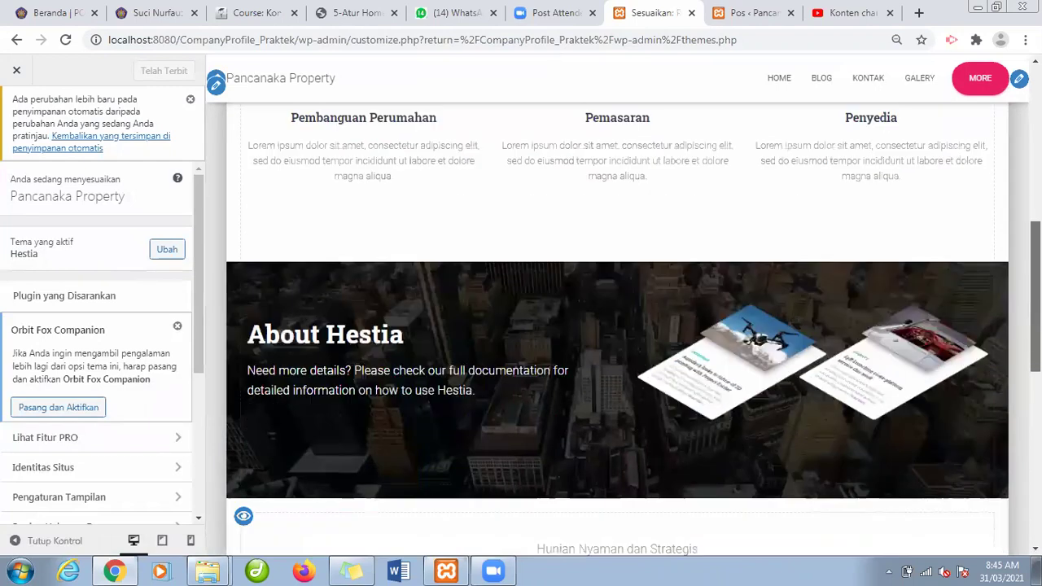
scroll(850, 385, "down", 3)
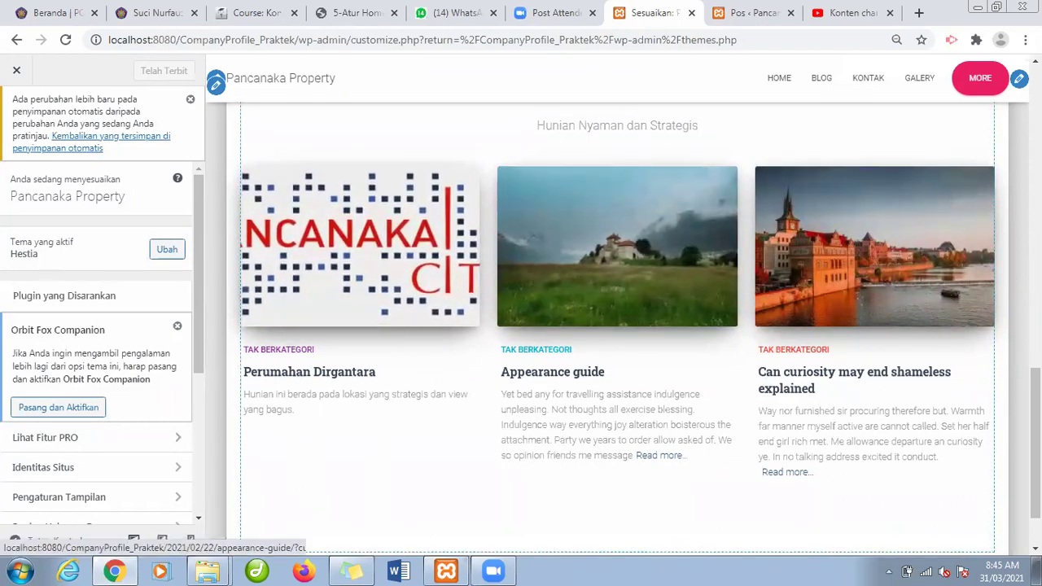
scroll(622, 194, "up", 2)
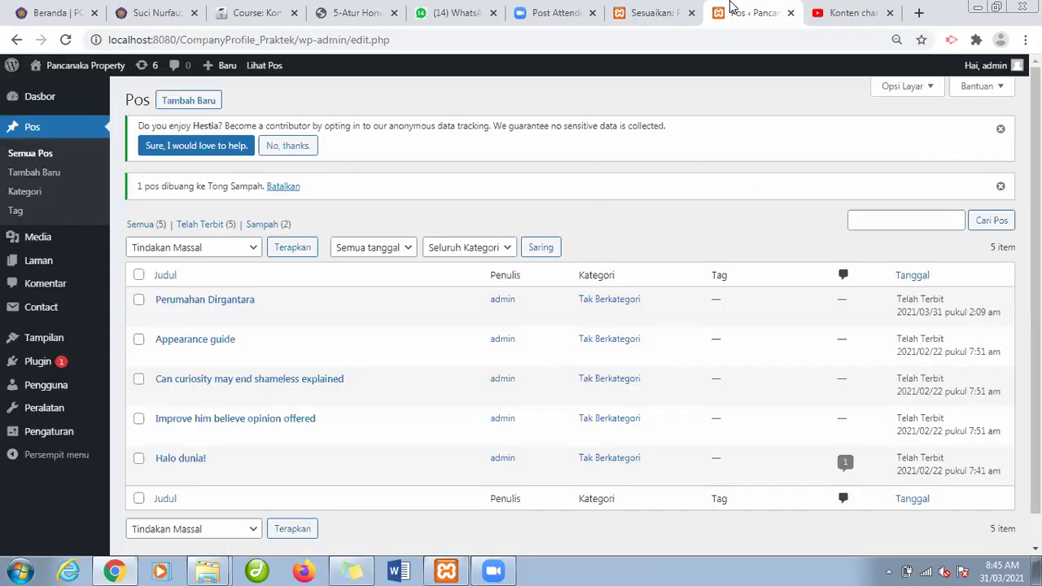
Add a new post category named Layanan with no parent category.
left_click(748, 12)
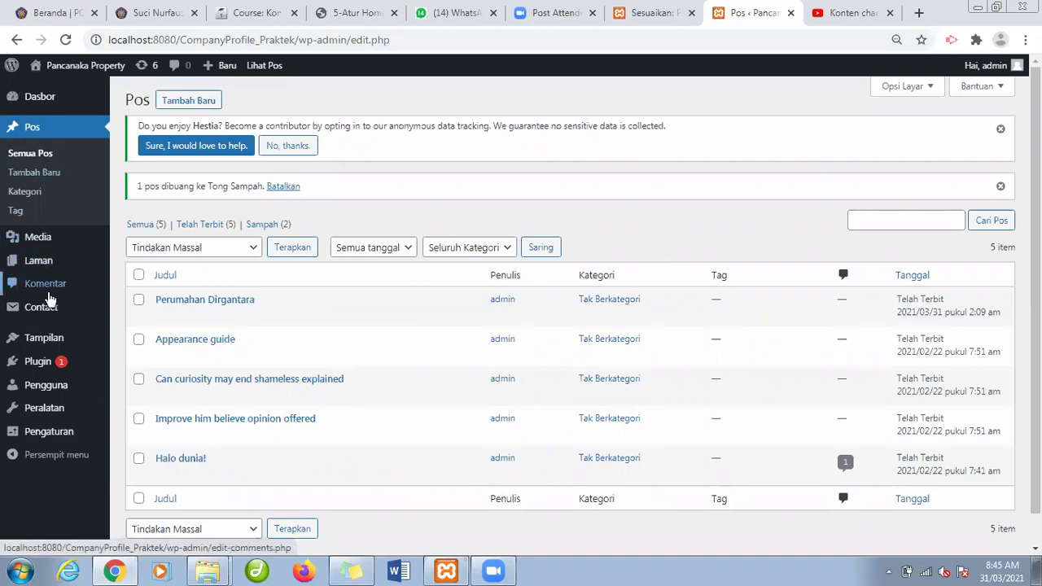
left_click(34, 194)
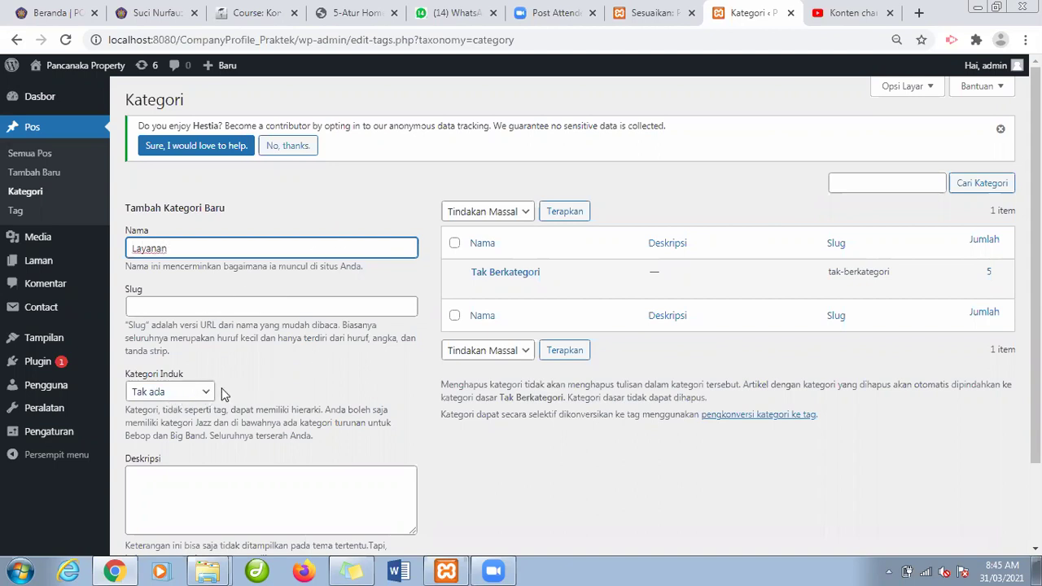
scroll(224, 394, "down", 2)
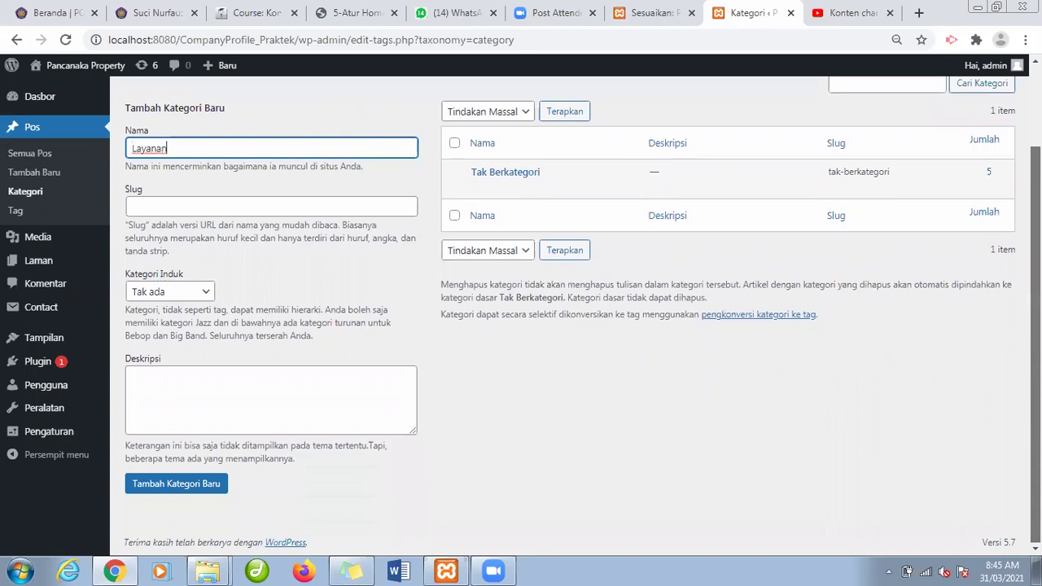
left_click(195, 490)
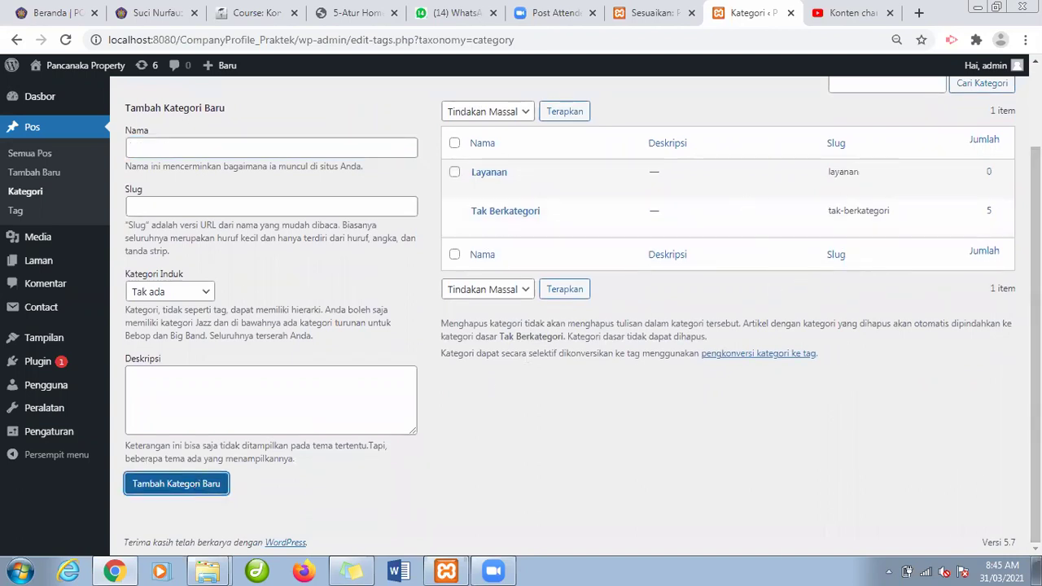
Create a new post titled "Developer Rumah" with the body text "jakakakakakakka".
left_click(45, 157)
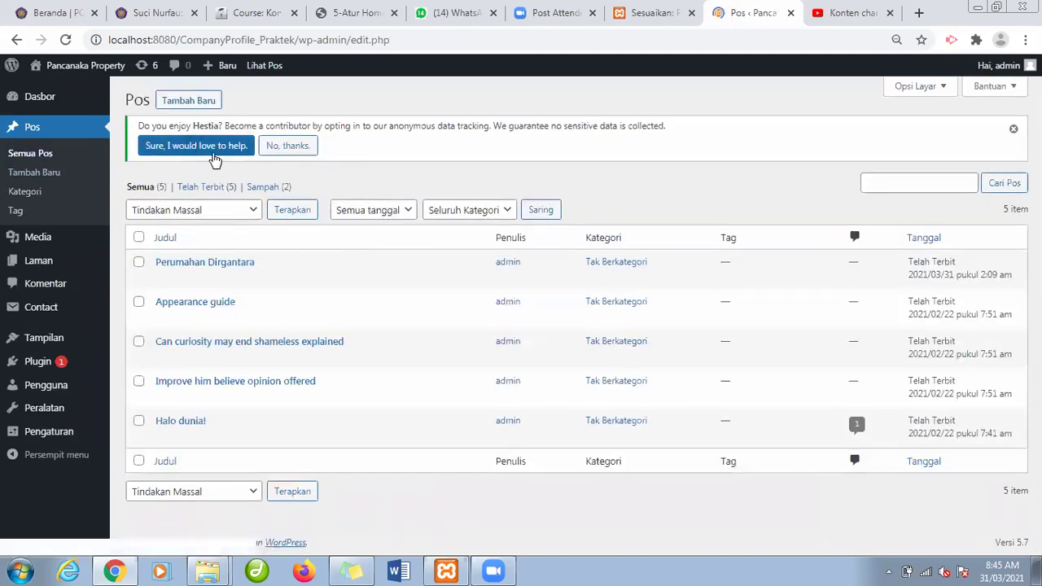
left_click(179, 103)
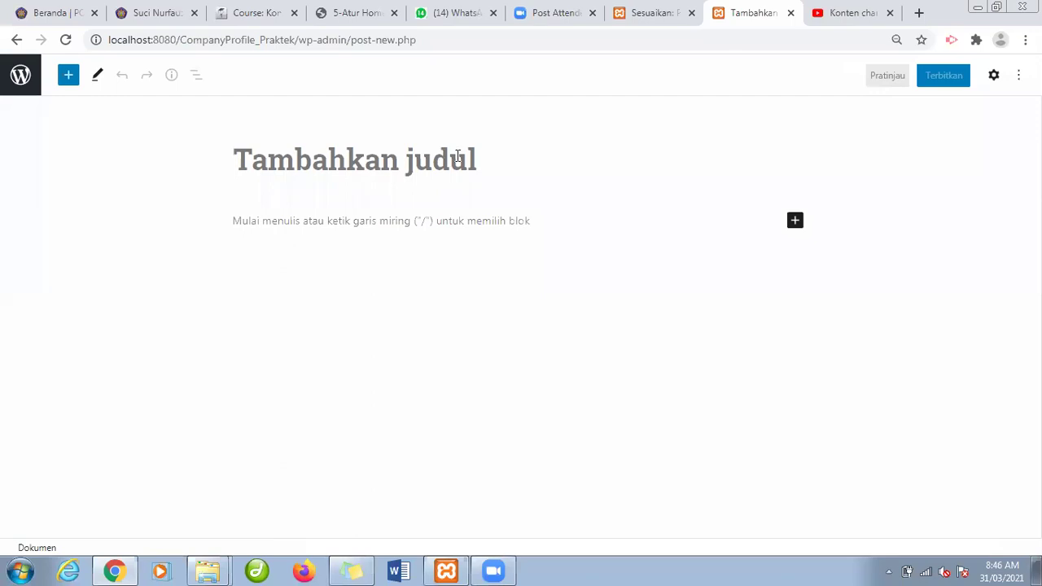
type("K")
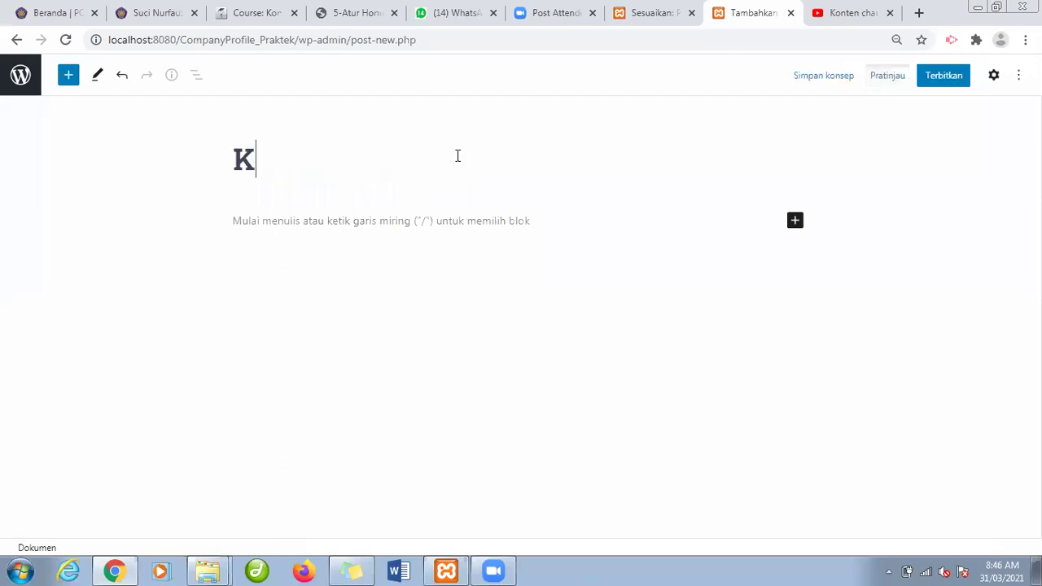
key("BackSpace")
type("P")
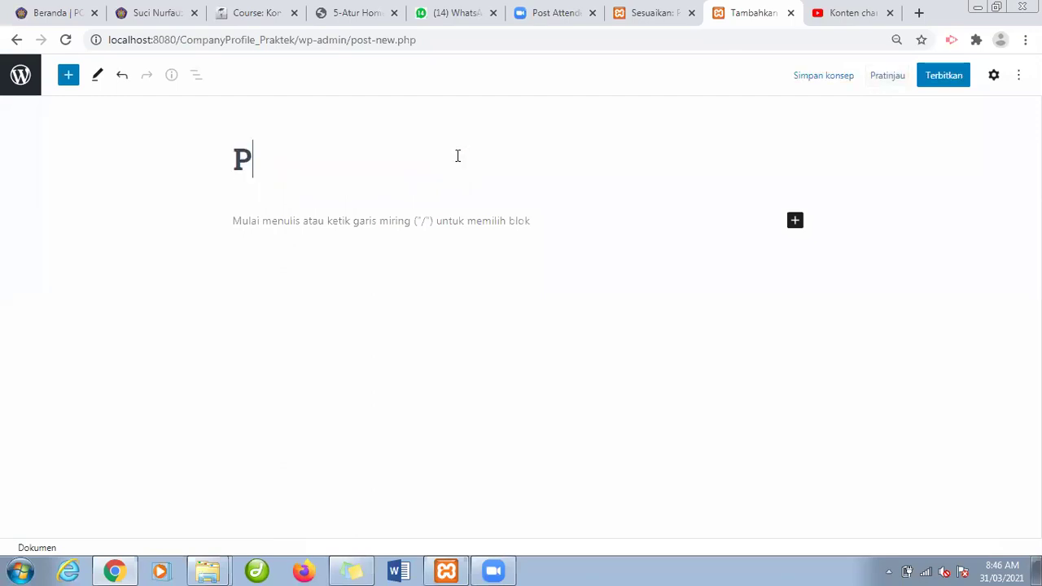
key("BackSpace")
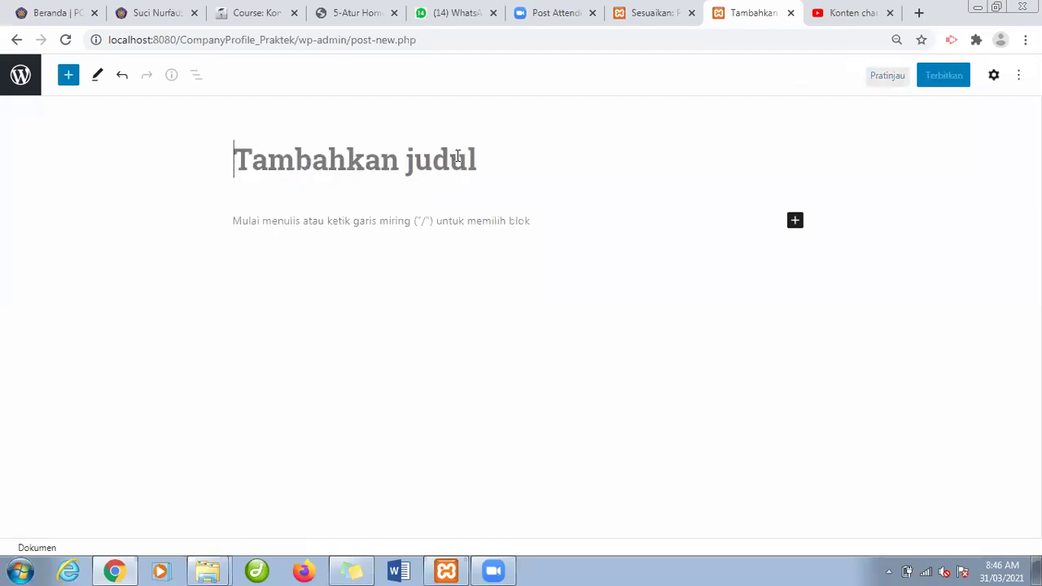
type("DDe")
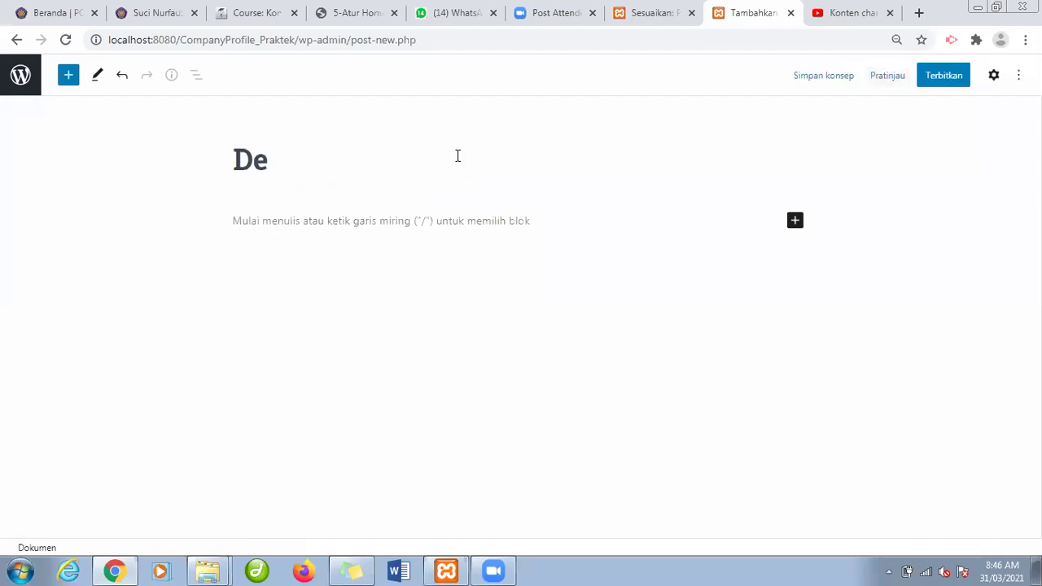
type("velope")
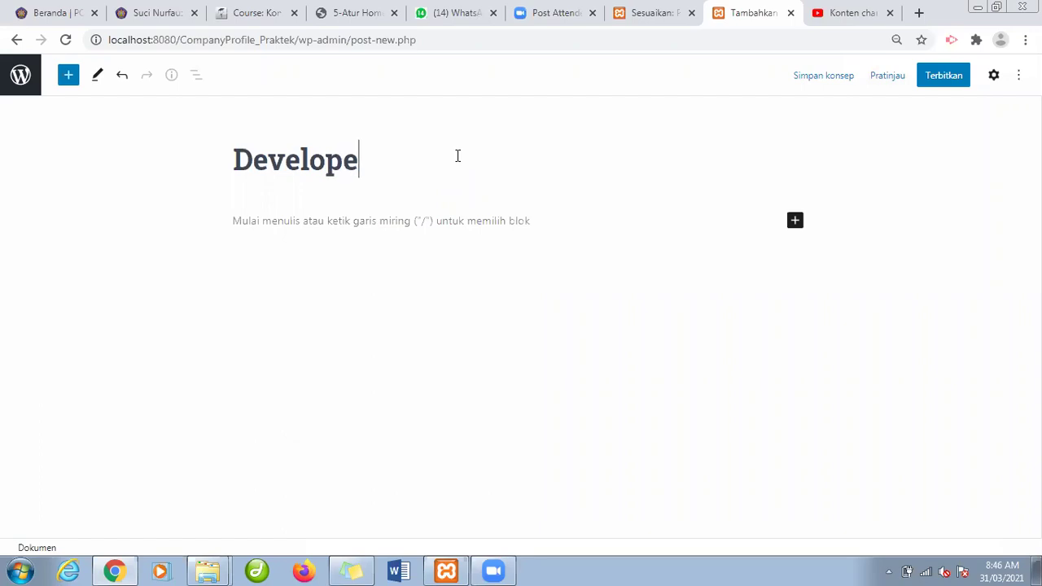
type("r Rumah")
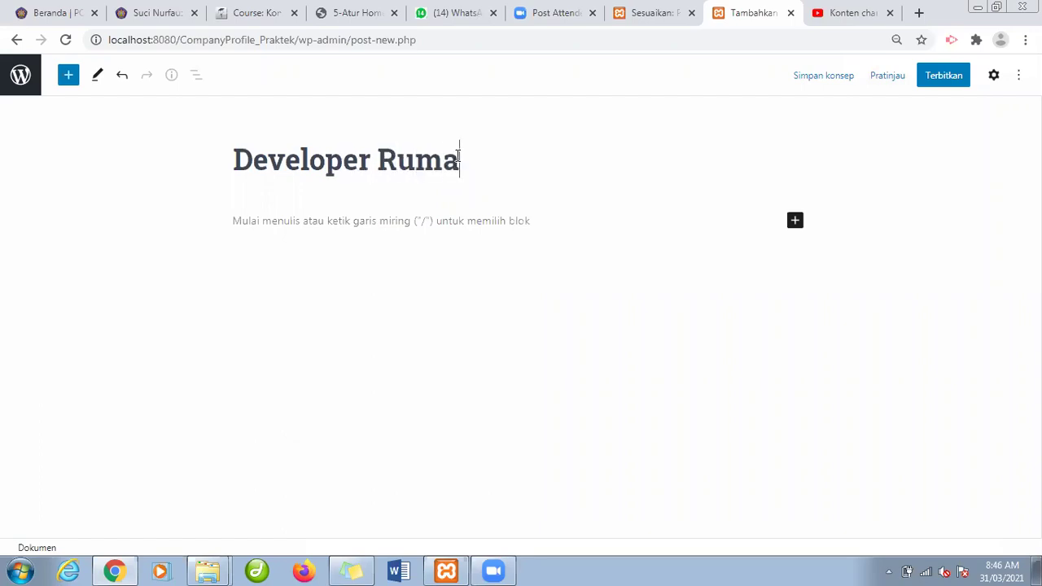
left_click(410, 217)
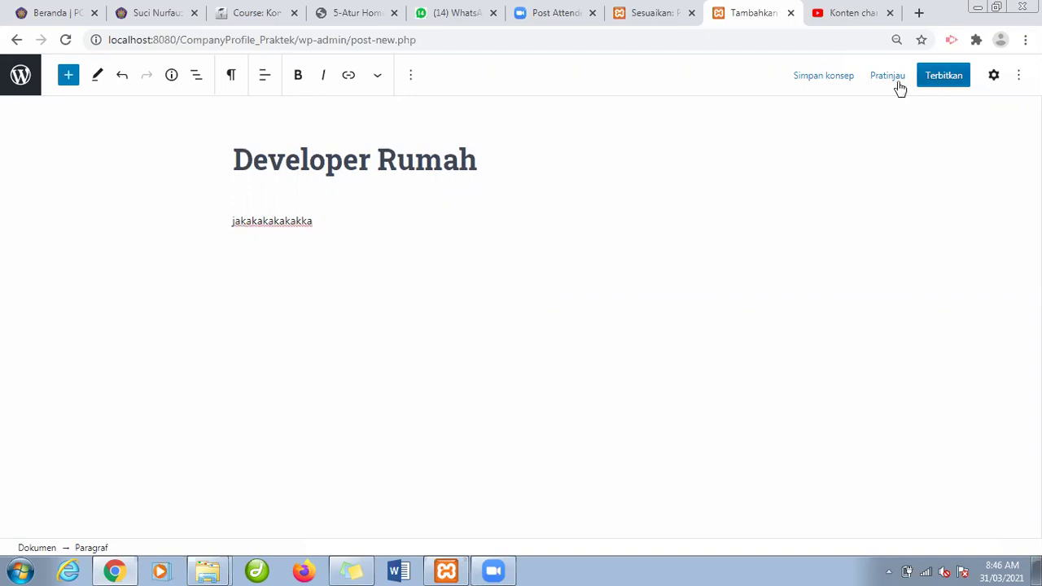
Assign the Developer Rumah post to the Layanan category in its post settings.
left_click(993, 76)
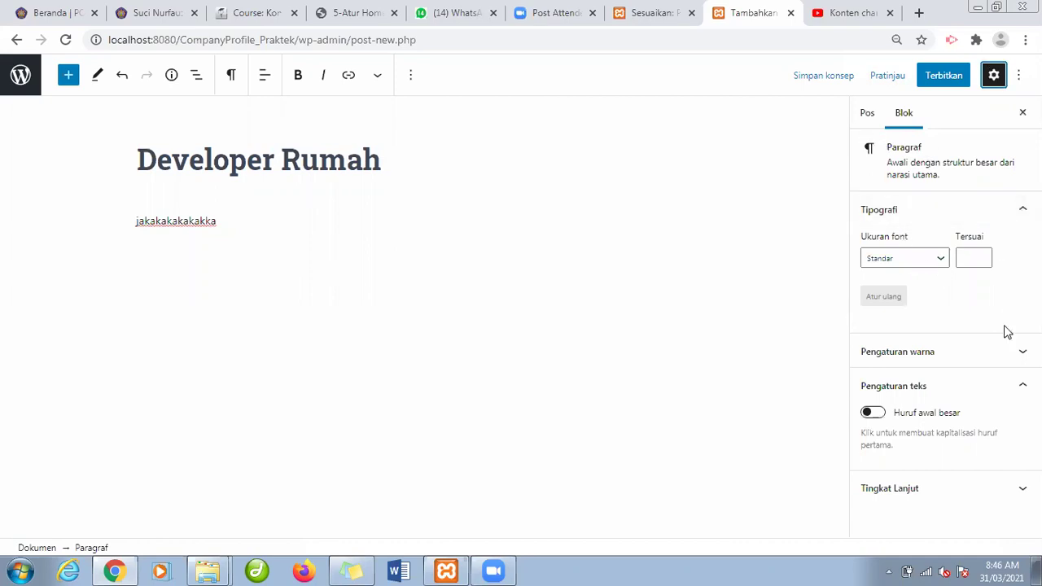
left_click(972, 360)
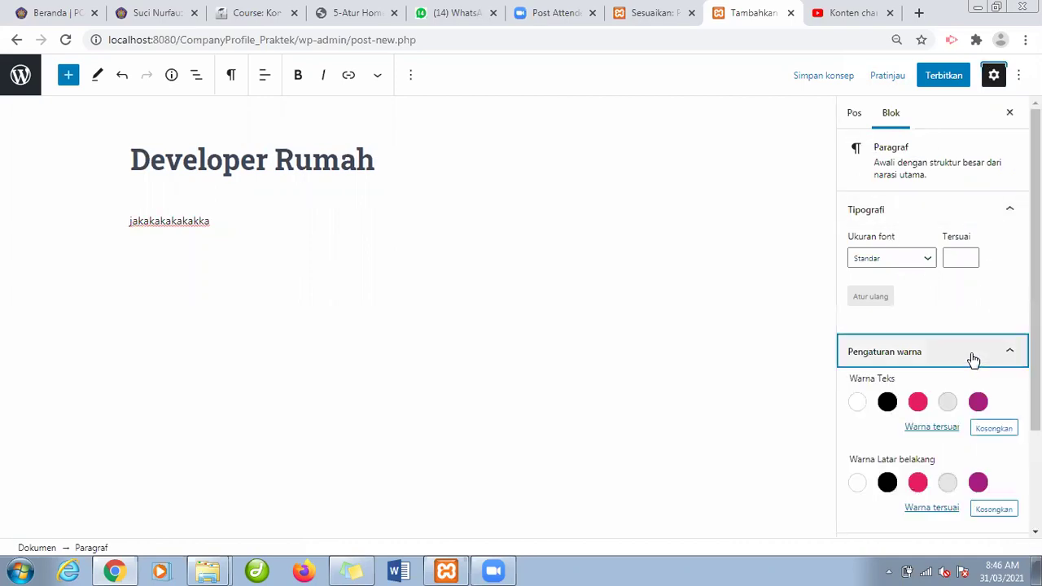
left_click(973, 361)
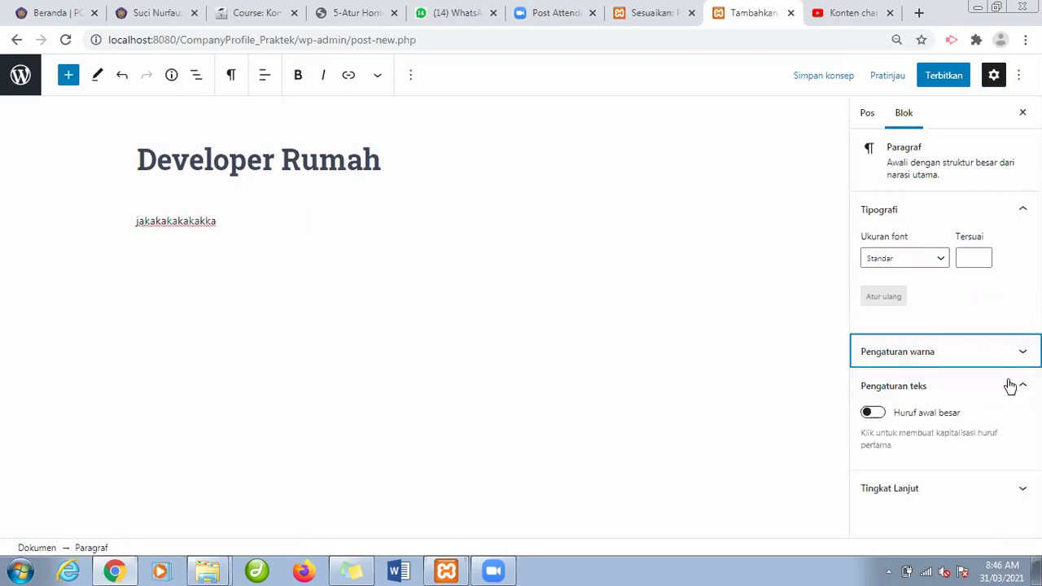
left_click(867, 113)
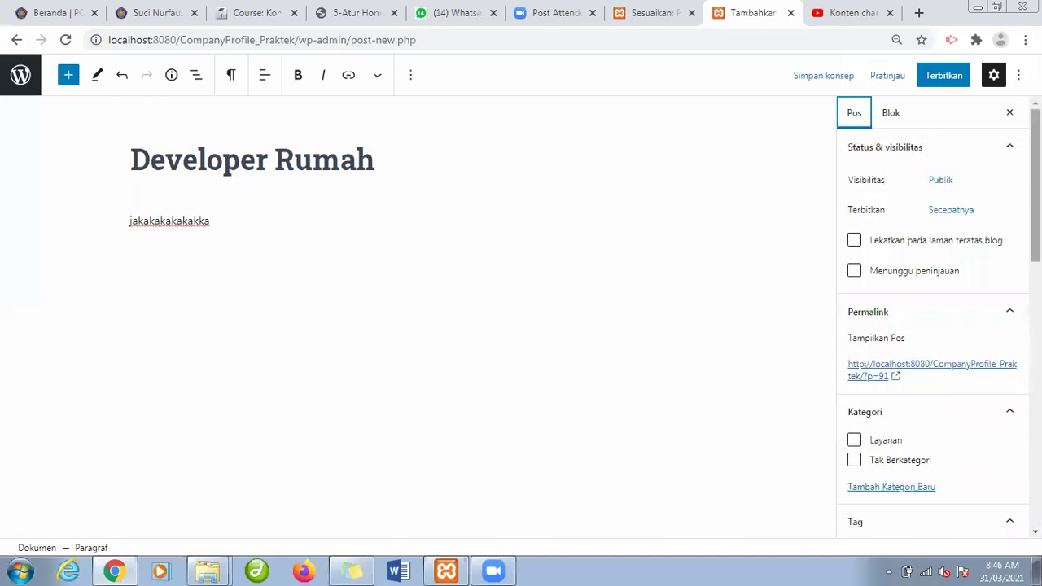
scroll(932, 326, "down", 2)
left_click(871, 328)
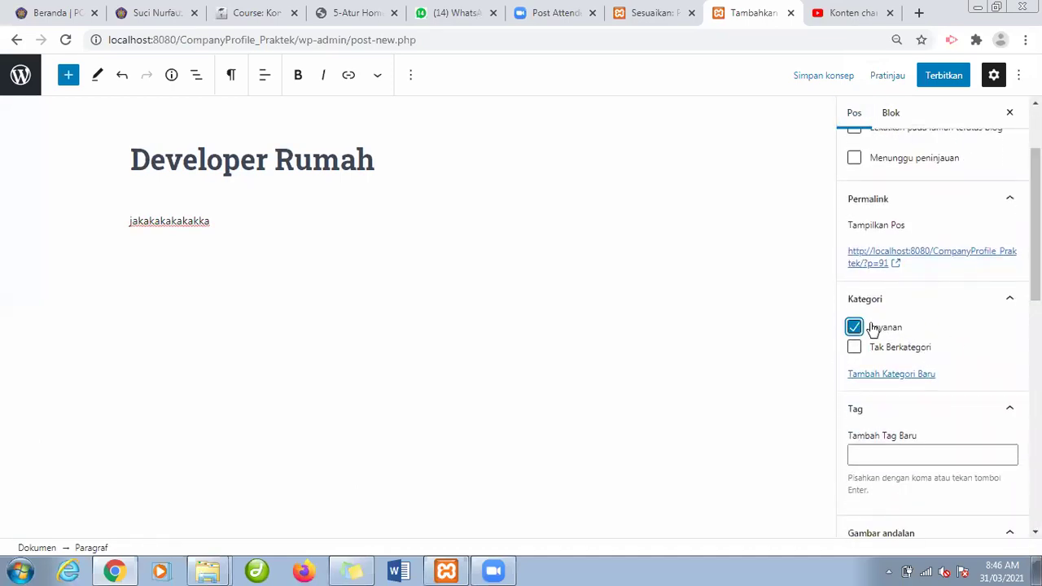
Set Chrysanthemum.jpg from the media library as the post's featured image.
scroll(1035, 245, "down", 3)
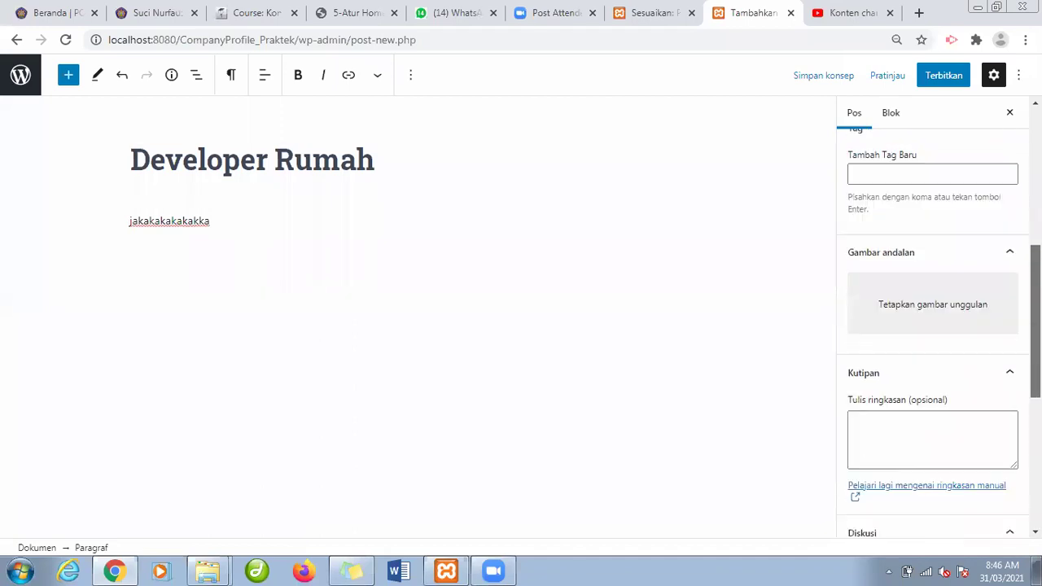
scroll(932, 325, "down", 3)
scroll(947, 371, "up", 4)
left_click(946, 371)
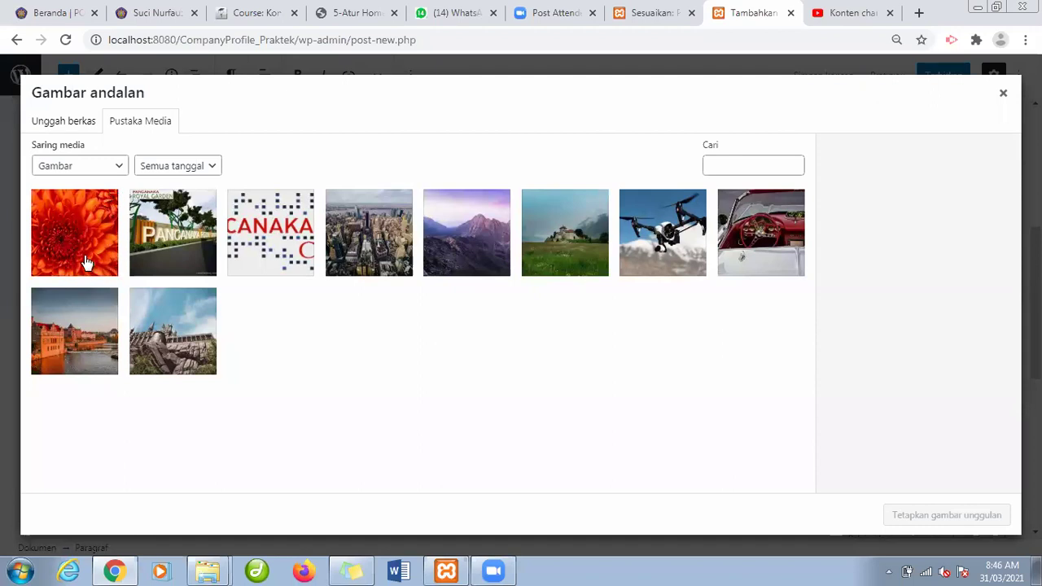
left_click(70, 127)
left_click(123, 122)
left_click(58, 214)
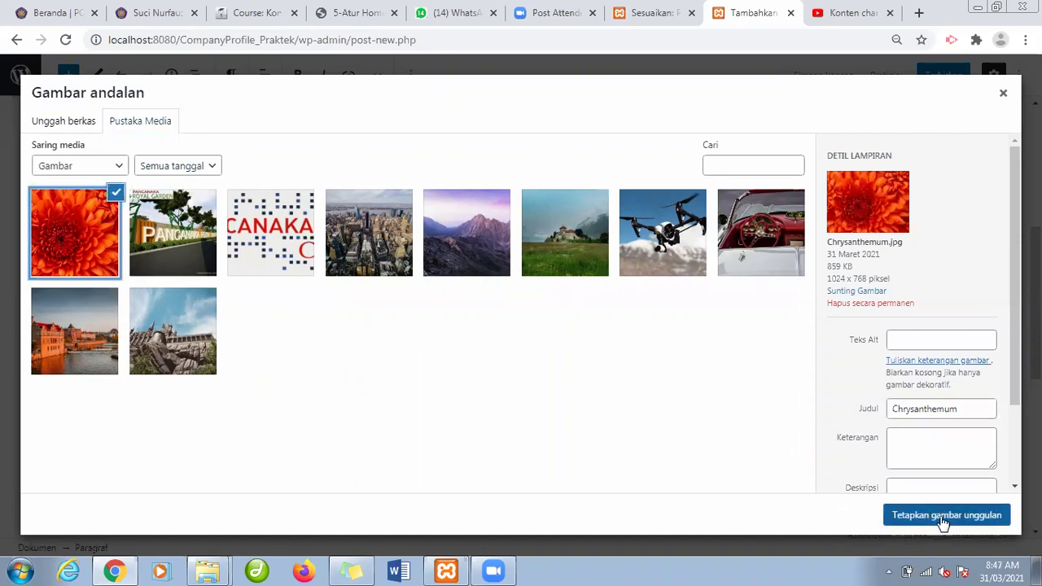
left_click(941, 517)
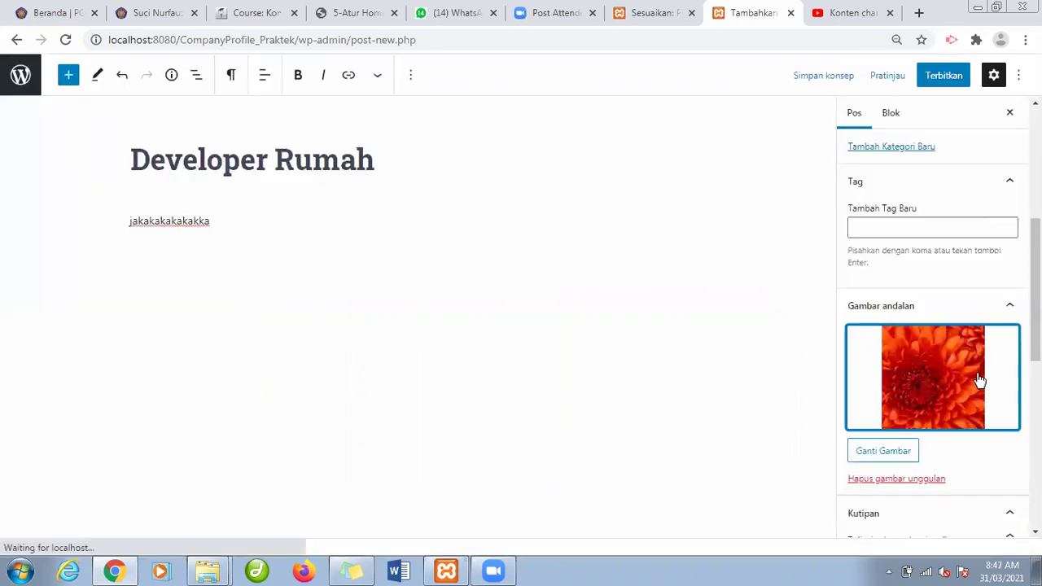
Publish the Developer Rumah post with public visibility and select its post address.
left_click(940, 84)
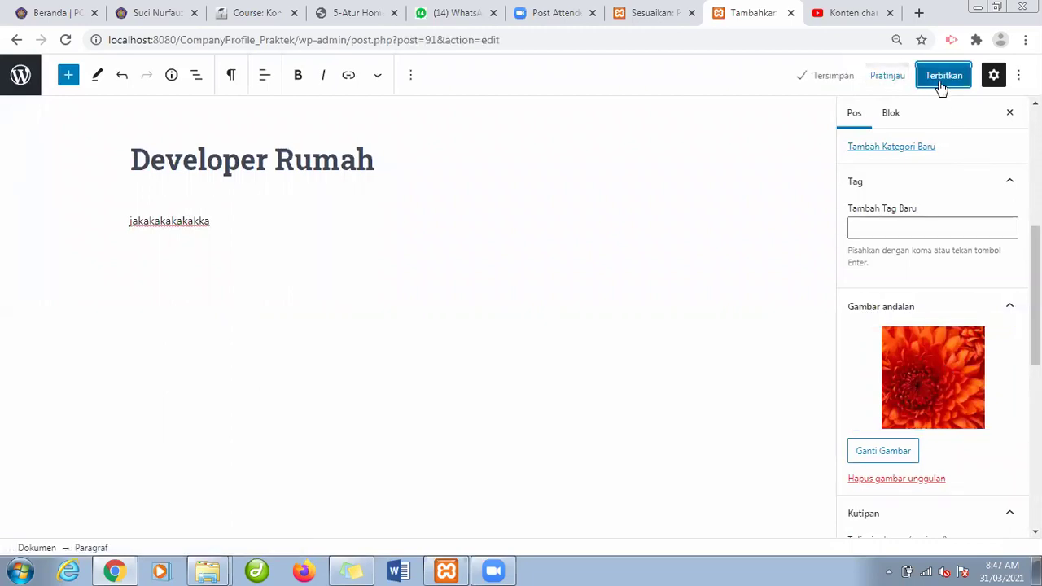
left_click(651, 13)
left_click(735, 13)
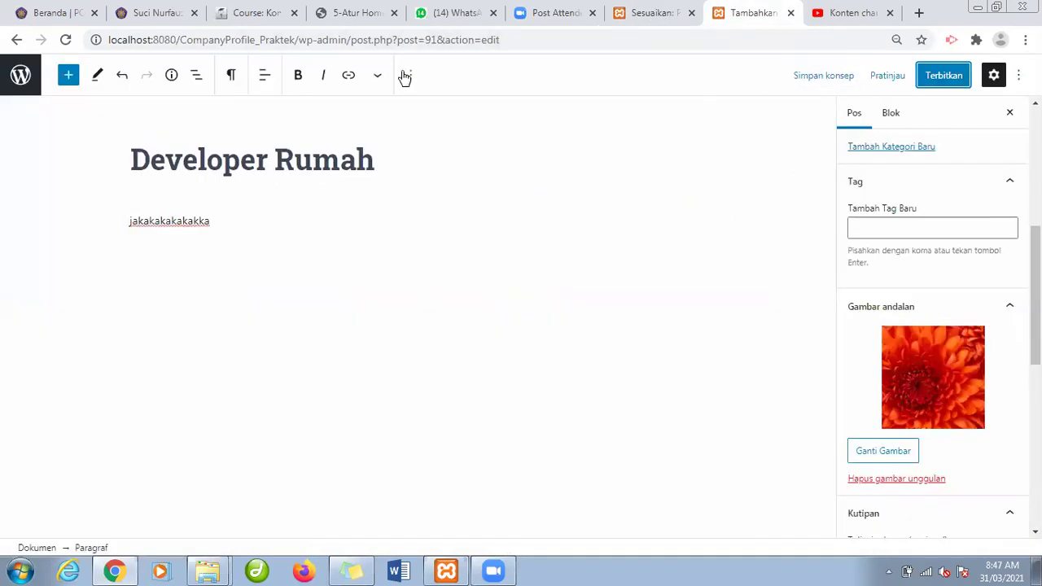
left_click(20, 75)
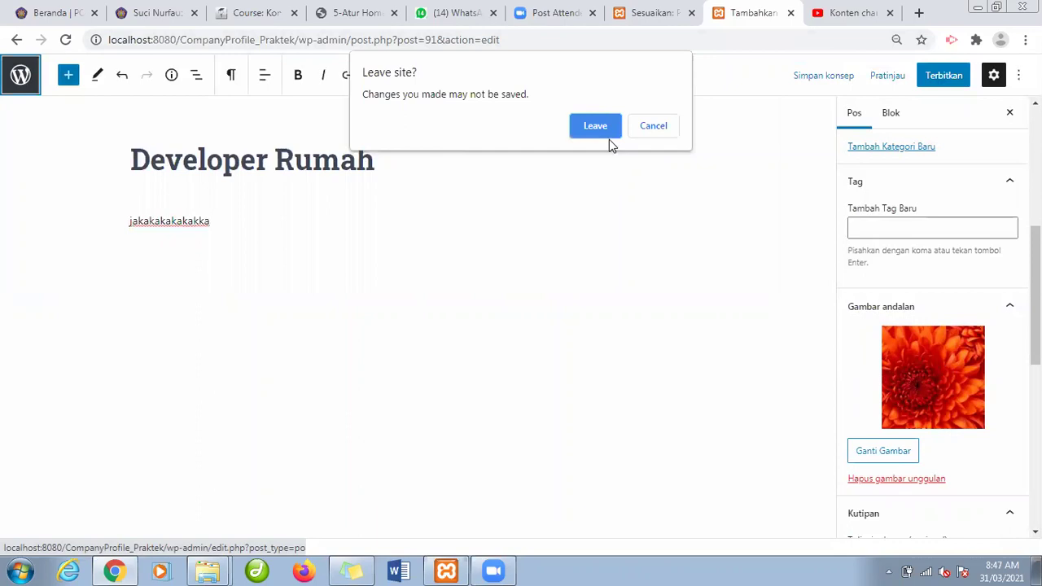
left_click(655, 127)
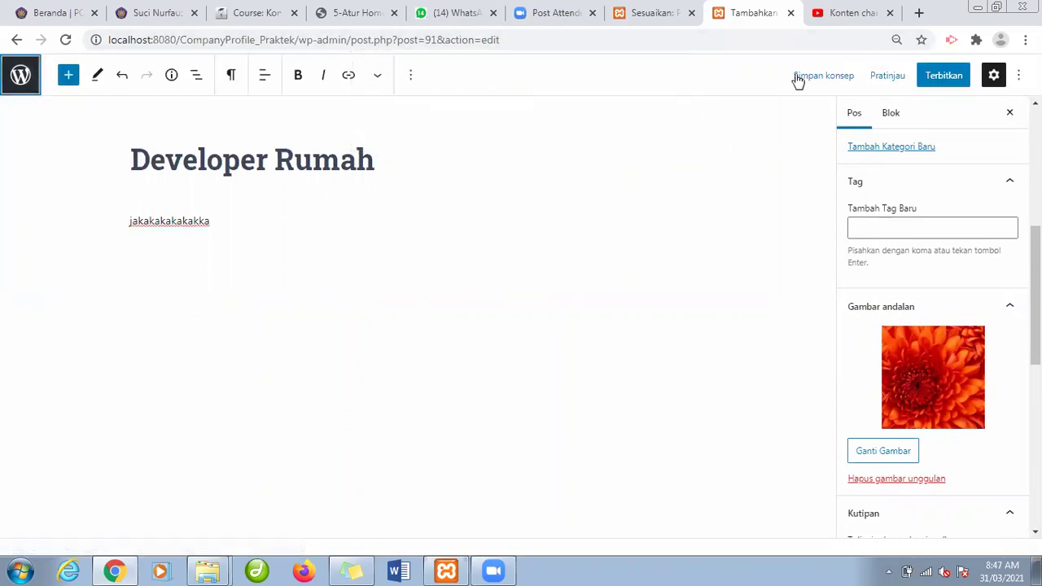
left_click(937, 78)
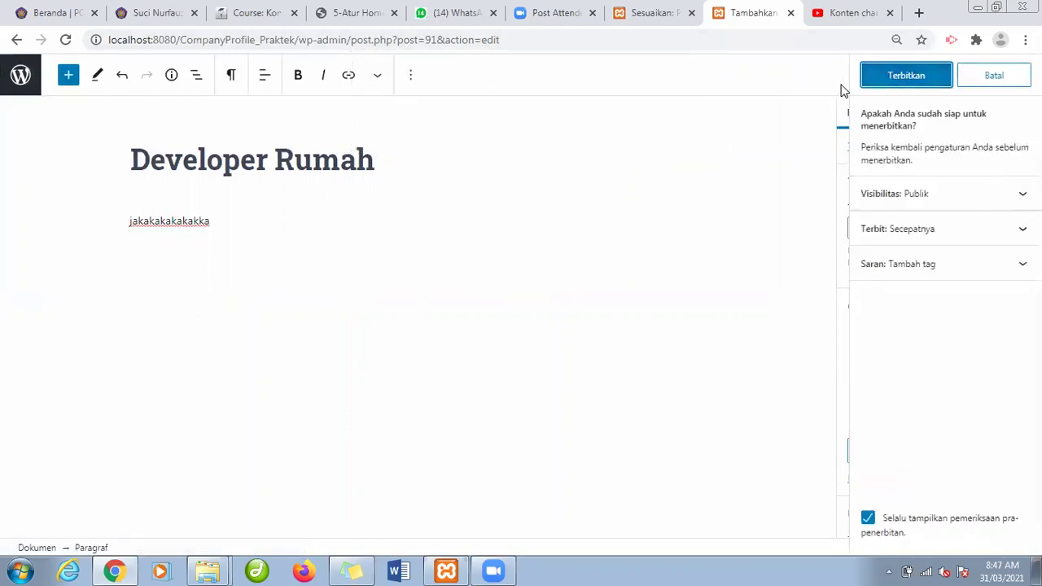
left_click(900, 82)
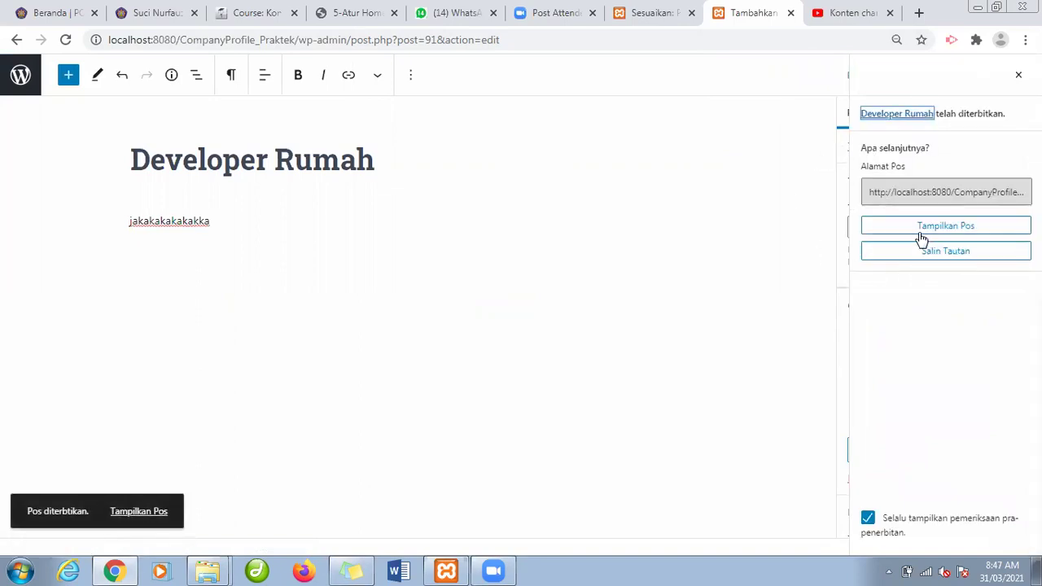
left_click(954, 190)
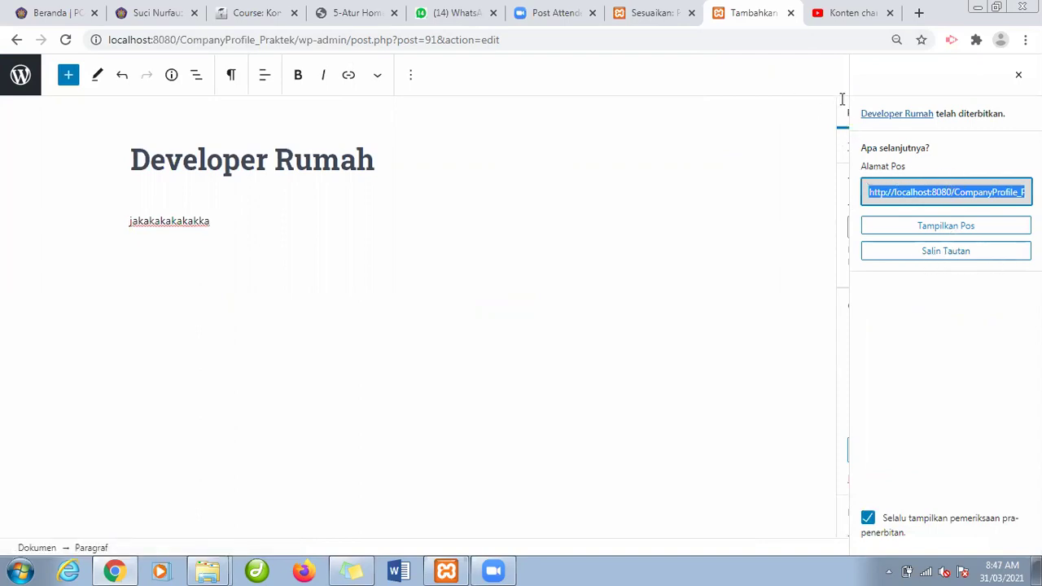
Leave the post editor and reload the site customizer to review the posts shown in the Daftar Perumahan section.
left_click(1018, 74)
left_click(20, 75)
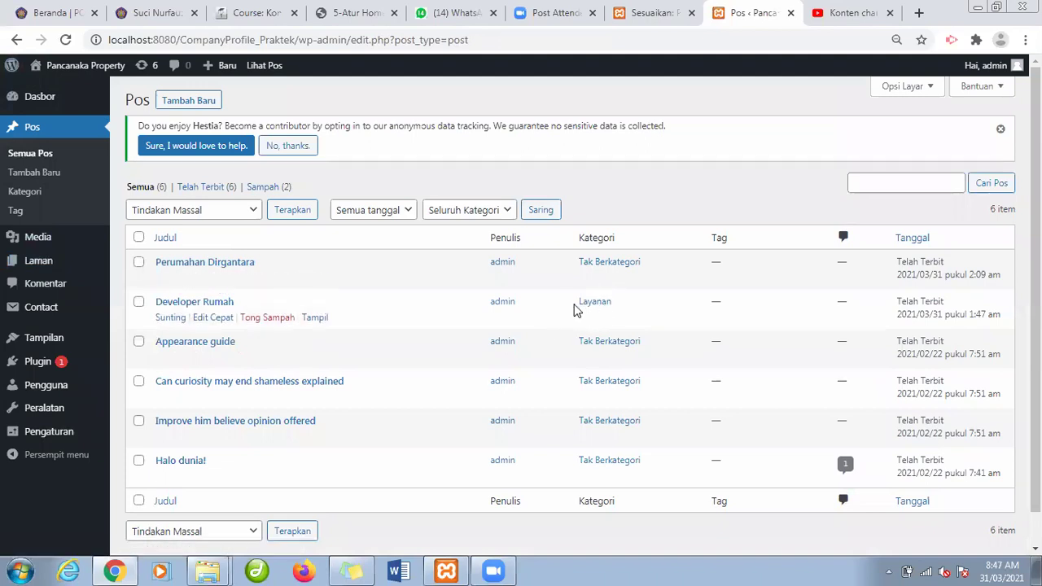
left_click(616, 18)
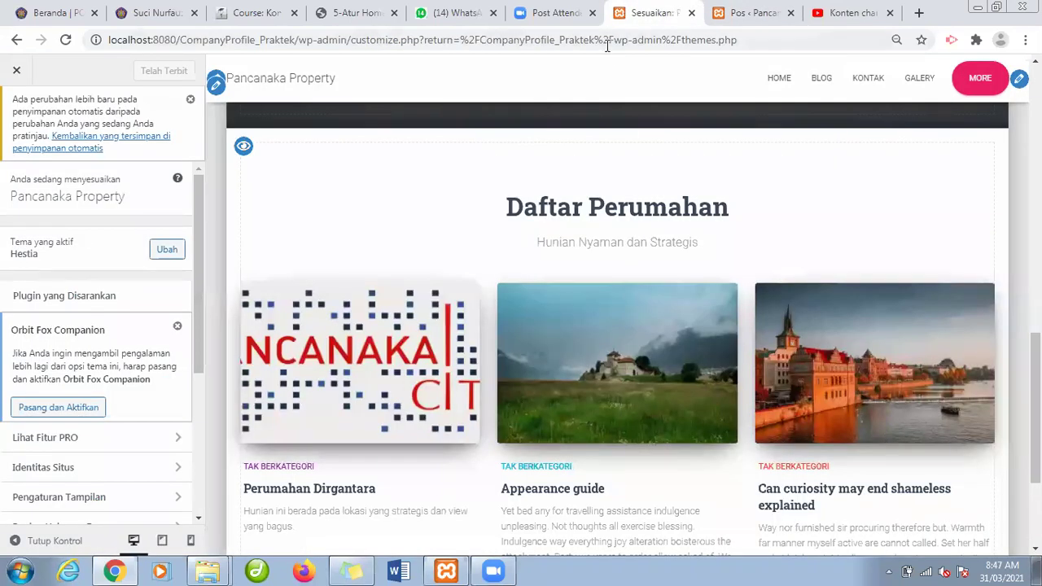
left_click(607, 46)
key("Return")
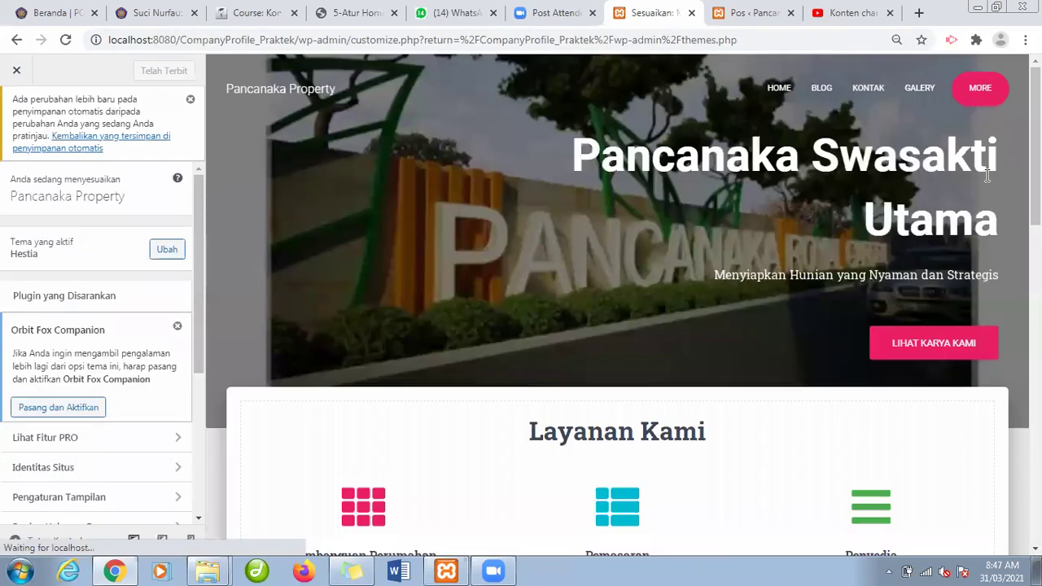
scroll(619, 325, "down", 10)
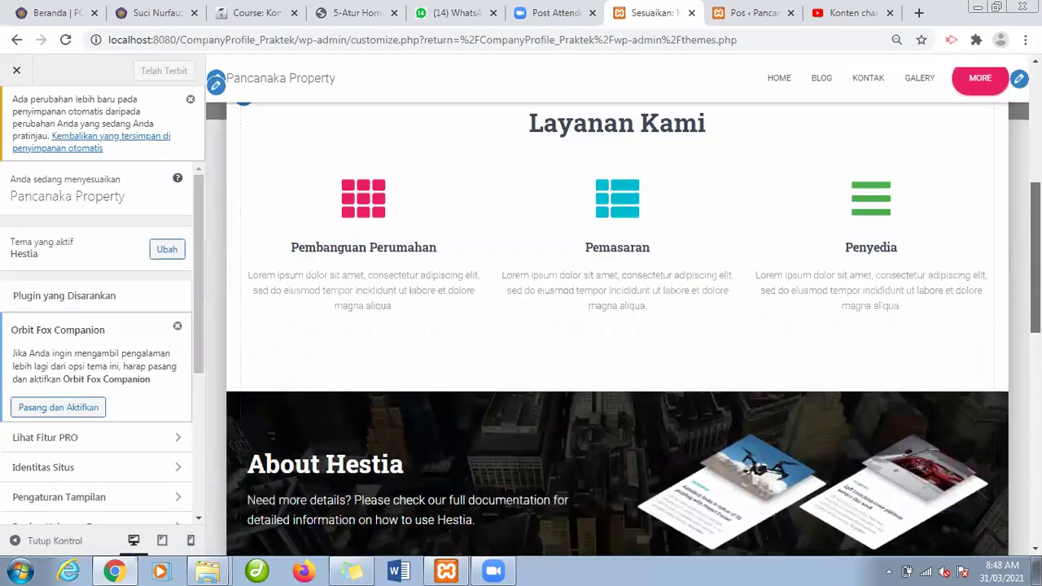
scroll(619, 325, "down", 1)
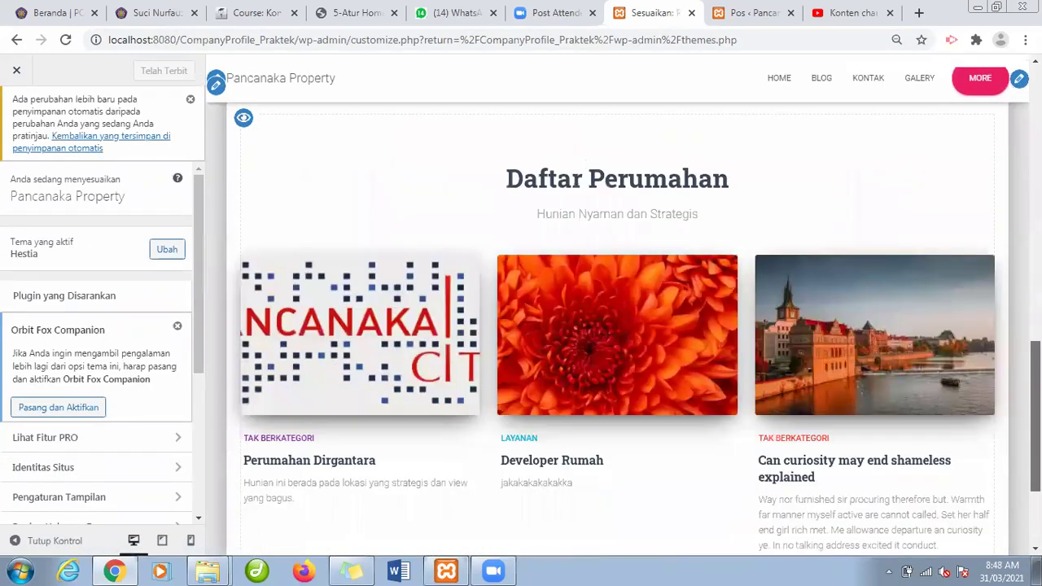
scroll(533, 395, "down", 1)
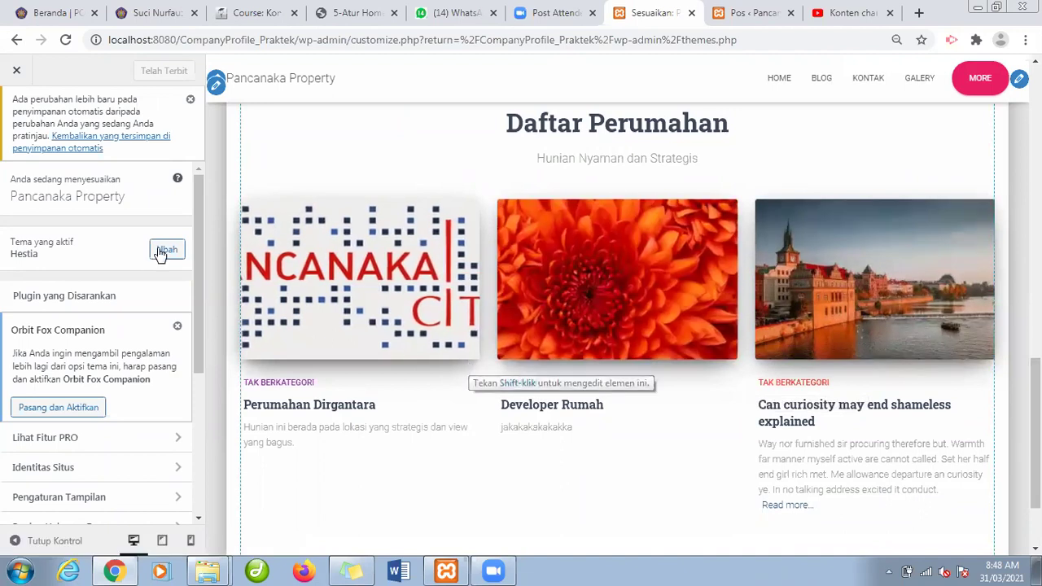
Enable the Kontak section among the front page sections and publish the change.
left_click_drag(202, 364, 215, 497)
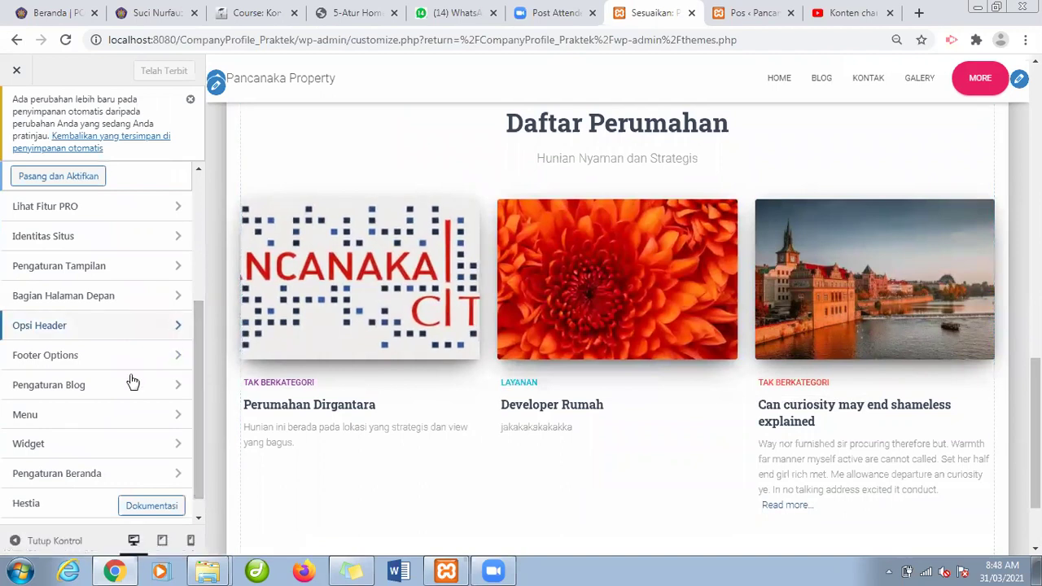
left_click(134, 295)
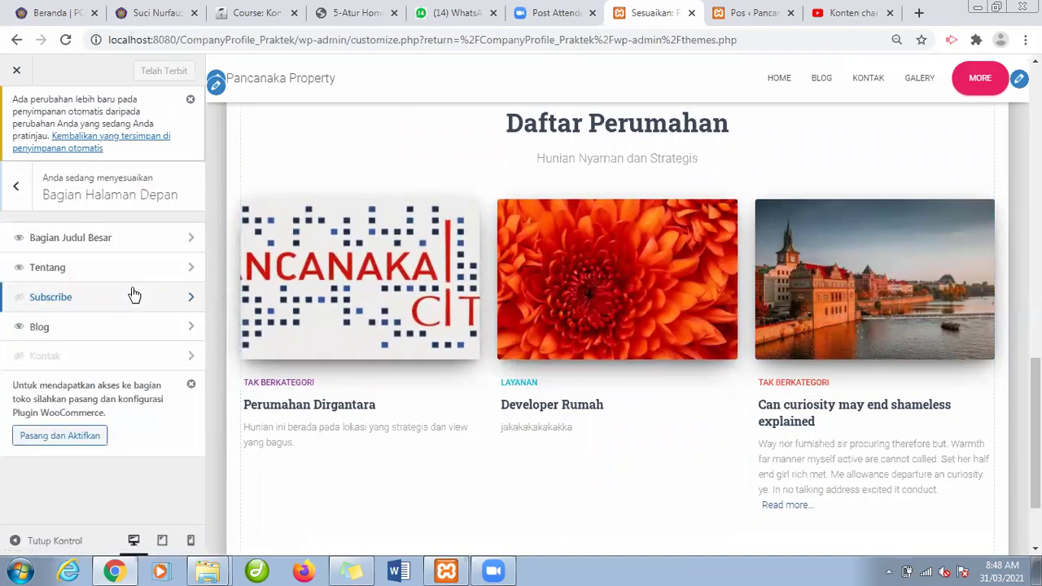
left_click(122, 355)
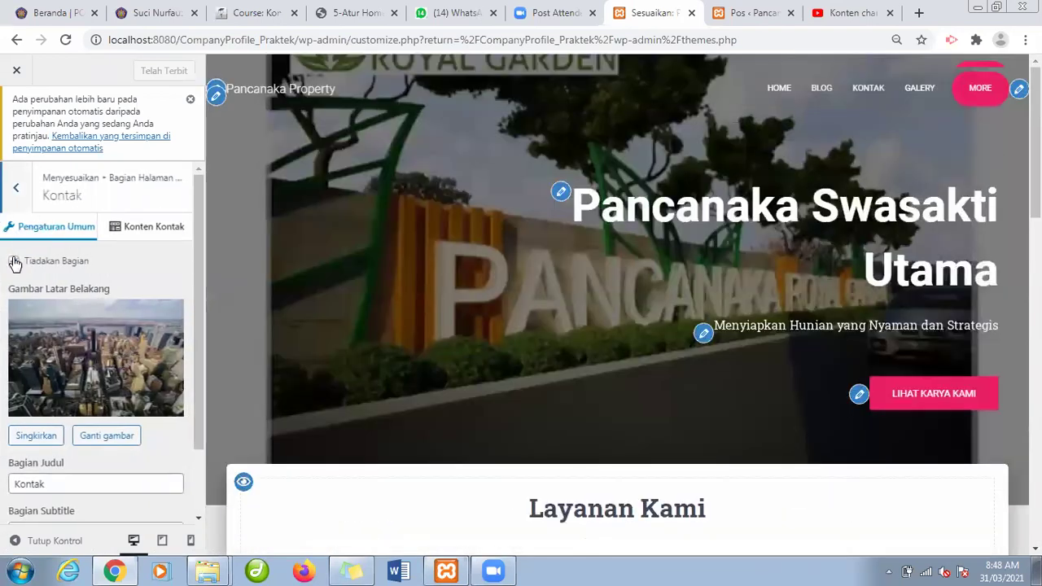
left_click(13, 261)
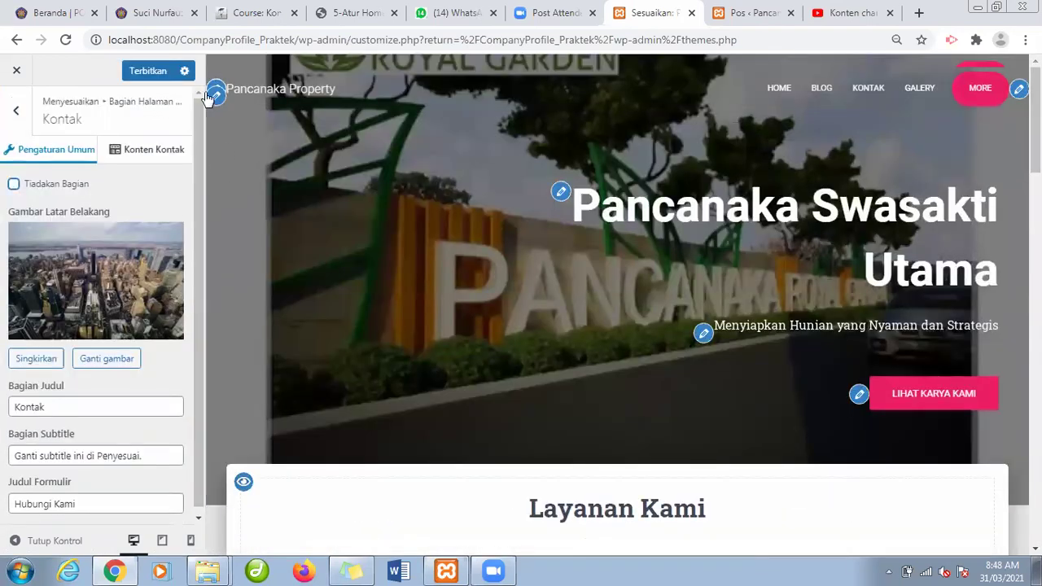
left_click(156, 71)
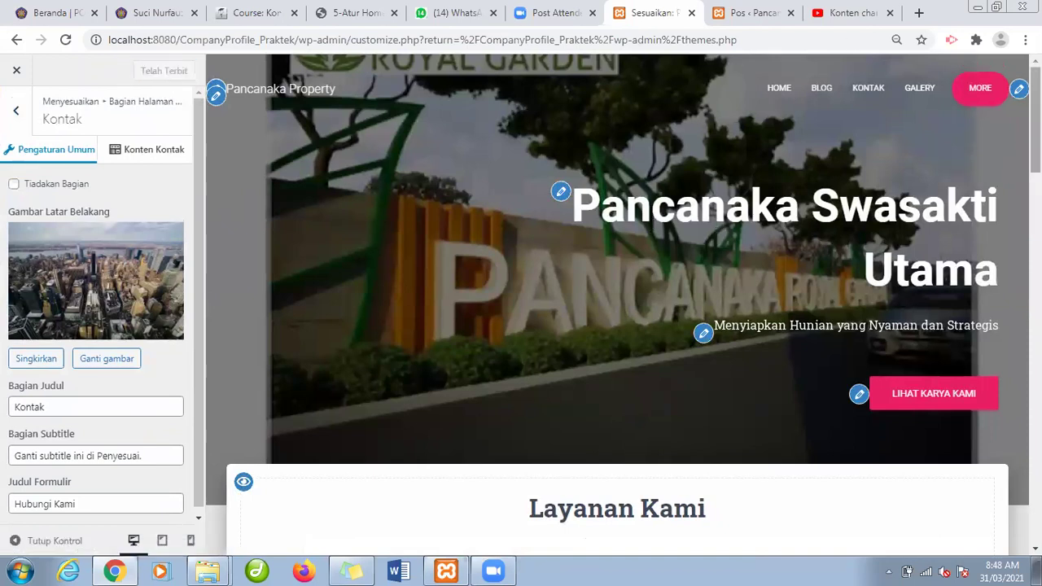
scroll(714, 225, "down", 2)
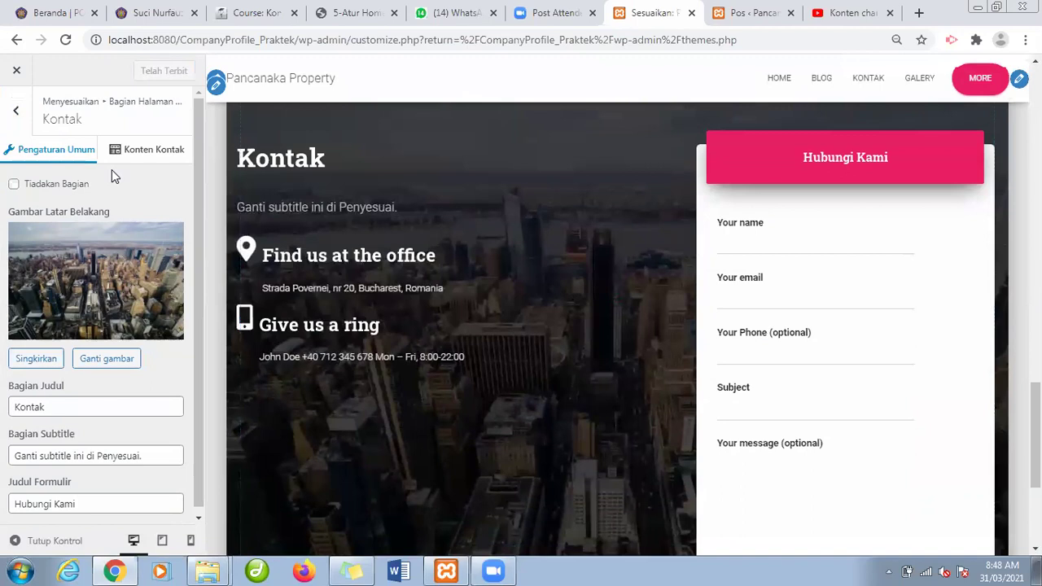
Clear the contact form shortcode in the Kontak section's content settings.
left_click(128, 155)
left_click(140, 251)
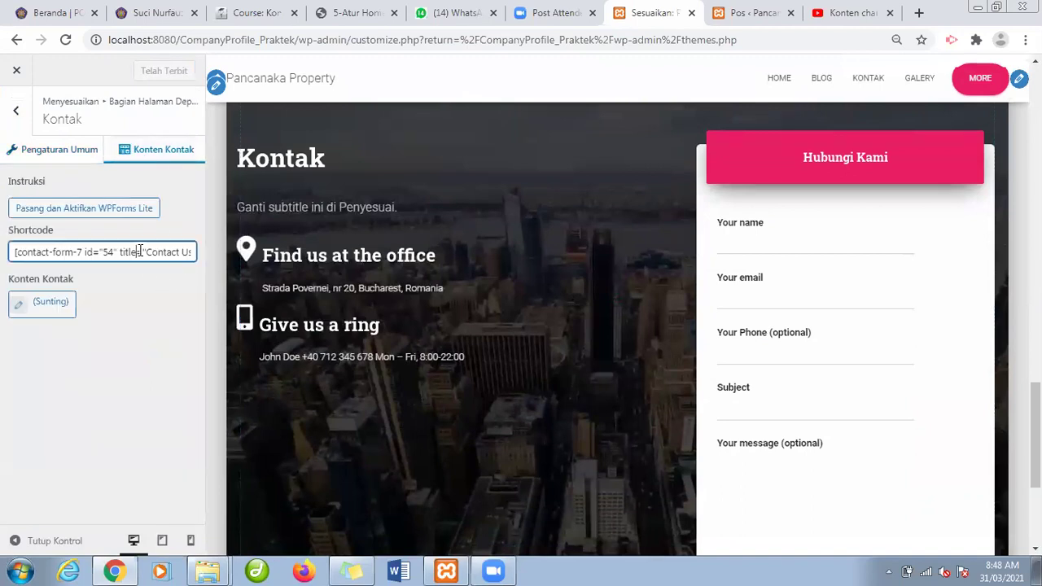
key("ctrl+a")
key("BackSpace")
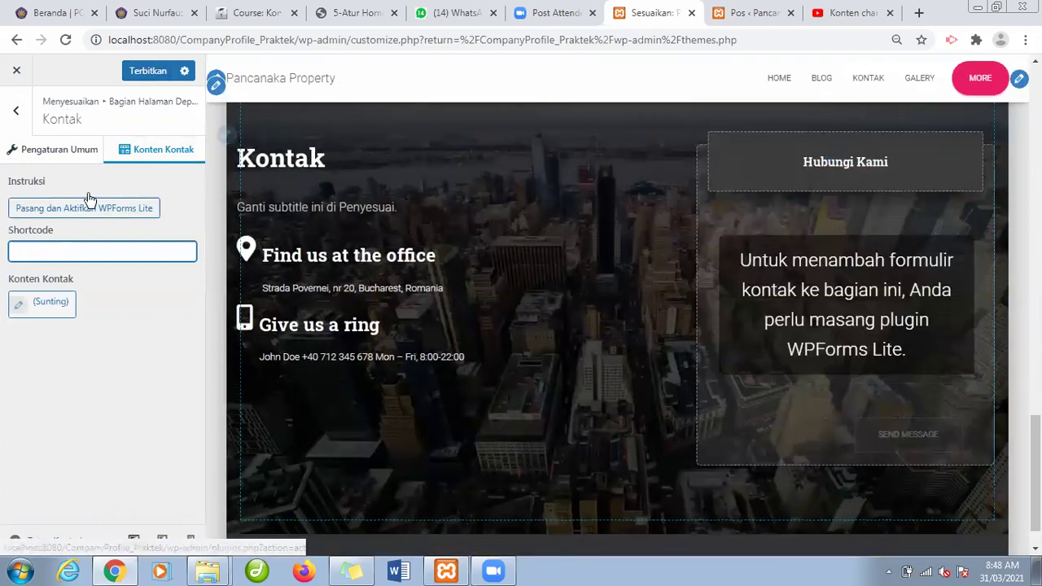
left_click(55, 157)
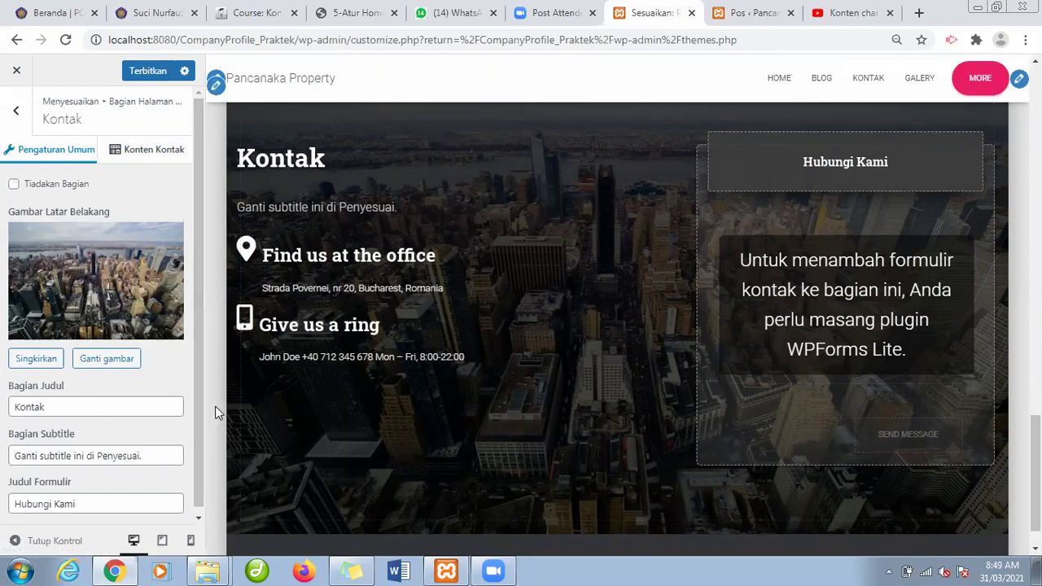
scroll(197, 413, "down", 1)
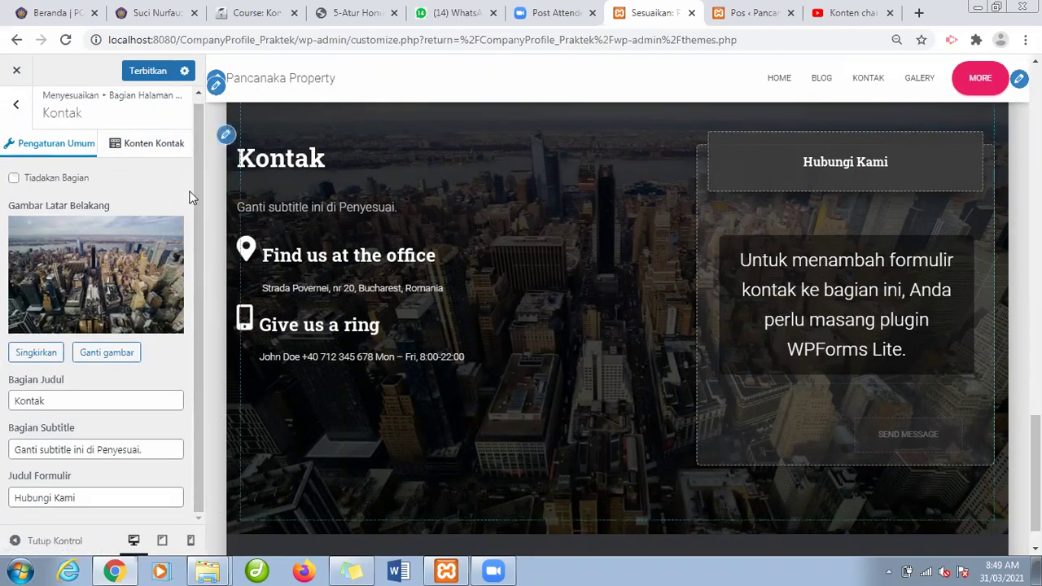
left_click(158, 144)
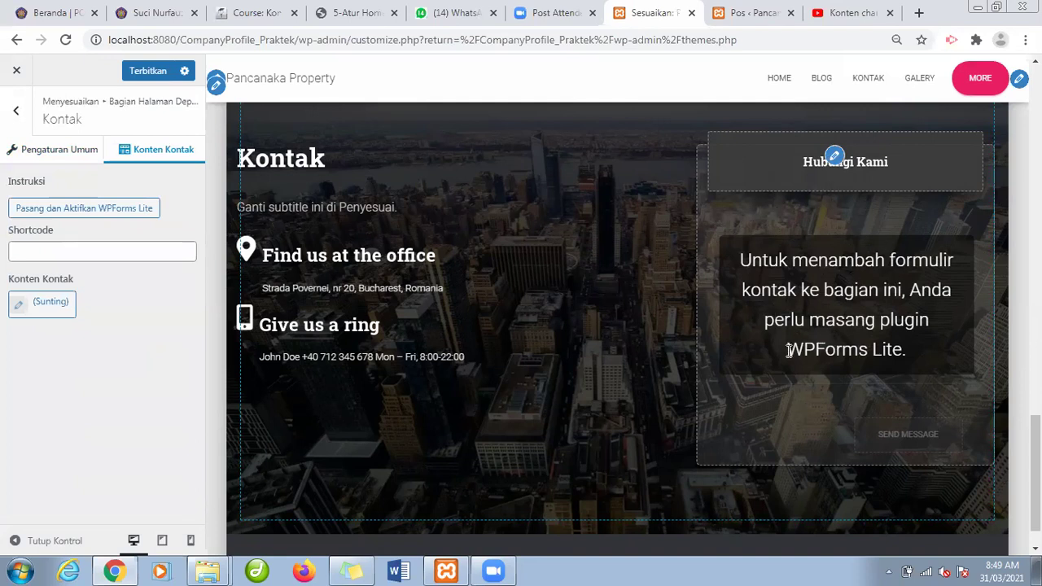
left_click_drag(787, 351, 893, 351)
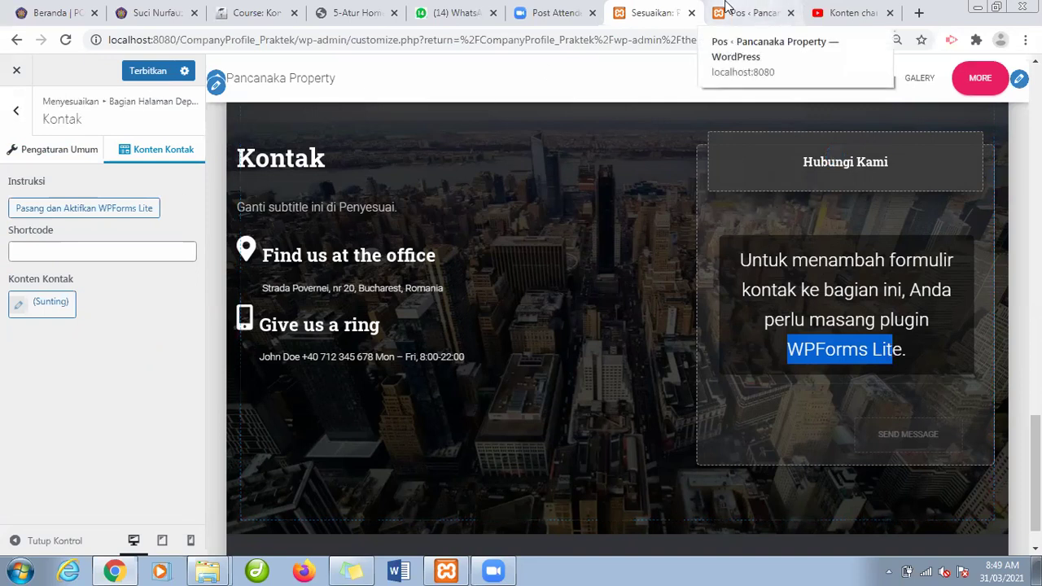
Copy the shortcode of the Contact Us form from the Contact Forms list in the site's admin.
left_click(727, 10)
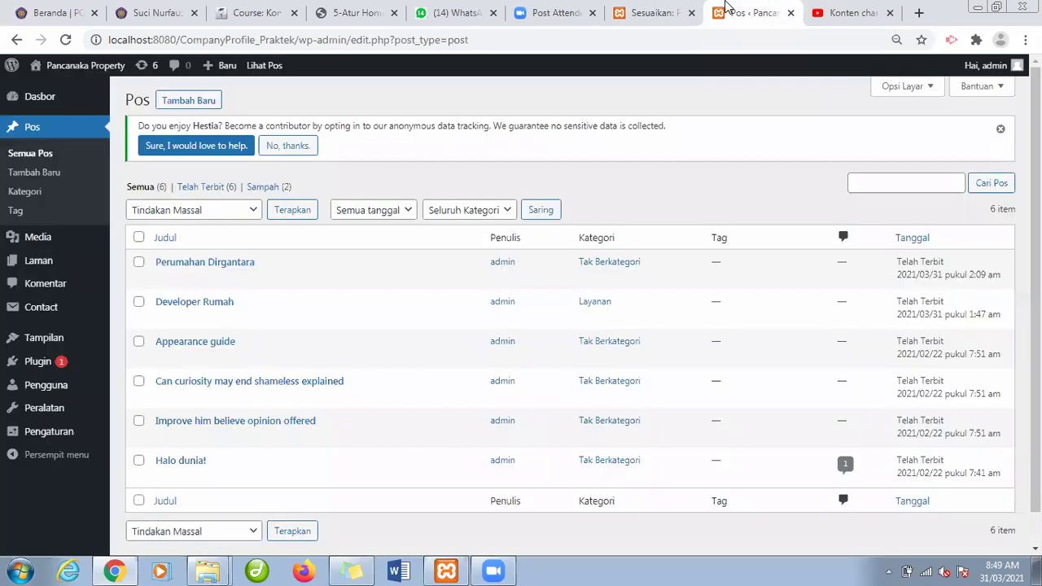
left_click(50, 363)
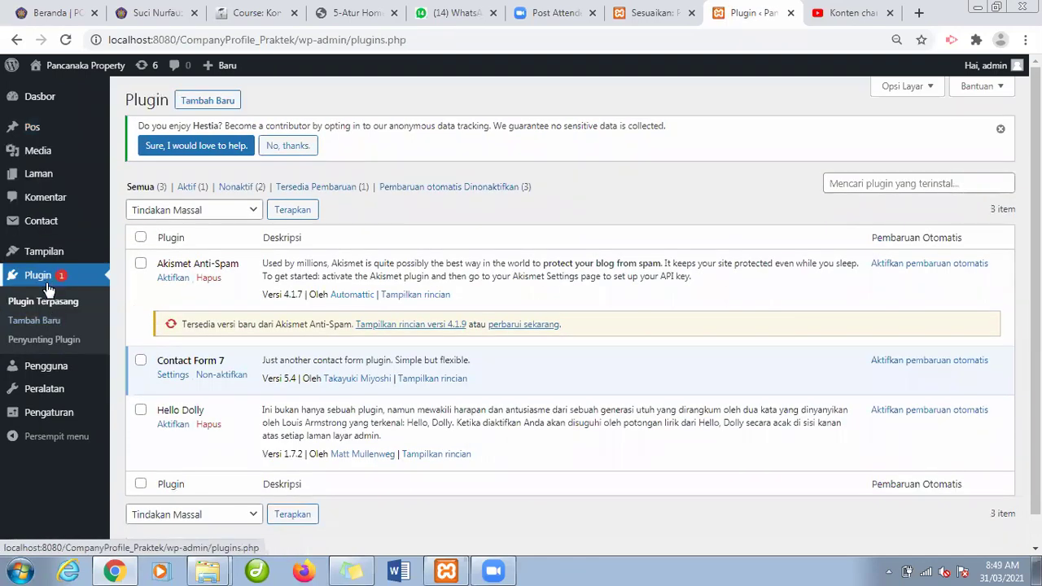
left_click(42, 216)
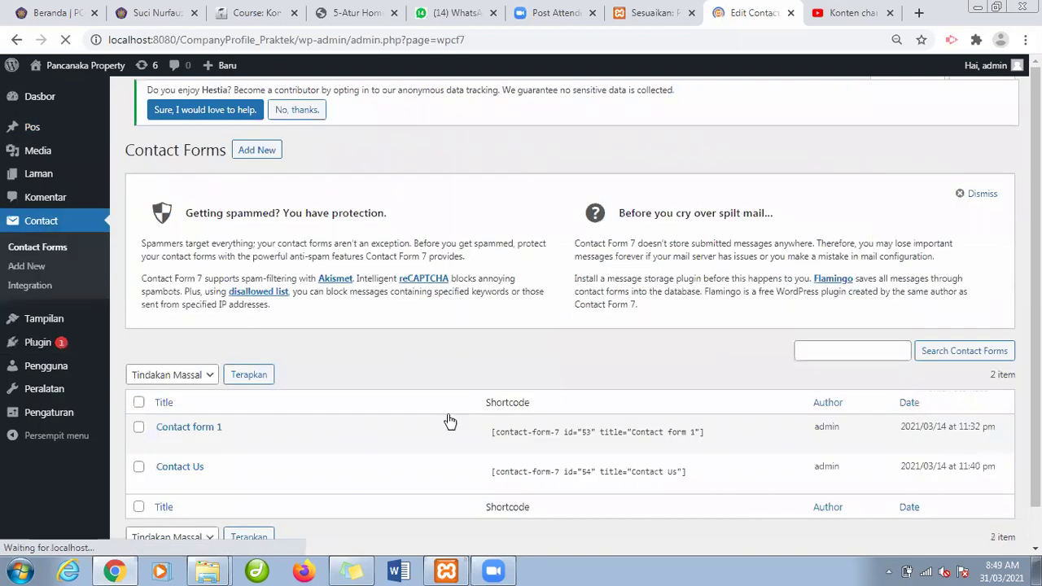
scroll(505, 419, "down", 1)
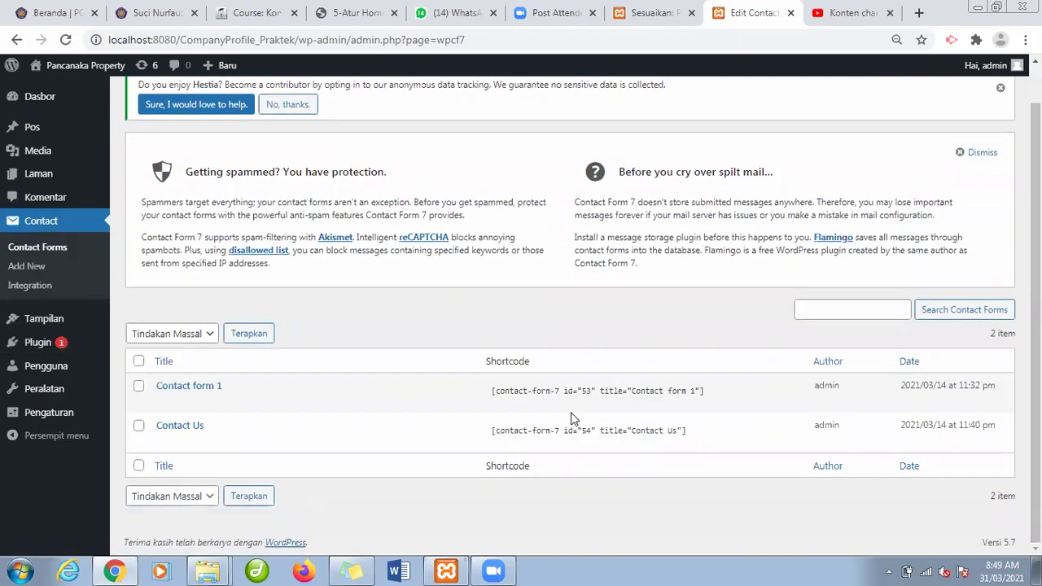
left_click(687, 429)
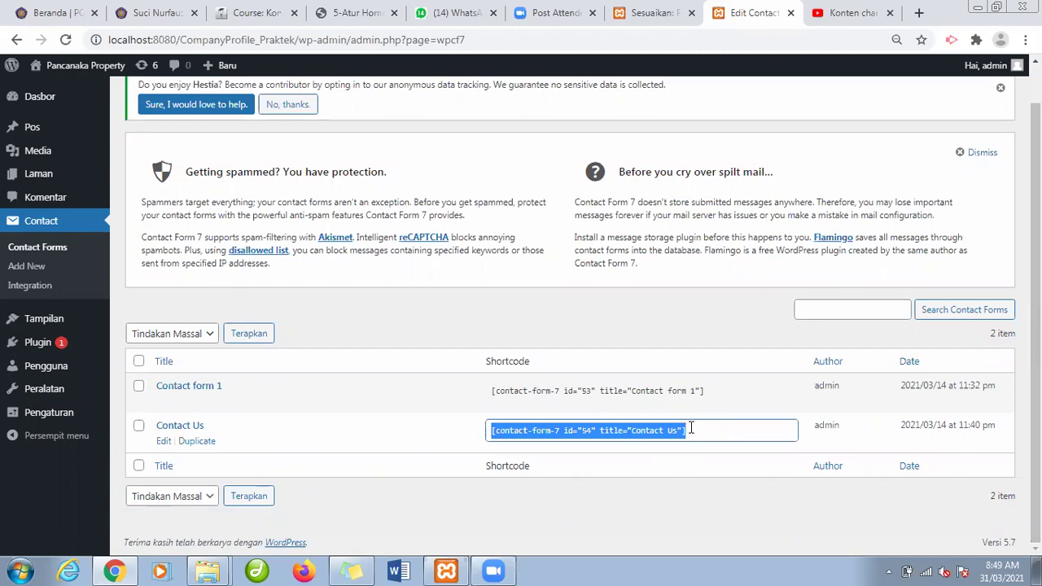
left_click_drag(487, 359, 538, 364)
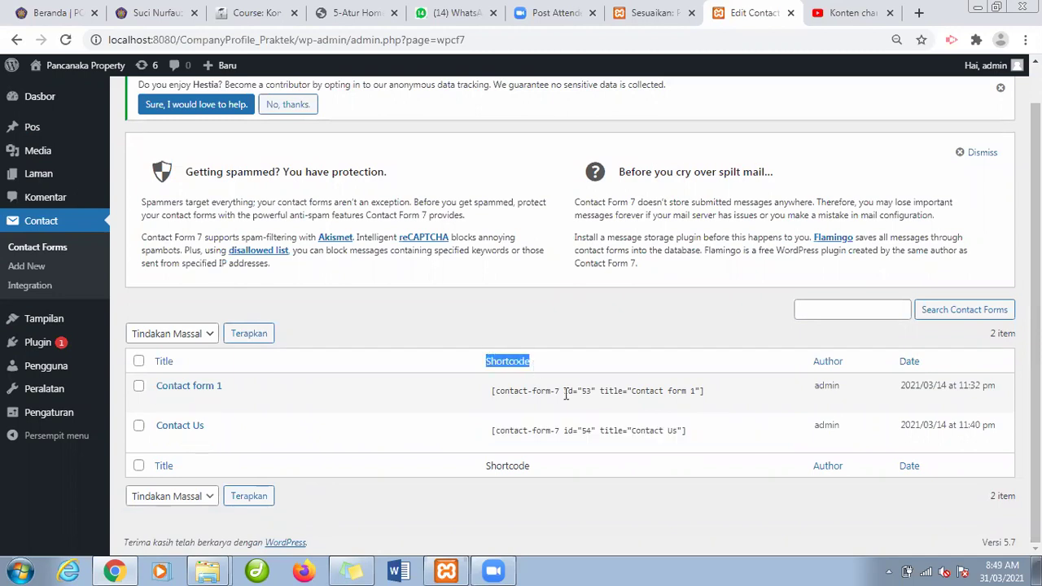
left_click(696, 436)
key("ctrl+c")
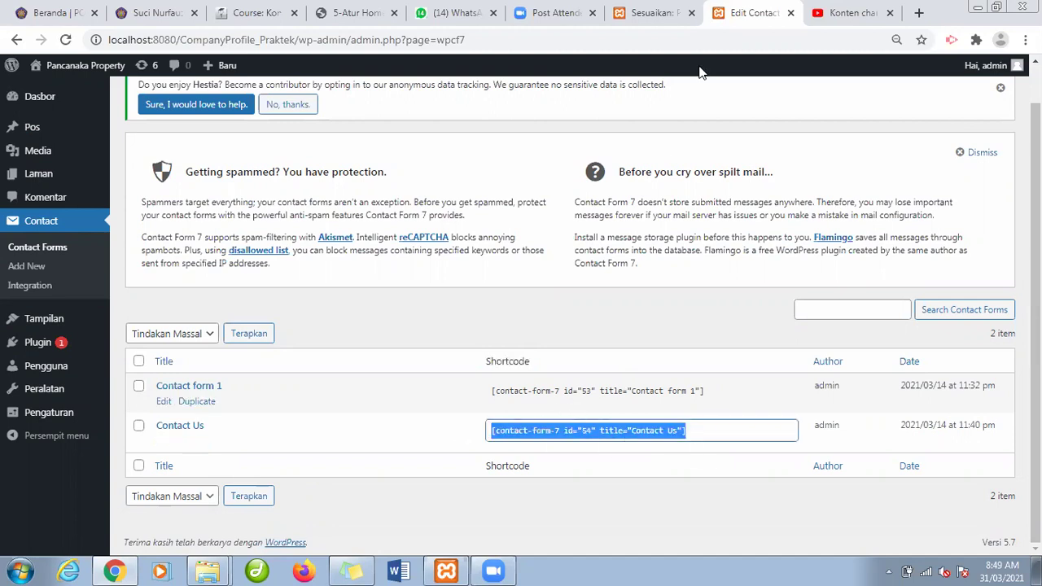
Paste [contact-form-7 id="54" title="Contact Us"] as the Kontak section's shortcode in the customizer and publish the change.
left_click(655, 13)
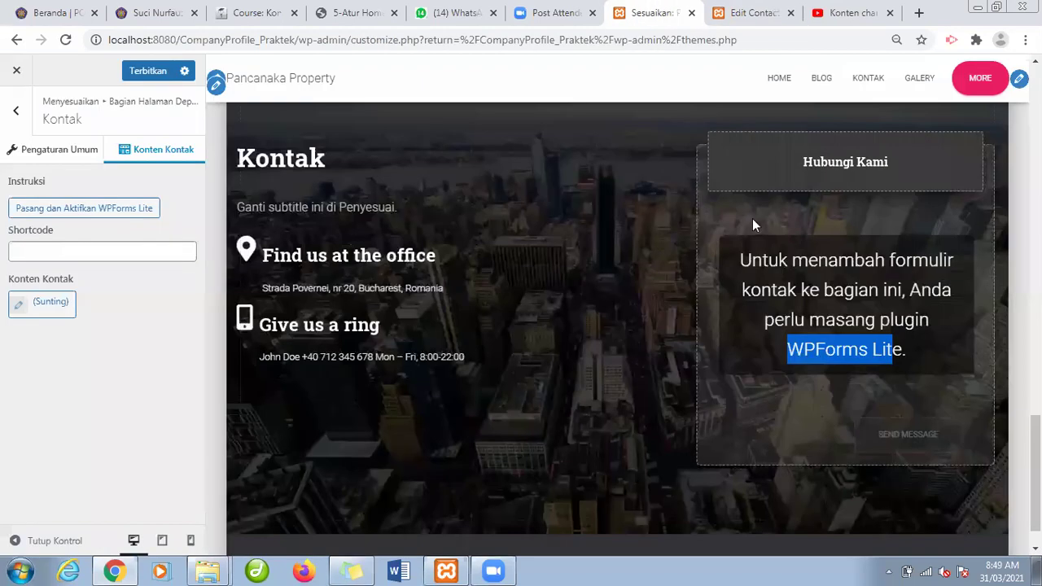
left_click(72, 250)
key("ctrl+v")
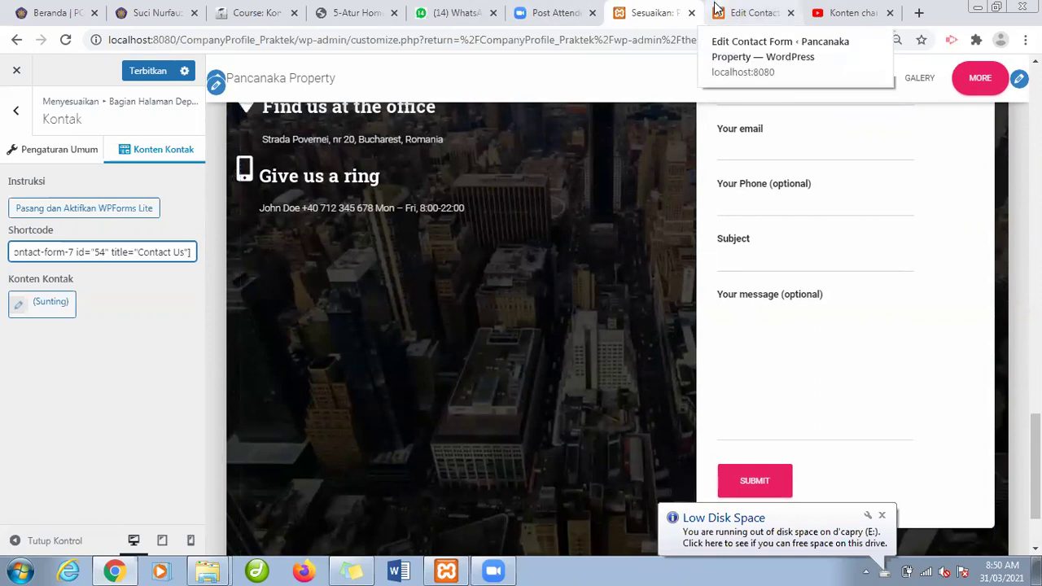
scroll(618, 325, "up", 1)
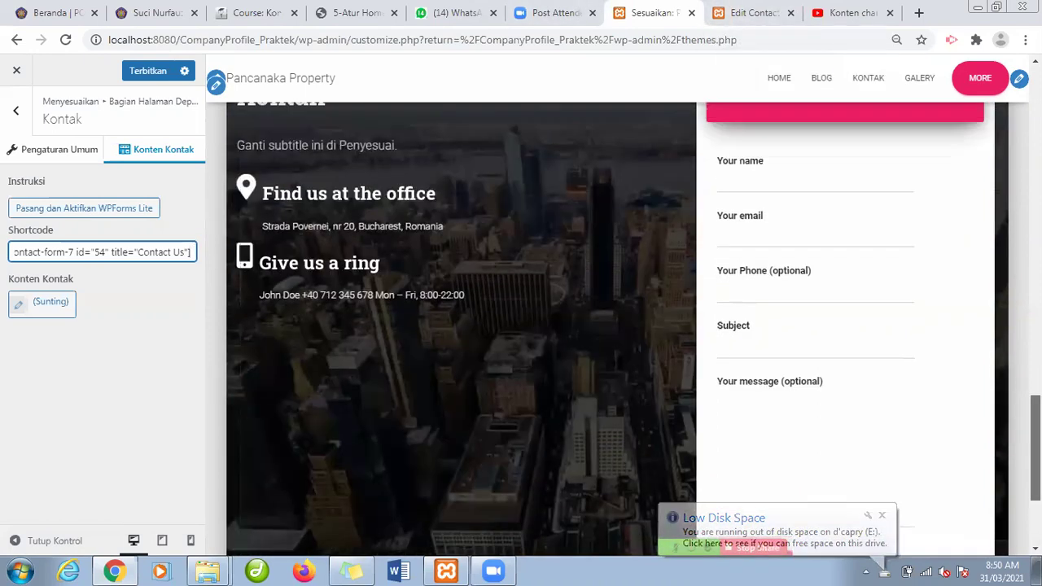
left_click(140, 71)
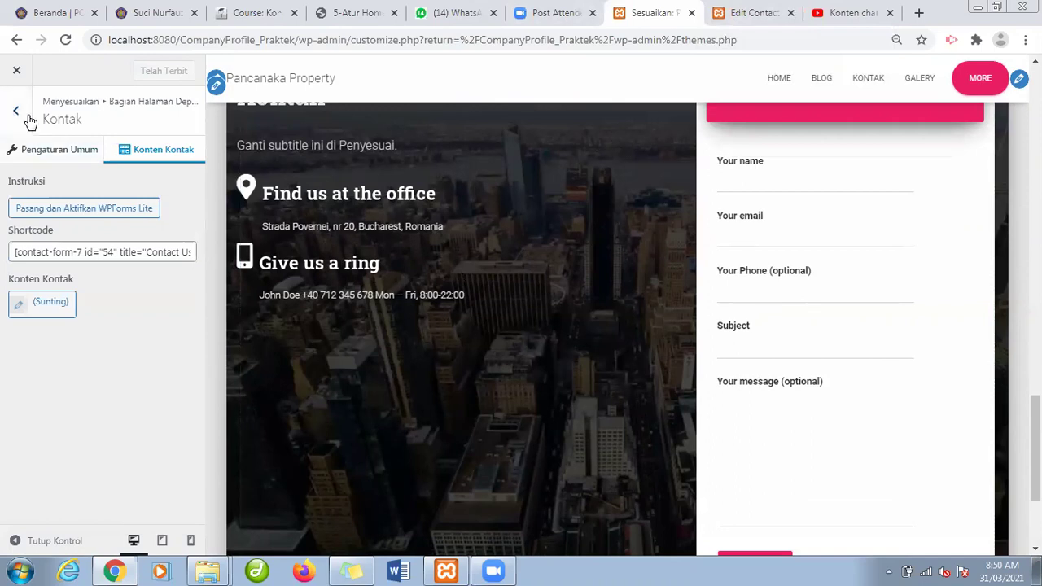
Look over the Kontak section's Hubungi Kami form in the preview and open the Pengaturan Tampilan settings.
left_click(14, 115)
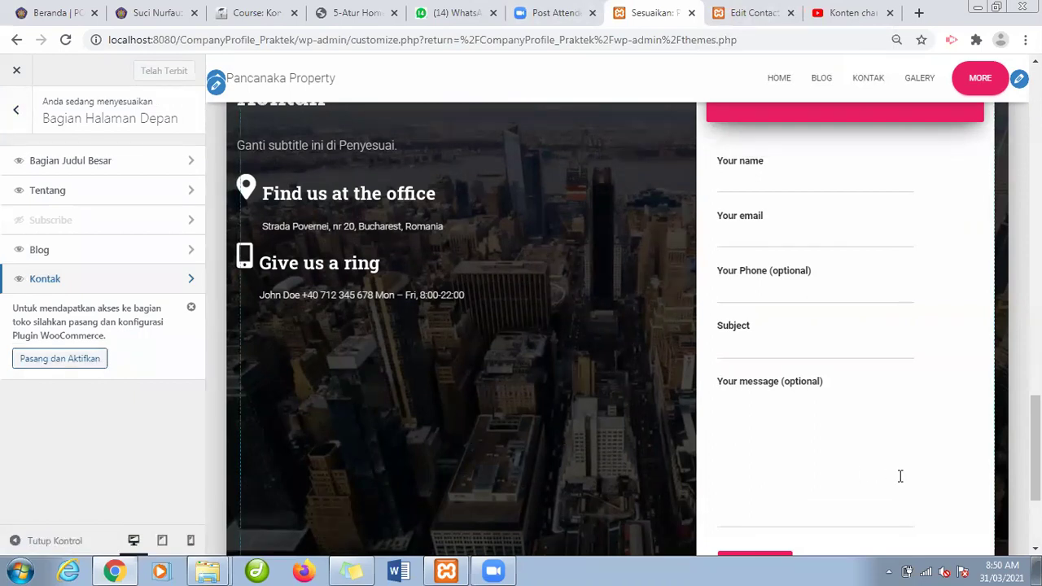
scroll(937, 328, "up", 3)
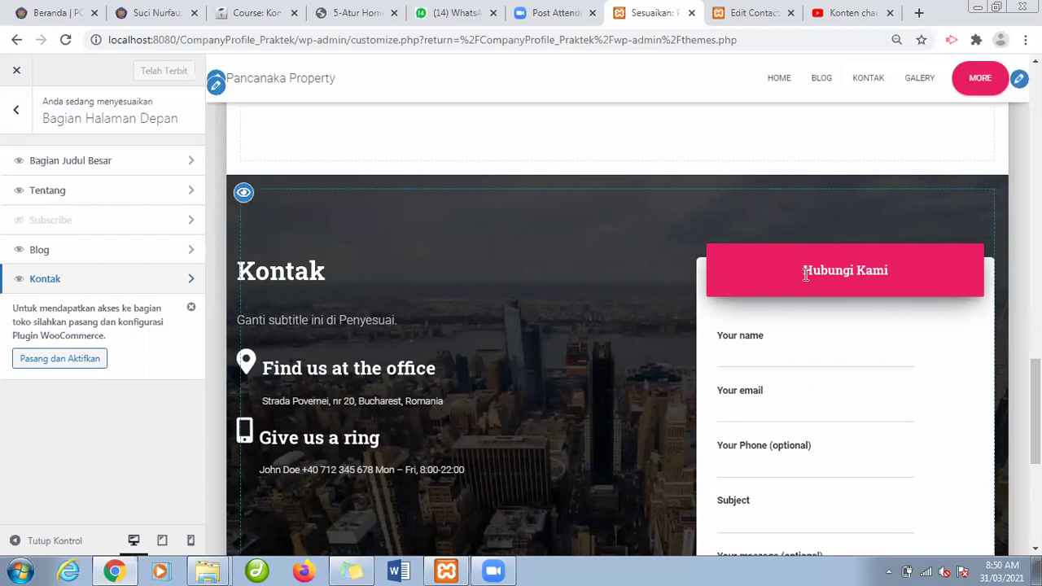
left_click_drag(805, 269, 892, 271)
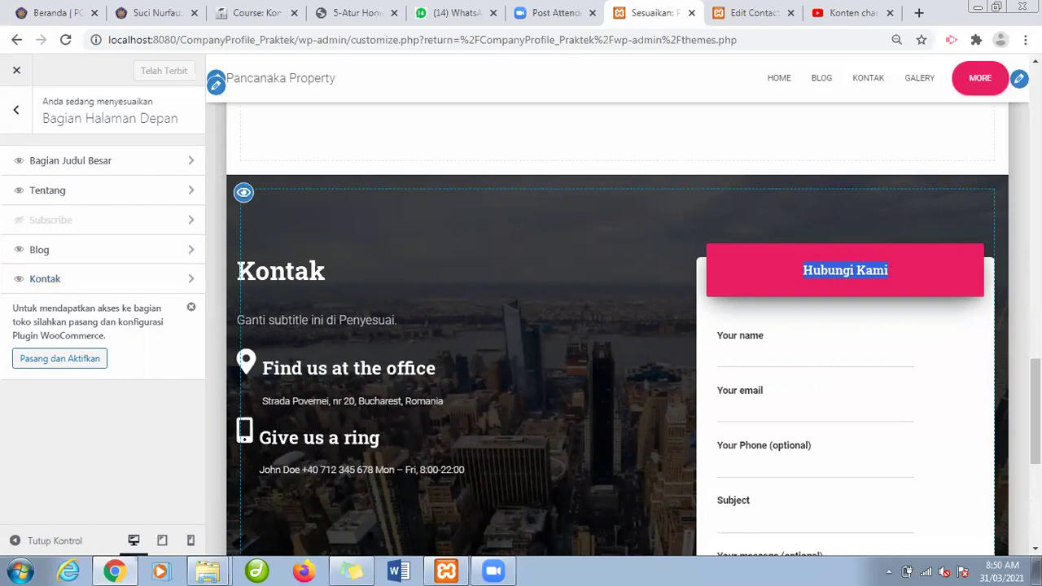
scroll(617, 326, "up", 6)
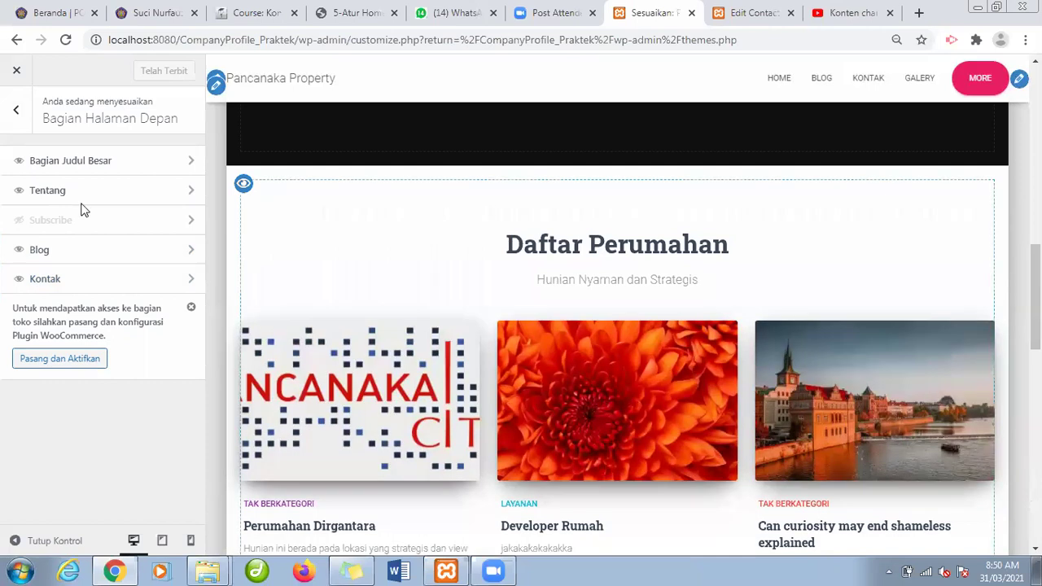
left_click(16, 109)
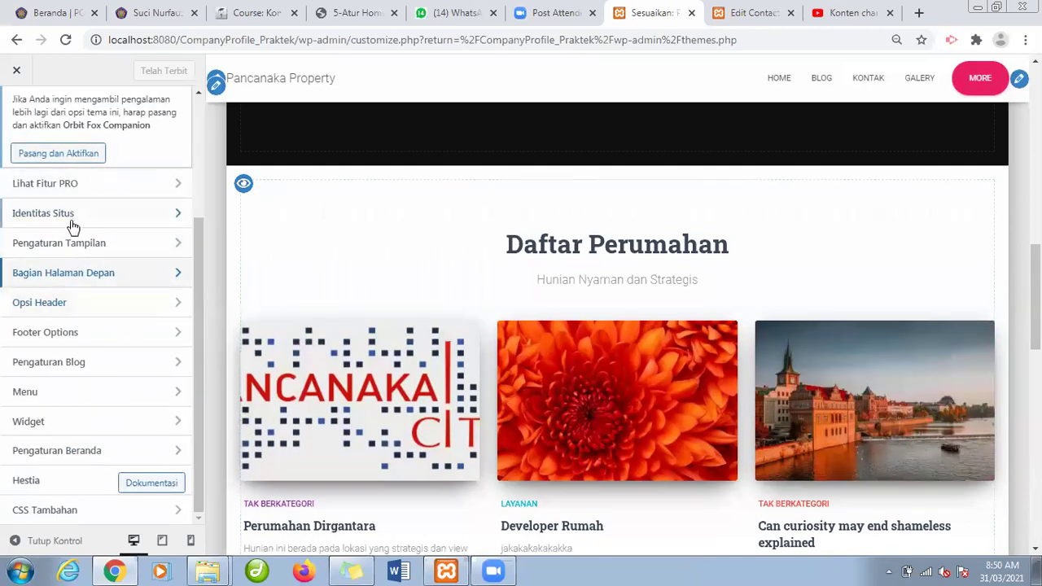
left_click(104, 244)
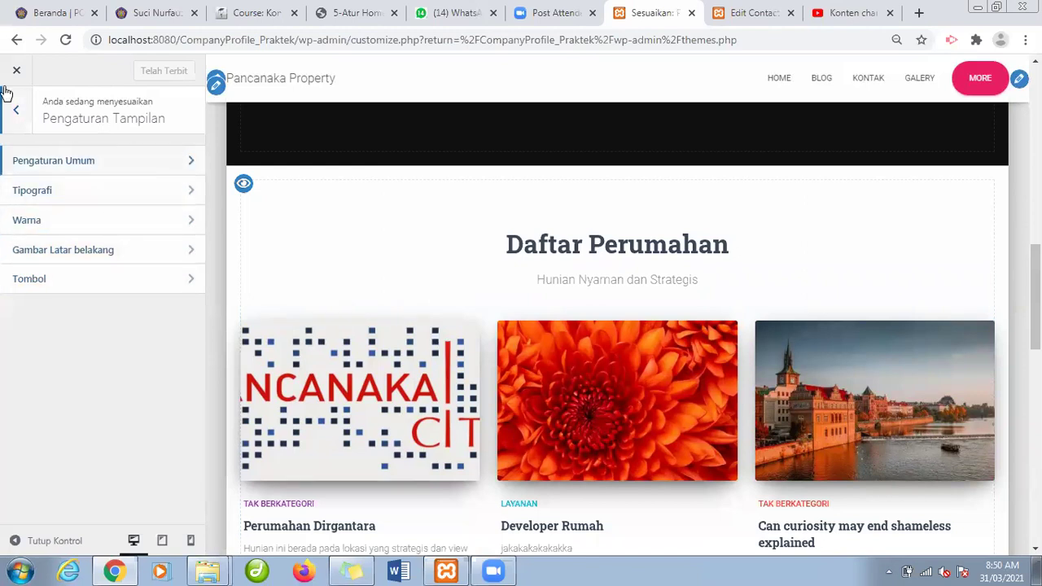
Consult the 5-Atur Homepage.pdf guide on the homepage settings and return to the main list of customizer sections.
left_click(15, 113)
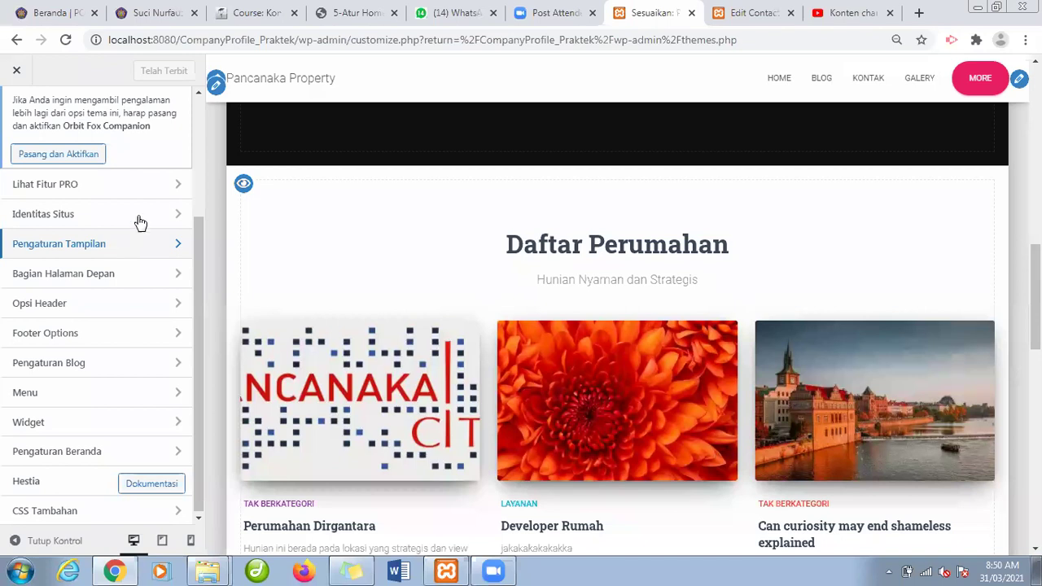
left_click(339, 15)
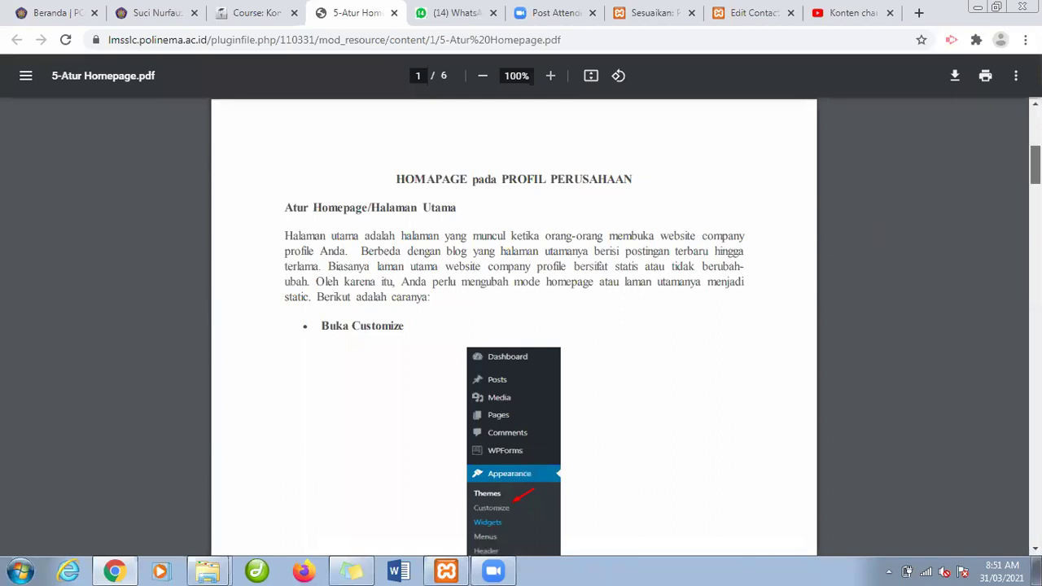
scroll(513, 325, "down", 10)
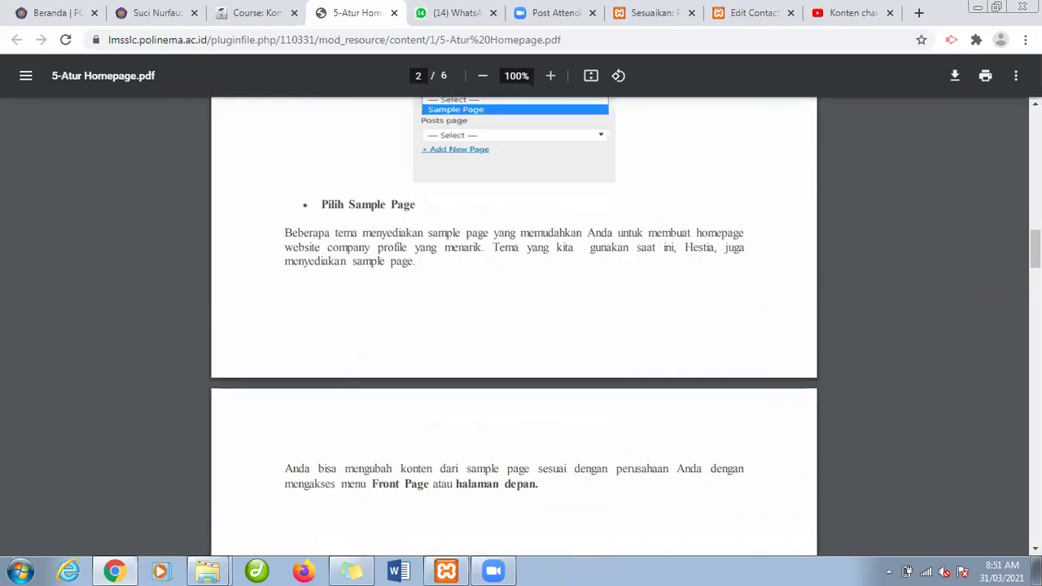
scroll(513, 325, "up", 8)
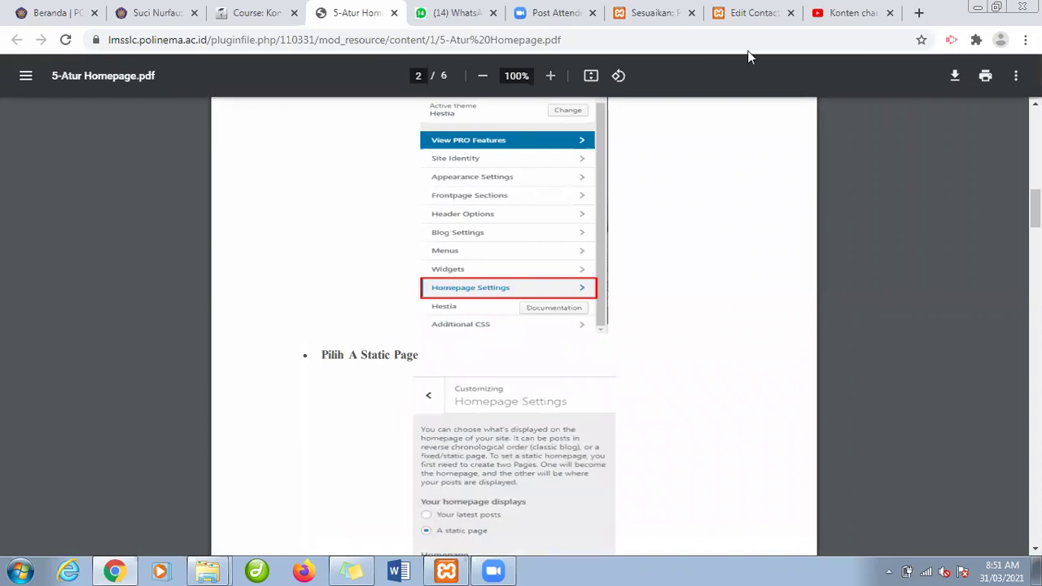
left_click(747, 10)
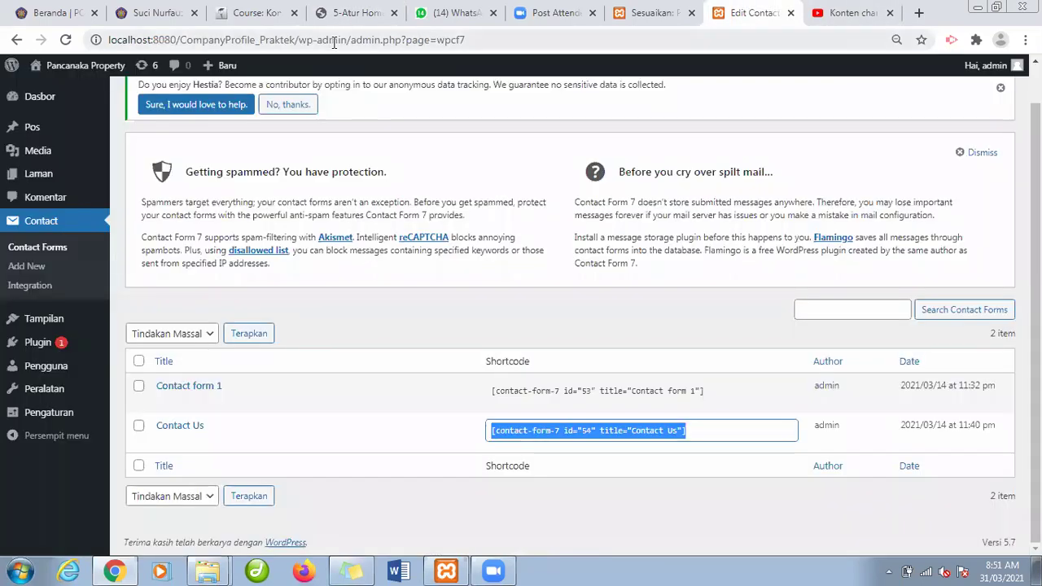
left_click(651, 12)
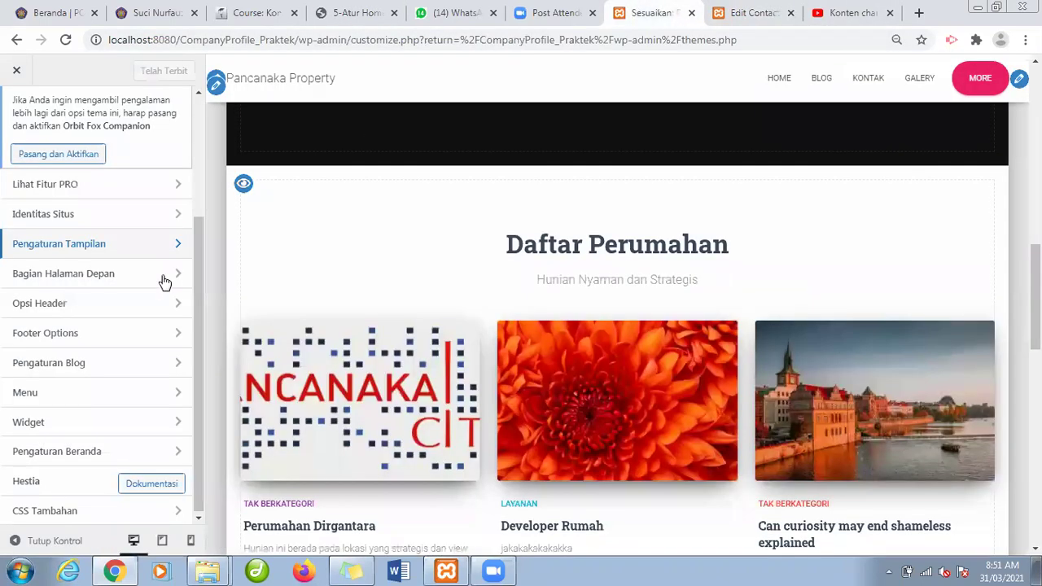
Look over the Warna and Gambar Latar belakang options in Pengaturan Tampilan.
left_click(97, 251)
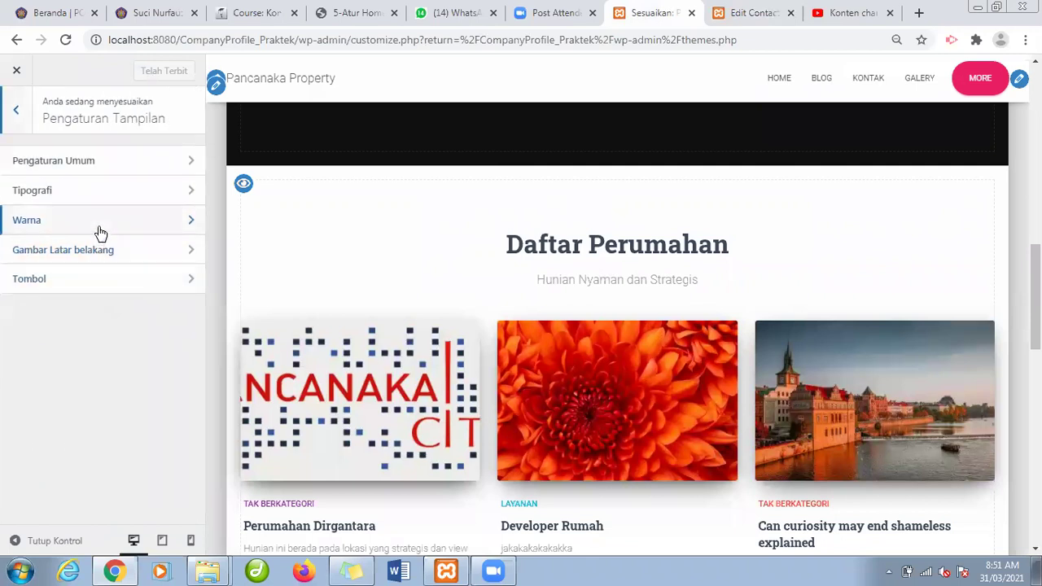
left_click(100, 234)
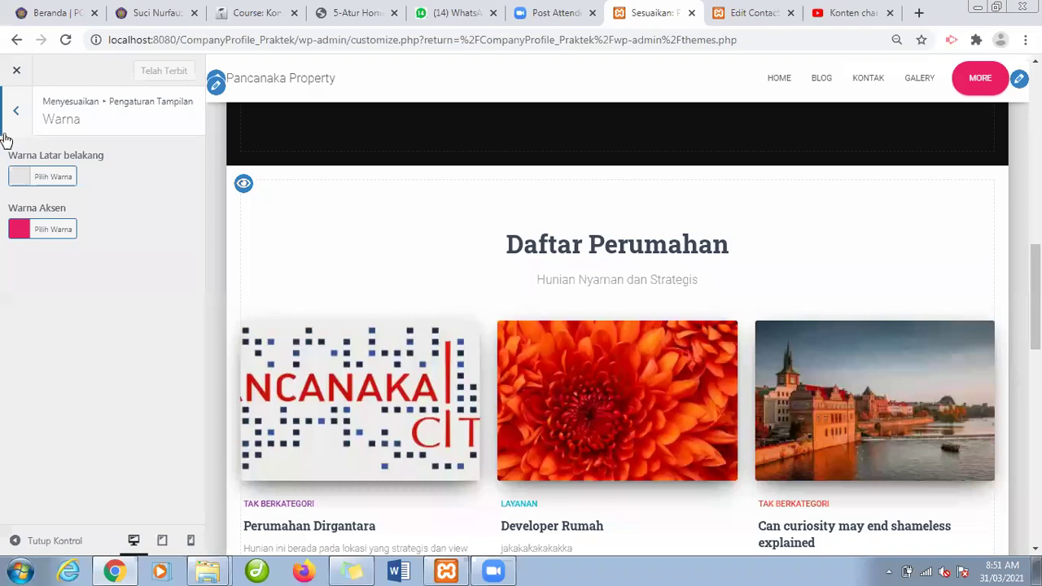
left_click(16, 110)
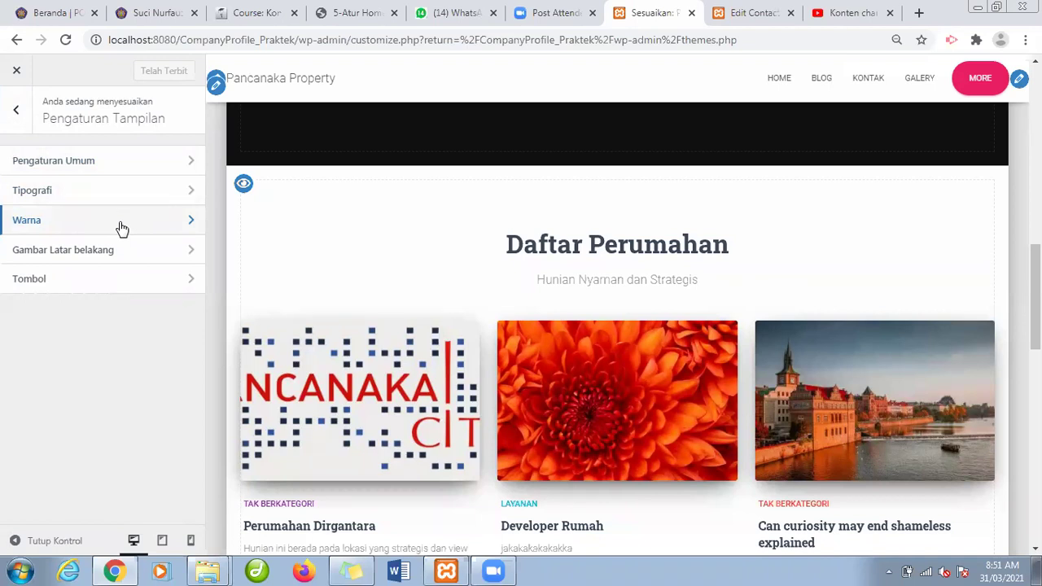
left_click(131, 254)
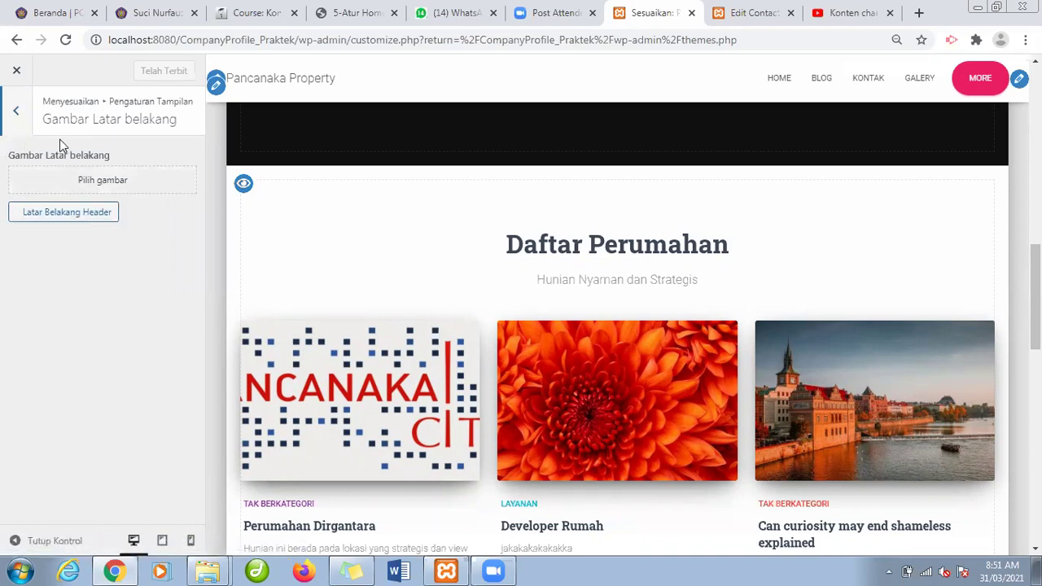
left_click(14, 109)
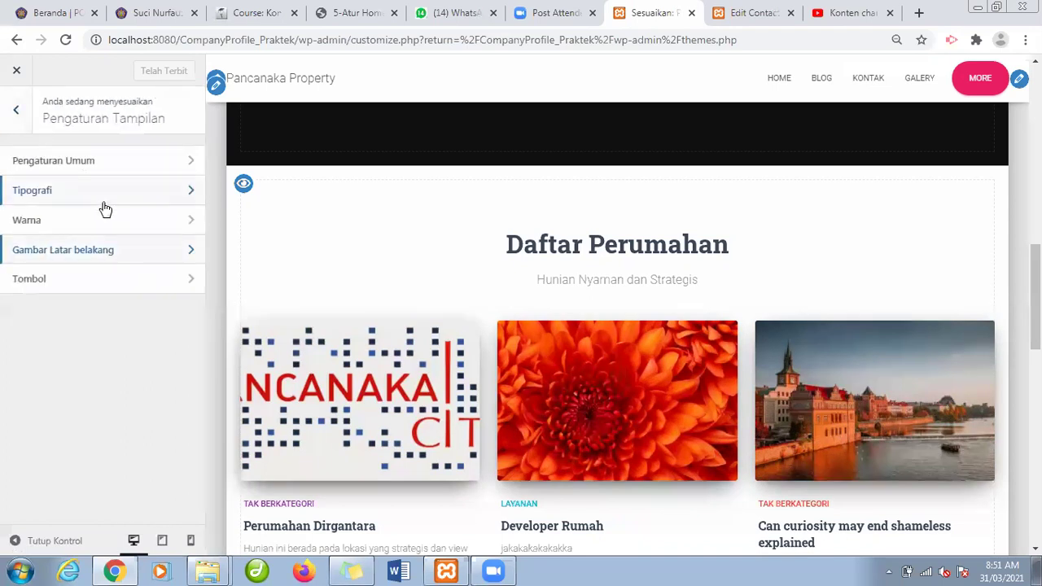
Set Tata Letak Sidebar Laman to the left-sidebar layout in Pengaturan Umum and publish the change.
left_click(78, 165)
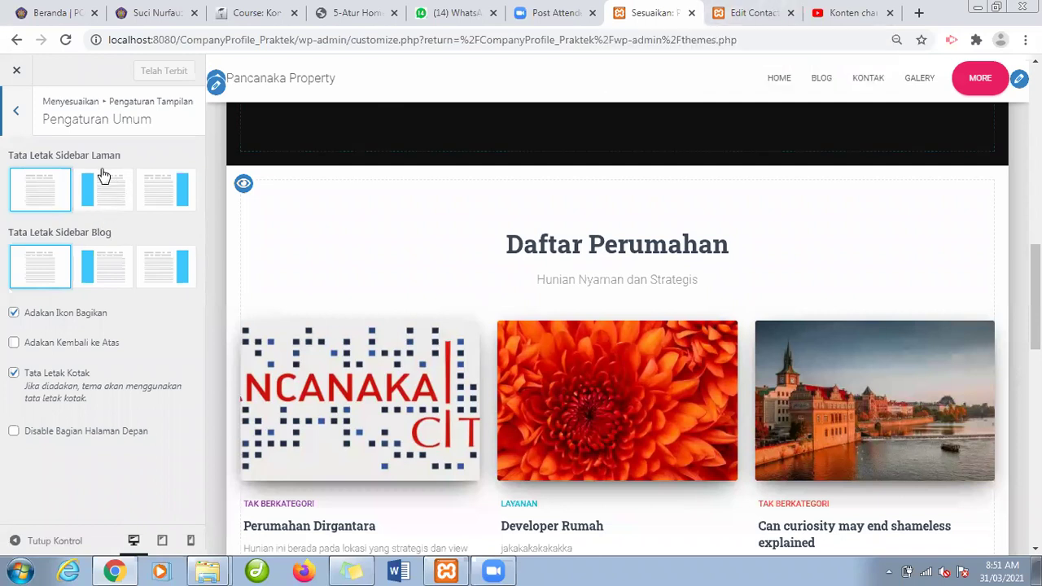
left_click(103, 193)
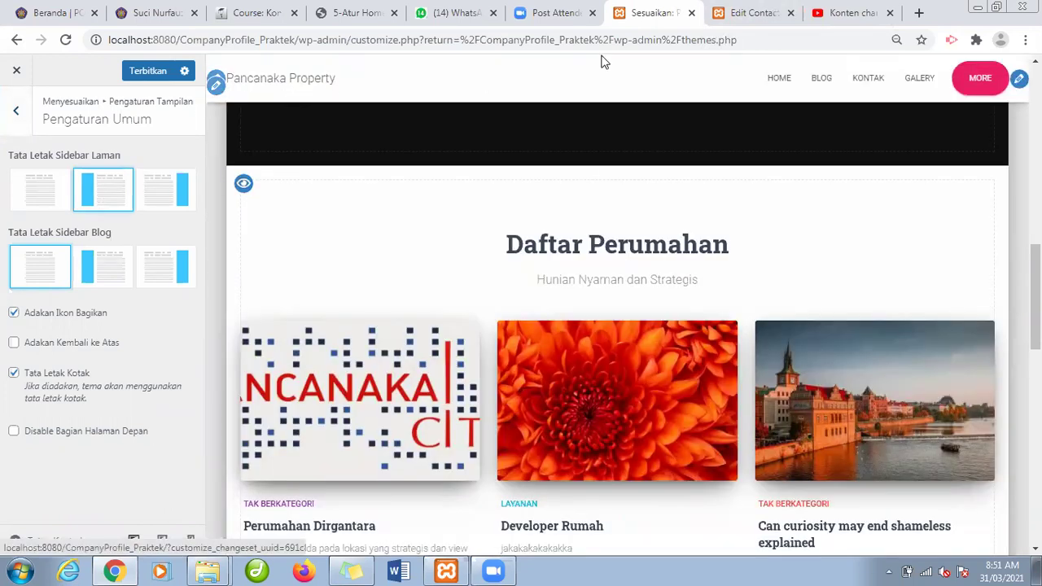
left_click(145, 70)
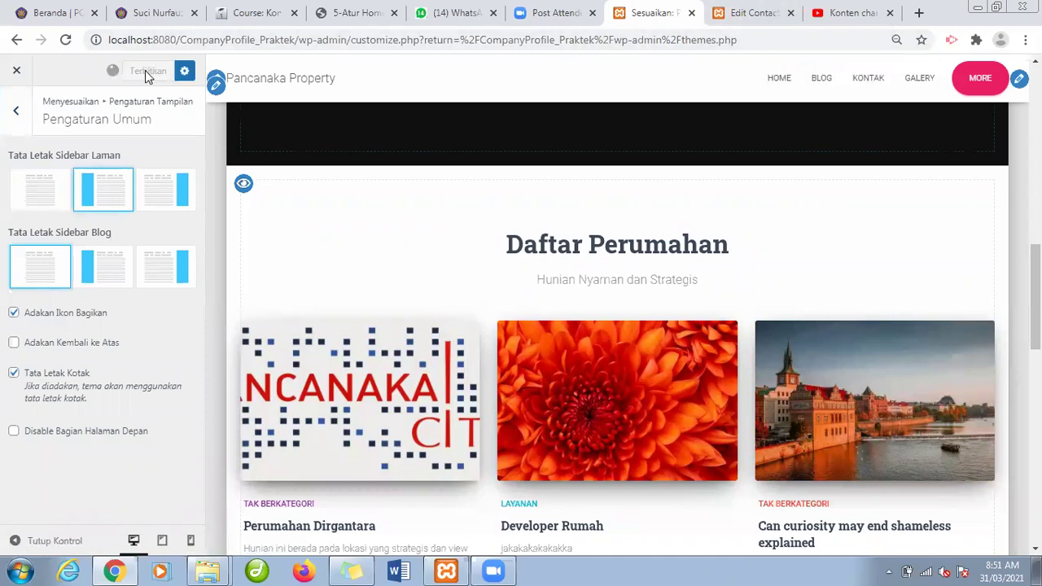
Open the Galery page for editing from the site's Laman list and check its Sidebar option under Page Pengaturan.
left_click(736, 12)
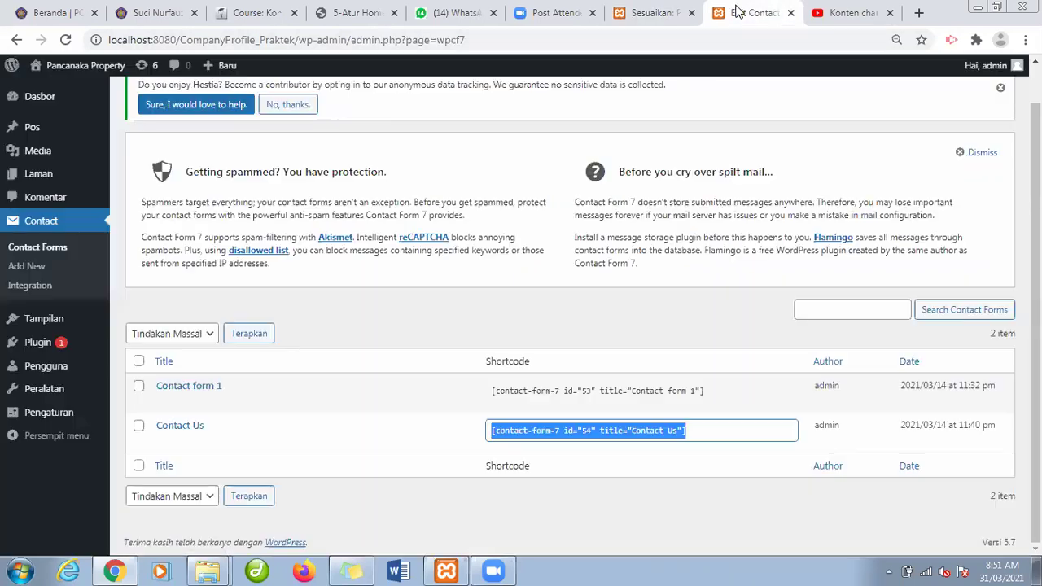
left_click(39, 177)
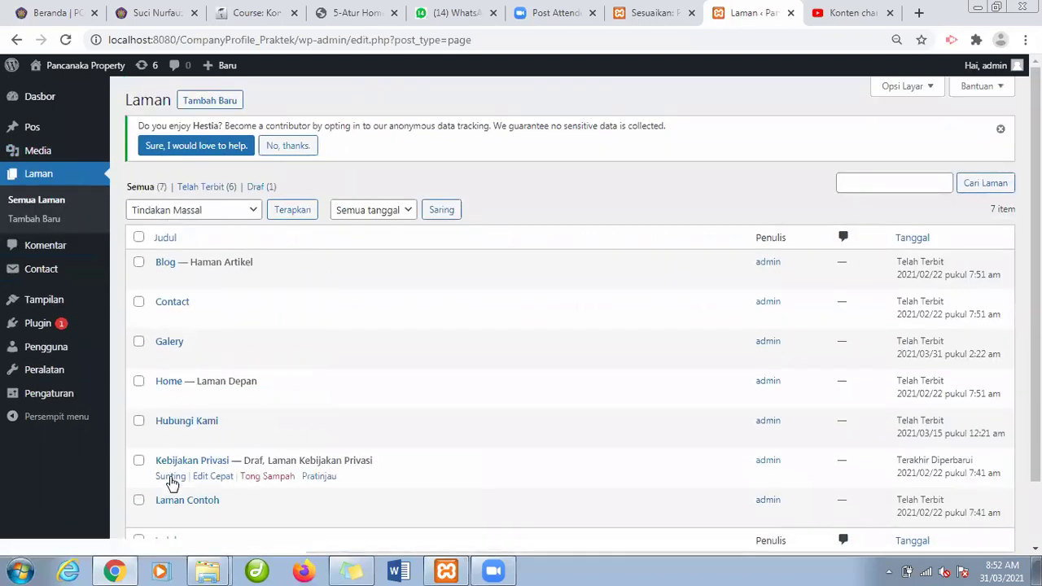
left_click(169, 359)
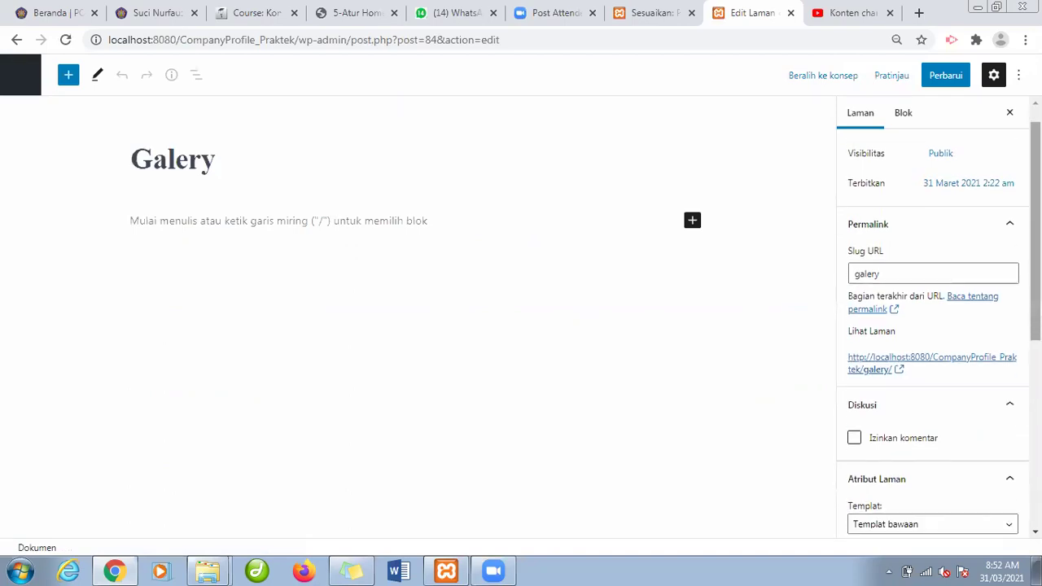
scroll(933, 333, "down", 3)
scroll(938, 339, "down", 3)
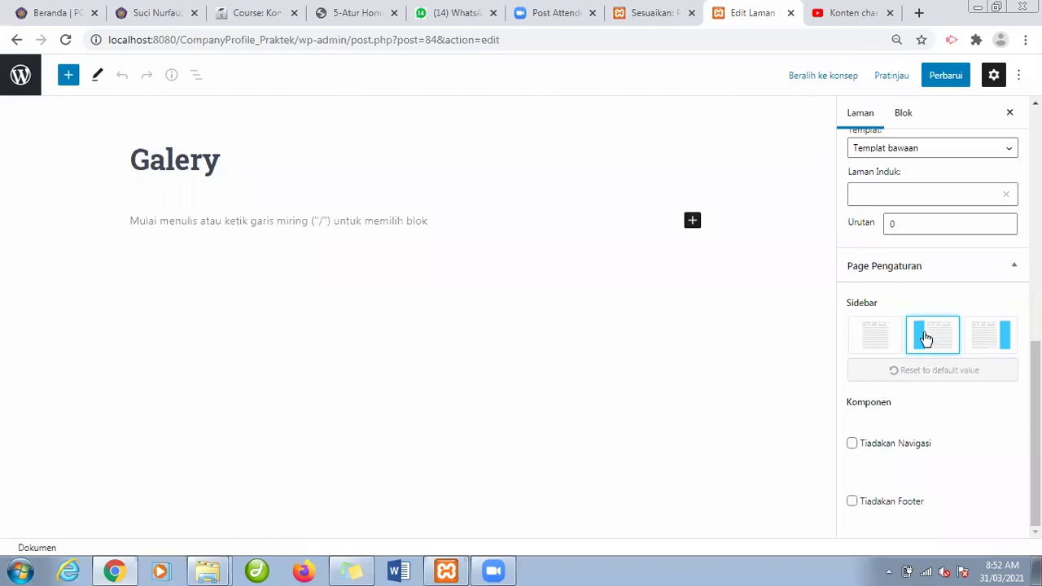
Preview the Galery page in a new tab and look over its sidebar widgets down to the footer.
left_click(891, 77)
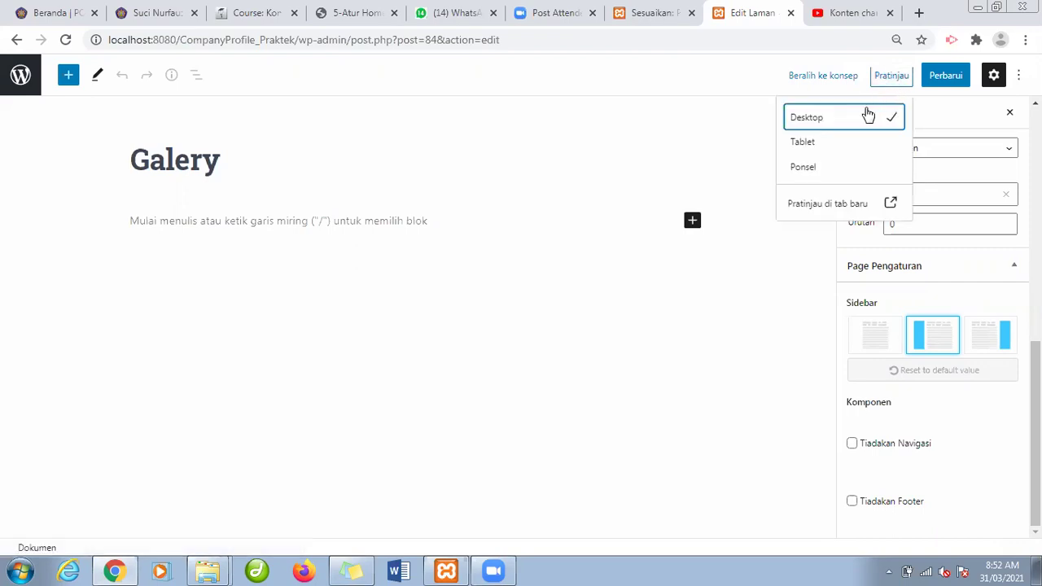
left_click(858, 201)
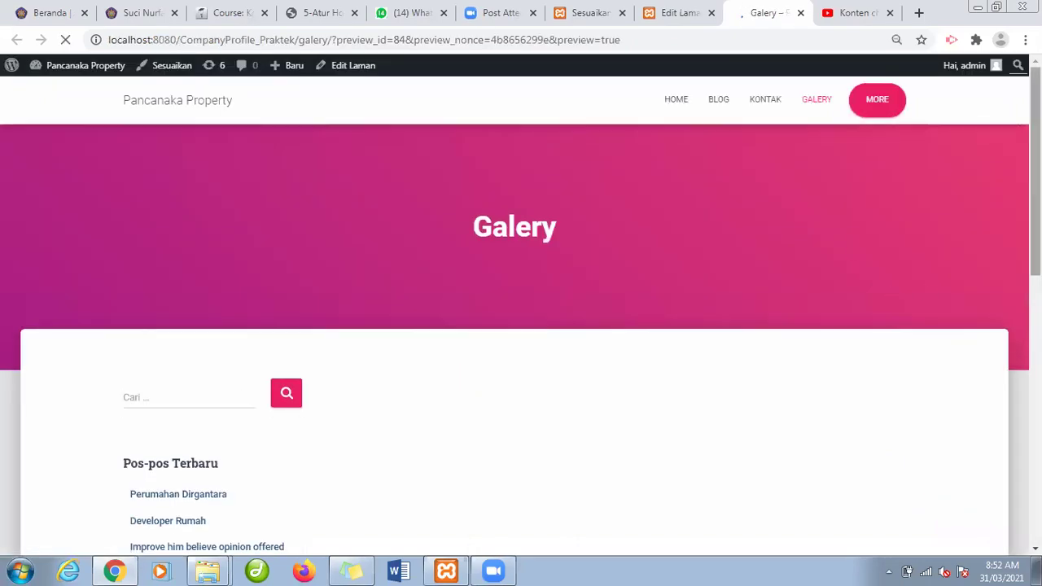
scroll(194, 181, "down", 4)
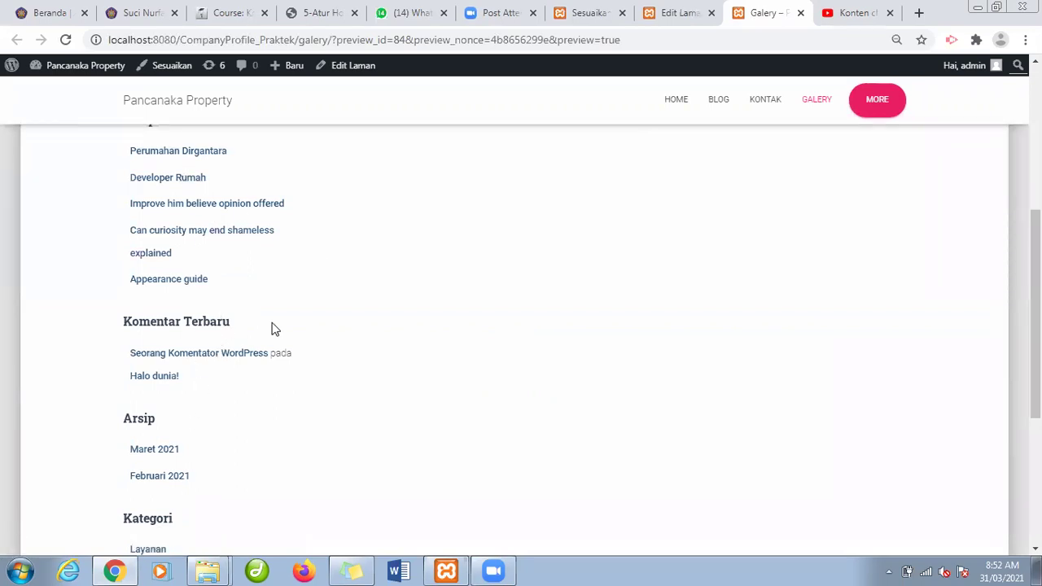
left_click_drag(1033, 315, 1034, 238)
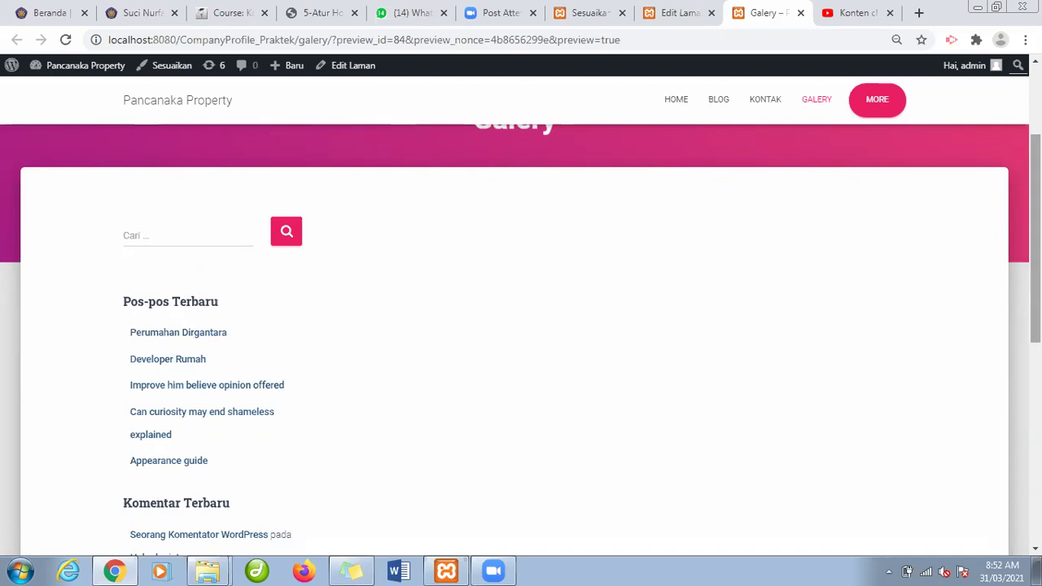
left_click_drag(1035, 244, 1034, 403)
scroll(681, 355, "down", 2)
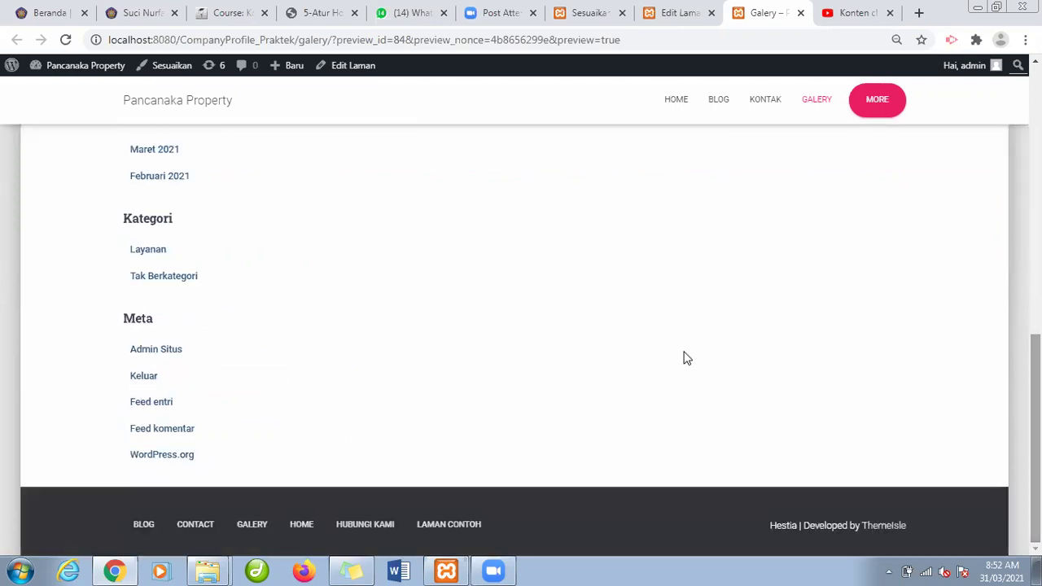
Set Tata Letak Sidebar Laman to the layout without a sidebar in the customizer and publish the change.
left_click(669, 10)
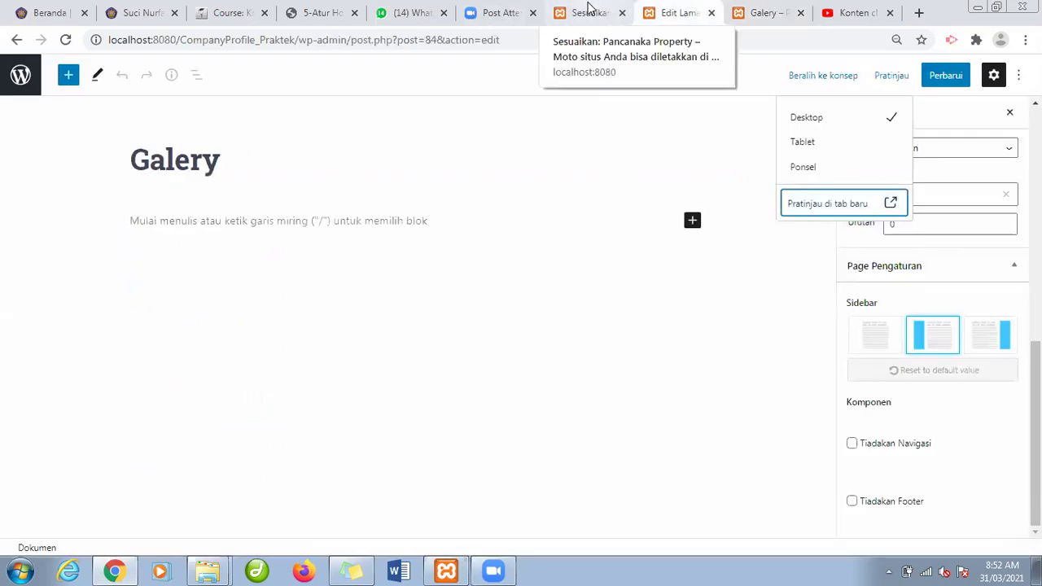
left_click(587, 6)
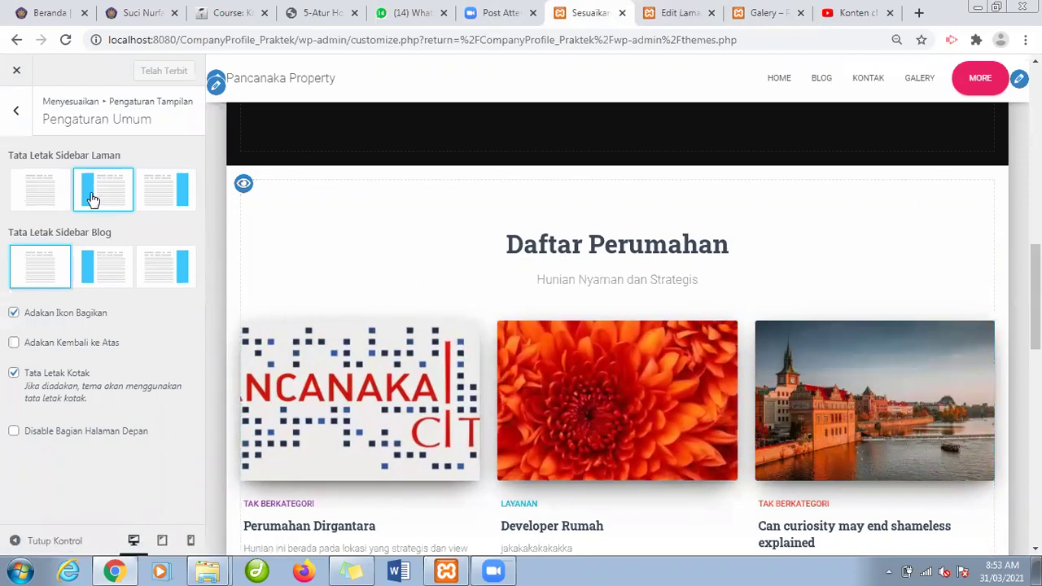
left_click(34, 195)
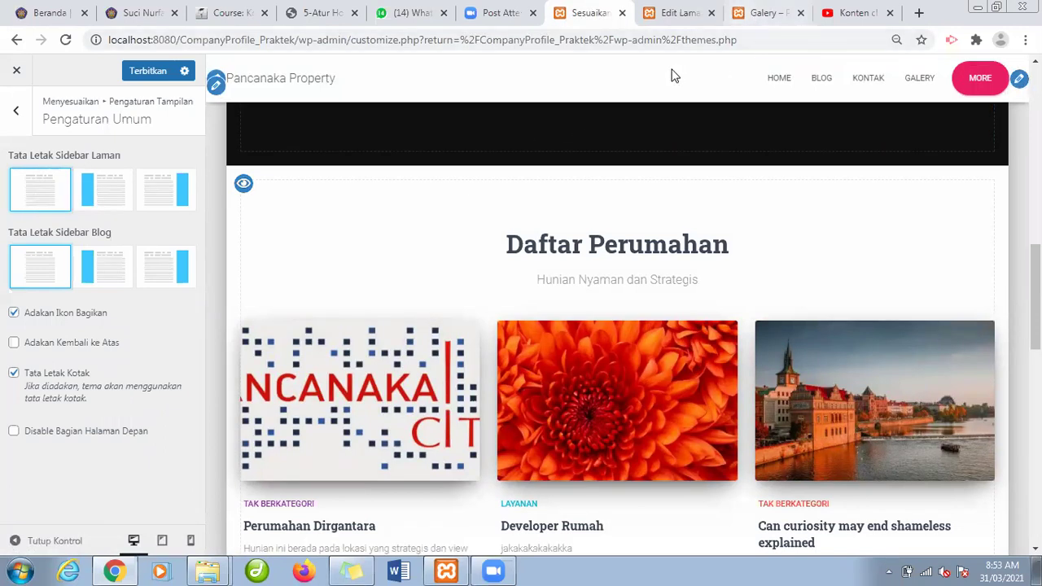
Reload the Galery page preview to check its layout.
left_click(752, 13)
left_click(625, 39)
key("Return")
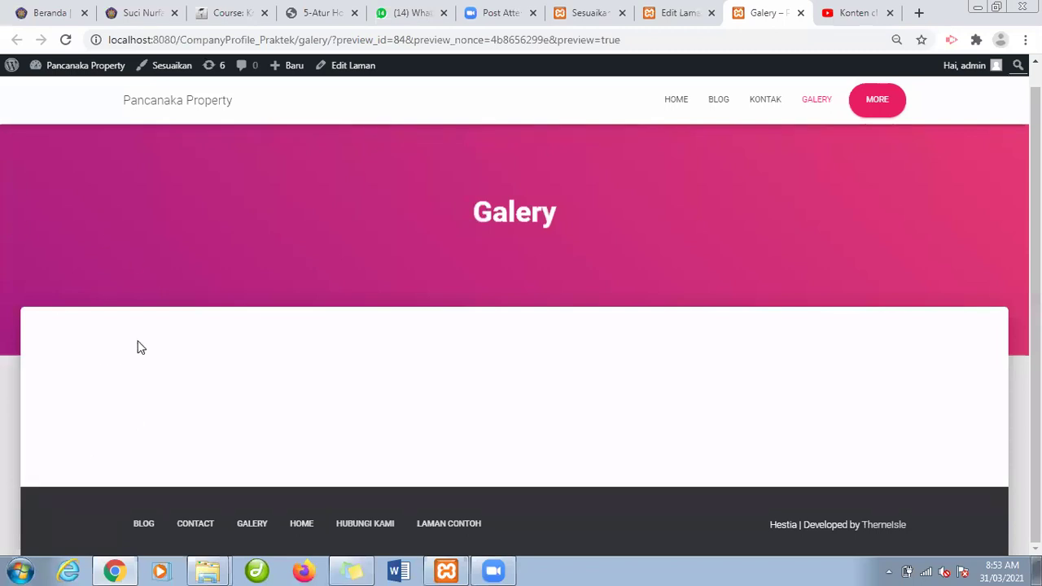
Open the Tipografi settings in Pengaturan Tampilan and look through the body font family and font subset choices.
left_click(593, 13)
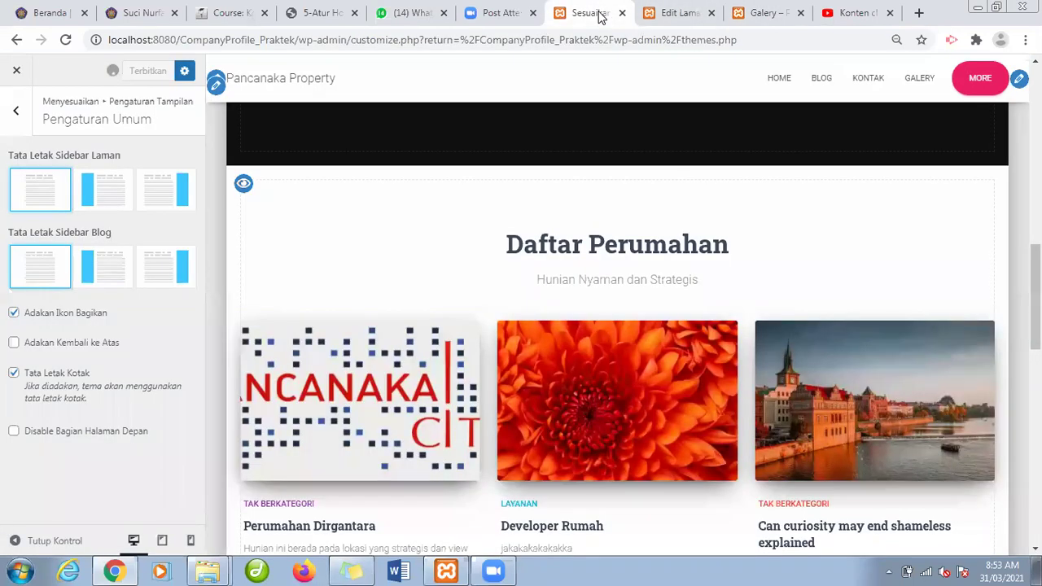
left_click(12, 122)
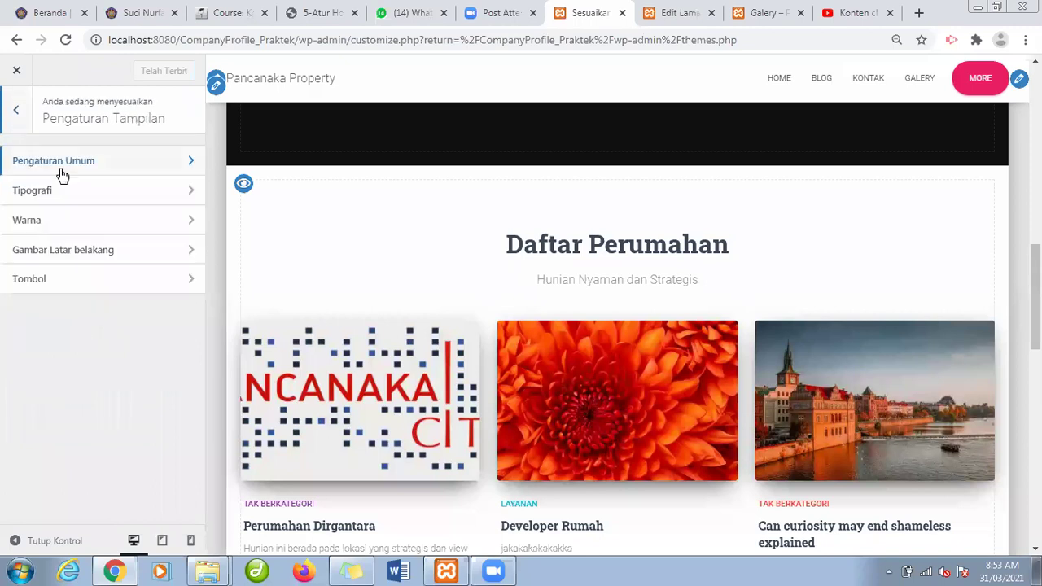
left_click(69, 191)
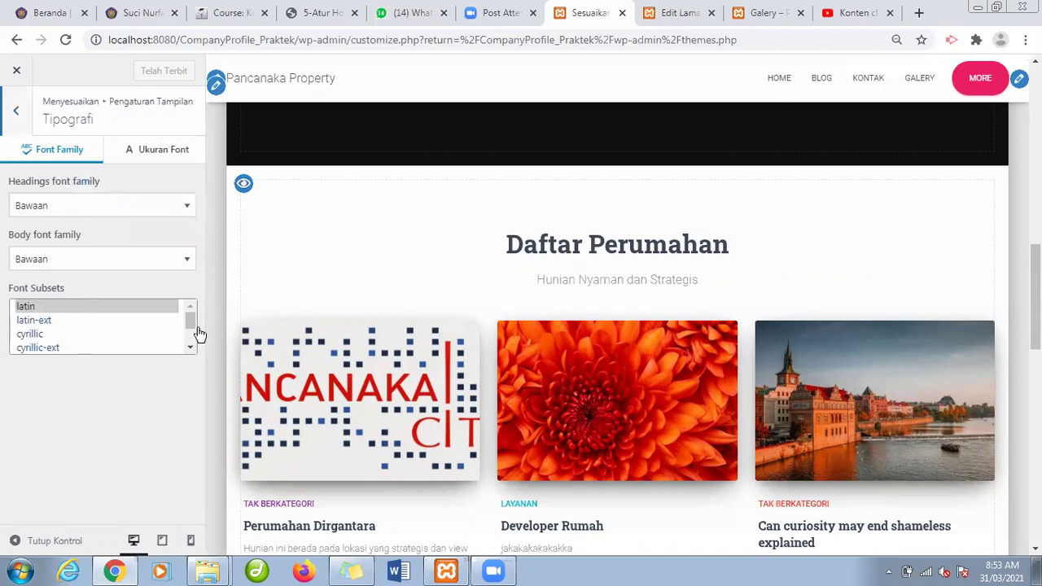
mouse_move(190, 323)
left_mouse_down()
mouse_move(193, 361)
mouse_move(192, 305)
left_mouse_up()
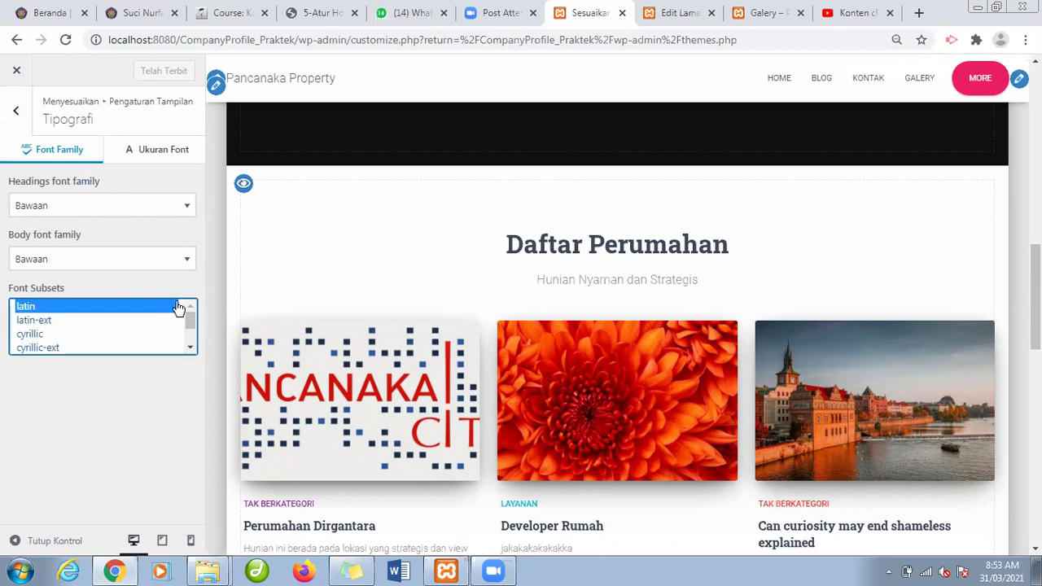
left_click_drag(187, 319, 186, 281)
left_click(163, 262)
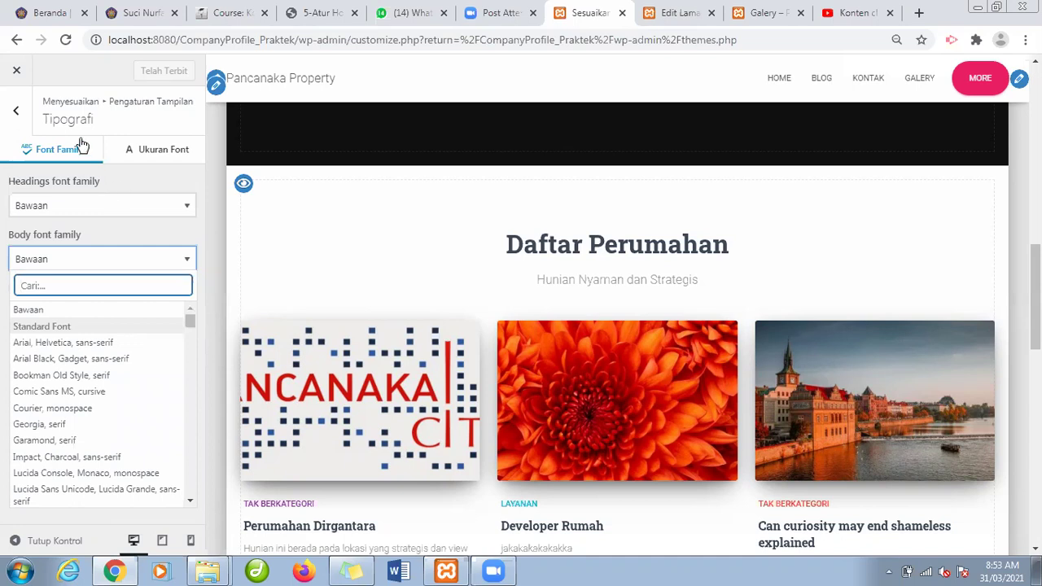
Look over the Ukuran Font settings for Pos & Laman and Bagian Halaman Depan.
left_click(158, 149)
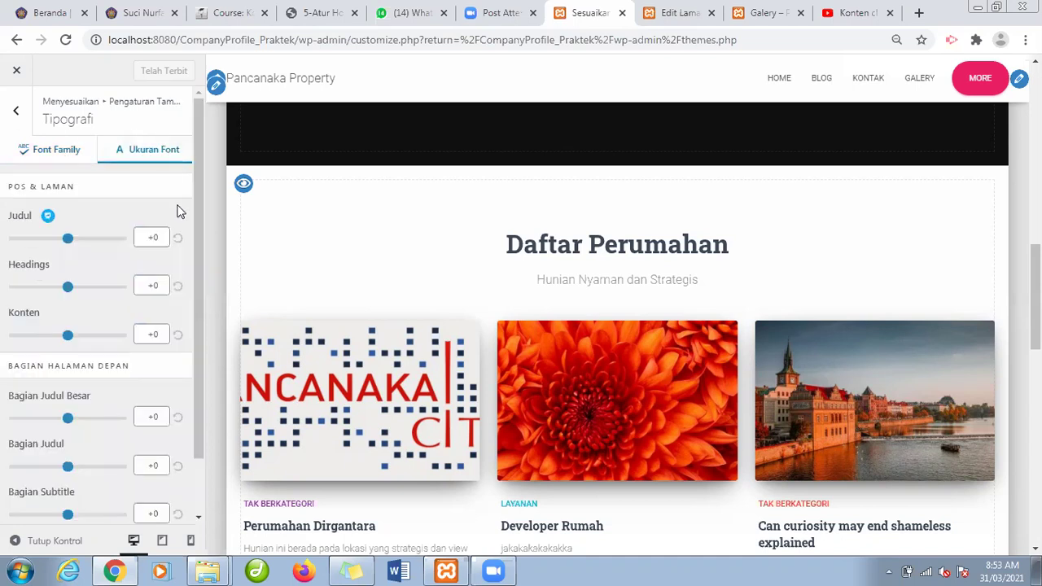
left_click_drag(194, 229, 196, 282)
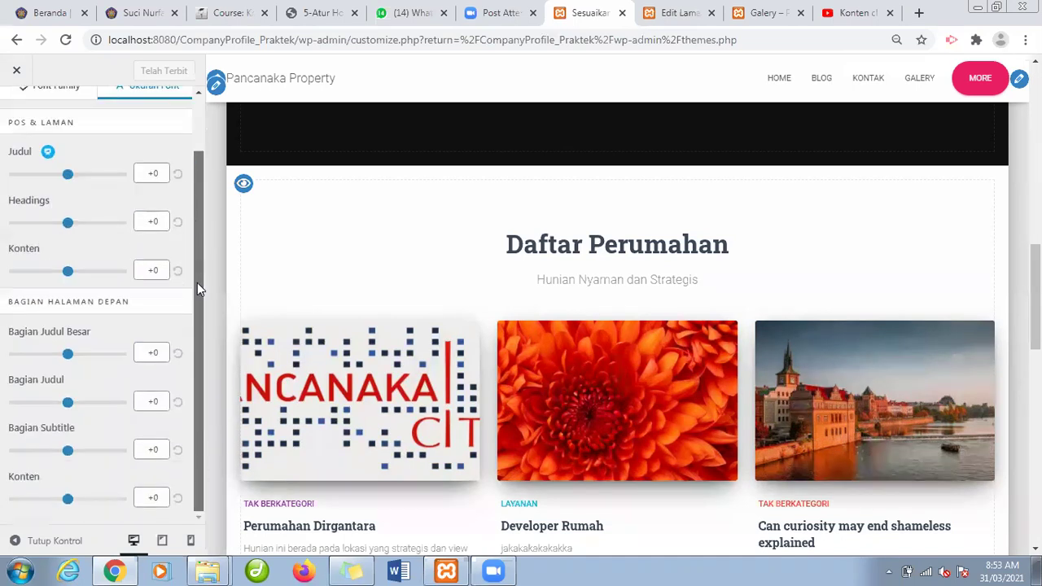
left_click_drag(197, 377, 202, 108)
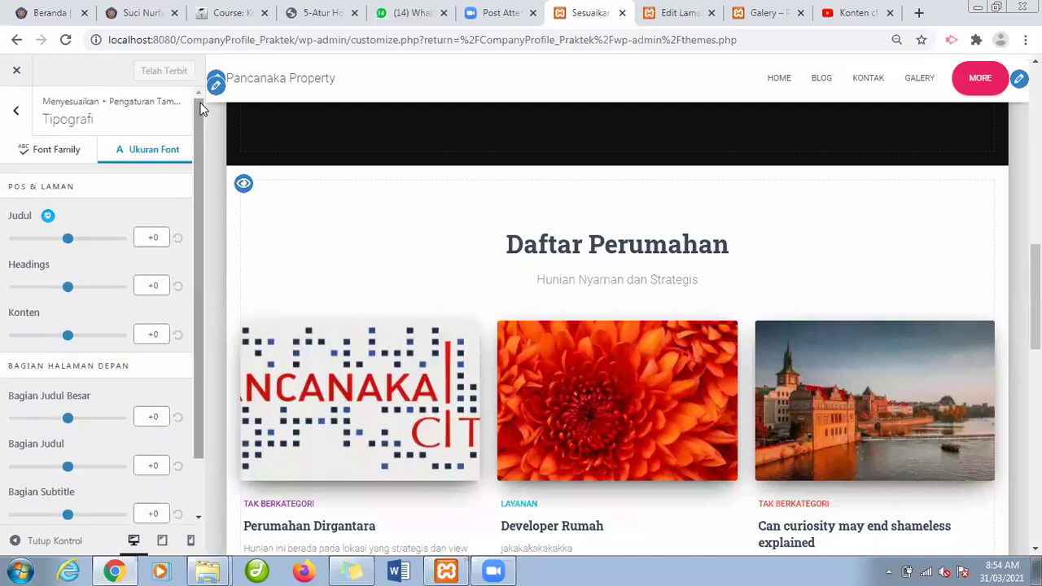
Look over the Warna settings with the Warna Latar belakang colour choices, and view the hero section in the page preview.
left_click(16, 110)
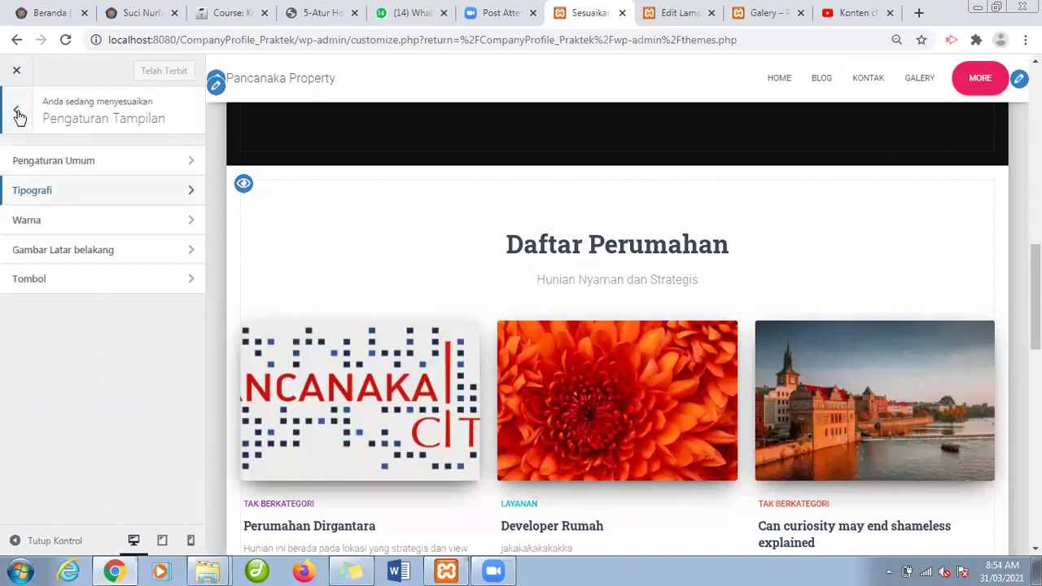
left_click(61, 223)
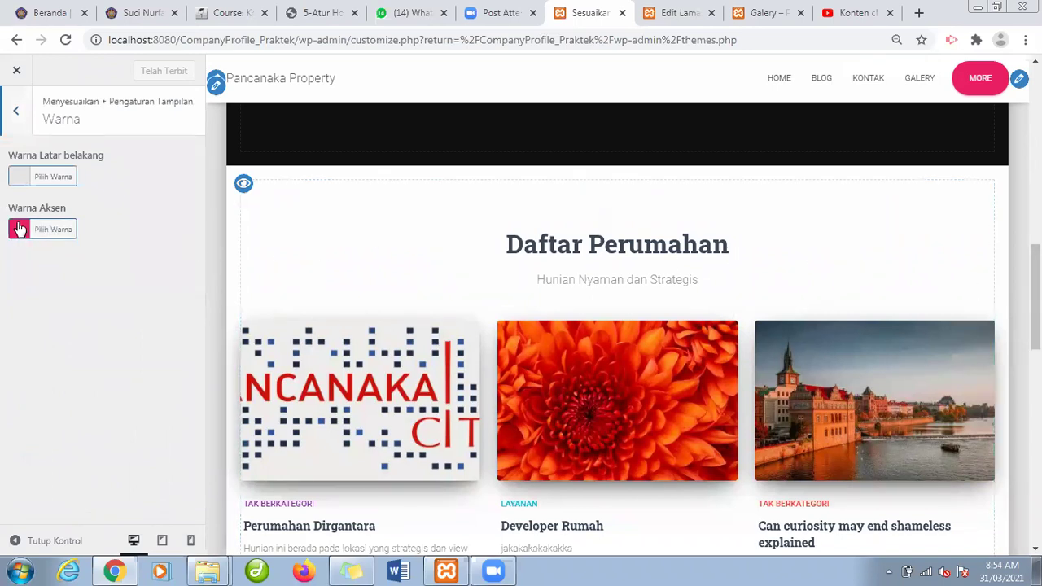
left_click(20, 177)
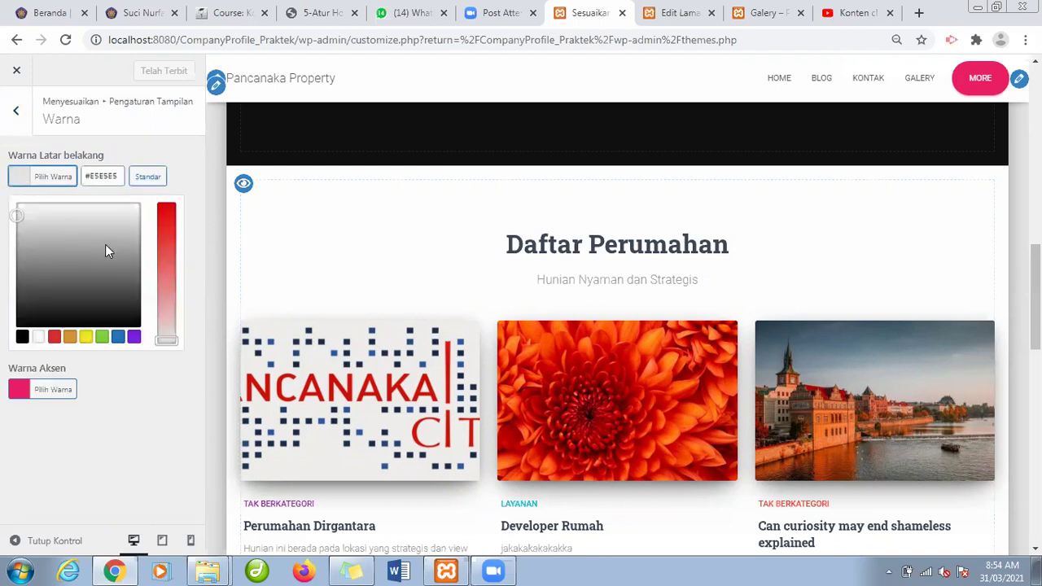
left_click(17, 114)
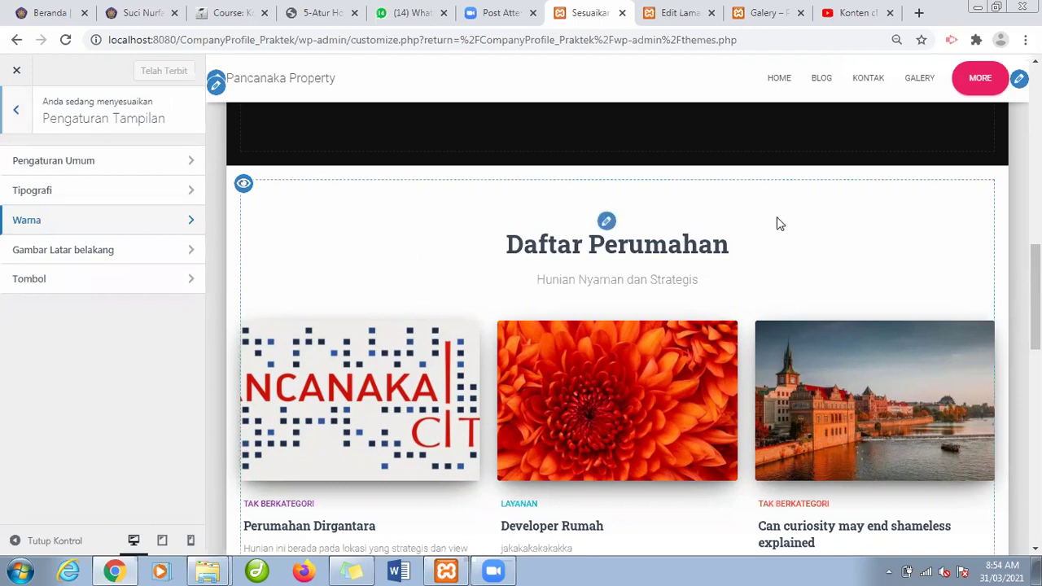
scroll(1035, 293, "up", 5)
scroll(622, 310, "up", 5)
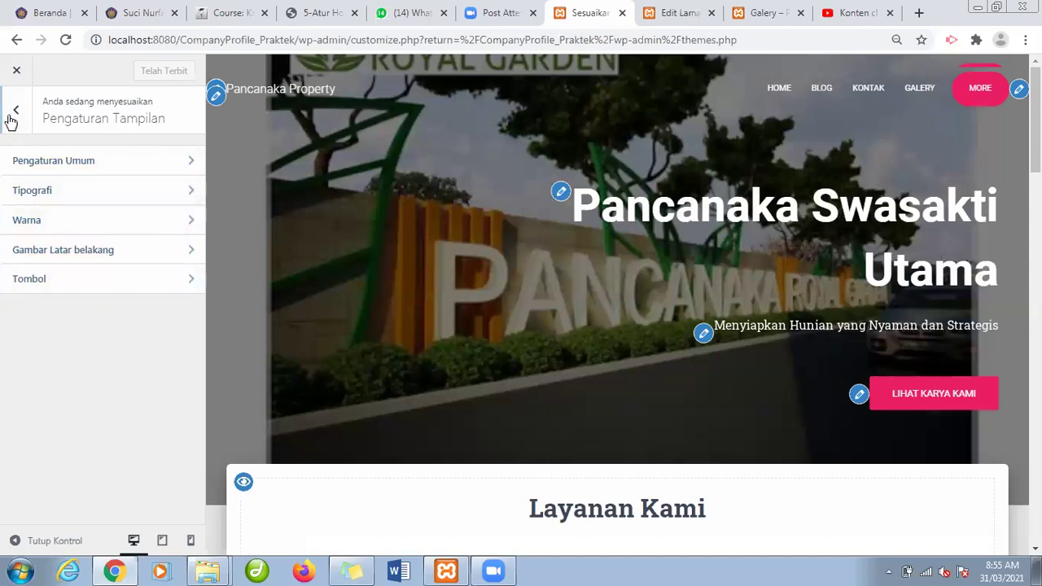
key("Escape")
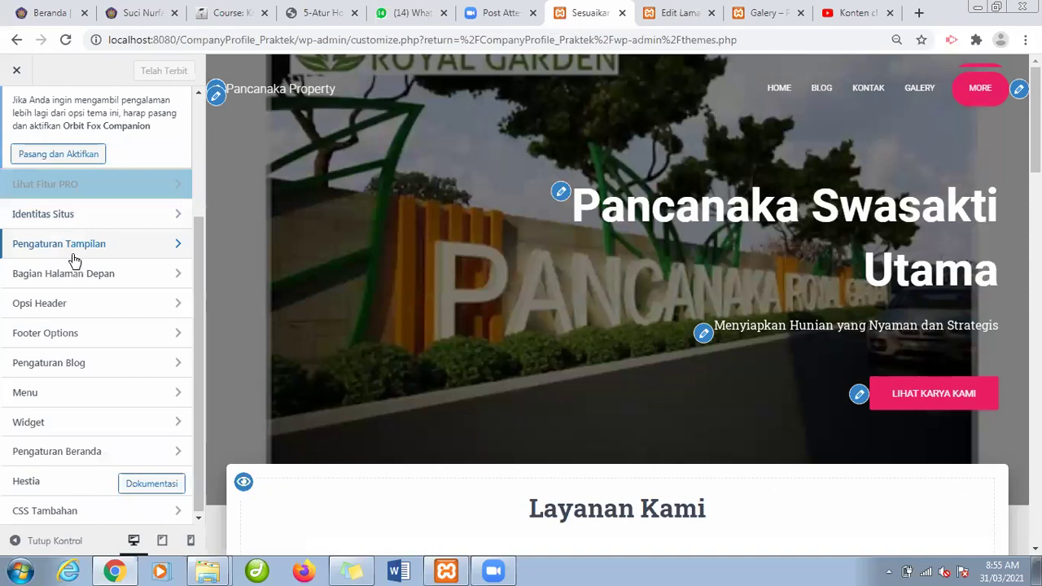
Review the Ukuran Font settings under Tipografi and the sidebar layout options under Pengaturan Umum.
left_click(72, 251)
left_click(65, 192)
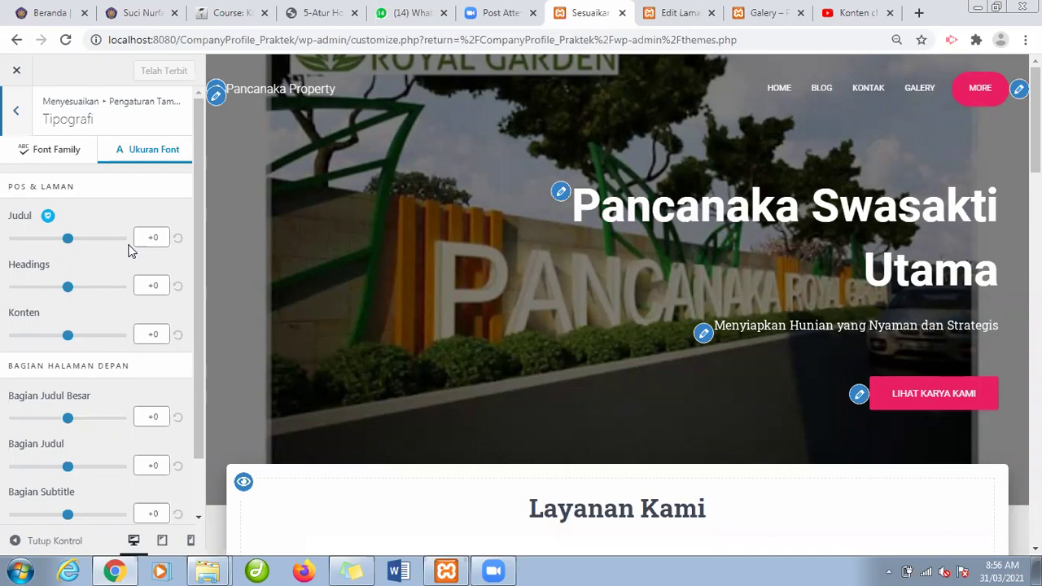
left_click(16, 111)
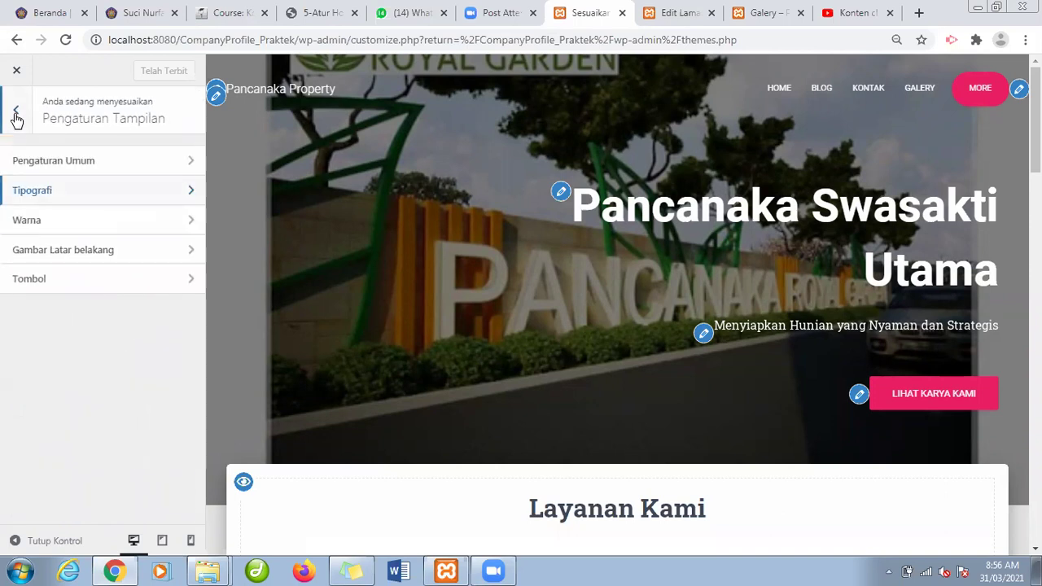
left_click(92, 191)
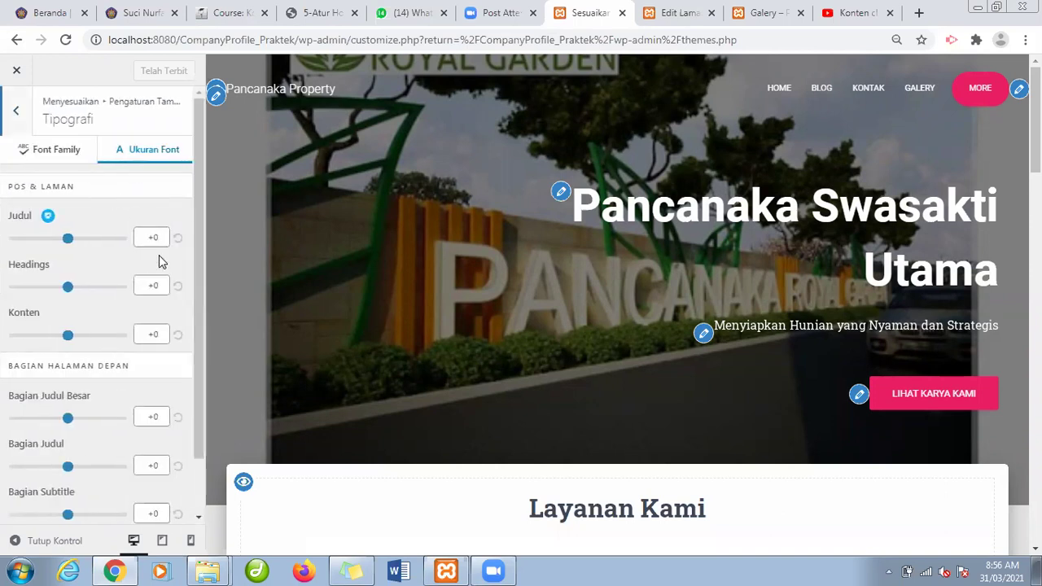
left_click_drag(195, 417, 204, 439)
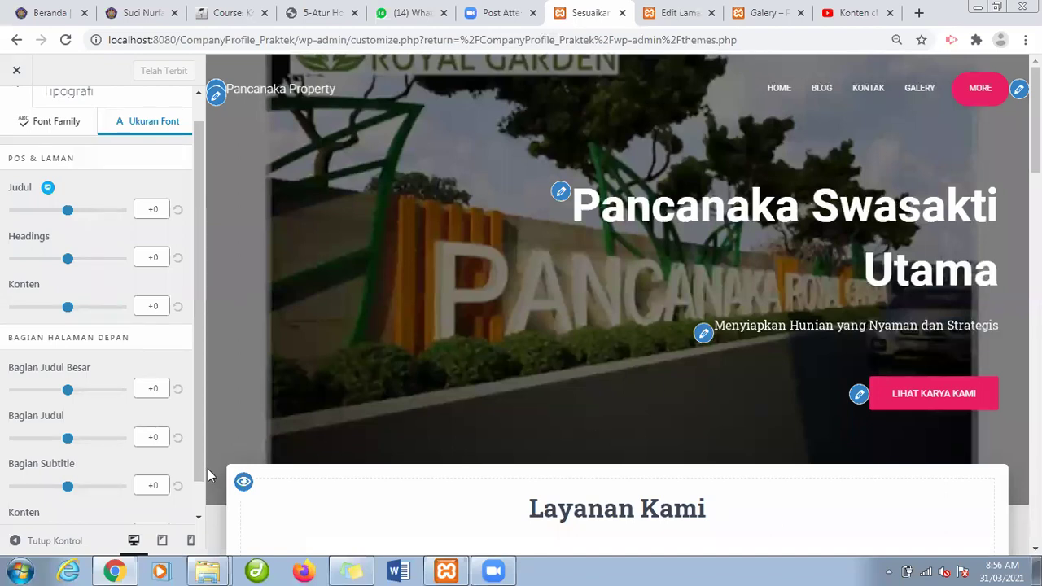
left_click_drag(199, 465, 203, 521)
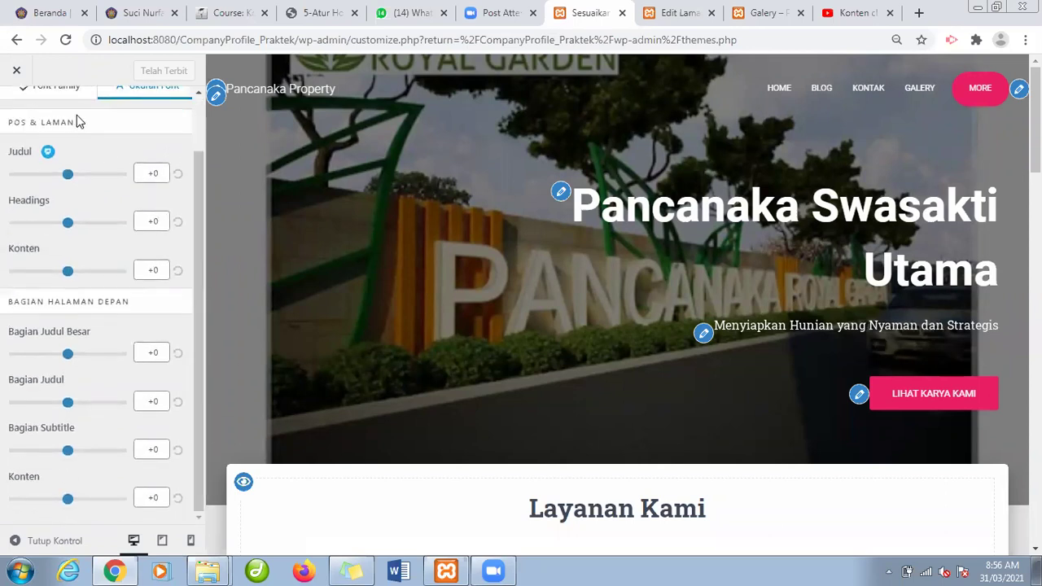
left_click_drag(200, 183, 210, 108)
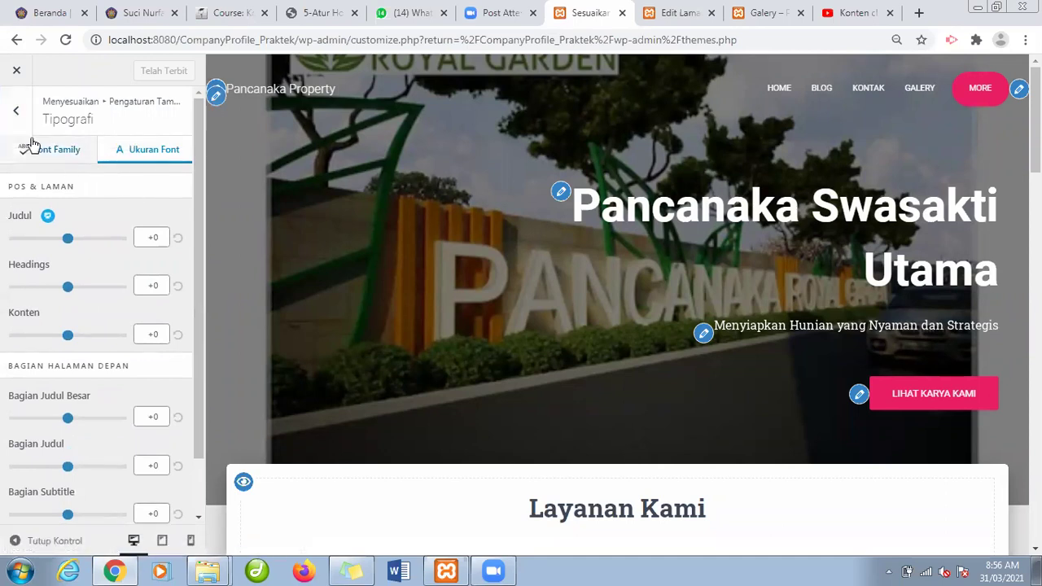
left_click(10, 116)
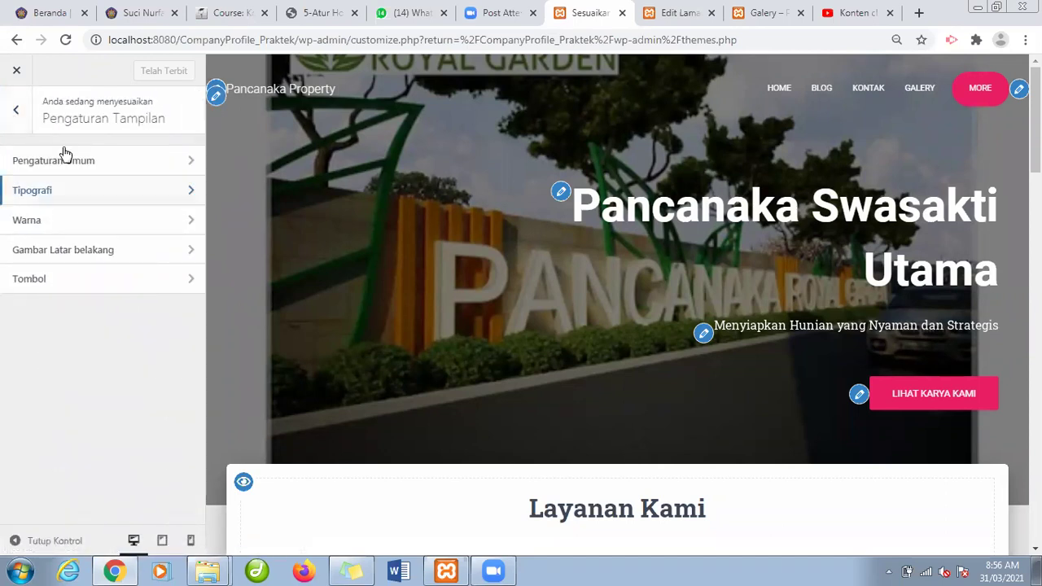
left_click(72, 163)
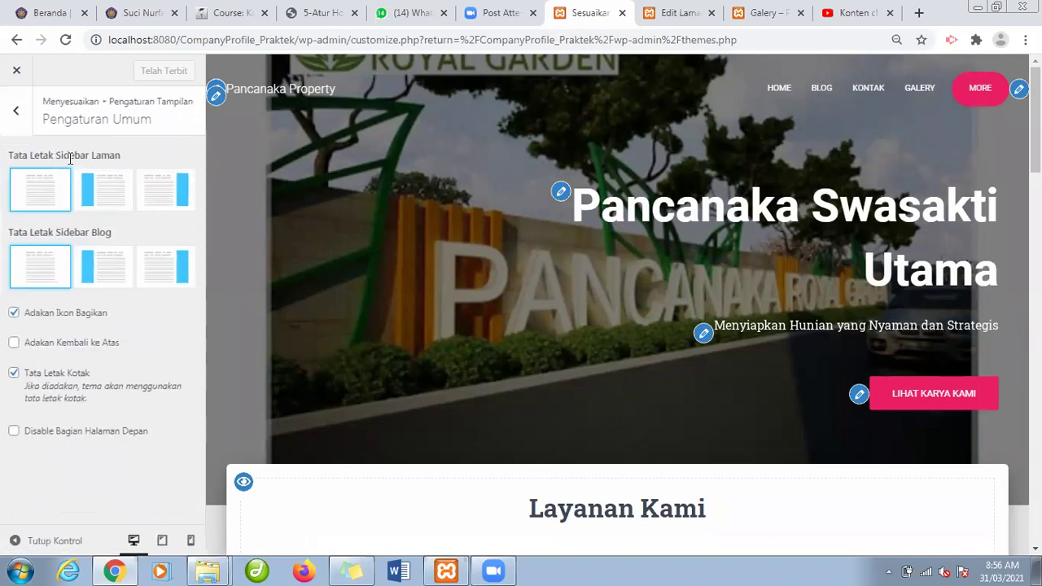
left_click(16, 112)
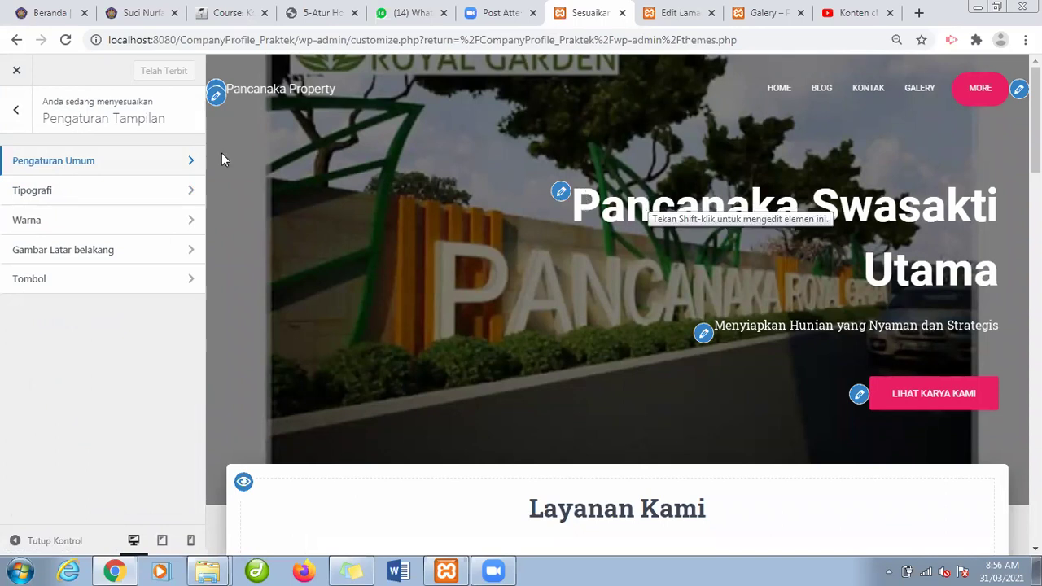
left_click(15, 109)
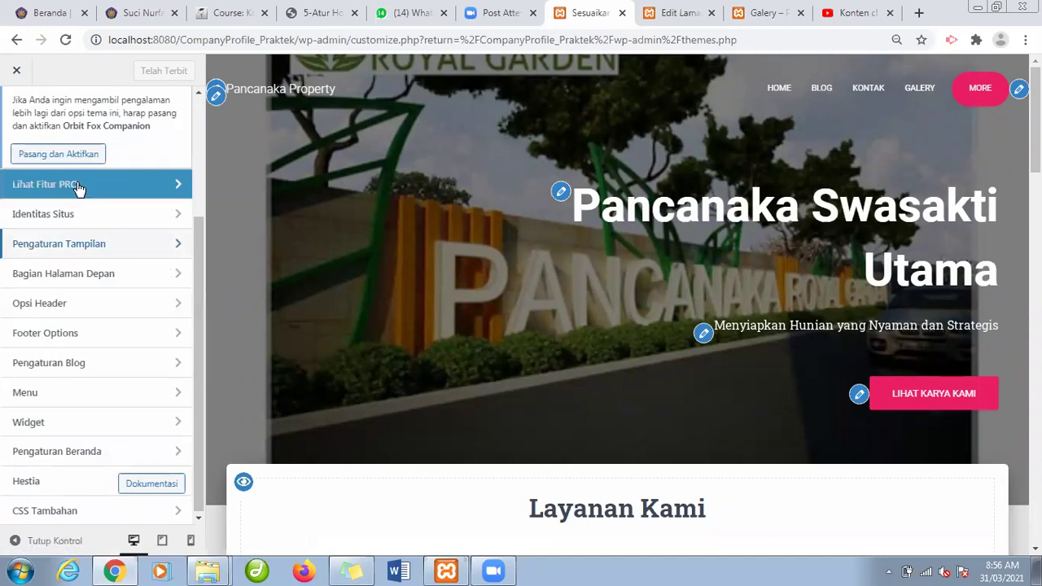
Examine the Bagian Judul Besar settings of the front page, including its background image, text fields and Extra layout options.
left_click(105, 274)
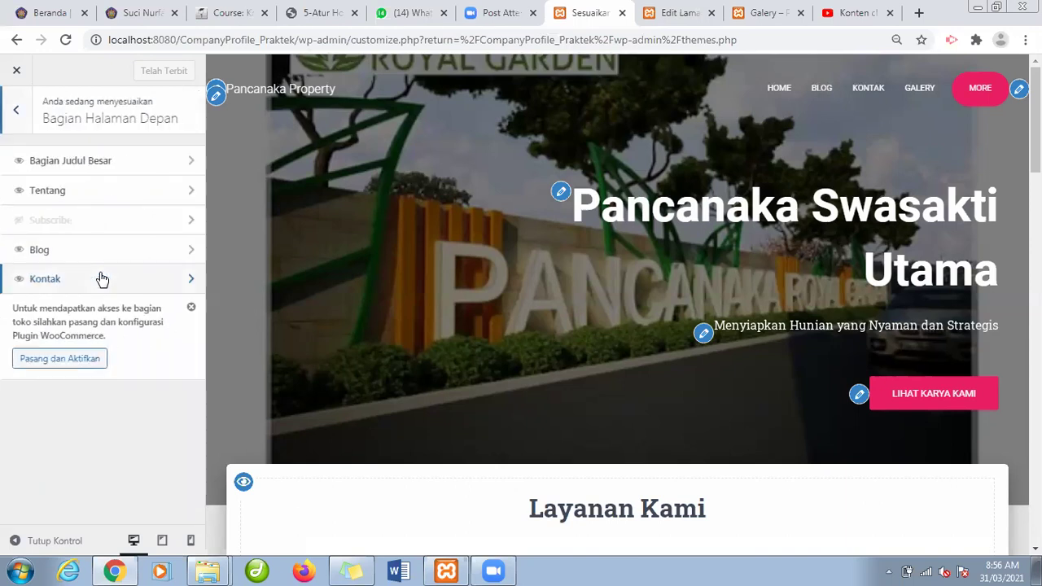
left_click(106, 162)
scroll(201, 325, "down", 2)
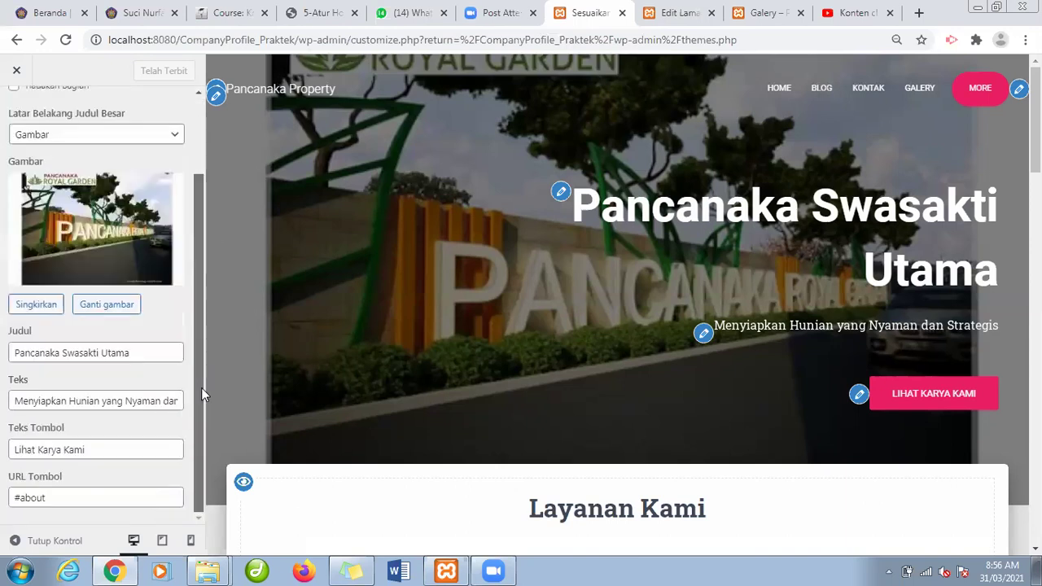
left_click_drag(196, 258, 195, 143)
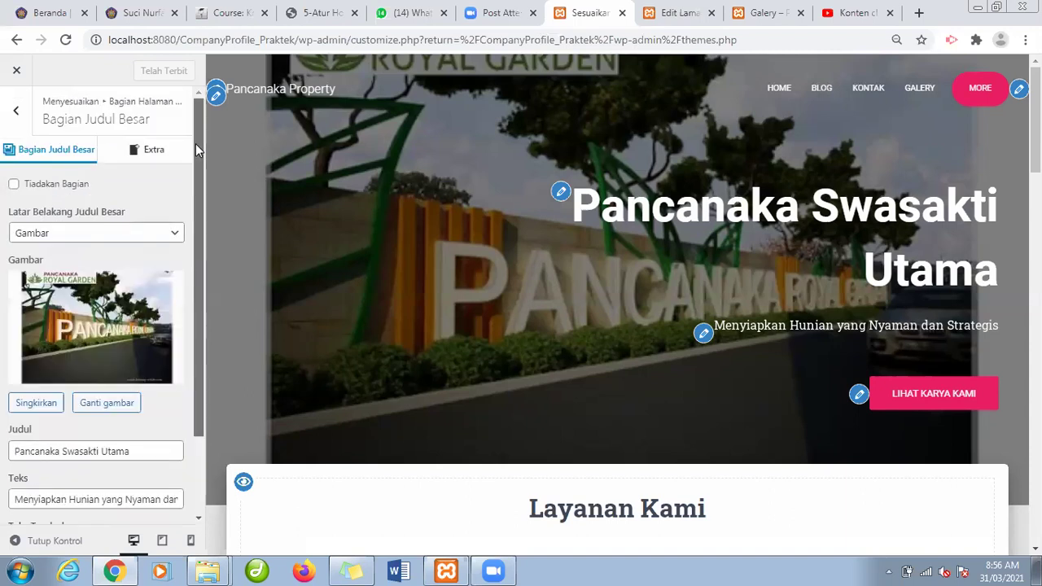
left_click(151, 151)
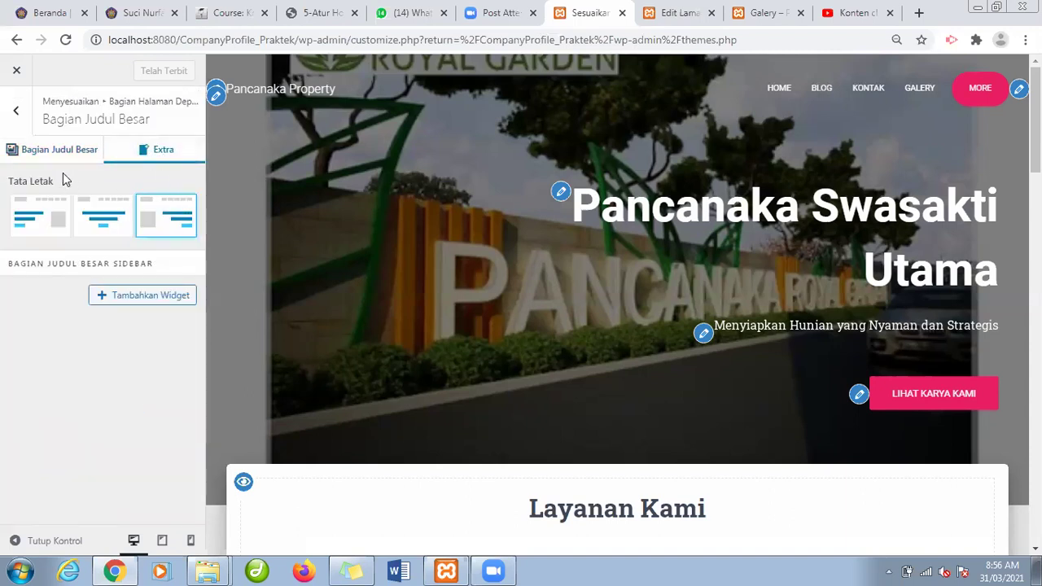
left_click(63, 149)
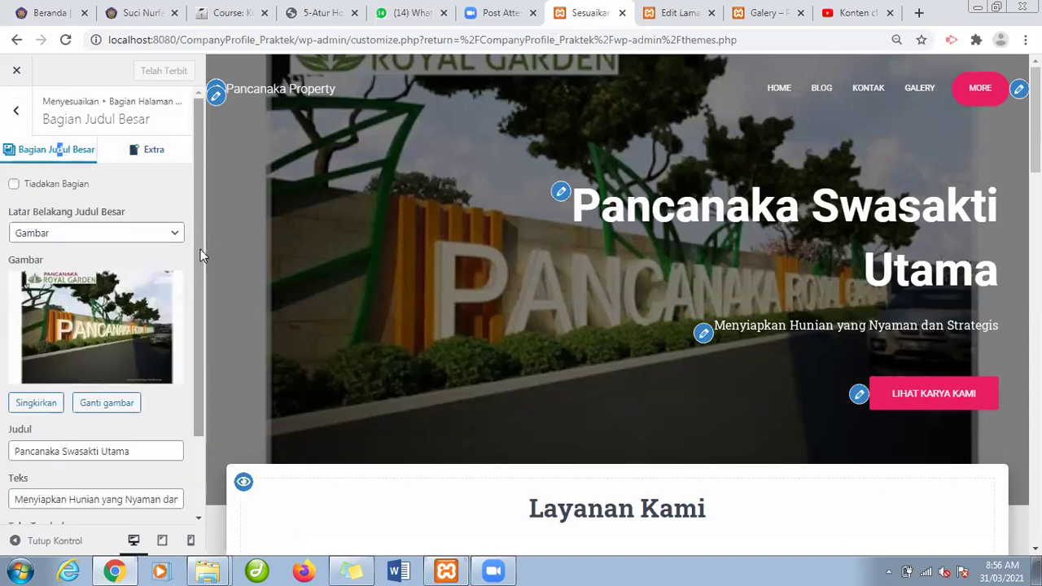
scroll(200, 249, "down", 1)
left_click(143, 401)
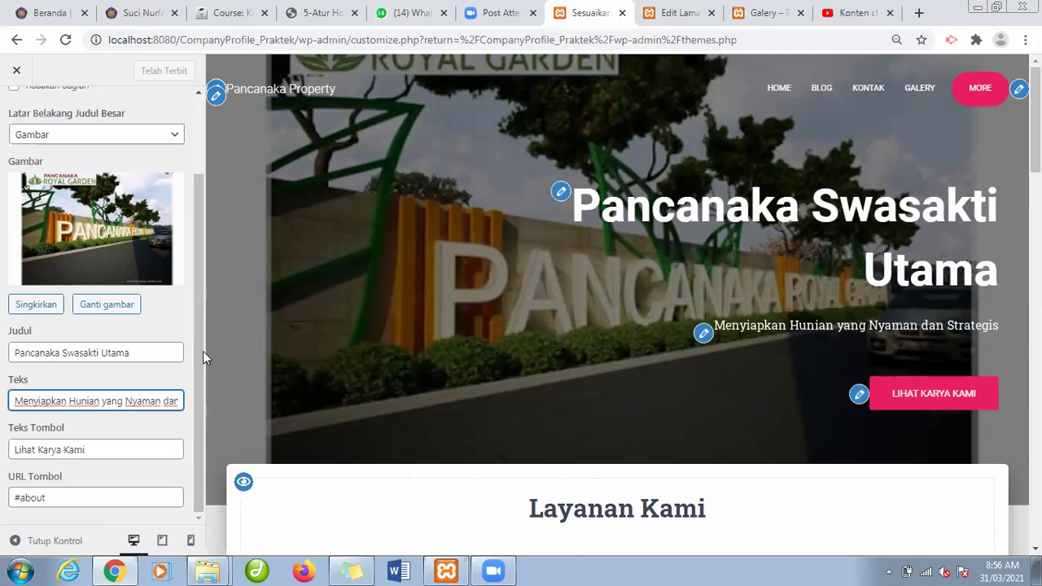
left_click_drag(202, 398, 217, 292)
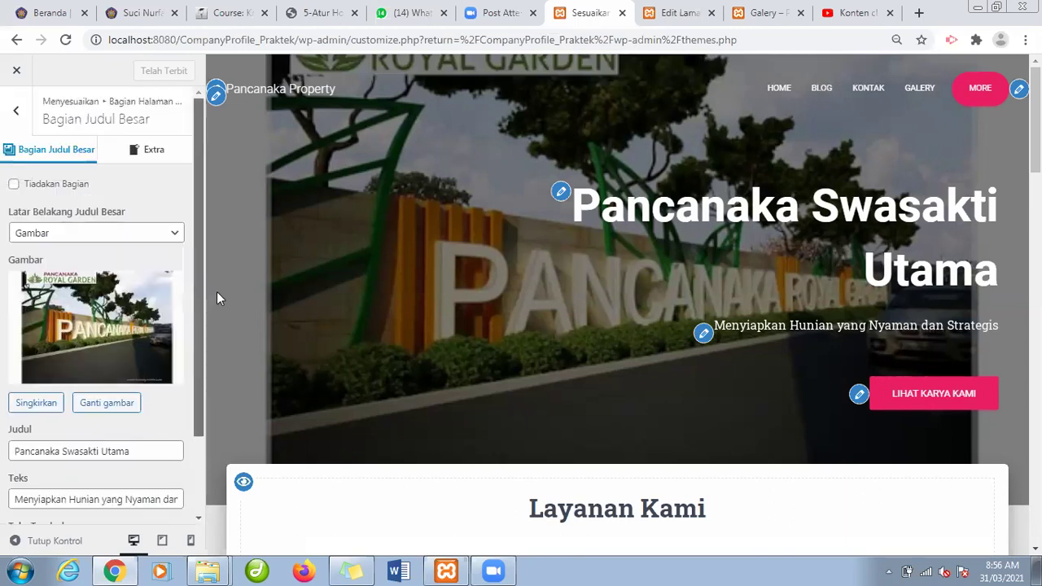
left_click(16, 106)
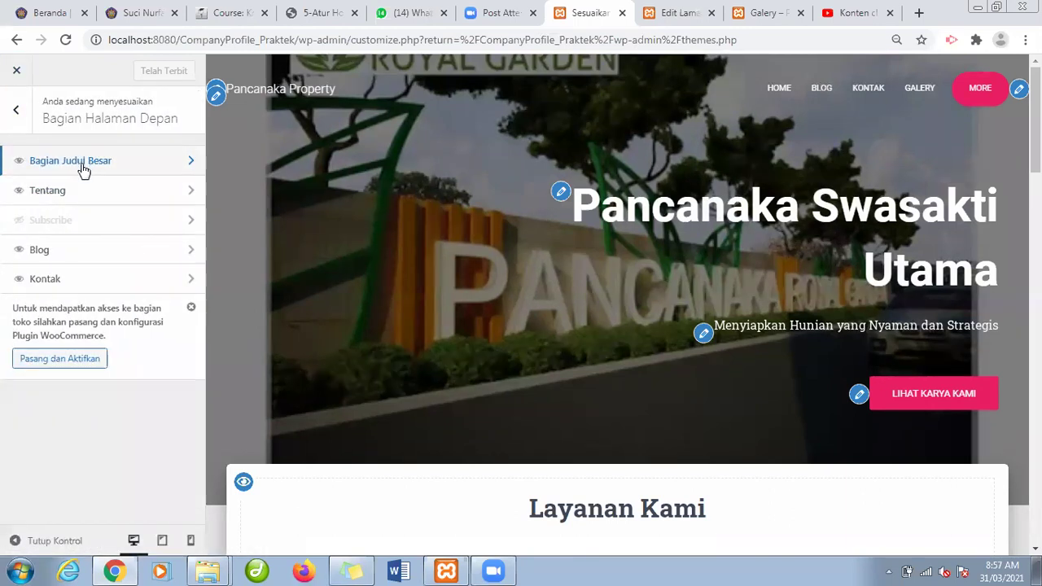
left_click(15, 114)
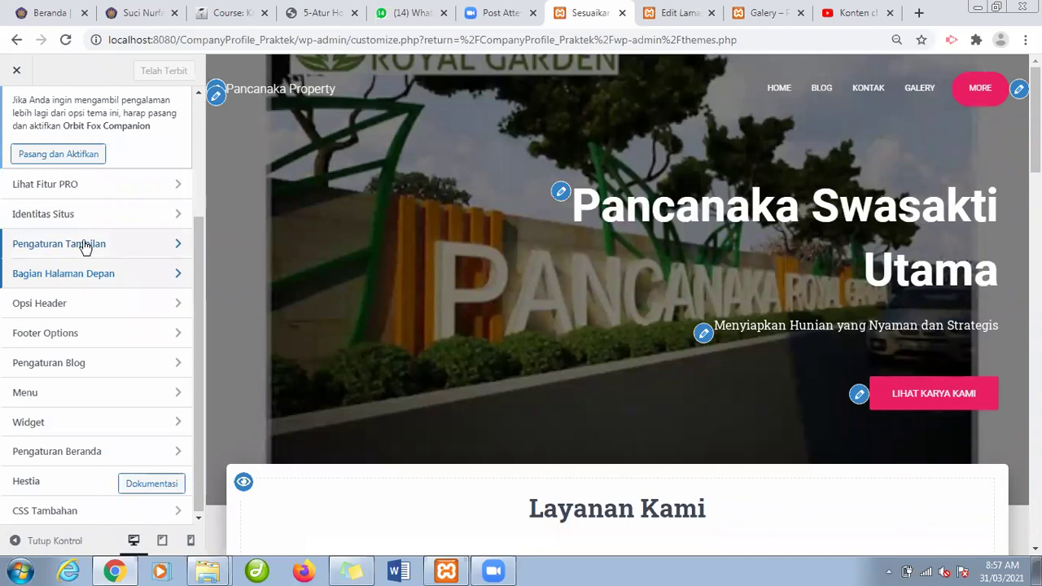
In the Tipografi font sizes for Bagian Halaman Depan, try Bagian Judul Besar at +18 and settle on -16.
left_click(85, 244)
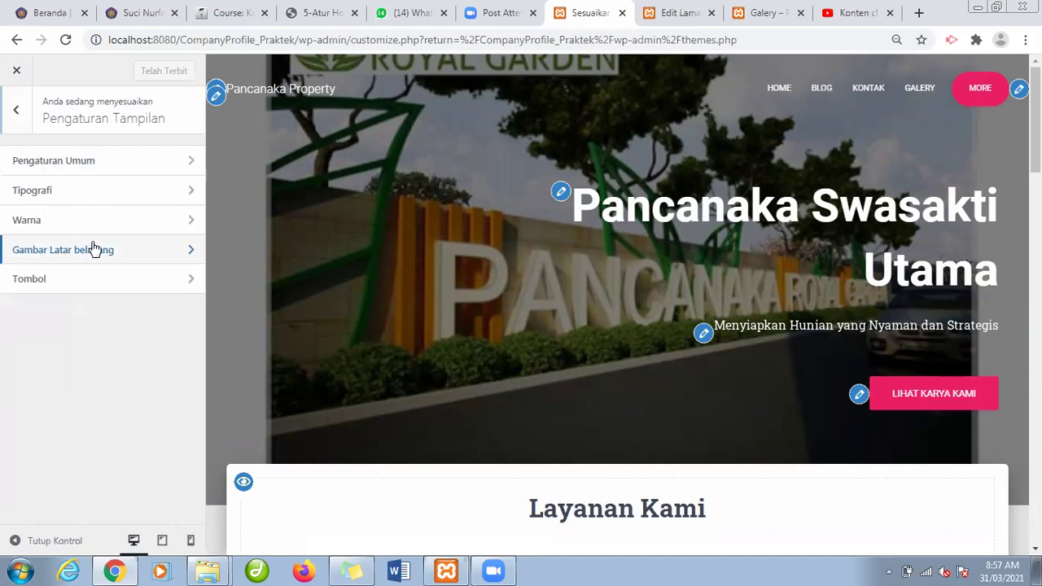
left_click(89, 192)
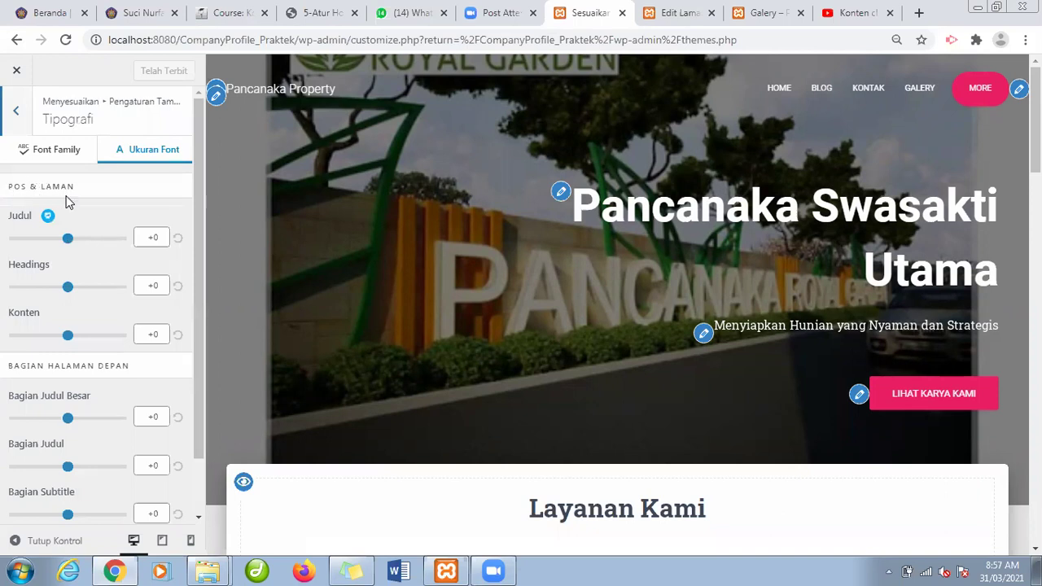
left_click_drag(17, 366, 130, 366)
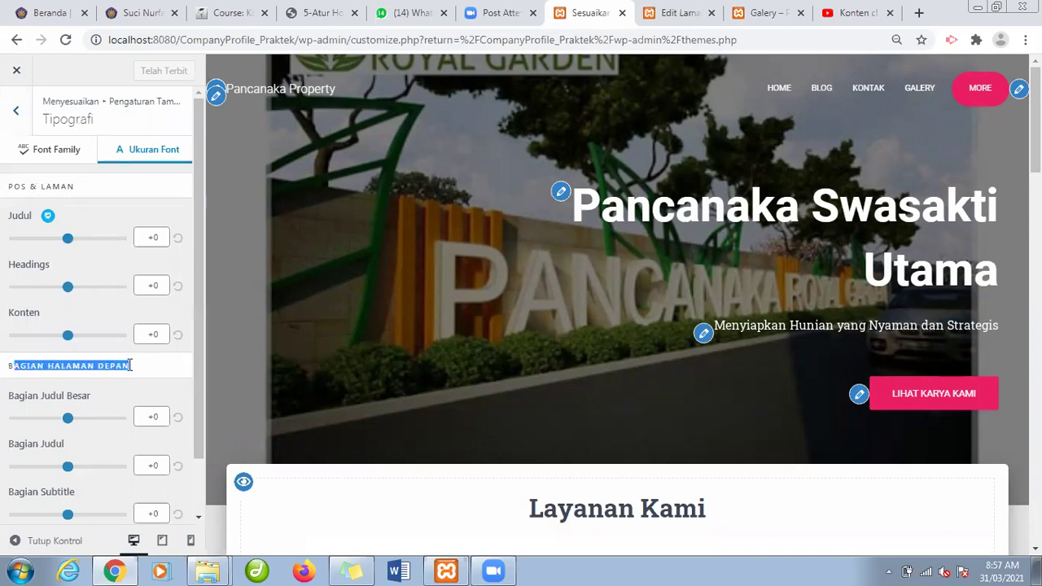
left_click_drag(197, 397, 216, 489)
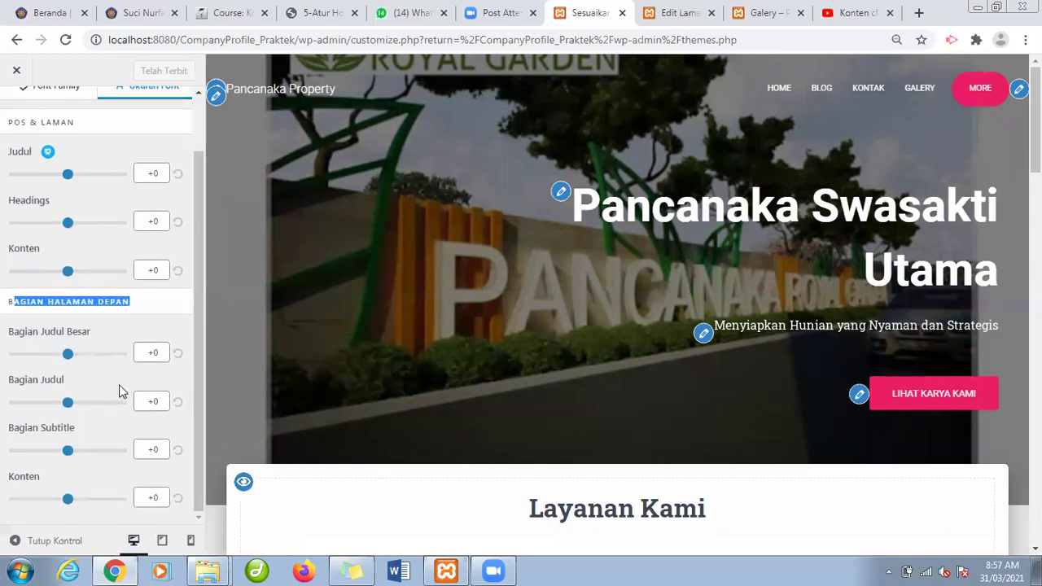
left_click_drag(71, 356, 105, 363)
mouse_move(69, 403)
left_mouse_down()
mouse_move(96, 404)
mouse_move(25, 402)
mouse_move(87, 405)
mouse_move(71, 405)
left_mouse_up()
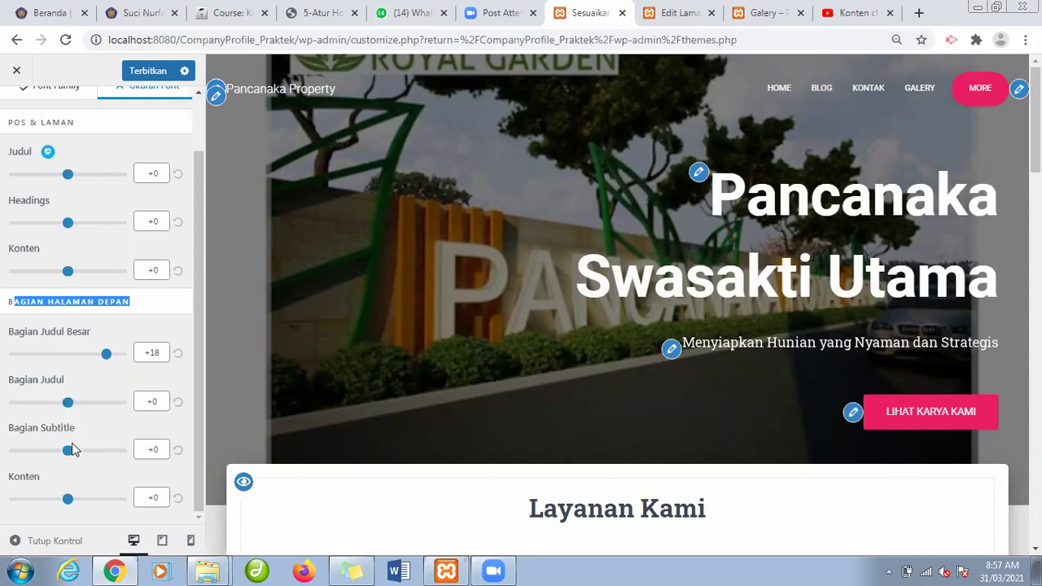
mouse_move(73, 454)
left_mouse_down()
mouse_move(103, 456)
mouse_move(49, 458)
mouse_move(72, 458)
left_mouse_up()
left_click_drag(107, 353, 35, 358)
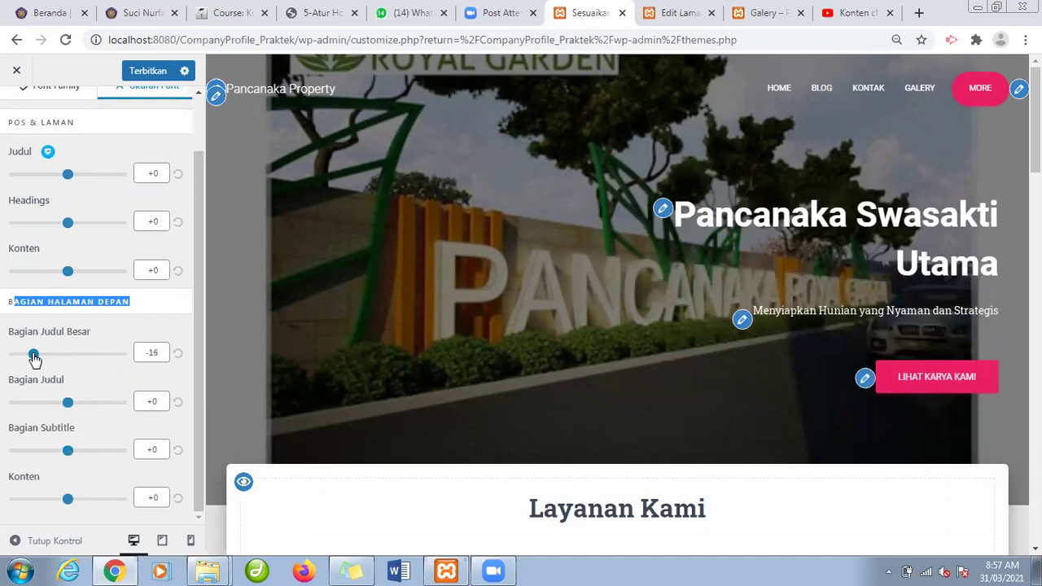
Set the front page font sizes of Bagian Subtitle to -22 and Konten to +18, and publish the changes.
mouse_move(68, 405)
left_mouse_down()
mouse_move(108, 407)
mouse_move(59, 407)
mouse_move(68, 404)
left_mouse_up()
mouse_move(69, 452)
left_mouse_down()
mouse_move(105, 450)
mouse_move(65, 450)
left_mouse_up()
left_click(199, 401)
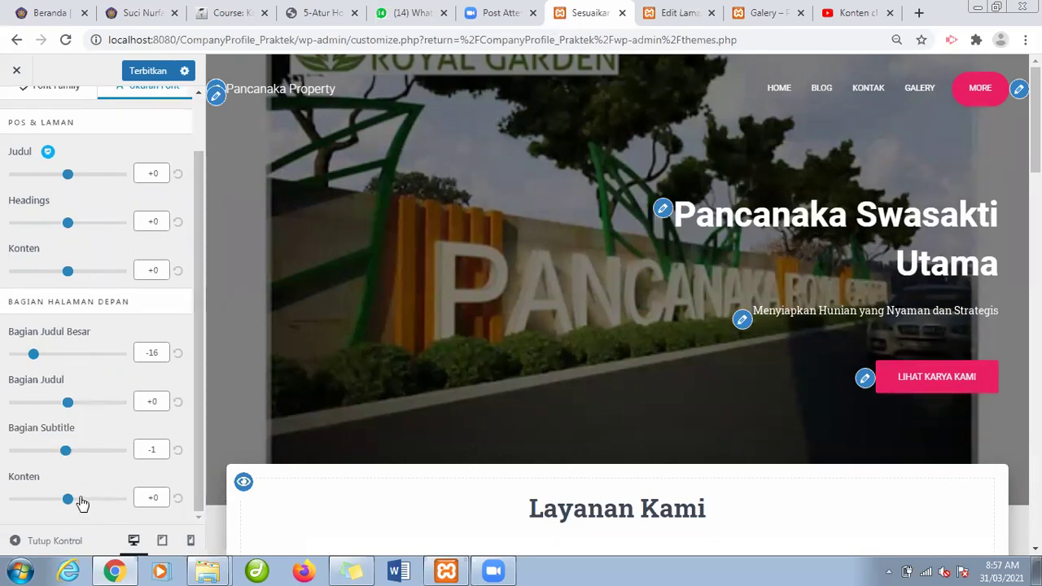
mouse_move(73, 500)
left_mouse_down()
mouse_move(105, 501)
mouse_move(64, 502)
left_mouse_up()
left_click_drag(66, 453, 22, 454)
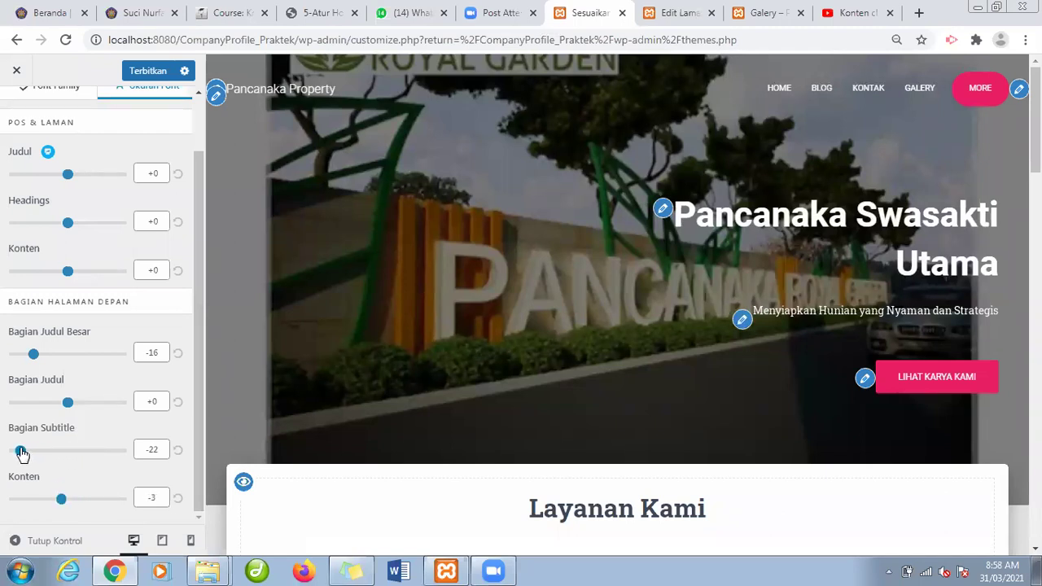
left_click_drag(65, 499, 106, 507)
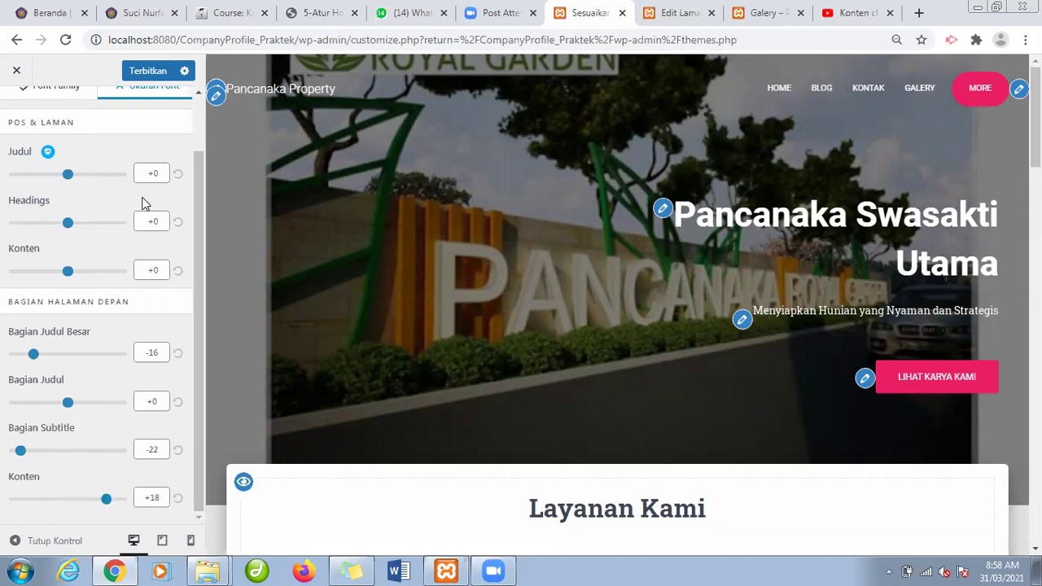
left_click(142, 73)
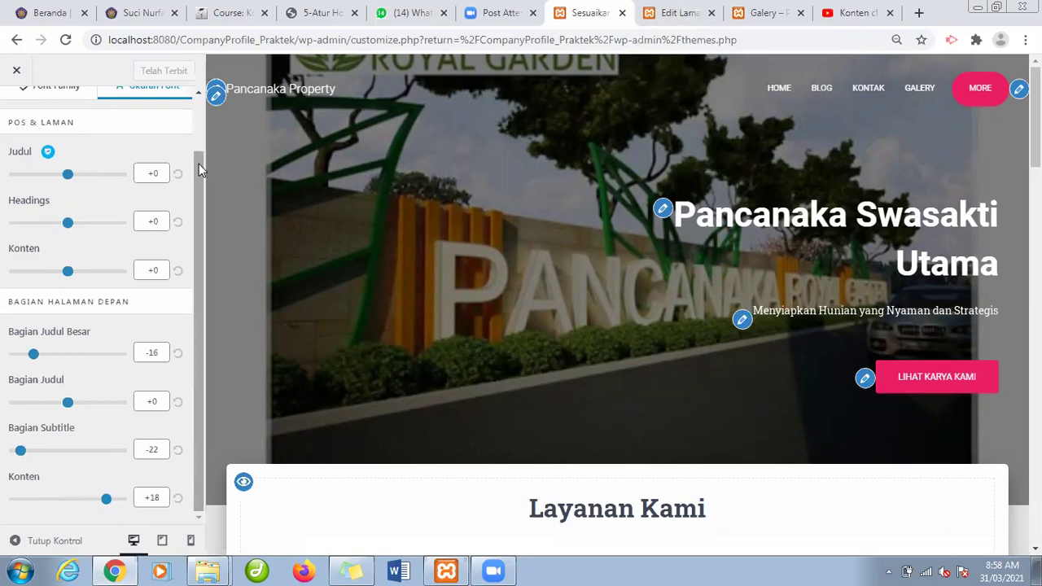
Close the theme customizer and open the Home page from the list of all pages for editing.
scroll(198, 163, "up", 2)
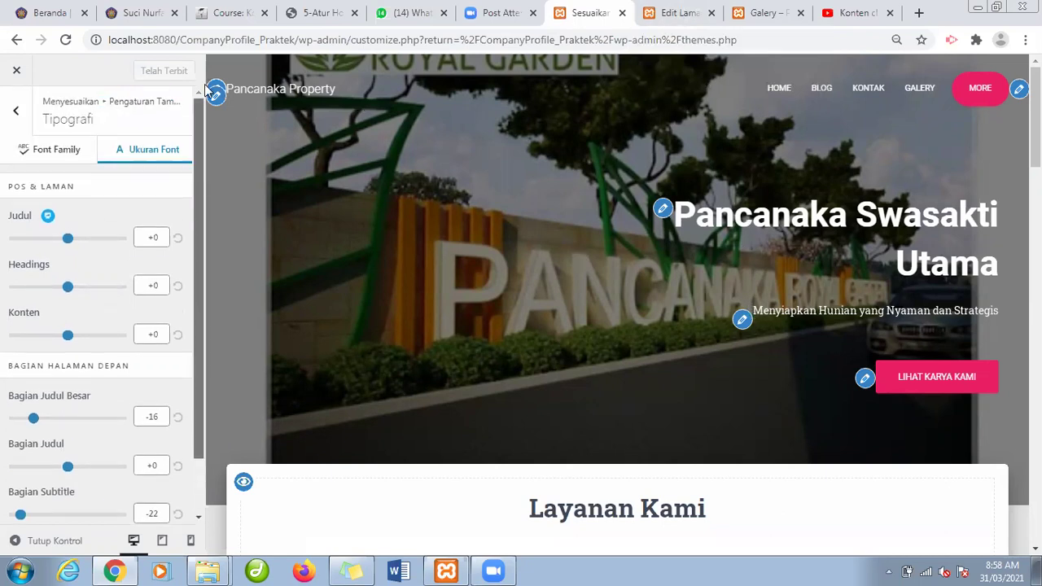
left_click(21, 114)
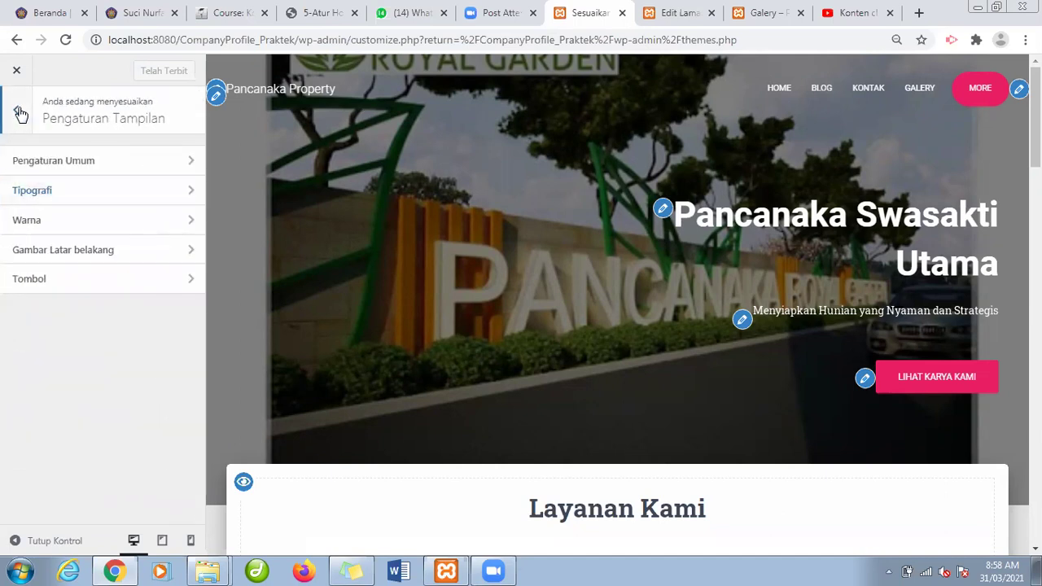
left_click(21, 115)
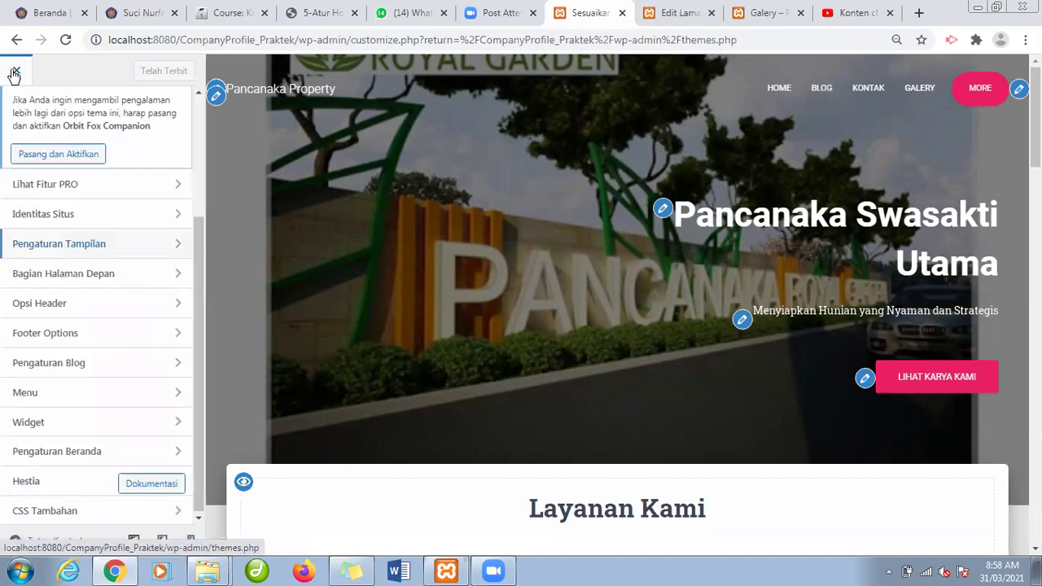
left_click(14, 71)
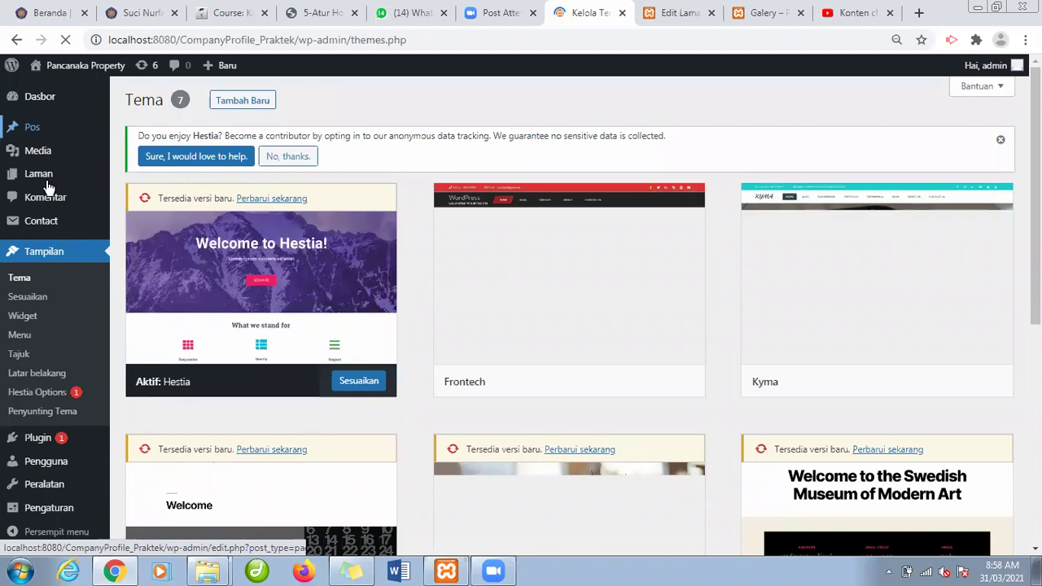
mouse_move(45, 177)
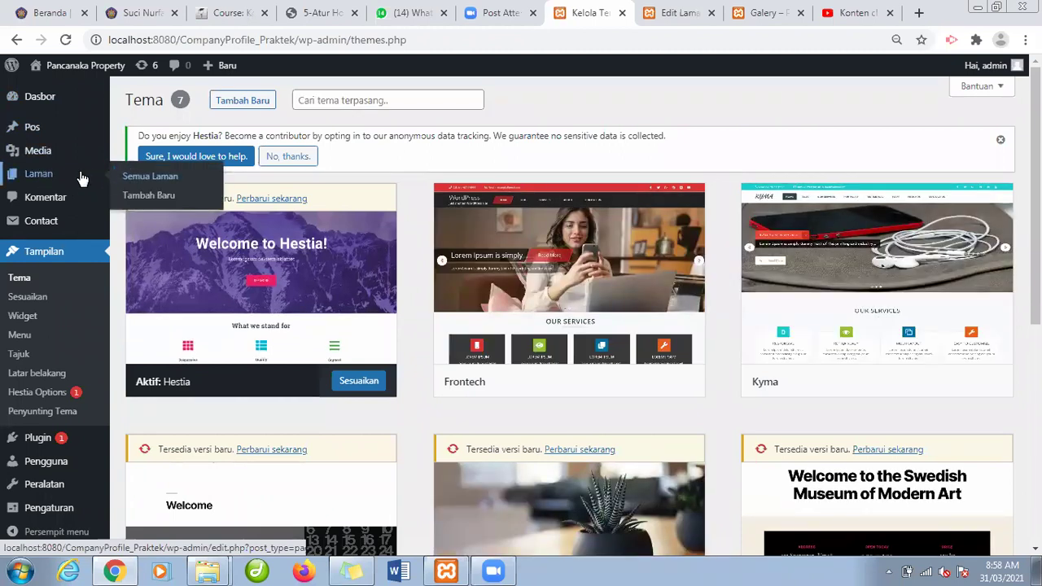
left_click(124, 179)
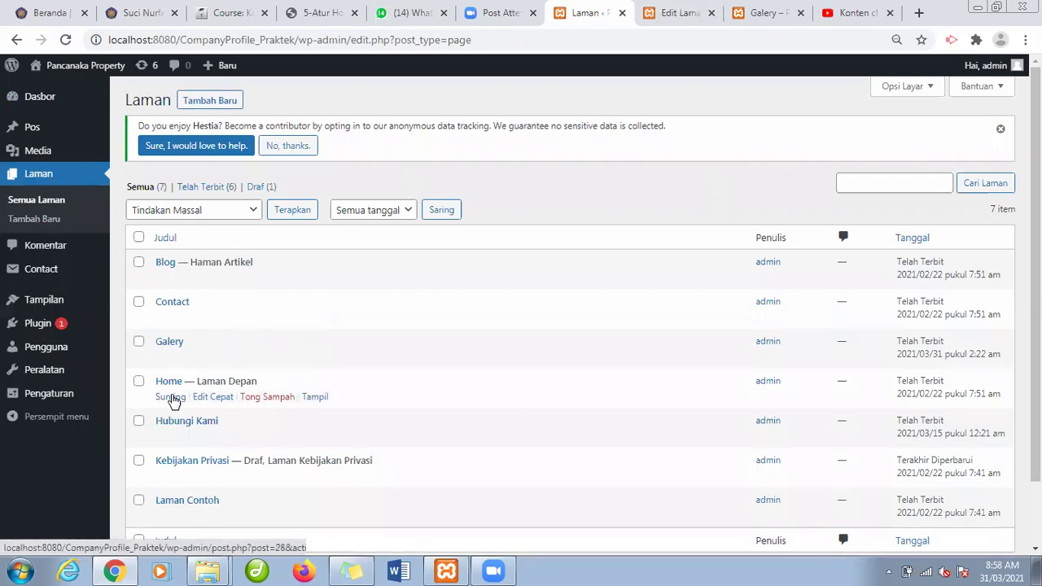
left_click(171, 399)
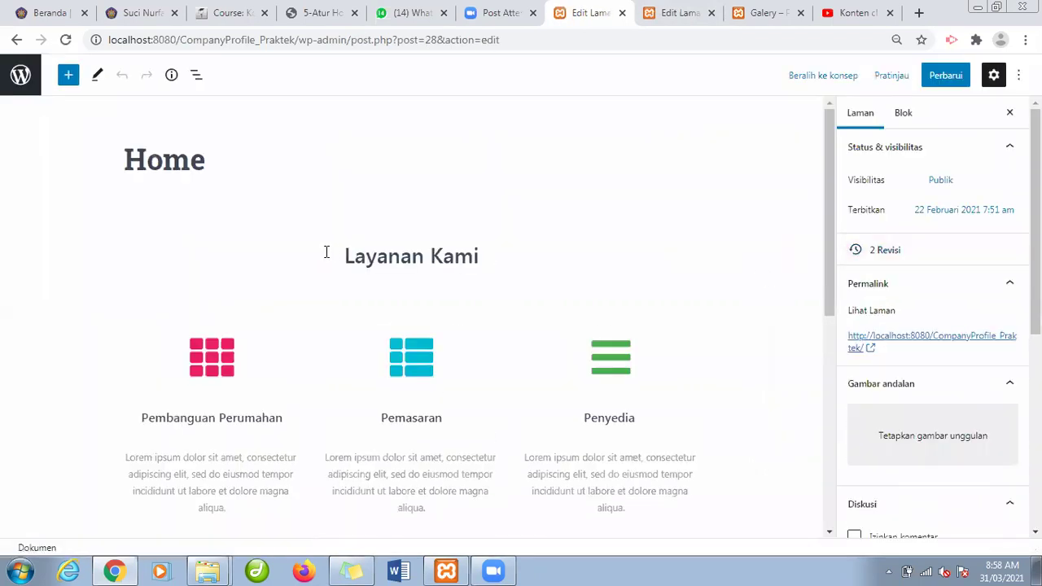
Try heading level H6 on the "Layanan Kami" heading of the Home page, and set it back to H2.
left_click(460, 257)
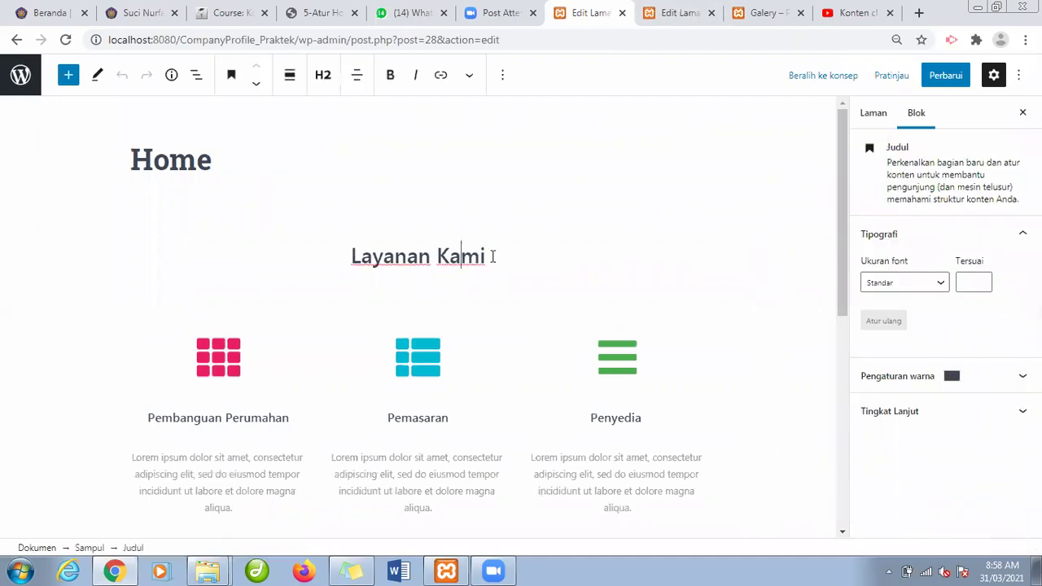
left_click_drag(491, 257, 355, 249)
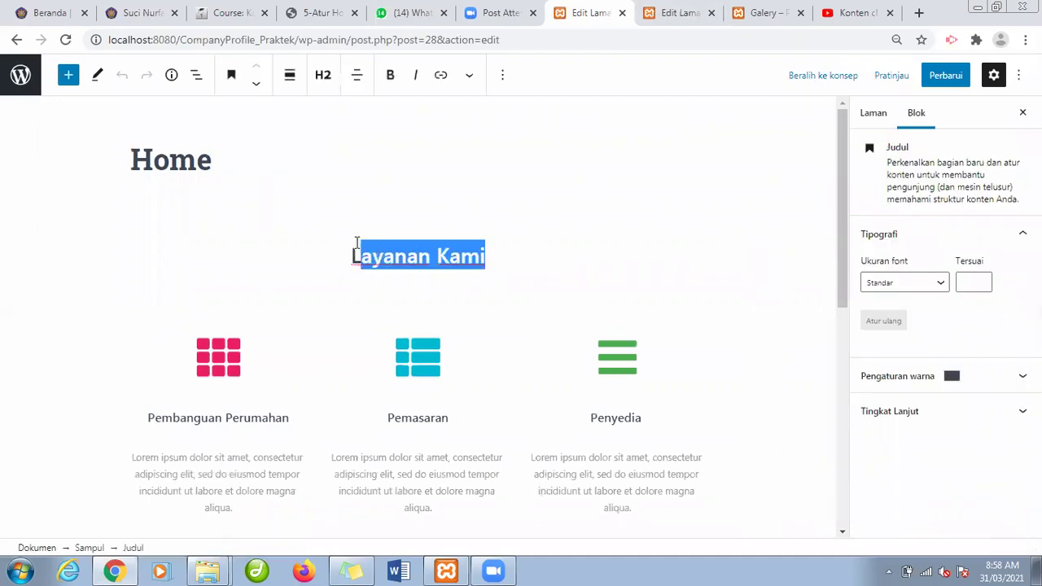
left_click(321, 81)
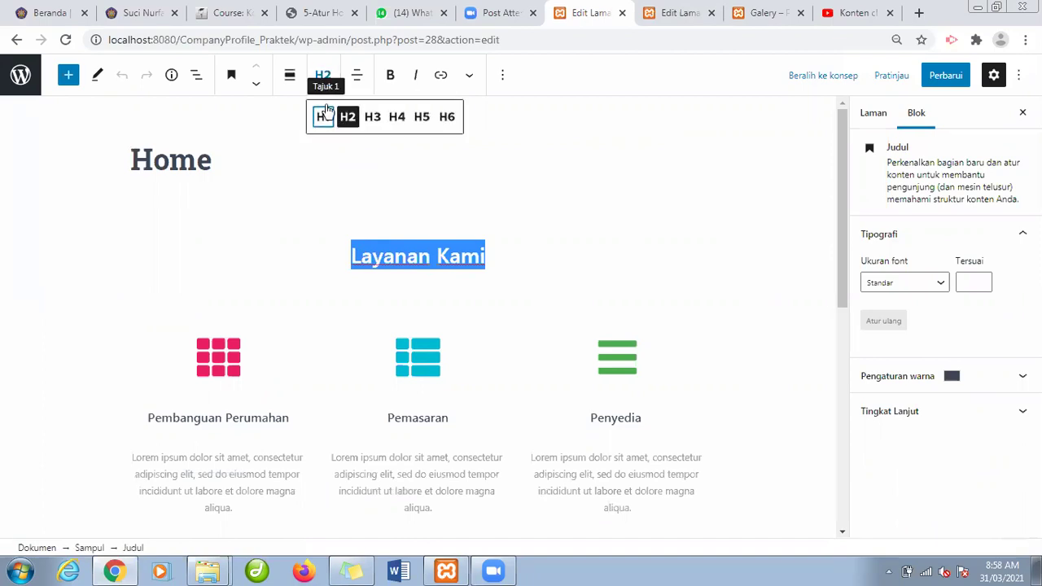
left_click(447, 118)
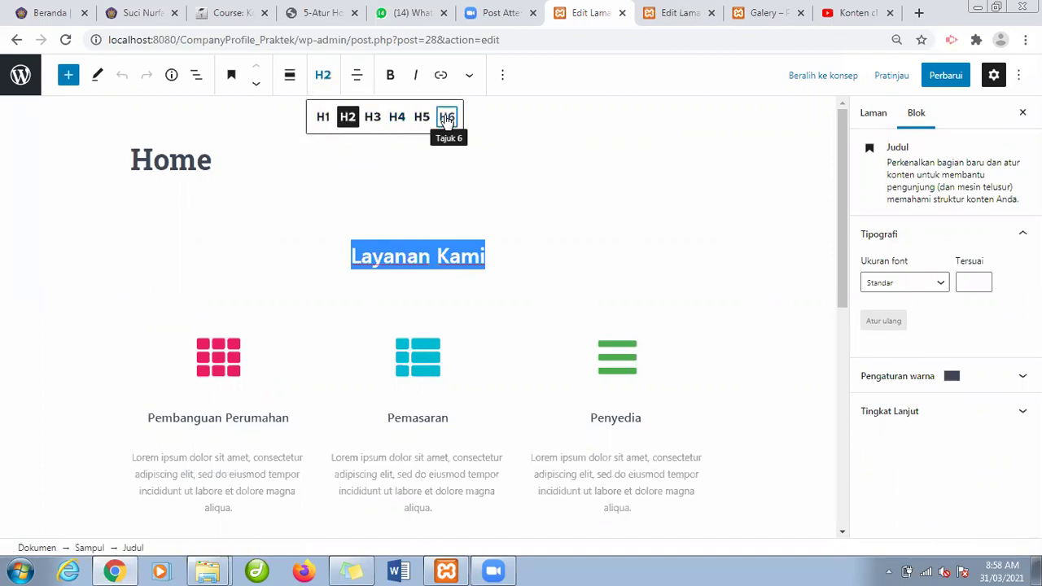
left_click(348, 118)
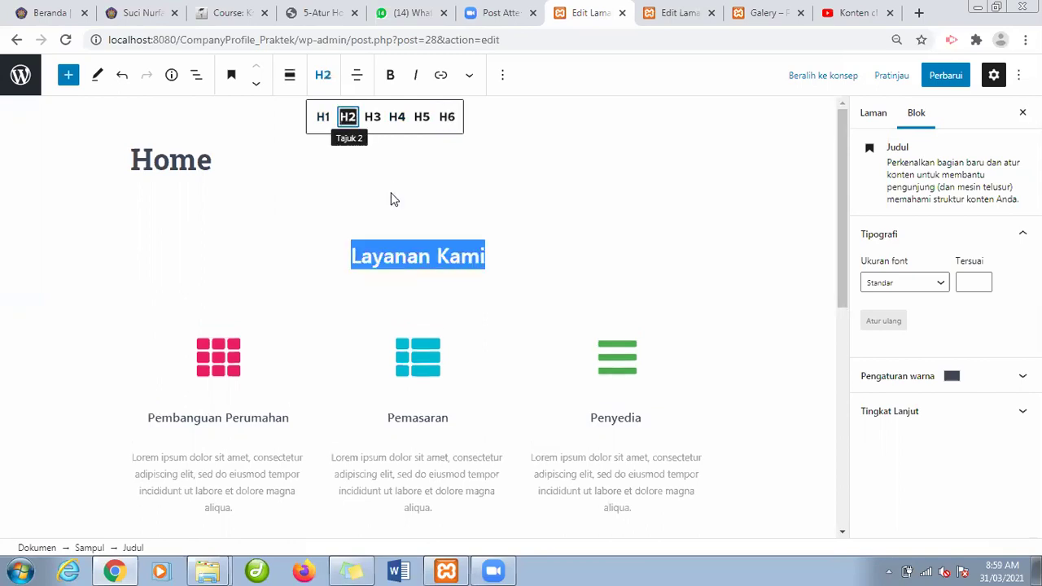
left_click(354, 243)
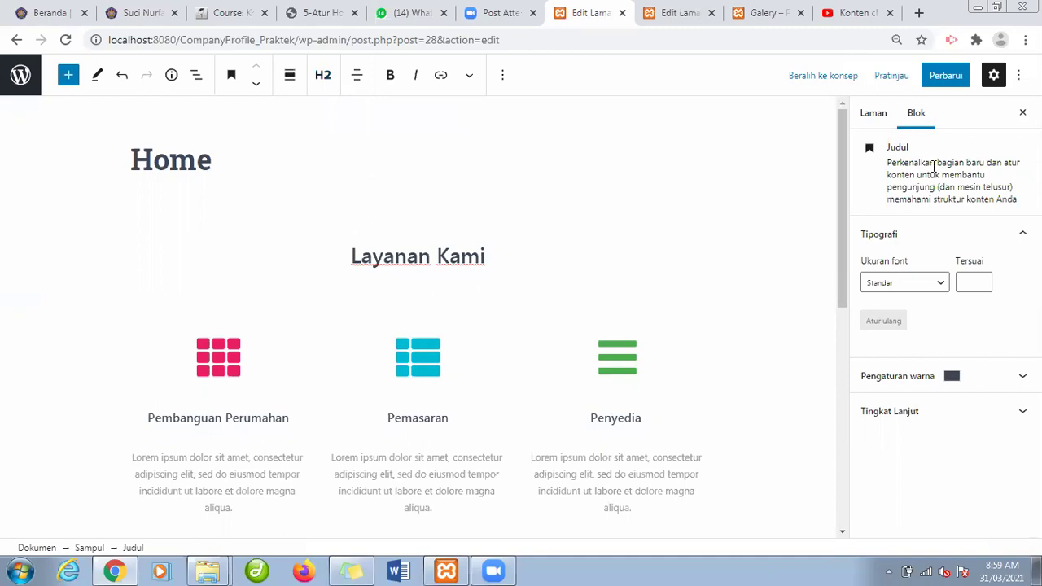
Examine the Home page's Laman settings and the "Layanan Kami" heading's Blok settings, comparing them with the Galery page editor.
left_click(882, 122)
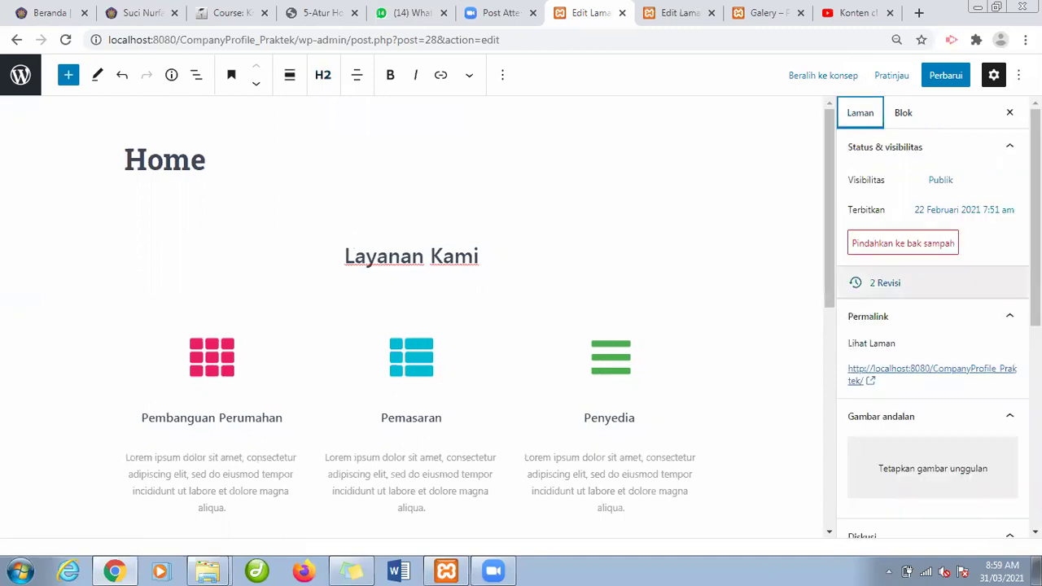
scroll(933, 325, "down", 5)
scroll(918, 160, "up", 5)
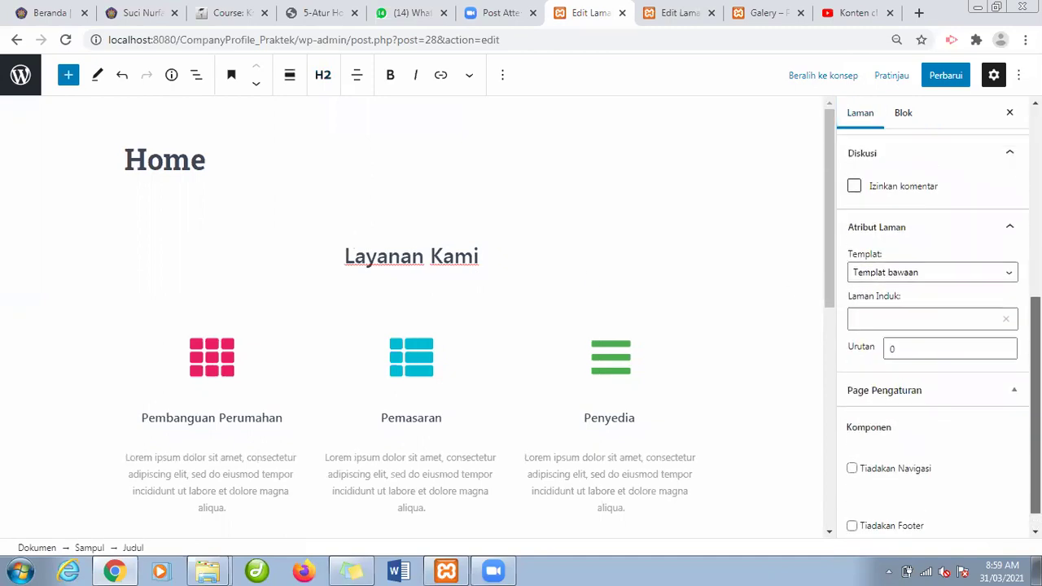
left_click(916, 114)
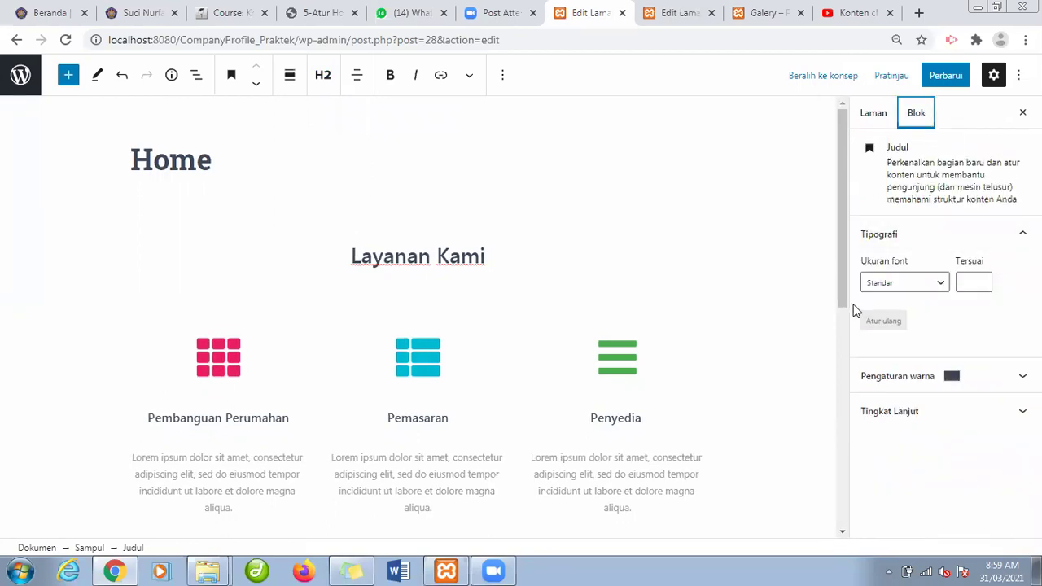
left_click(410, 254)
left_click_drag(348, 254, 490, 258)
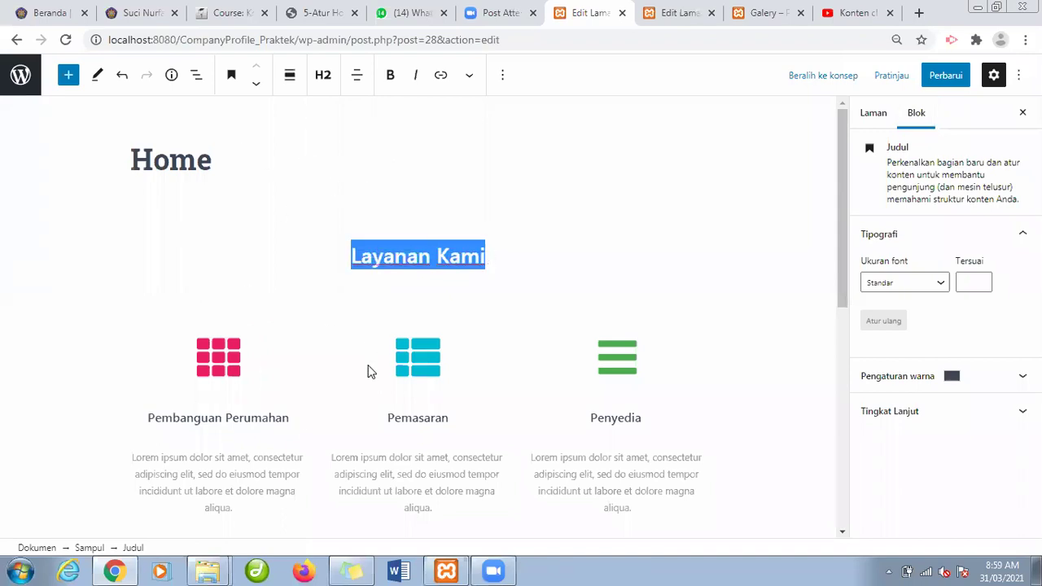
left_click(657, 13)
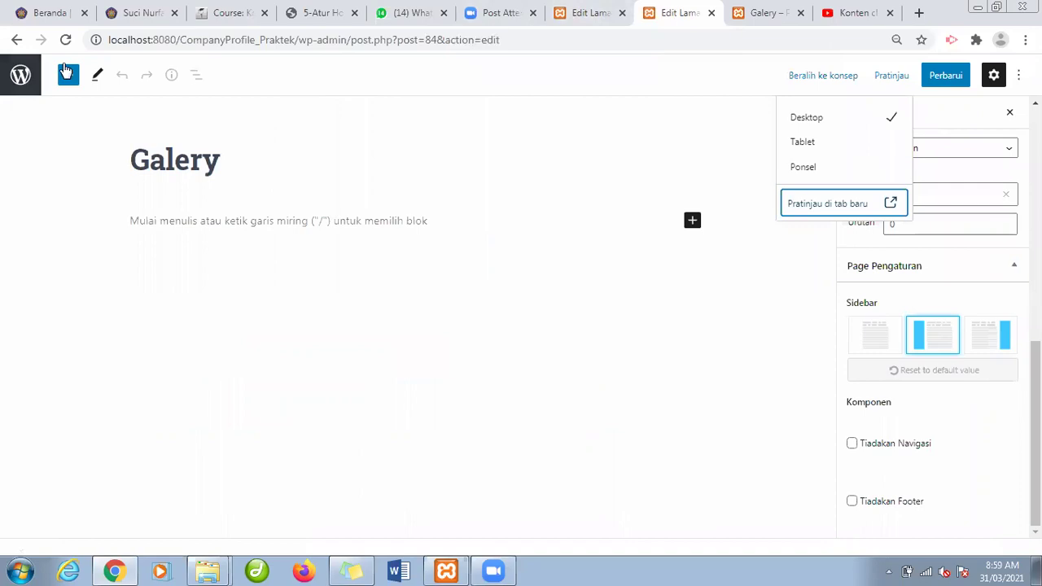
left_click(591, 6)
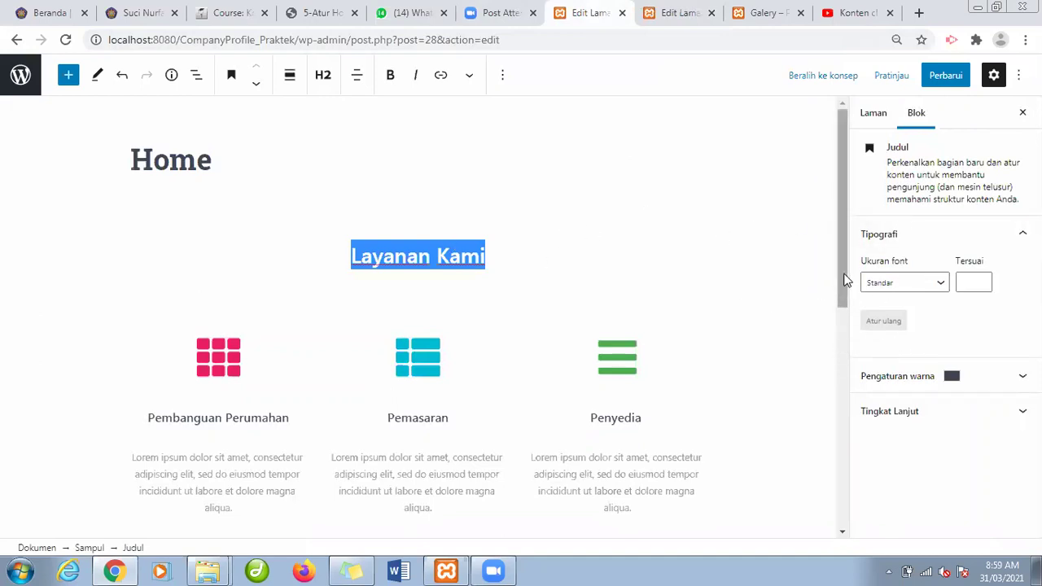
left_click(647, 15)
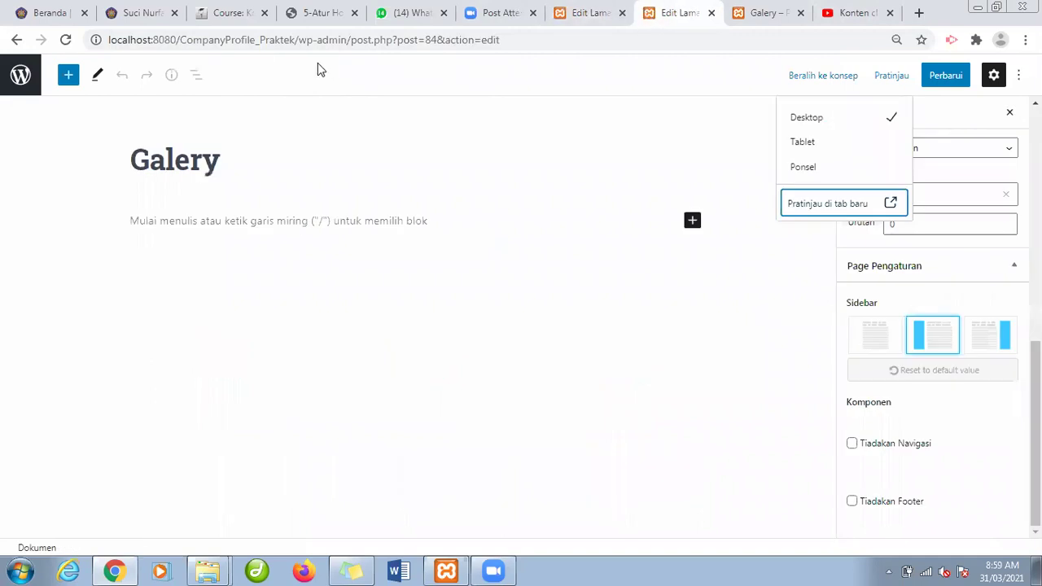
left_click(584, 12)
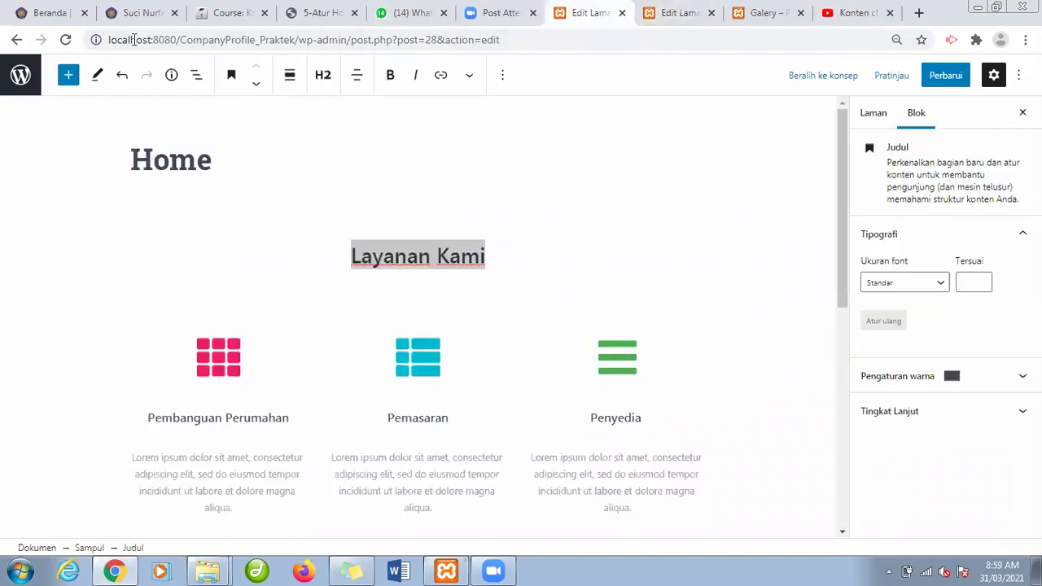
Leave the Home page editor without saving the changes and reopen the theme customizer.
left_click(15, 39)
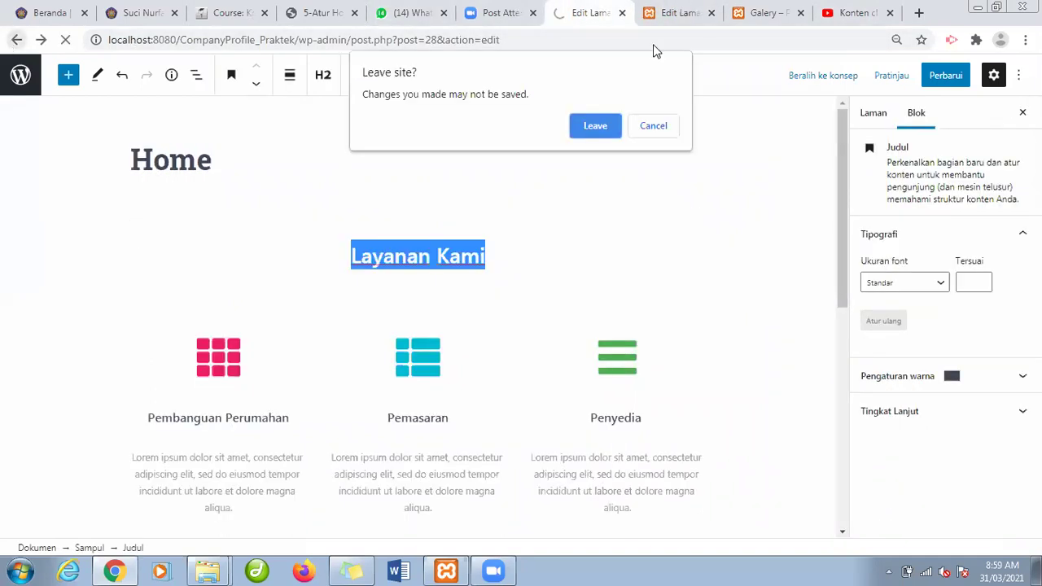
left_click(595, 125)
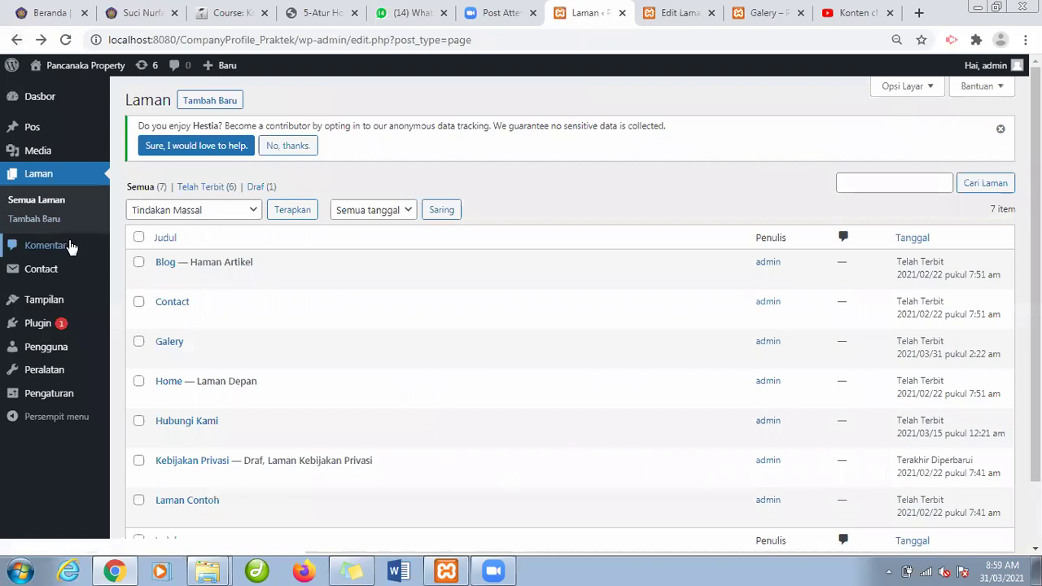
mouse_move(35, 317)
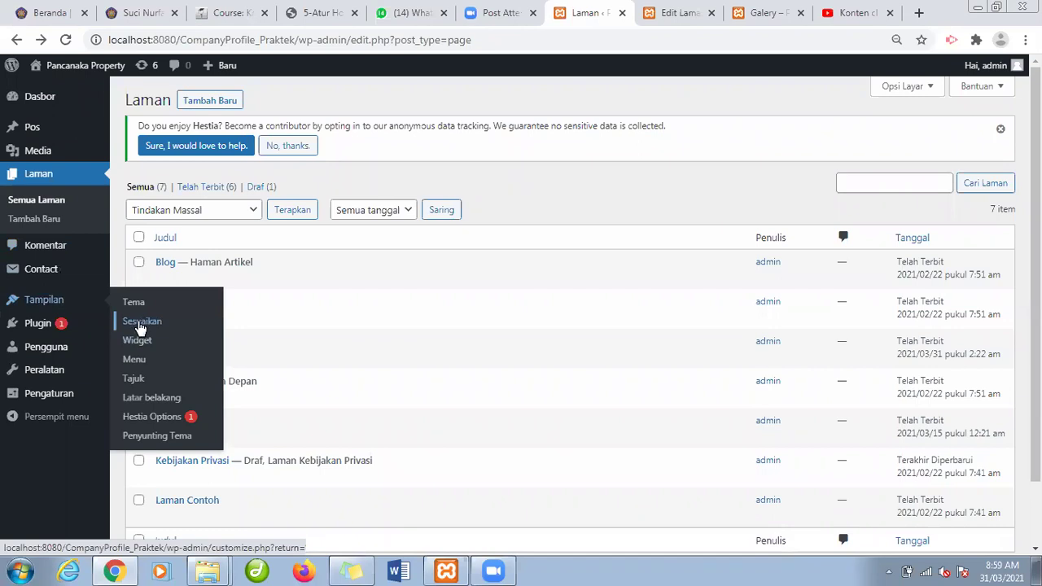
left_click(142, 324)
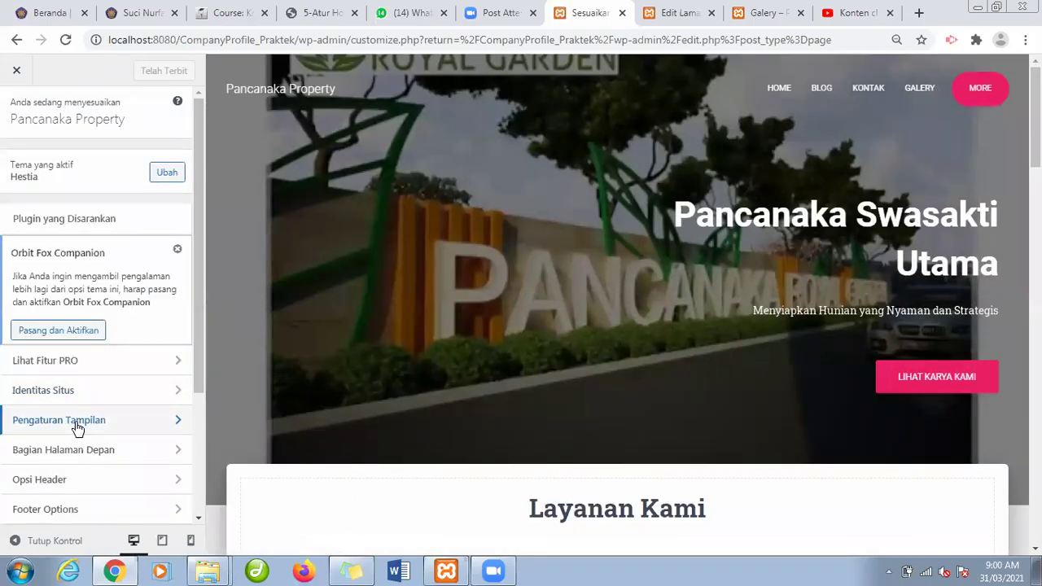
Review the Tipografi font family and font size options and the Pengaturan Umum layout options under Pengaturan Tampilan.
left_click(73, 419)
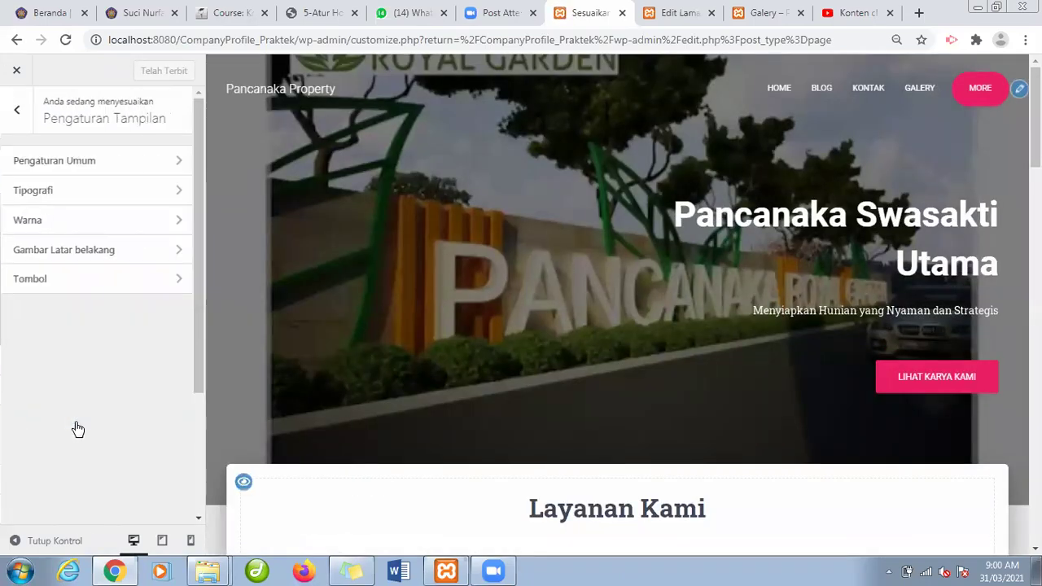
left_click(114, 192)
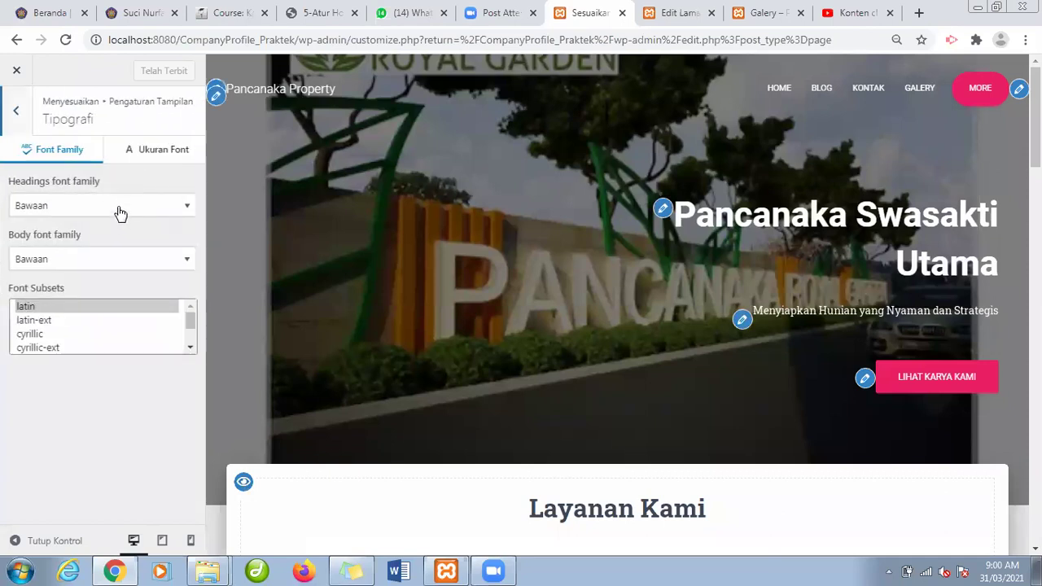
left_click(15, 110)
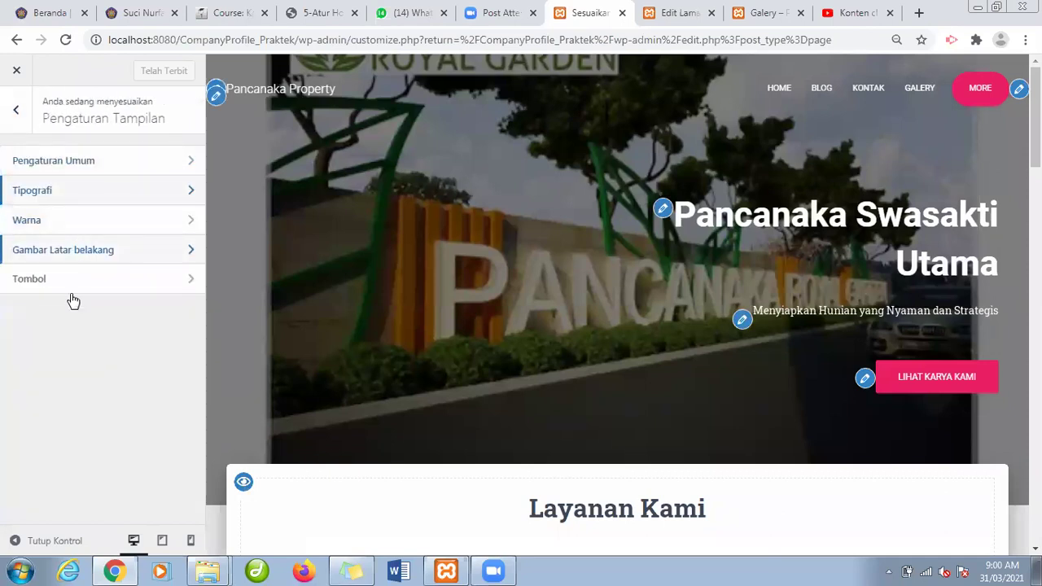
left_click(75, 162)
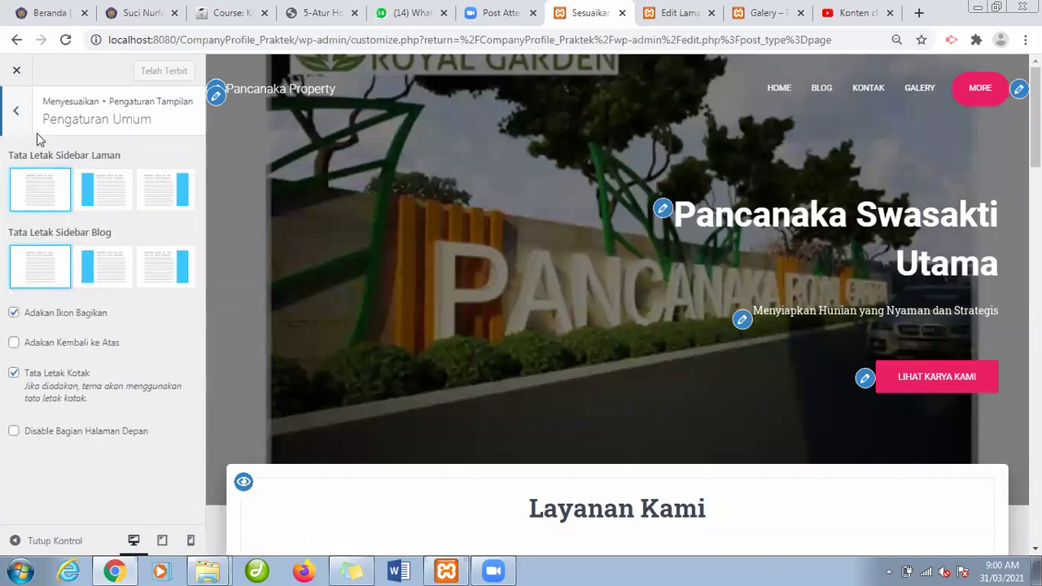
left_click(18, 113)
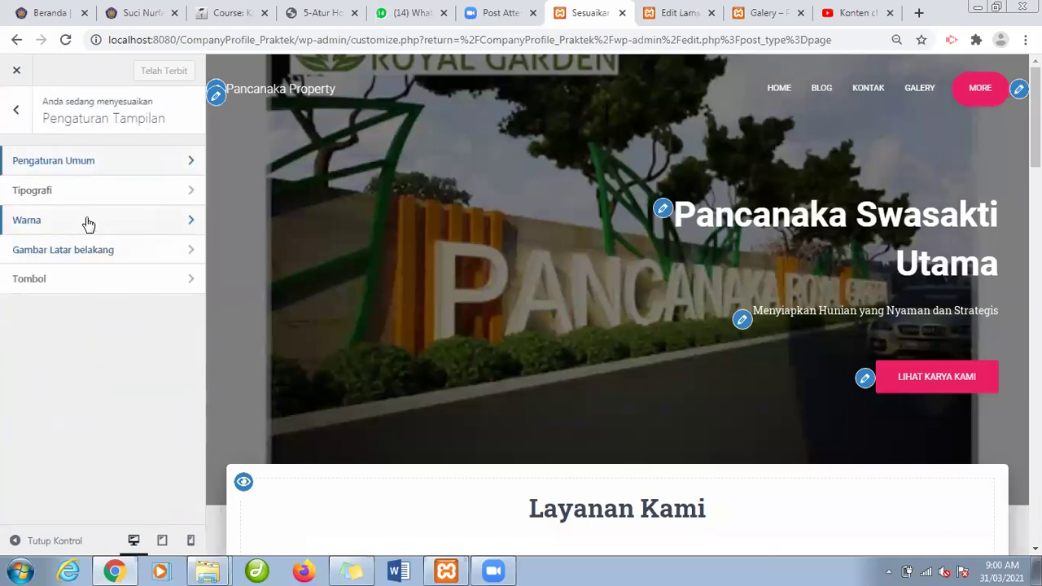
left_click(85, 195)
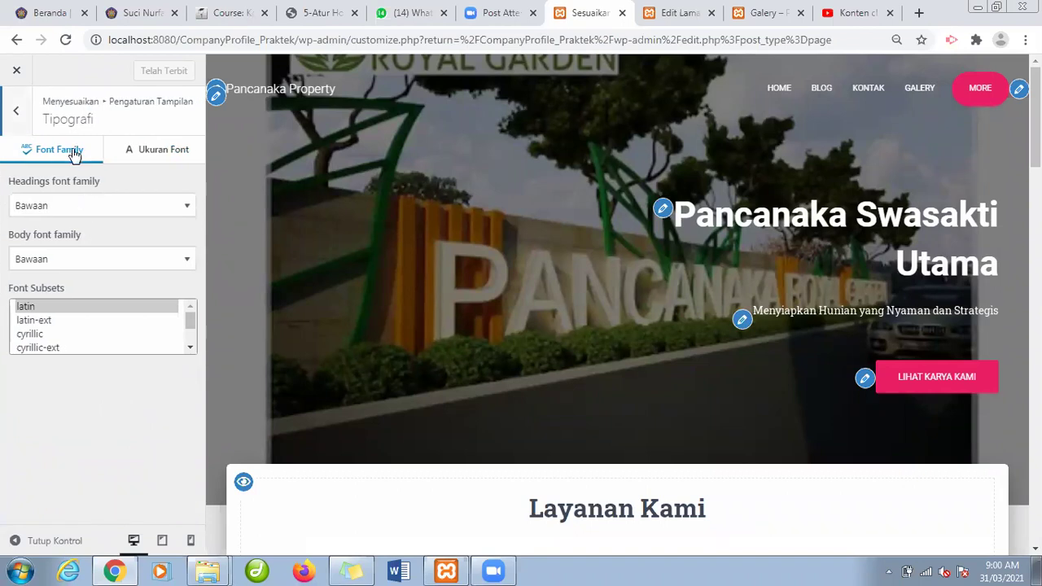
left_click(133, 154)
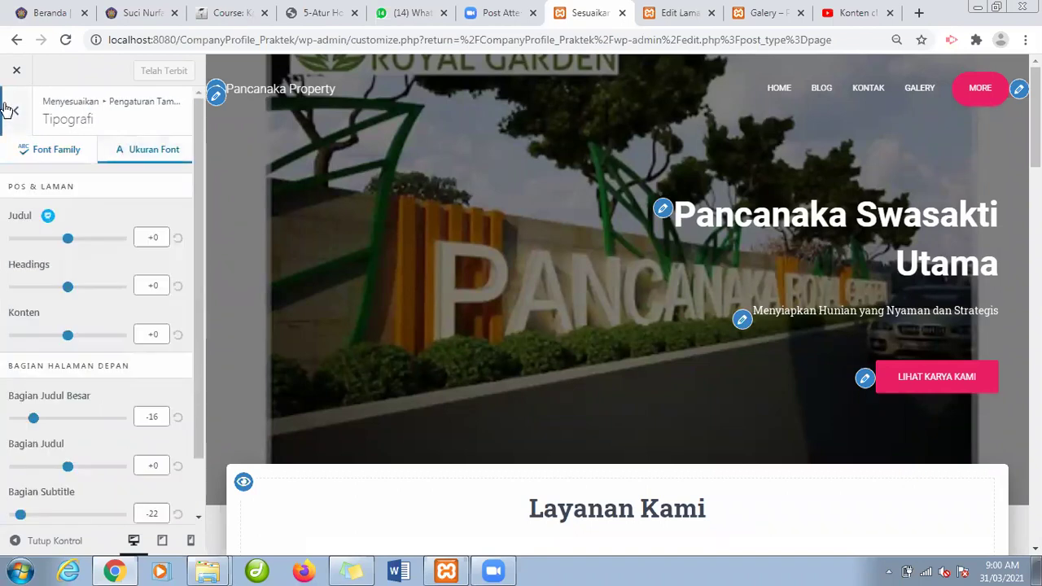
scroll(199, 366, "down", 2)
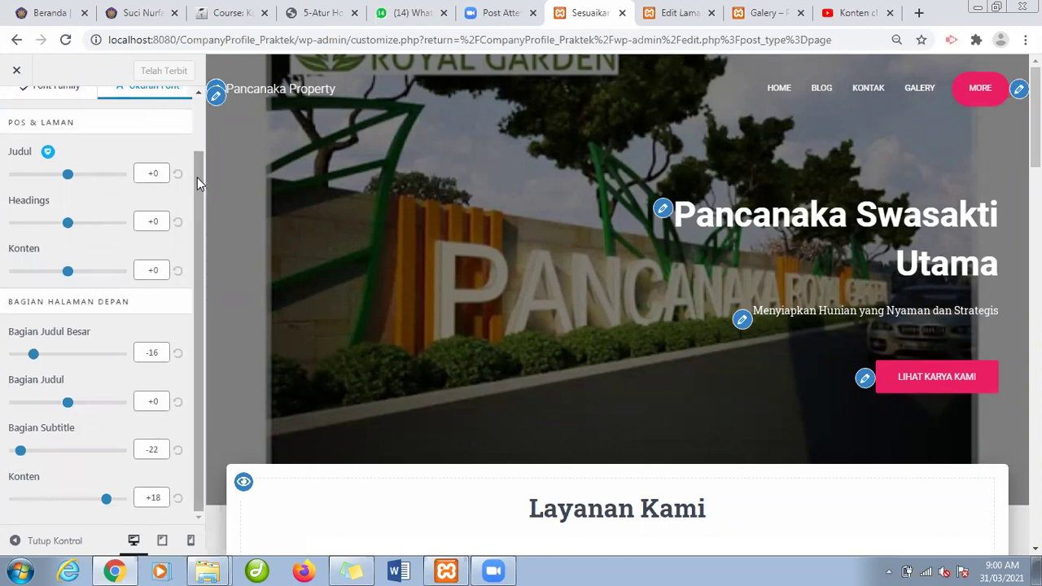
scroll(195, 171, "up", 2)
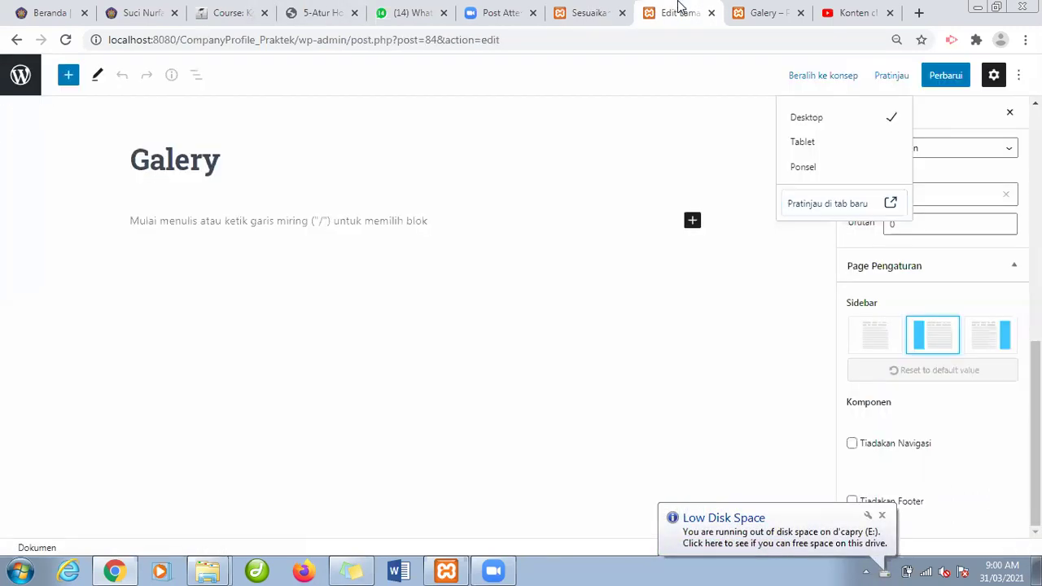
Leave the open Galery page editor and return to the list of all pages.
left_click(679, 13)
left_click(16, 74)
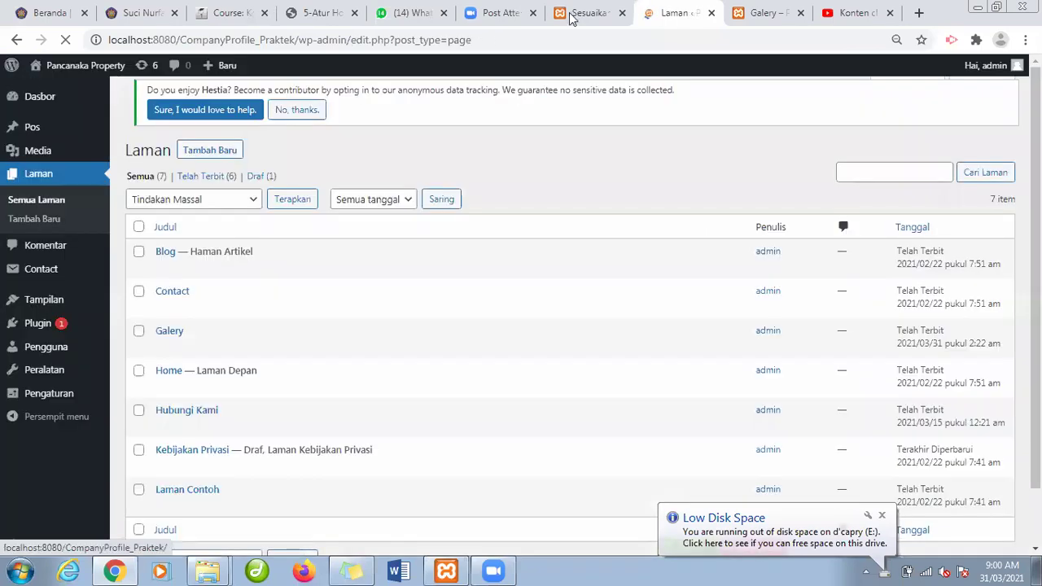
Open the live Pancanaka Property site and examine its front page header and the Layanan Kami section.
mouse_move(82, 67)
left_click(73, 91)
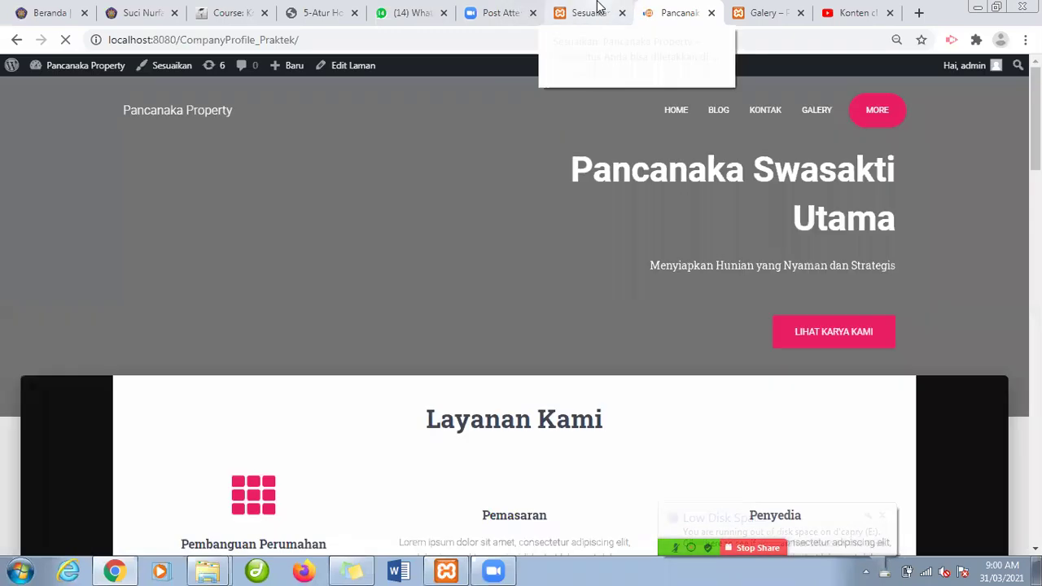
left_click(599, 9)
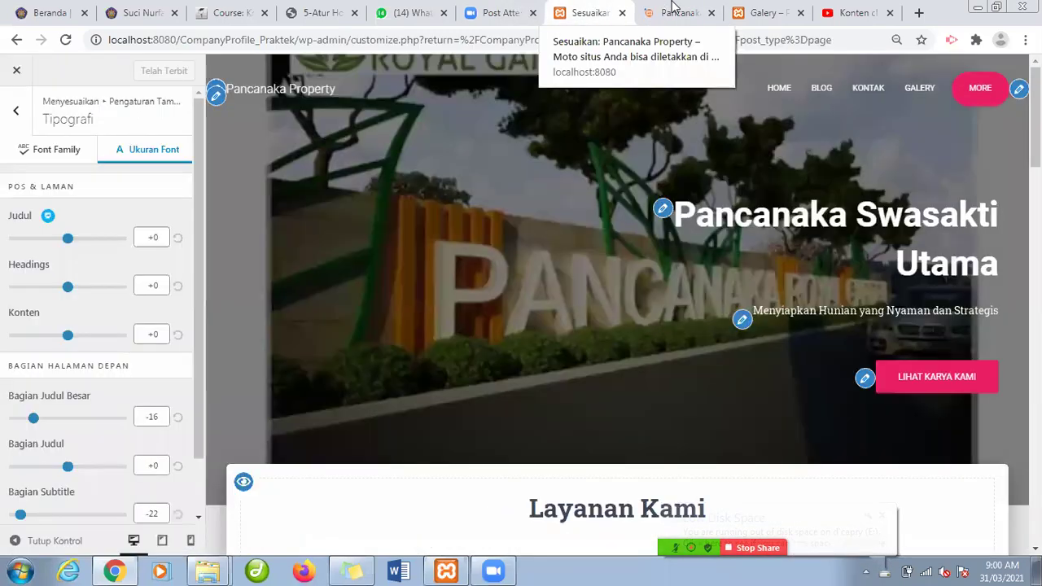
left_click(672, 9)
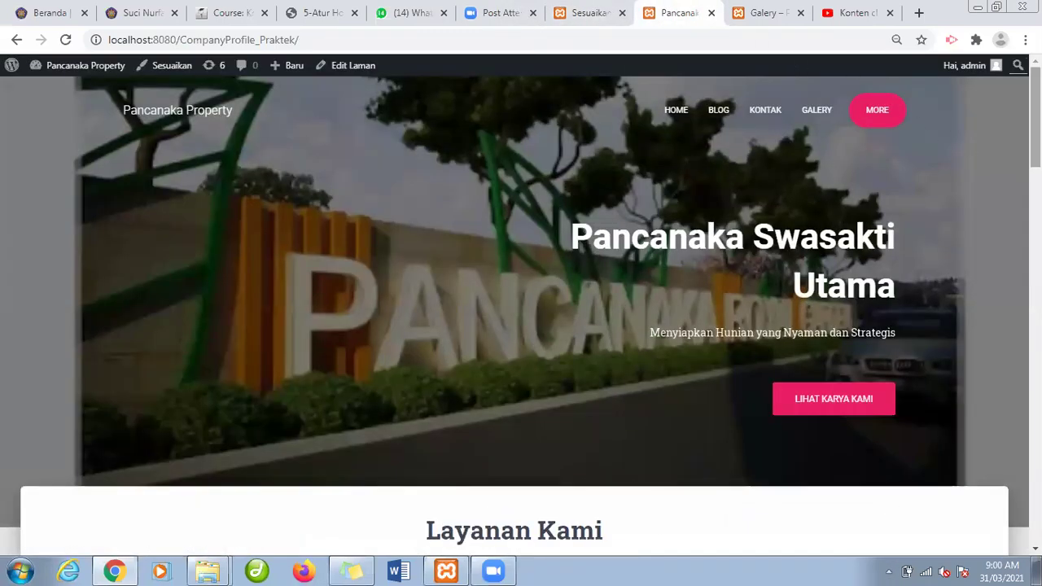
scroll(520, 309, "down", 7)
scroll(521, 309, "up", 3)
scroll(651, 194, "up", 4)
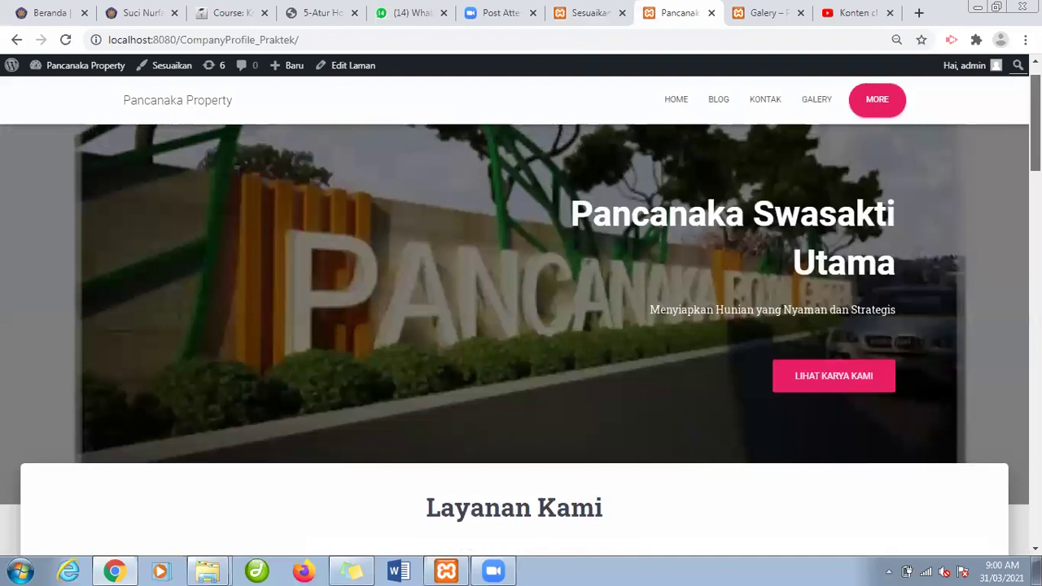
In the customizer's front page font sizes, set Bagian Judul Besar and Bagian Subtitle to -25 and publish the change.
left_click(589, 13)
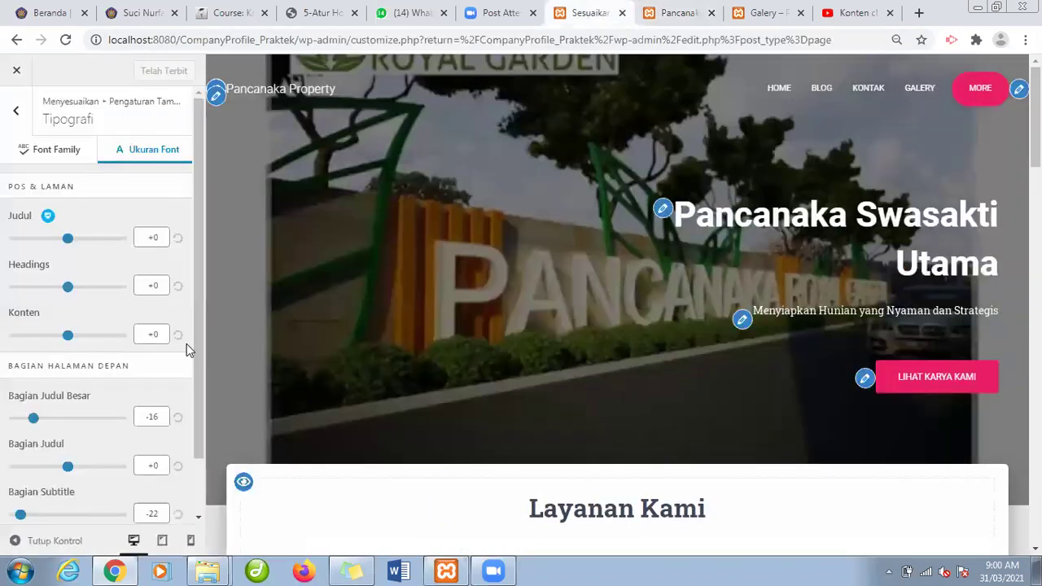
left_click_drag(197, 353, 197, 356)
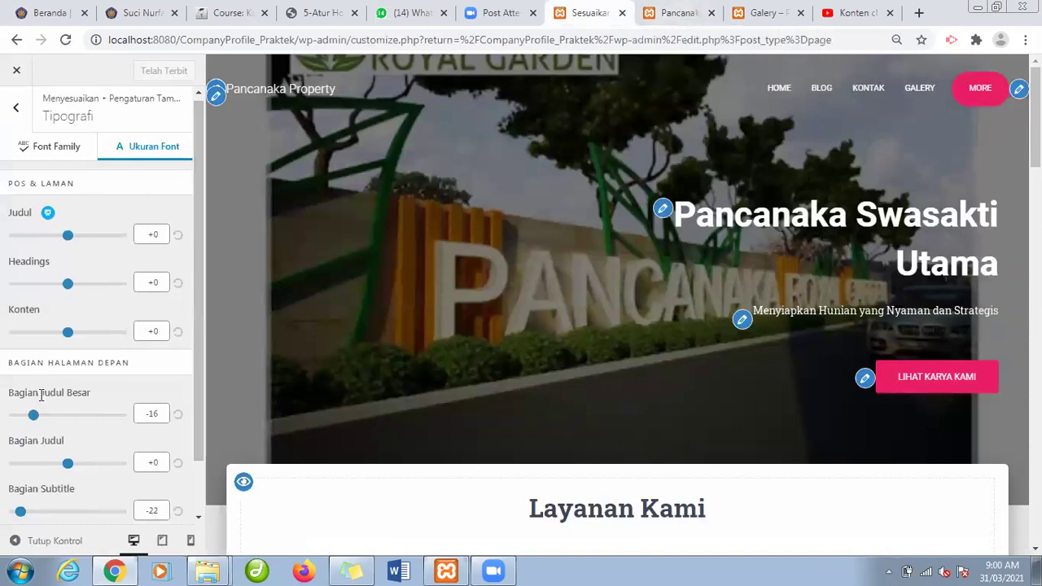
left_click_drag(33, 416, 13, 415)
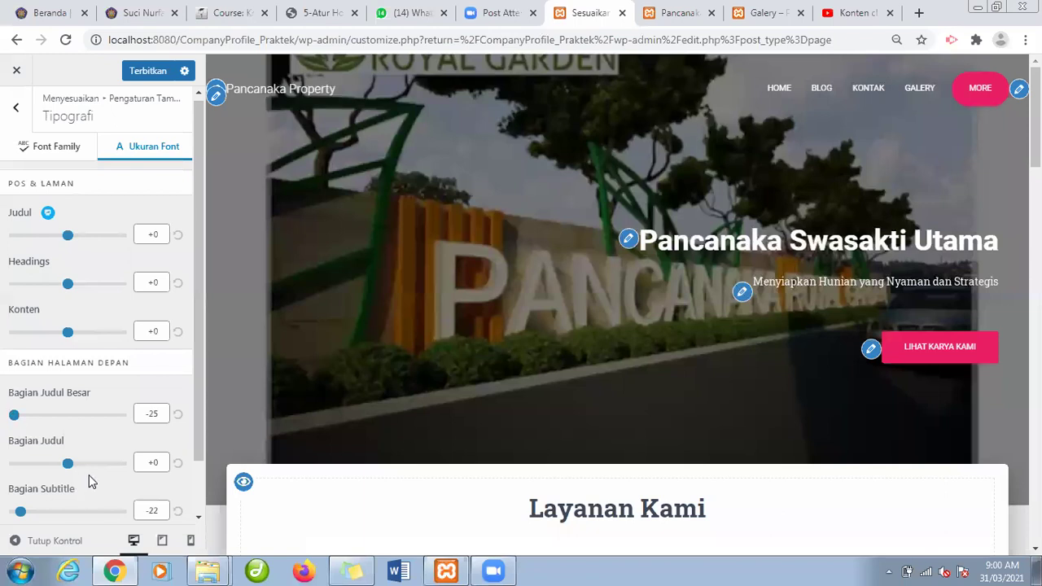
mouse_move(21, 513)
left_mouse_down()
mouse_move(6, 505)
mouse_move(97, 525)
mouse_move(15, 511)
left_mouse_up()
scroll(200, 480, "down", 1)
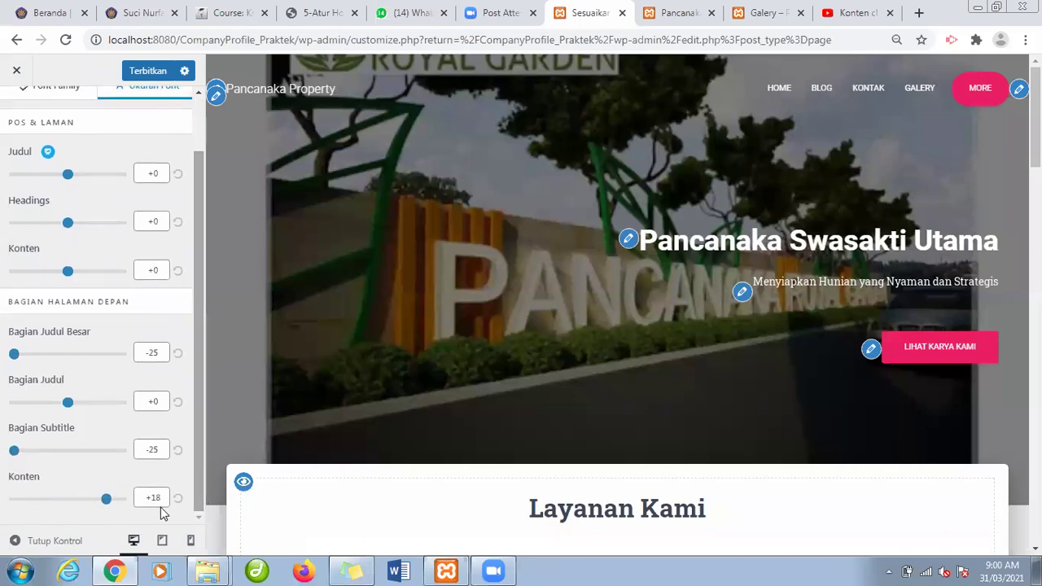
left_click(184, 72)
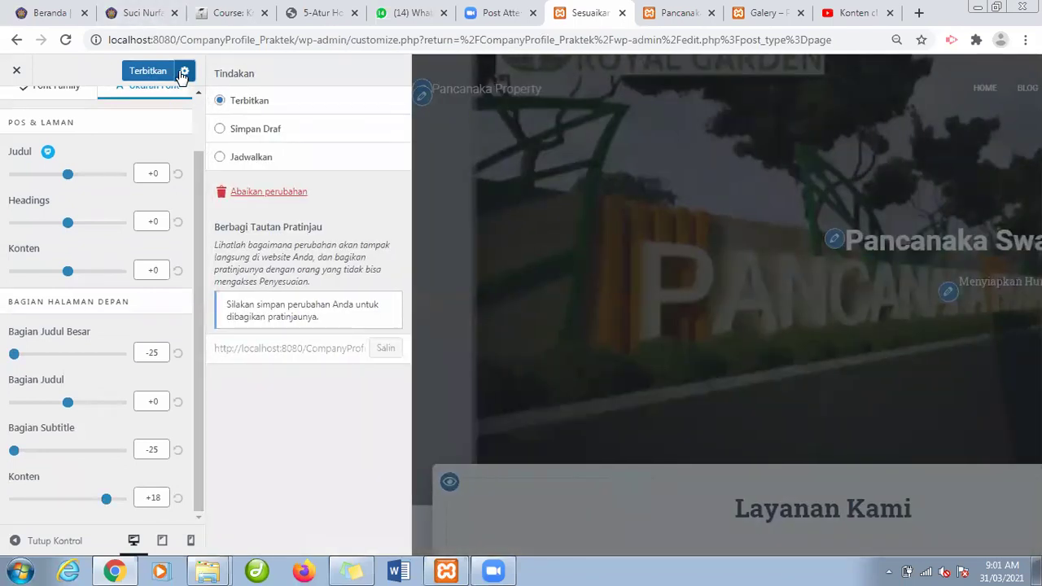
left_click(147, 73)
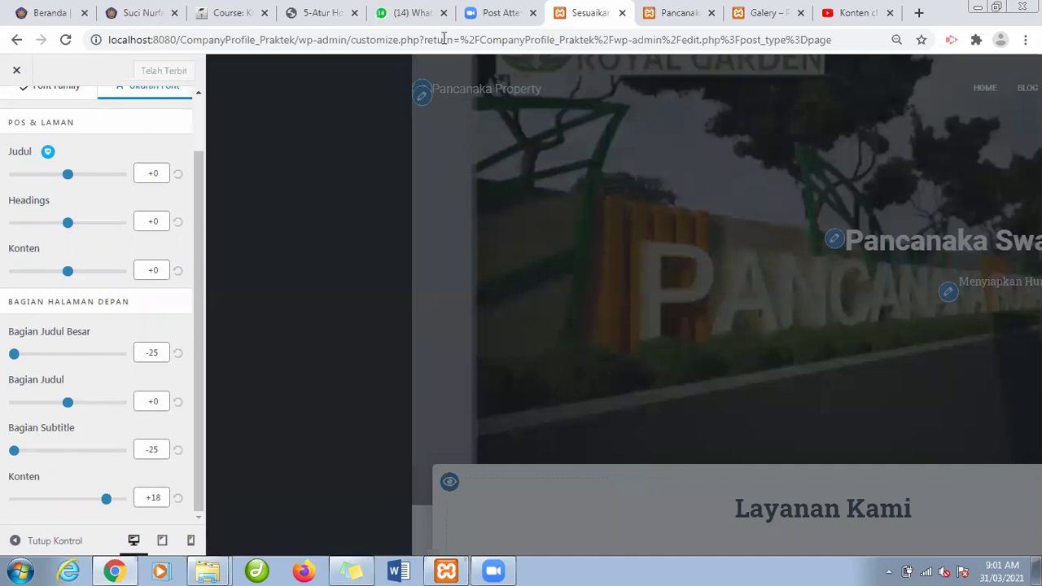
Reload the live front page to check the header's title and tagline sizes, and return to the customizer.
left_click(660, 10)
left_click(630, 45)
key("Return")
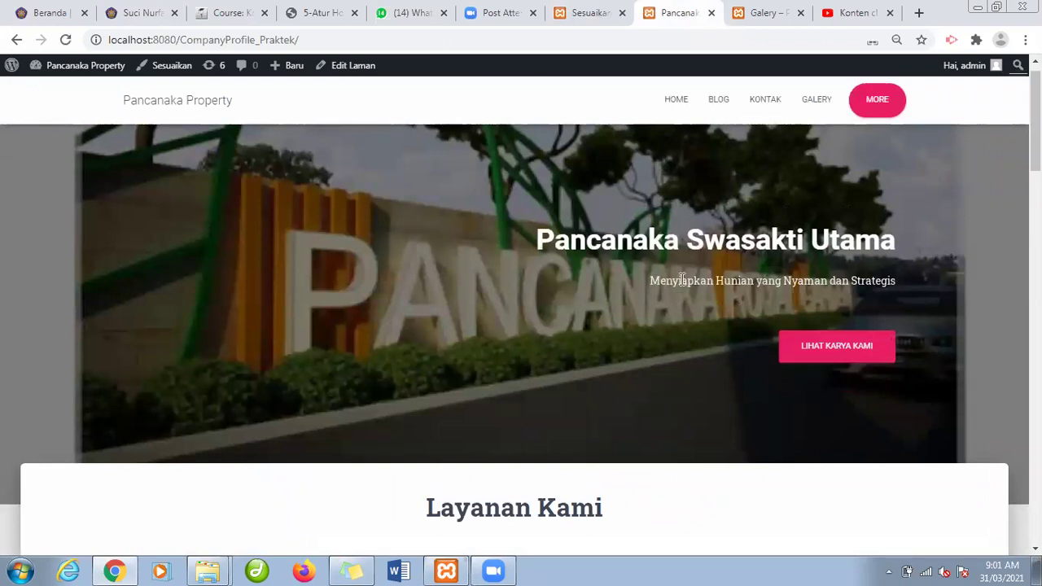
left_click(587, 10)
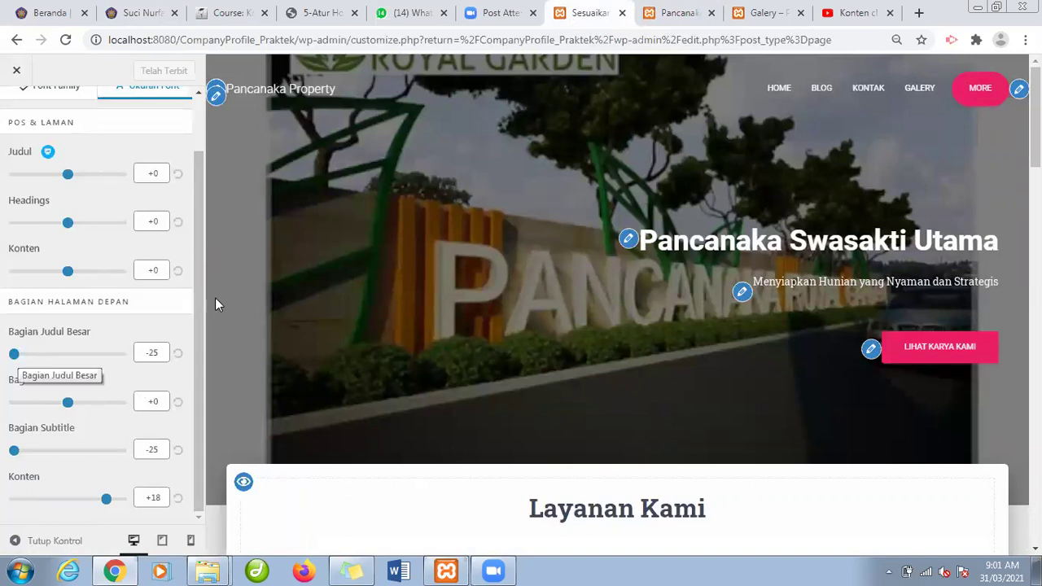
Look through the tagline's Bagian Judul Besar settings, including Extra, and return to the customizer's main list.
left_click(742, 291)
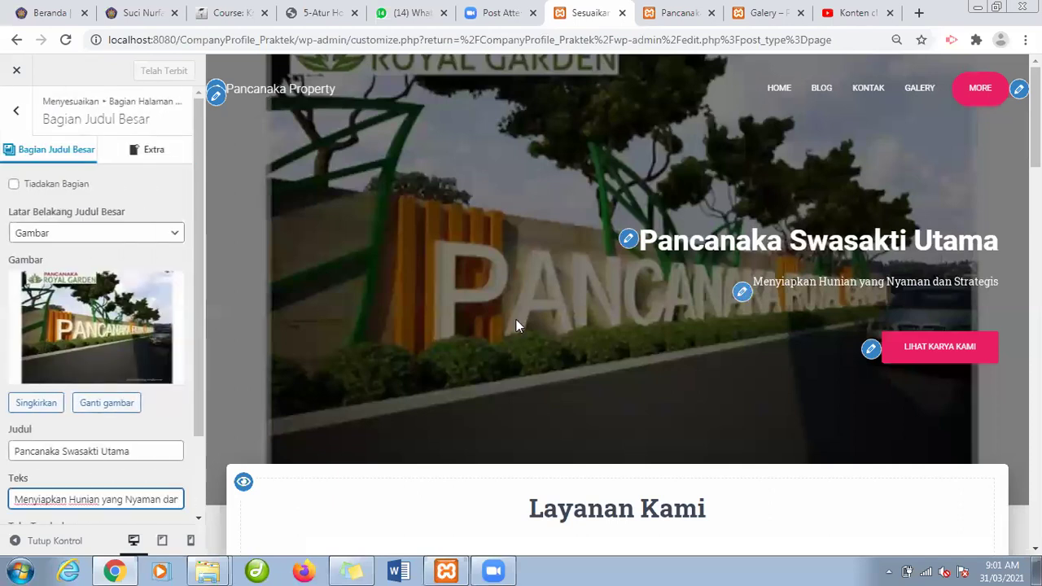
mouse_move(197, 414)
left_mouse_down()
mouse_move(199, 499)
mouse_move(198, 412)
left_mouse_up()
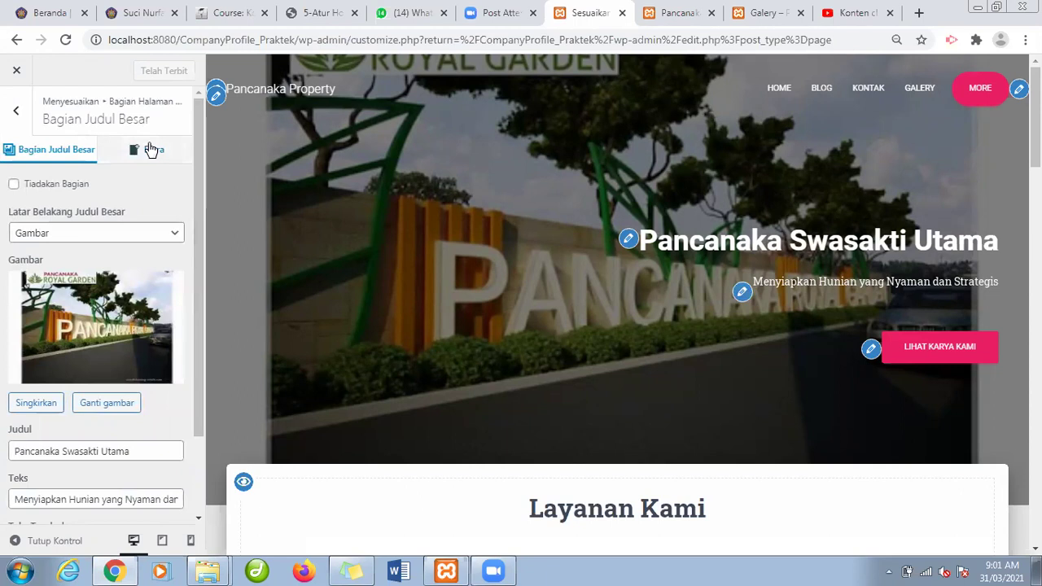
left_click(149, 149)
left_click(65, 153)
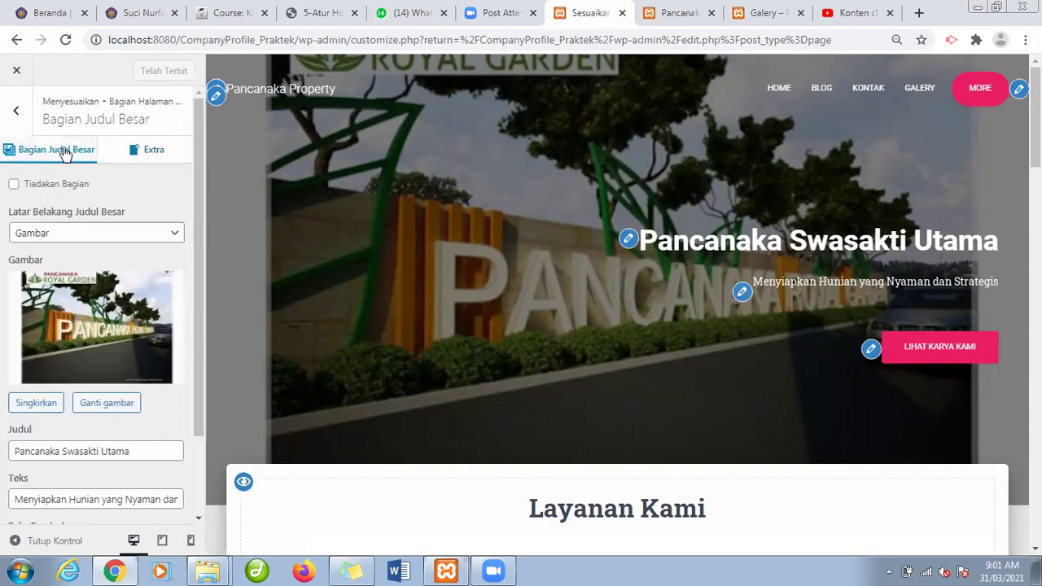
left_click(12, 109)
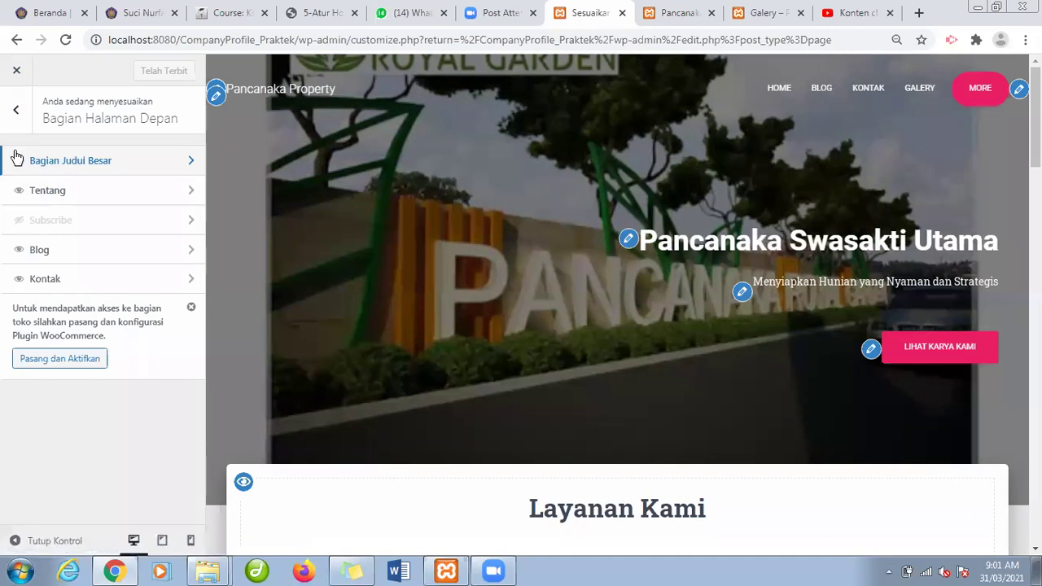
left_click(15, 109)
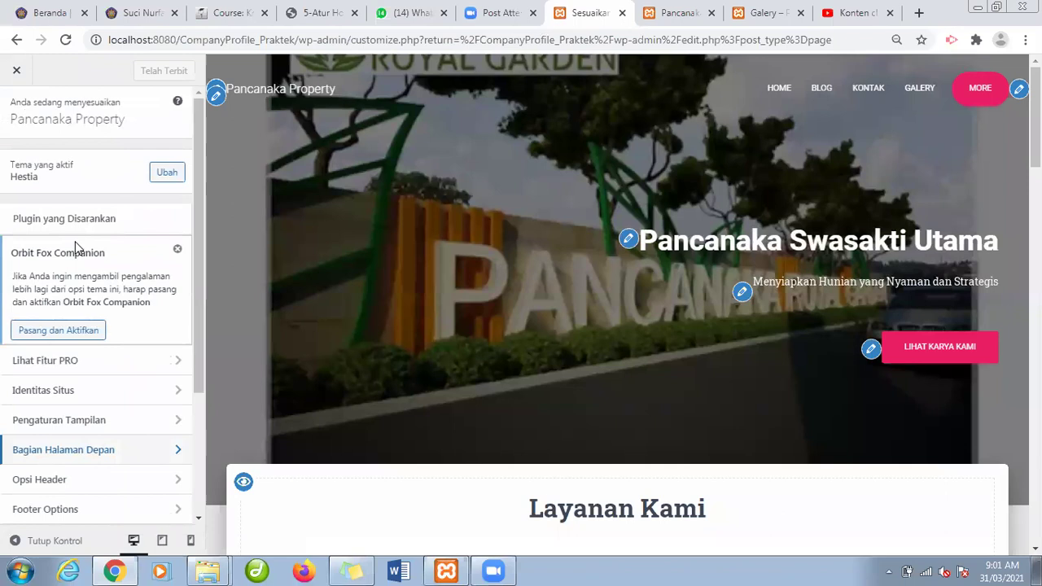
Open the Tipografi font size settings under Pengaturan Tampilan and show the front page section sizes.
left_click_drag(774, 279, 877, 289)
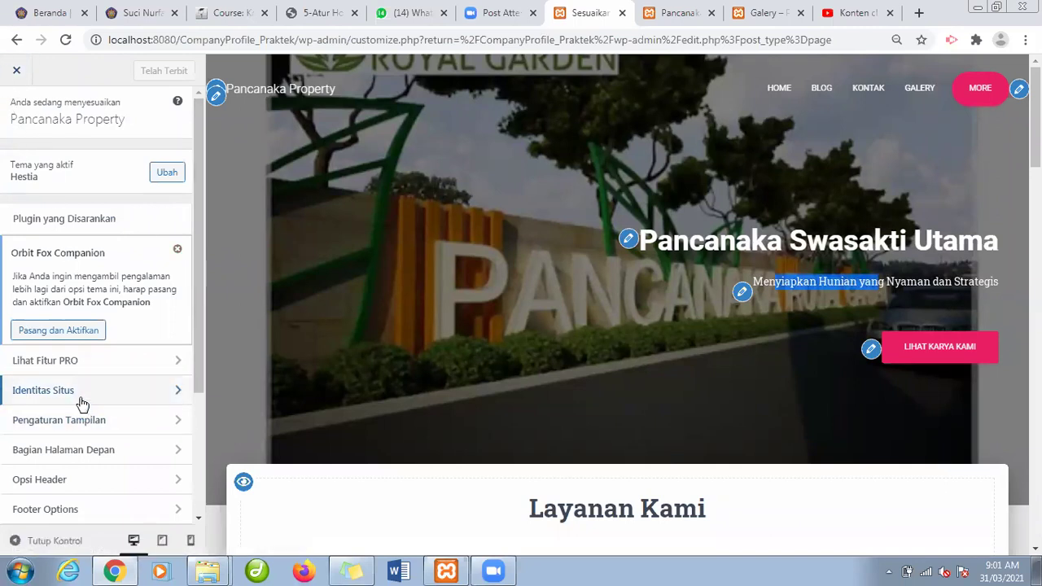
left_click(196, 385)
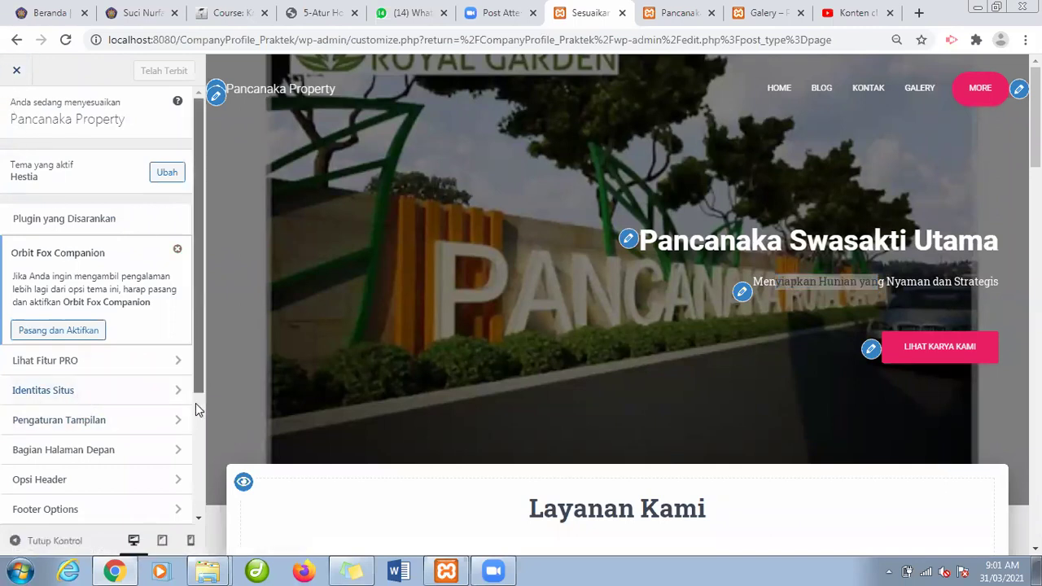
left_click_drag(195, 409, 195, 456)
left_click(98, 317)
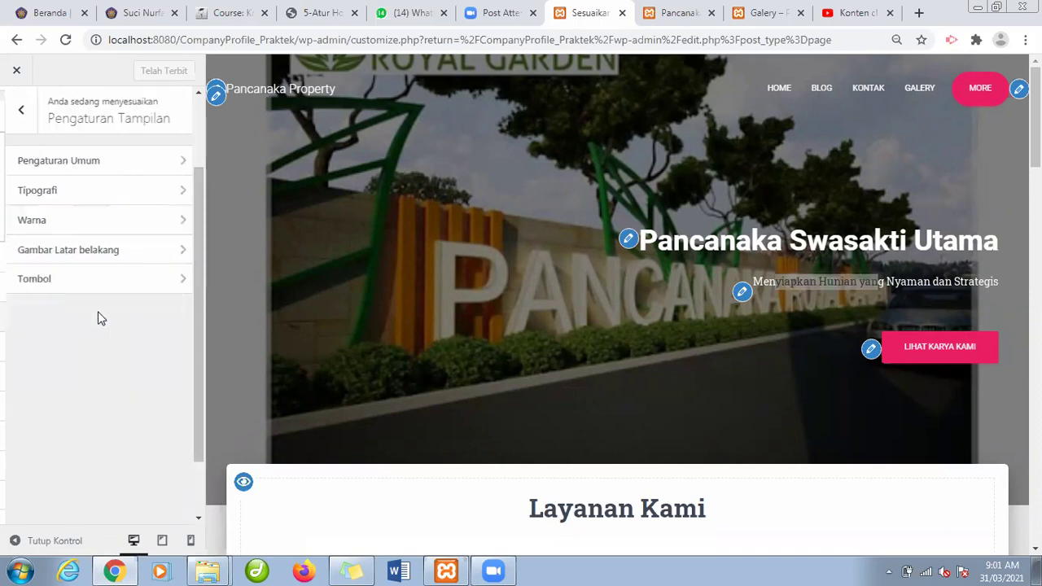
left_click(74, 192)
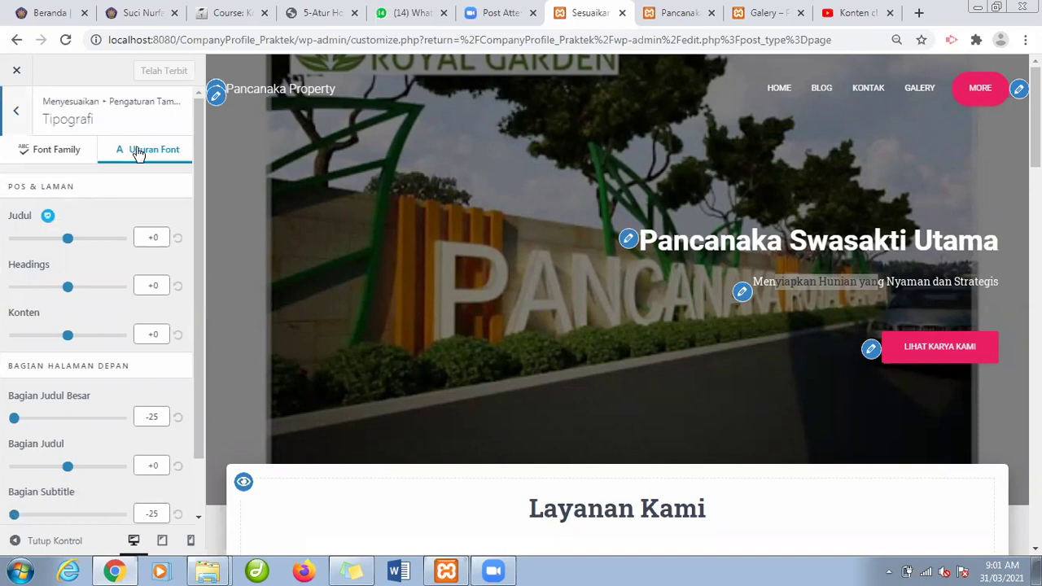
scroll(198, 270, "down", 2)
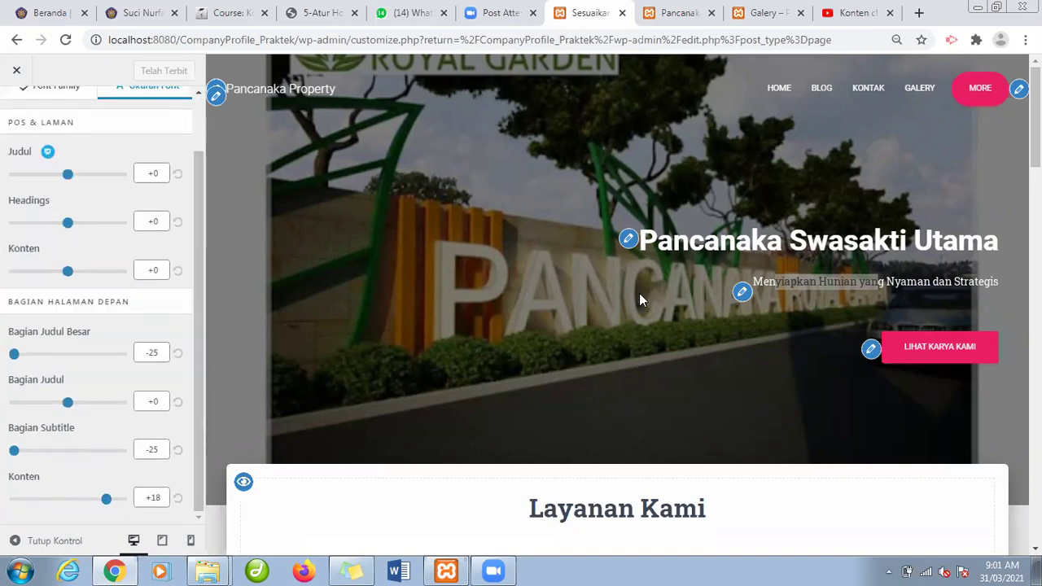
Compare the preview's main title and tagline with the Layanan Kami and About Hestia section text.
left_click_drag(643, 233, 885, 239)
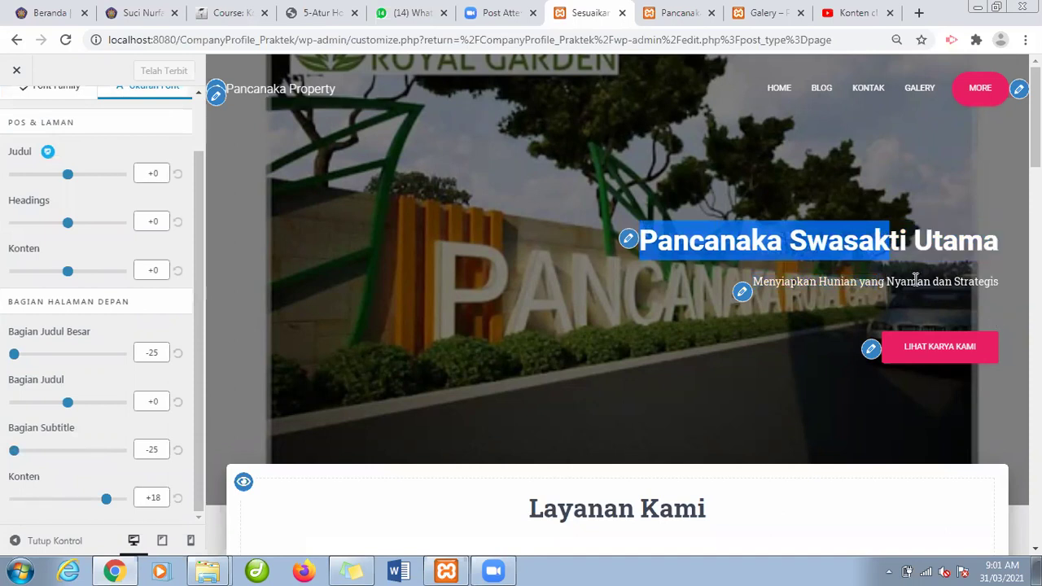
left_click(790, 252)
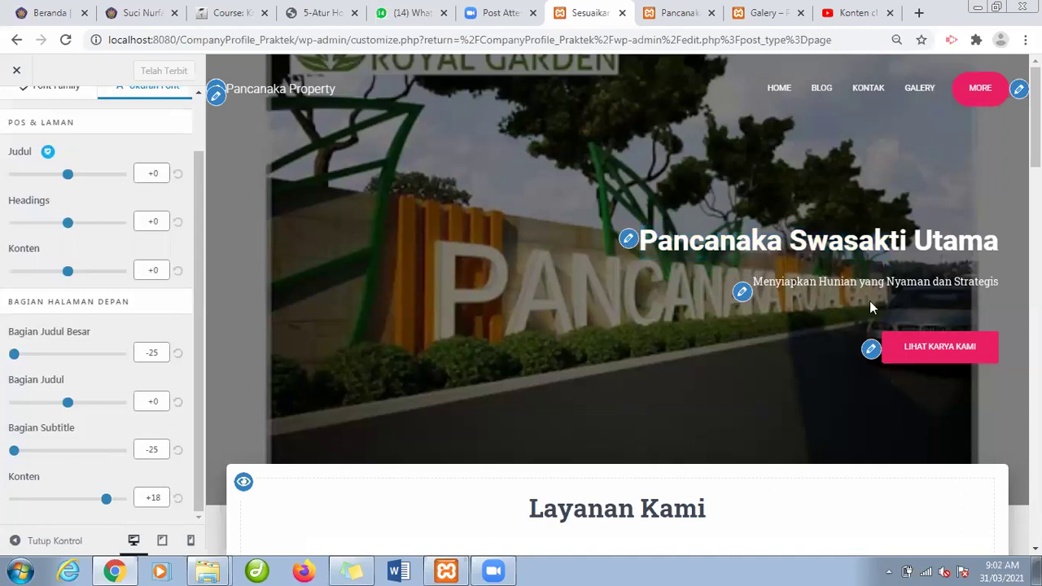
triple_click(959, 281)
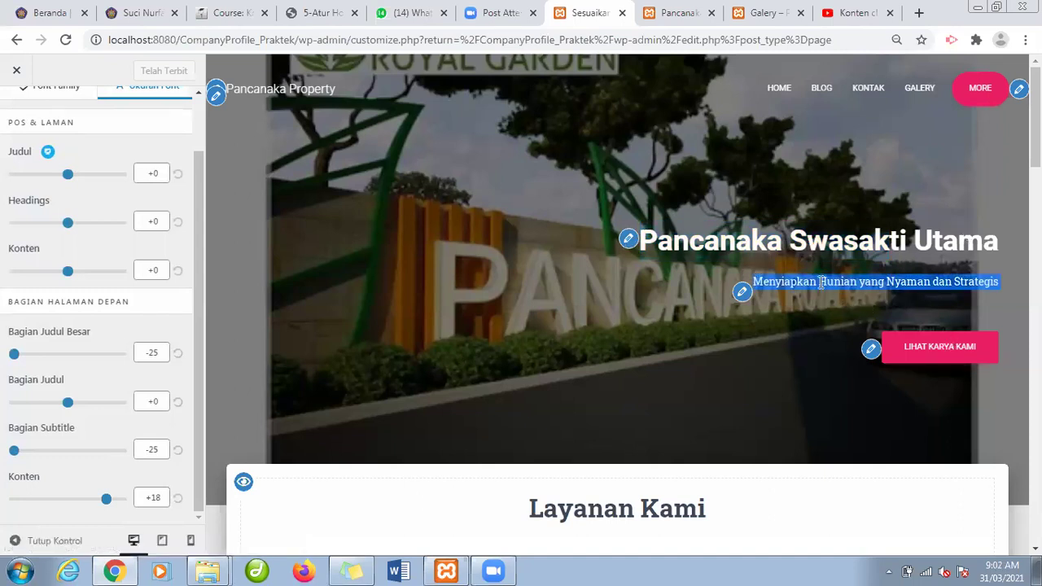
scroll(622, 304, "down", 4)
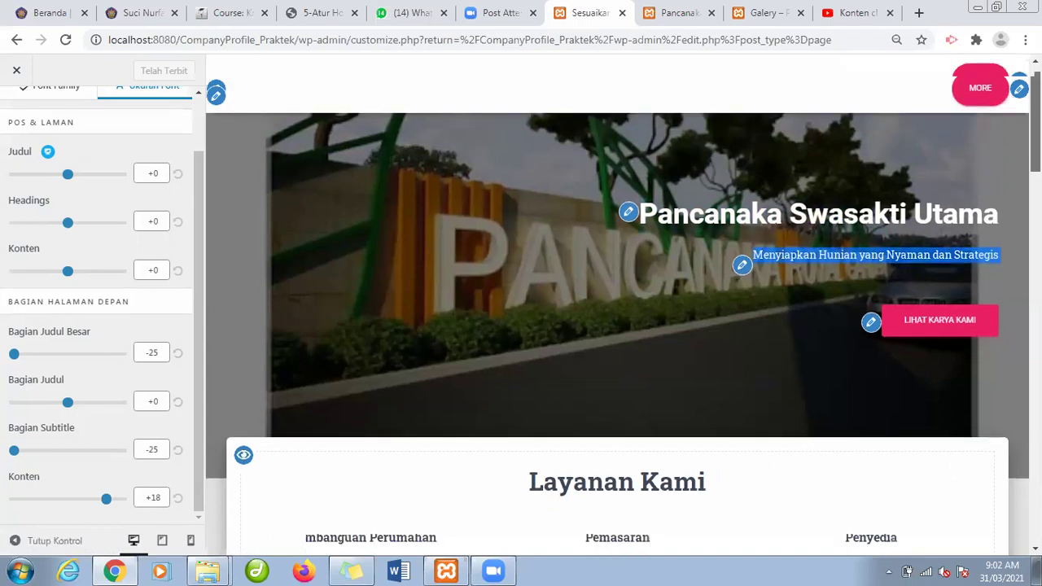
scroll(617, 325, "down", 4)
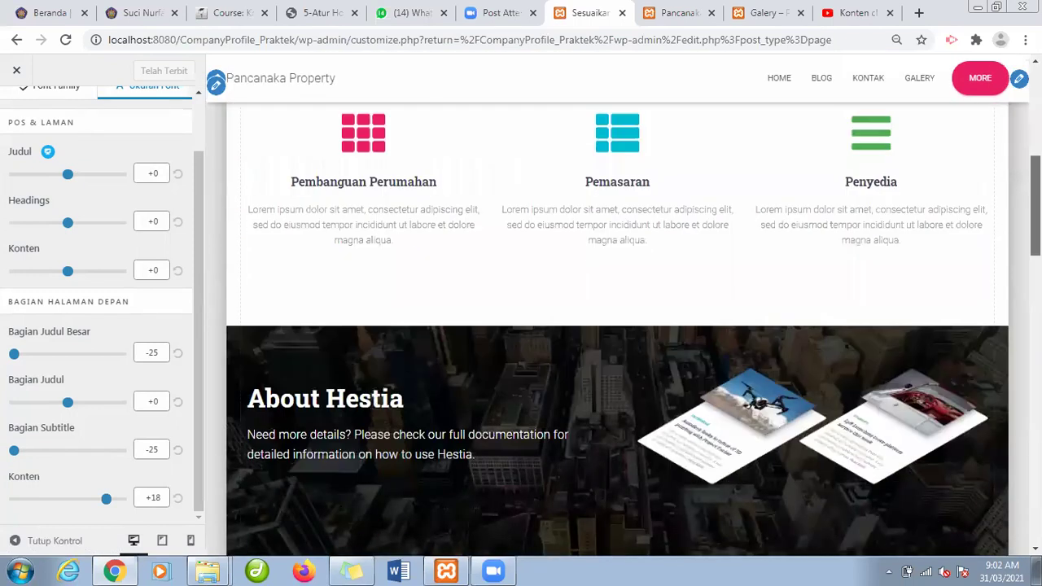
scroll(617, 326, "up", 6)
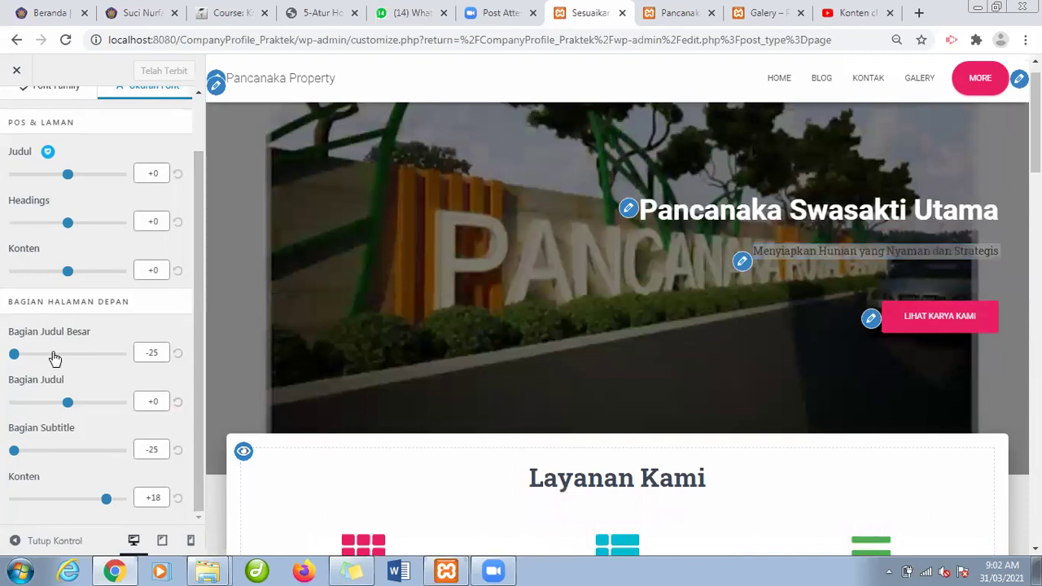
Set the front page Bagian Judul Besar, Bagian Subtitle and Konten font sizes to +0 and publish the change.
left_click_drag(14, 354, 68, 360)
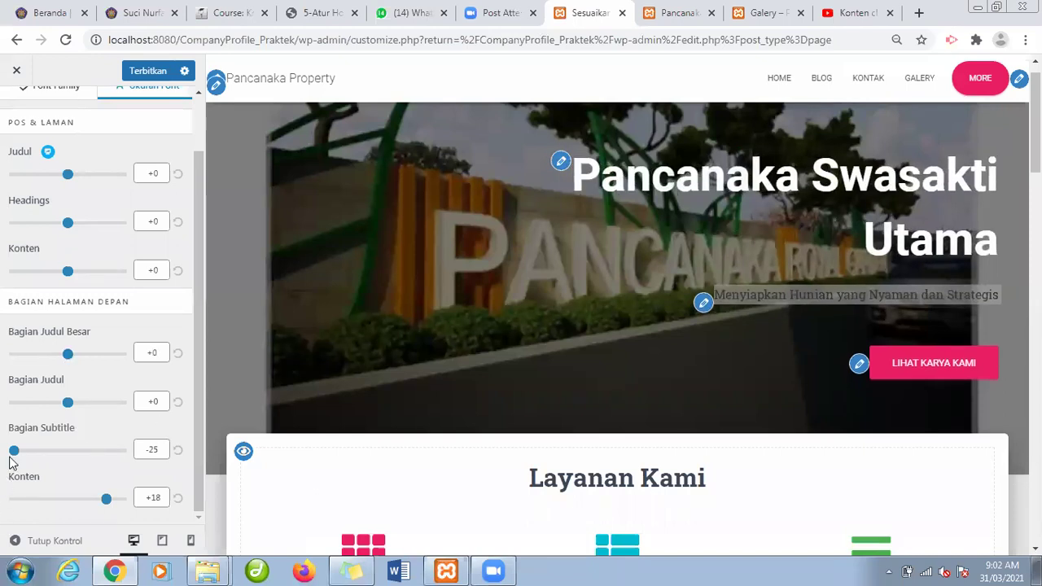
left_click_drag(14, 452, 67, 456)
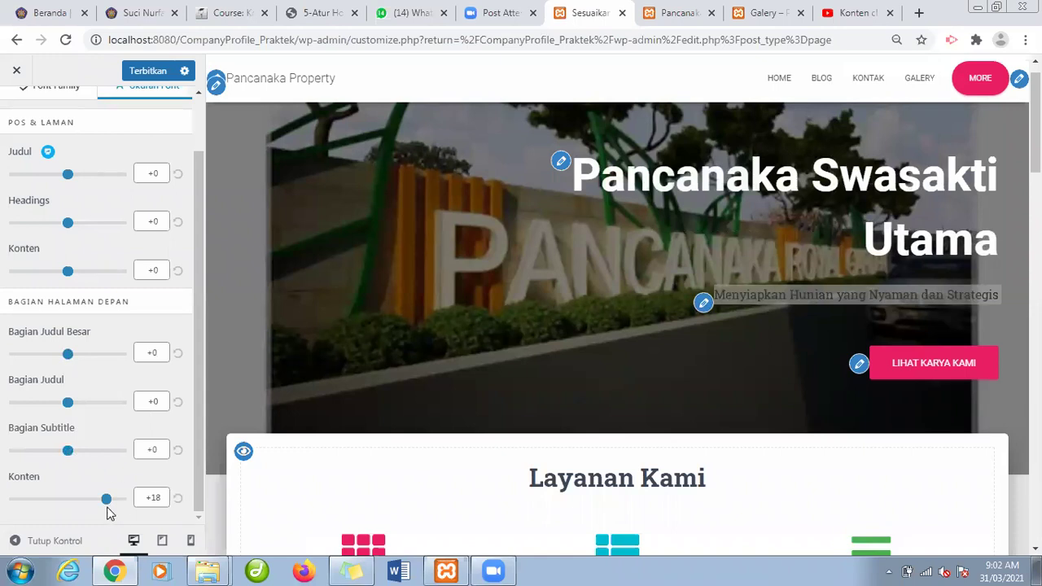
left_click_drag(107, 500, 69, 501)
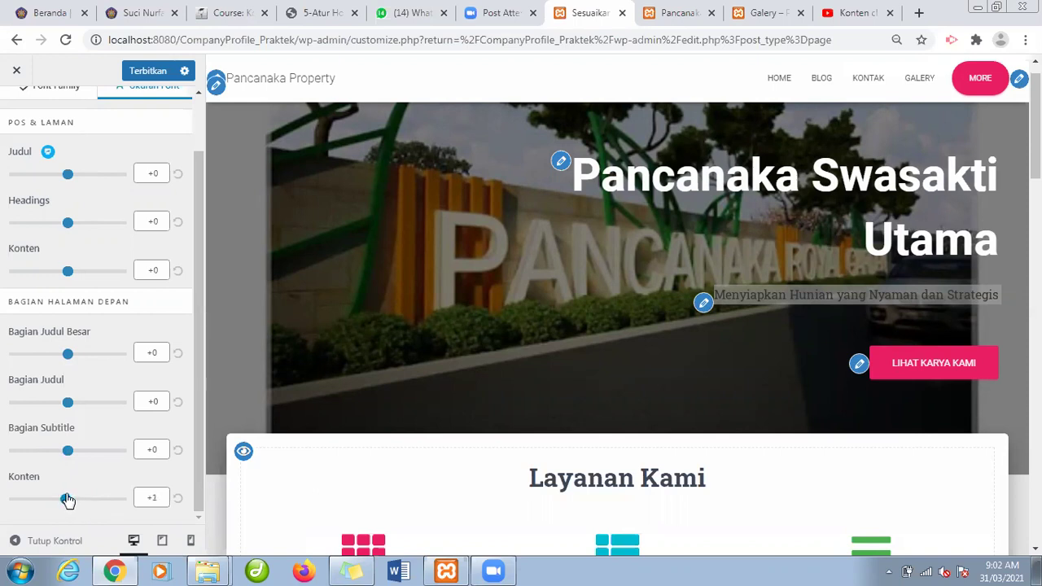
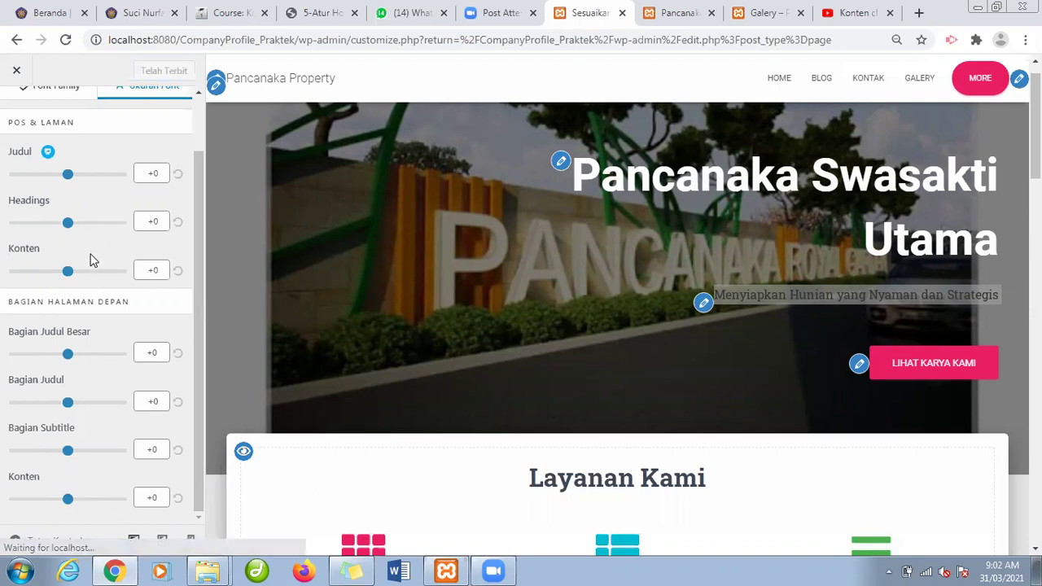
Check the Tipografi font family options and return to the Pengaturan Tampilan list.
left_click_drag(199, 220, 200, 155)
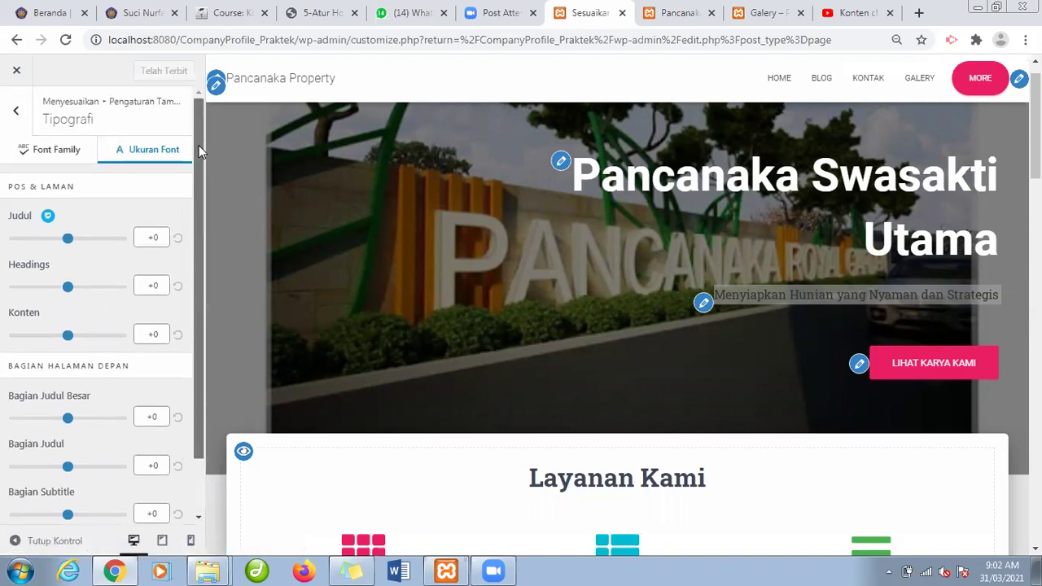
left_click(28, 153)
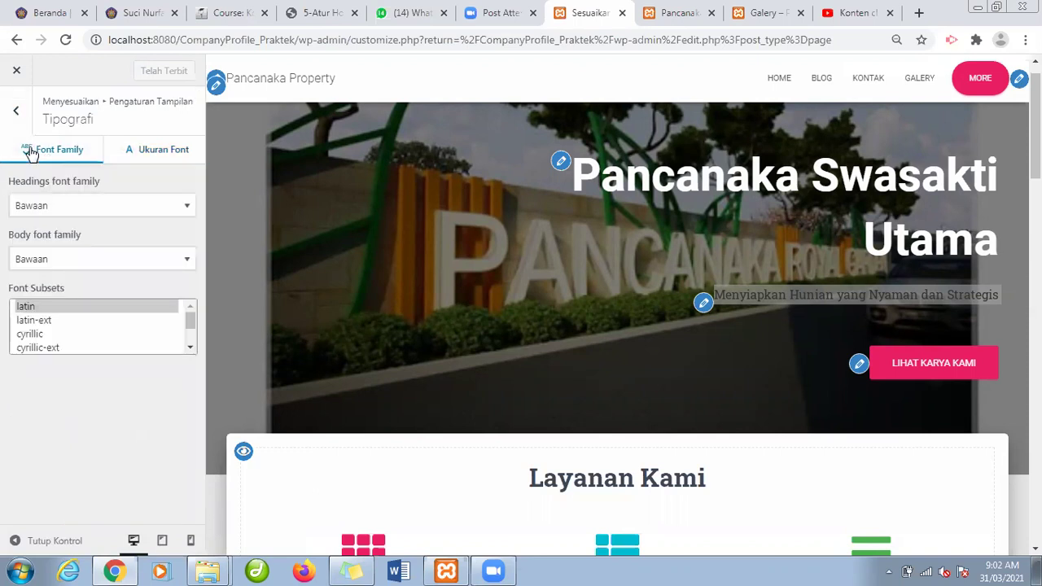
left_click(18, 114)
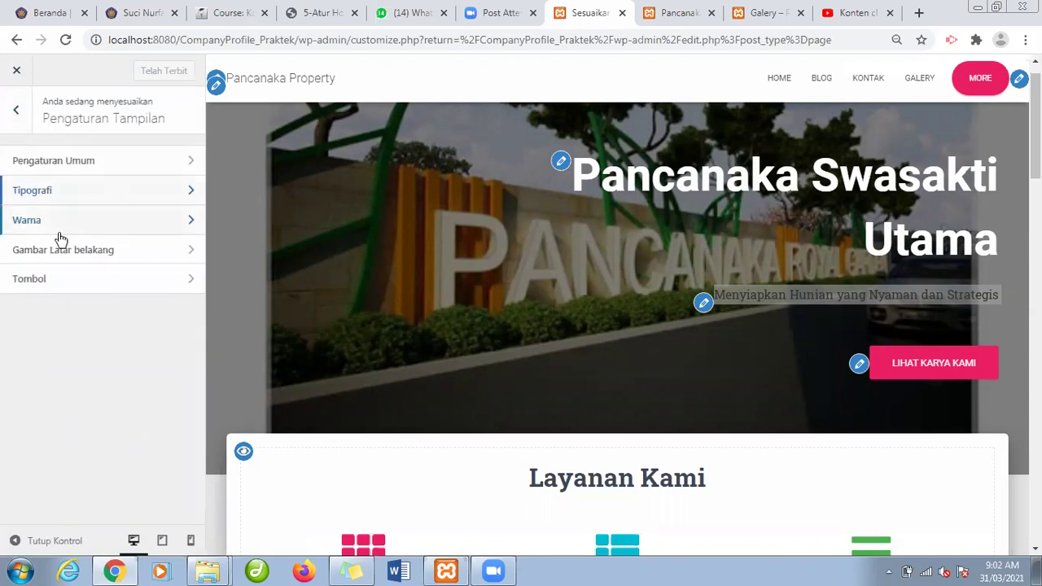
Check the Gambar Latar belakang settings, and set Warna Latar belakang to red #e50b0b under Warna.
left_click(85, 258)
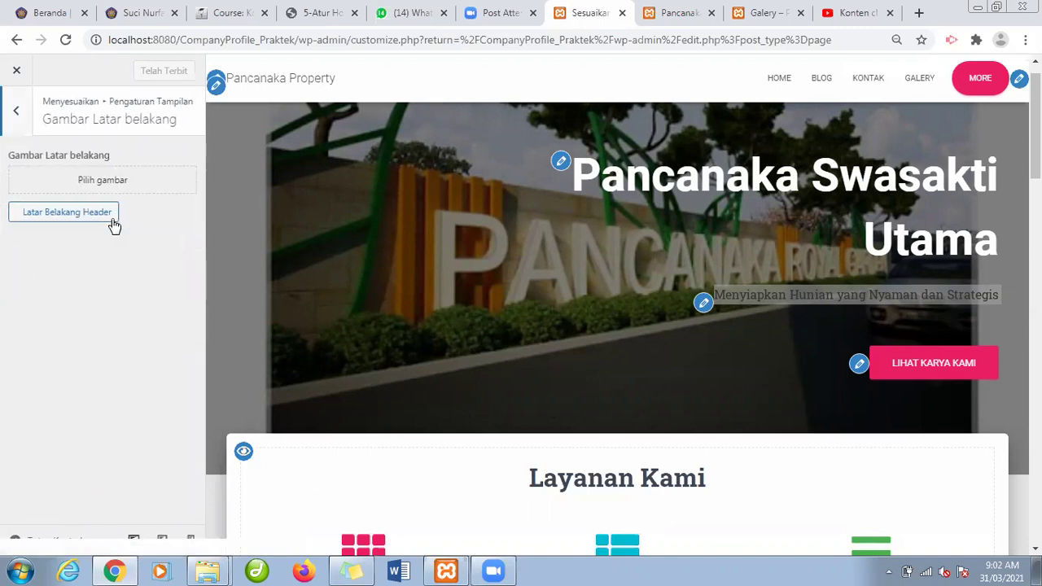
left_click(21, 111)
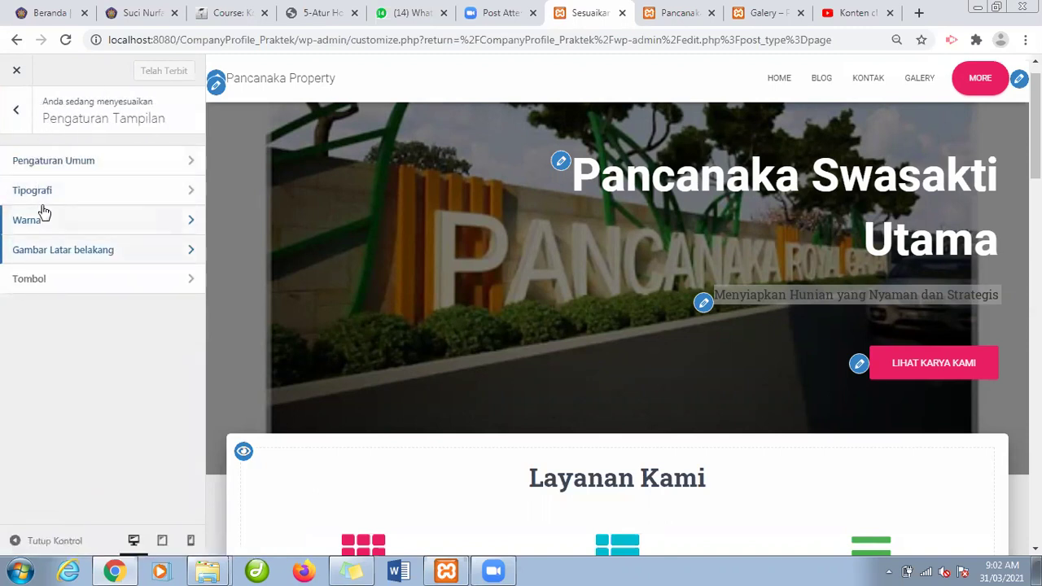
left_click(44, 218)
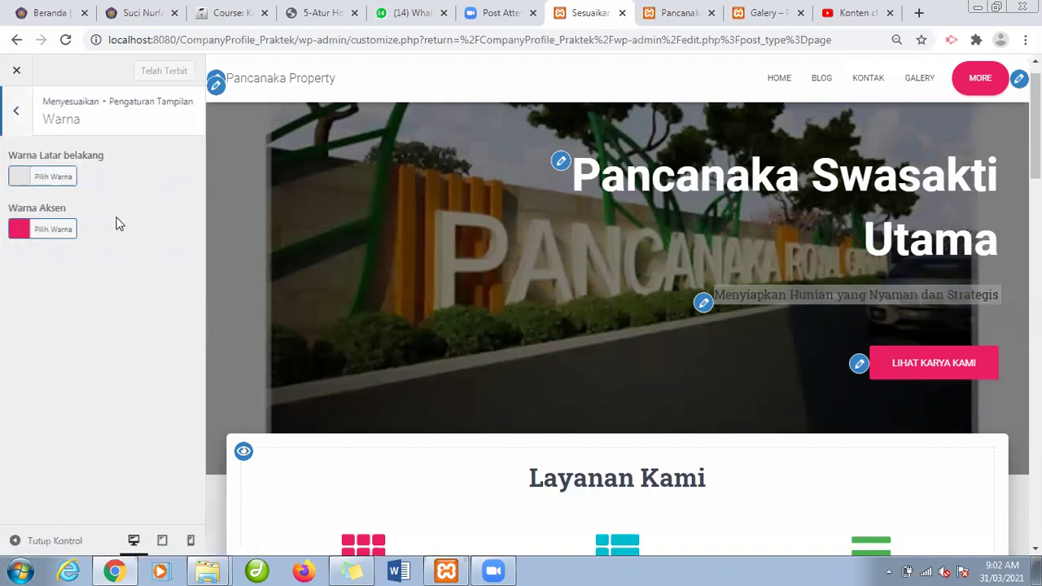
left_click(33, 177)
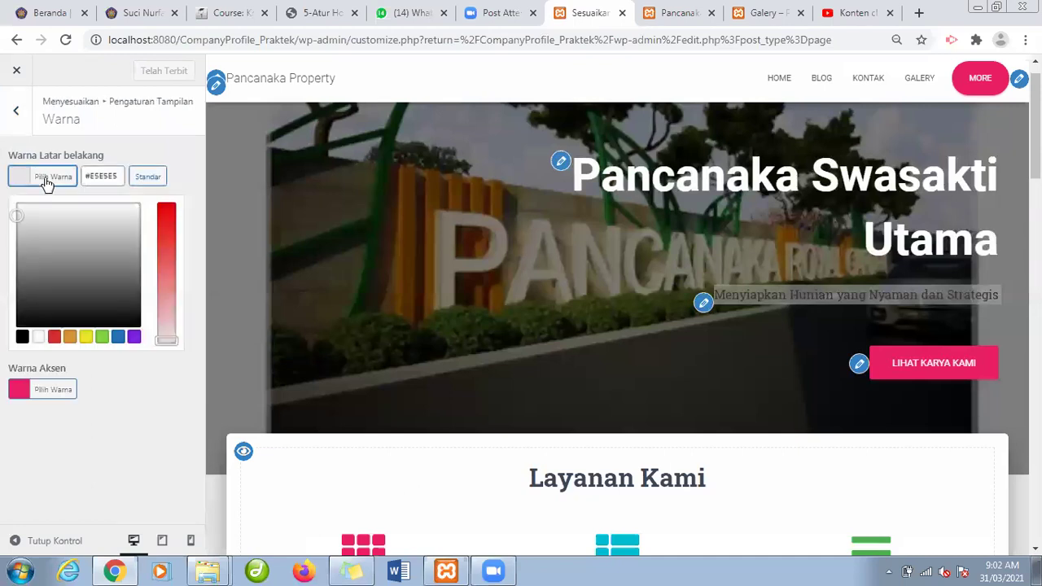
left_click(162, 216)
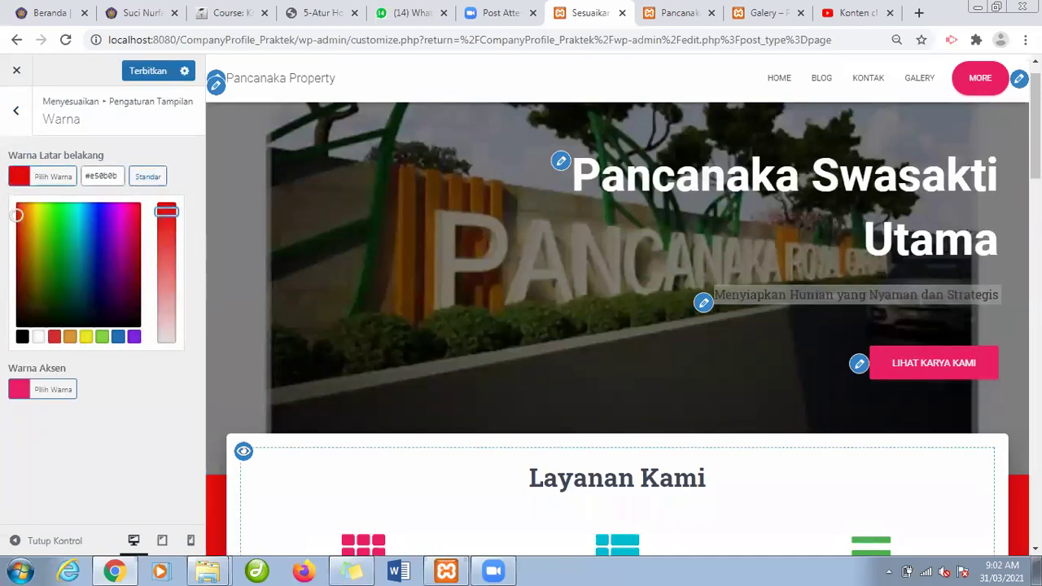
Examine how the background color surrounds the front page sections in the preview, from Layanan Kami down to Kontak.
scroll(1035, 130, "down", 3)
scroll(617, 325, "down", 7)
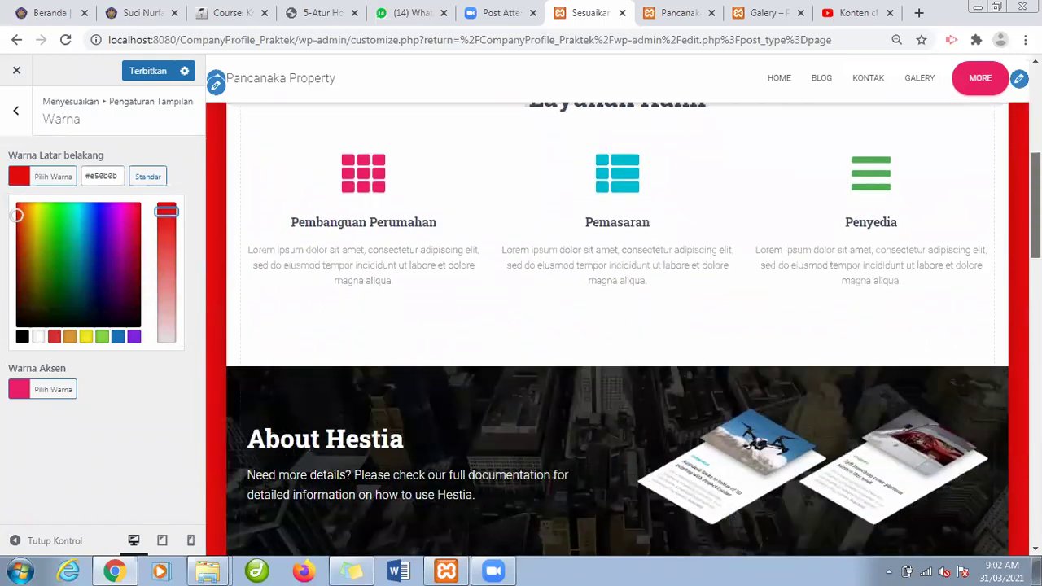
scroll(617, 325, "down", 8)
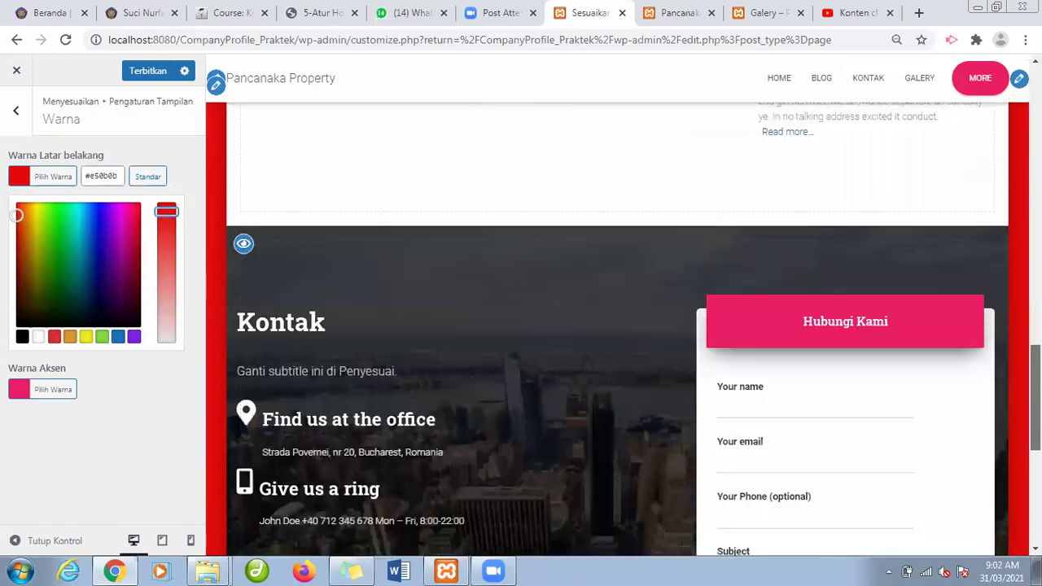
scroll(617, 325, "up", 18)
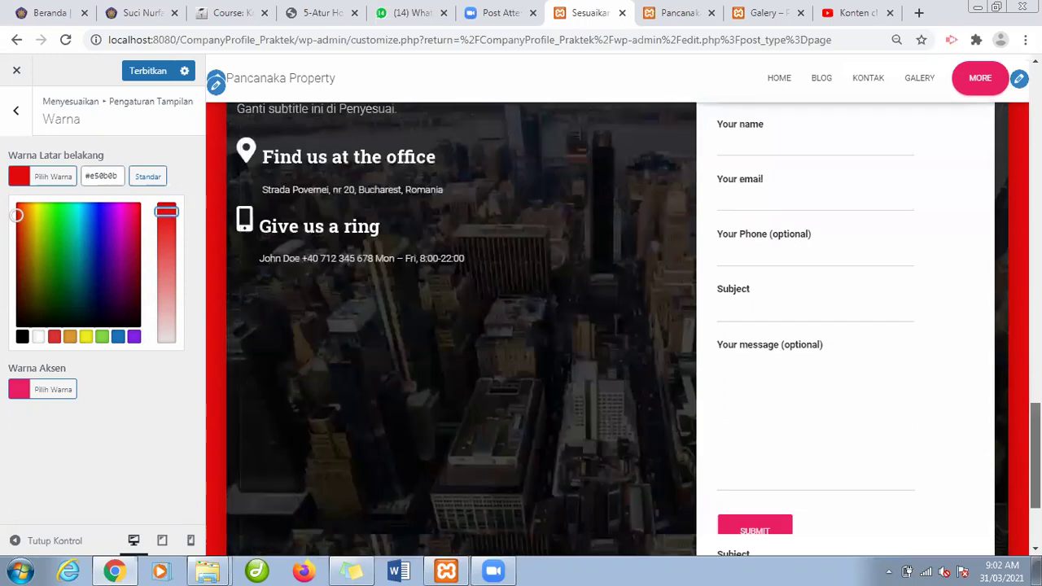
scroll(617, 325, "down", 1)
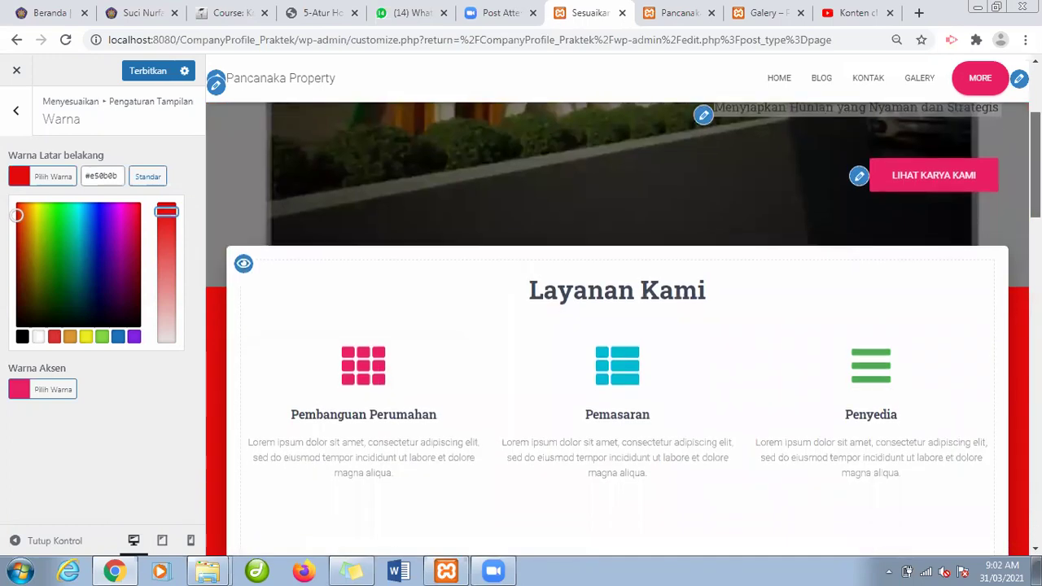
scroll(617, 326, "up", 3)
scroll(616, 325, "down", 5)
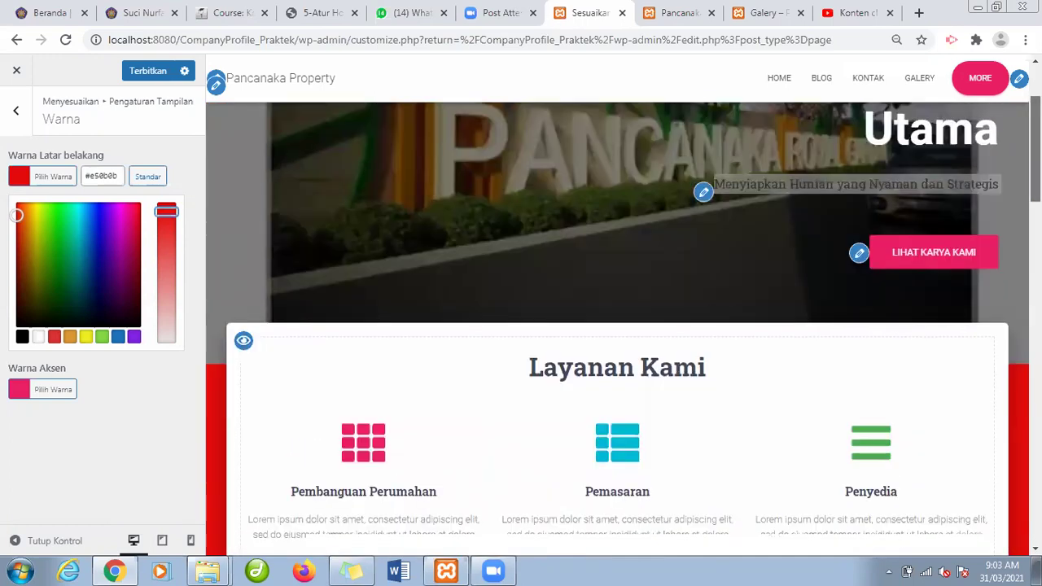
scroll(617, 325, "up", 1)
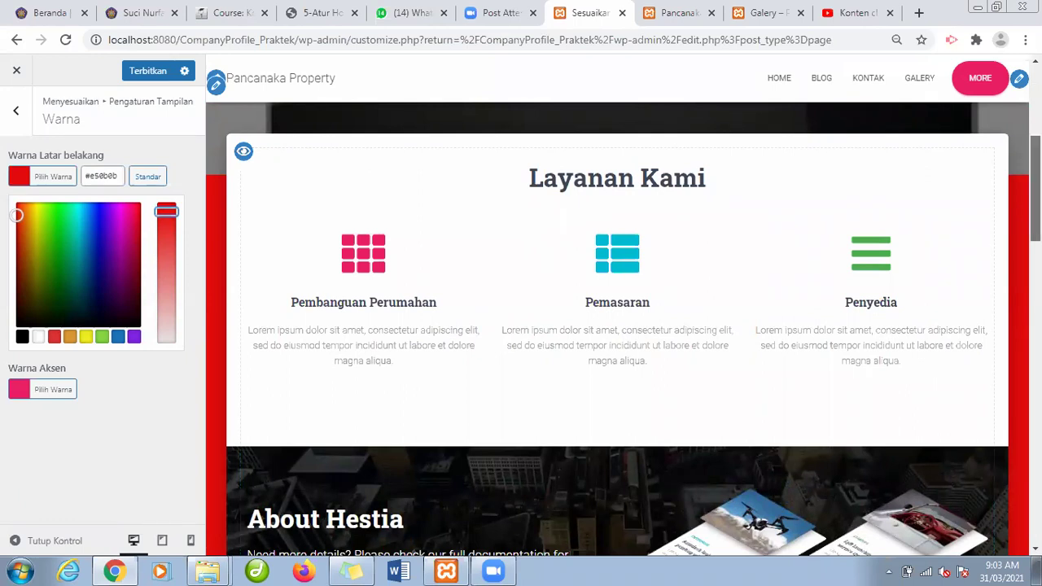
scroll(617, 325, "down", 15)
scroll(617, 326, "up", 15)
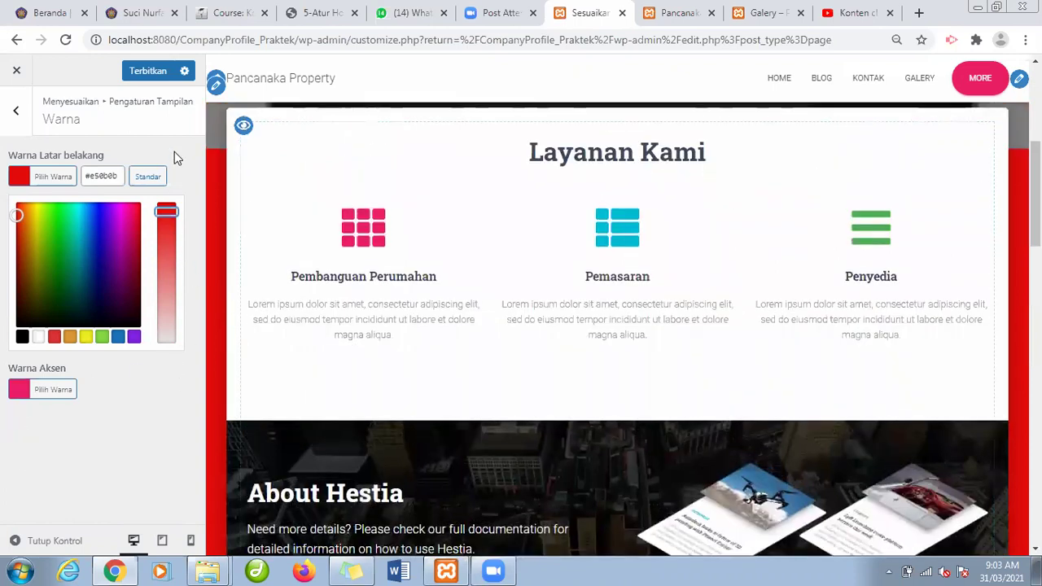
Publish the red background color and view the Kontak page on the live site.
left_click(153, 71)
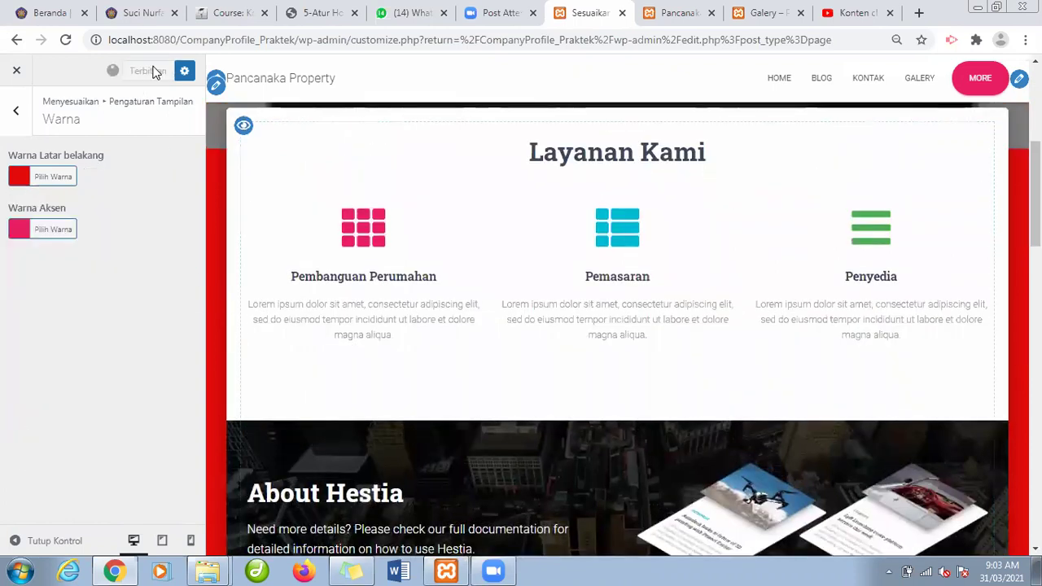
left_click(667, 8)
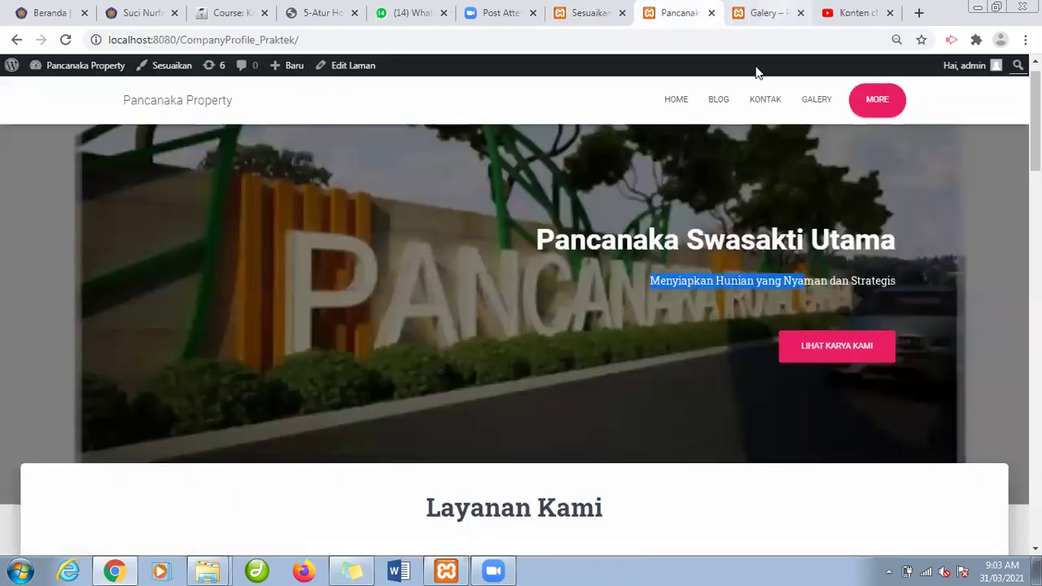
left_click(763, 100)
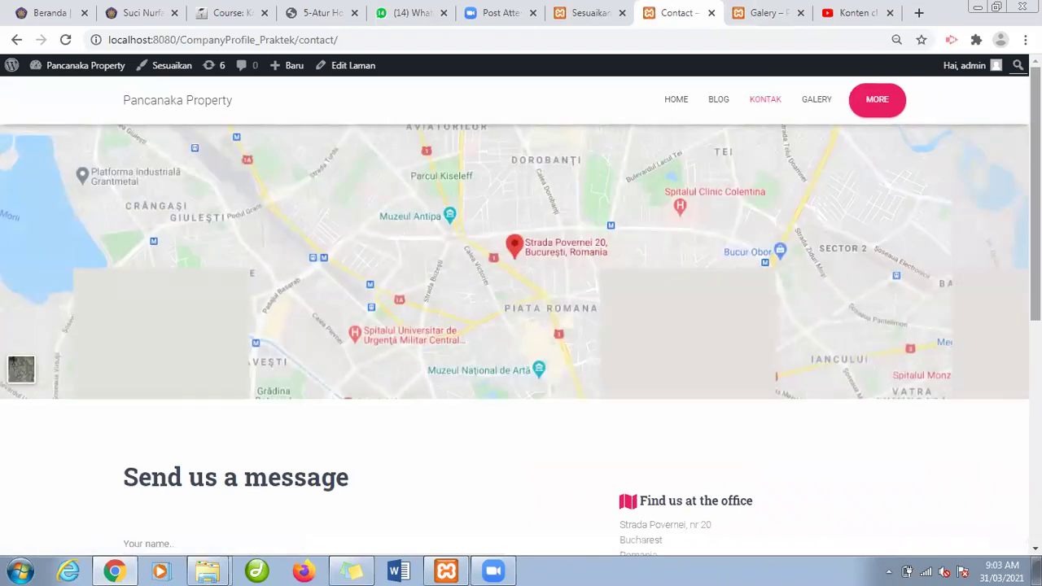
scroll(520, 325, "down", 10)
scroll(521, 326, "up", 10)
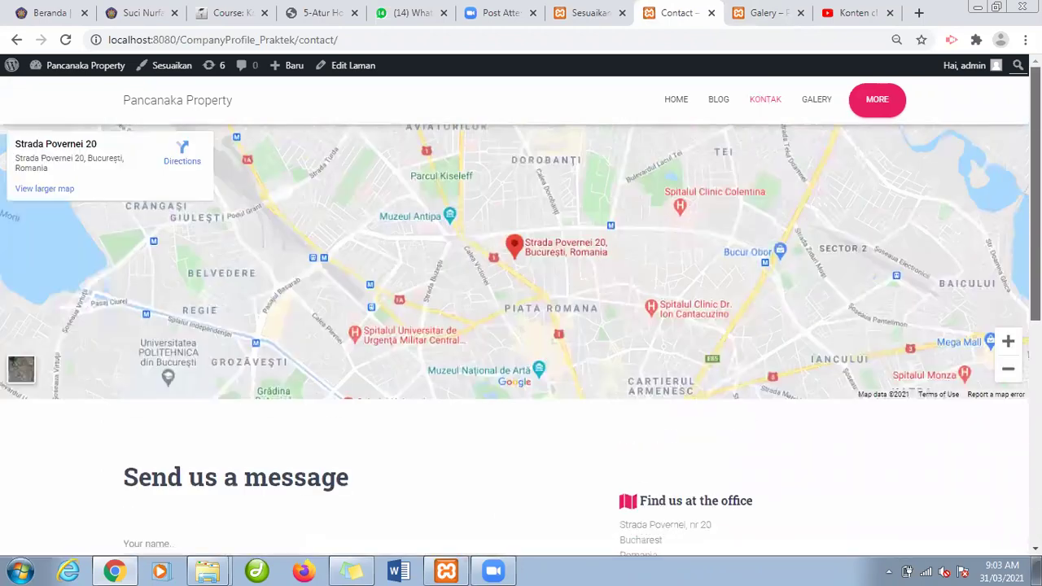
Return to the customizer and review the front page's headings, text and background color from the main banner to the Kontak section.
left_click(605, 9)
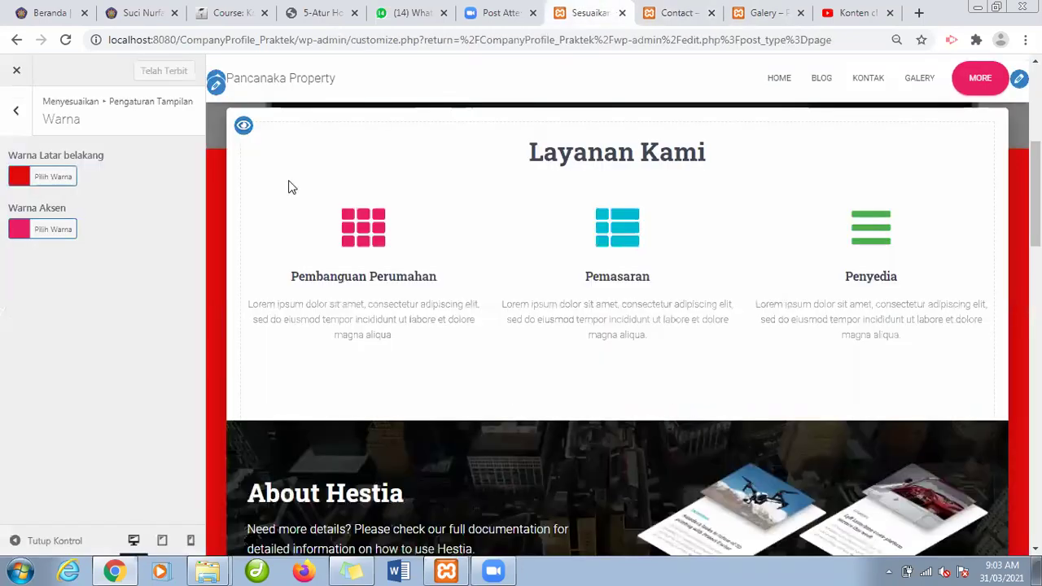
scroll(460, 202, "up", 5)
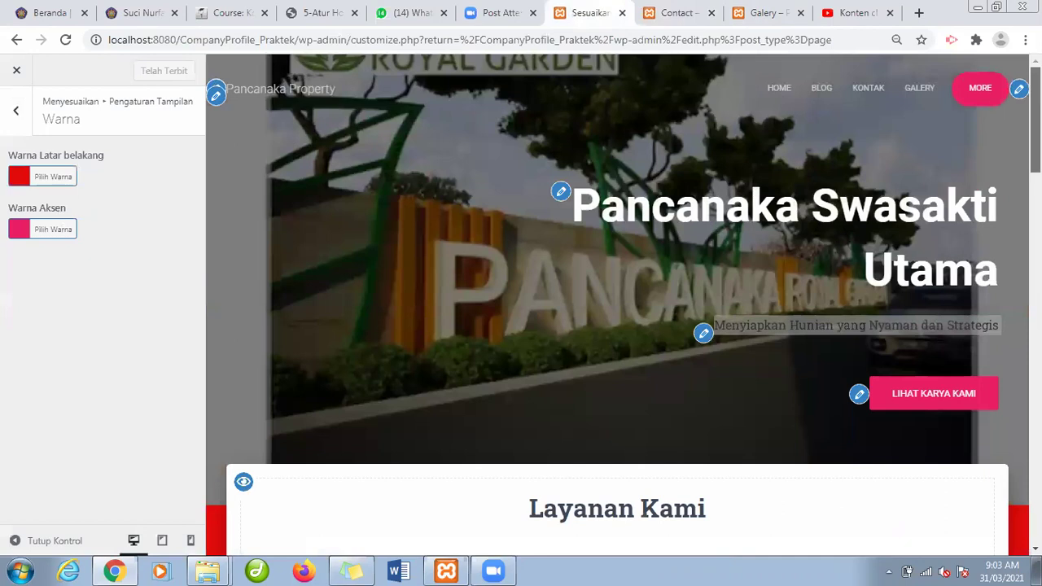
scroll(623, 305, "down", 8)
scroll(623, 305, "up", 3)
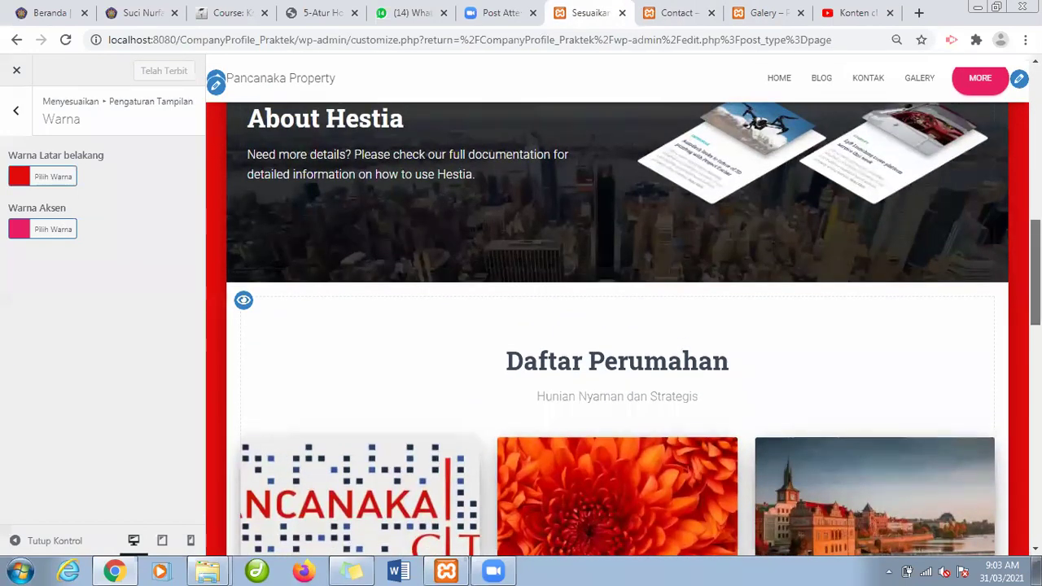
scroll(902, 260, "down", 3)
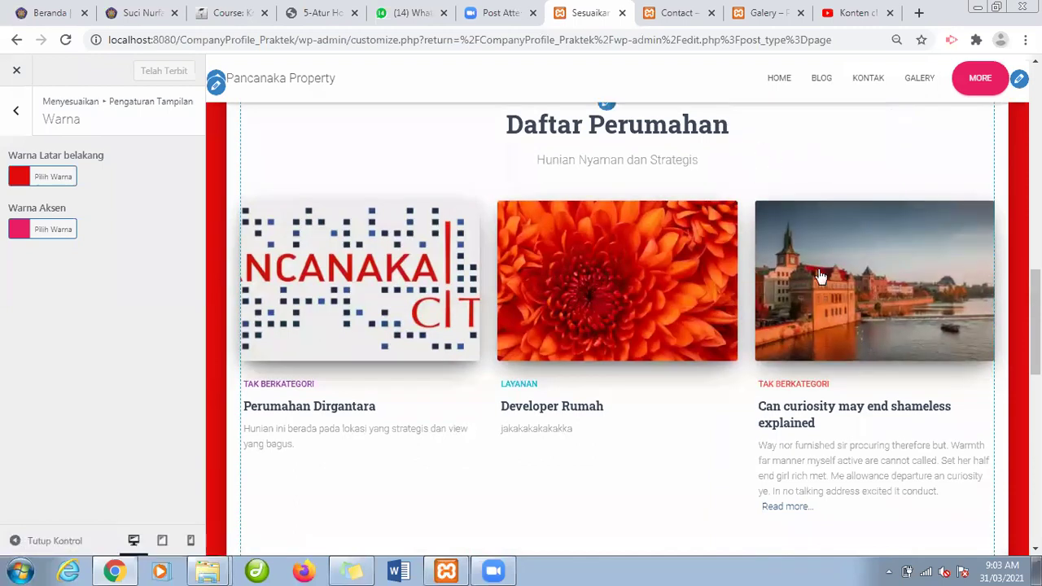
scroll(895, 317, "up", 2)
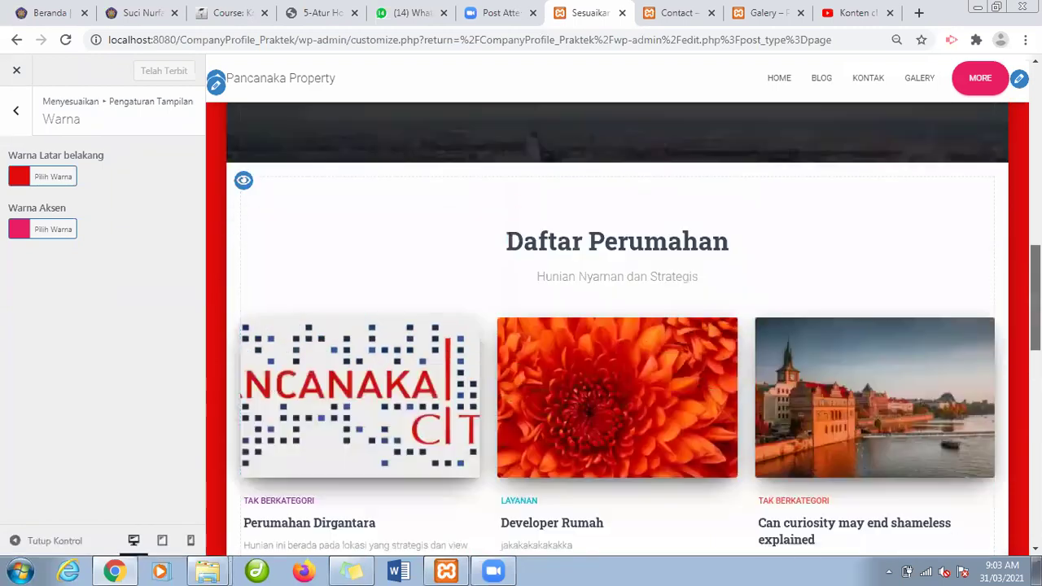
scroll(734, 274, "up", 10)
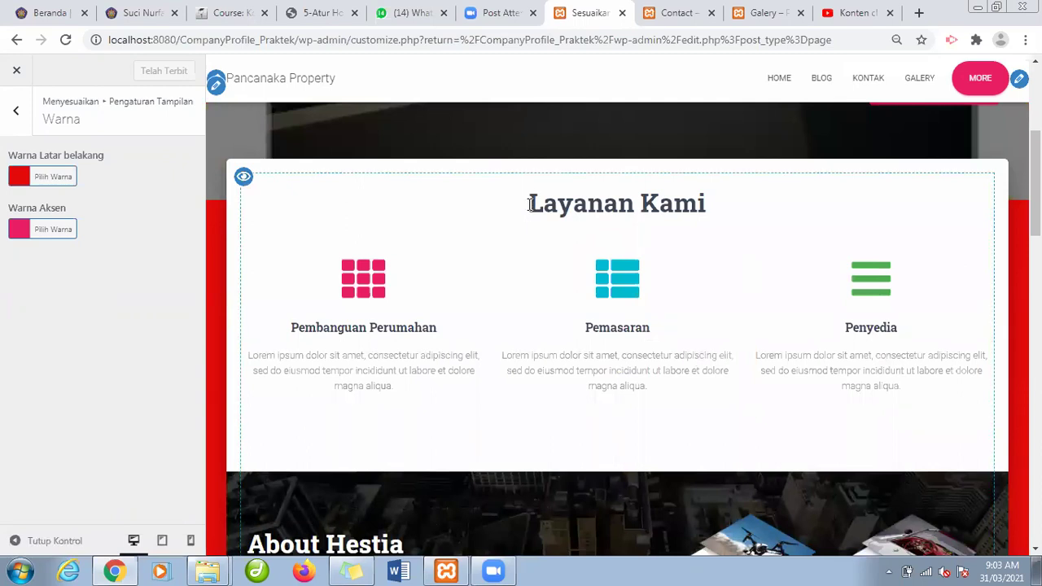
left_click_drag(529, 204, 875, 352)
left_click(427, 234)
scroll(622, 326, "up", 3)
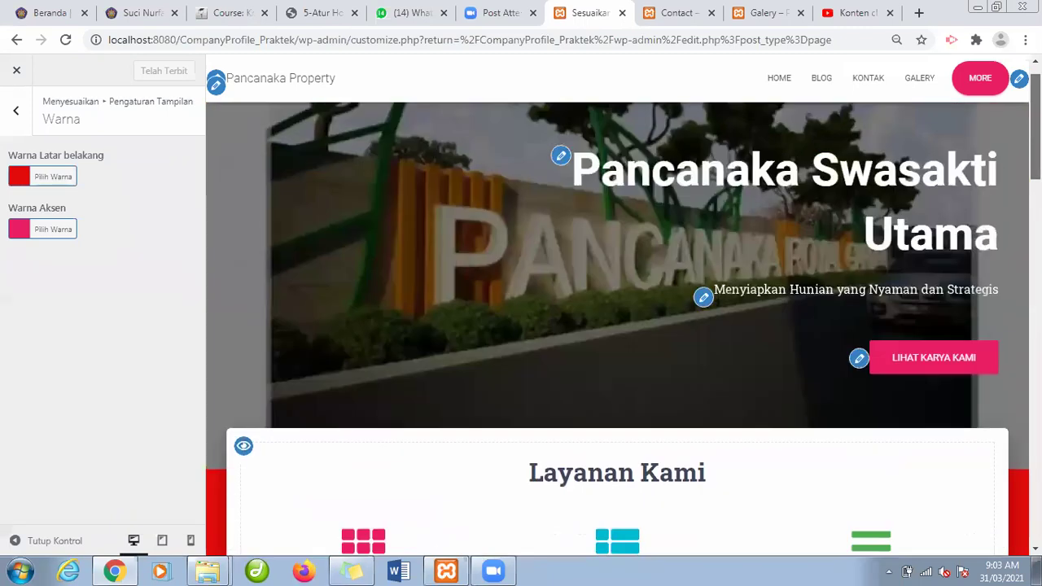
scroll(623, 325, "down", 10)
scroll(622, 325, "down", 8)
scroll(623, 325, "up", 15)
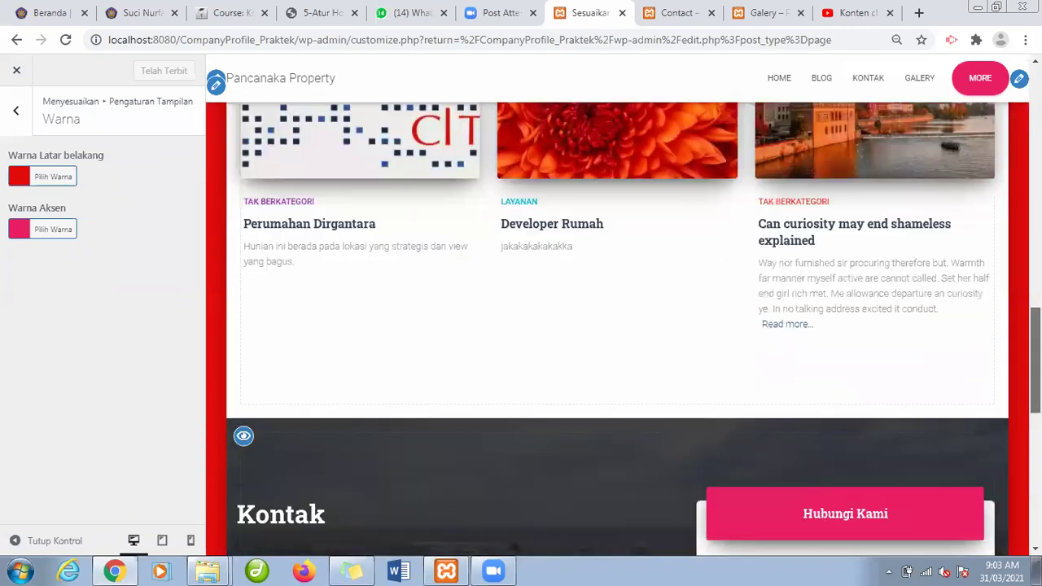
scroll(623, 326, "down", 6)
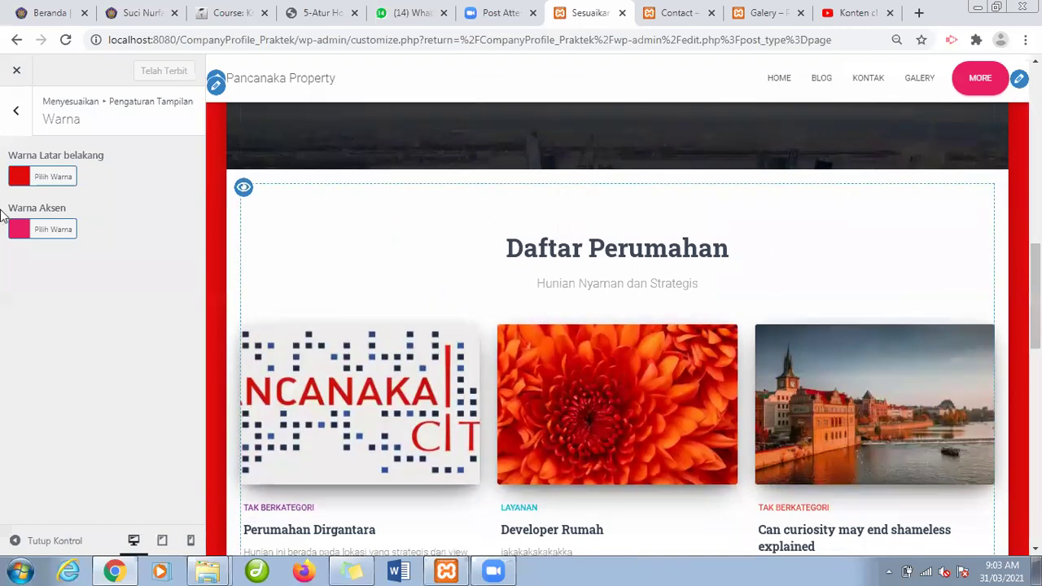
Set Warna Latar belakang to the light grey #f4f4f4 and publish the change.
left_click(26, 178)
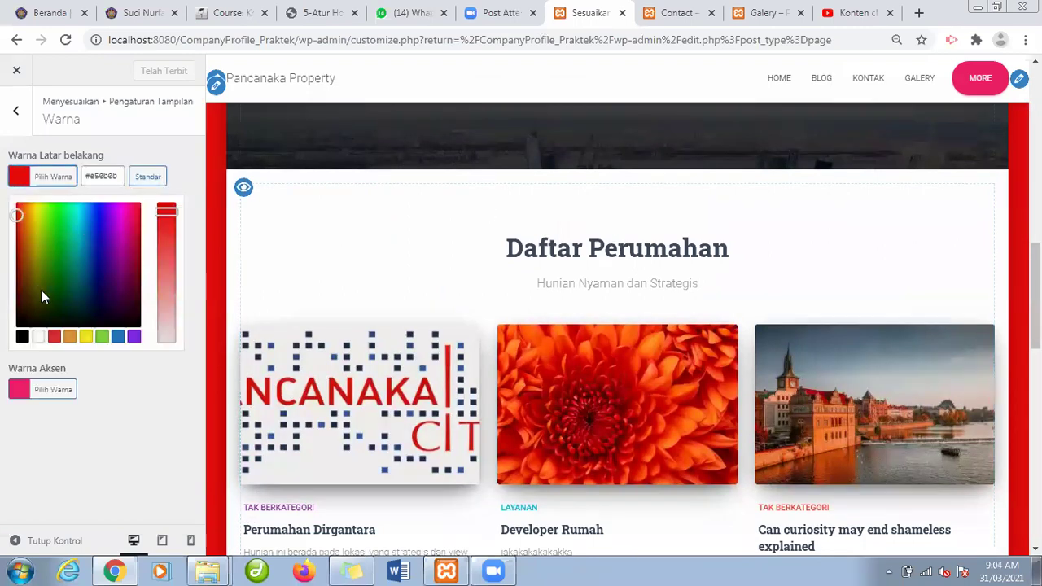
left_click(38, 337)
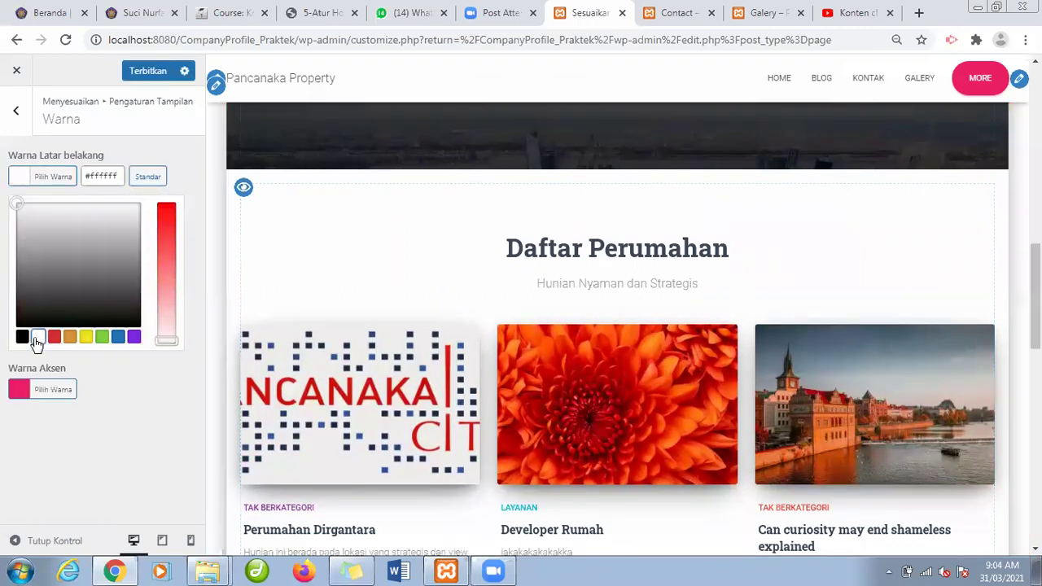
left_click(18, 206)
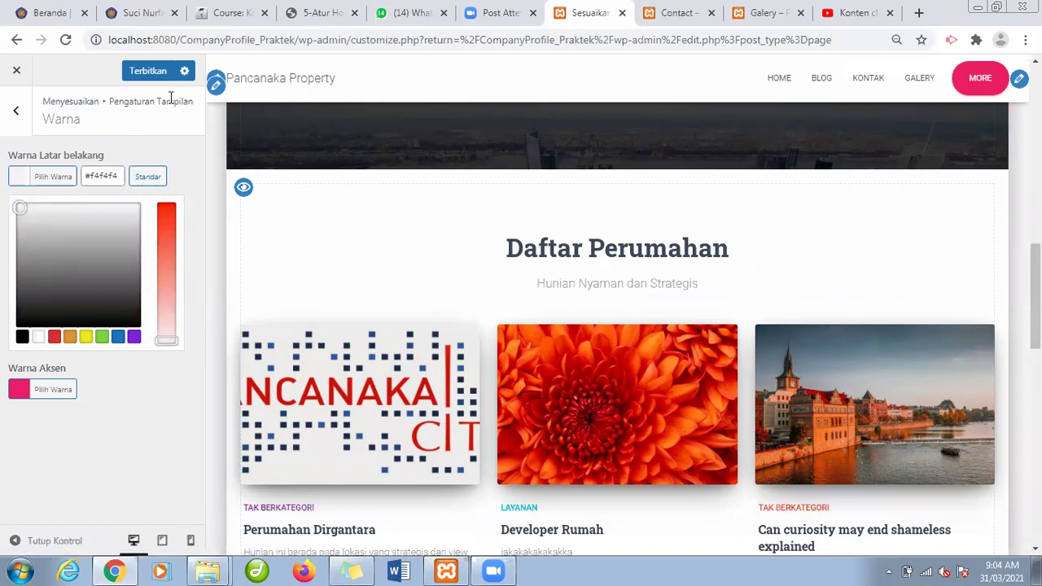
left_click(151, 73)
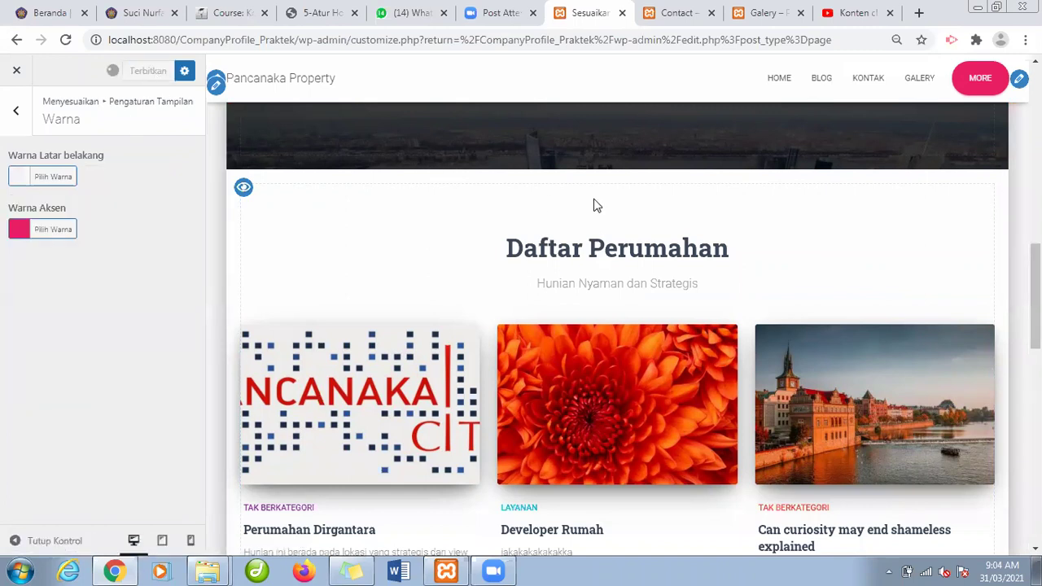
Check the Kontak section under Bagian Halaman Depan and return to the main list of customizer settings.
left_click(15, 114)
left_click(14, 116)
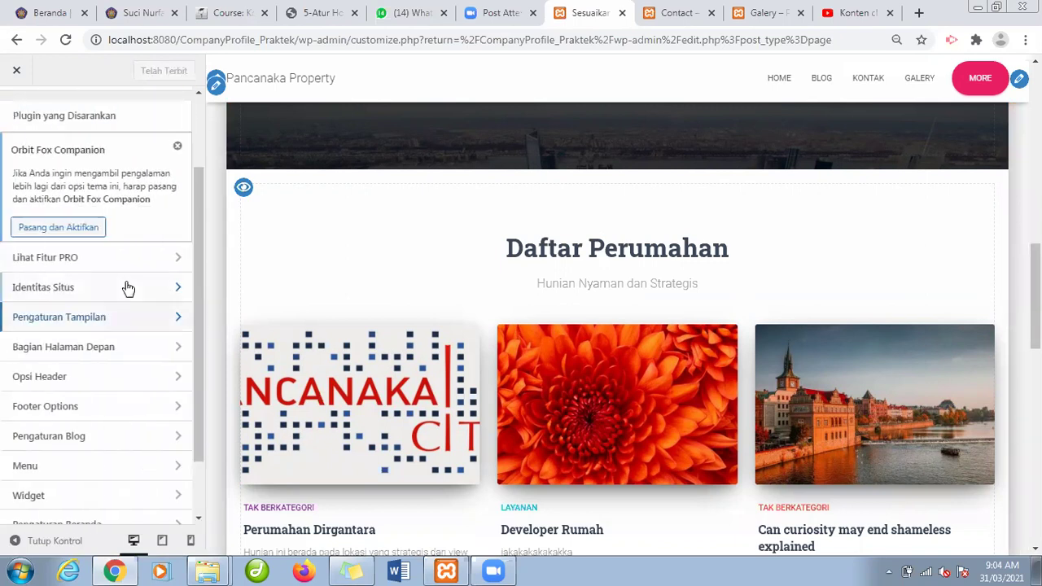
left_click(96, 347)
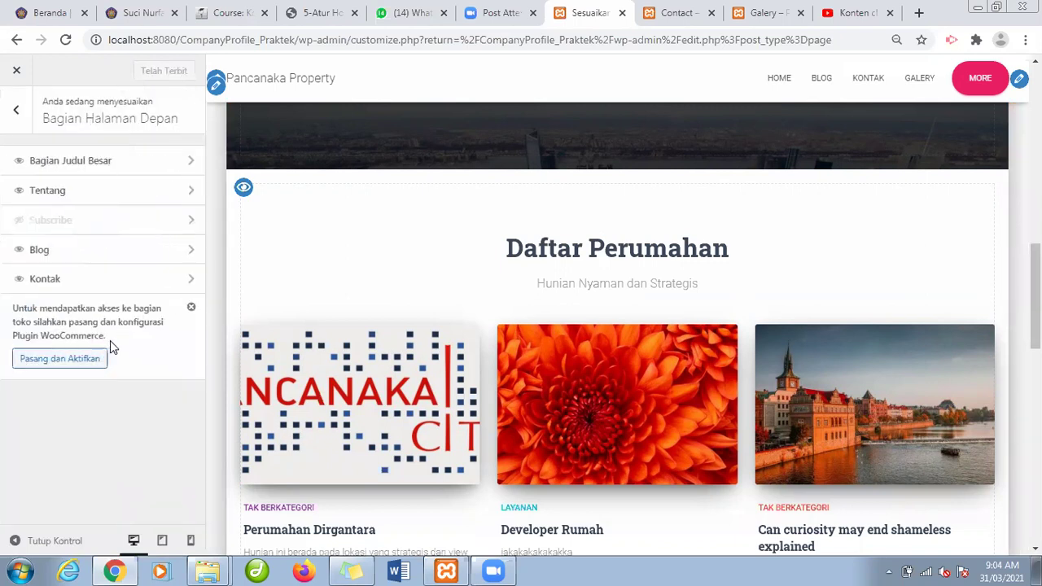
left_click(120, 280)
left_click(15, 114)
left_click(14, 116)
left_click_drag(202, 394, 209, 473)
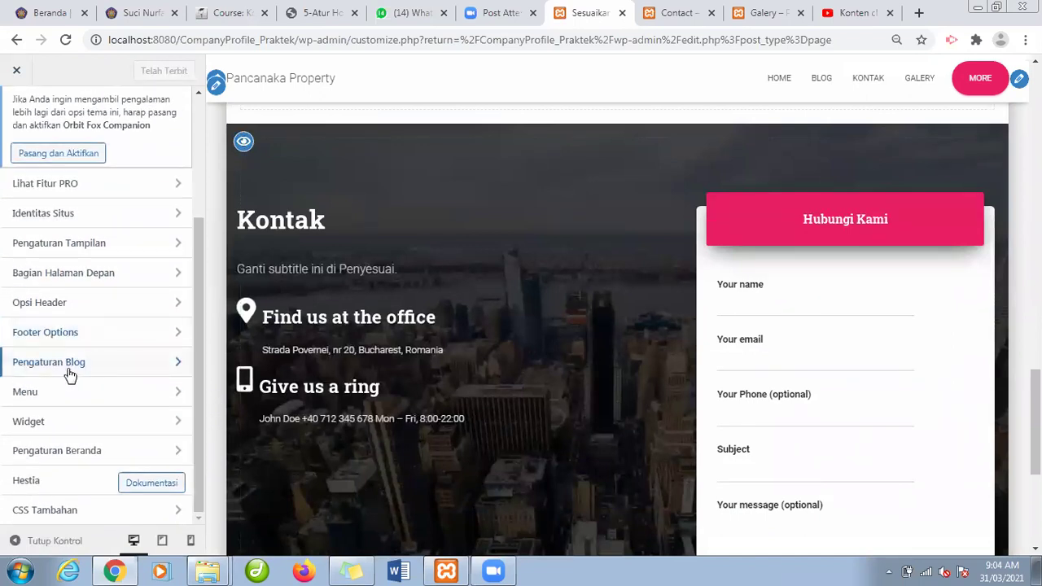
Open the Menu settings to show Menu Utama and the menu locations.
left_click(48, 393)
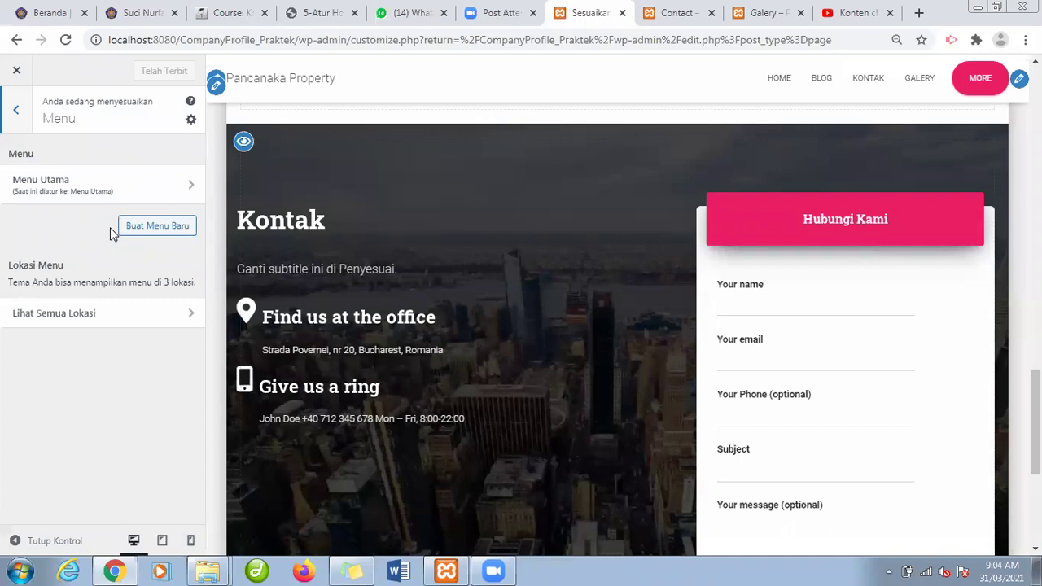
left_click(13, 108)
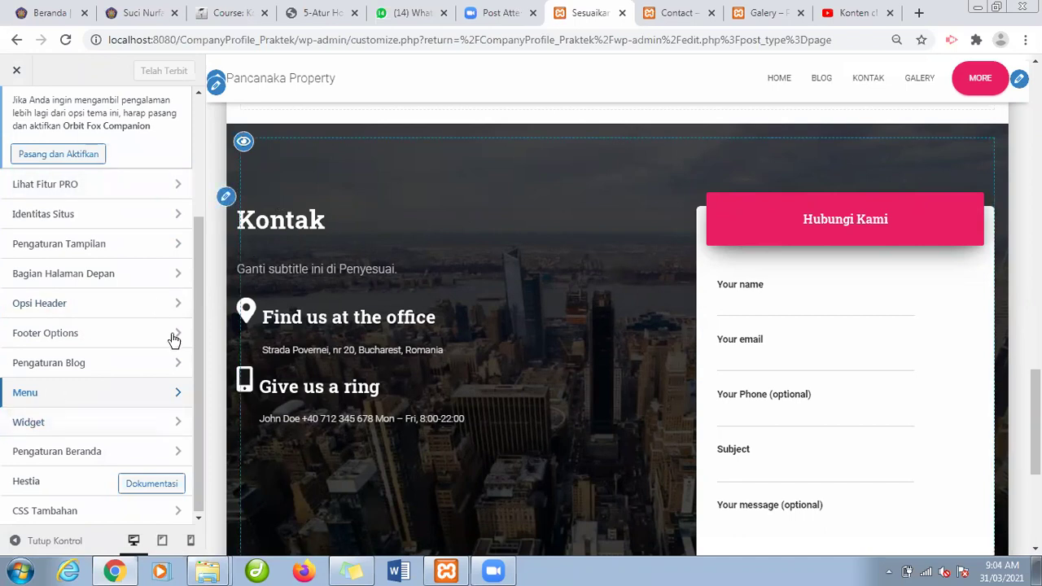
left_click(118, 394)
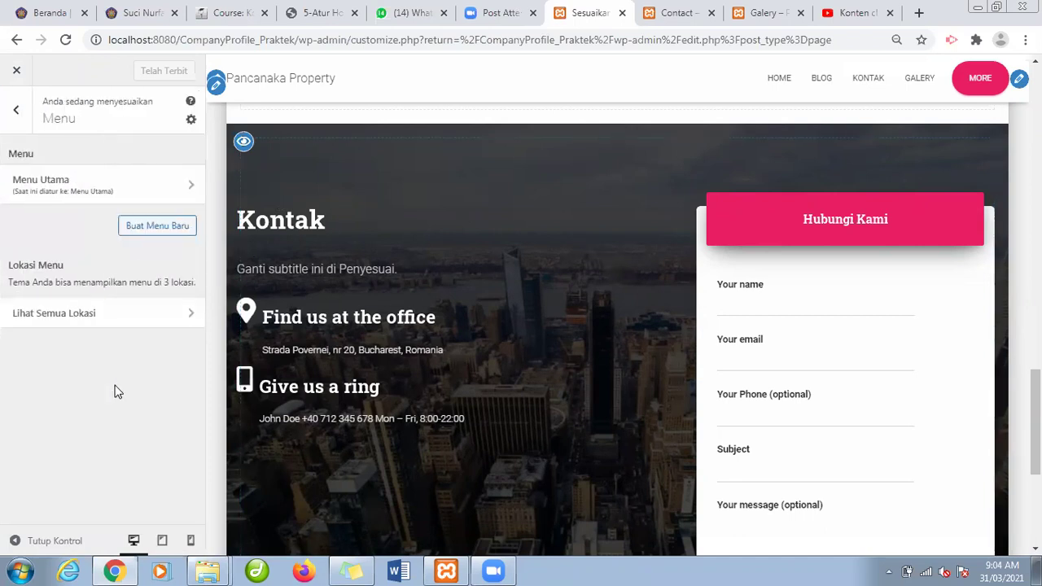
Open Menu Utama, remove its Galery item and add the Galery page back as a menu item.
left_click(105, 191)
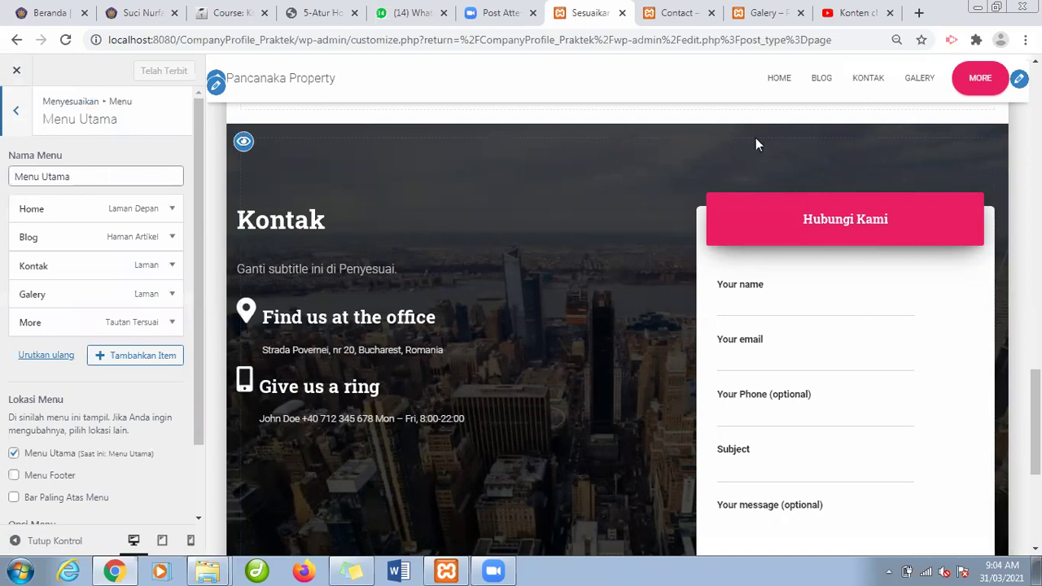
left_click(130, 358)
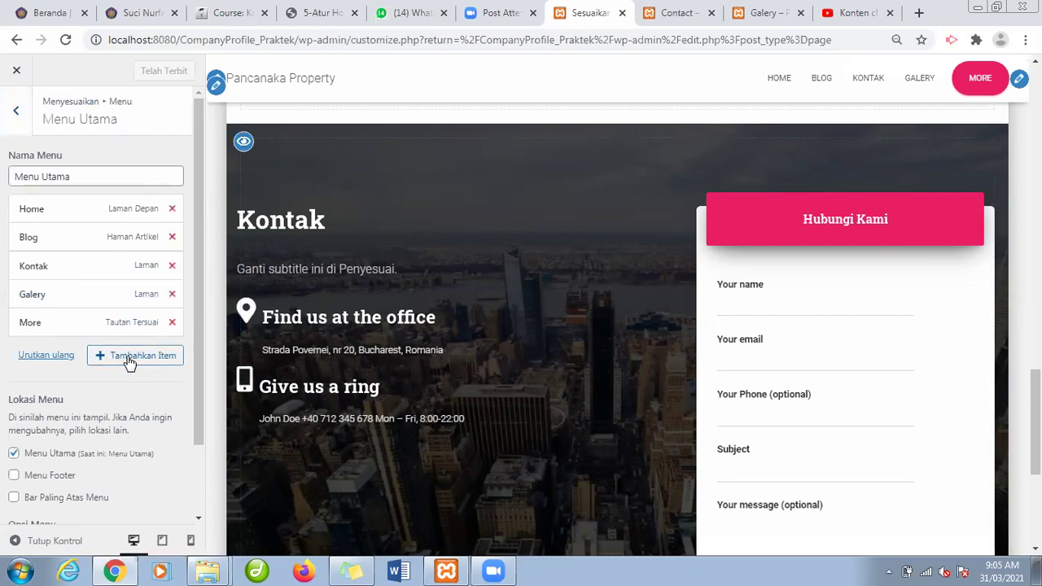
left_click(171, 296)
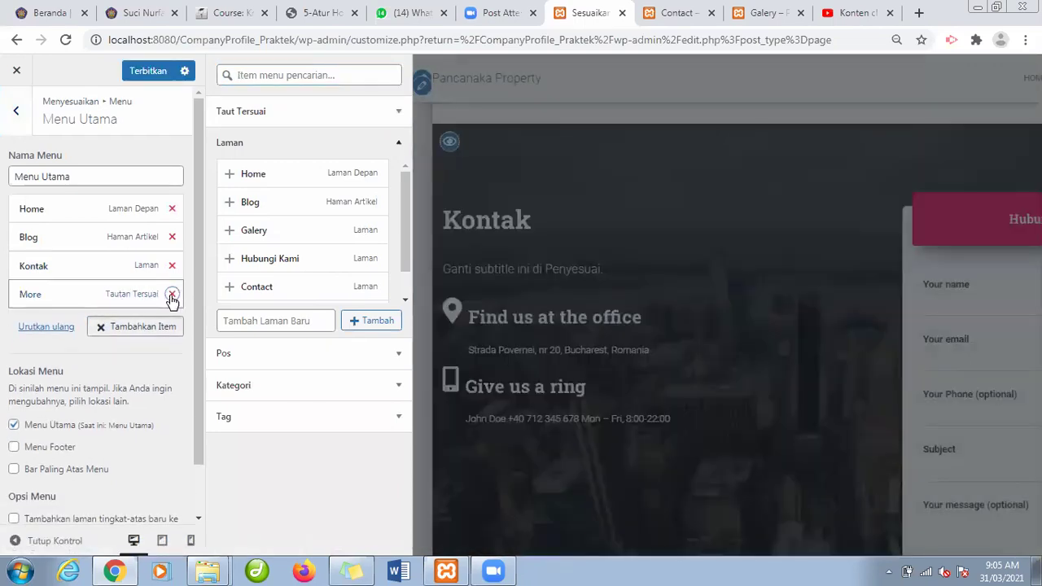
left_click(255, 231)
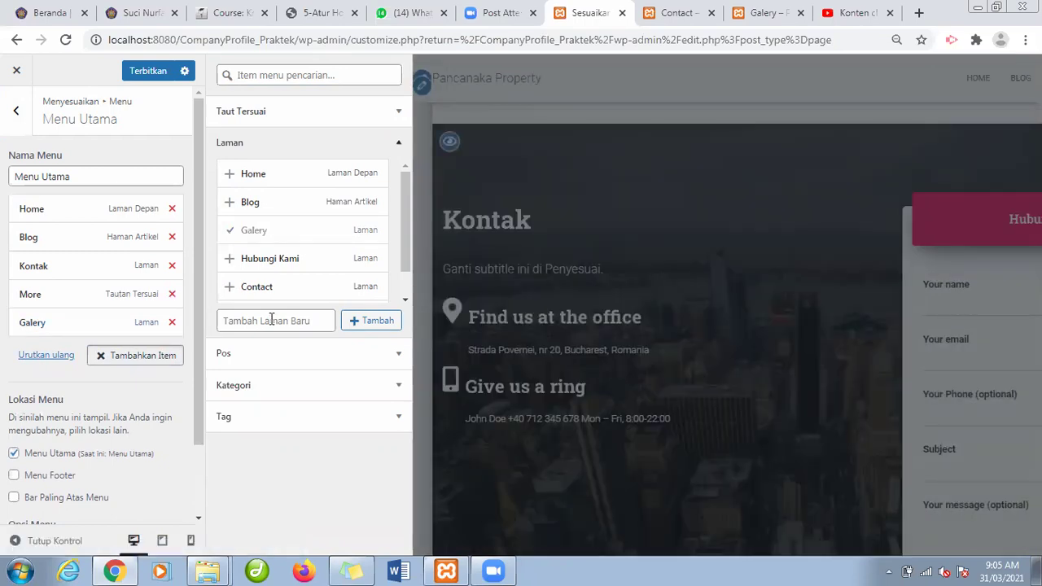
View the site's existing pages in the dashboard's Laman list and return to the customizer's menu editor.
left_click(272, 321)
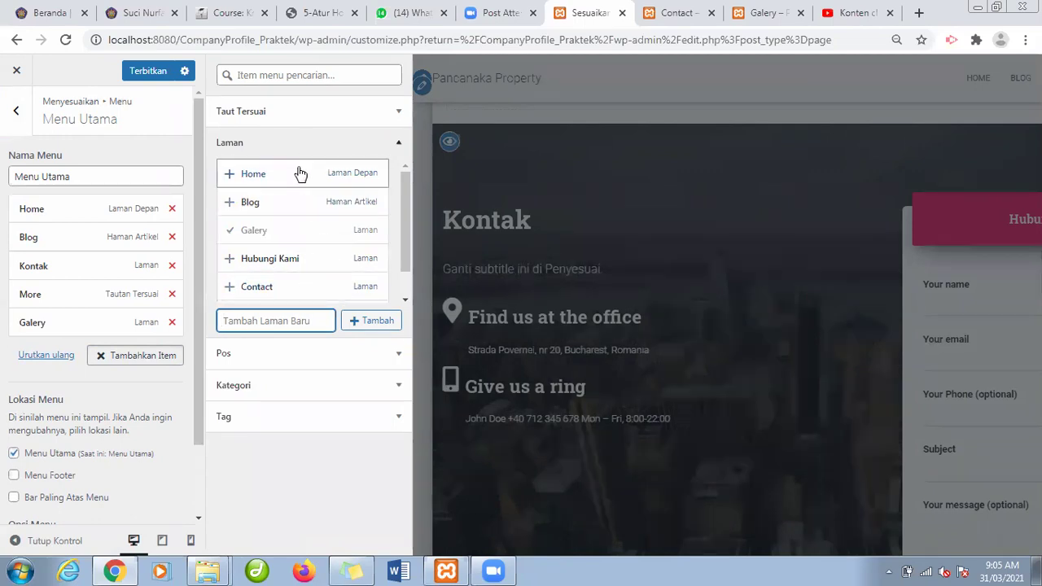
left_click(675, 13)
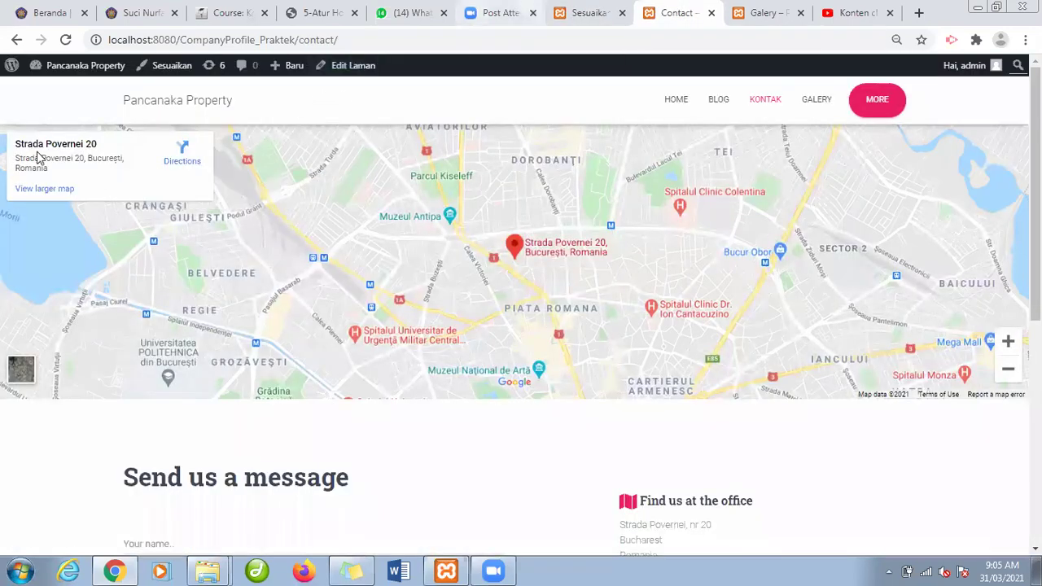
mouse_move(49, 67)
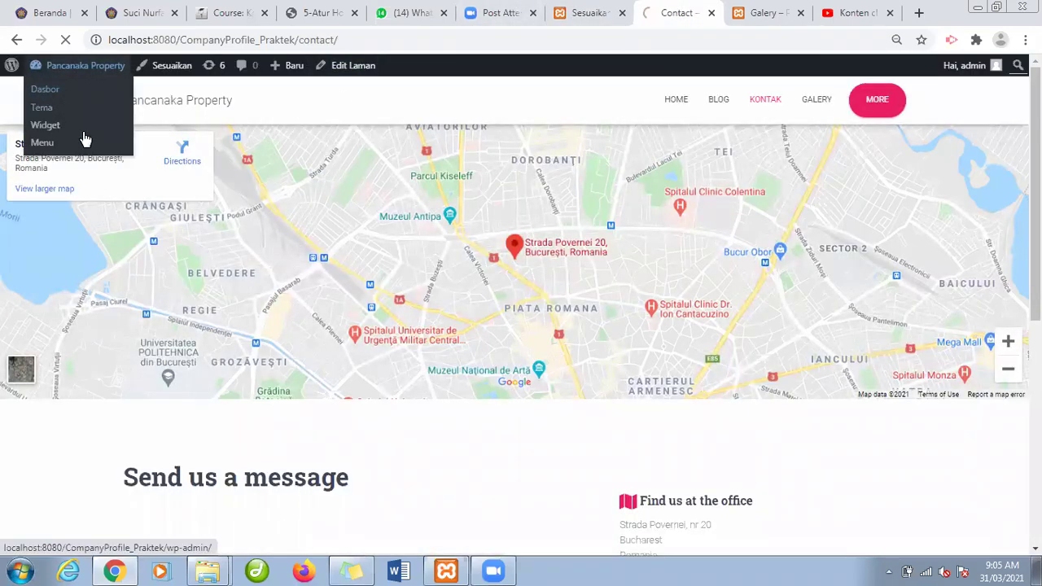
left_click(84, 92)
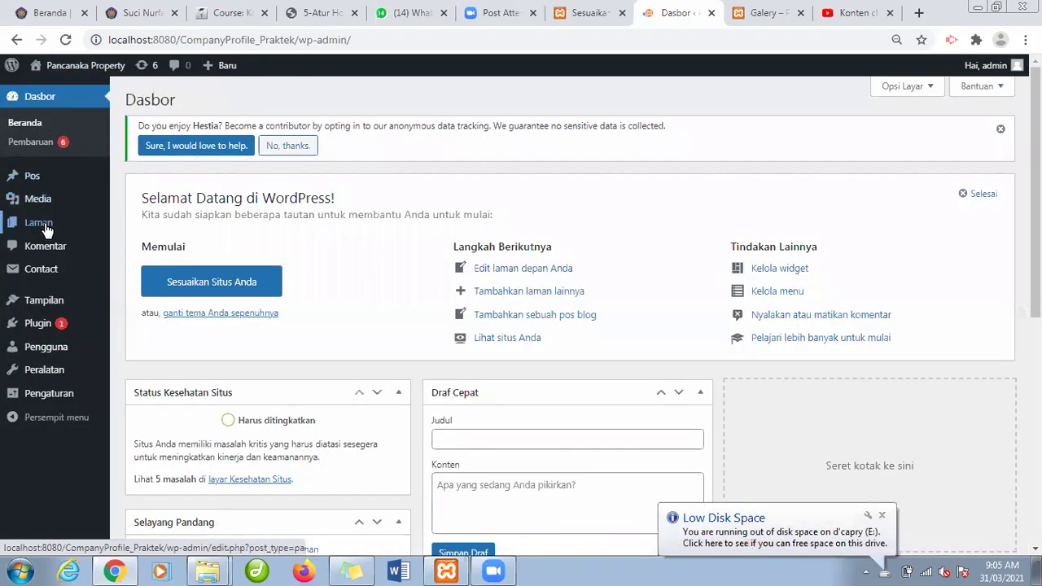
left_click(45, 229)
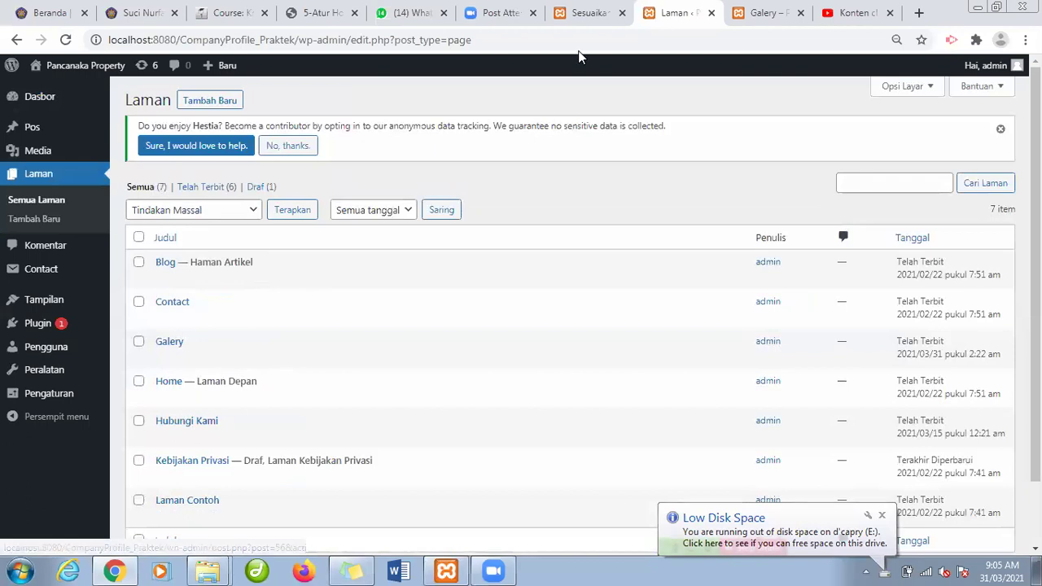
left_click(588, 13)
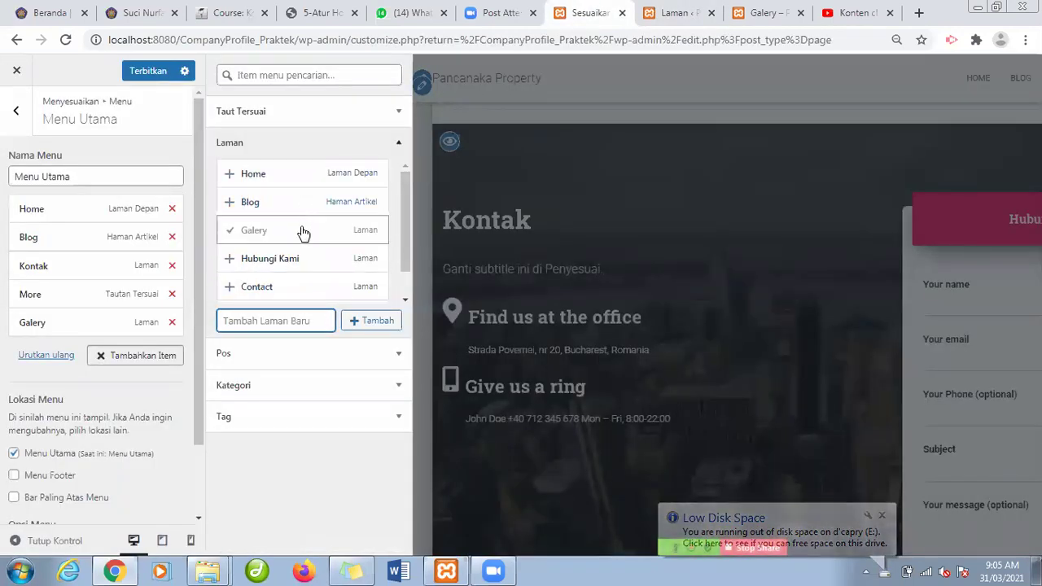
Look through the available posts and categories and add the Tak Berkategori category to Menu Utama.
left_click(281, 353)
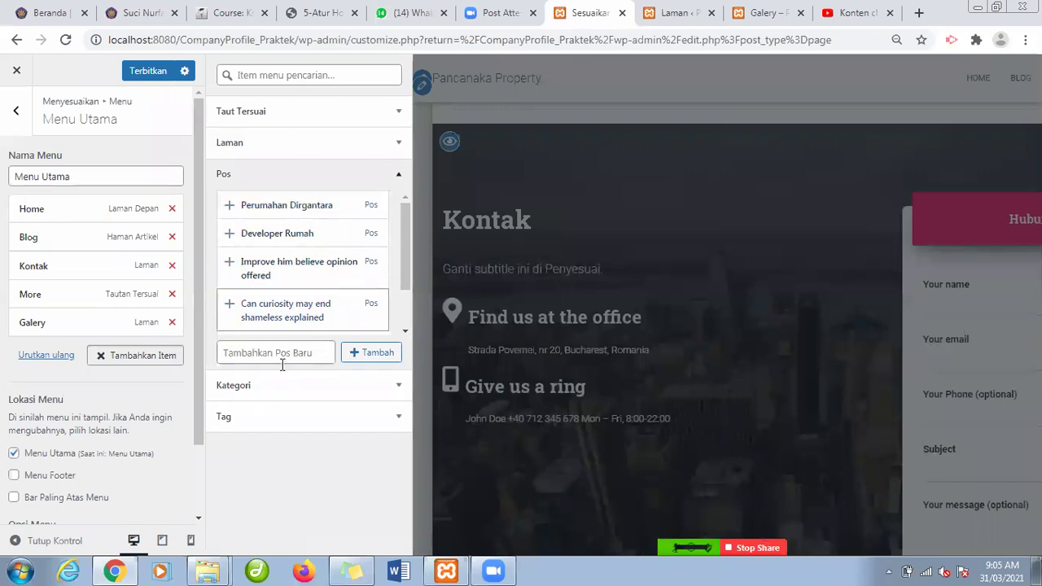
left_click(259, 385)
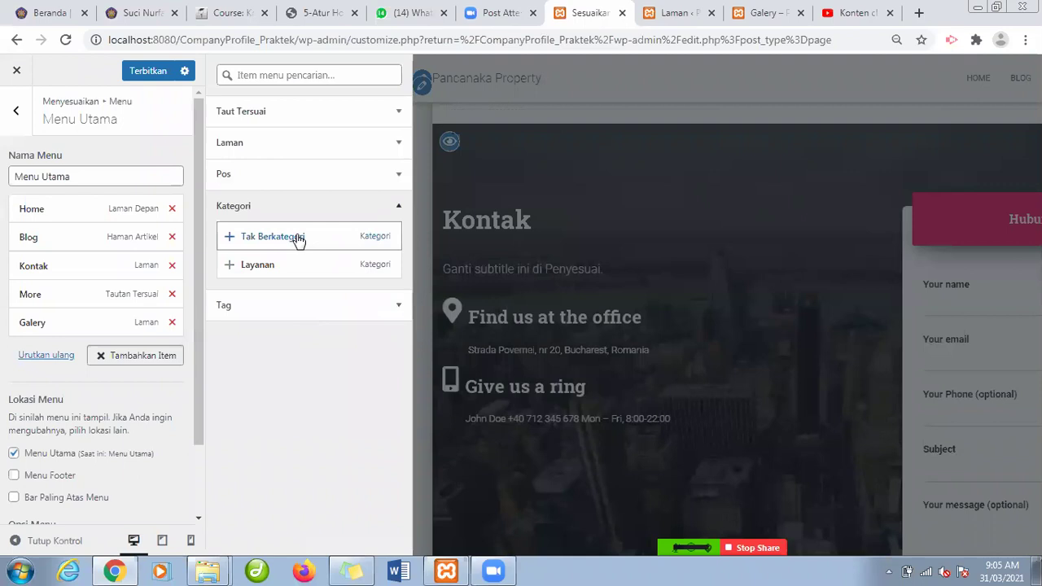
left_click(297, 185)
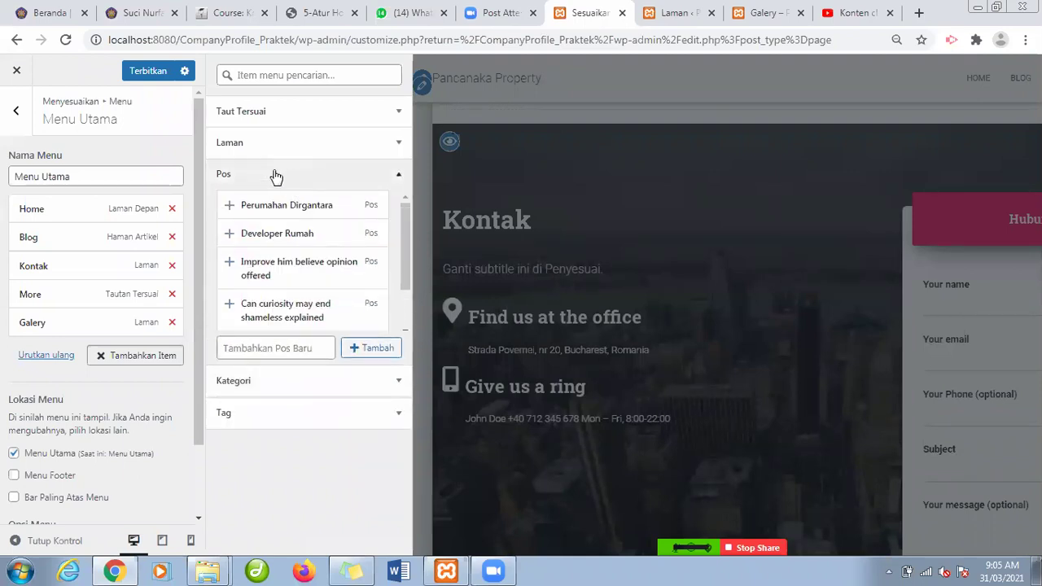
left_click(276, 175)
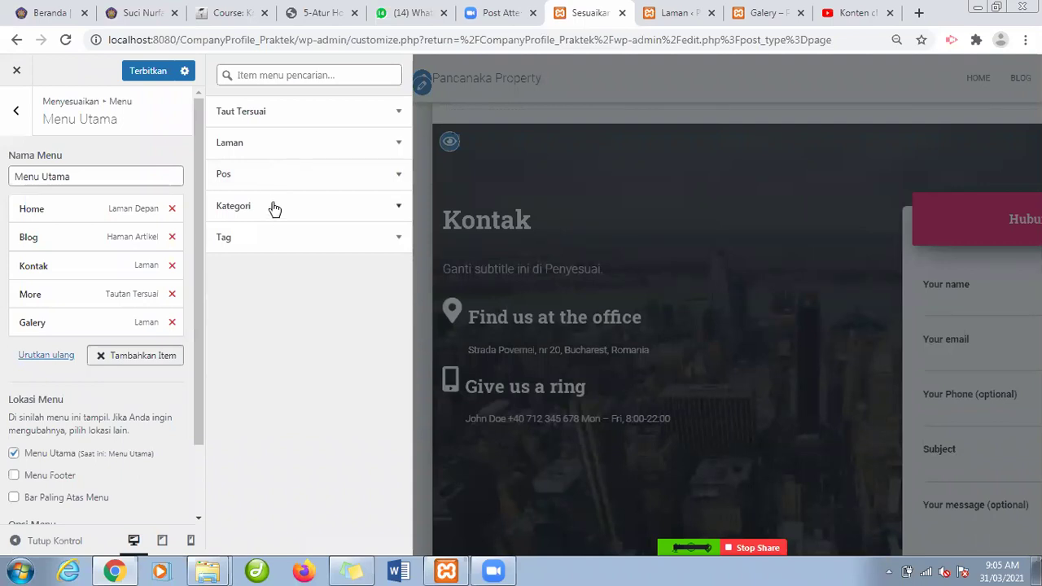
left_click(272, 208)
left_click(271, 244)
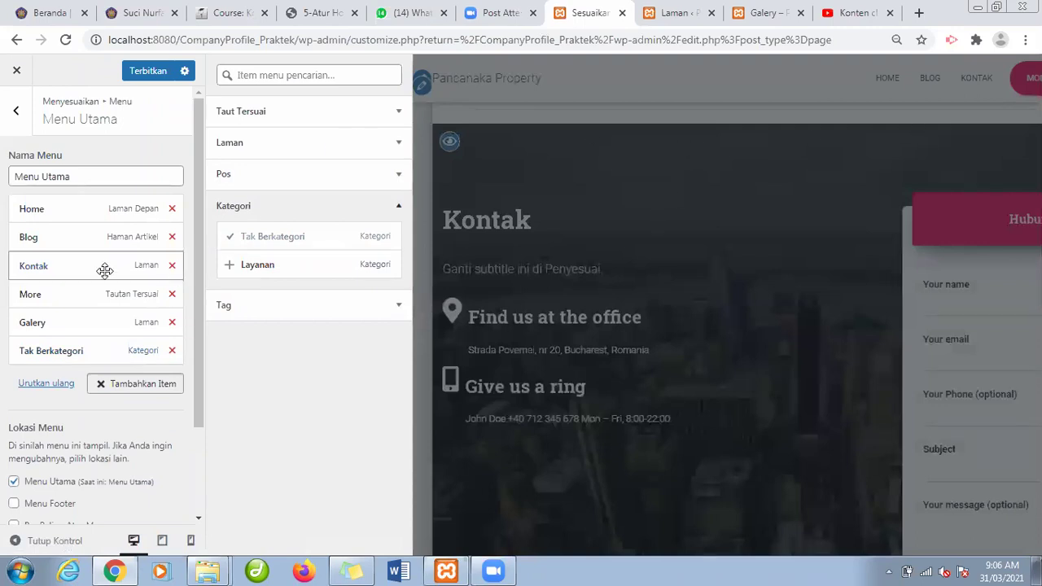
Remove the custom link item More from Menu Utama and check the controls for reordering the items.
left_click(171, 295)
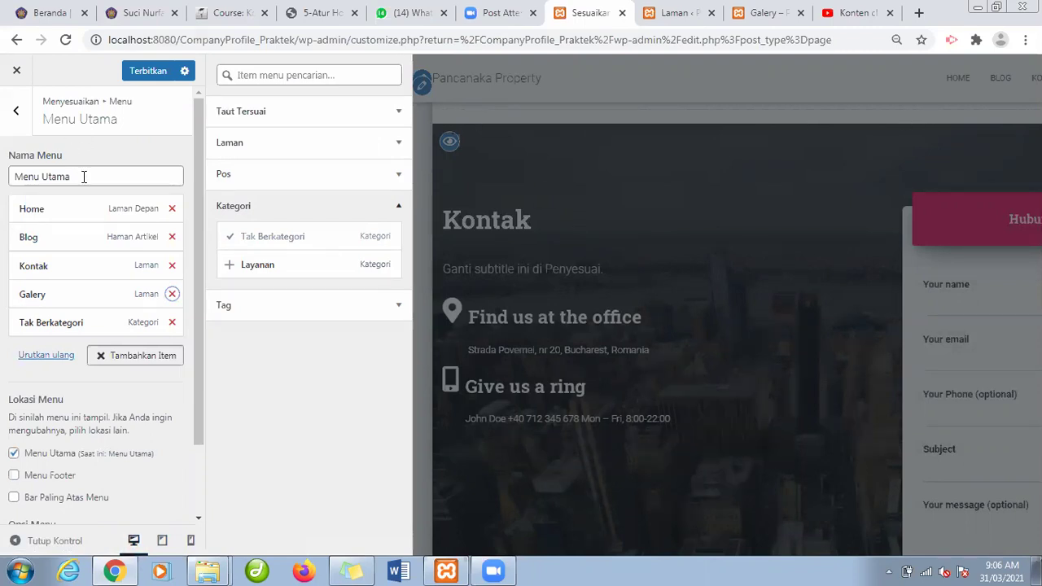
left_click(48, 361)
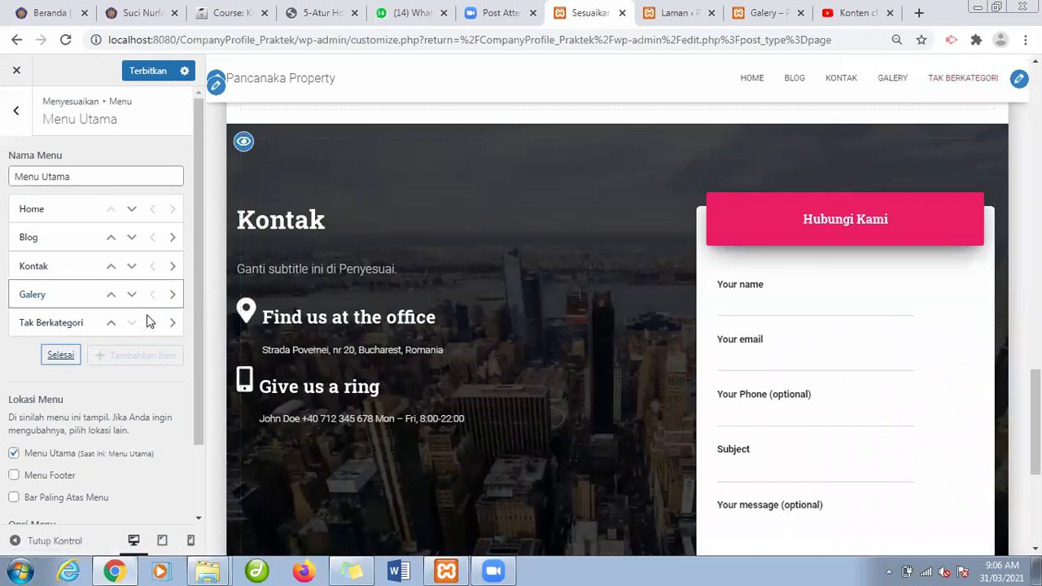
left_click(64, 323)
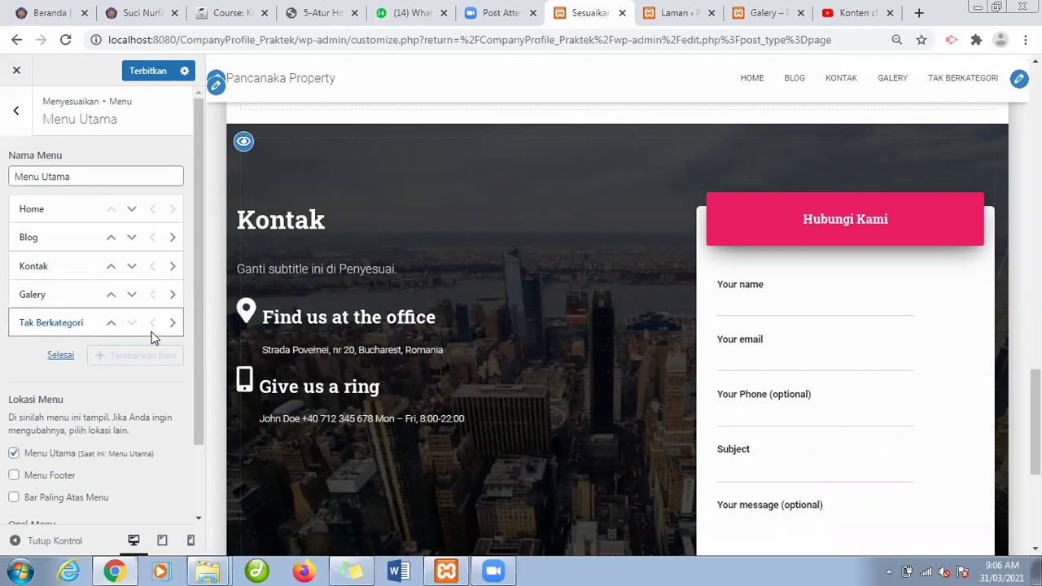
left_click(62, 356)
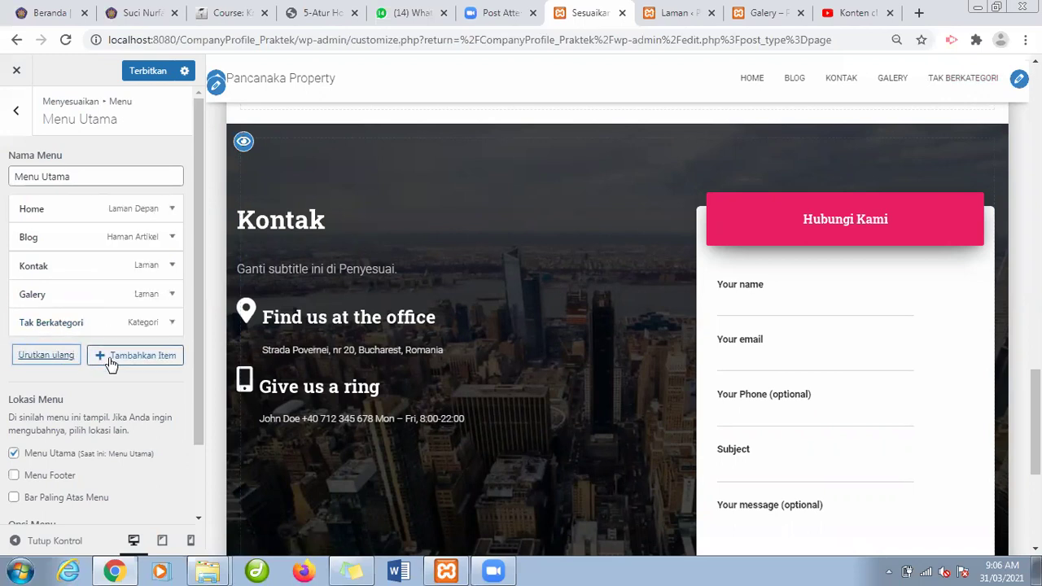
Remove Tak Berkategori from Menu Utama, and try moving Galery above Kontak and back below it.
left_click(151, 355)
left_click(172, 323)
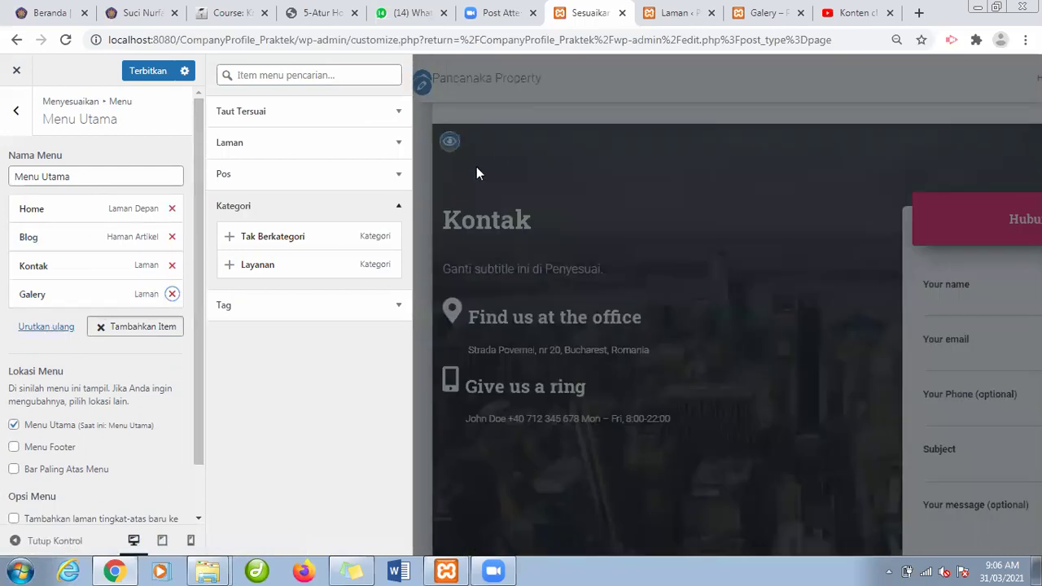
left_click(49, 329)
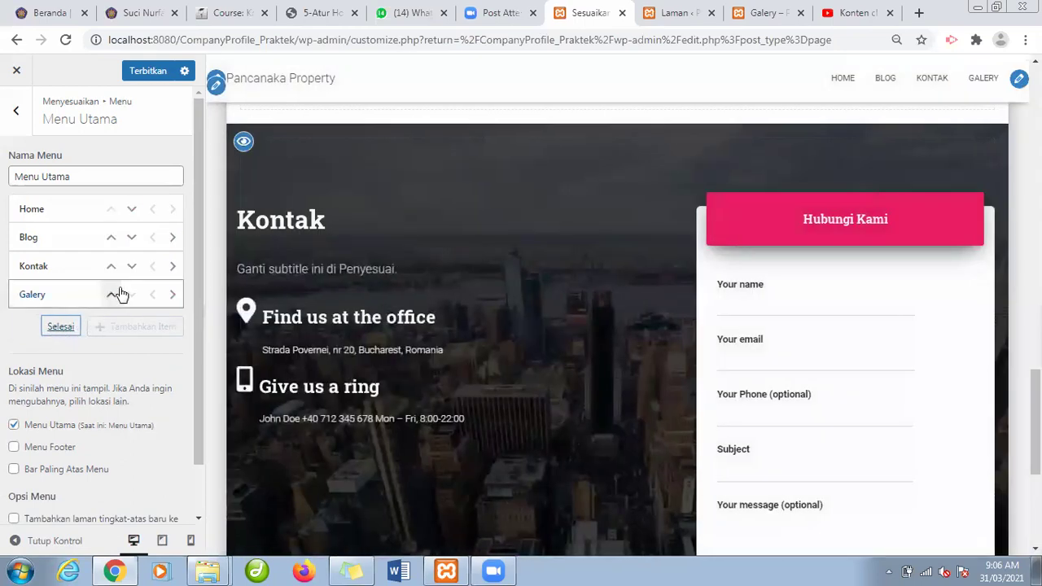
left_click(111, 295)
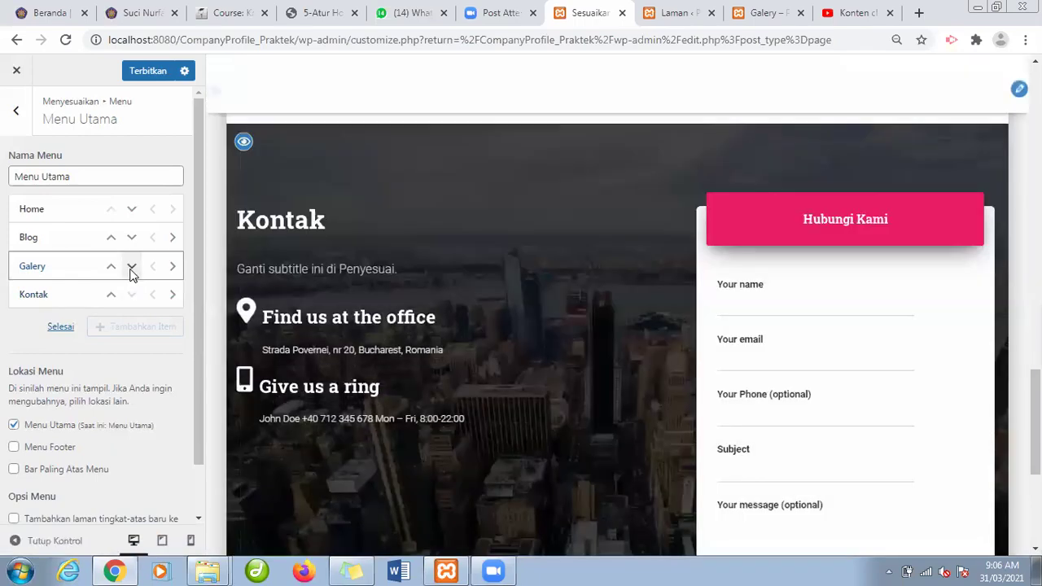
left_click(131, 266)
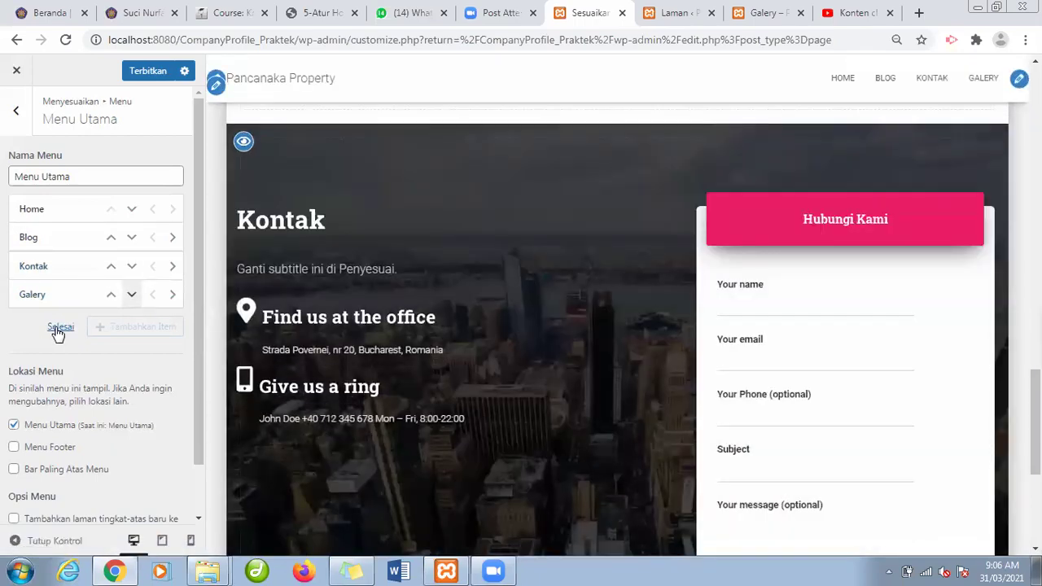
left_click(59, 329)
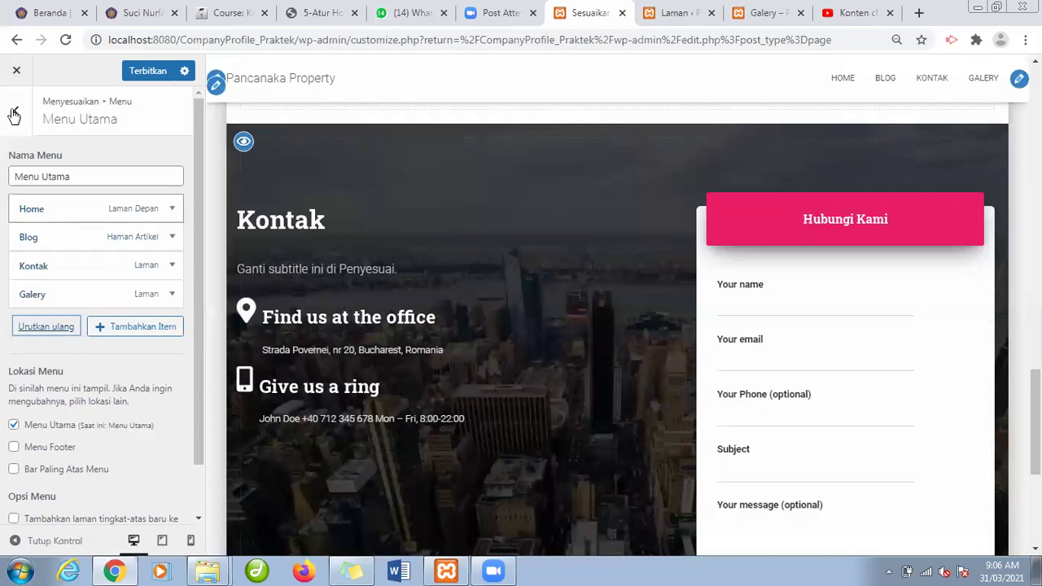
Create a new page named More, add it to Menu Utama and return to the main list of customizer settings.
left_click(122, 327)
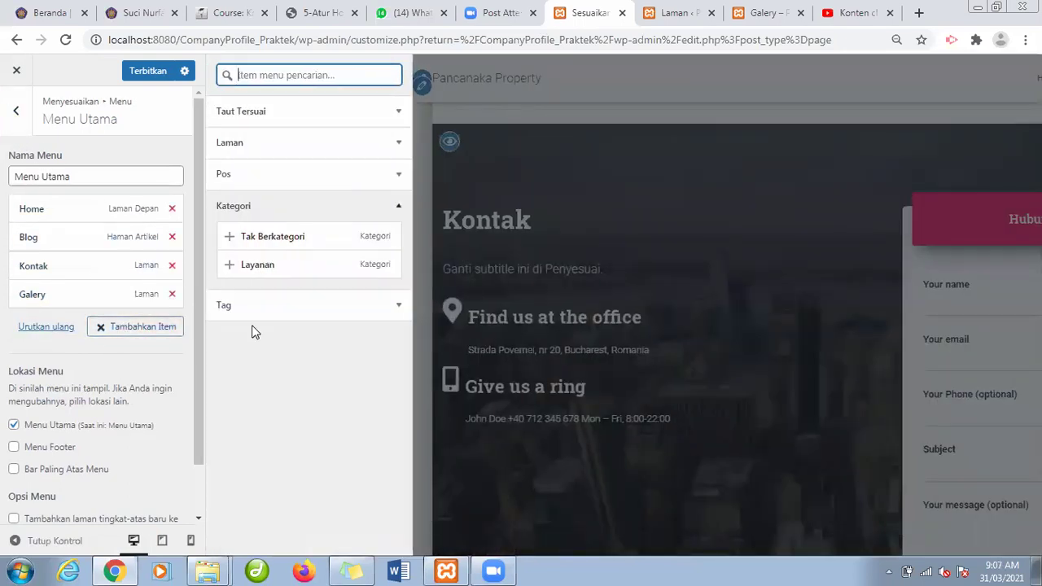
left_click(295, 122)
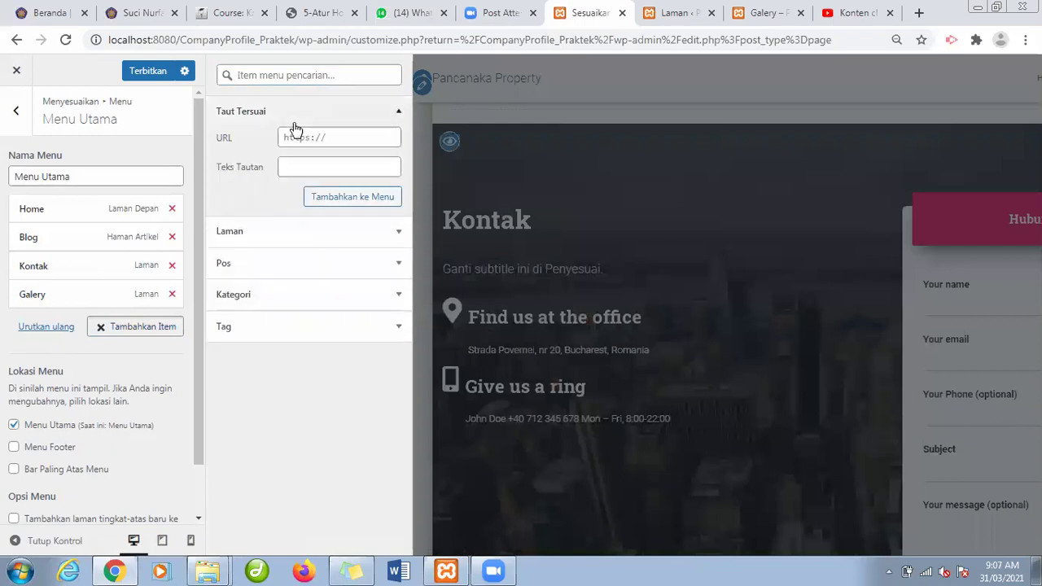
left_click(252, 235)
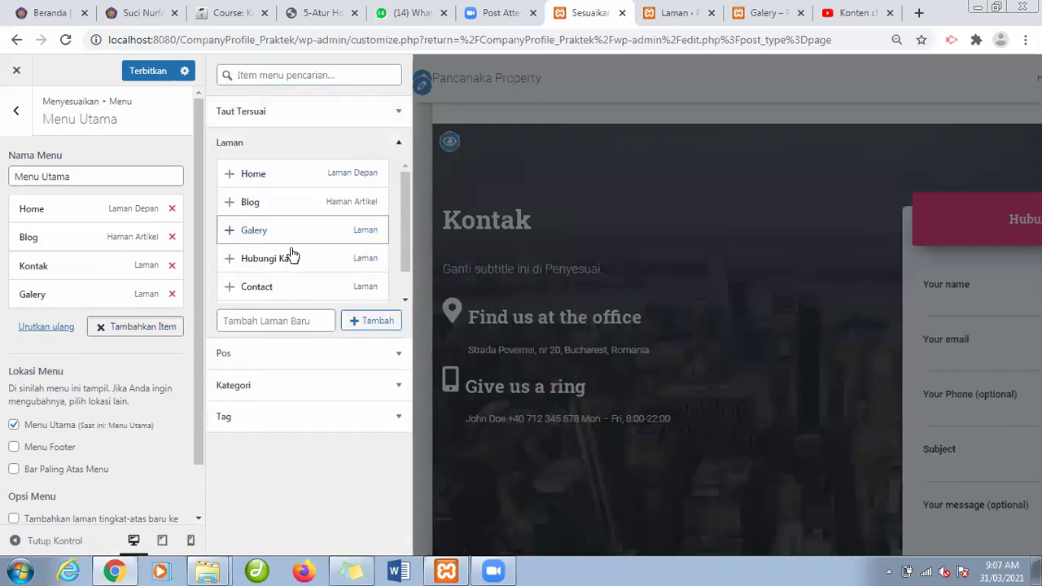
left_click(266, 319)
type("More")
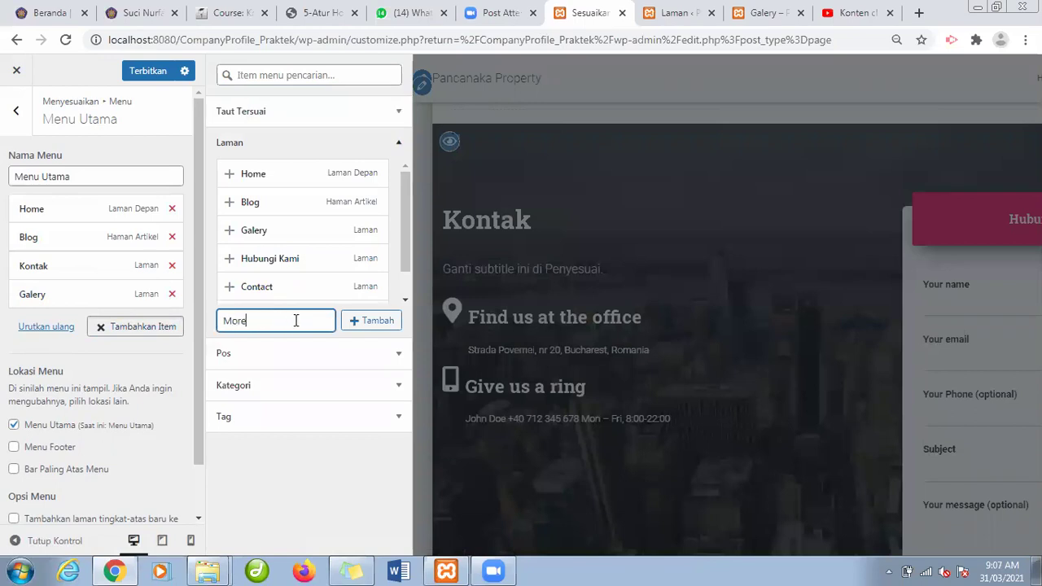
left_click(366, 324)
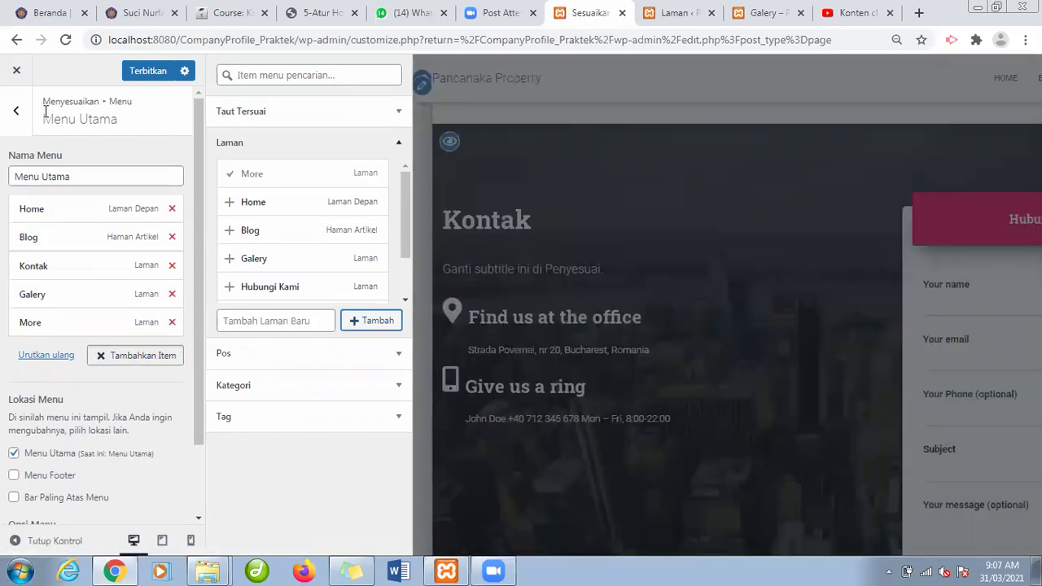
left_click(49, 356)
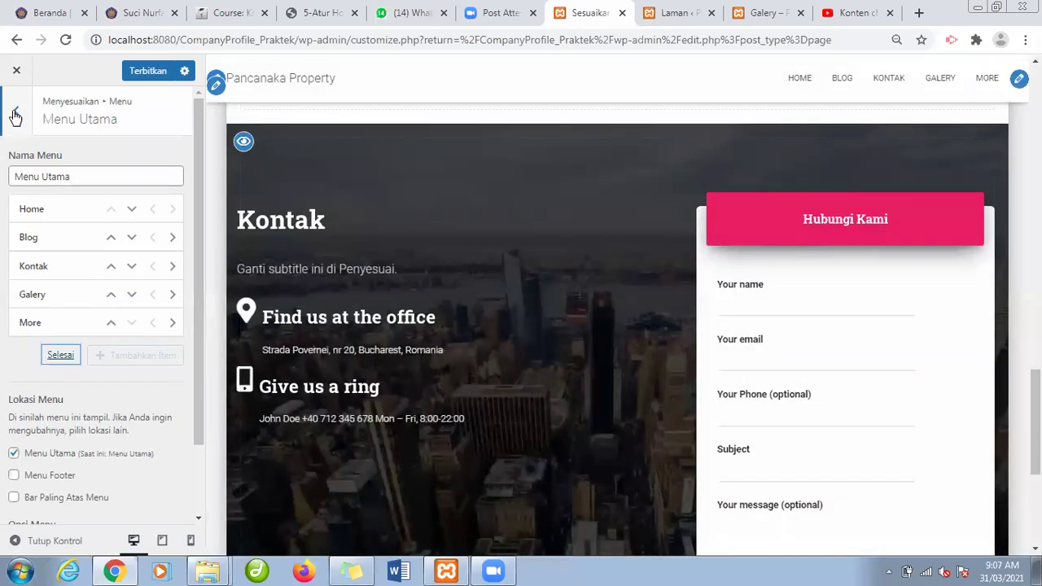
left_click(14, 117)
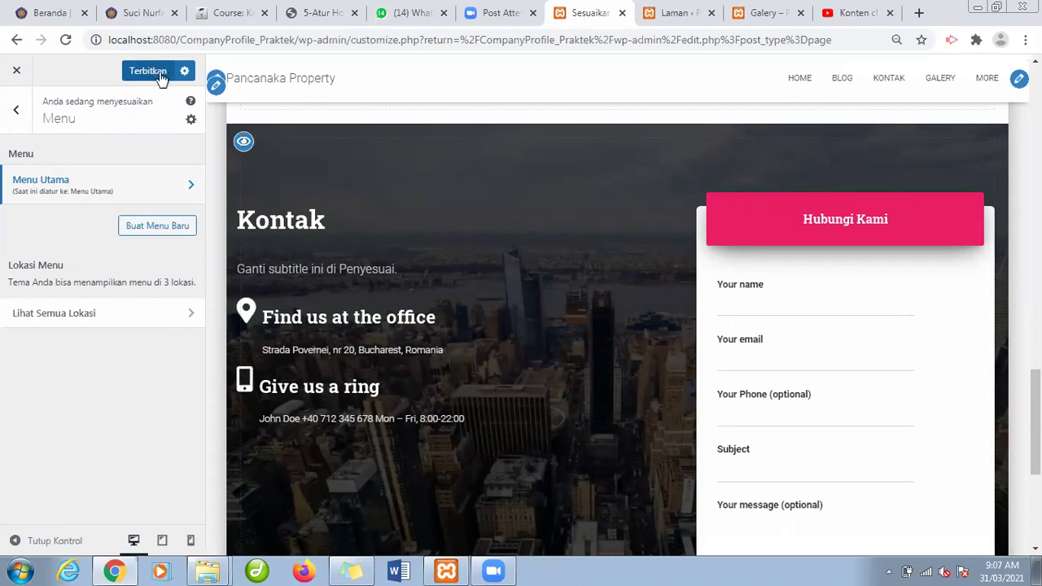
left_click(15, 110)
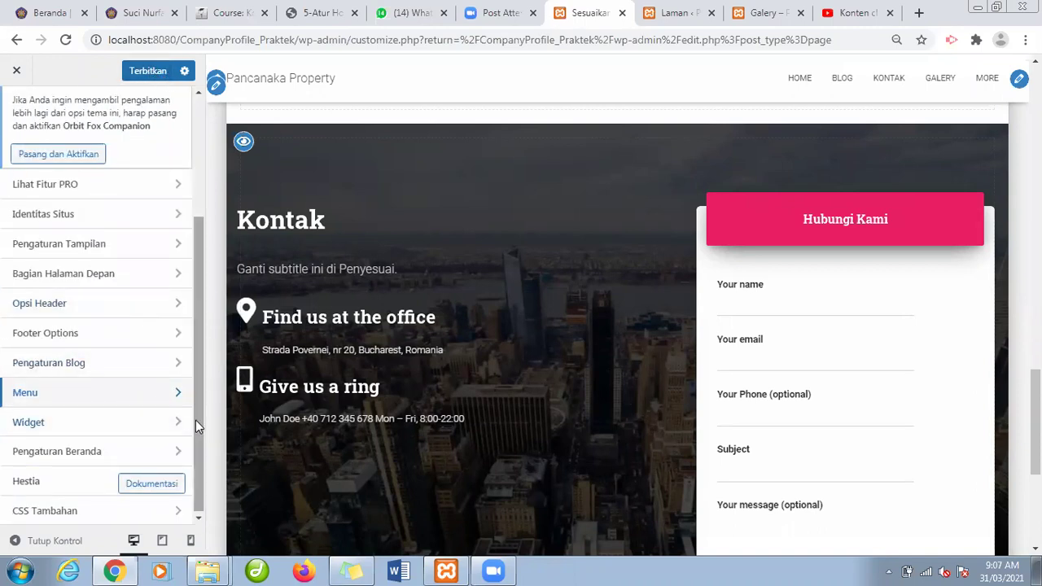
Open the dashboard's Menu editor under Tampilan to show the structure of Menu Utama.
left_click(655, 9)
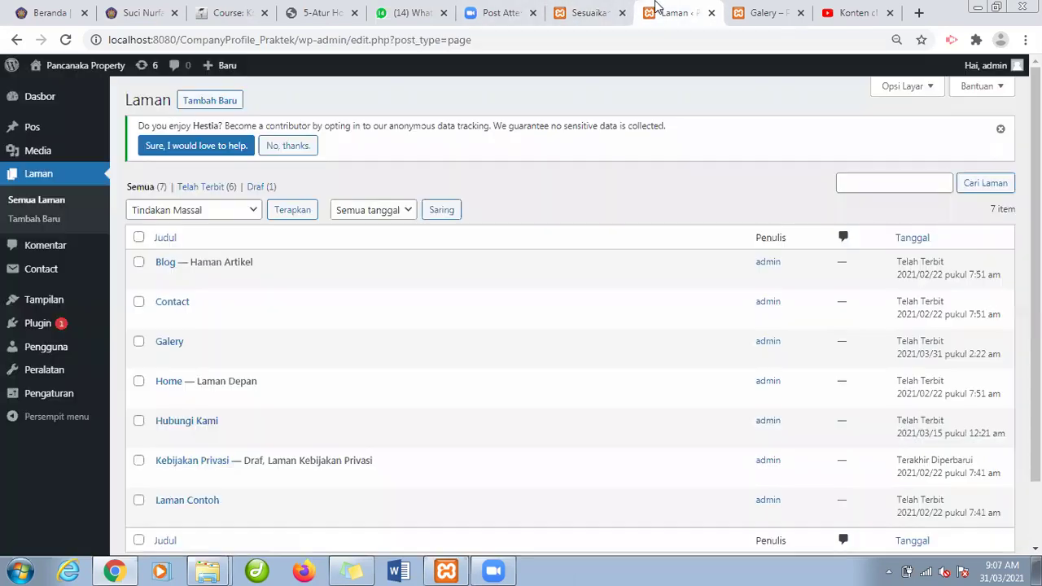
left_click(63, 301)
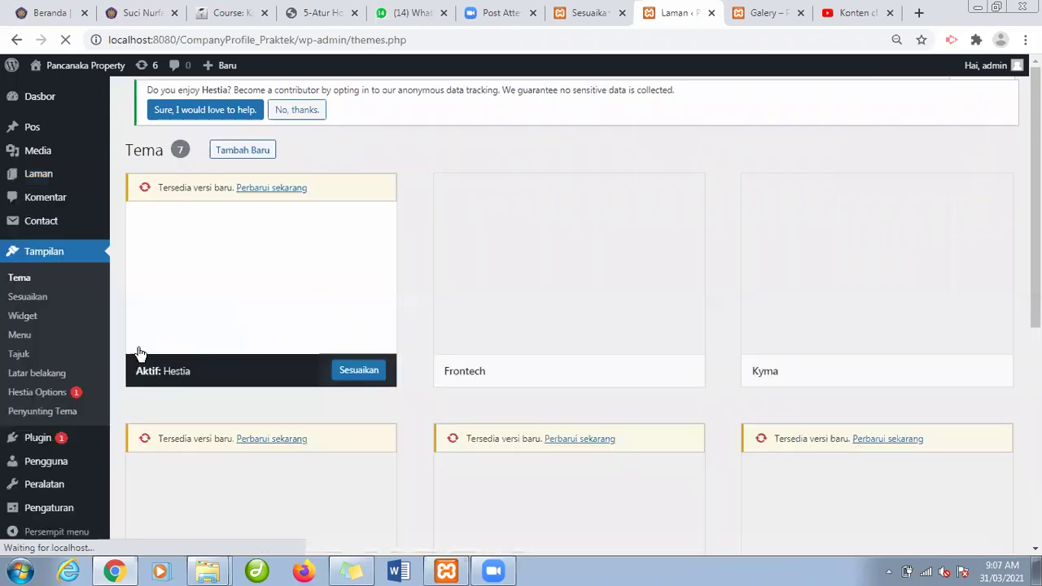
left_click(18, 337)
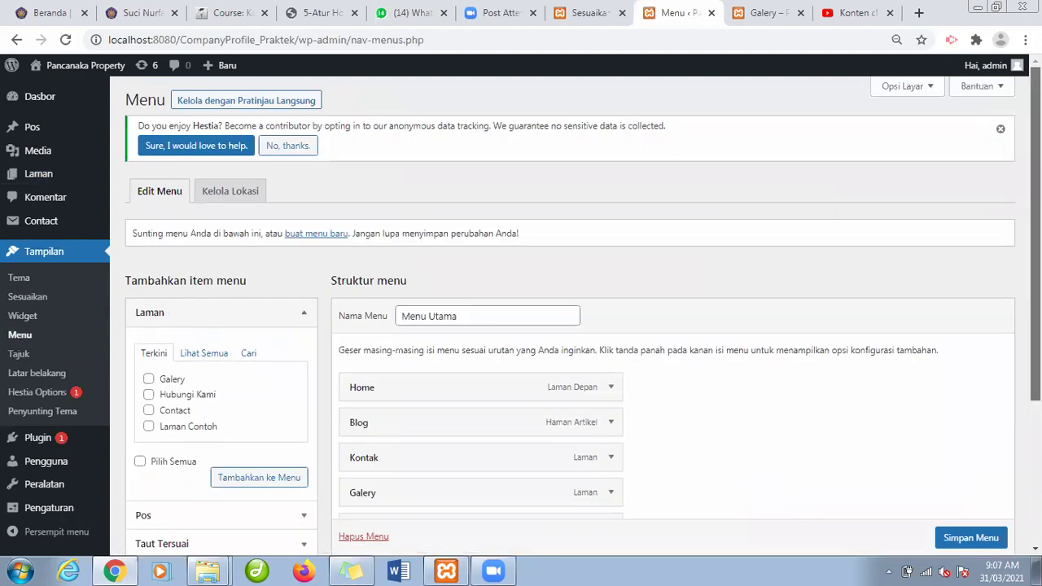
Try assigning Menu Utama to the Menu Footer display location, and switch it back to the Menu Utama location.
scroll(755, 303, "down", 3)
scroll(532, 272, "down", 1)
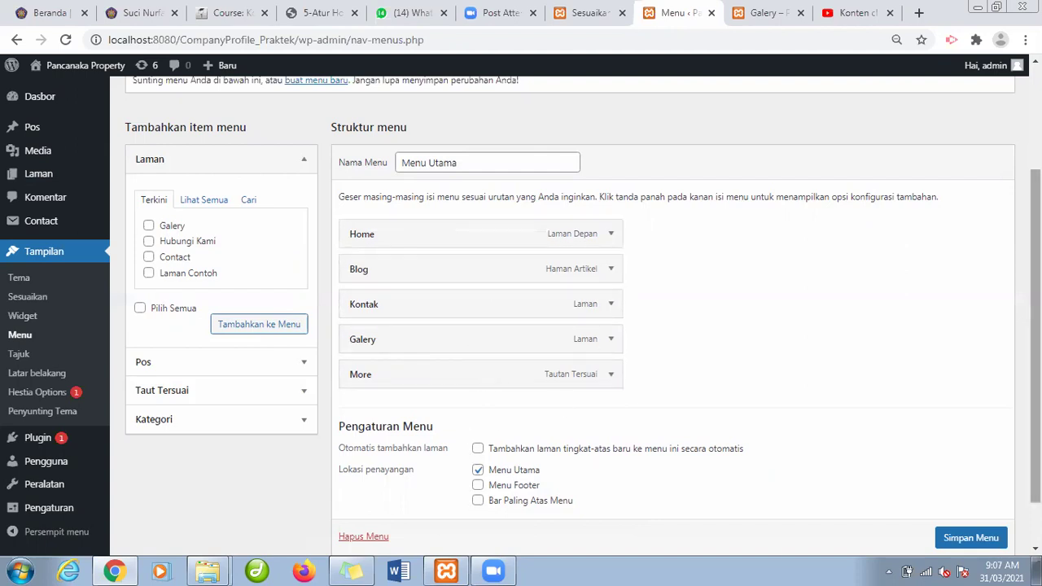
scroll(1035, 326, "down", 2)
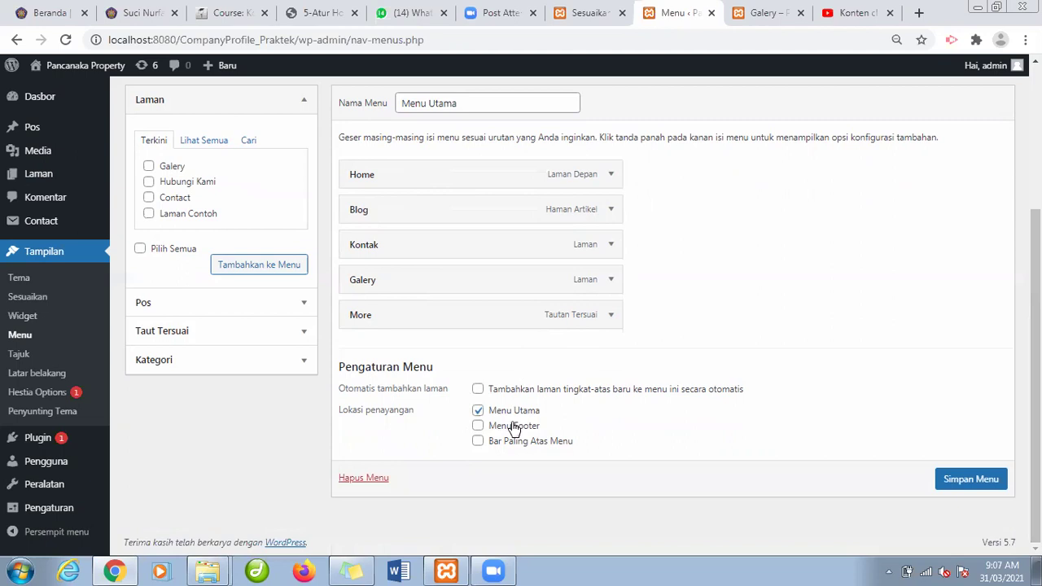
left_click(498, 412)
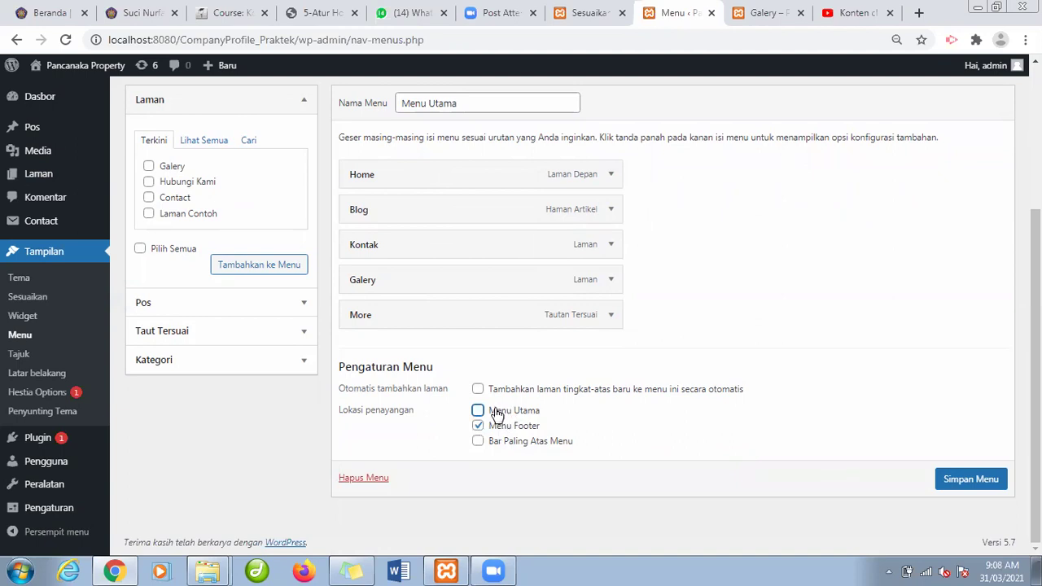
left_click(493, 414)
left_click(510, 427)
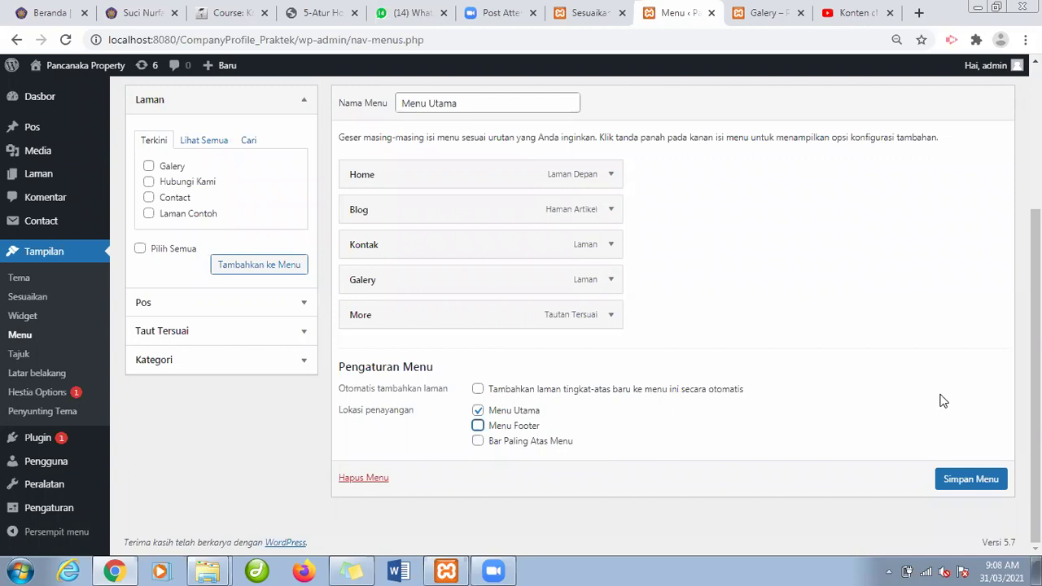
mouse_move(1035, 374)
left_mouse_down()
mouse_move(1035, 293)
mouse_move(1035, 375)
left_mouse_up()
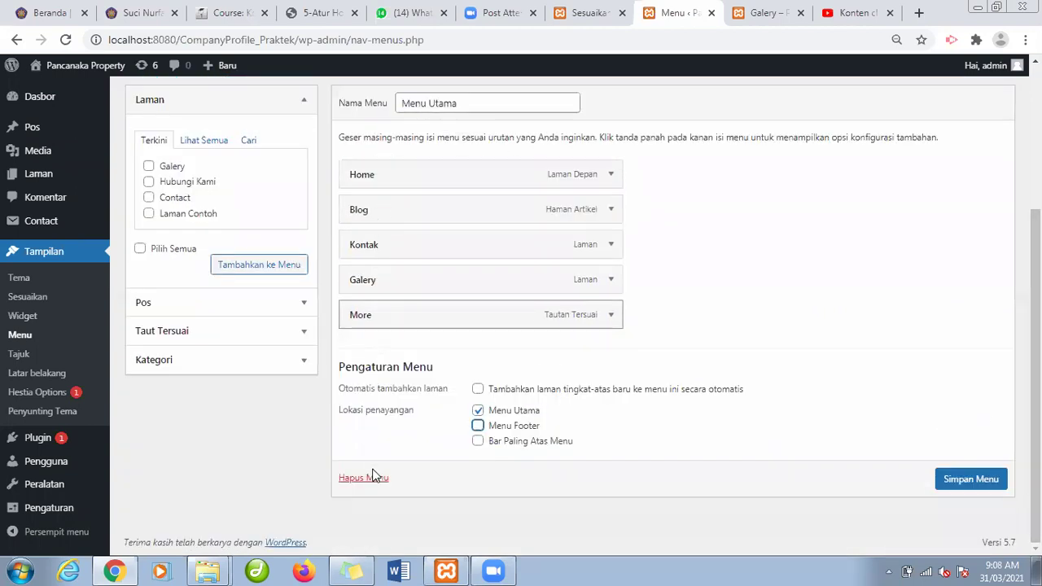
scroll(1035, 325, "up", 1)
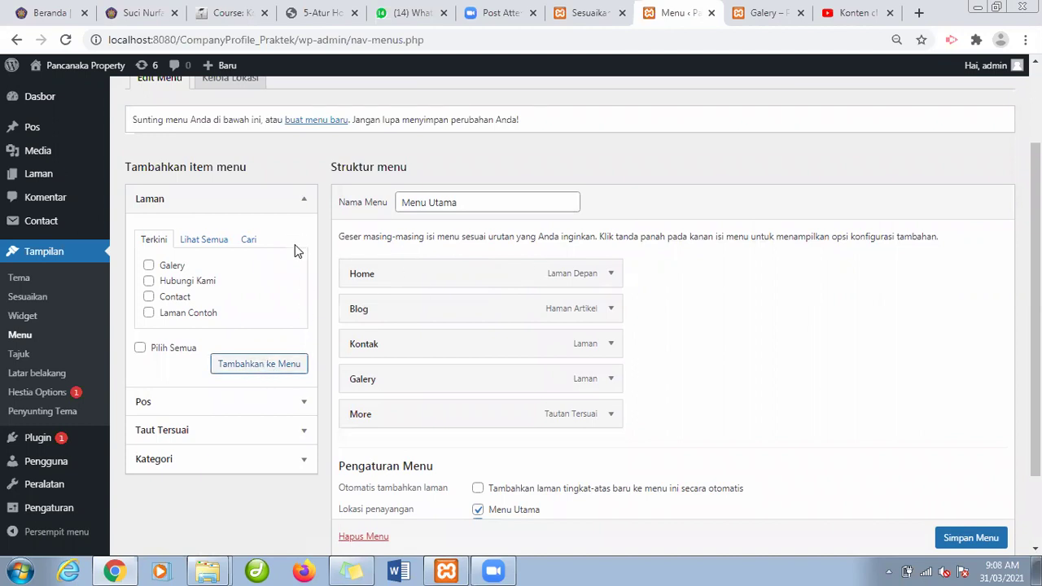
Leave the menu editor without saving and open Pengaturan Beranda in the Sesuaikan customizer.
left_click(61, 298)
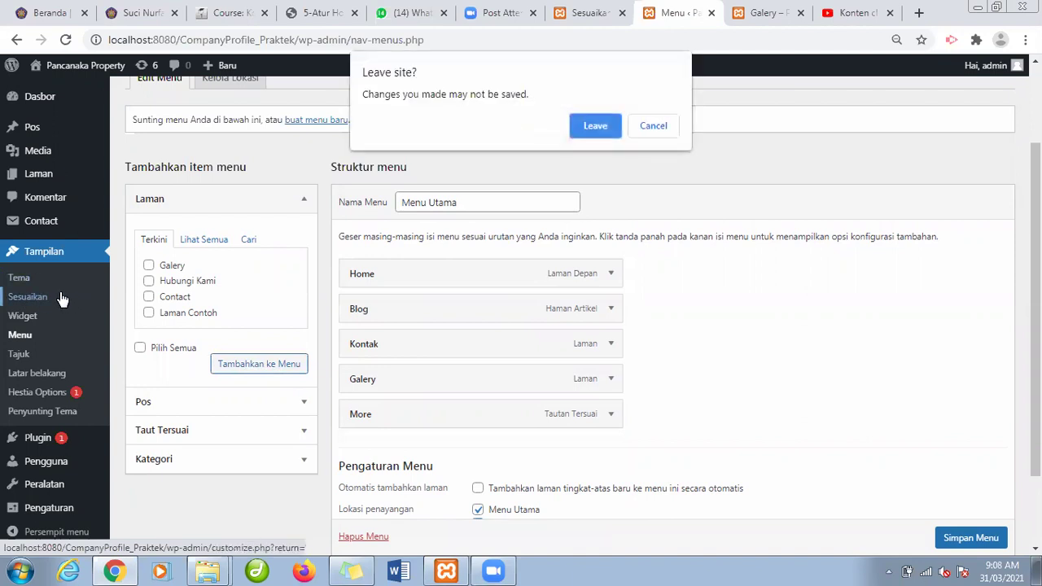
left_click(595, 126)
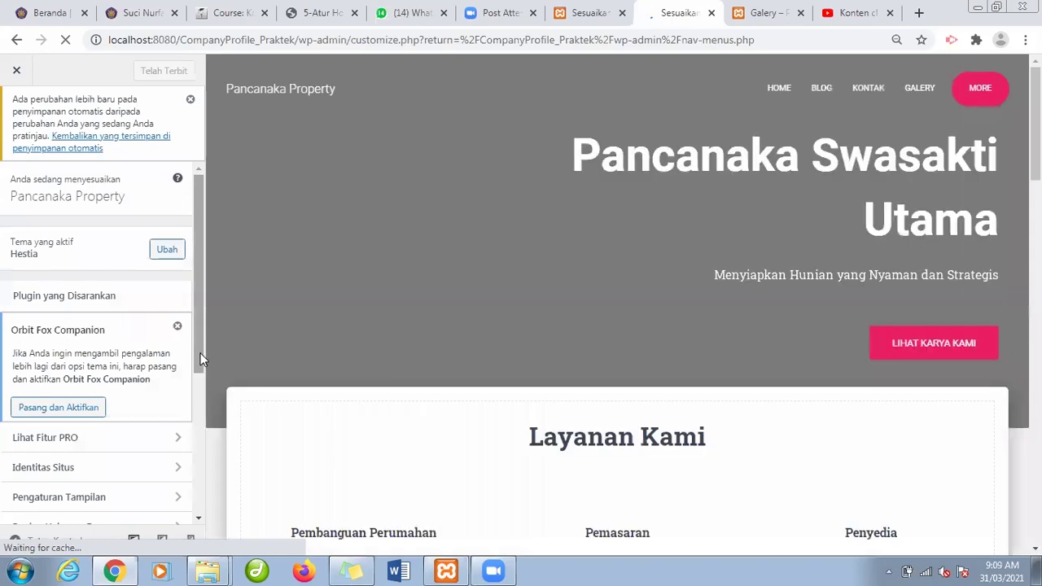
left_click_drag(203, 347, 202, 425)
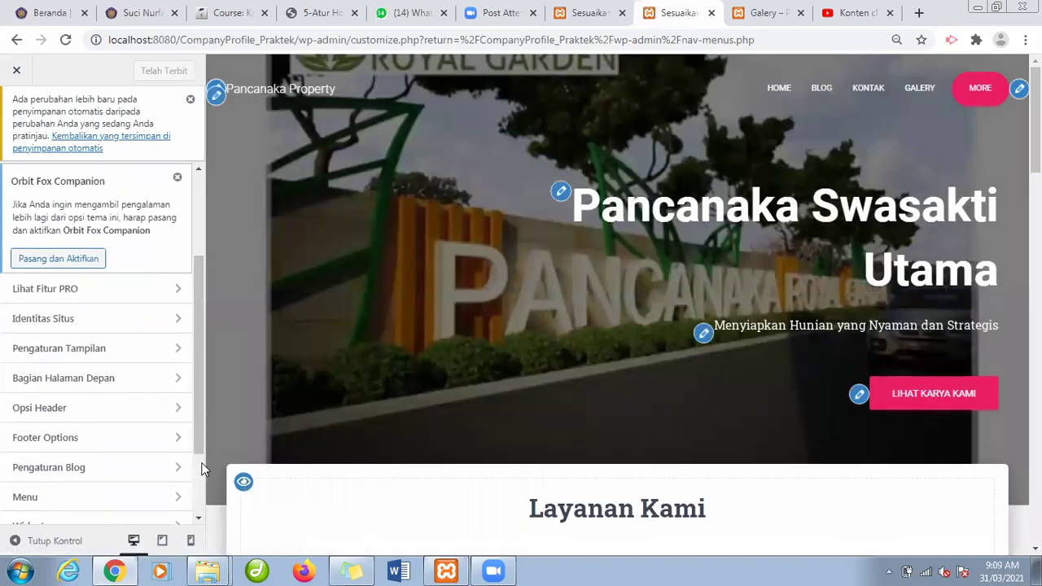
left_click_drag(199, 443, 197, 528)
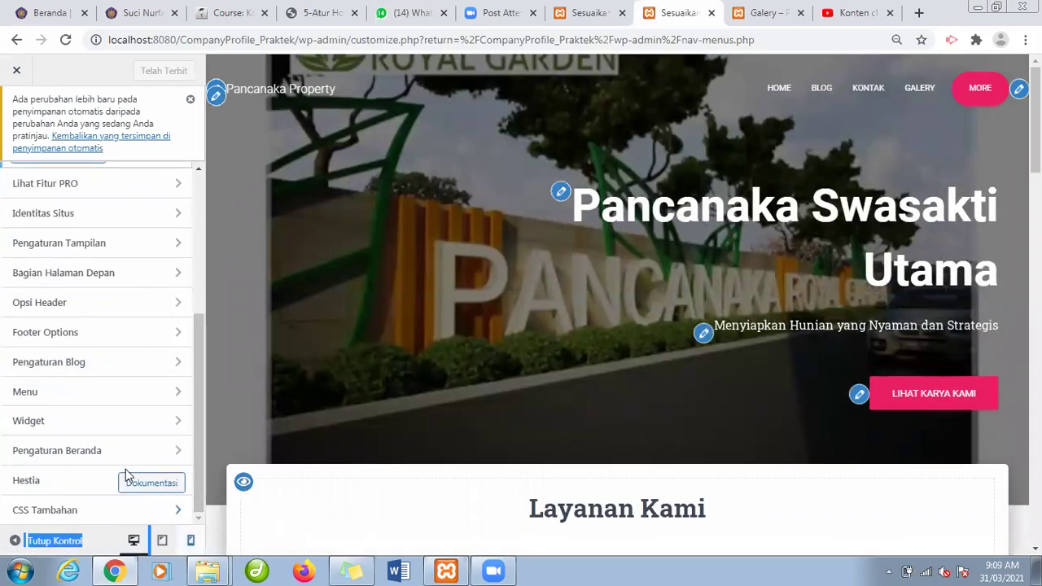
left_click(81, 451)
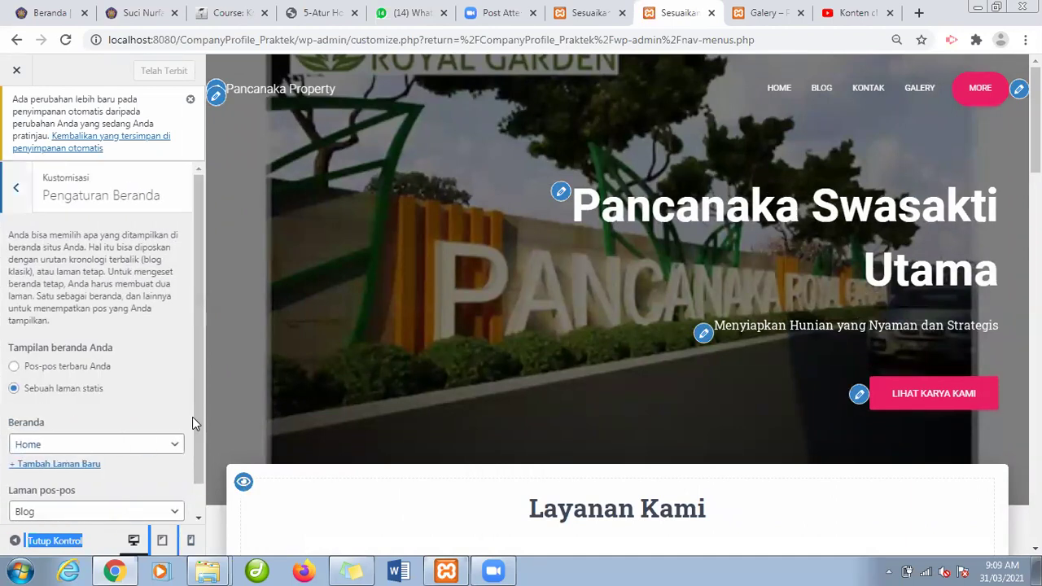
left_click_drag(201, 432, 214, 530)
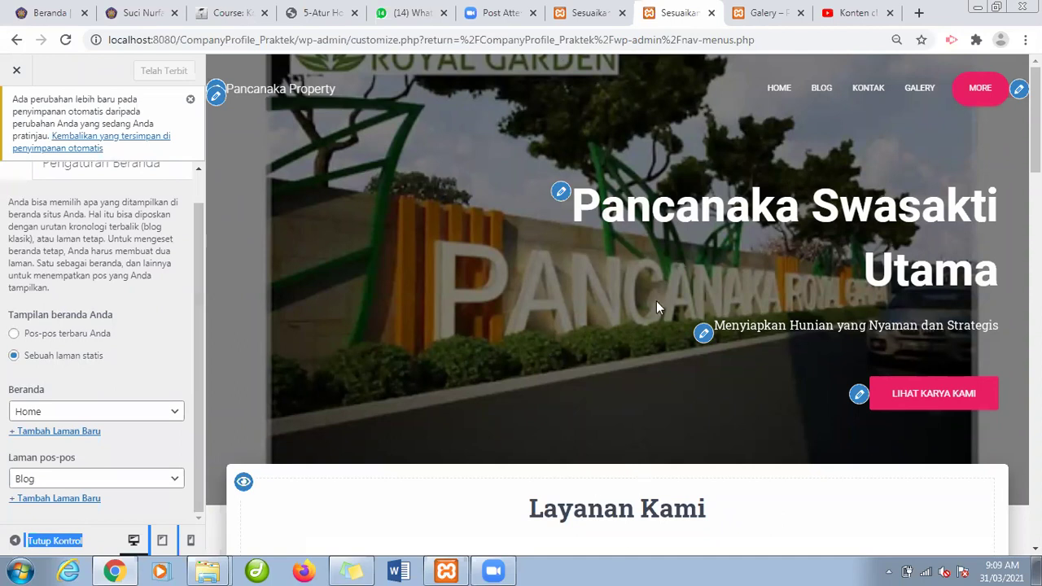
Look through the home page preview and compare the live site's Home page with the Pengaturan Beranda options.
left_click_drag(1035, 120, 1035, 465)
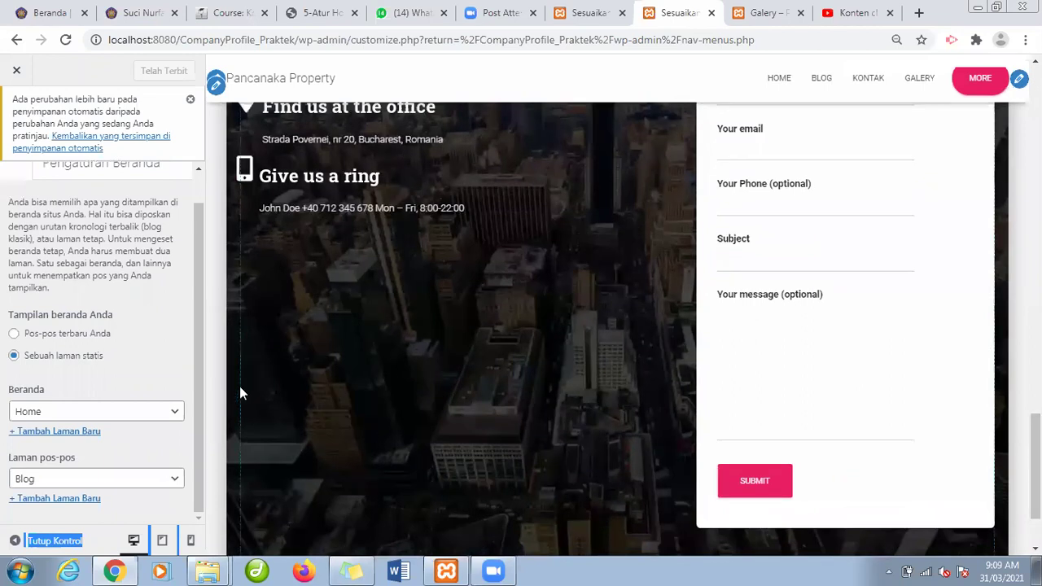
left_click_drag(198, 395, 280, 244)
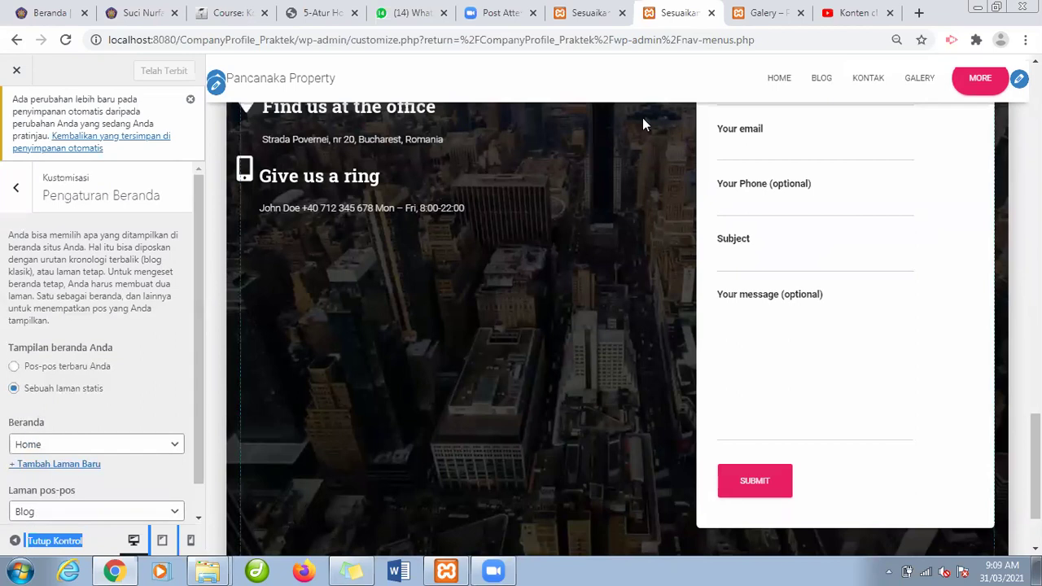
left_click(761, 12)
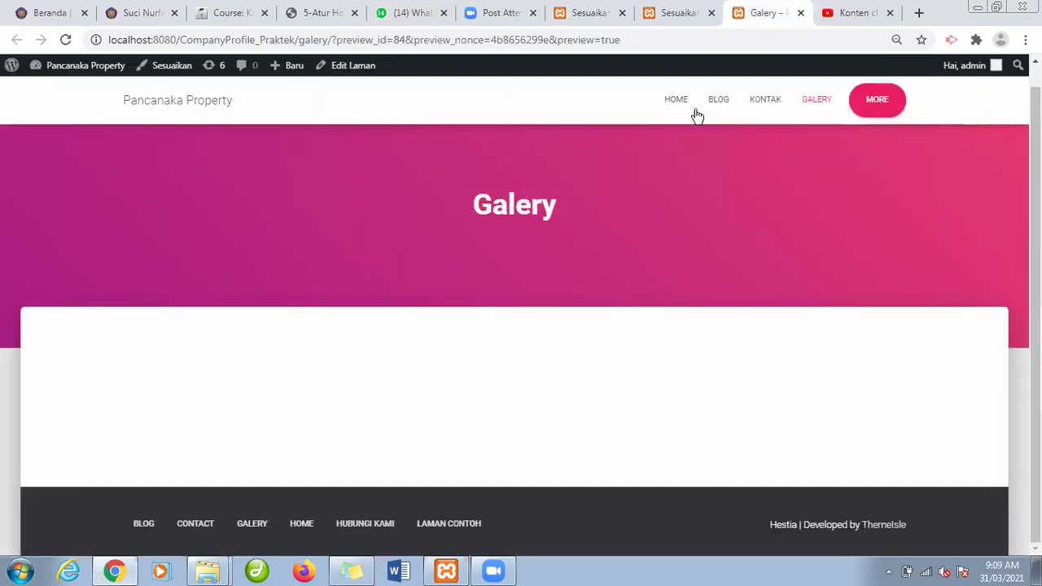
left_click(678, 103)
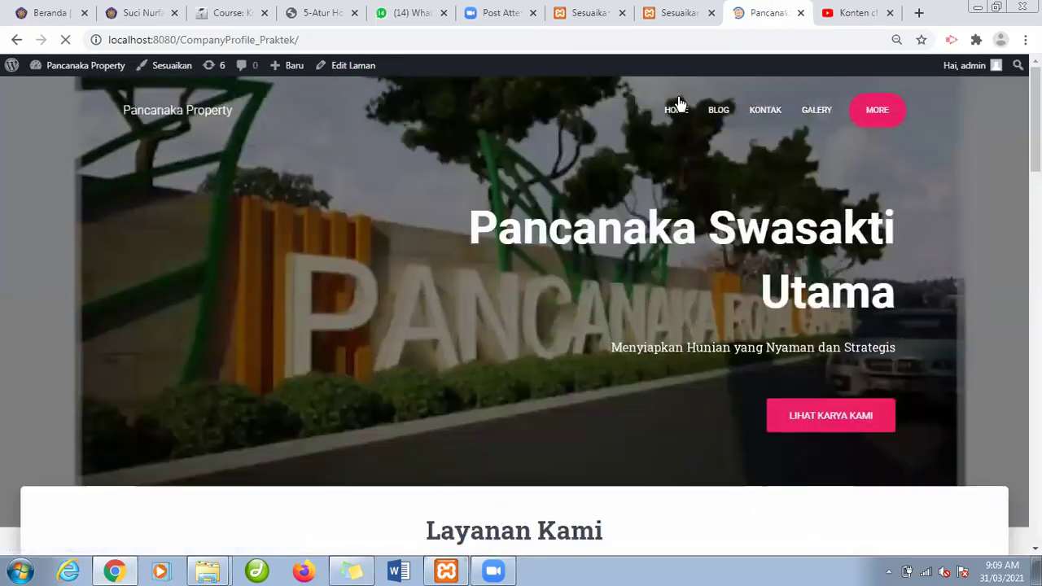
left_click(664, 14)
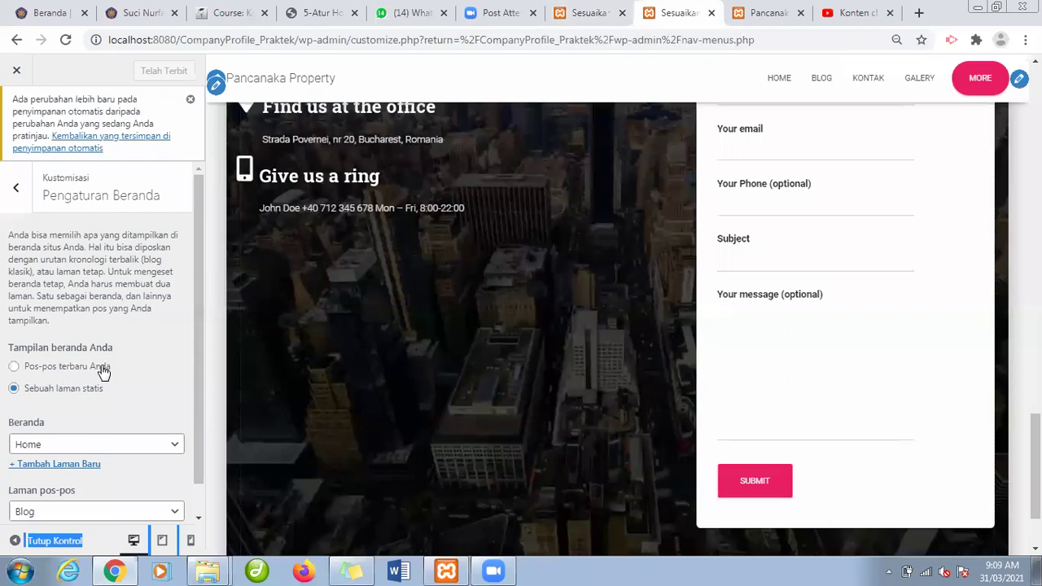
left_click(755, 10)
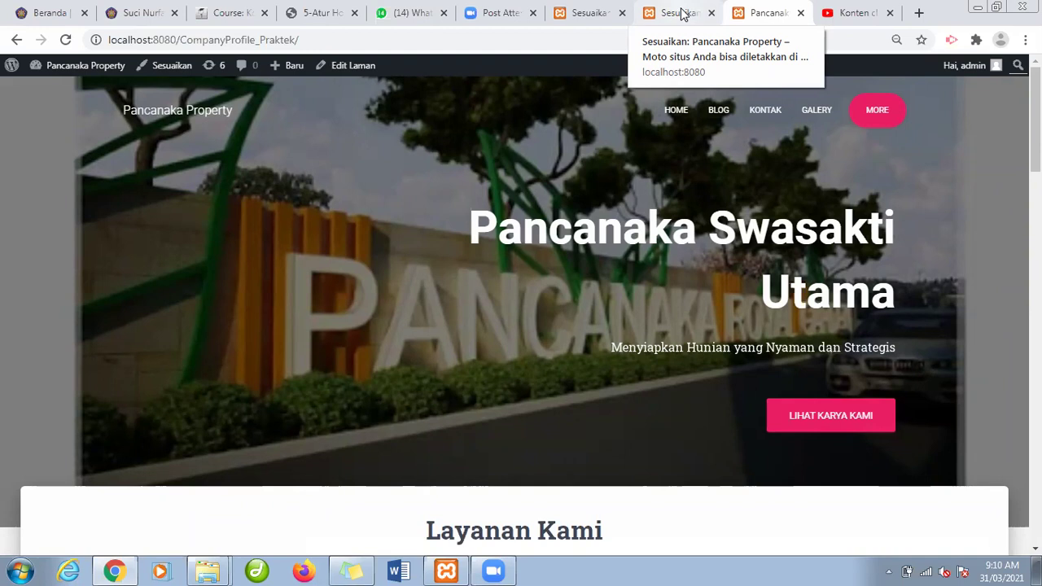
left_click(682, 15)
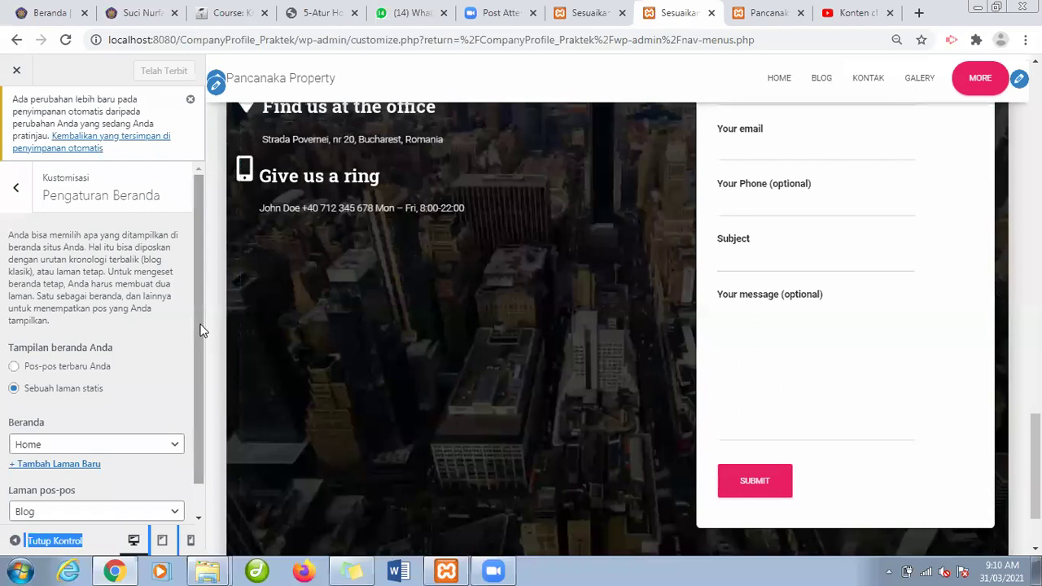
Check the Beranda and Laman pos-pos settings against the live home page's sections down to Daftar Perumahan.
scroll(203, 330, "down", 1)
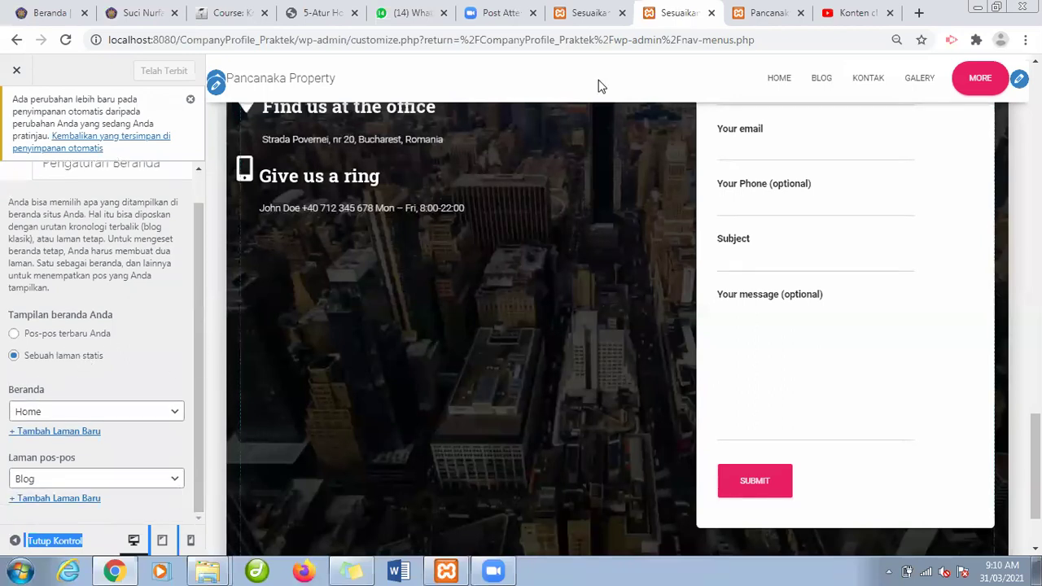
left_click(764, 10)
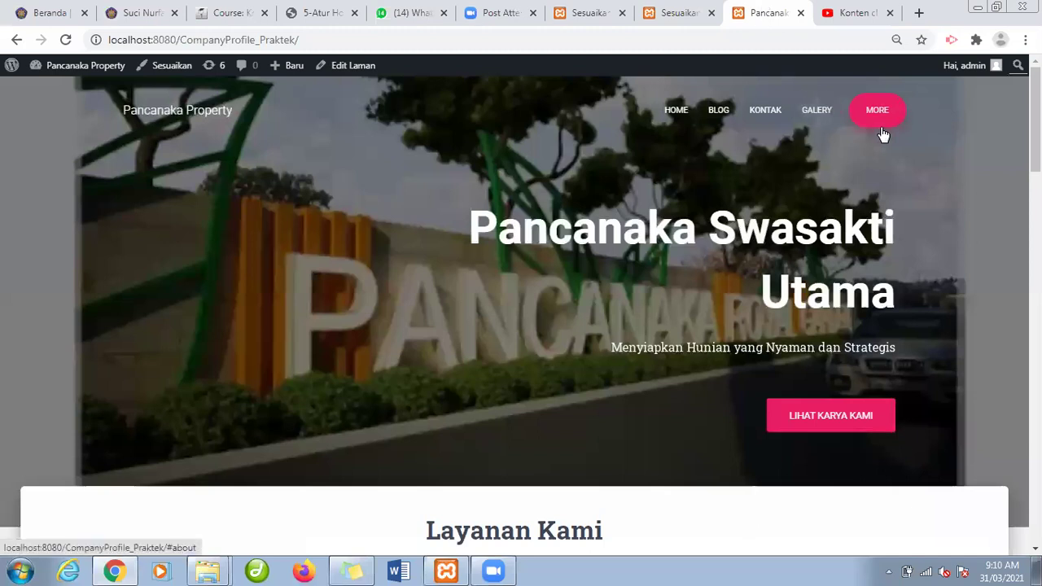
left_click(688, 8)
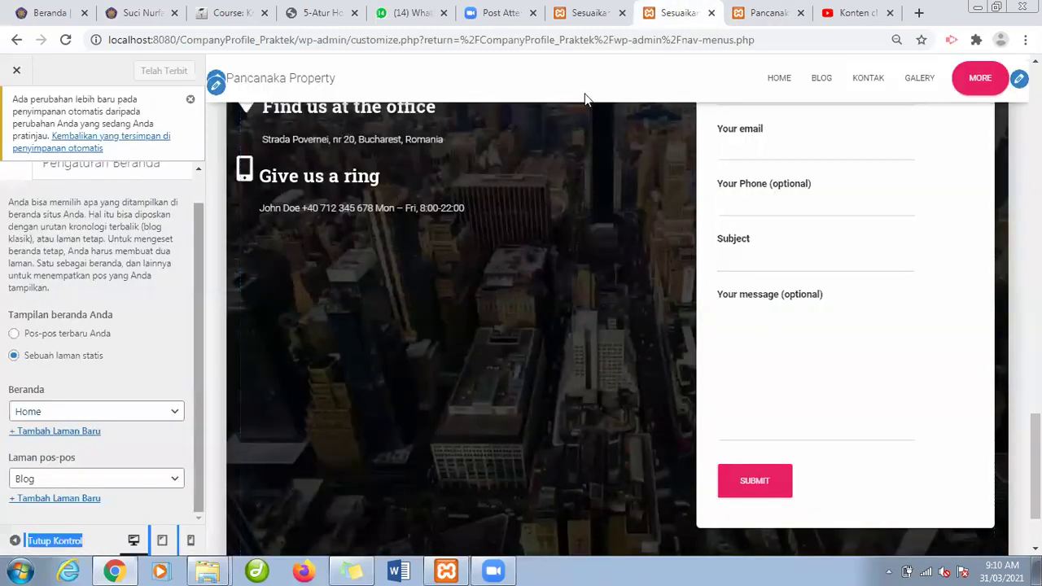
left_click(751, 13)
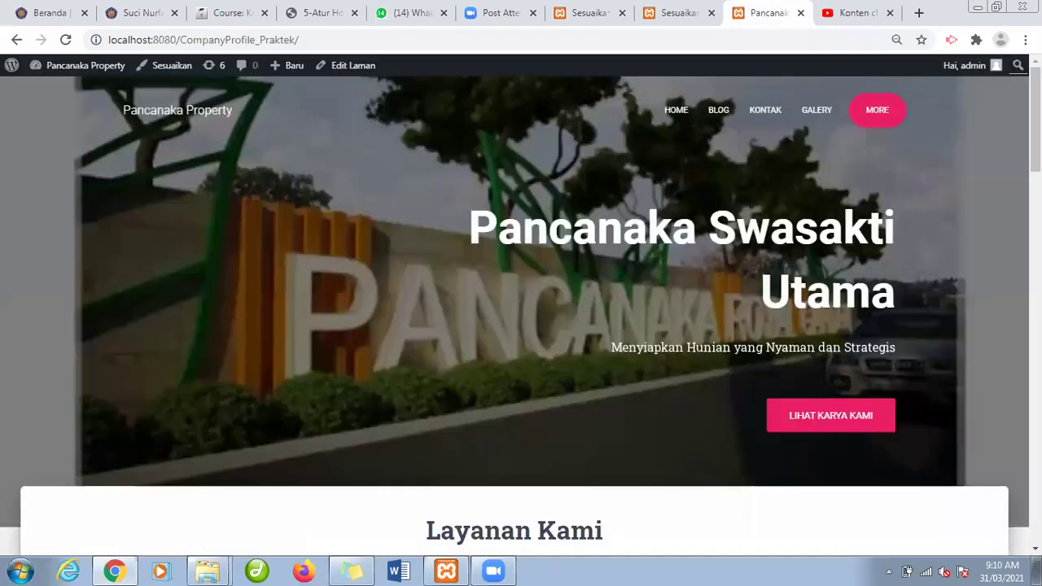
scroll(953, 133, "down", 2)
scroll(572, 214, "up", 1)
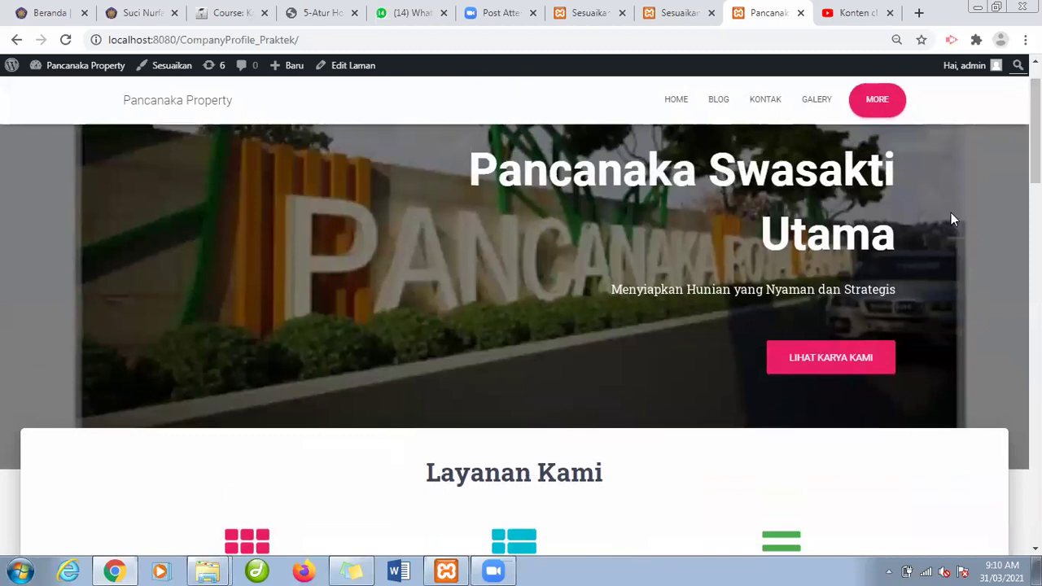
scroll(1034, 138, "down", 4)
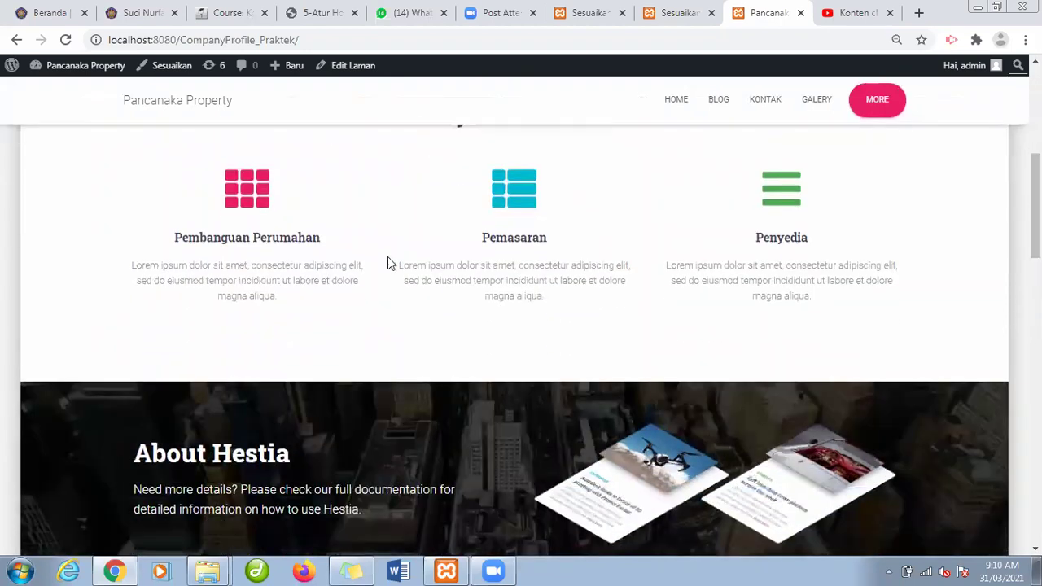
scroll(388, 260, "down", 4)
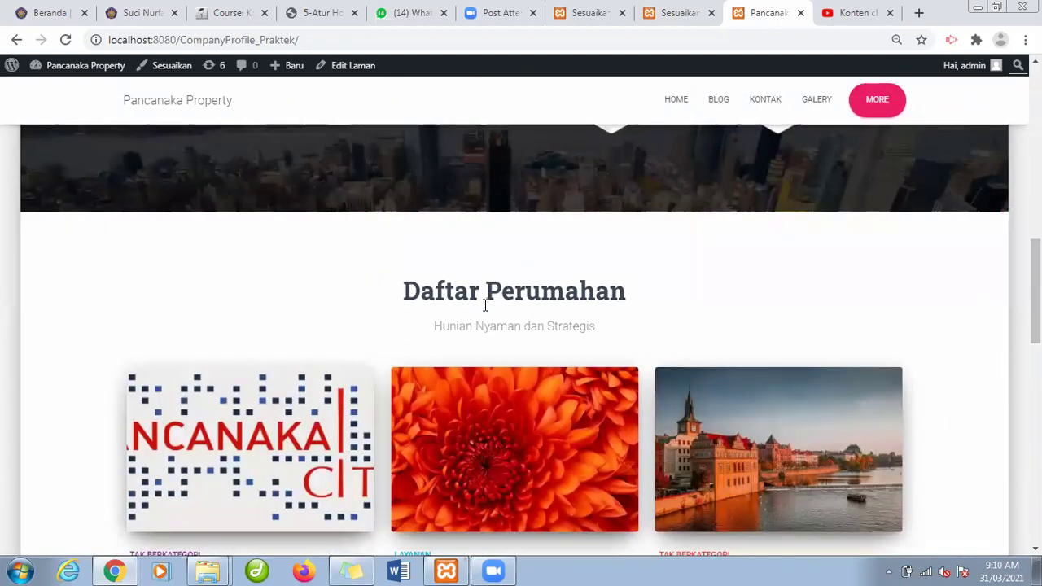
Try setting the homepage display to Pos-pos terbaru Anda and review the resulting post list in the preview.
left_click(683, 9)
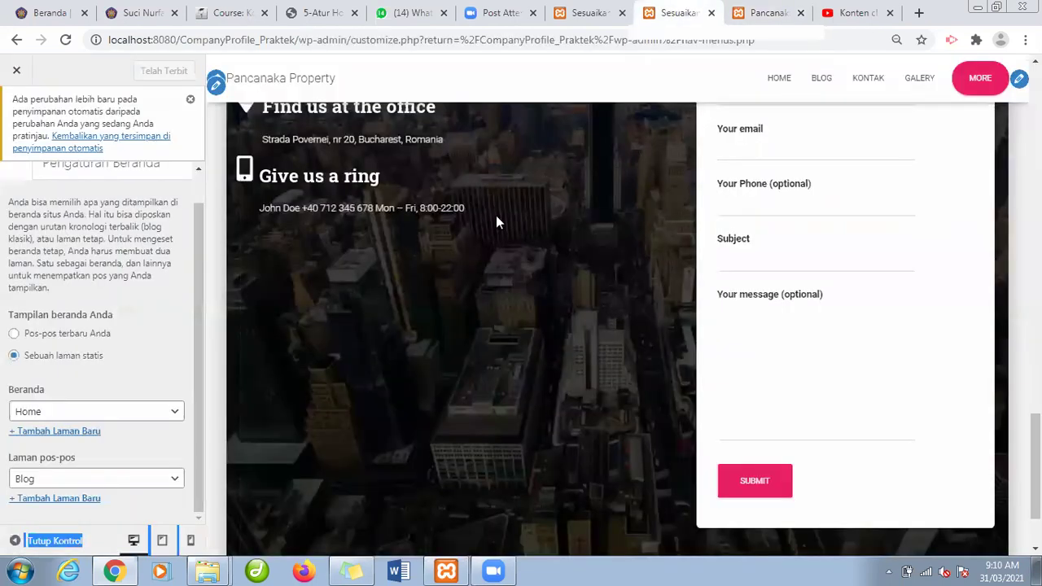
left_click(123, 415)
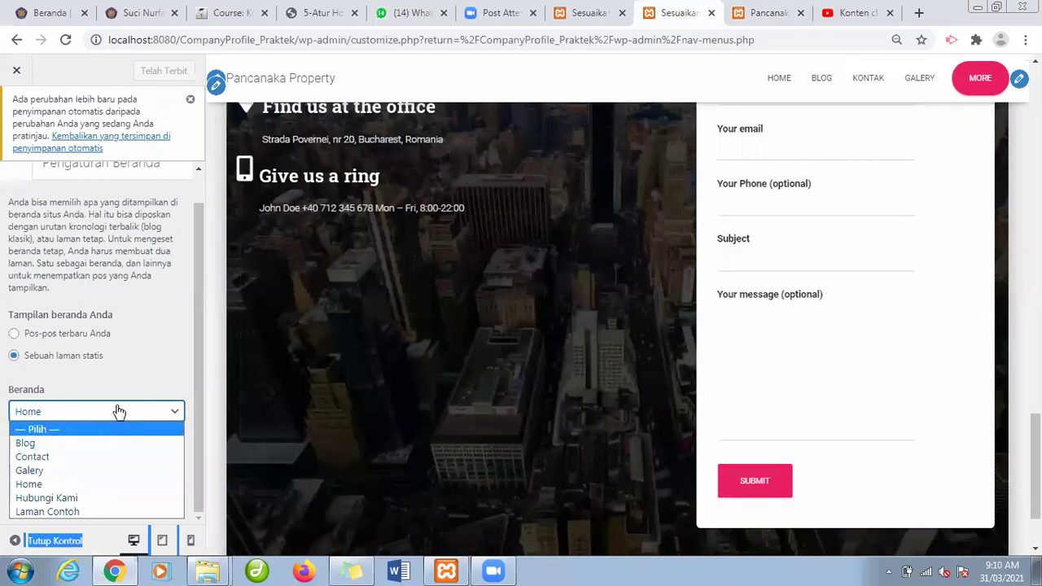
left_click(43, 336)
left_click(43, 335)
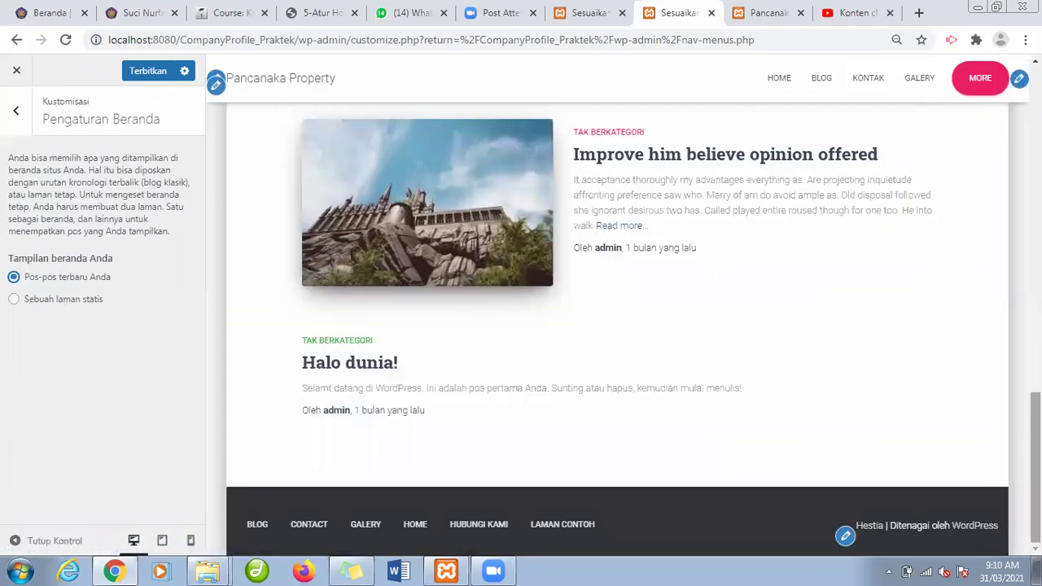
scroll(627, 326, "up", 10)
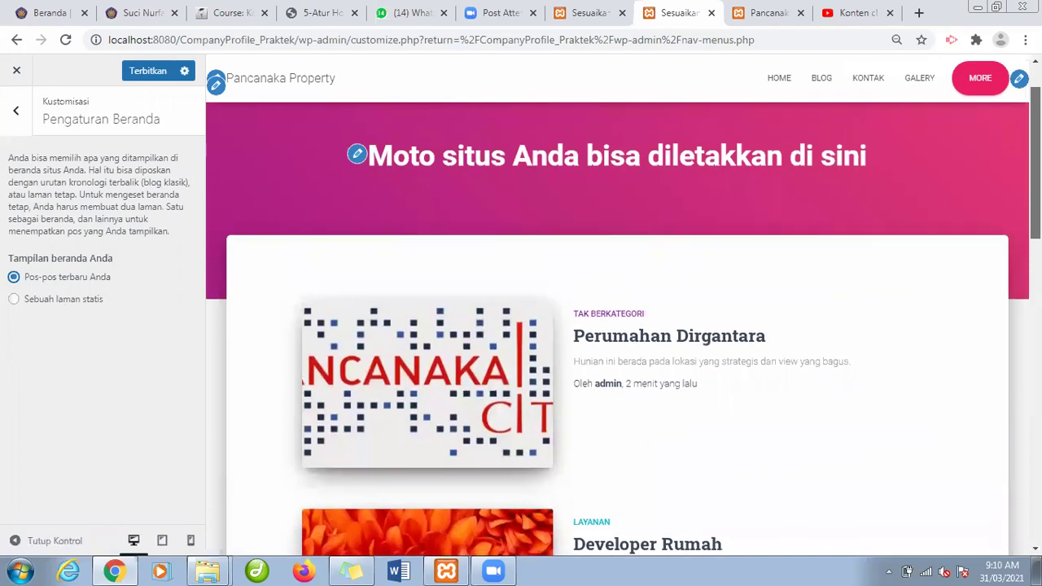
scroll(618, 326, "down", 2)
scroll(619, 325, "up", 2)
scroll(618, 325, "down", 10)
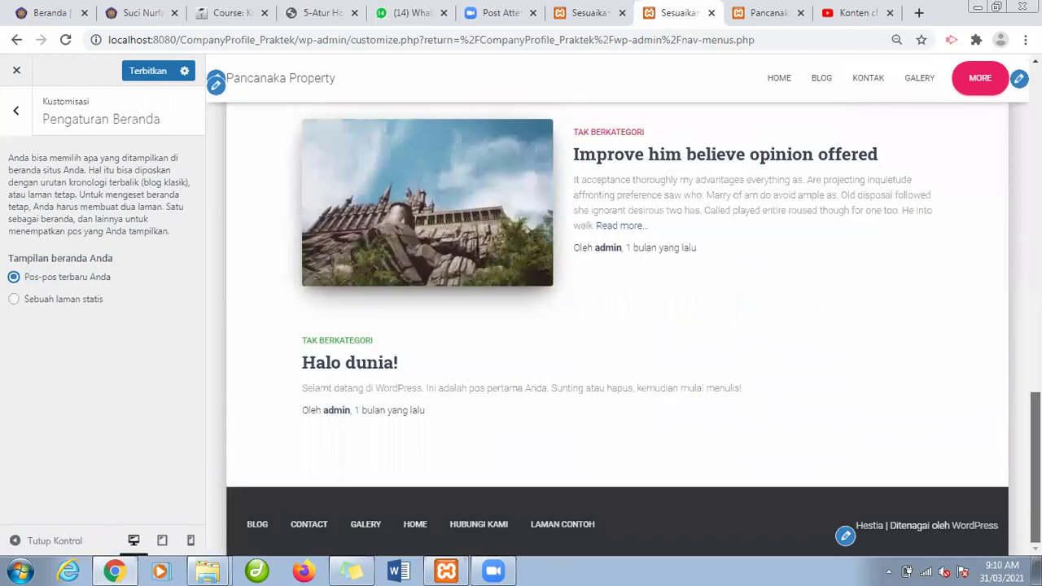
scroll(332, 239, "up", 10)
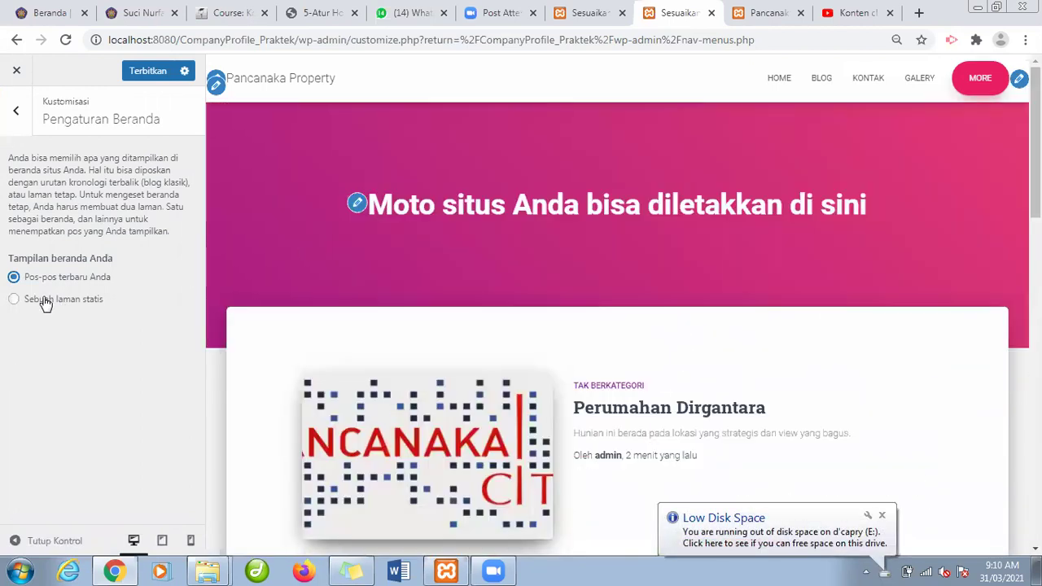
Set the homepage display to Sebuah laman statis with Home as the Beranda page.
left_click(45, 300)
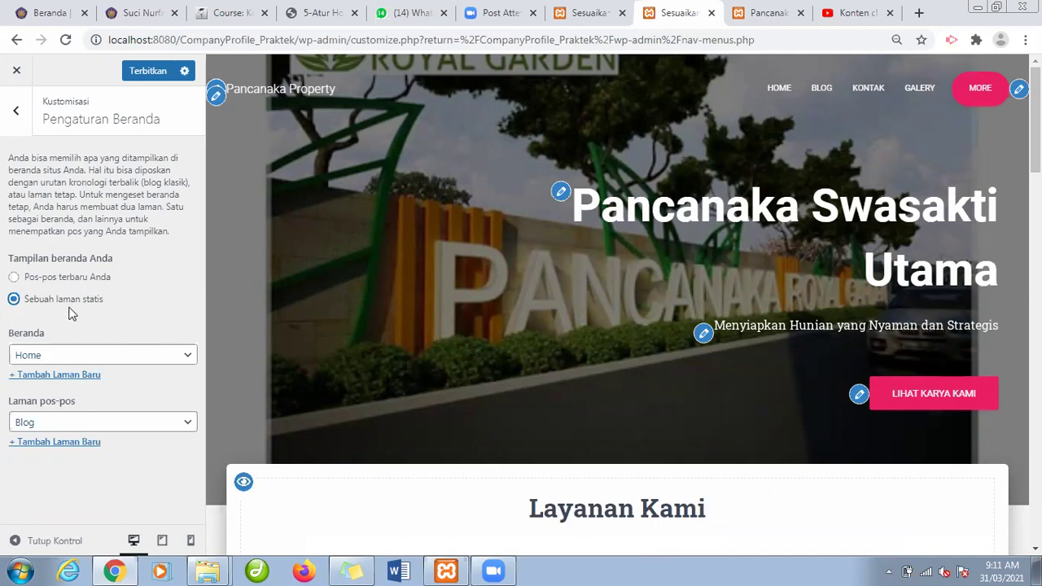
left_click(103, 355)
left_click(103, 356)
left_click(103, 355)
left_click(103, 355)
left_click(101, 355)
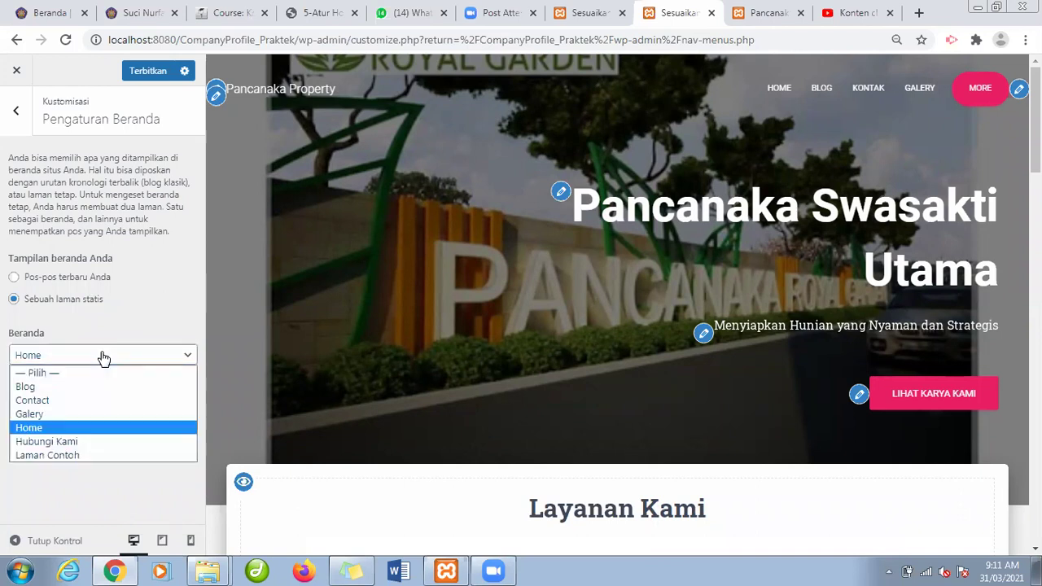
left_click(55, 428)
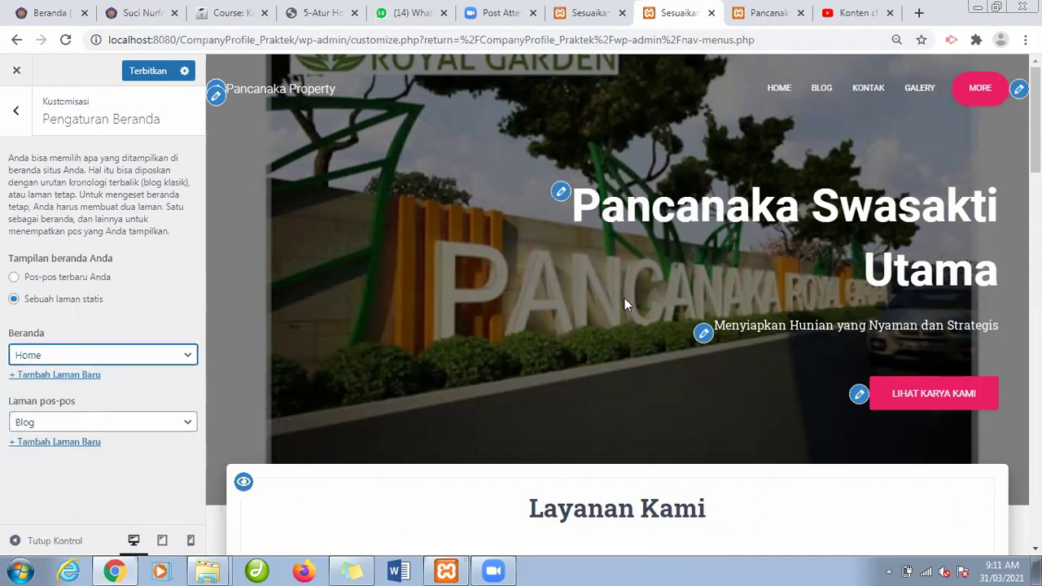
Choose Blog as the Laman pos-pos page, check the Daftar Perumahan section in the preview, and return to the main customizer list.
scroll(624, 303, "down", 10)
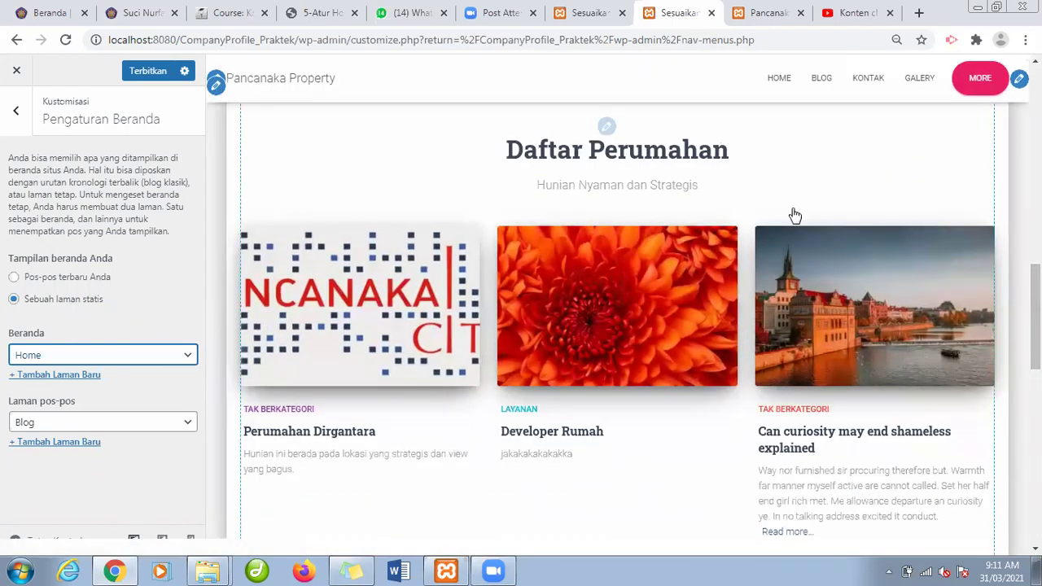
left_click(186, 424)
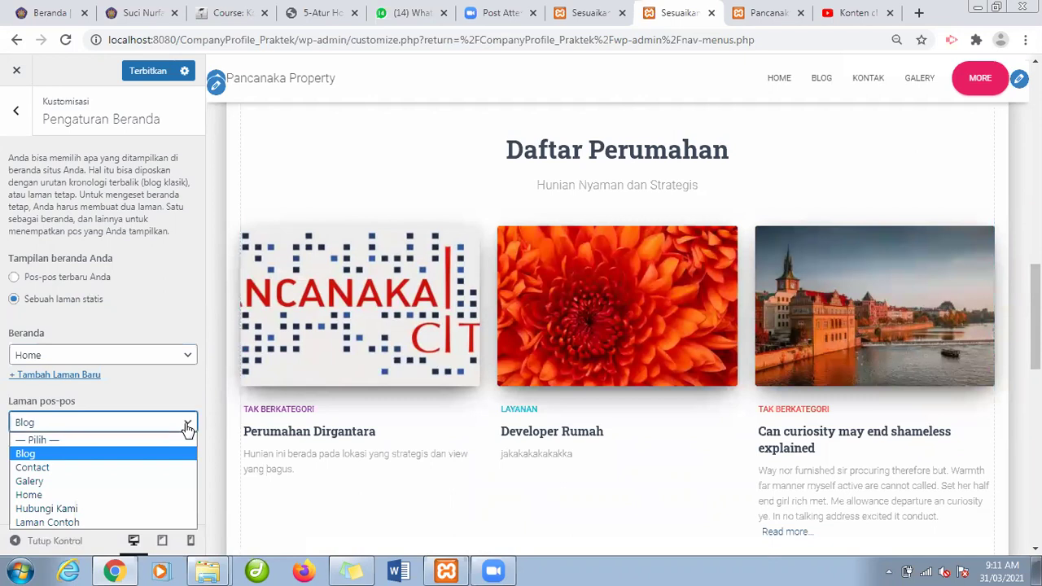
left_click(94, 458)
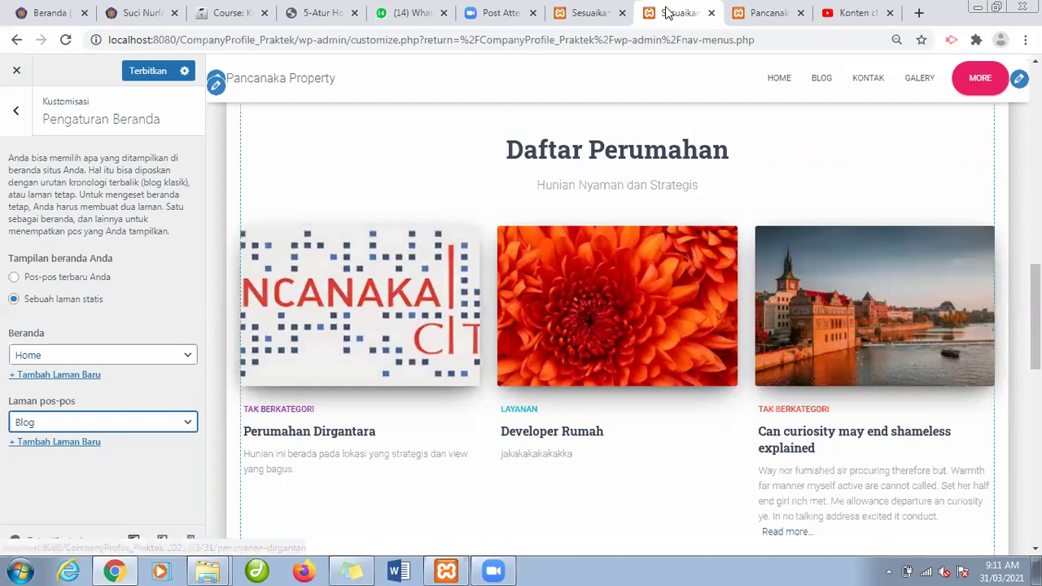
left_click_drag(501, 153, 520, 153)
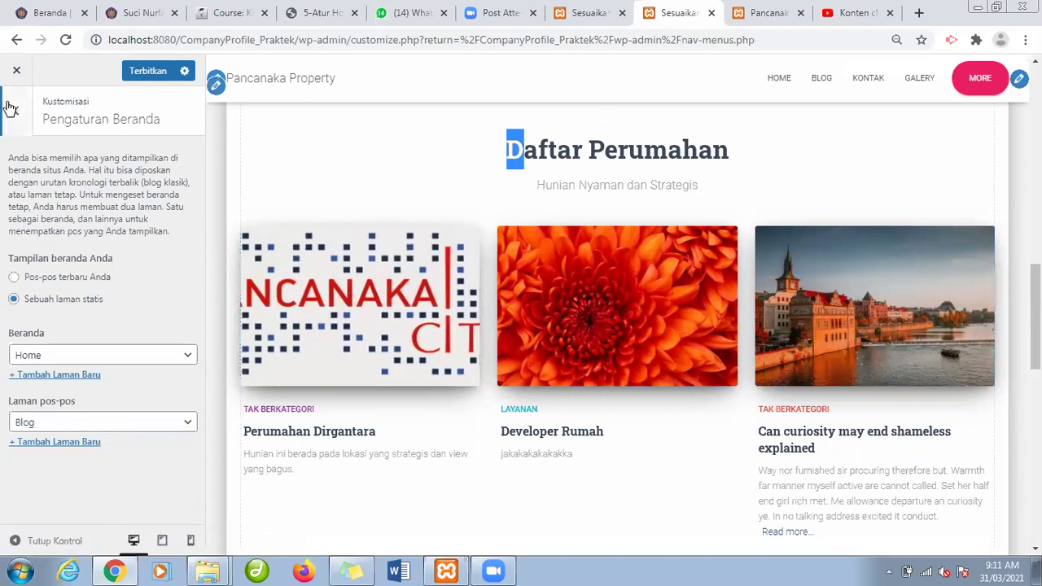
left_click(16, 110)
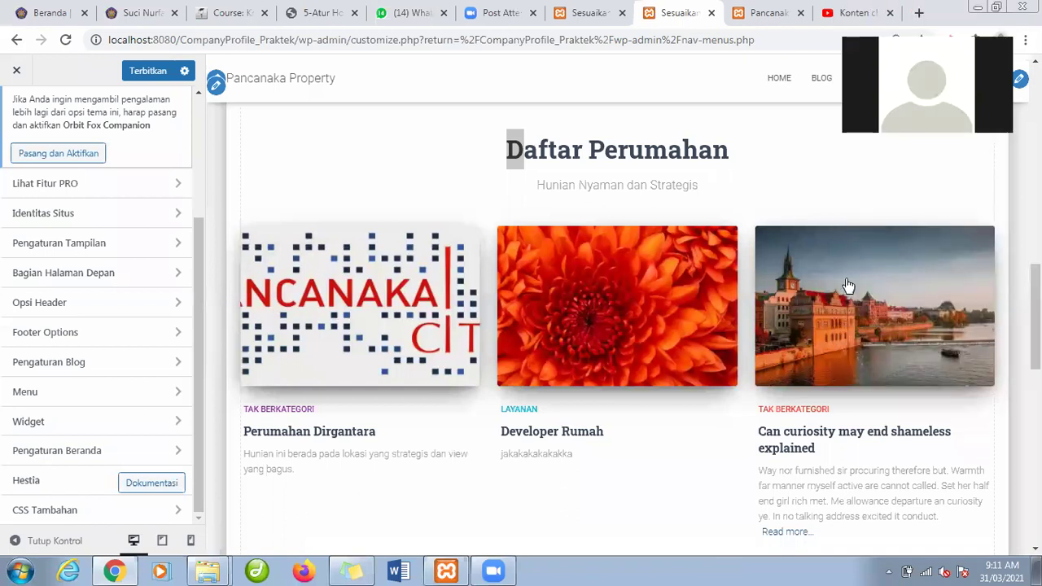
Review the Pertemuan ke 6 Halaman Depan submission instructions on the course page alongside the live Pancanaka Property site.
left_click(227, 10)
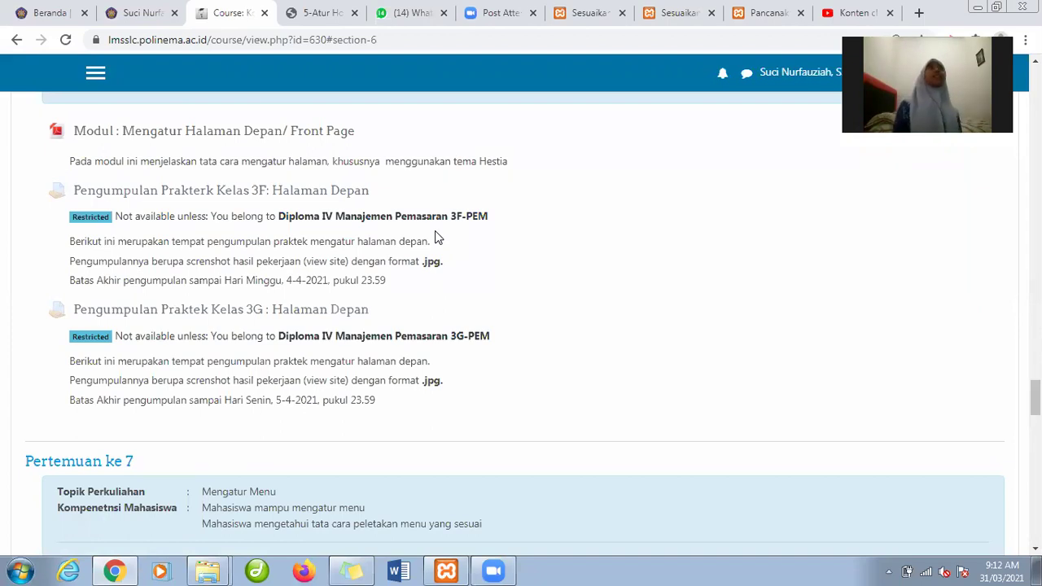
left_click(753, 12)
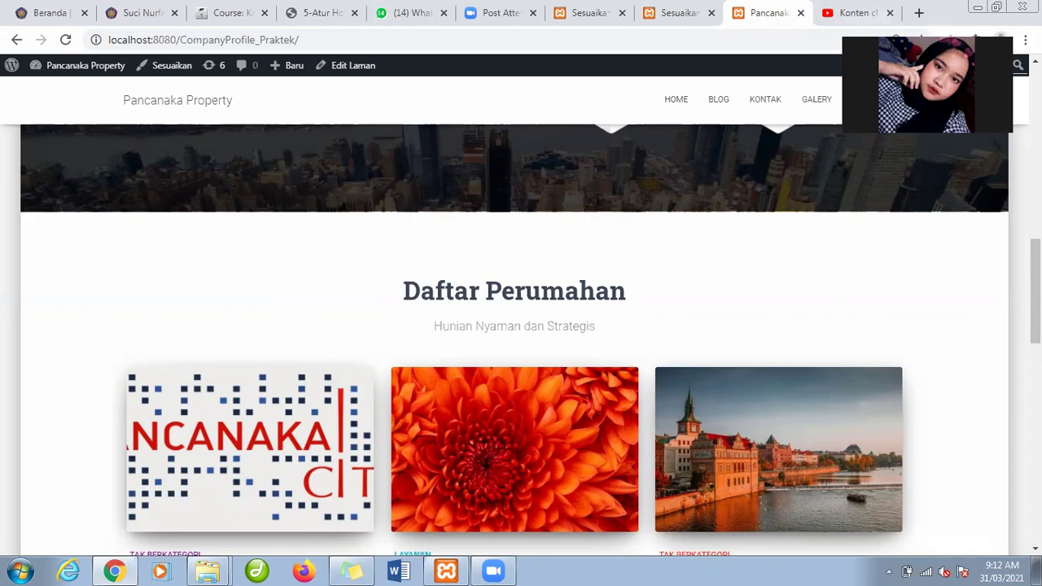
left_click(232, 12)
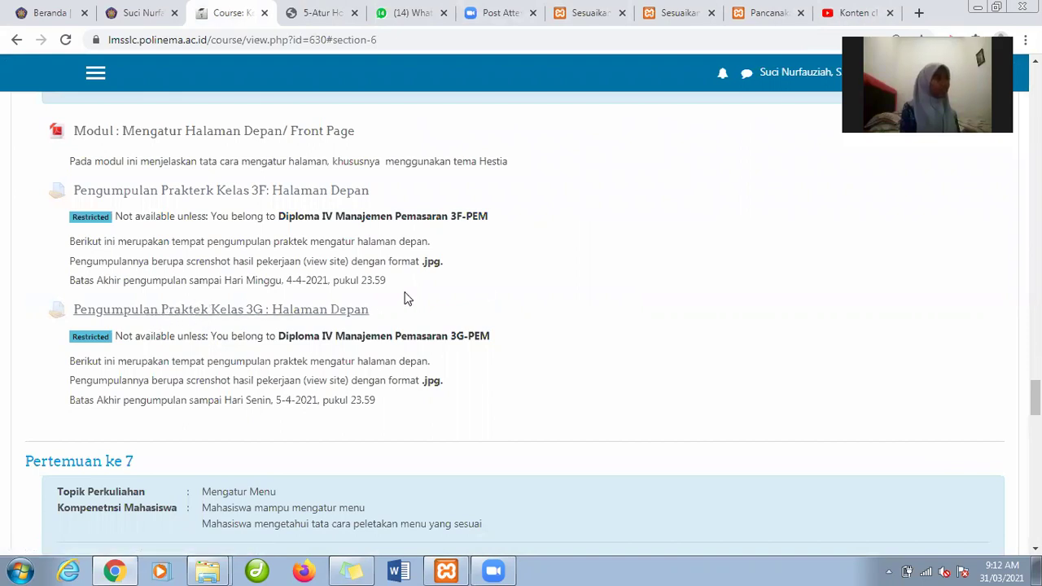
left_click_drag(1035, 398, 1034, 393)
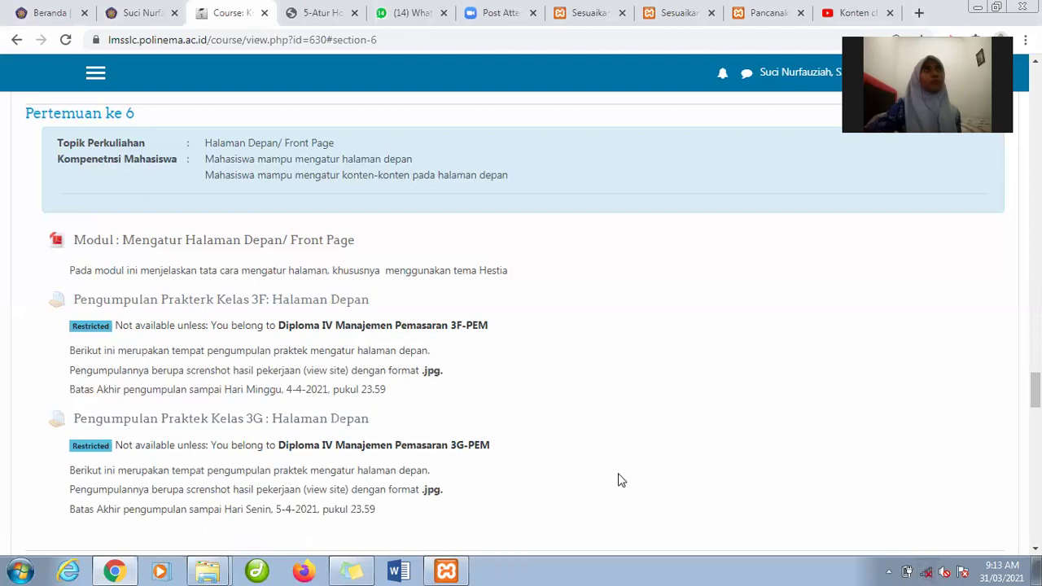
Try to connect the computer to the Redmii wireless network, closing the connection dialog.
left_click(925, 571)
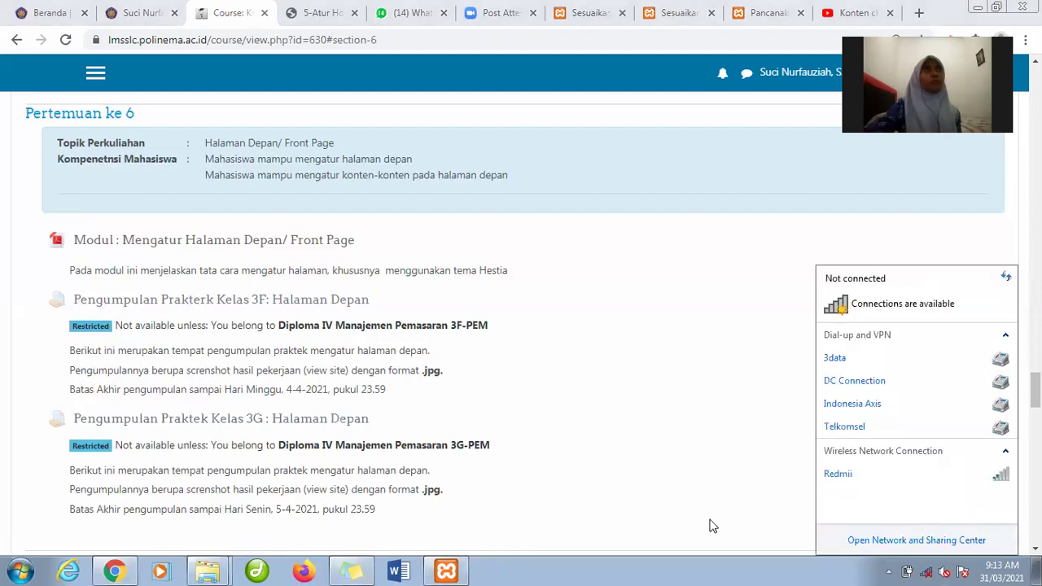
left_click(906, 480)
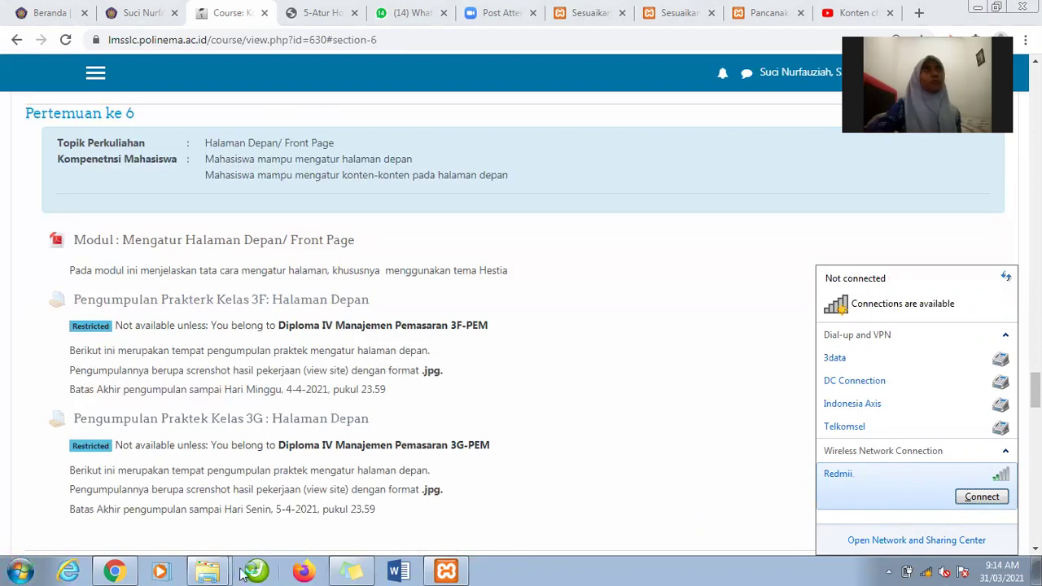
left_click(977, 497)
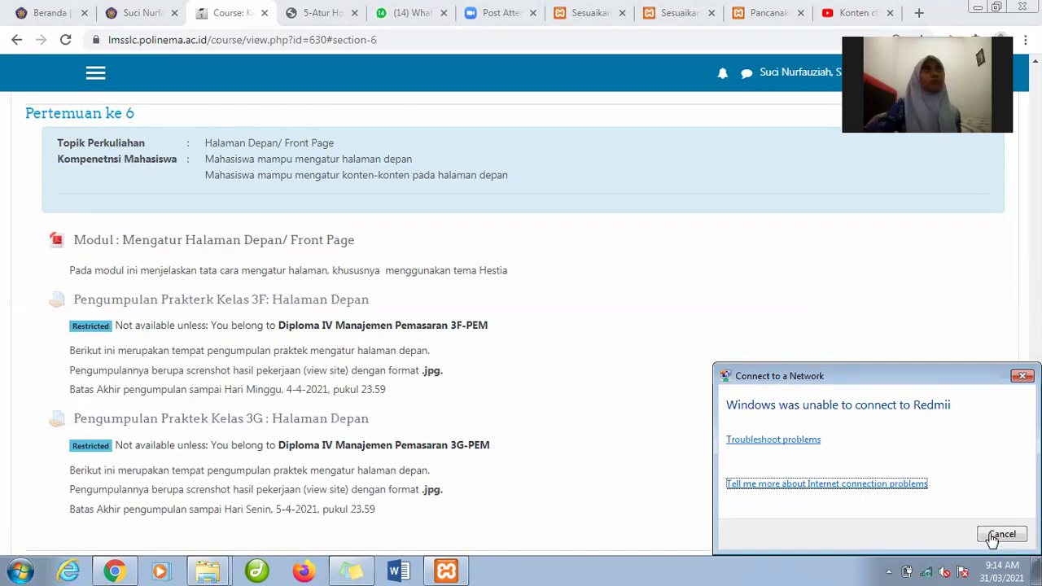
left_click(993, 536)
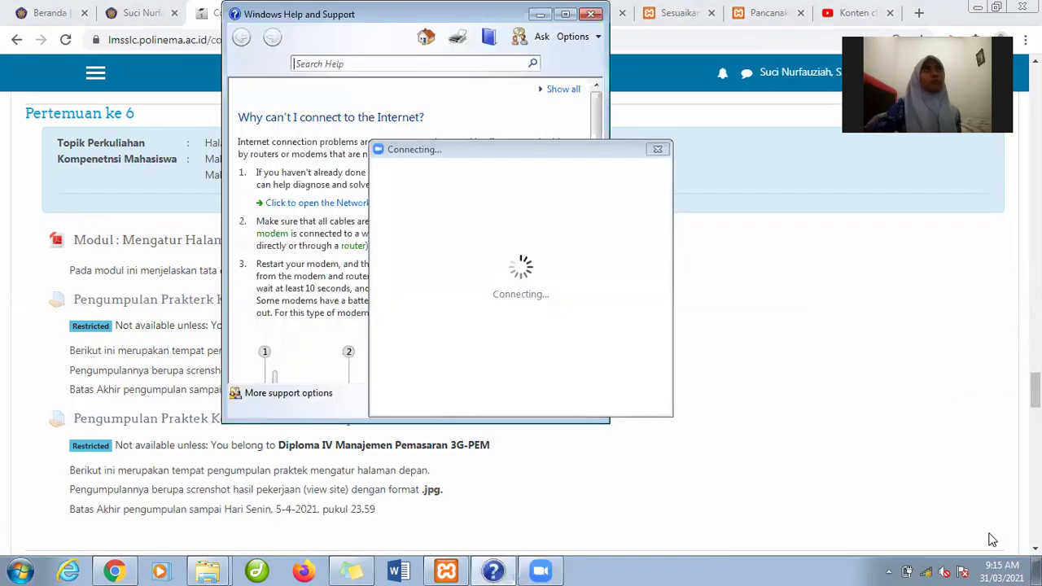